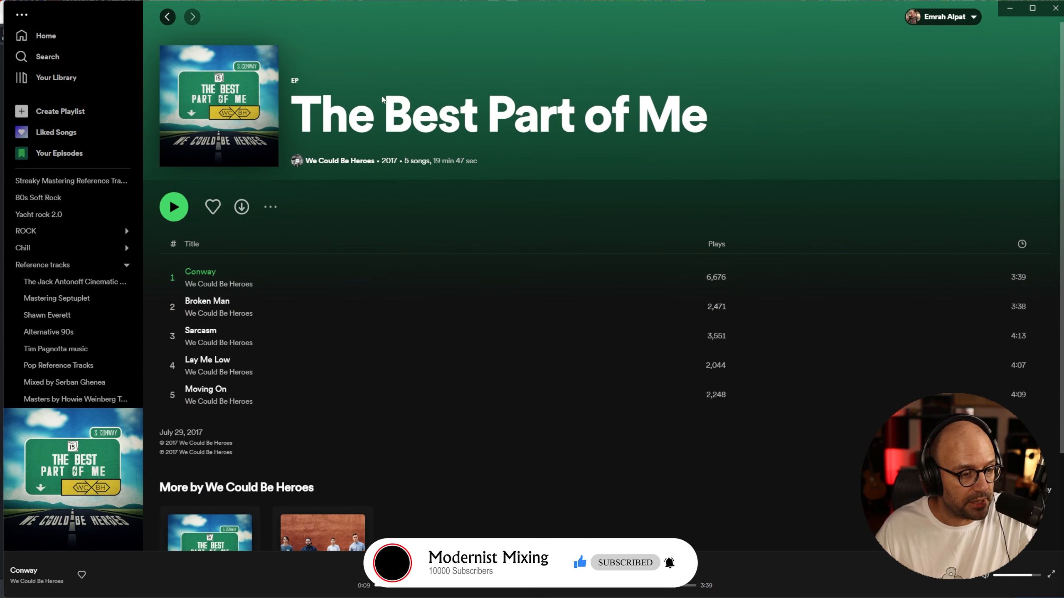
# Step: Switch from Spotify to the Studio One song and review its tracks in the full-height arrangement
pyautogui.click(1006, 8)
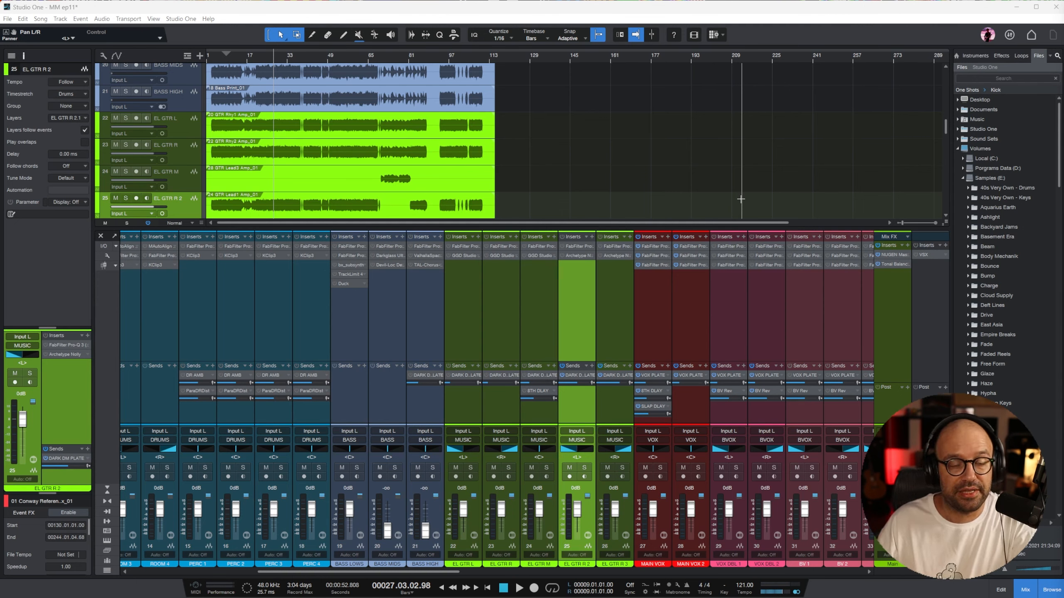
pyautogui.press('F3')
pyautogui.scroll(10, 778, 378)
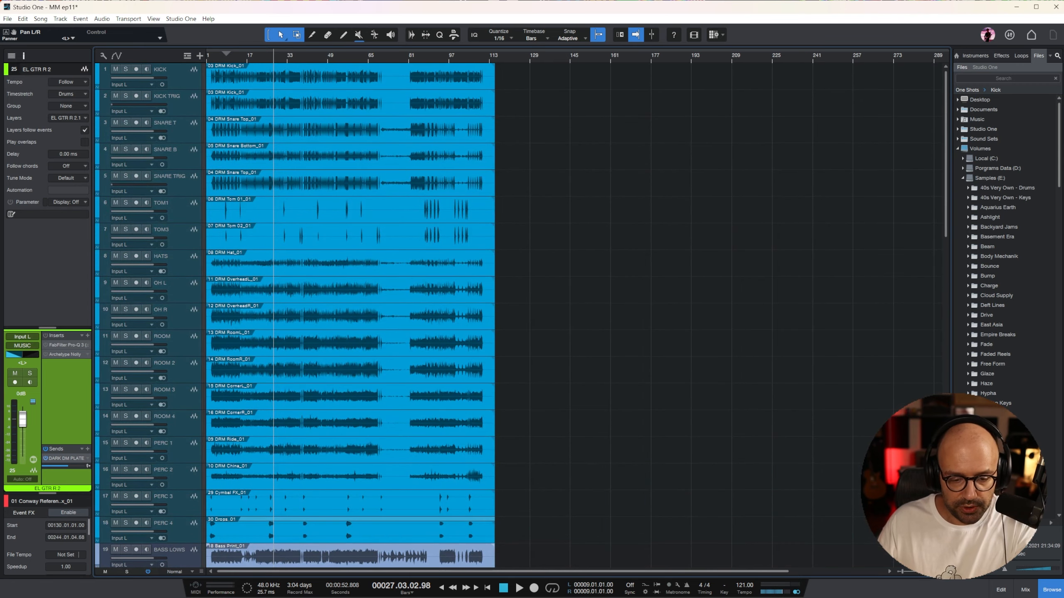
pyautogui.press('F3')
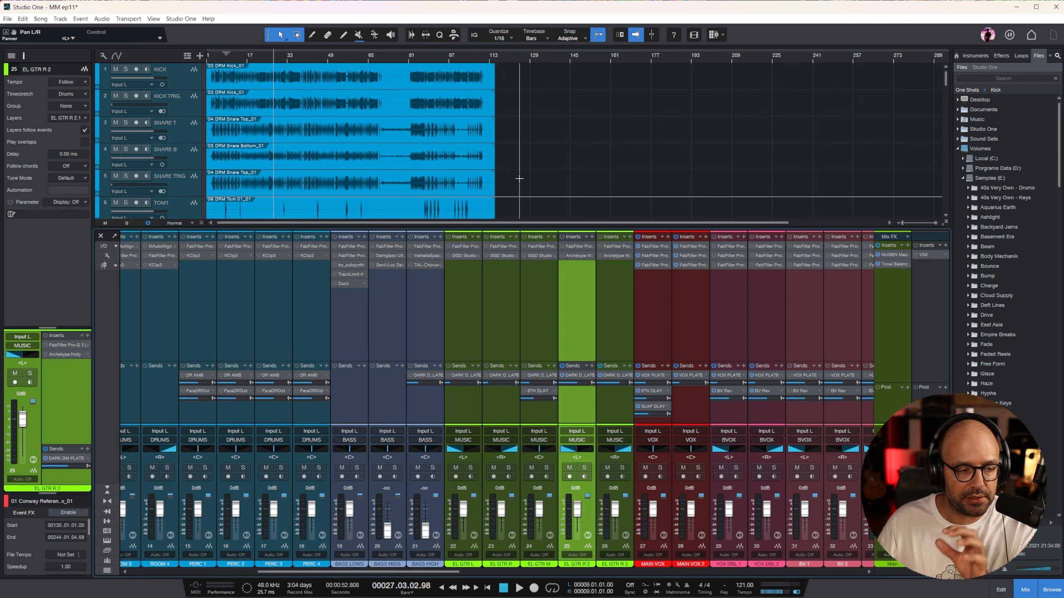
# Step: Activate the inserts on all the purple FX channels, from DR AMB to PARA DIST, together
pyautogui.moveTo(407, 581); pyautogui.dragTo(775, 579)
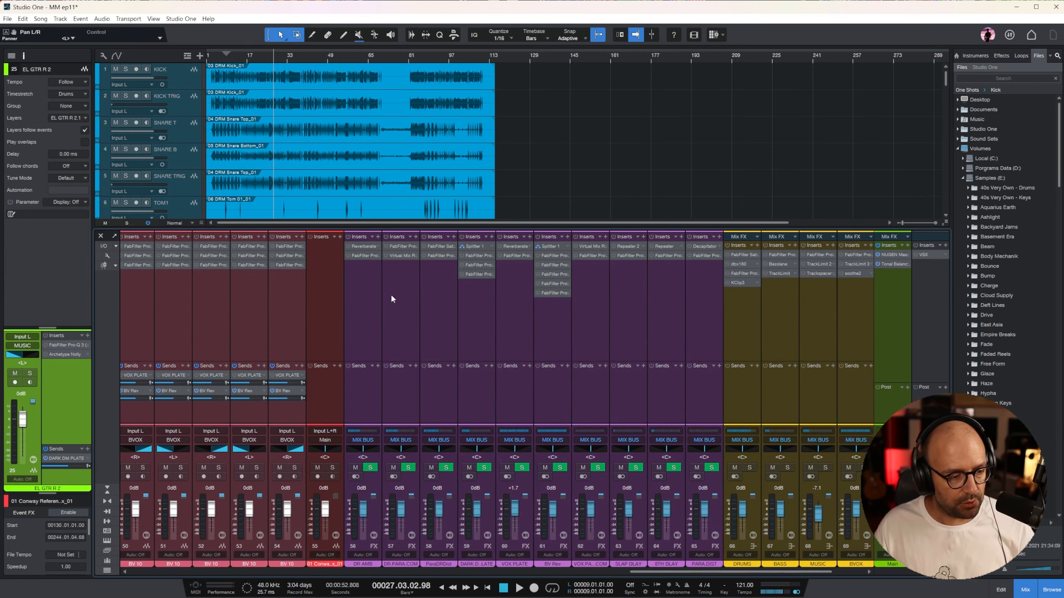
pyautogui.keyDown('shift'); pyautogui.click(707, 326); pyautogui.keyUp('shift')
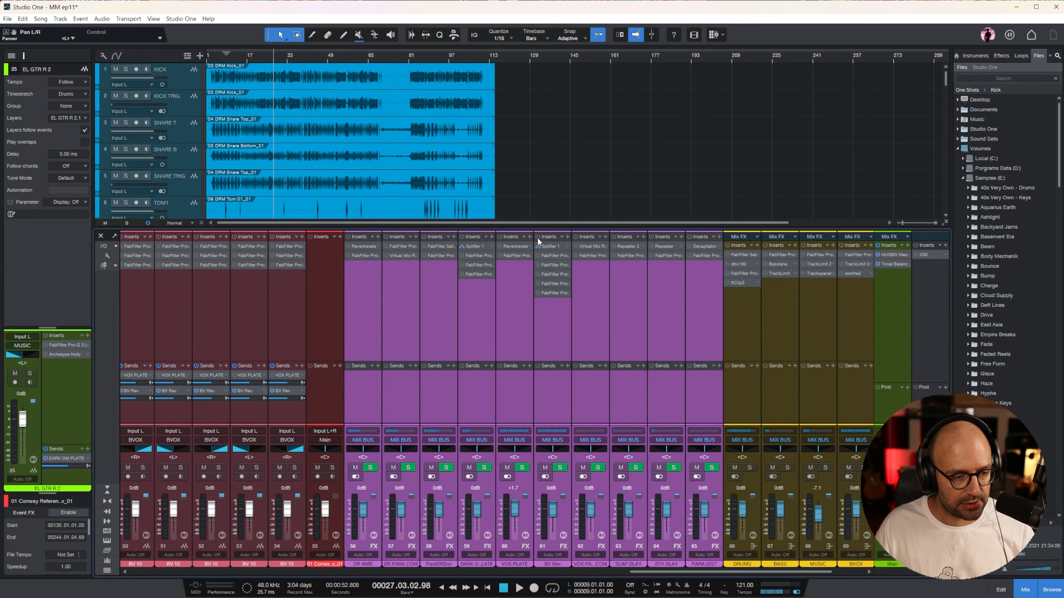
pyautogui.click(547, 341)
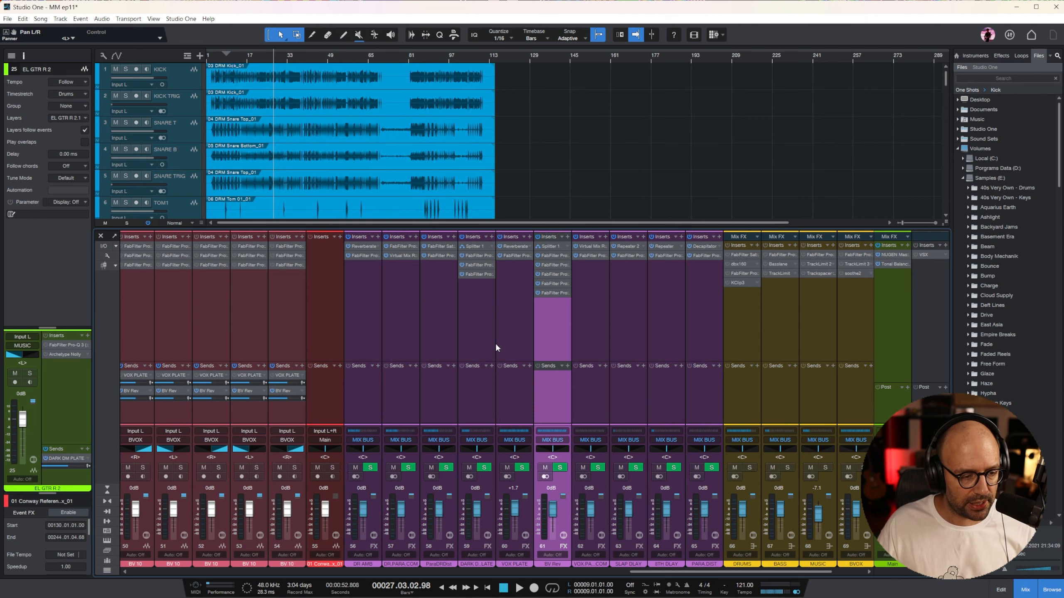
pyautogui.click(478, 329)
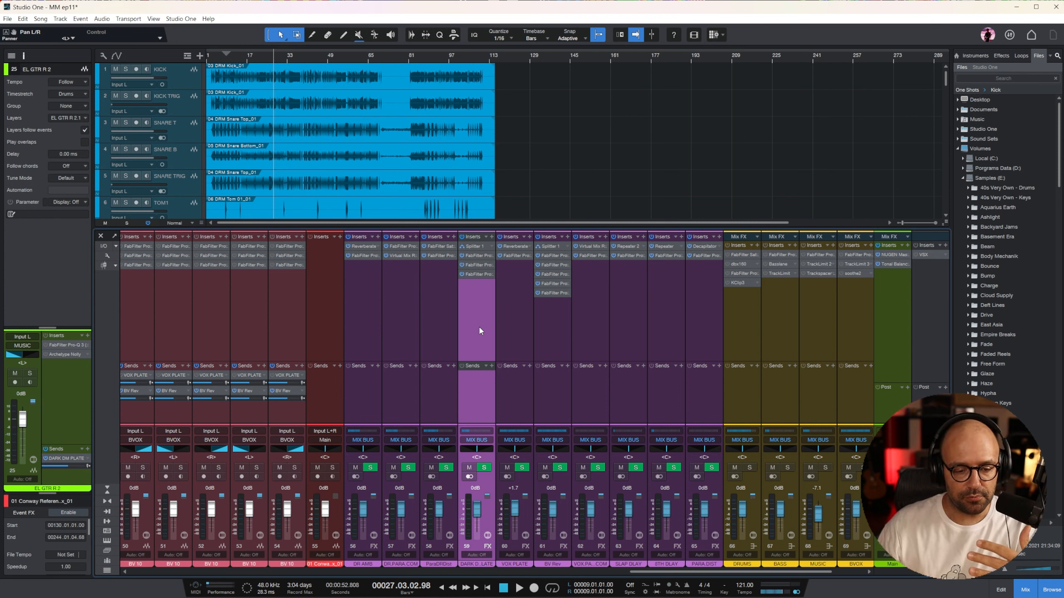
# Step: Unlock the pan of the EL GTR R 2 channel's DARK DM PLATE send from the channel pan
pyautogui.moveTo(780, 570); pyautogui.dragTo(425, 573)
pyautogui.click(508, 307)
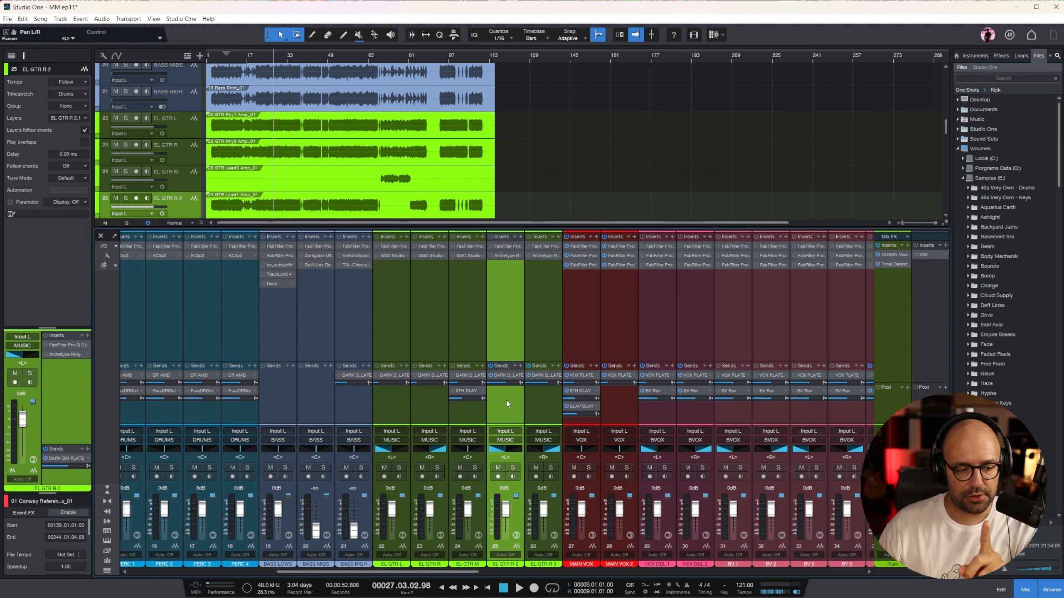
pyautogui.rightClick(502, 376)
pyautogui.click(521, 406)
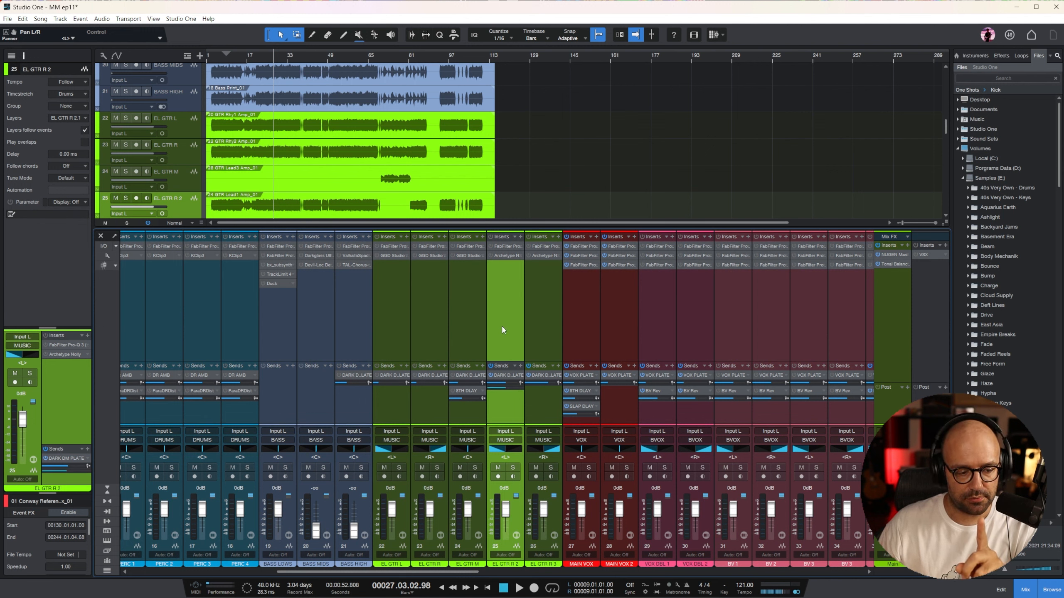
# Step: Try several left and right pan positions for the DARK DM PLATE send, and lock its pan back to the channel
pyautogui.click(501, 384)
pyautogui.moveTo(499, 389); pyautogui.dragTo(492, 391)
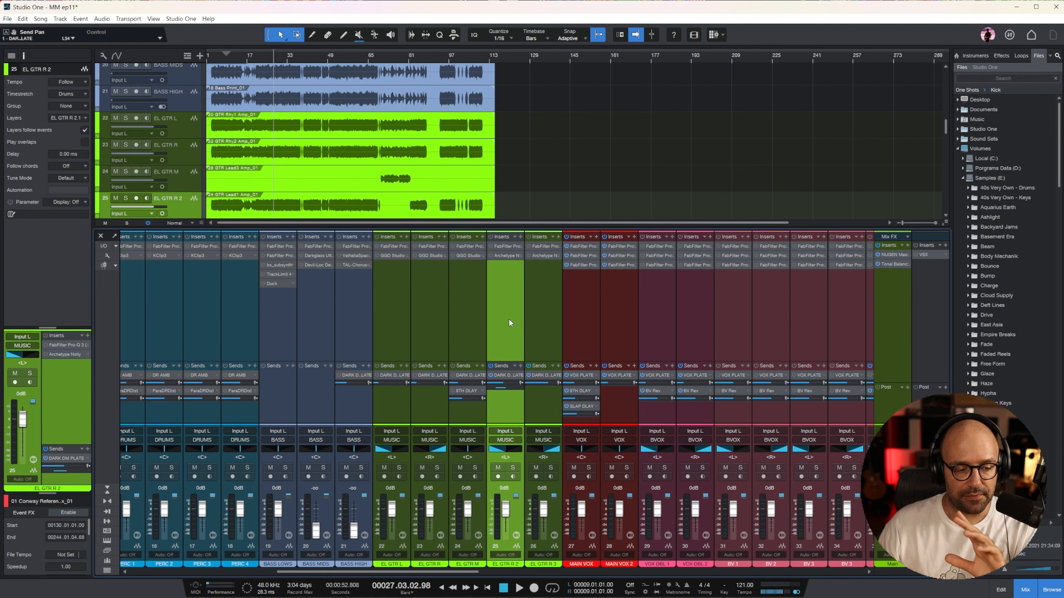
pyautogui.click(497, 388)
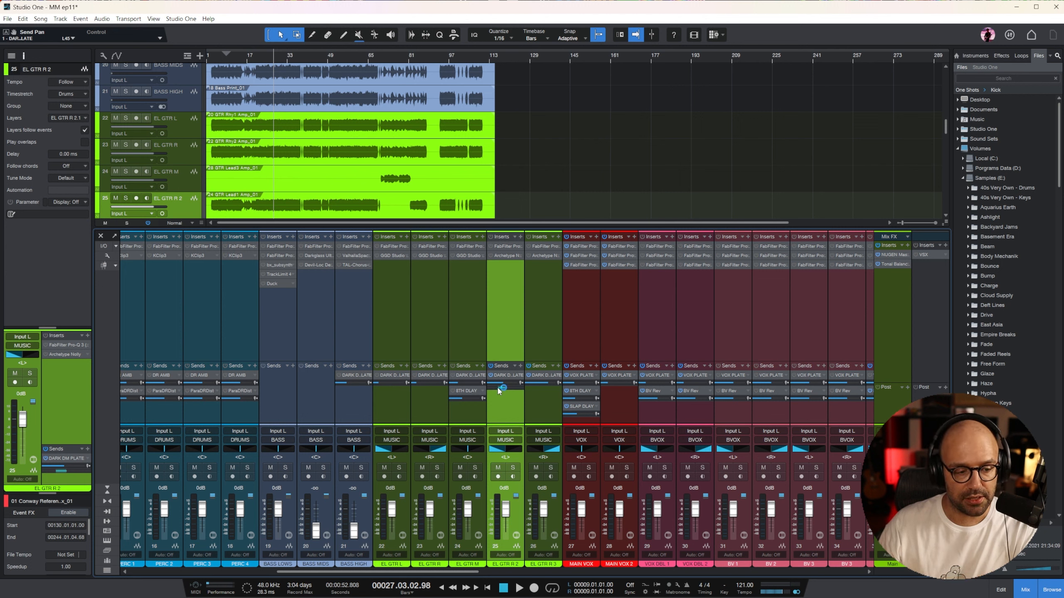
pyautogui.moveTo(498, 388); pyautogui.dragTo(526, 389)
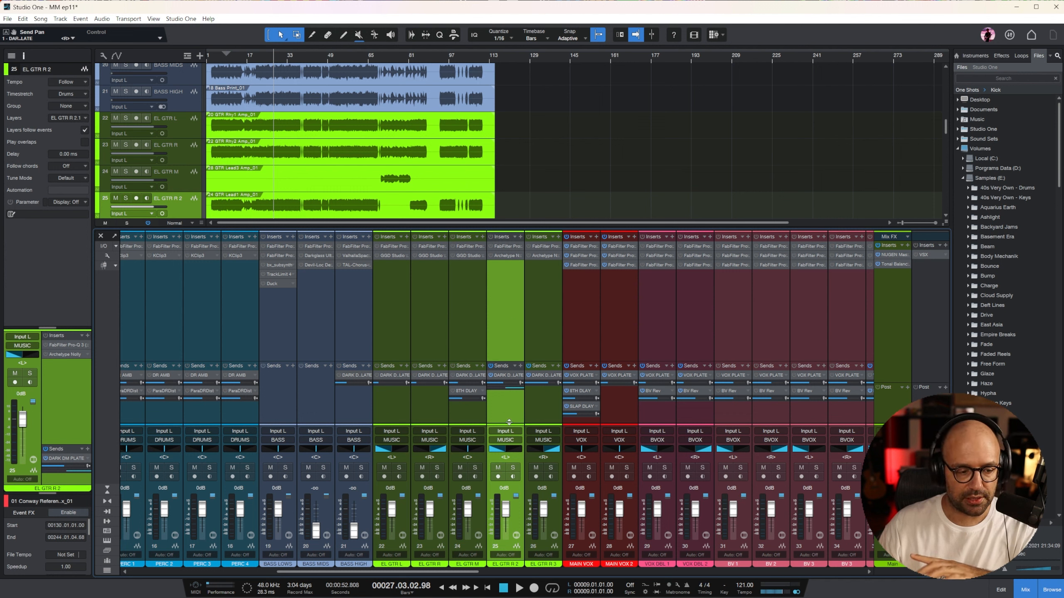
pyautogui.rightClick(504, 378)
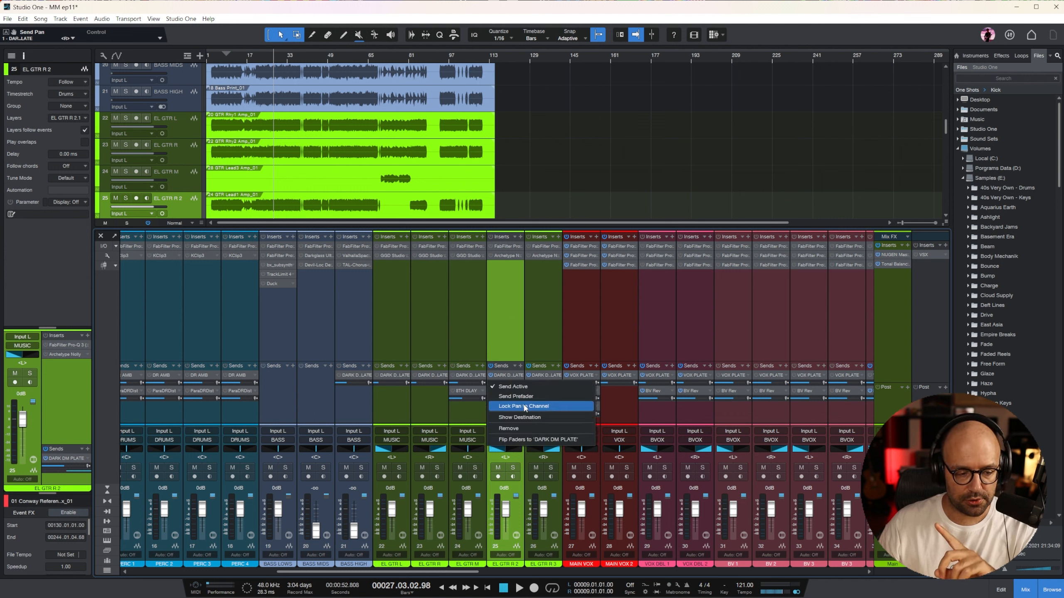
pyautogui.click(525, 406)
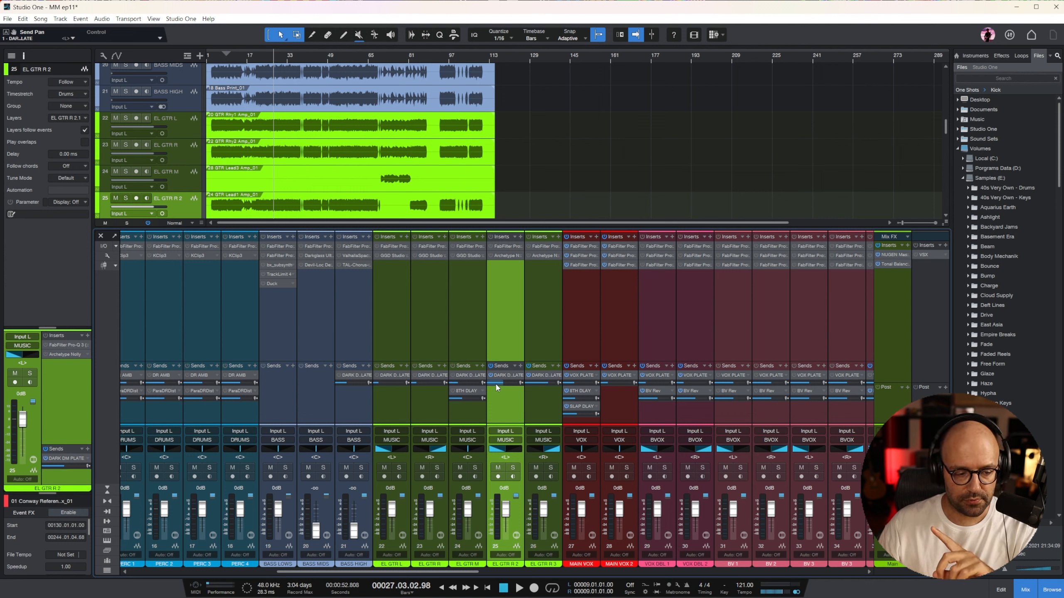
# Step: Open the Splitter 1 routing of the DARK DM PLATE bus and enlarge its window to inspect the signal flow
pyautogui.hscroll(20, 596, 303)
pyautogui.click(506, 321)
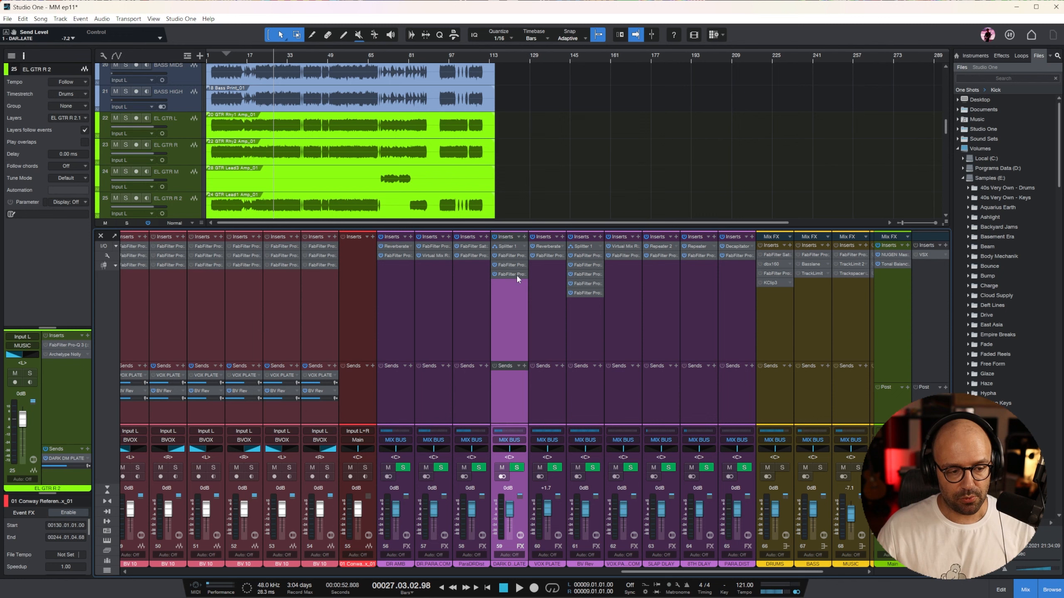
pyautogui.click(511, 246)
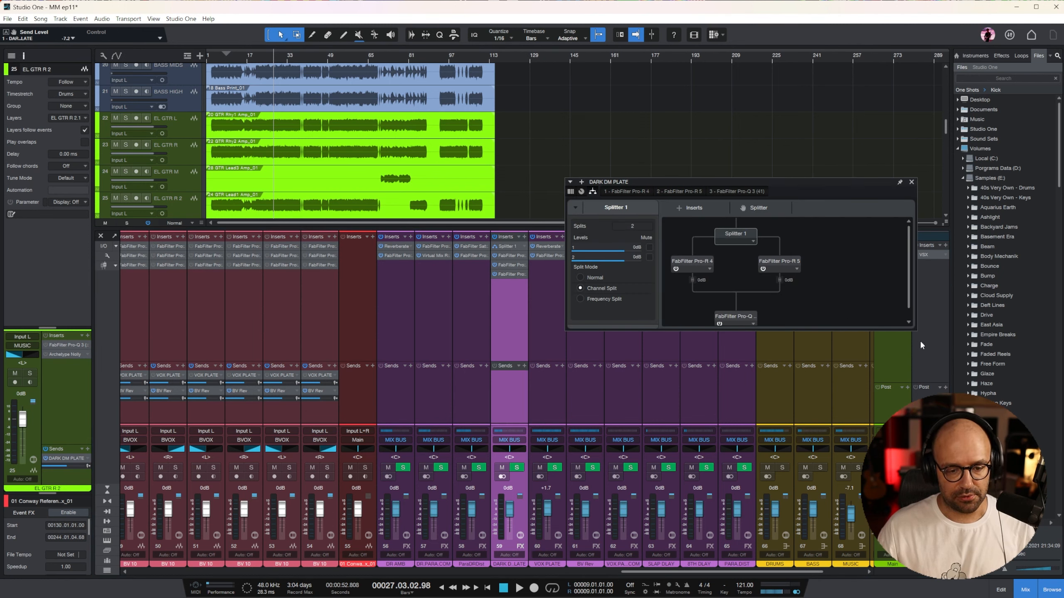
pyautogui.moveTo(914, 330); pyautogui.dragTo(963, 461)
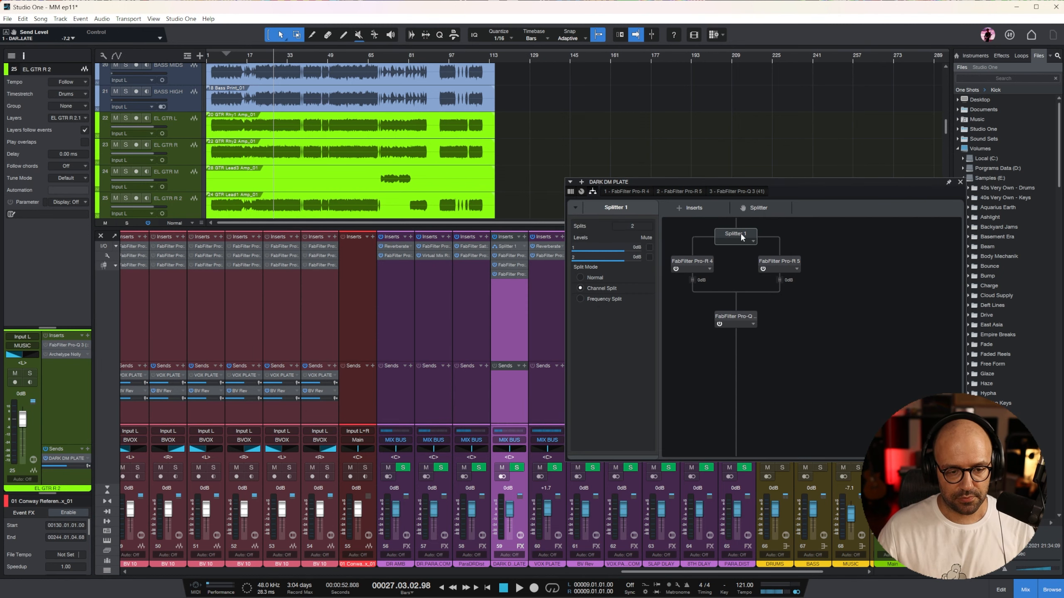
pyautogui.moveTo(753, 207); pyautogui.dragTo(737, 230)
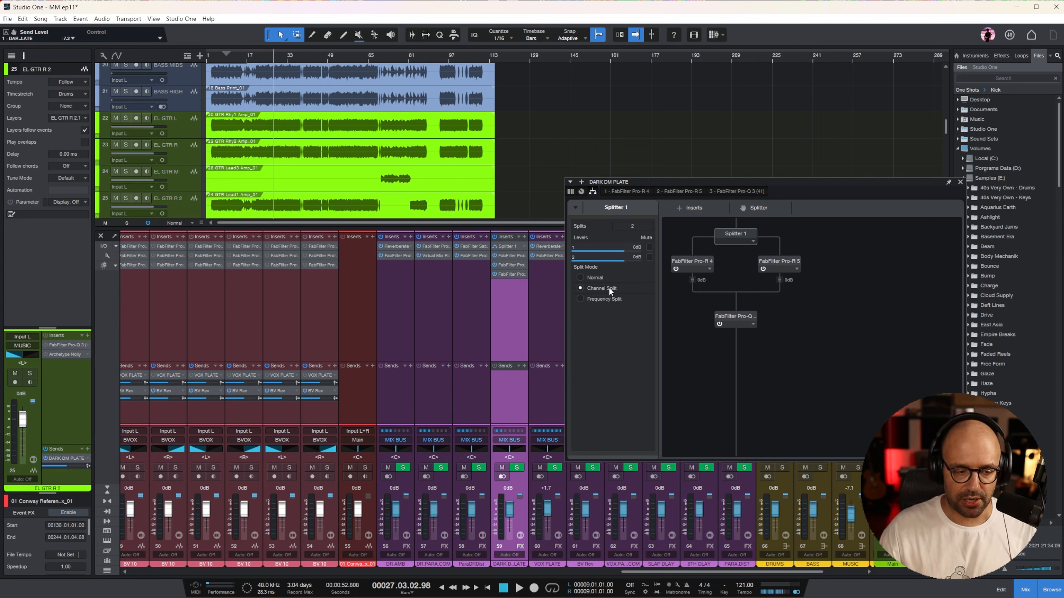
# Step: Try the splitter's Normal and Frequency Split modes, the latter at about 169.8 Hz, and return to Channel Split
pyautogui.click(599, 279)
pyautogui.click(601, 299)
pyautogui.moveTo(601, 312); pyautogui.dragTo(596, 313)
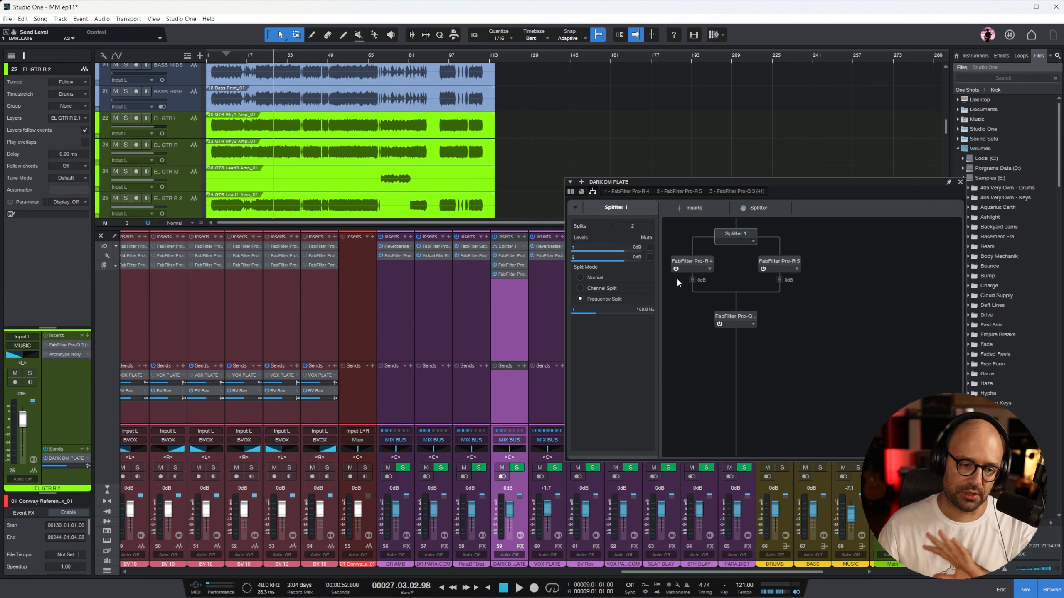
pyautogui.moveTo(598, 312)
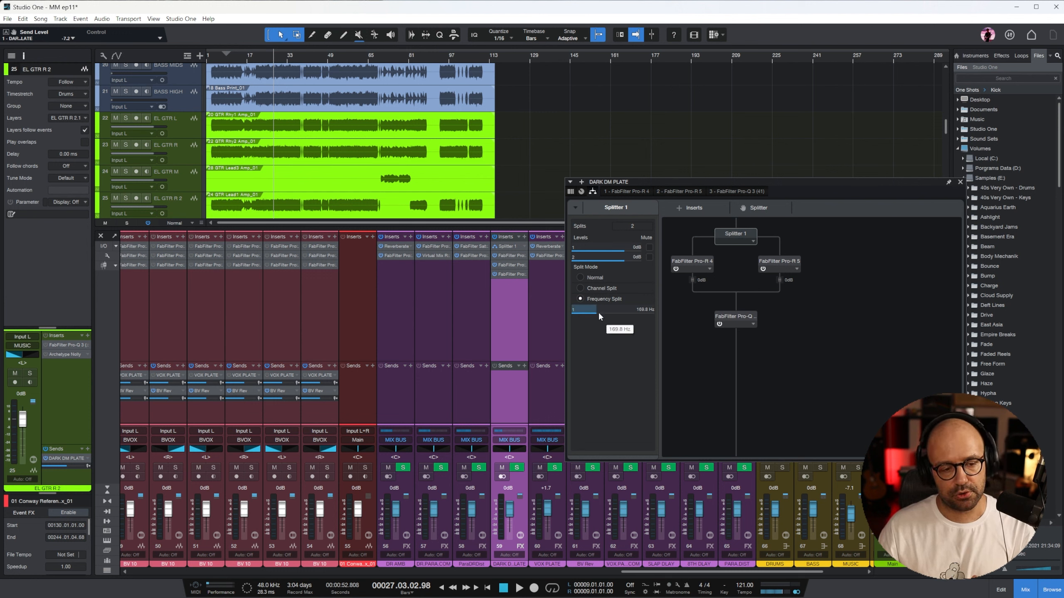
pyautogui.click(598, 288)
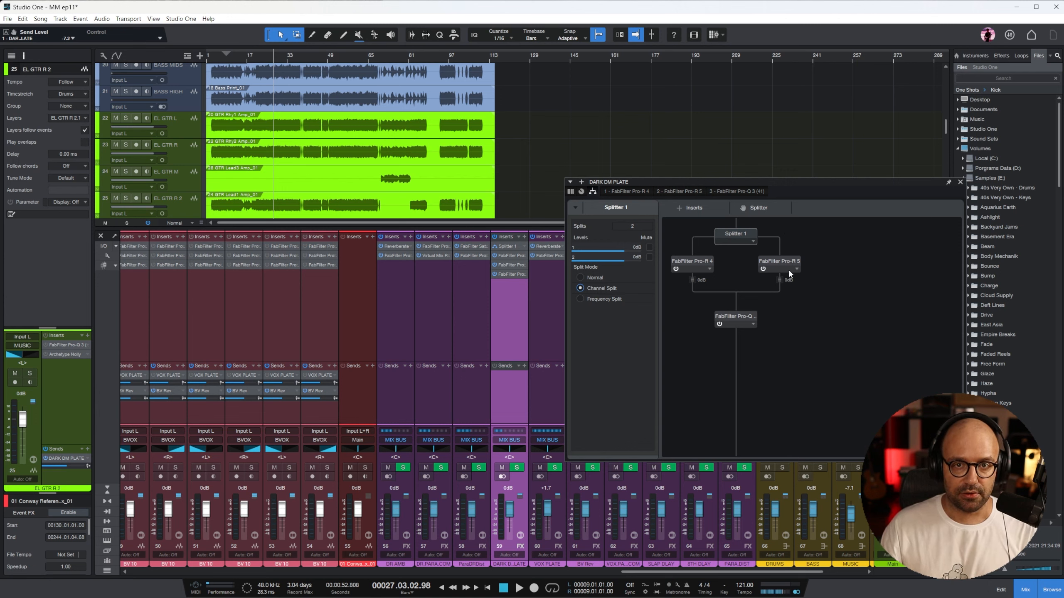
# Step: Compare the settings of the two FabFilter Pro-R reverbs on the splitter's branches and close the device window
pyautogui.doubleClick(692, 262)
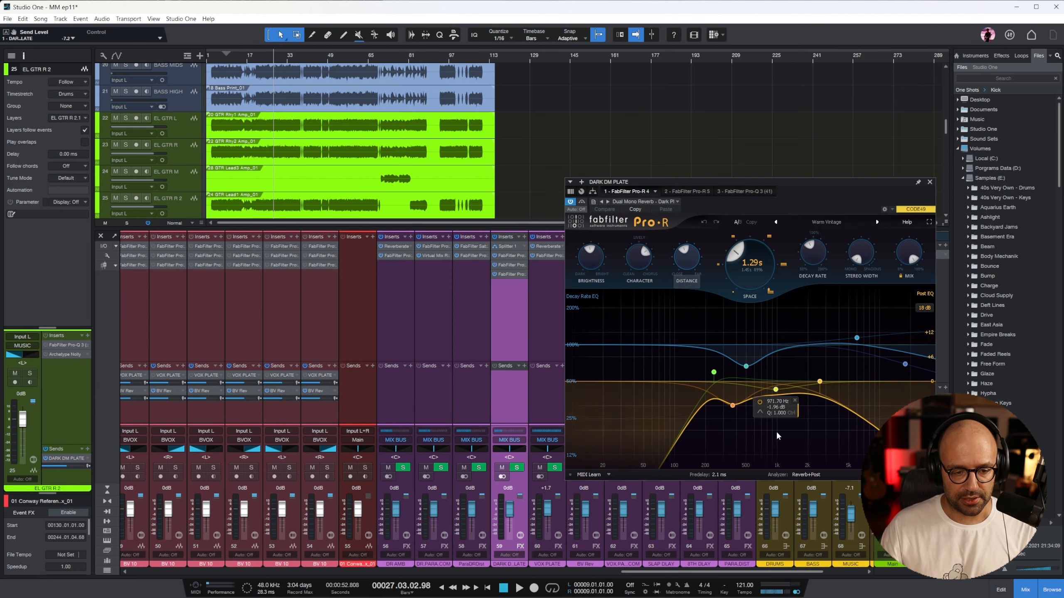
pyautogui.click(679, 192)
pyautogui.click(624, 192)
pyautogui.click(929, 183)
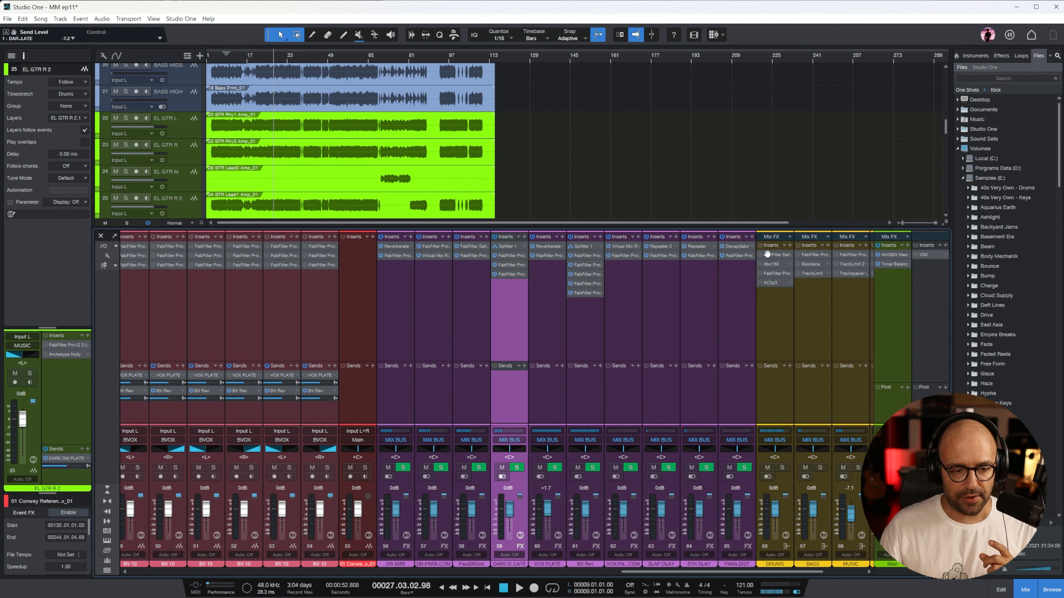
# Step: Solo the EL GTR R 2 channel and play the song while watching the DARK DM PLATE bus meter
pyautogui.moveTo(657, 572); pyautogui.dragTo(355, 573)
pyautogui.click(357, 468)
pyautogui.press('space')
pyautogui.moveTo(456, 573); pyautogui.dragTo(757, 573)
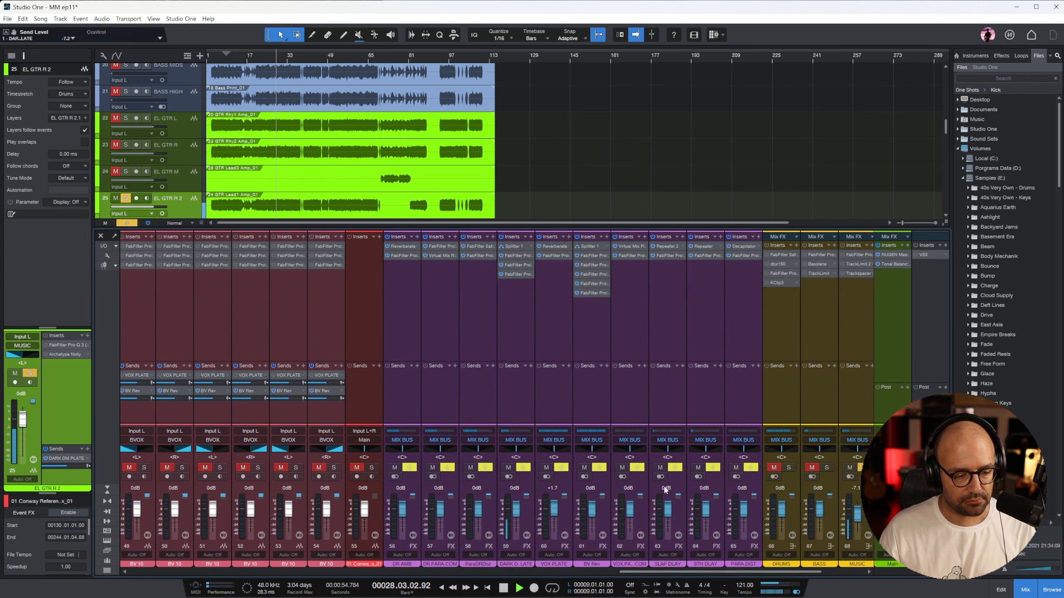
pyautogui.click(525, 311)
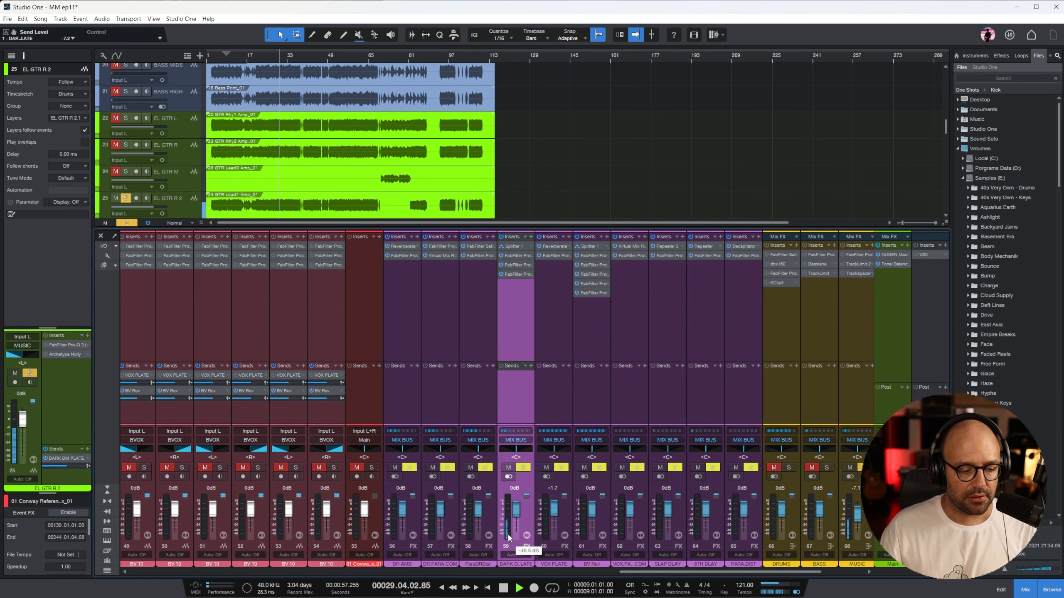
# Step: Pan the EL GTR R 2 channel hard right, and switch its DARK DM PLATE send's Lock Pan to Channel off and back on
pyautogui.moveTo(725, 572); pyautogui.dragTo(406, 573)
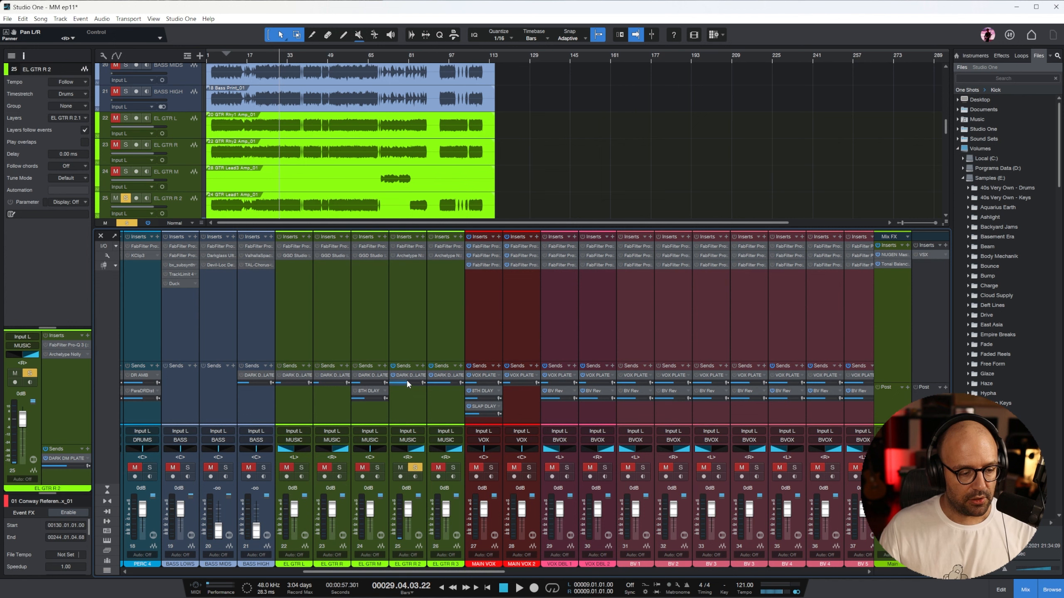
pyautogui.rightClick(406, 375)
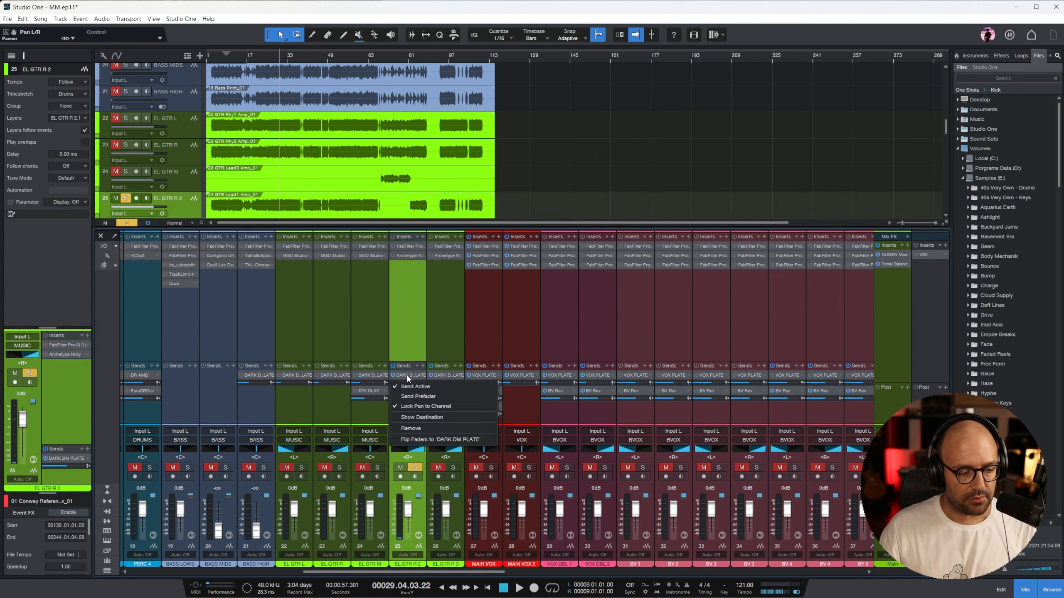
pyautogui.click(424, 406)
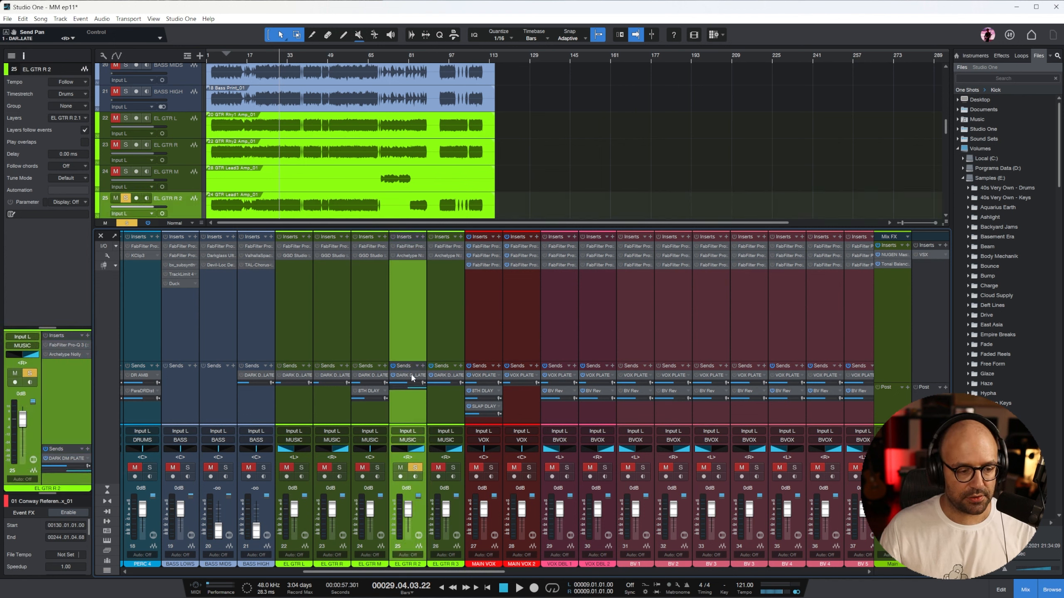
pyautogui.rightClick(411, 376)
pyautogui.click(427, 407)
# Step: Pan the EL GTR R 2 channel hard left and check the DARK DM PLATE bus meter during playback
pyautogui.moveTo(420, 449); pyautogui.dragTo(392, 449)
pyautogui.moveTo(404, 571); pyautogui.dragTo(687, 572)
pyautogui.press('space')
pyautogui.click(641, 344)
pyautogui.press('space')
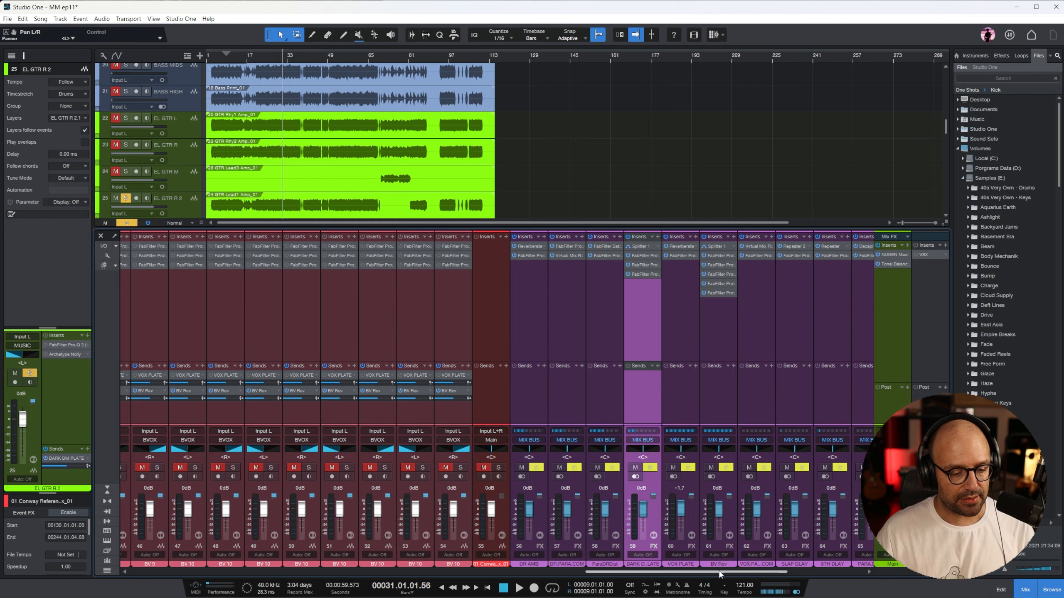
# Step: Inspect the channel-split device routing on the BV Rev bus and close its window
pyautogui.moveTo(728, 574); pyautogui.dragTo(741, 573)
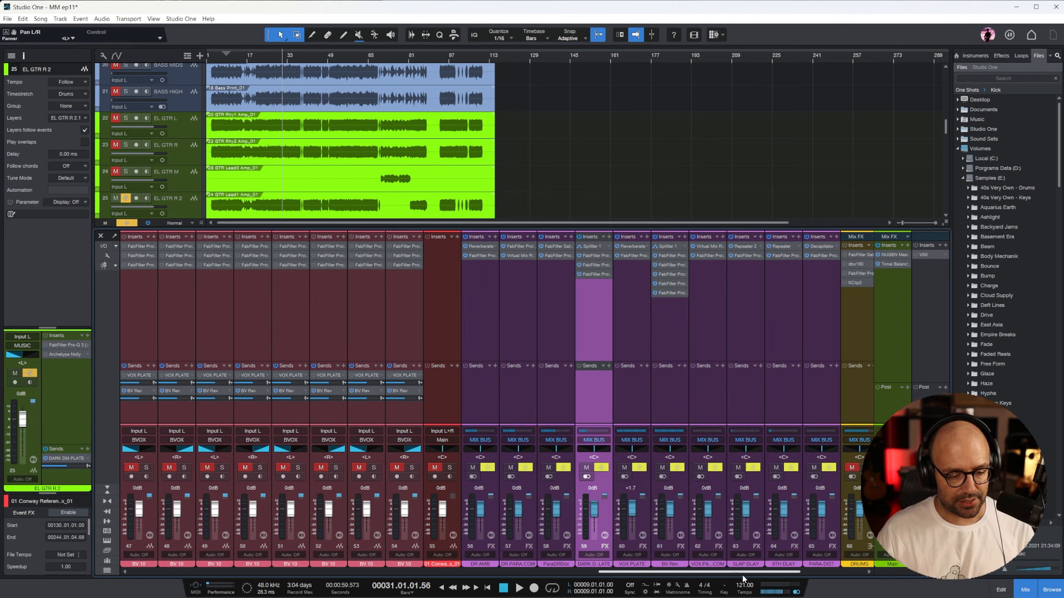
pyautogui.click(665, 333)
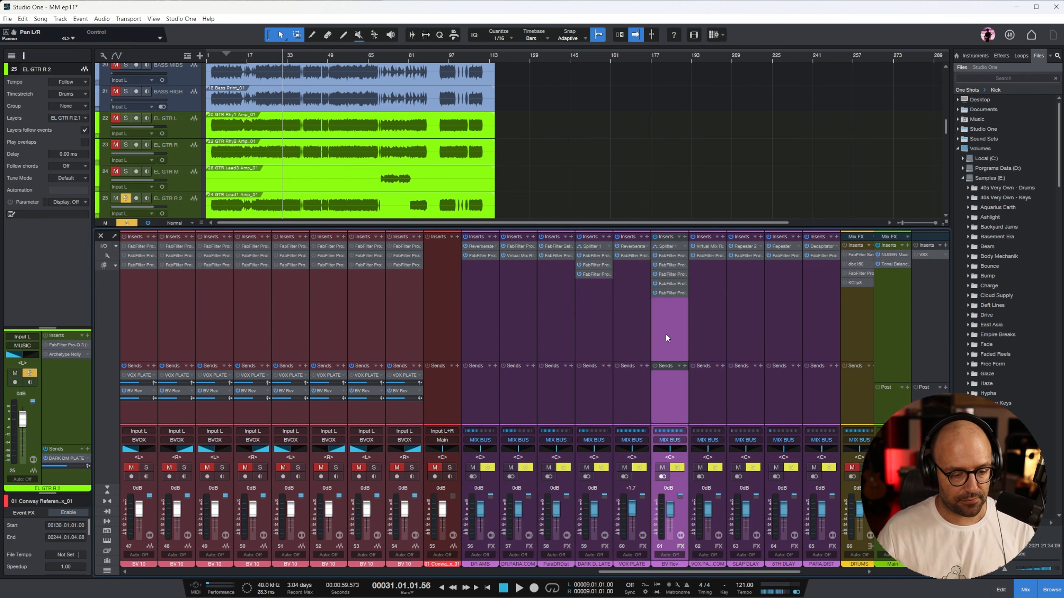
pyautogui.click(670, 255)
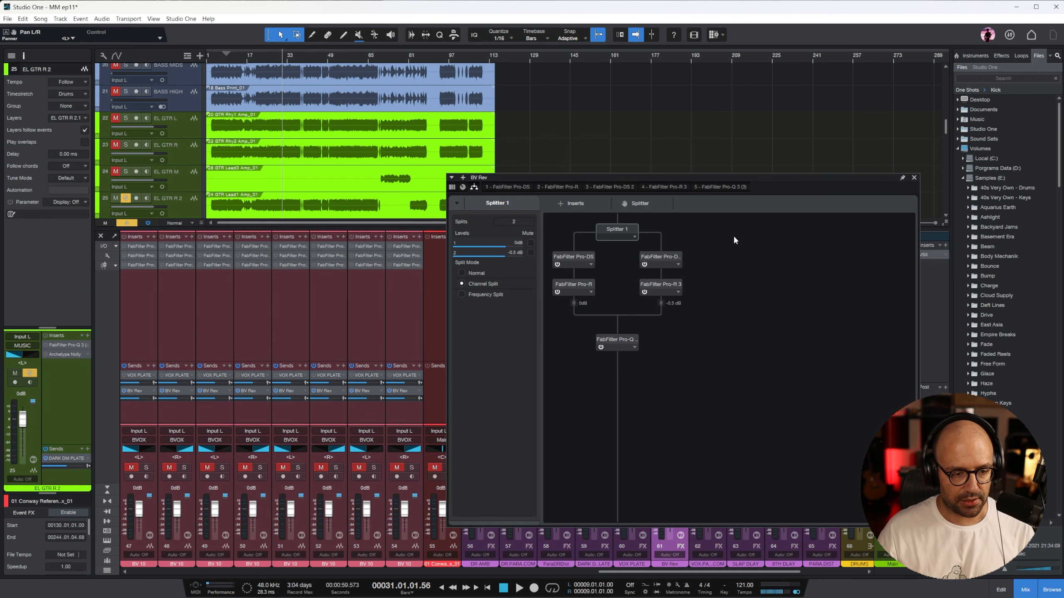
pyautogui.click(913, 178)
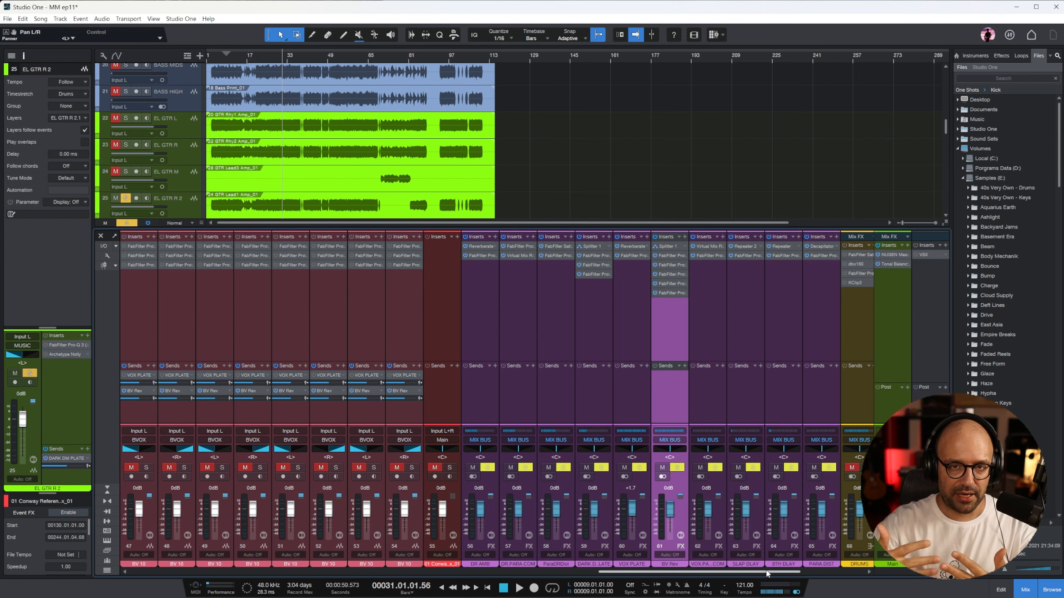
# Step: Open the Reverberate reverb on the VOX PLATE bus
pyautogui.moveTo(767, 570); pyautogui.dragTo(755, 584)
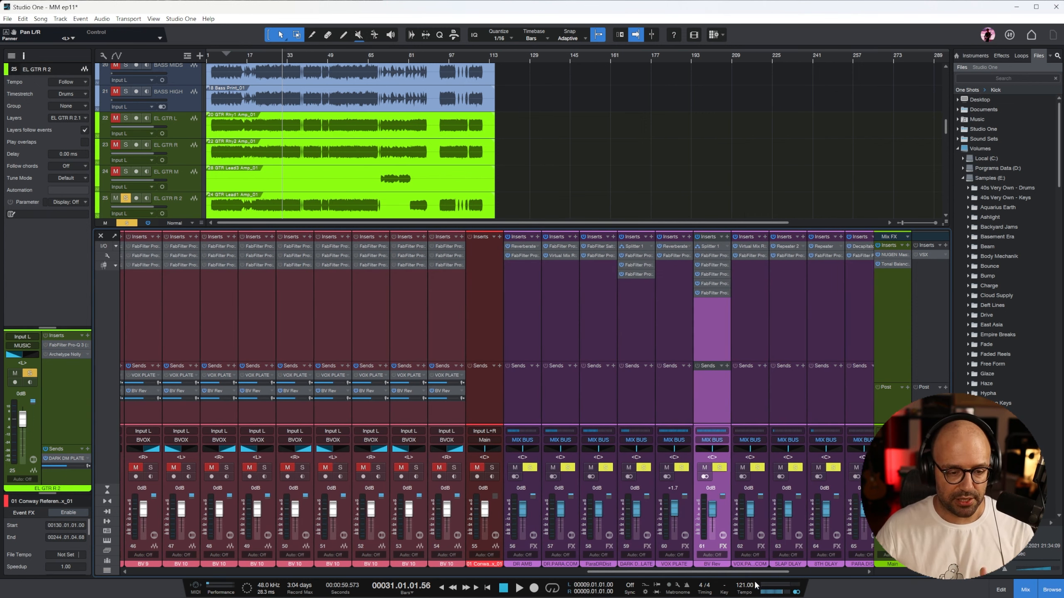
pyautogui.click(674, 327)
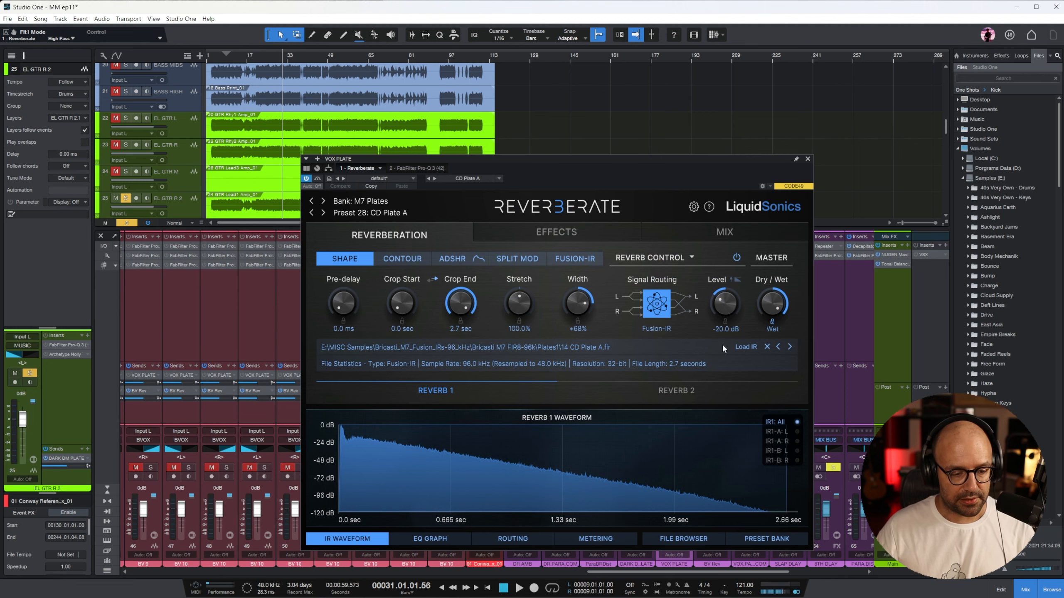
# Step: Close the VOX PLATE reverb window and clear the solos on the EL GTR R 2 and EL GTR R 3 channels
pyautogui.click(807, 160)
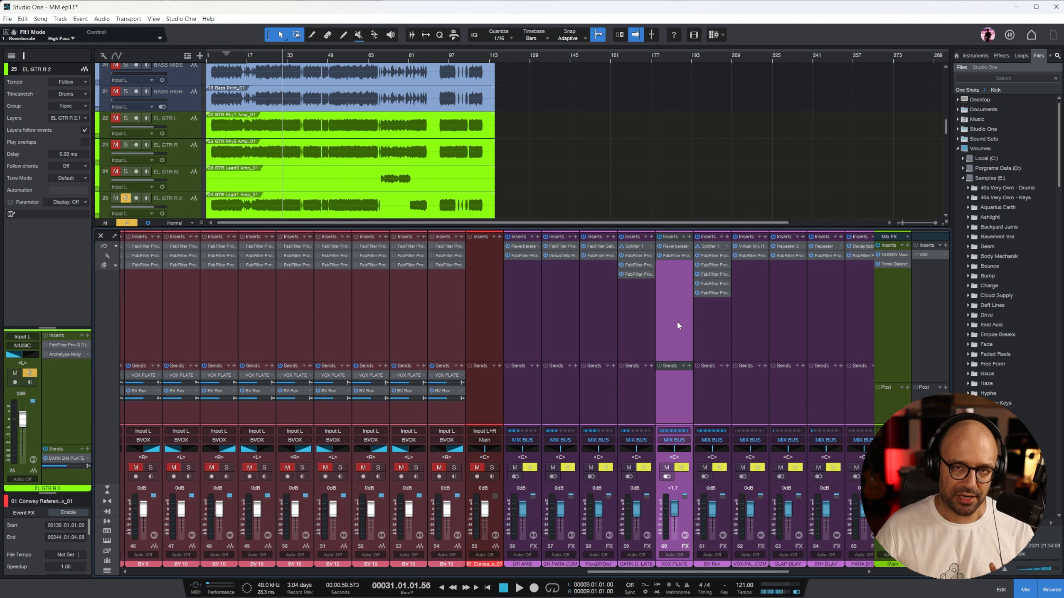
pyautogui.moveTo(757, 571); pyautogui.dragTo(424, 570)
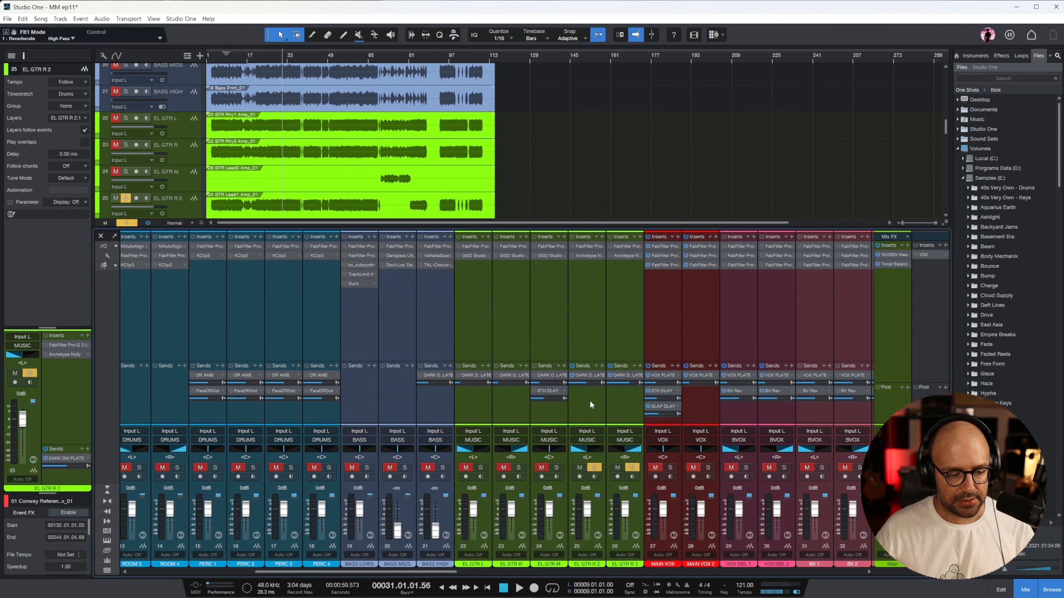
pyautogui.click(624, 410)
pyautogui.hotkey('shift', 's')
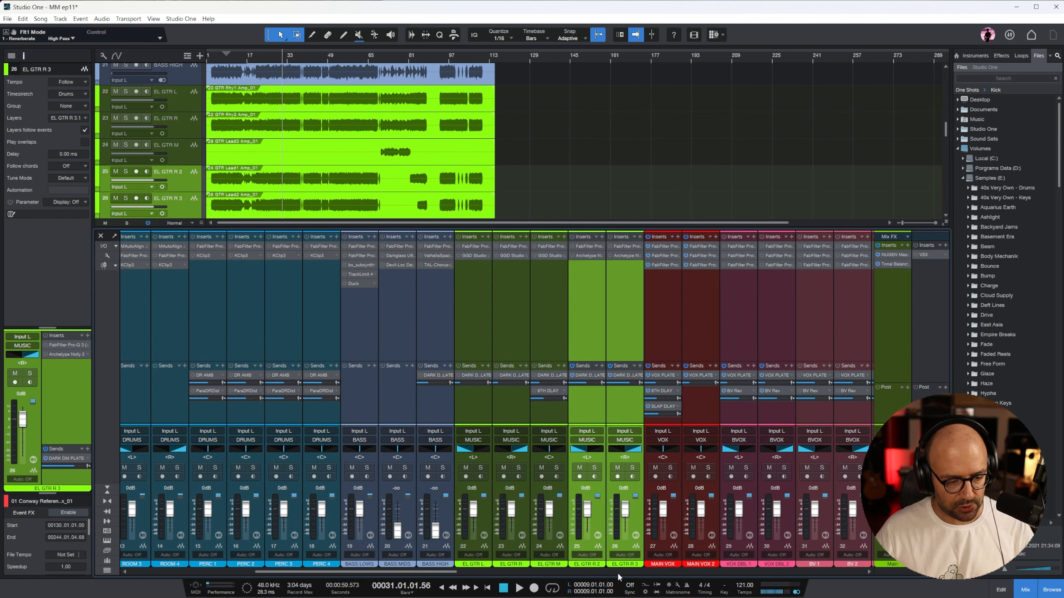
# Step: Play the full mix from bar 24, nudge the MUSIC bus fader up slightly and raise the VOX bus fader to about +2.0 dB
pyautogui.moveTo(412, 572); pyautogui.dragTo(284, 568)
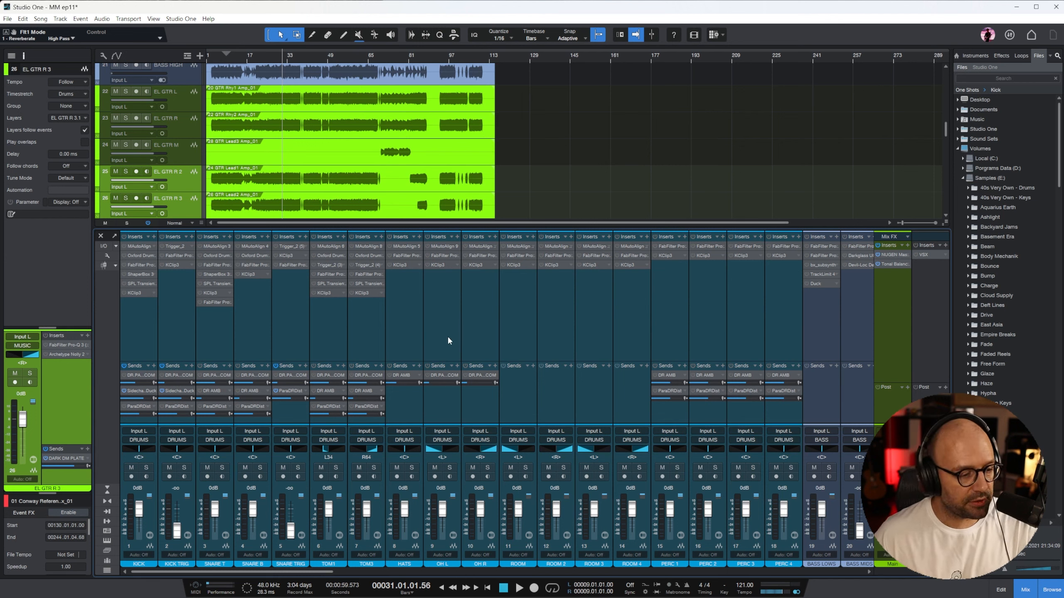
pyautogui.click(268, 61)
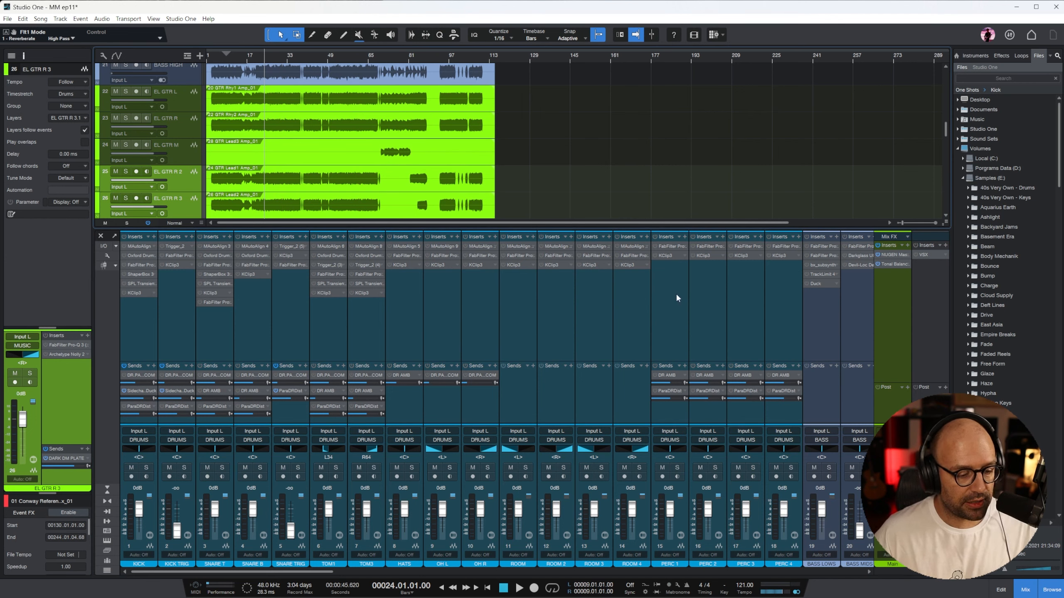
pyautogui.press('space')
pyautogui.scroll(-5, 797, 278)
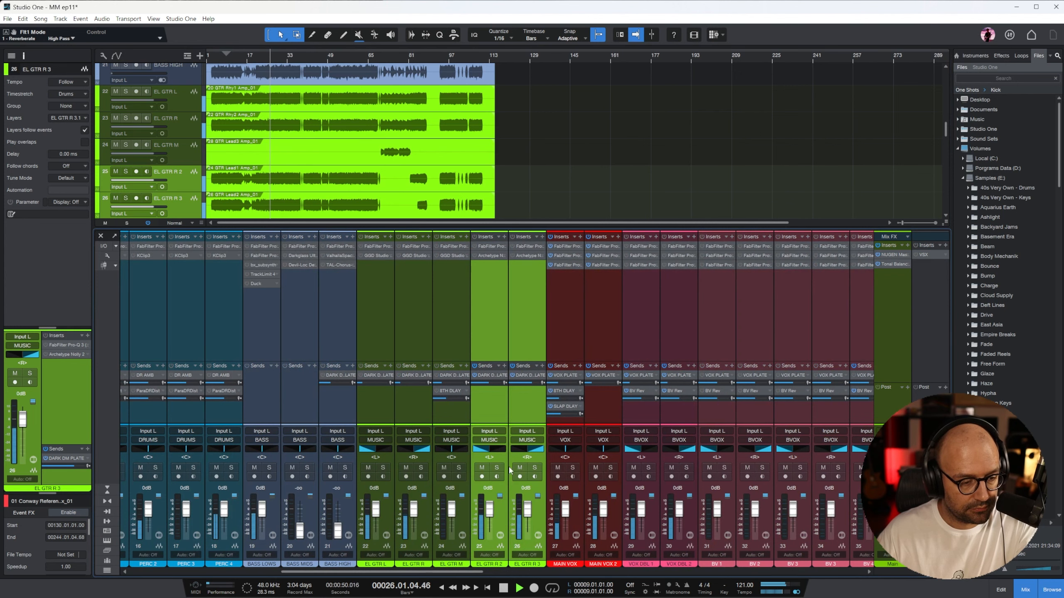
pyautogui.moveTo(471, 572); pyautogui.dragTo(852, 576)
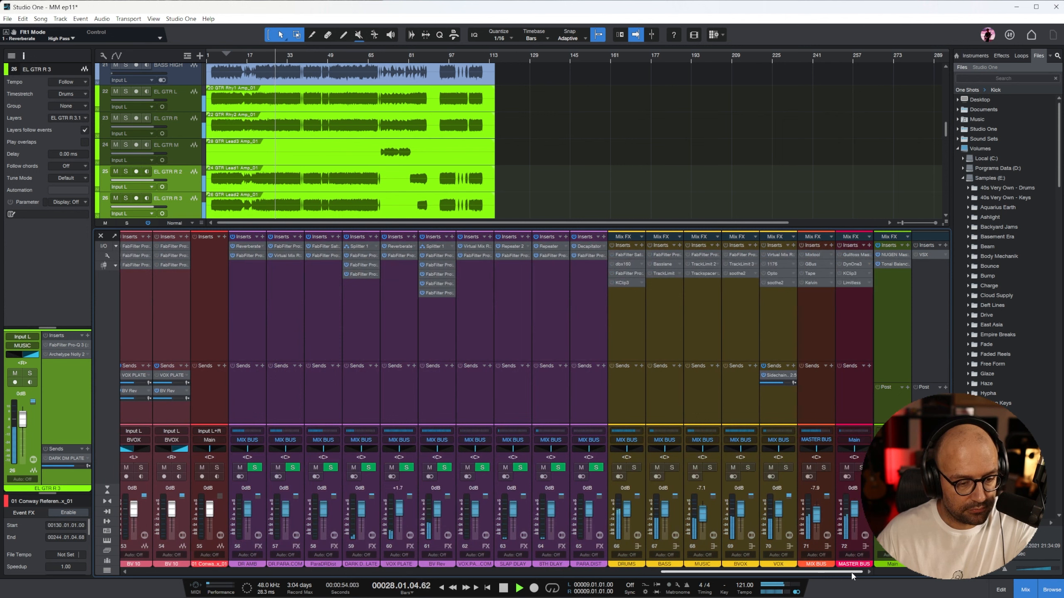
pyautogui.moveTo(703, 519); pyautogui.dragTo(703, 515)
pyautogui.moveTo(780, 510); pyautogui.dragTo(780, 508)
# Step: Select the KICK track at the start of the drum tracks, solo it and start playback
pyautogui.moveTo(792, 571); pyautogui.dragTo(264, 572)
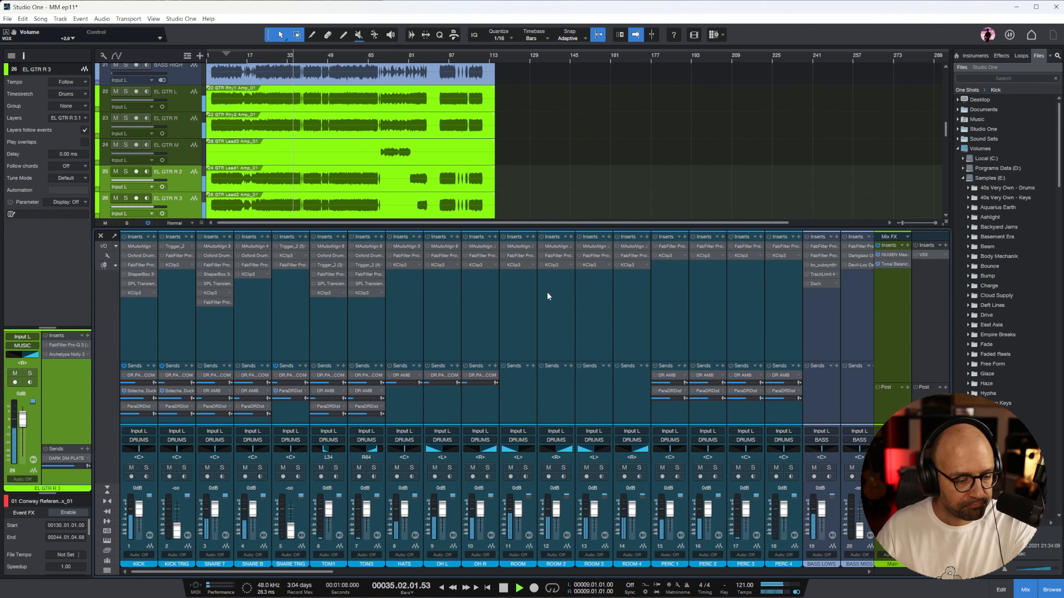
pyautogui.click(525, 307)
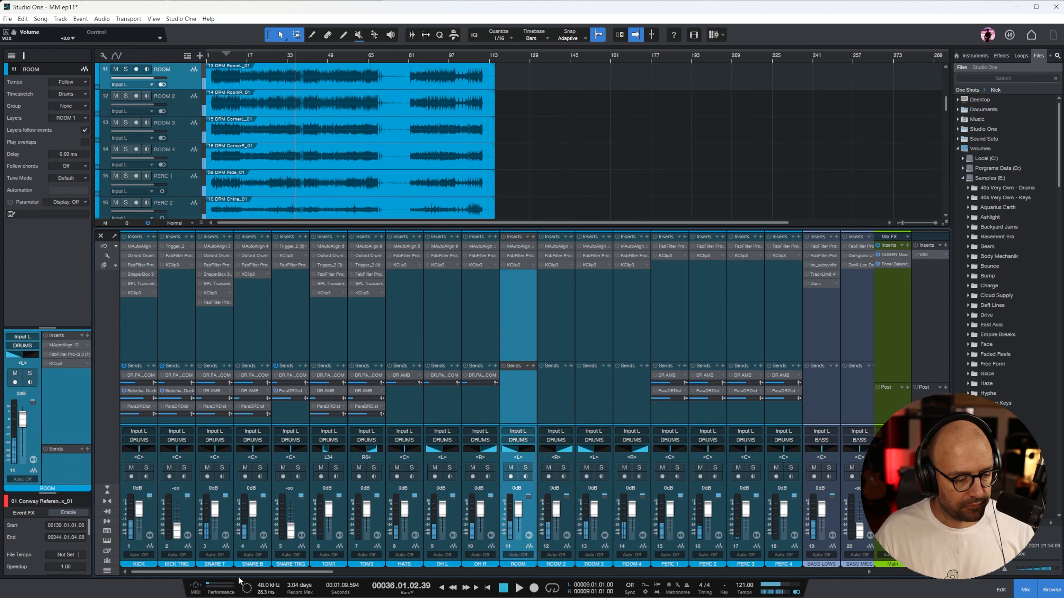
pyautogui.click(178, 80)
pyautogui.scroll(6, 276, 164)
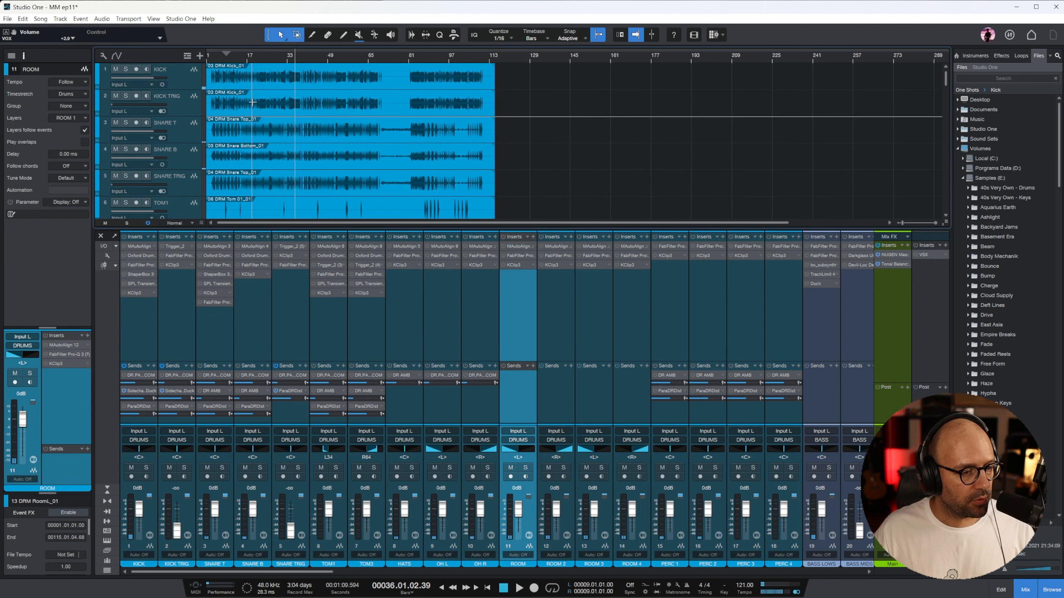
pyautogui.click(202, 82)
pyautogui.press('s')
pyautogui.press('space')
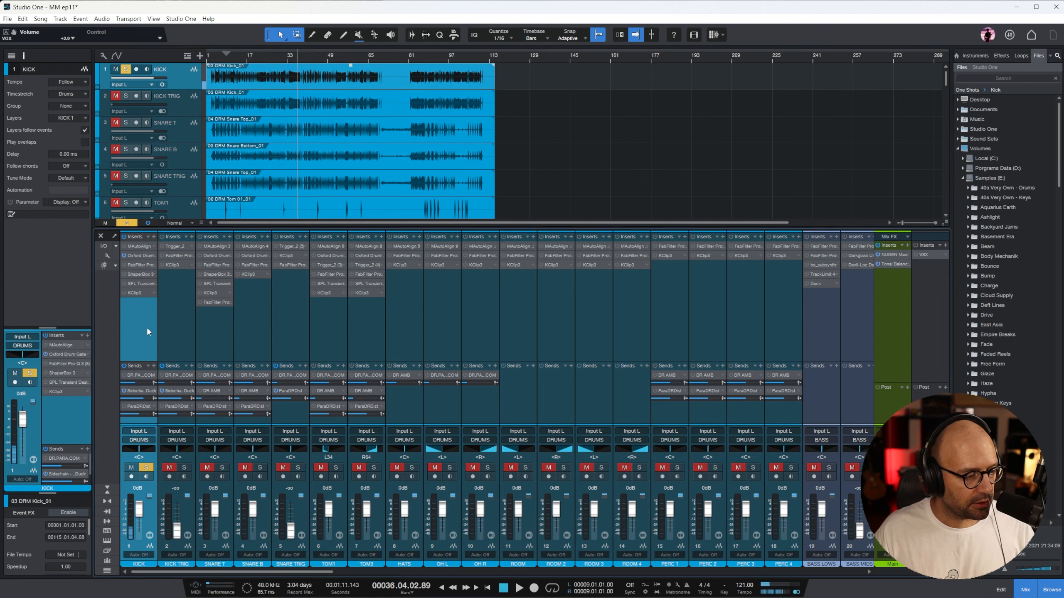
# Step: Open the Oxford Drum Gate on KICK, turn on Kick transient matching and raise the Open Threshold slightly
pyautogui.click(140, 256)
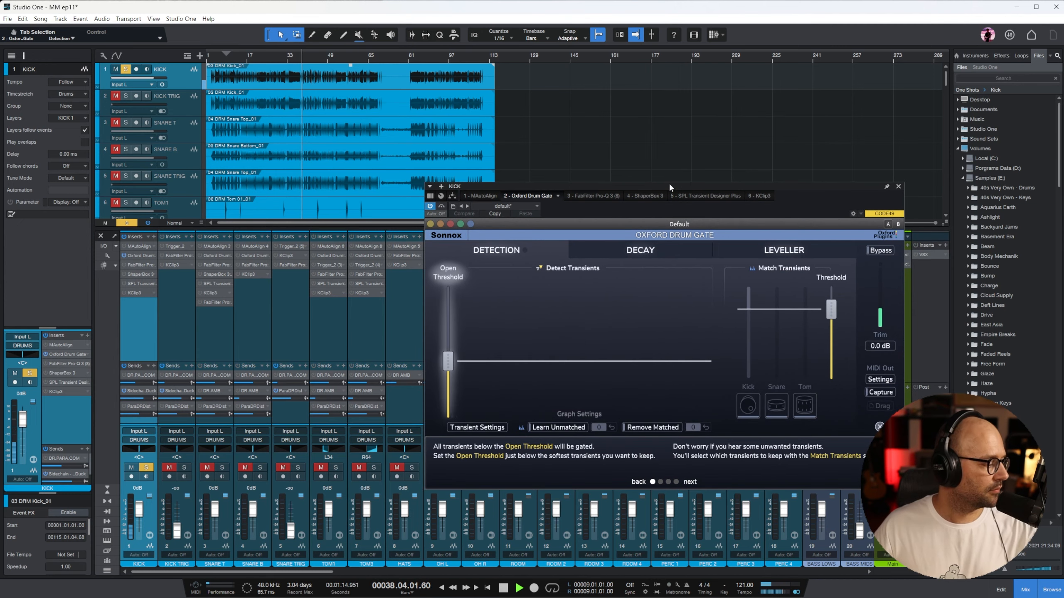
pyautogui.click(749, 404)
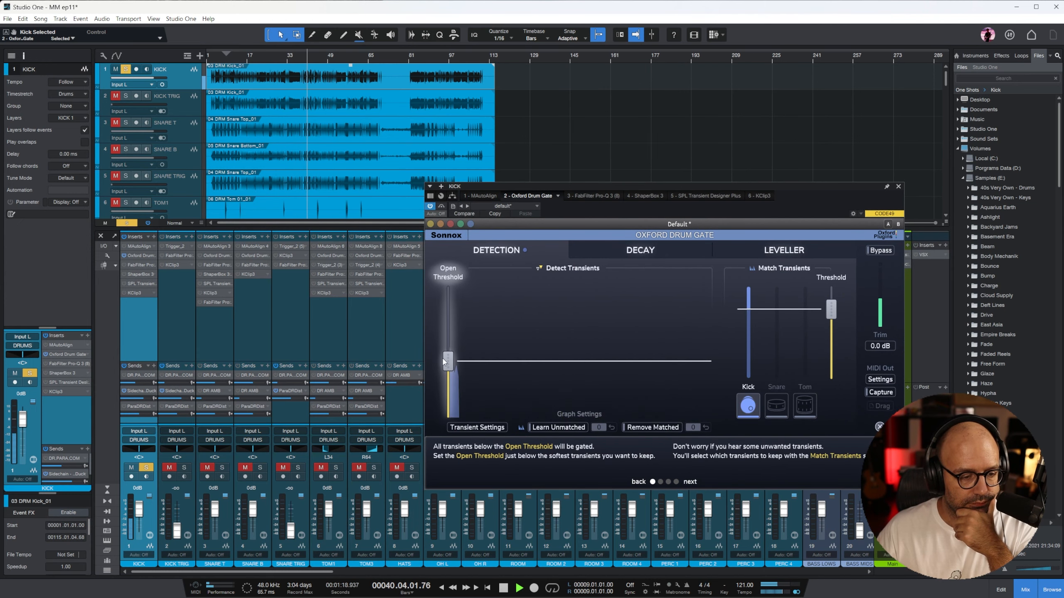
pyautogui.moveTo(448, 361); pyautogui.dragTo(448, 348)
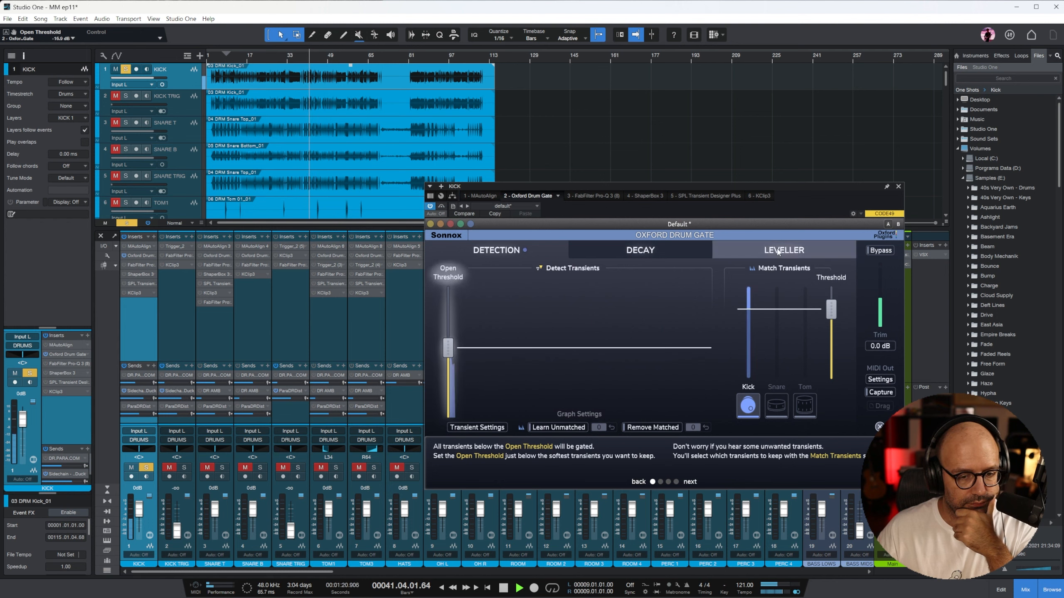
# Step: In the drum gate's Leveller, raise the soft levelling to about 80% and the Loud Target to -2.78 dB, and close the plug-in
pyautogui.click(796, 251)
pyautogui.moveTo(835, 425); pyautogui.dragTo(835, 388)
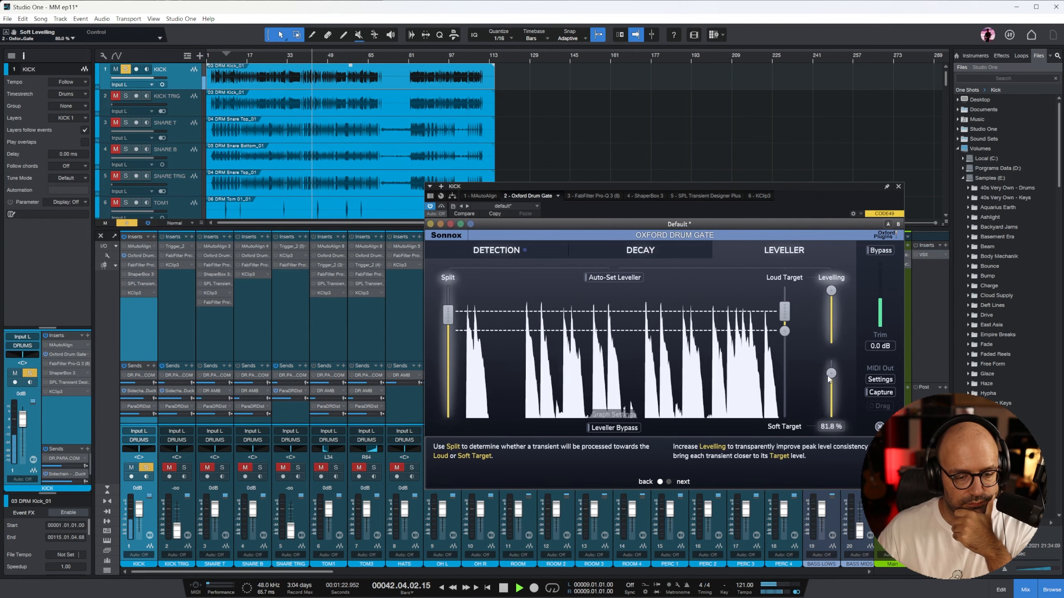
pyautogui.moveTo(785, 310); pyautogui.dragTo(787, 300)
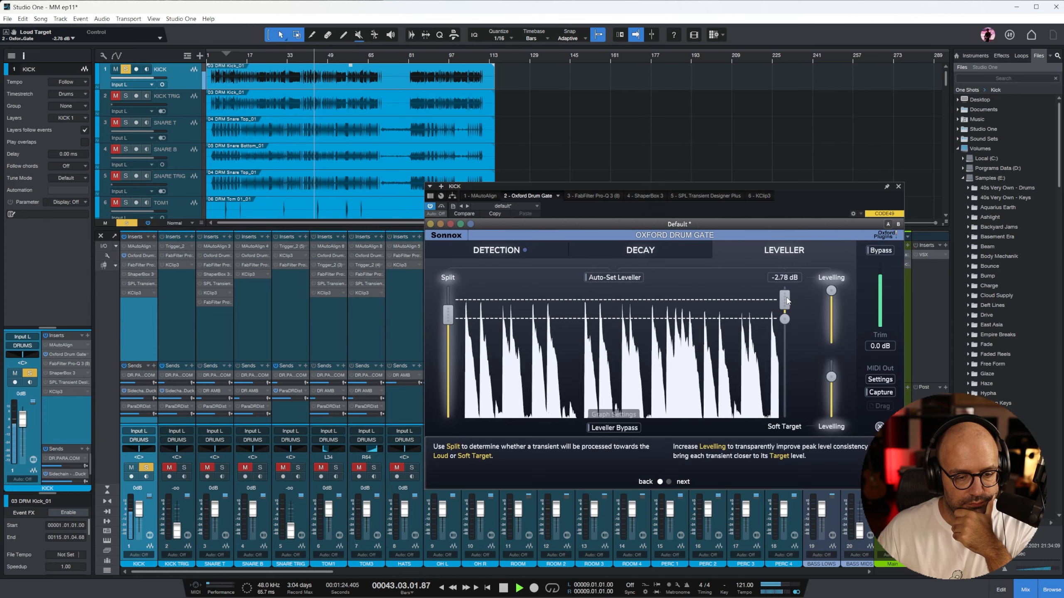
pyautogui.click(897, 187)
# Step: Enable the KICK channel's Pro-Q 3 and deepen its cuts, taking band 3 to about -23 dB near 343 Hz and band 2 to about -10 dB
pyautogui.click(141, 265)
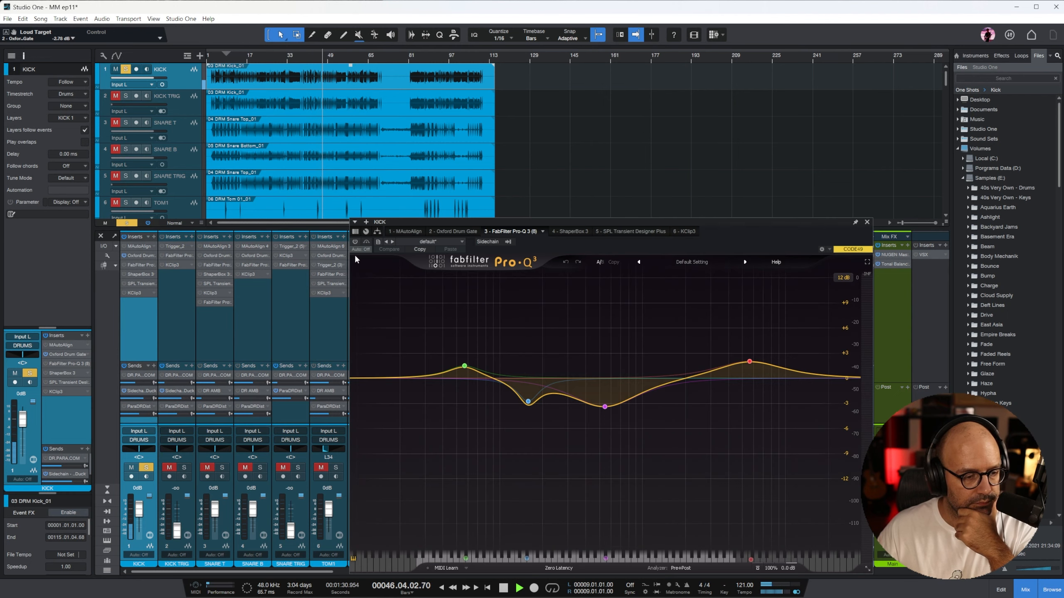
pyautogui.moveTo(605, 407); pyautogui.dragTo(572, 457)
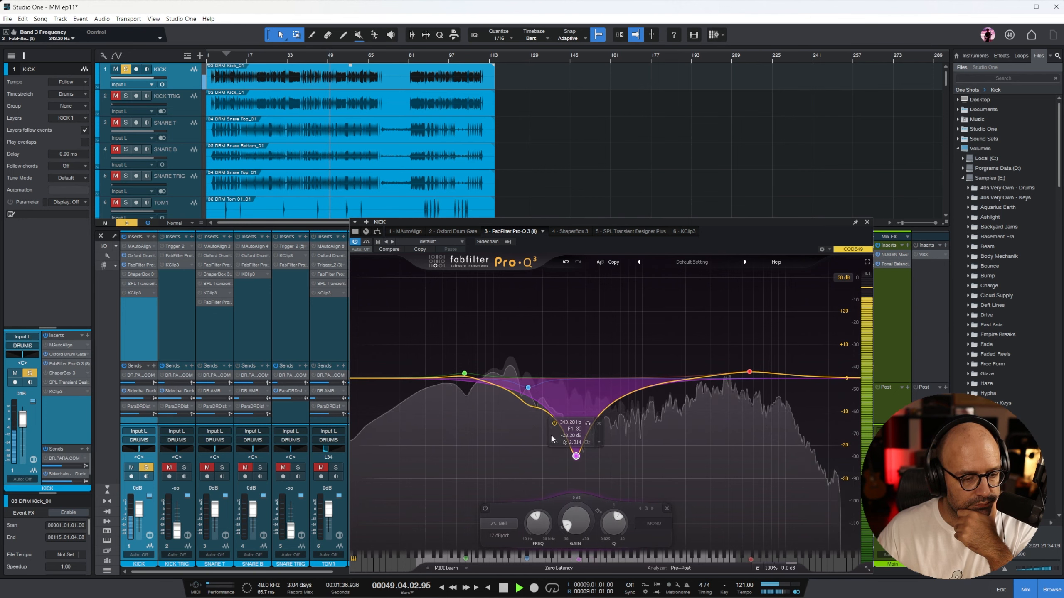
pyautogui.moveTo(529, 388); pyautogui.dragTo(526, 414)
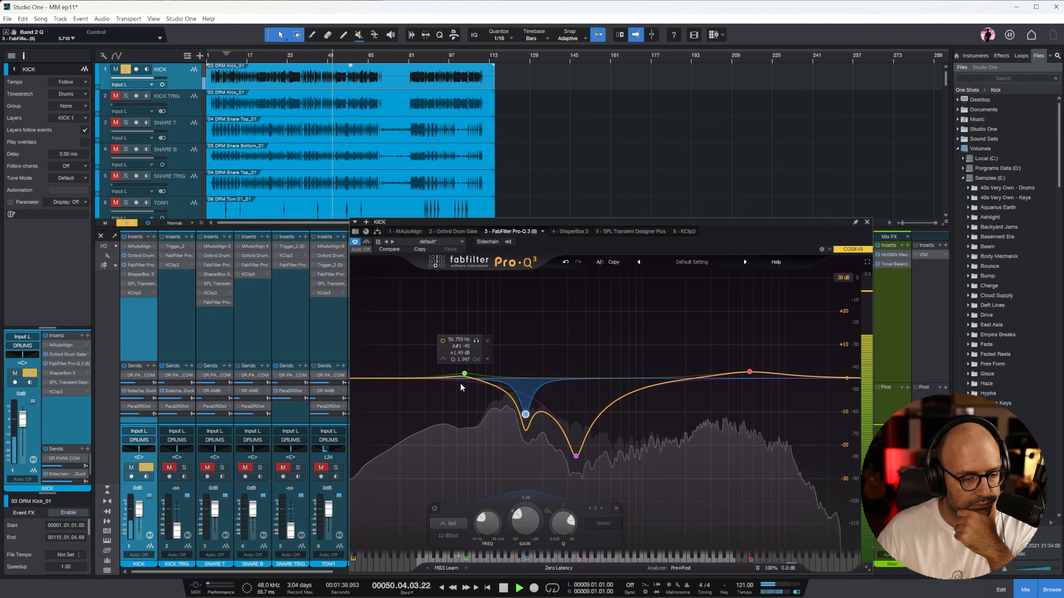
# Step: Boost the kick EQ's low band to about +7.9 dB at 50.7 Hz, shift the high band up in frequency and close the EQ
pyautogui.moveTo(464, 373); pyautogui.dragTo(458, 355)
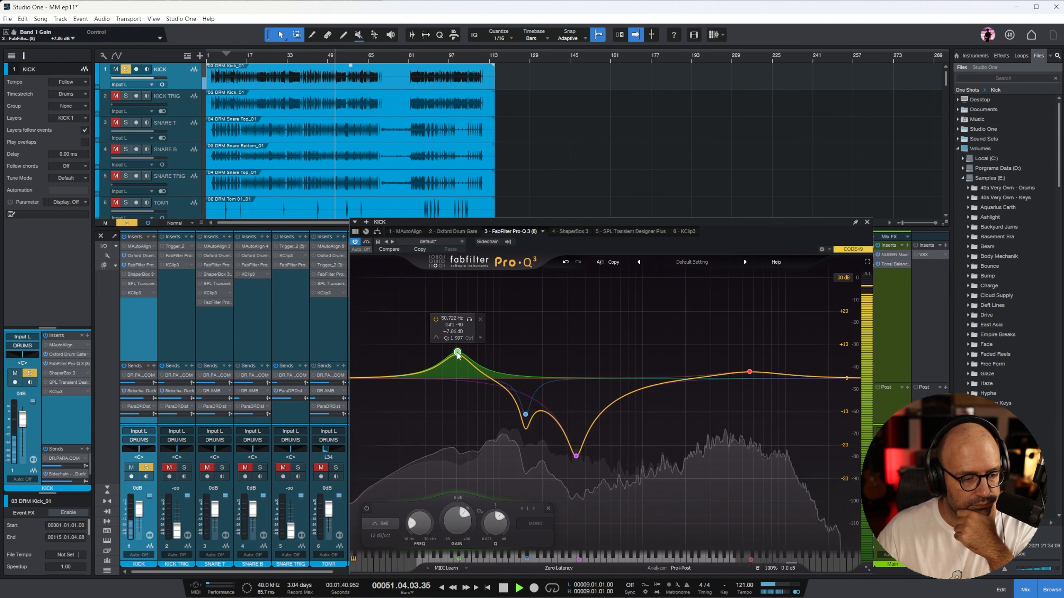
pyautogui.moveTo(749, 371); pyautogui.dragTo(786, 376)
pyautogui.click(776, 367)
pyautogui.click(867, 222)
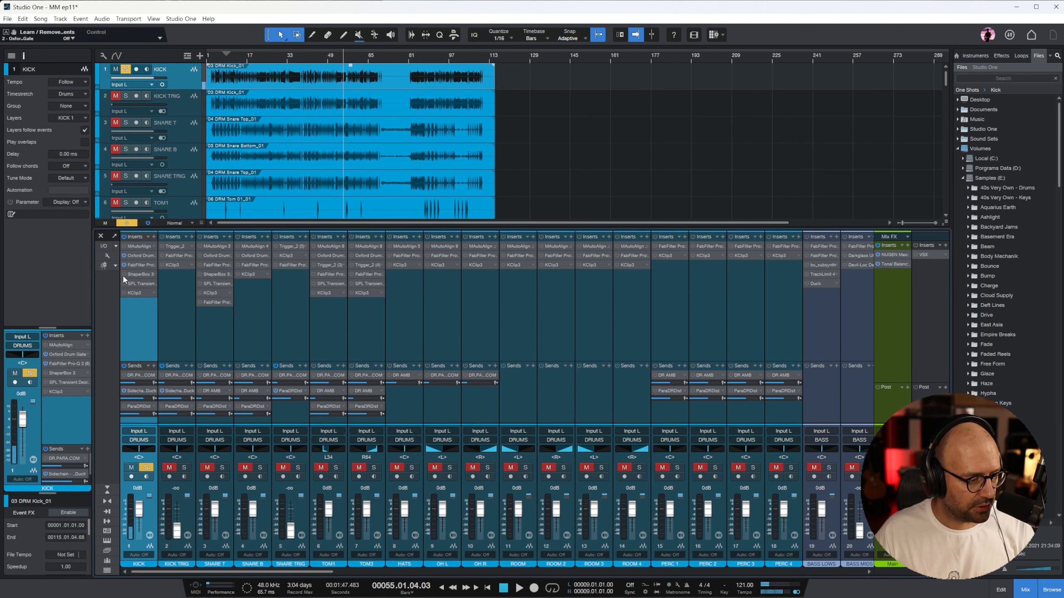
# Step: Open and enable ShaperBox 3 with the Kick Gate preset on KICK, and audition the soloed kick from bar 24
pyautogui.click(135, 274)
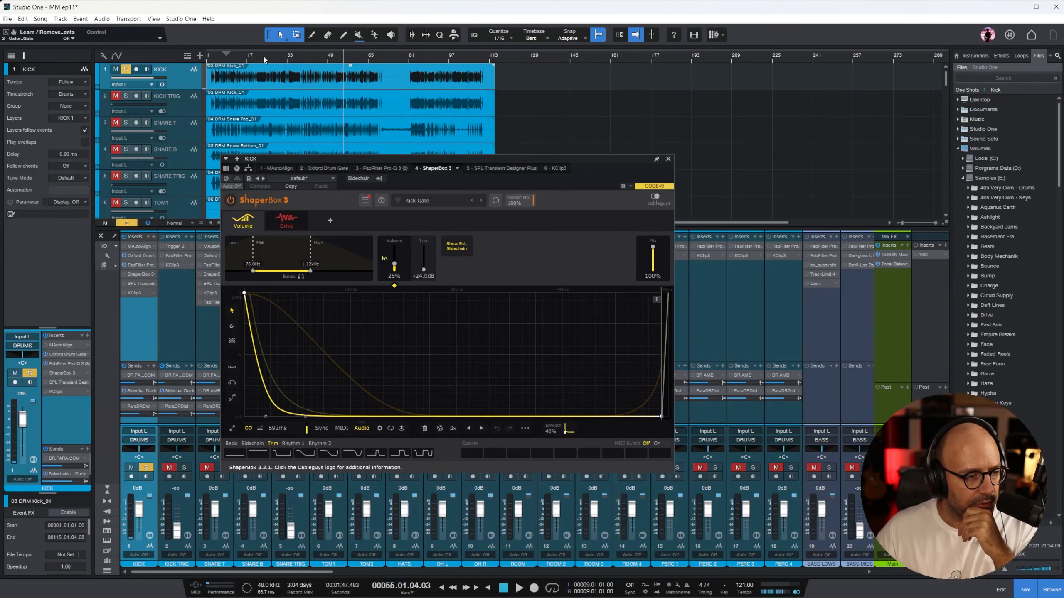
pyautogui.click(264, 59)
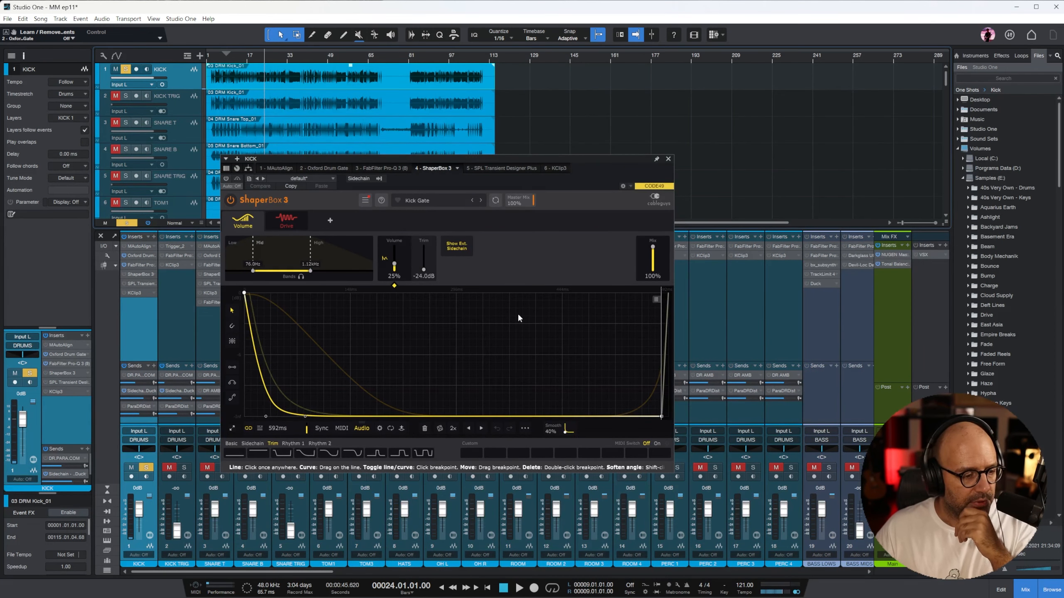
pyautogui.press('space')
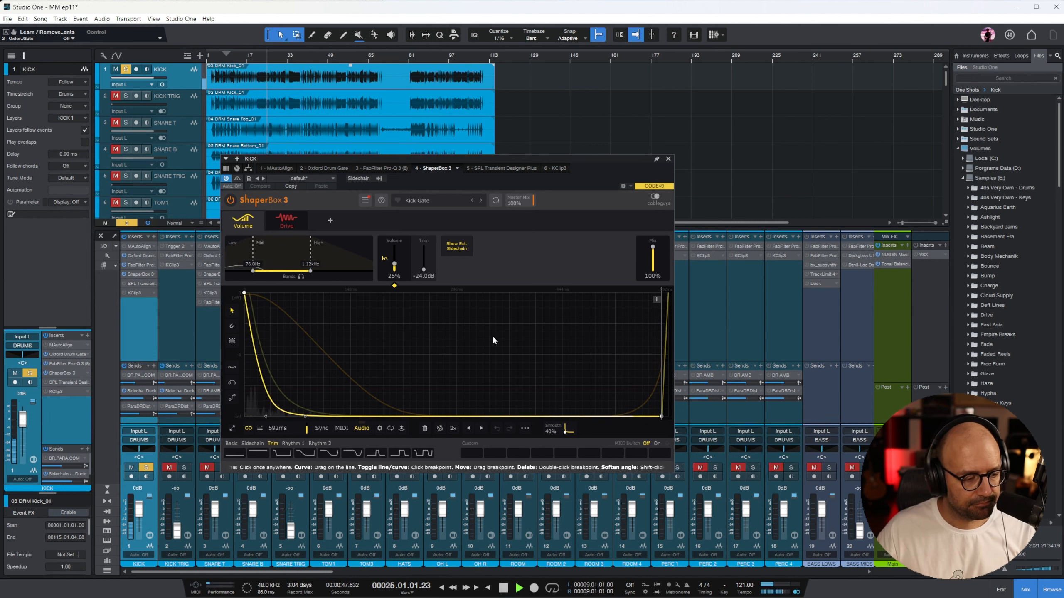
pyautogui.press('space')
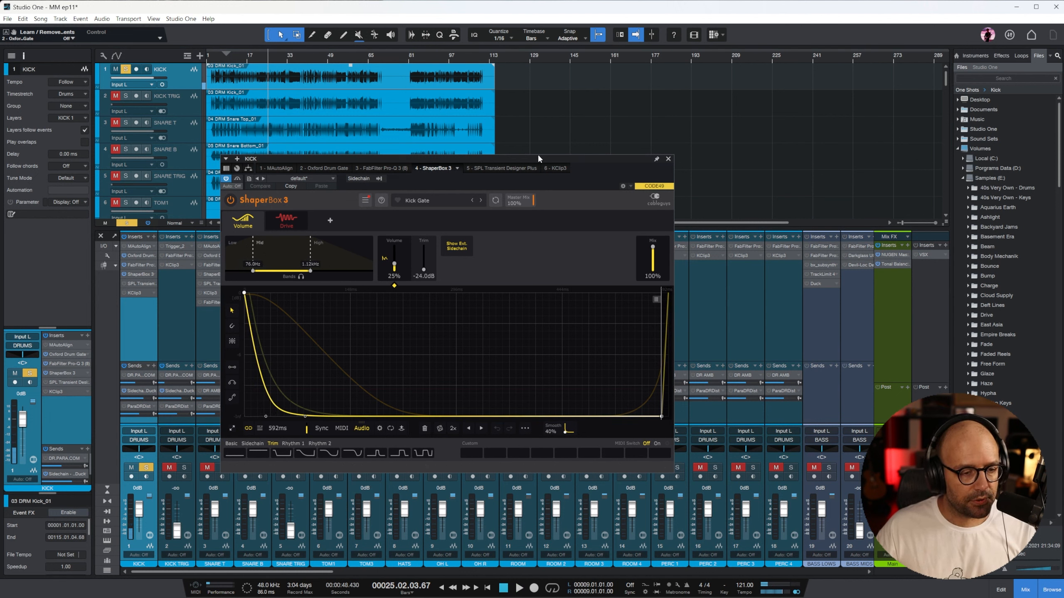
pyautogui.moveTo(559, 157); pyautogui.dragTo(662, 144)
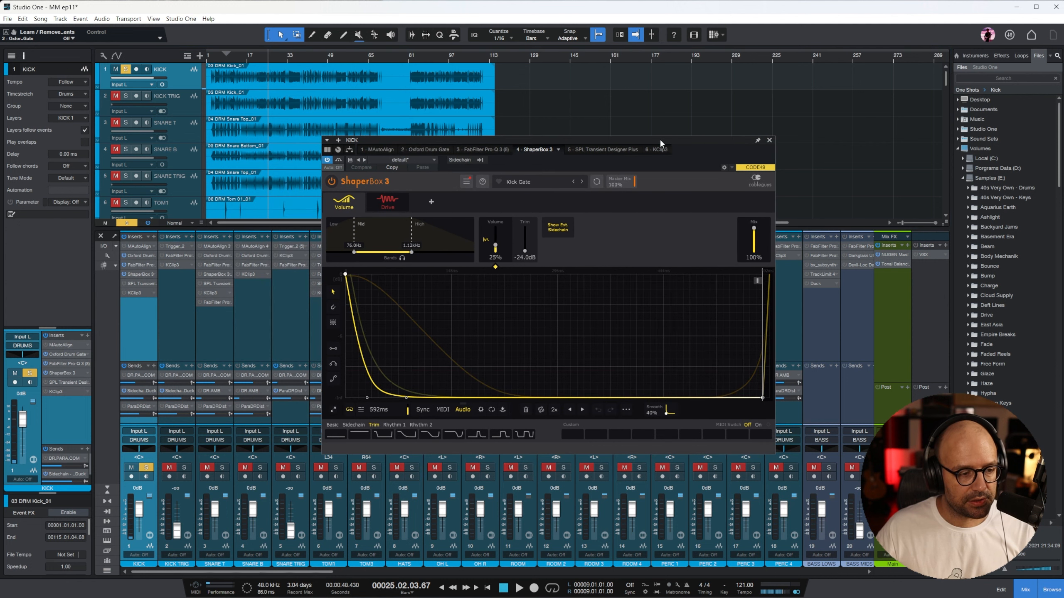
# Step: Review the High, Mid and Low volume curves of the Kick Gate, set the envelope length to 523 ms and close ShaperBox
pyautogui.moveTo(344, 205)
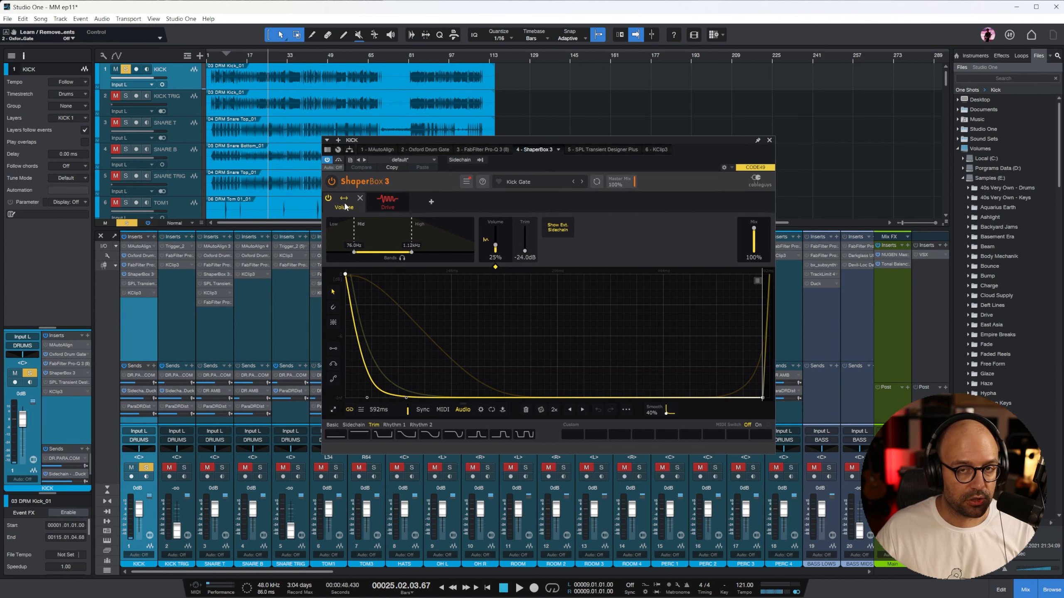
pyautogui.click(437, 235)
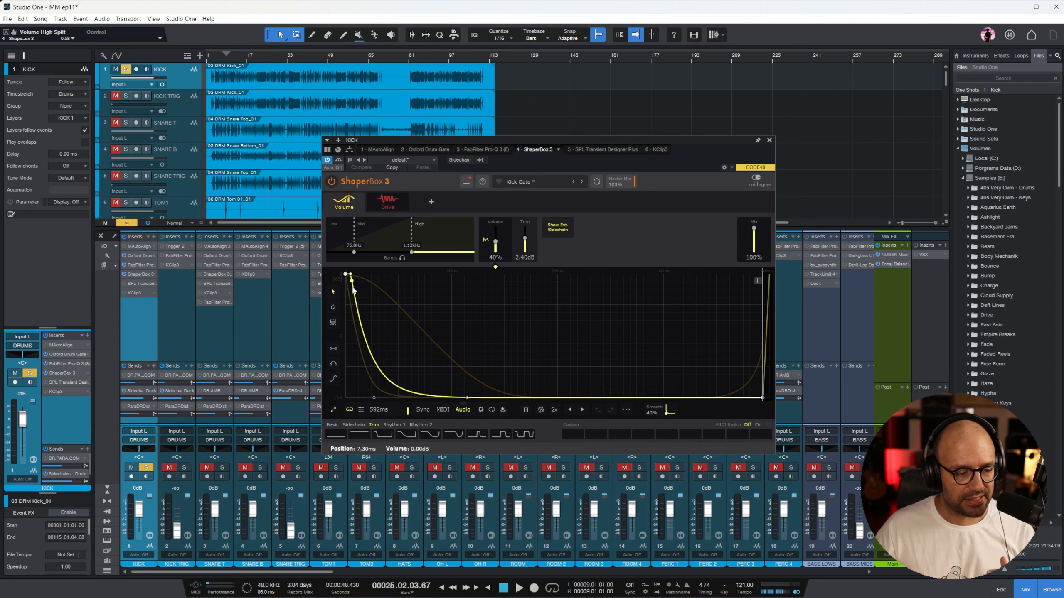
pyautogui.click(379, 238)
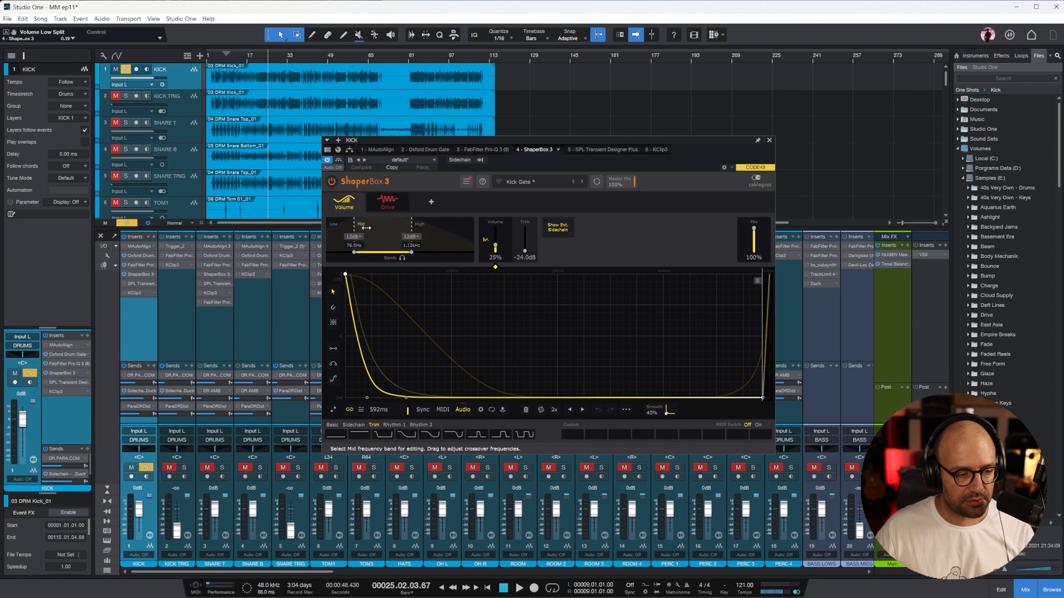
pyautogui.click(337, 239)
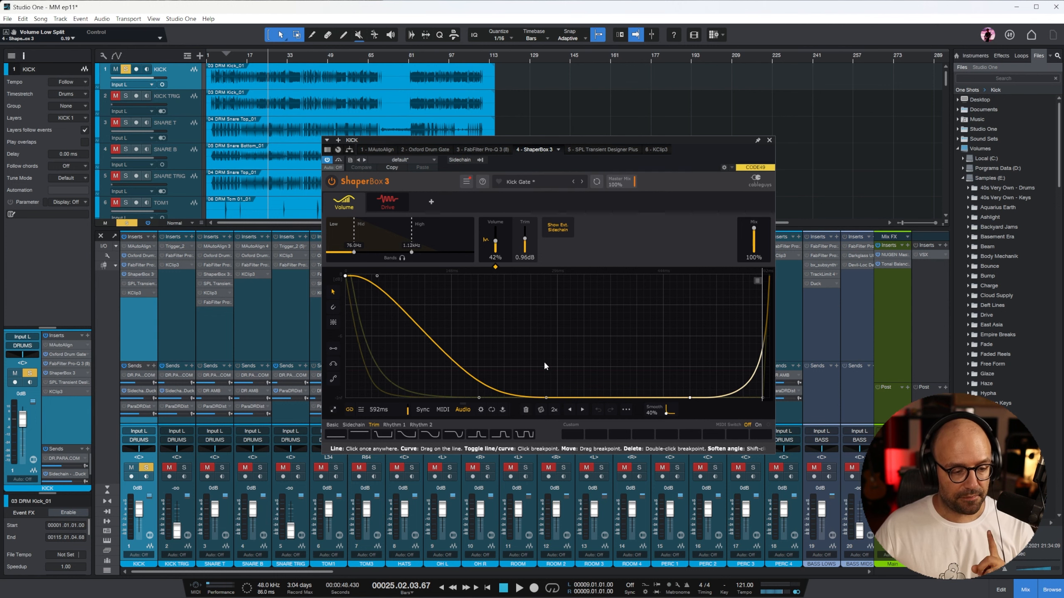
pyautogui.moveTo(383, 410); pyautogui.dragTo(382, 418)
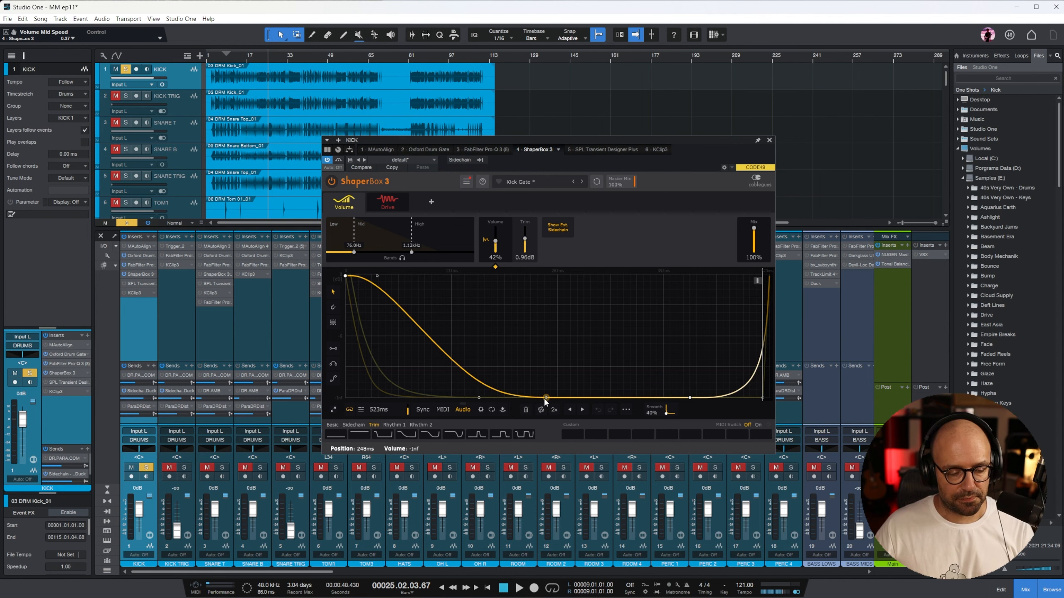
pyautogui.click(769, 141)
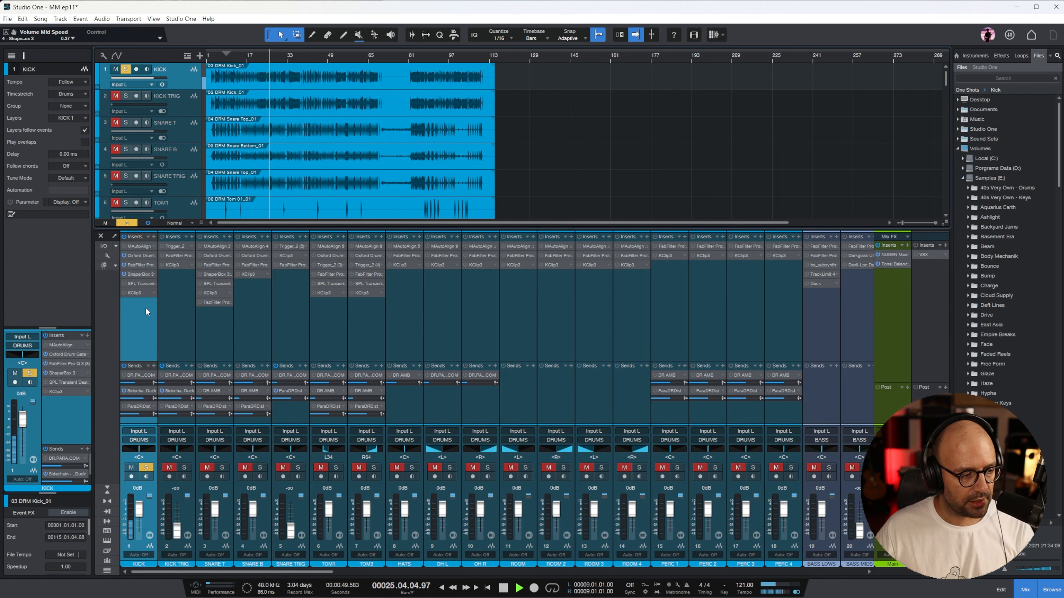
# Step: Enable and open KClip 3 on the KICK channel and raise its input gain to 7.1 dB
pyautogui.click(124, 293)
pyautogui.click(138, 293)
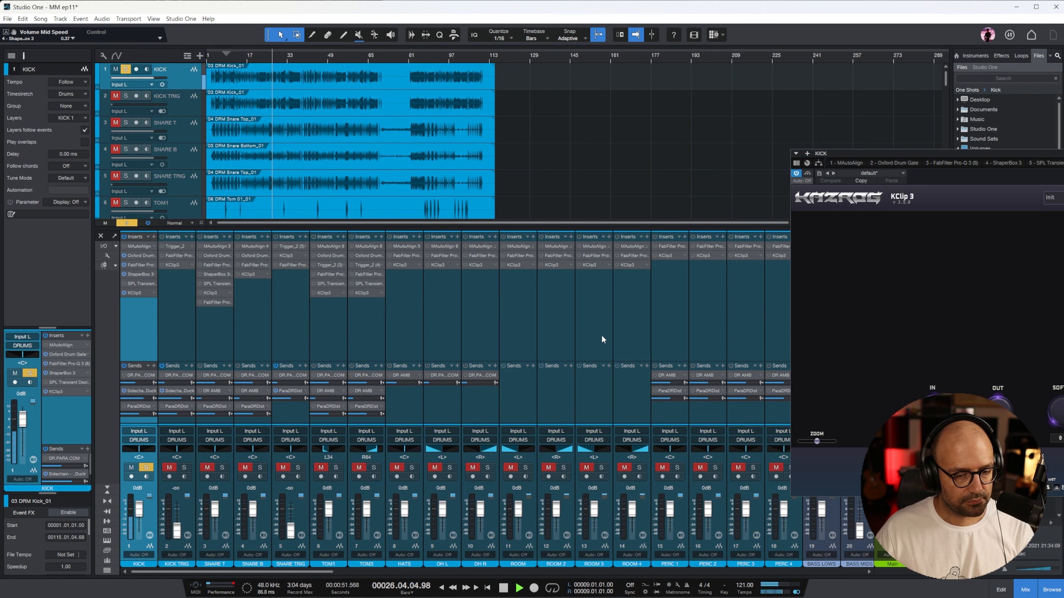
pyautogui.moveTo(986, 163); pyautogui.dragTo(536, 160)
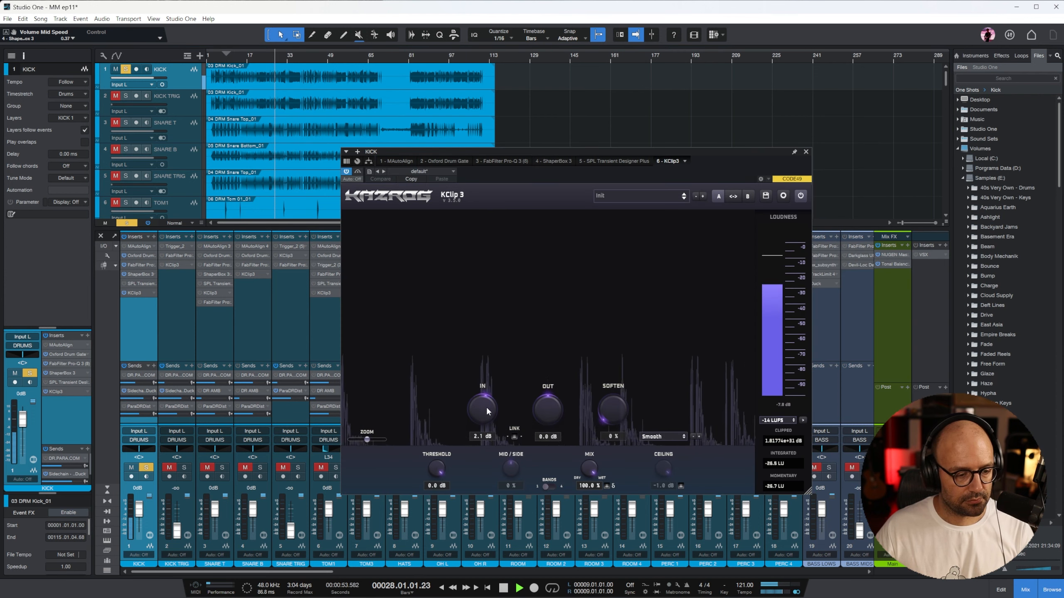
pyautogui.moveTo(485, 397); pyautogui.dragTo(485, 385)
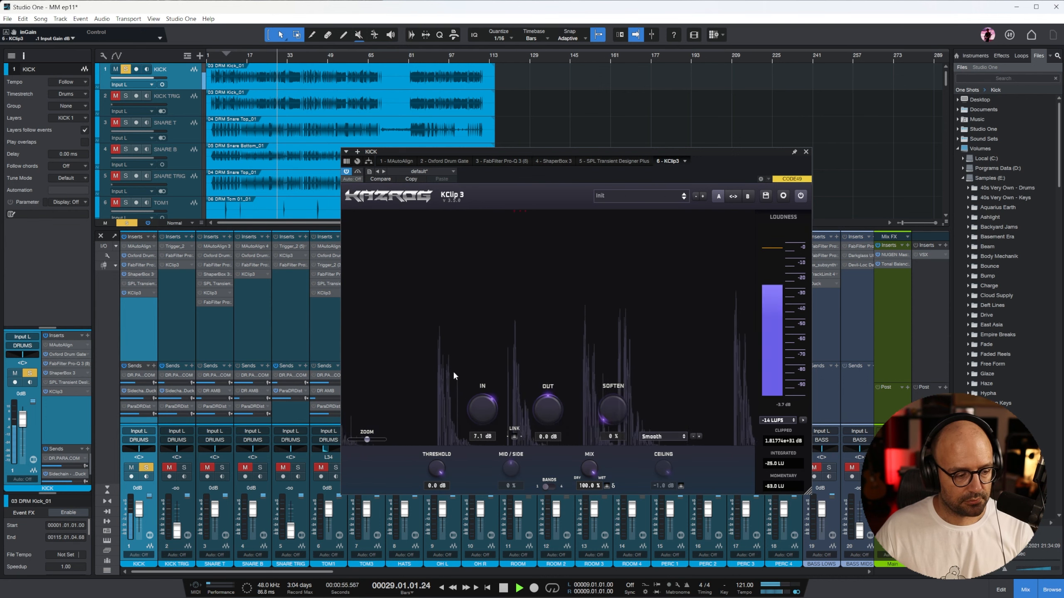
# Step: In the KICK EQ, lower the high-cut and red high bands' frequencies, add a -7.17 dB bell cut at 6083.3 Hz, and close it
pyautogui.click(136, 265)
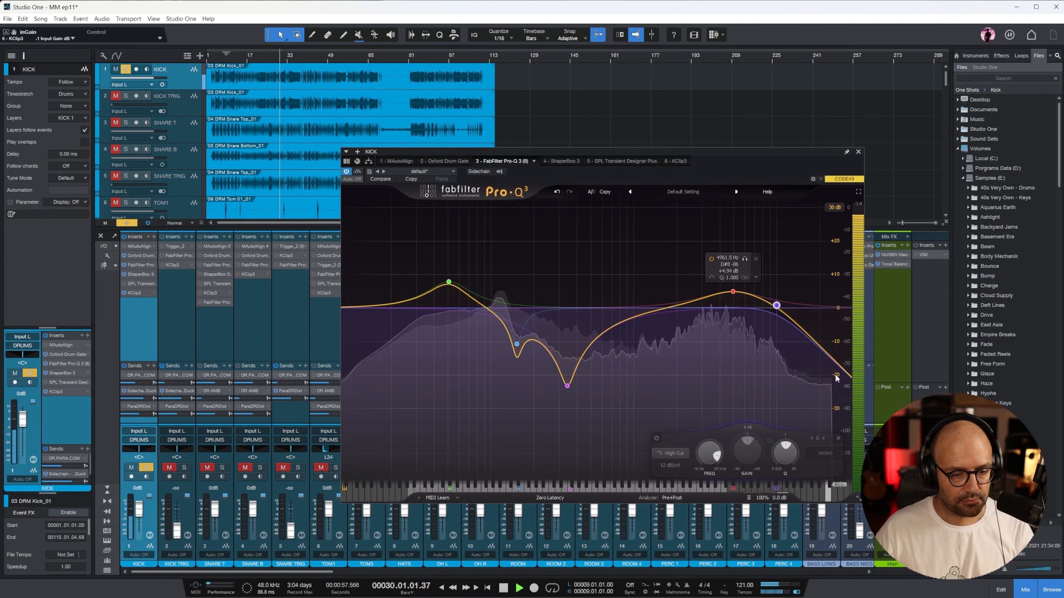
pyautogui.moveTo(777, 304); pyautogui.dragTo(742, 327)
pyautogui.keyDown('alt'); pyautogui.keyDown('shift'); pyautogui.click(765, 297); pyautogui.keyUp('shift'); pyautogui.keyUp('alt')
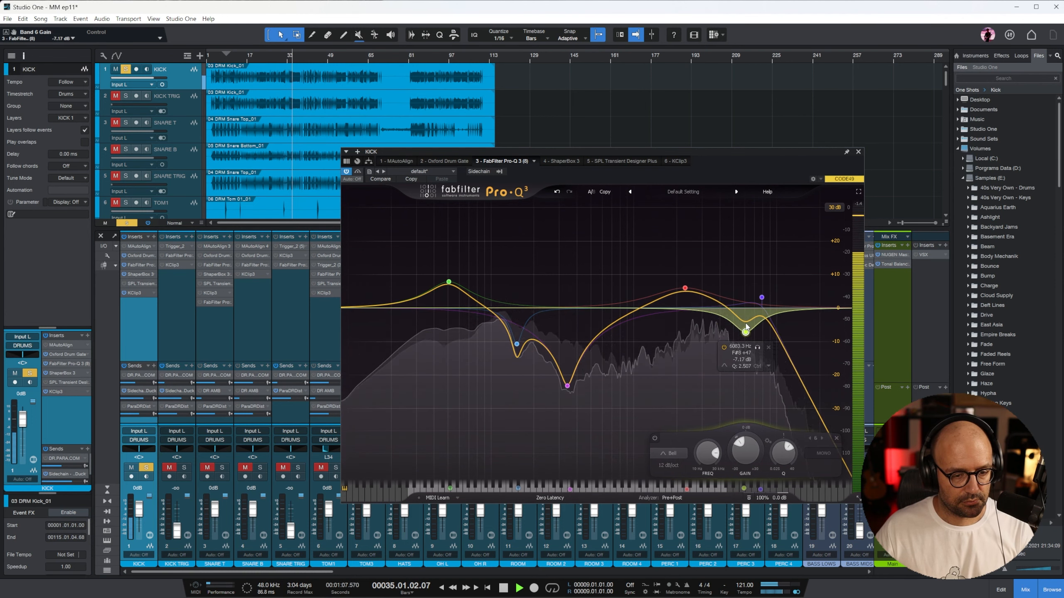
pyautogui.click(857, 152)
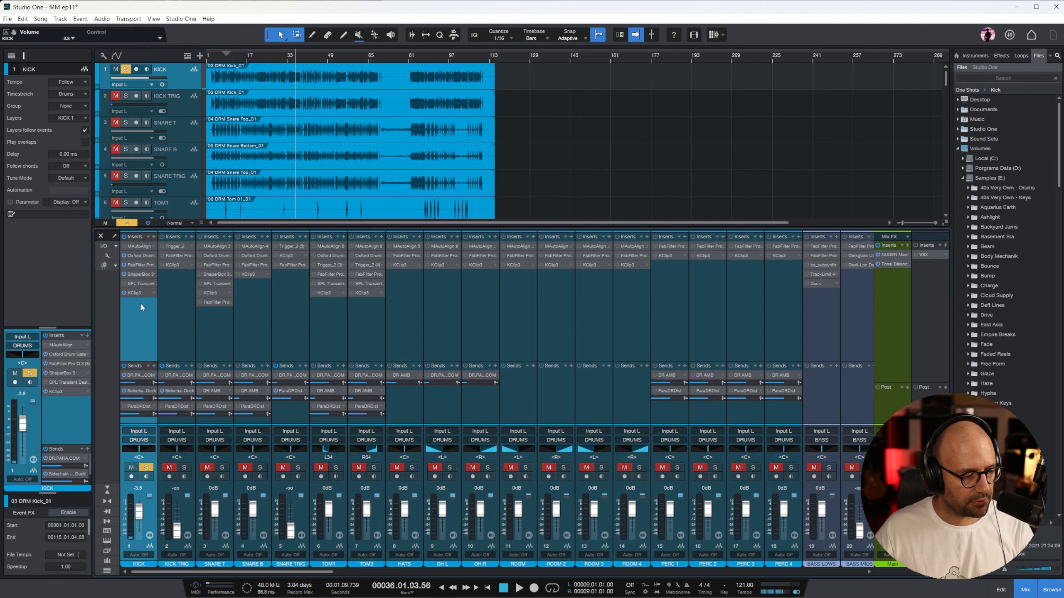
# Step: Set the KICK fader to -2.9 dB and compare the kick with its inserts bypassed and active from bar 23
pyautogui.press('space')
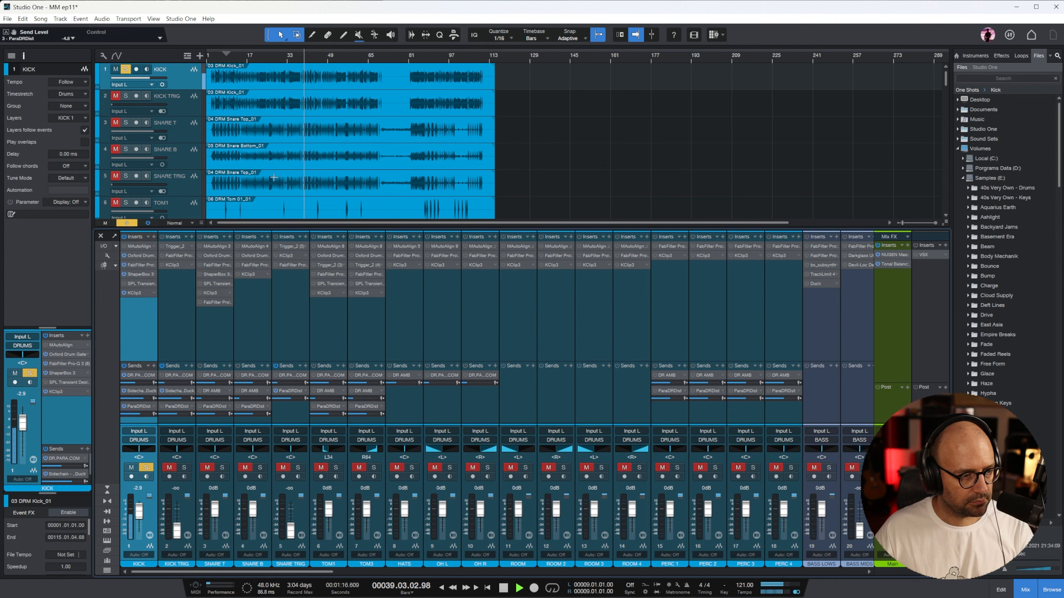
pyautogui.click(262, 60)
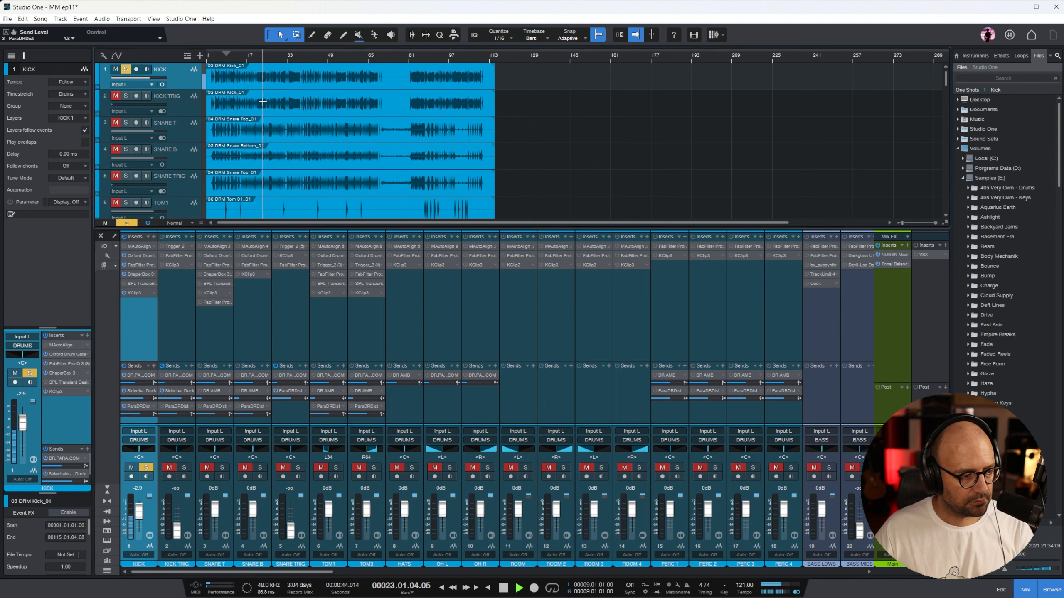
pyautogui.click(123, 237)
pyautogui.press('space')
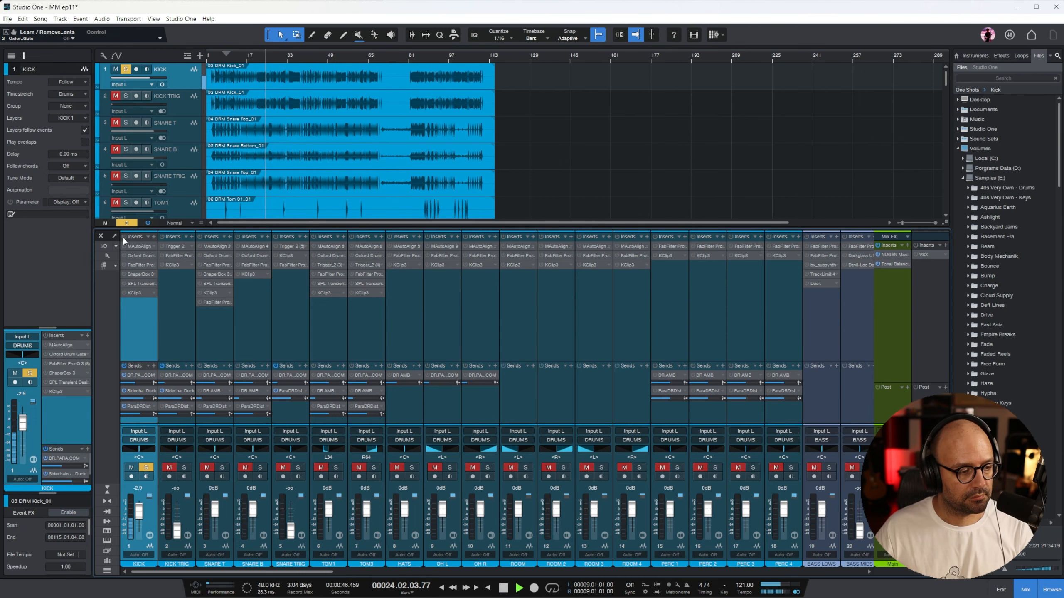
pyautogui.click(123, 237)
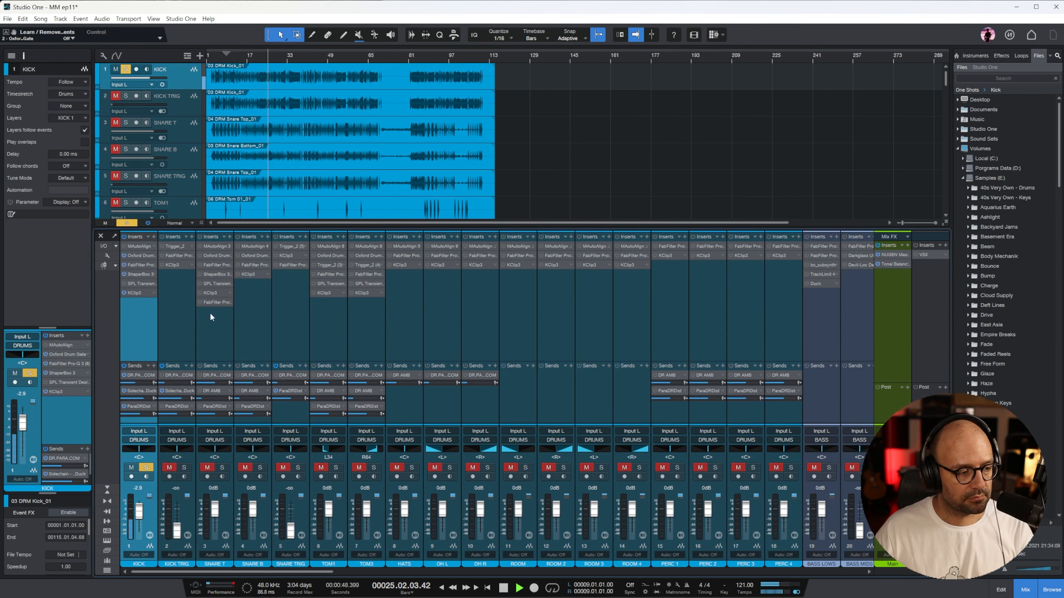
pyautogui.press('space')
# Step: Solo SNARE T, enable and open its Oxford Drum Gate, and start playback with the window moved fully into view
pyautogui.click(224, 354)
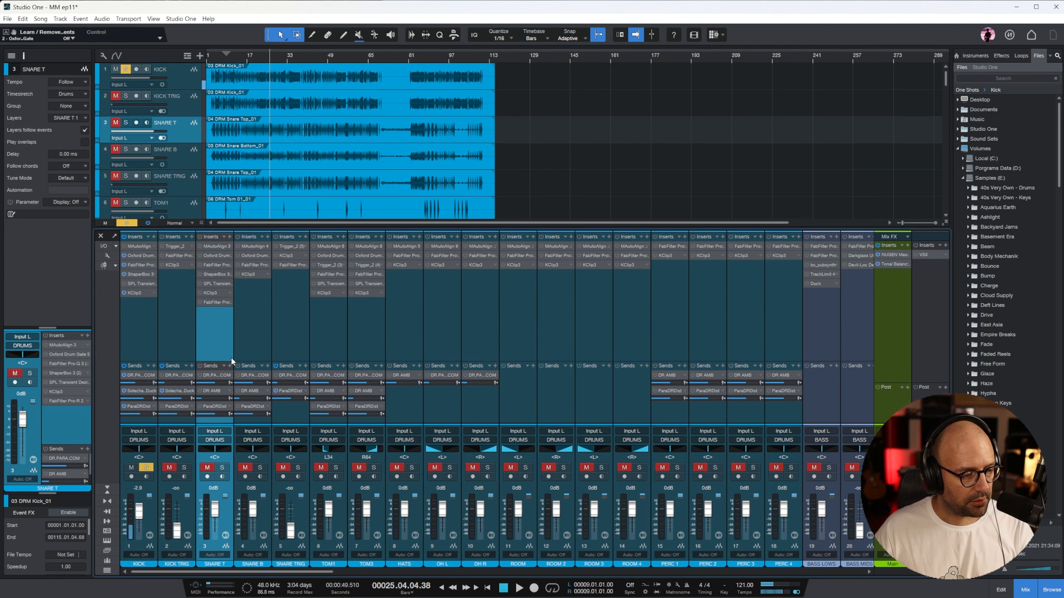
pyautogui.click(201, 256)
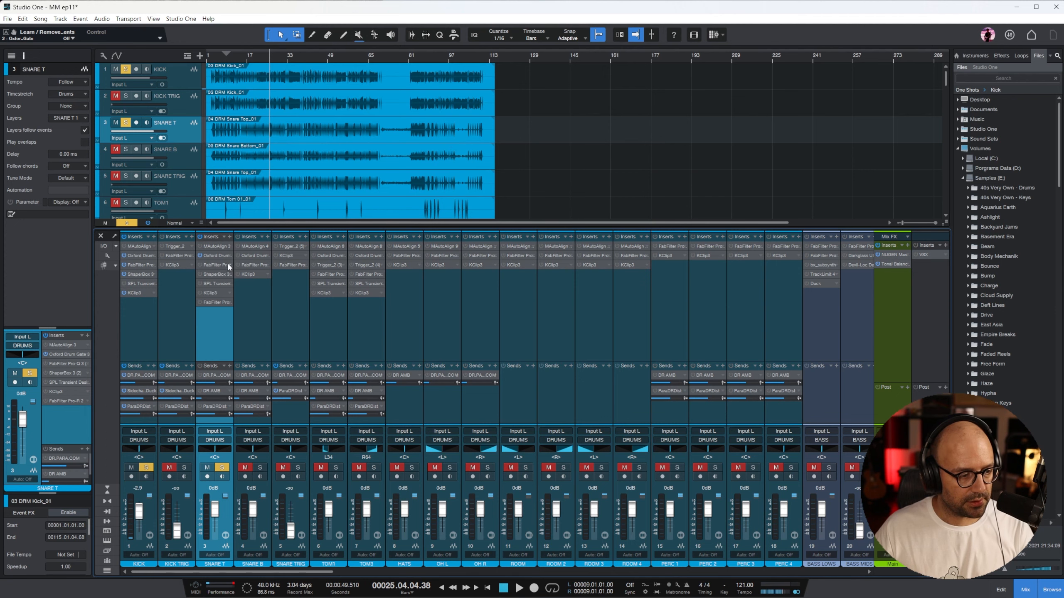
pyautogui.click(214, 256)
pyautogui.press('space')
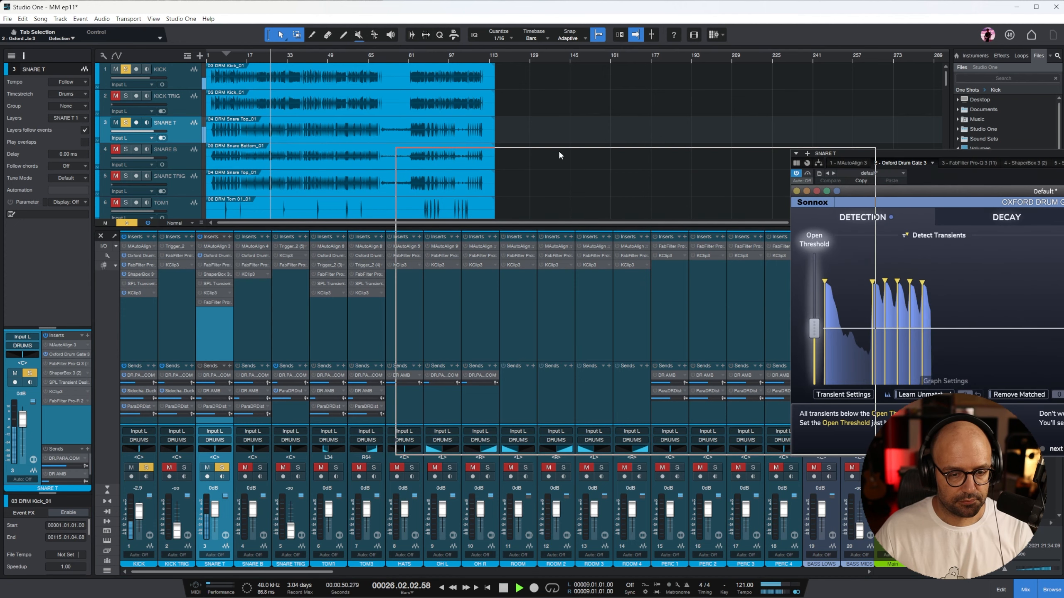
pyautogui.moveTo(953, 152); pyautogui.dragTo(557, 152)
# Step: In the SNARE T gate's Leveller, set loud levelling to 100 %, raise soft levelling, set the Loud Target to 0.0 dB and close it
pyautogui.moveTo(804, 302); pyautogui.dragTo(804, 256)
pyautogui.click(746, 213)
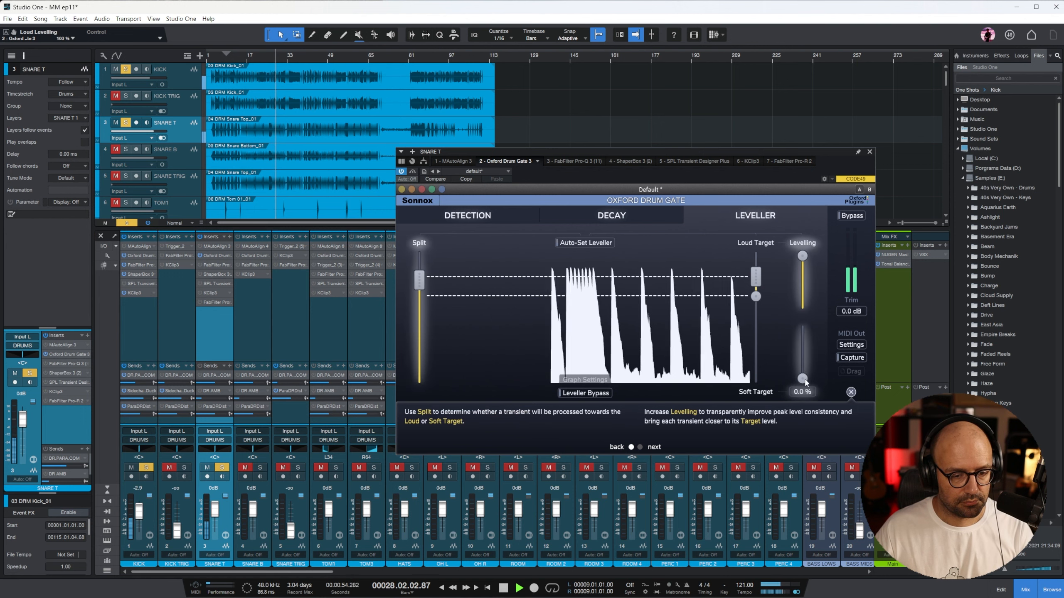
pyautogui.moveTo(805, 378); pyautogui.dragTo(806, 343)
pyautogui.moveTo(756, 277); pyautogui.dragTo(759, 263)
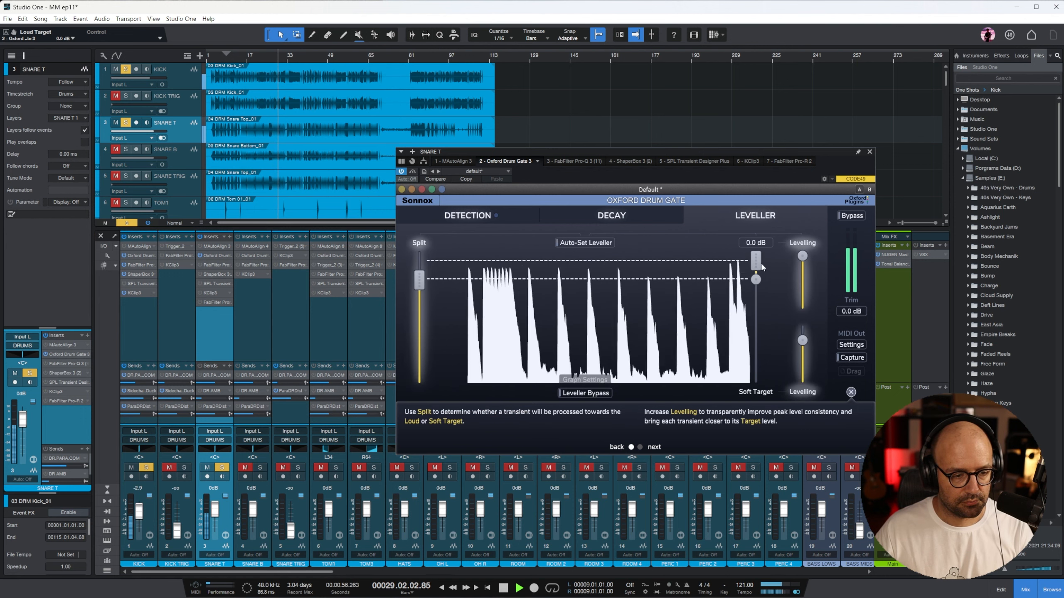
pyautogui.click(870, 151)
# Step: Open and enable Pro-Q 3 on SNARE T, add a bell cut of about -9 dB at 519.6 Hz, and close it
pyautogui.click(229, 264)
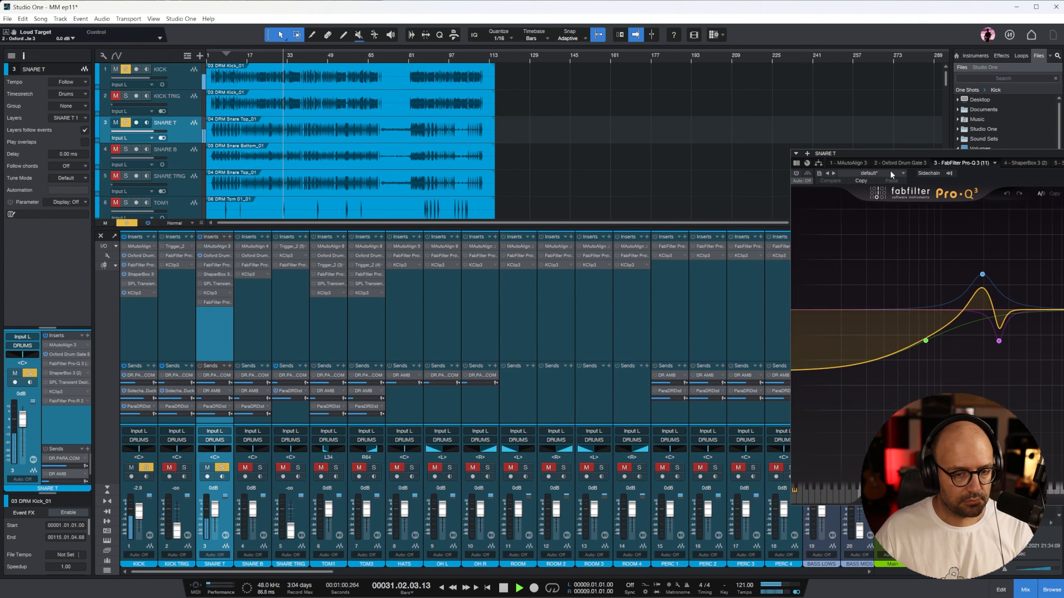
pyautogui.moveTo(935, 158); pyautogui.dragTo(423, 156)
pyautogui.click(285, 170)
pyautogui.moveTo(536, 305); pyautogui.dragTo(530, 384)
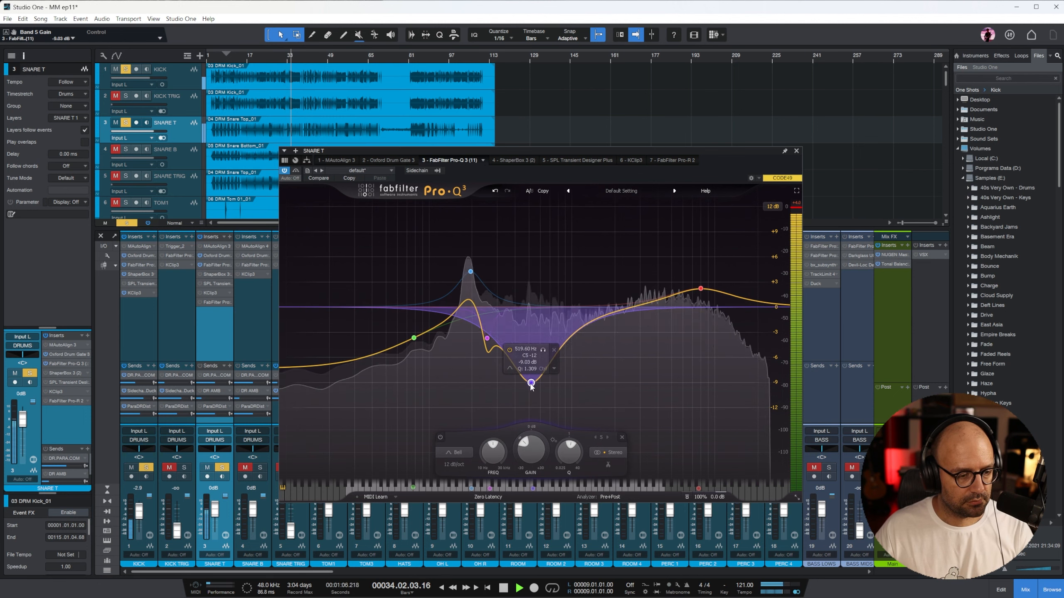
pyautogui.click(797, 151)
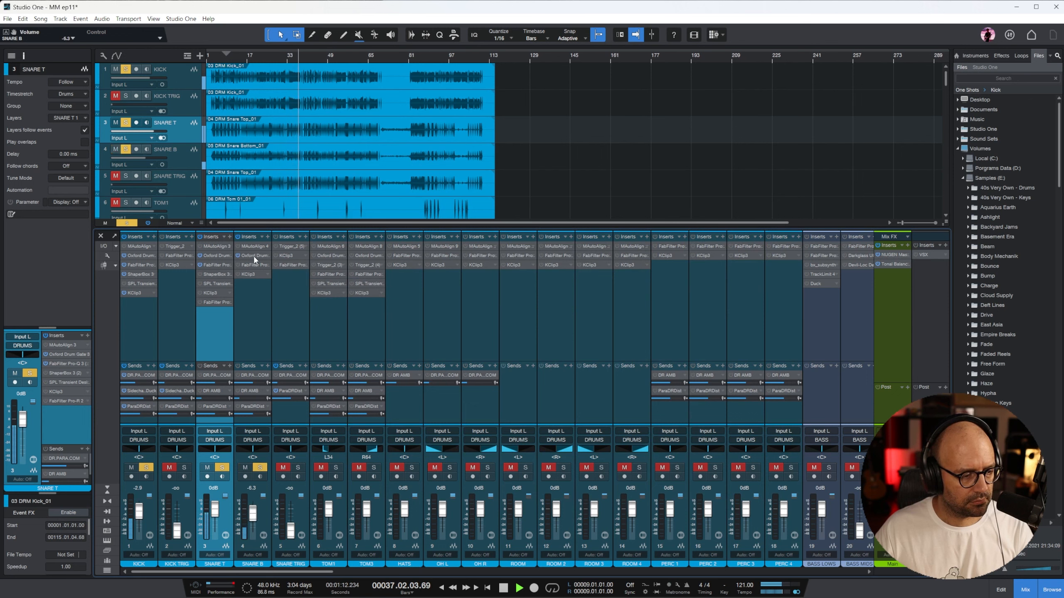
# Step: Save the song, and in SNARE B's Oxford Drum Gate raise both levelling amounts and set the Loud Target to -4.44 dB
pyautogui.click(256, 312)
pyautogui.hotkey('ctrl', 's')
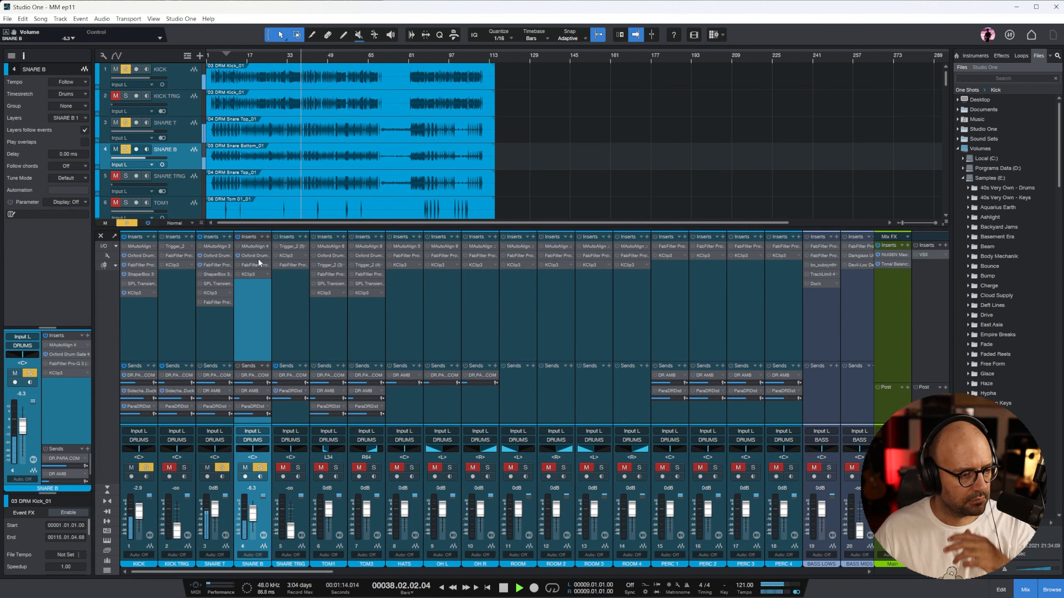
pyautogui.doubleClick(255, 254)
pyautogui.click(868, 406)
pyautogui.click(868, 247)
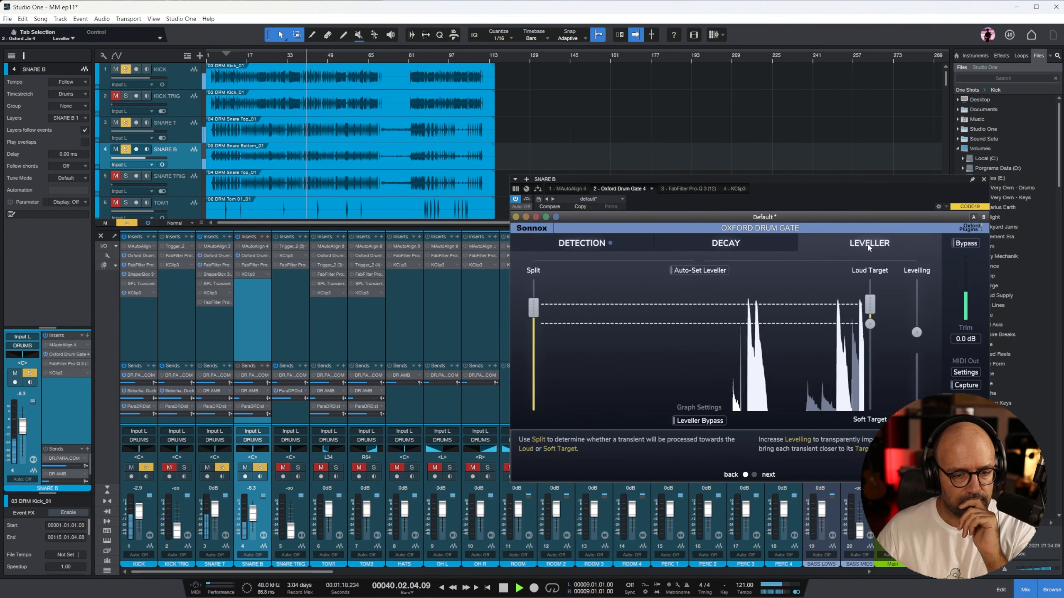
pyautogui.moveTo(917, 333); pyautogui.dragTo(874, 298)
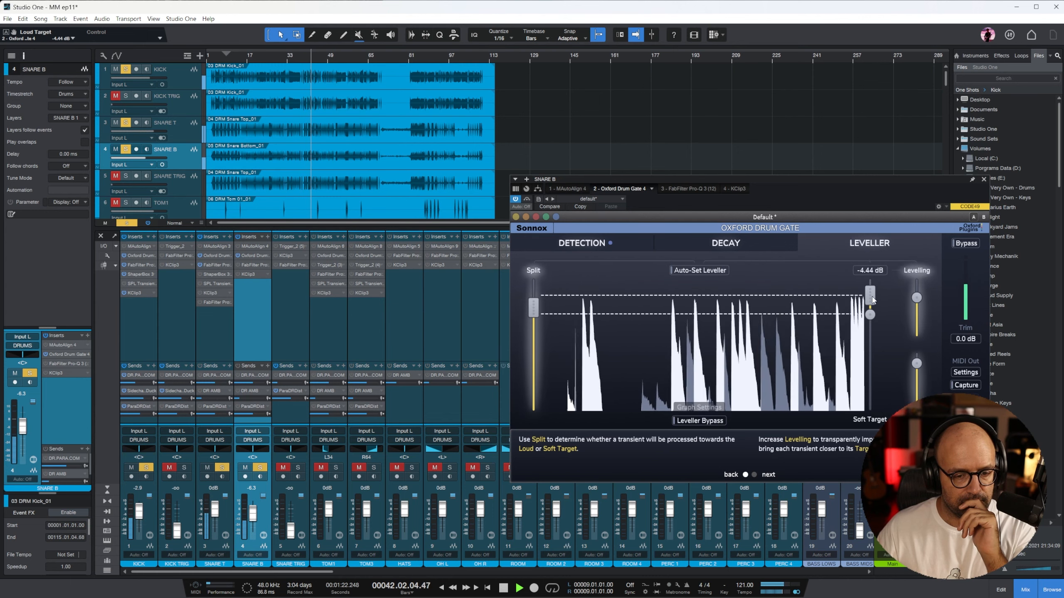
pyautogui.click(984, 179)
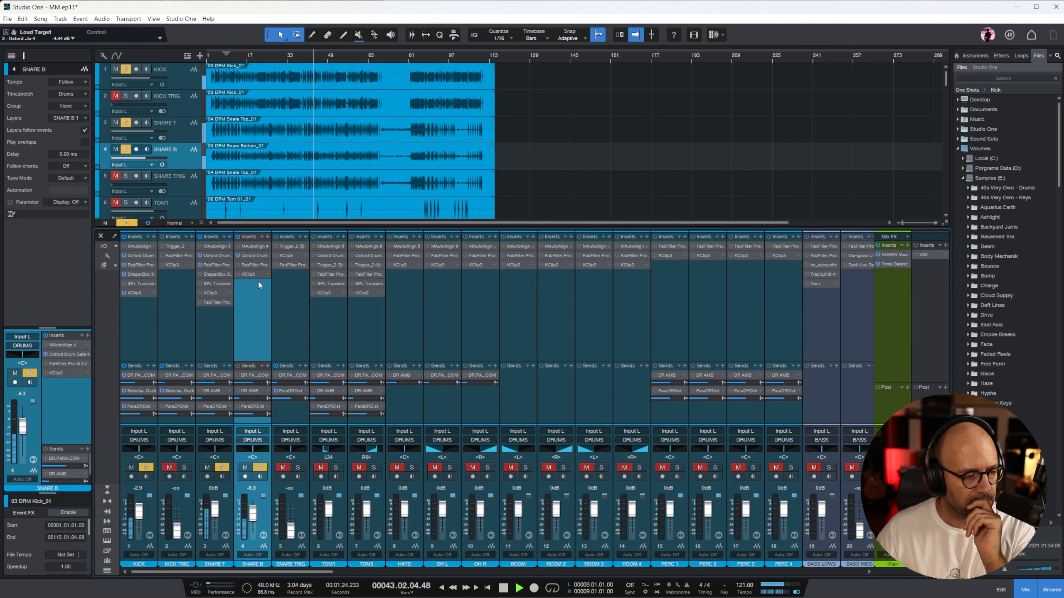
# Step: Open Pro-Q 3 on SNARE B, add a bell cut of about -5 dB near 850 Hz, and close it
pyautogui.click(249, 265)
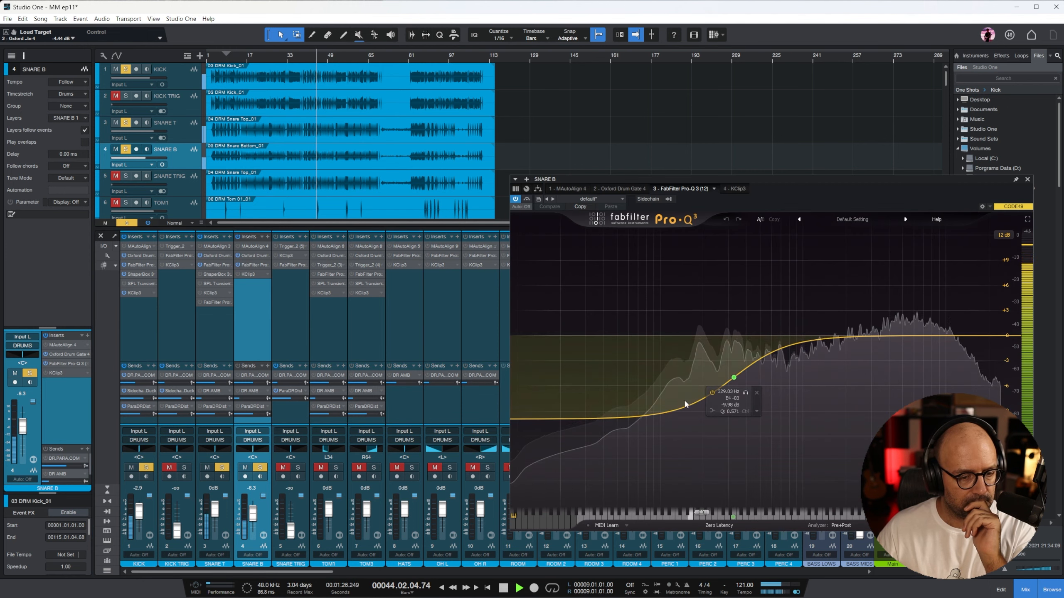
pyautogui.moveTo(799, 342); pyautogui.dragTo(792, 377)
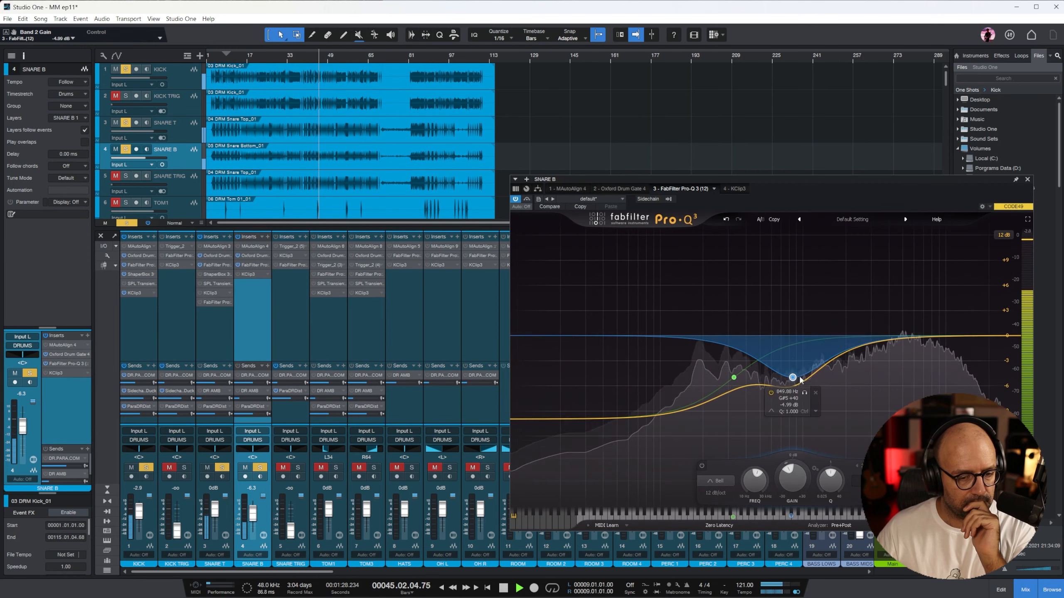
pyautogui.click(1027, 179)
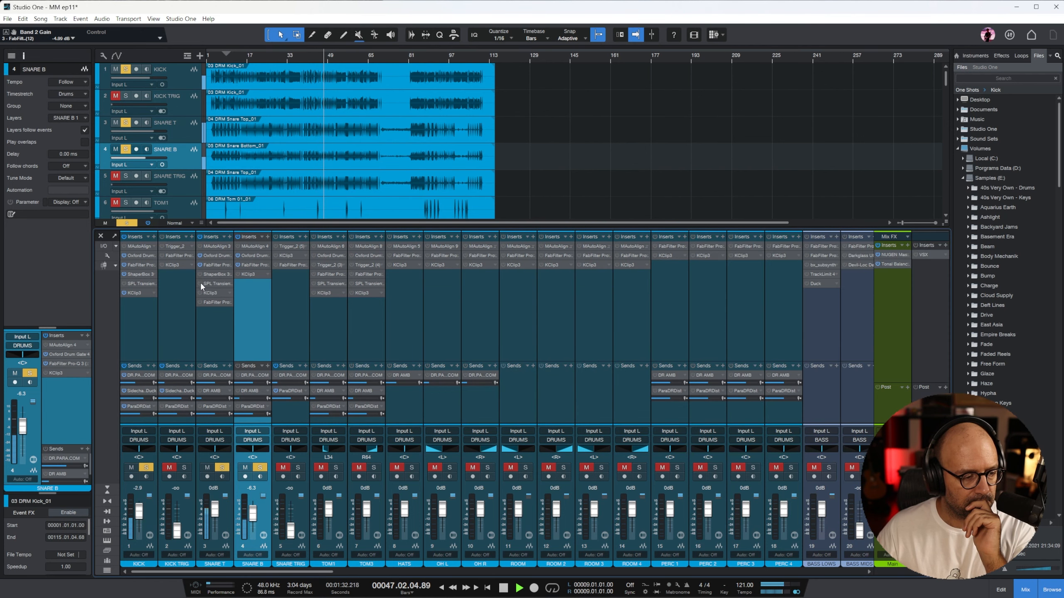
# Step: Enable SPL Transient Designer Plus and KClip 3 on SNARE T, and set KClip's input gain to 2.1 dB
pyautogui.click(195, 295)
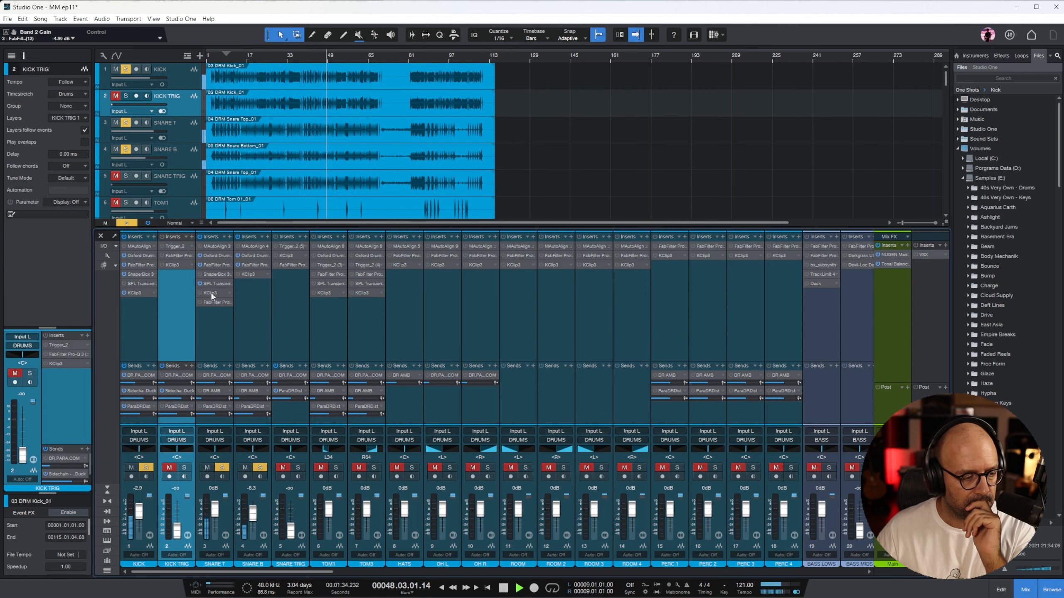
pyautogui.click(212, 295)
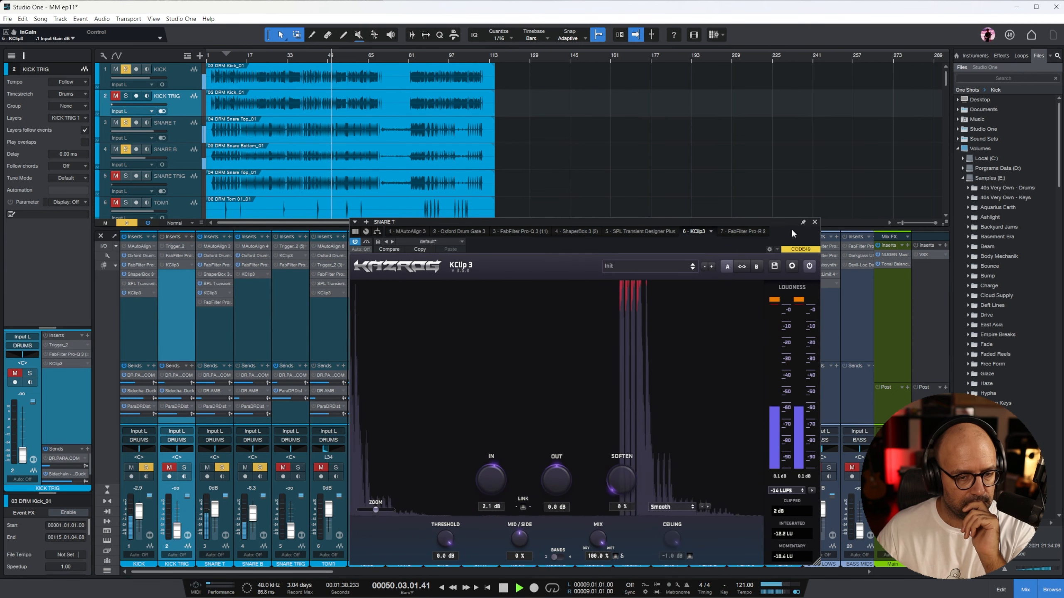
pyautogui.click(815, 222)
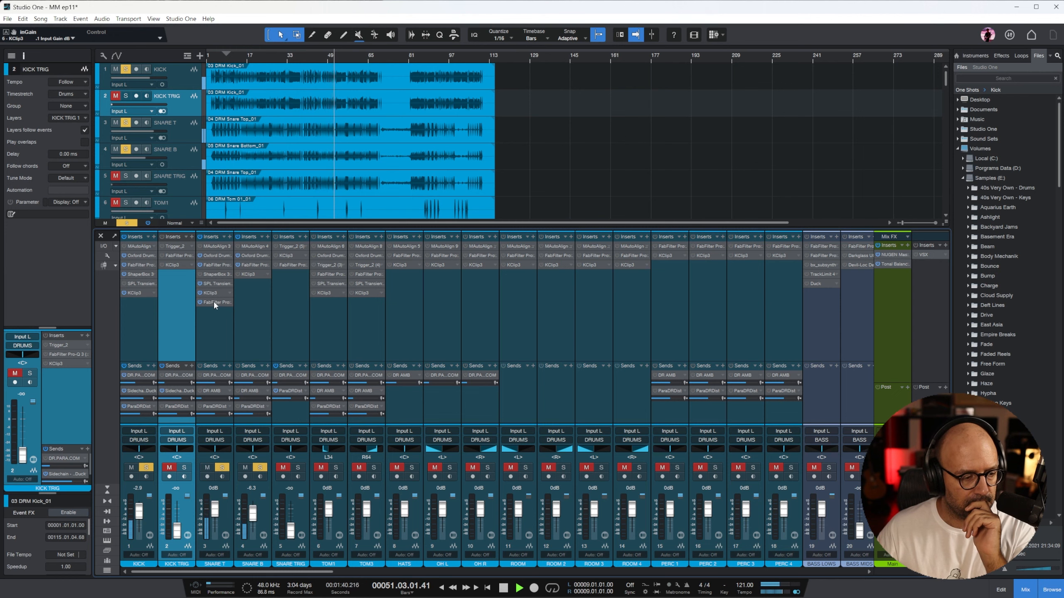
# Step: Enable and open Pro-R 2 on SNARE T, adjust its stereo width, add a low-mid Post EQ cut, and close it
pyautogui.click(214, 301)
pyautogui.click(214, 300)
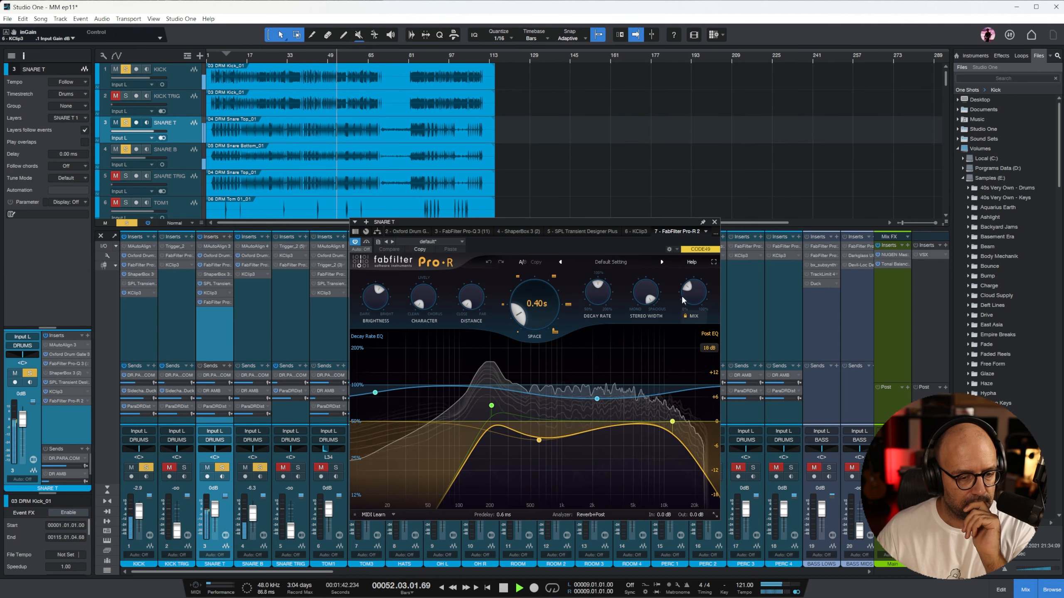
pyautogui.moveTo(685, 317)
pyautogui.moveTo(641, 295); pyautogui.dragTo(639, 325)
pyautogui.moveTo(485, 400); pyautogui.dragTo(509, 461)
pyautogui.click(714, 222)
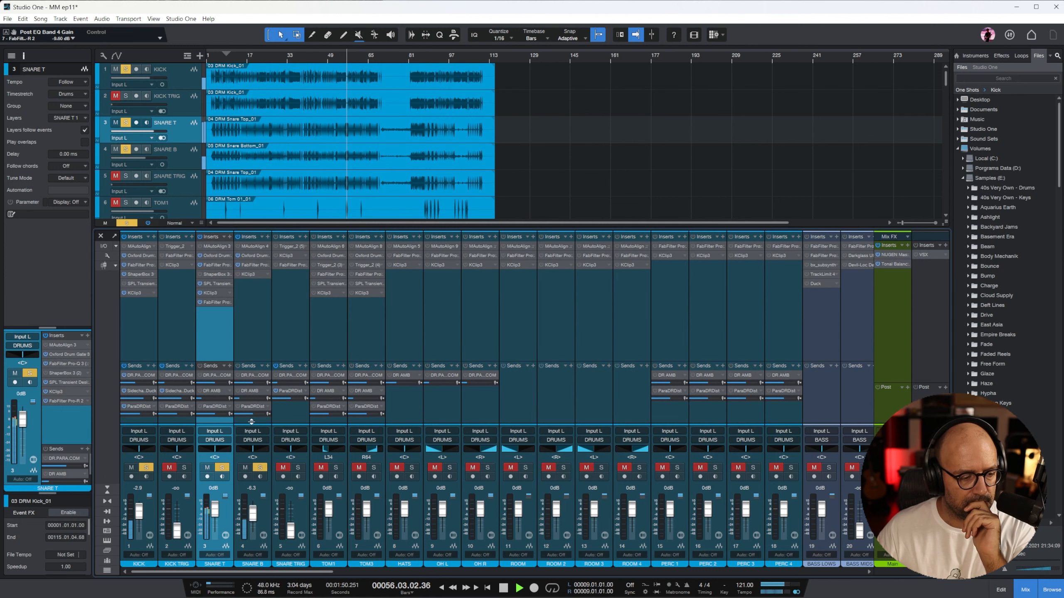
# Step: Set the SNARE TRIG fader to 0 dB, enable its inserts, open Trigger 2 and place the playhead at bar 41
pyautogui.click(291, 319)
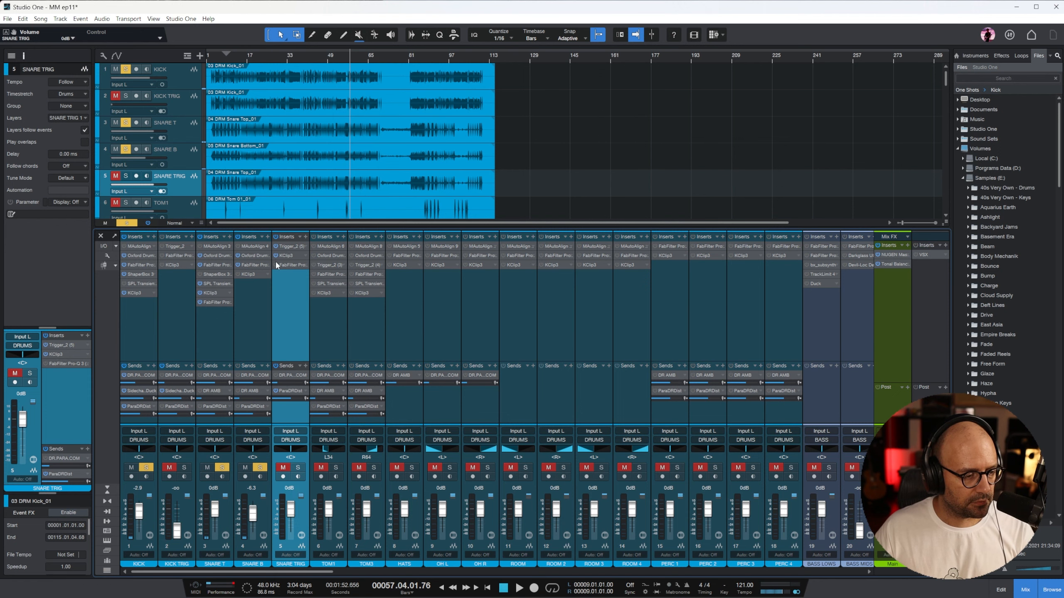
pyautogui.click(290, 247)
pyautogui.moveTo(925, 150); pyautogui.dragTo(552, 140)
pyautogui.click(307, 59)
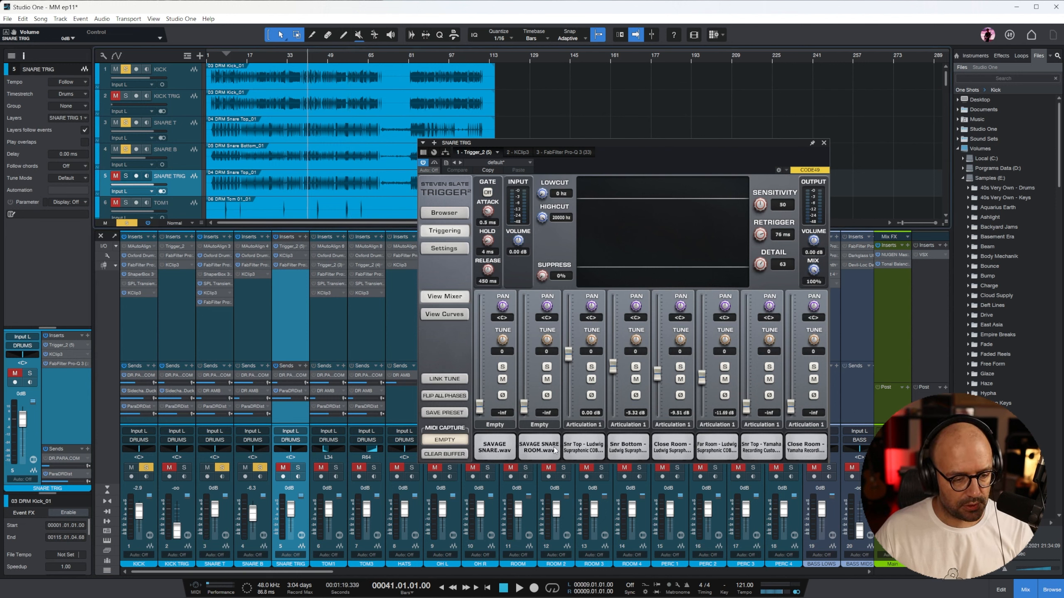
# Step: Rebalance Trigger 2's Ludwig samples with Snr Top at -18.85 dB, Close Room at 0.79 dB, Snr Bottom and Far Room adjusted, and solo SNARE TRIG
pyautogui.moveTo(572, 358); pyautogui.dragTo(568, 367)
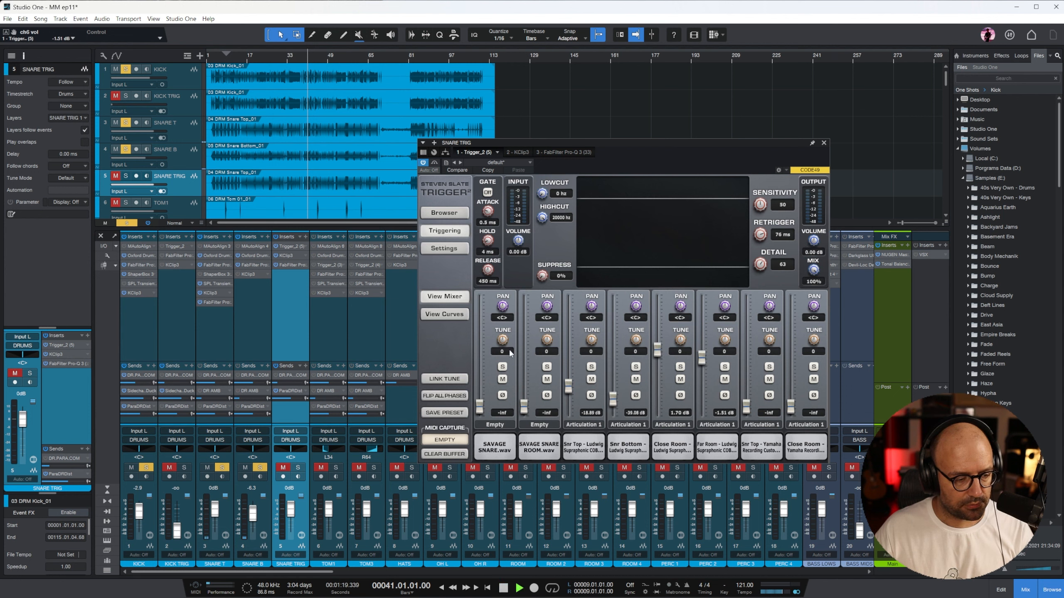
pyautogui.click(282, 467)
pyautogui.click(298, 467)
pyautogui.moveTo(702, 360); pyautogui.dragTo(703, 382)
pyautogui.moveTo(658, 352); pyautogui.dragTo(658, 354)
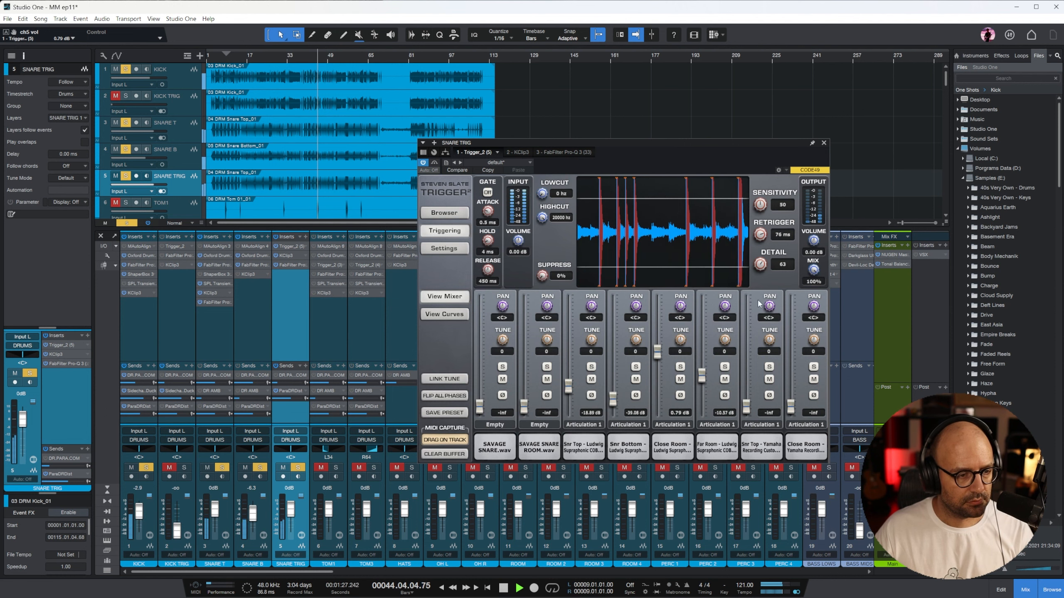
# Step: Lower Trigger 2's Detail to 37 and replay the snare hits around bar 44 at close timeline zoom to check the triggering
pyautogui.moveTo(760, 264); pyautogui.dragTo(762, 300)
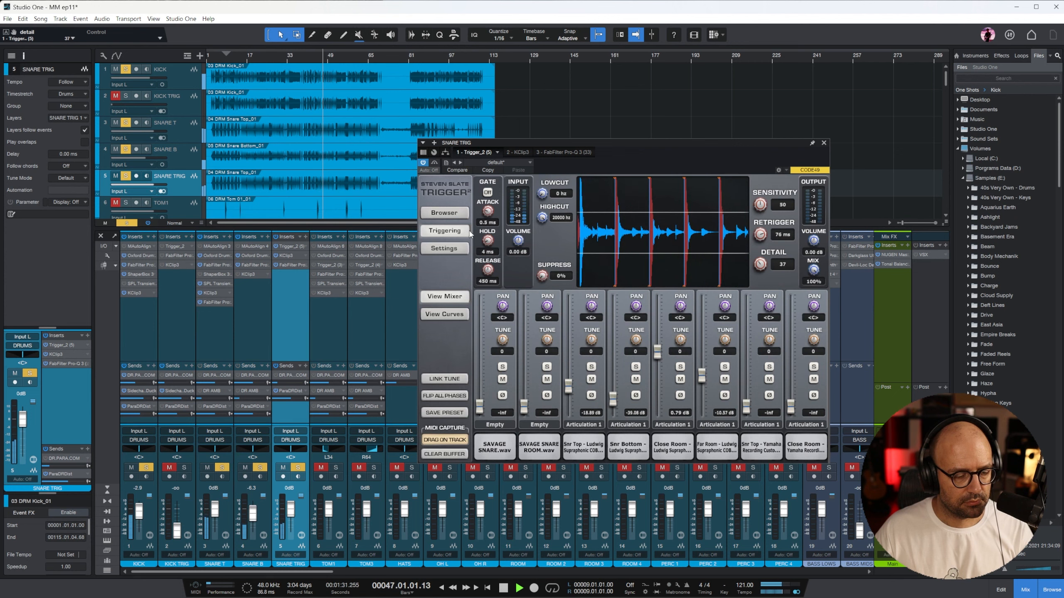
pyautogui.press('e')
pyautogui.press('e')
pyautogui.click(290, 56)
pyautogui.press('e')
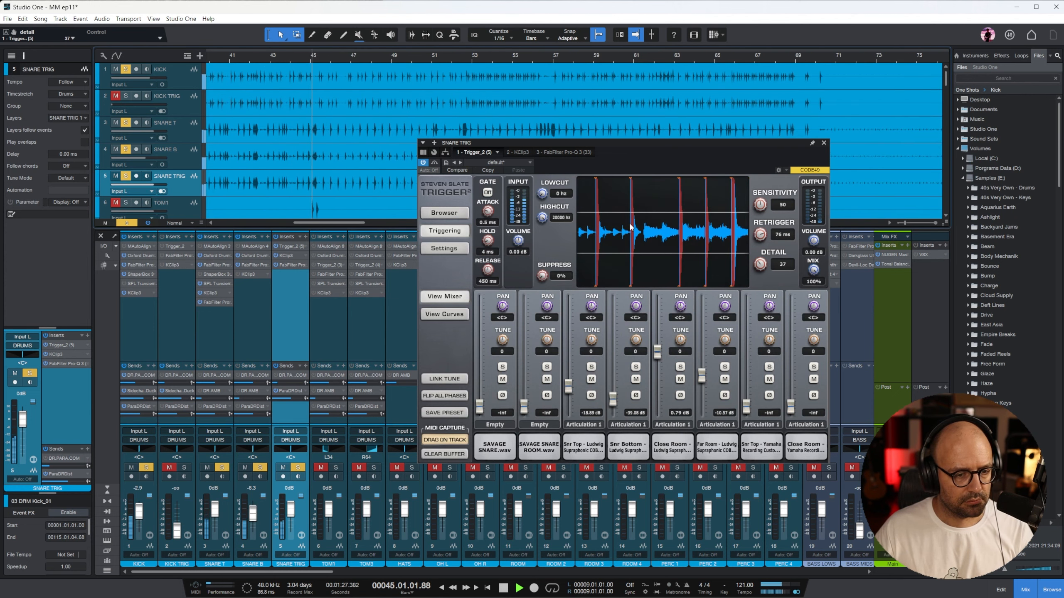
pyautogui.press('space')
pyautogui.press('e')
pyautogui.press('e')
pyautogui.press('space')
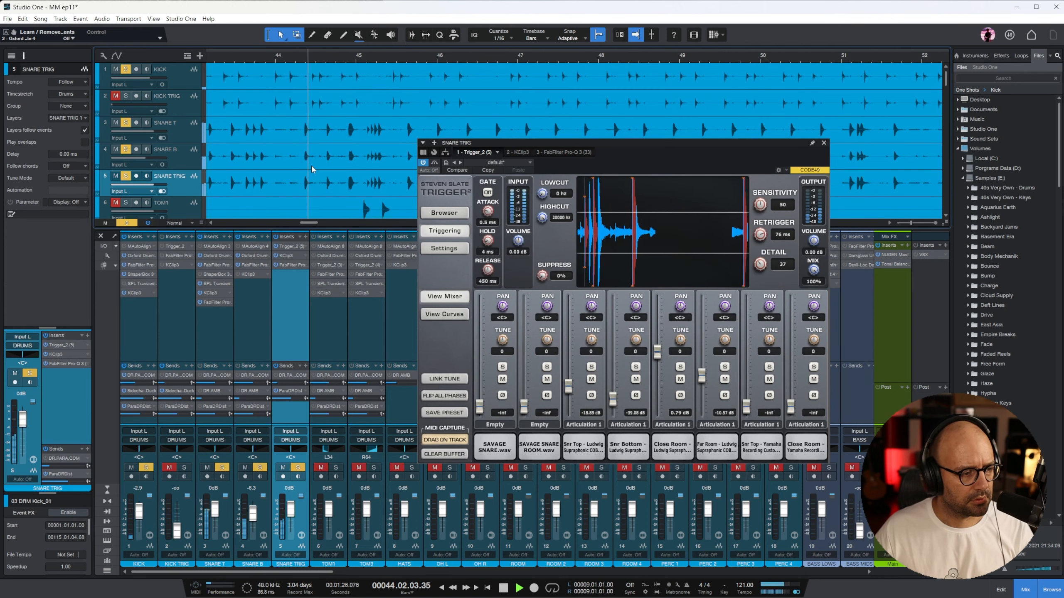
# Step: Open Oxford Drum Gate's Detection page on SNARE T and replay bars 44 to 45 to check how the snare transients are matched
pyautogui.click(183, 136)
pyautogui.press('space')
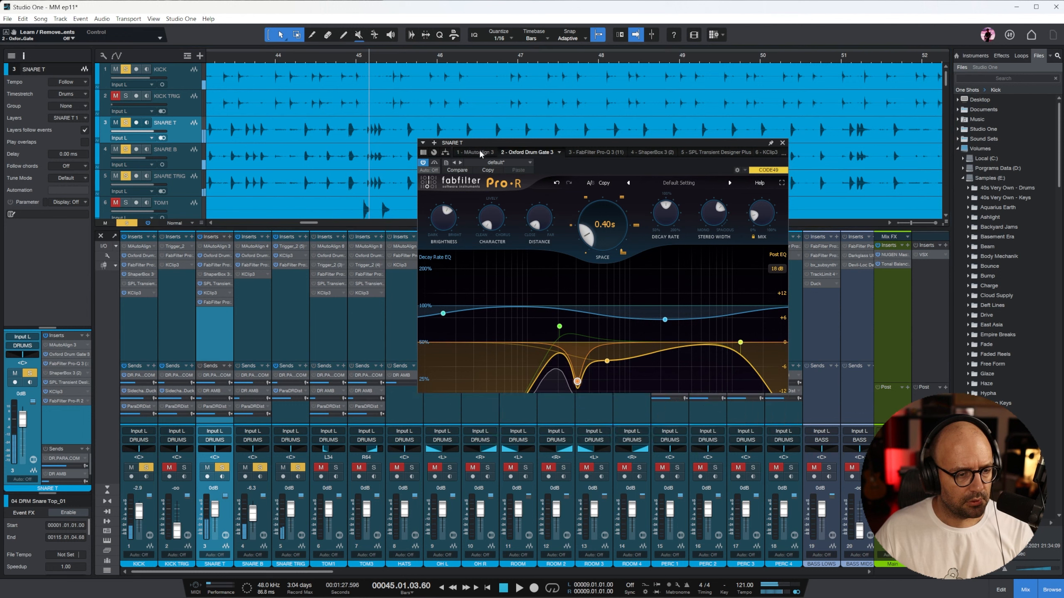
pyautogui.click(478, 152)
pyautogui.press('space')
pyautogui.press('space')
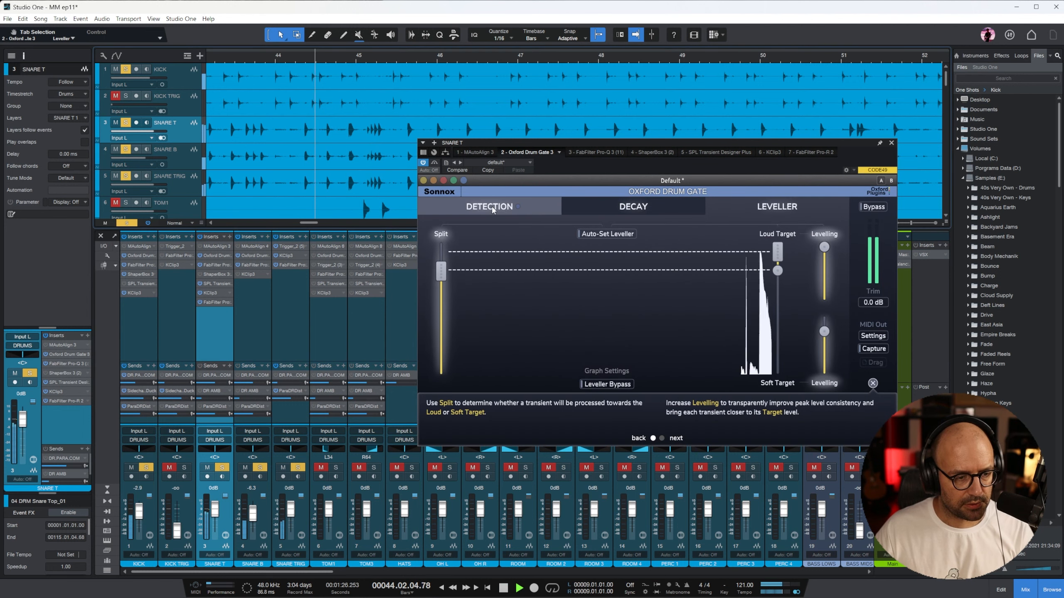
pyautogui.click(492, 206)
pyautogui.press('space')
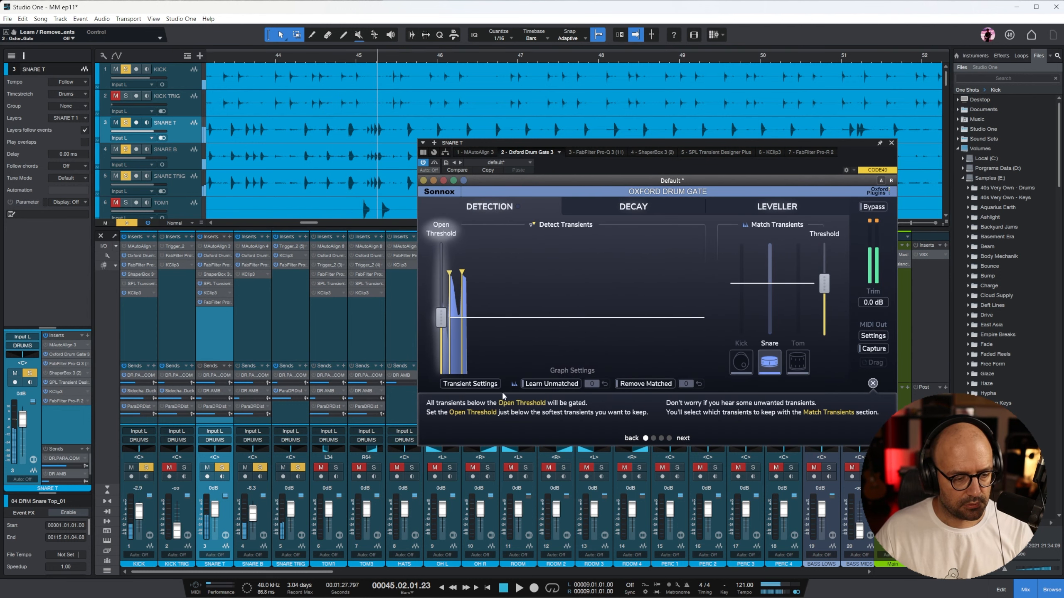
pyautogui.press('space')
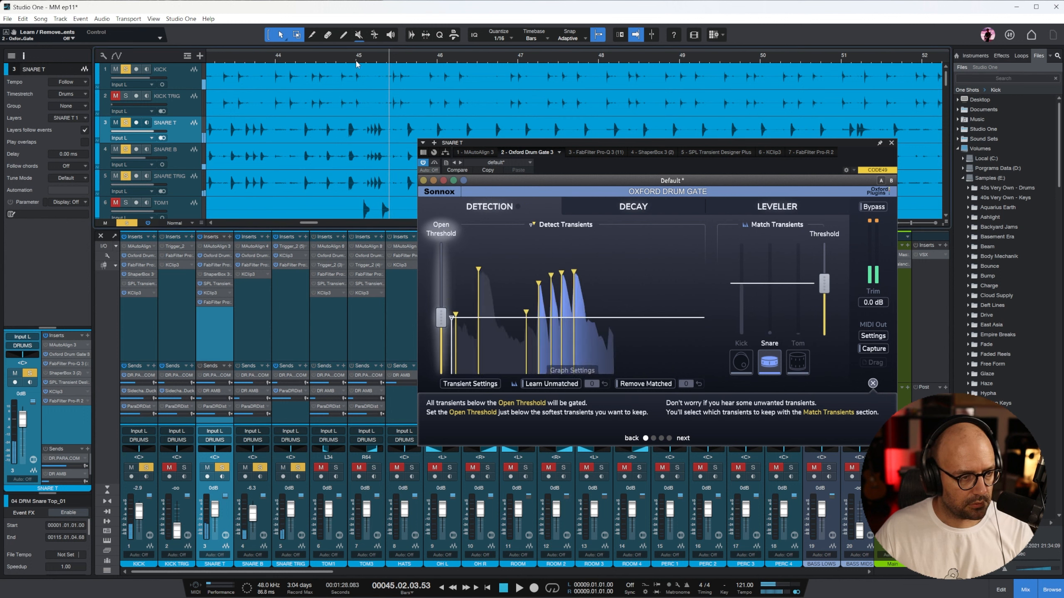
pyautogui.press('space')
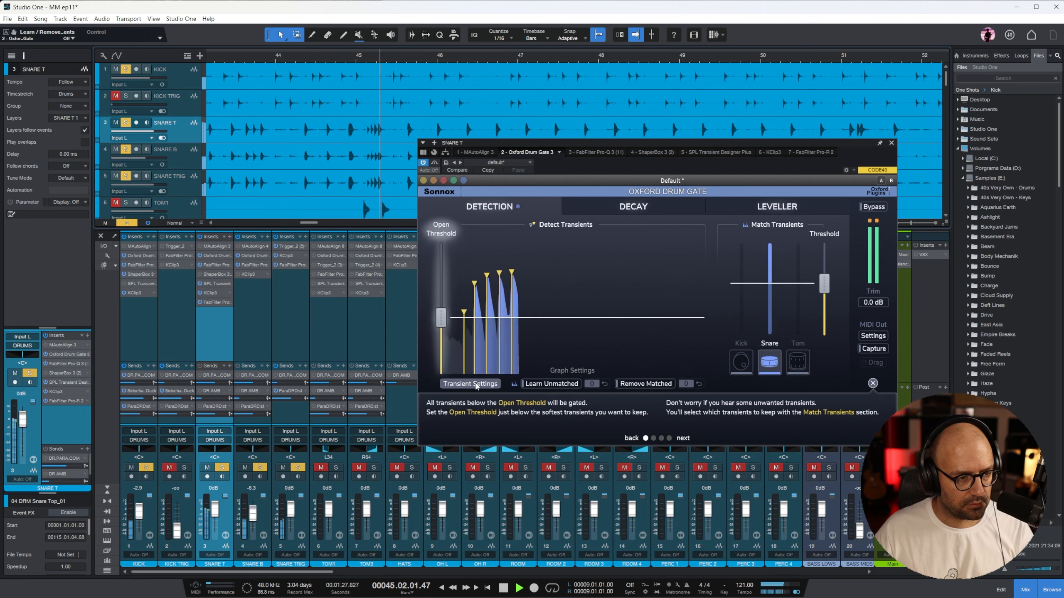
pyautogui.scroll(-9, 357, 148)
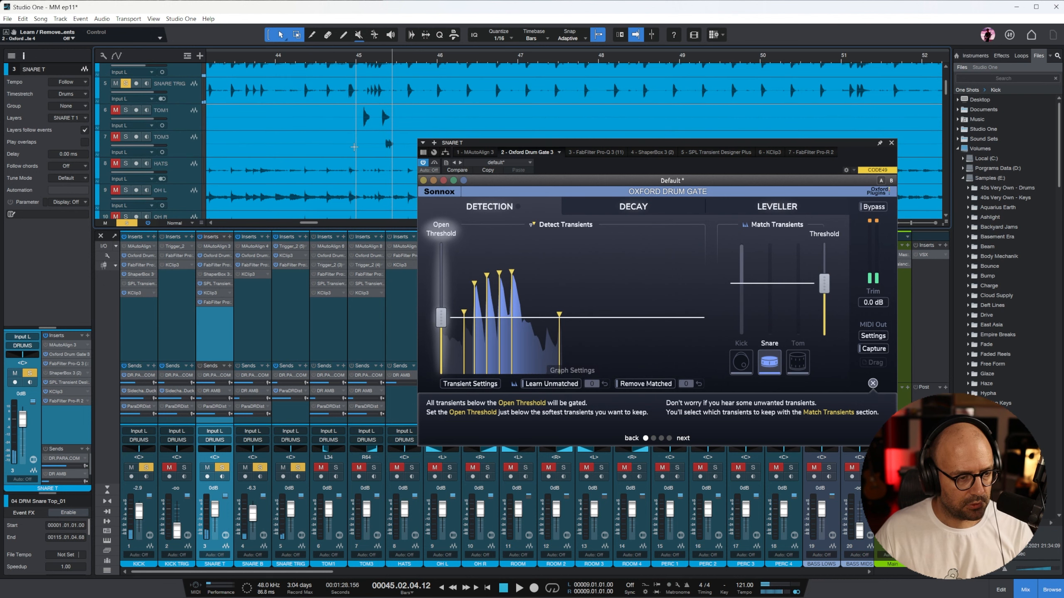
pyautogui.scroll(7, 357, 148)
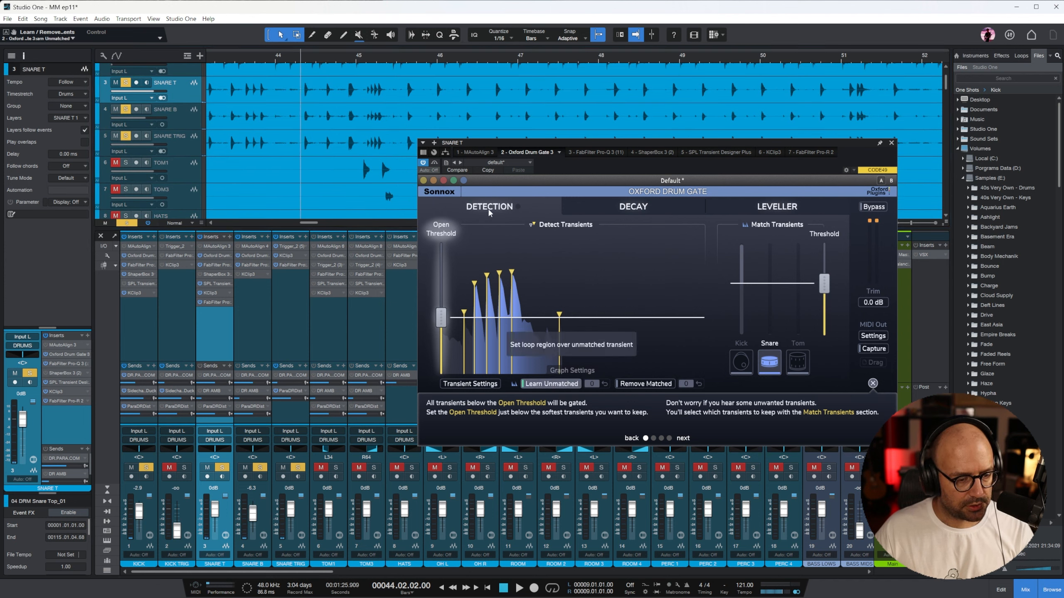
# Step: Learn an unmatched snare transient around bar 45 in Oxford Drum Gate, replay the passage, and close the plug-in window
pyautogui.click(576, 384)
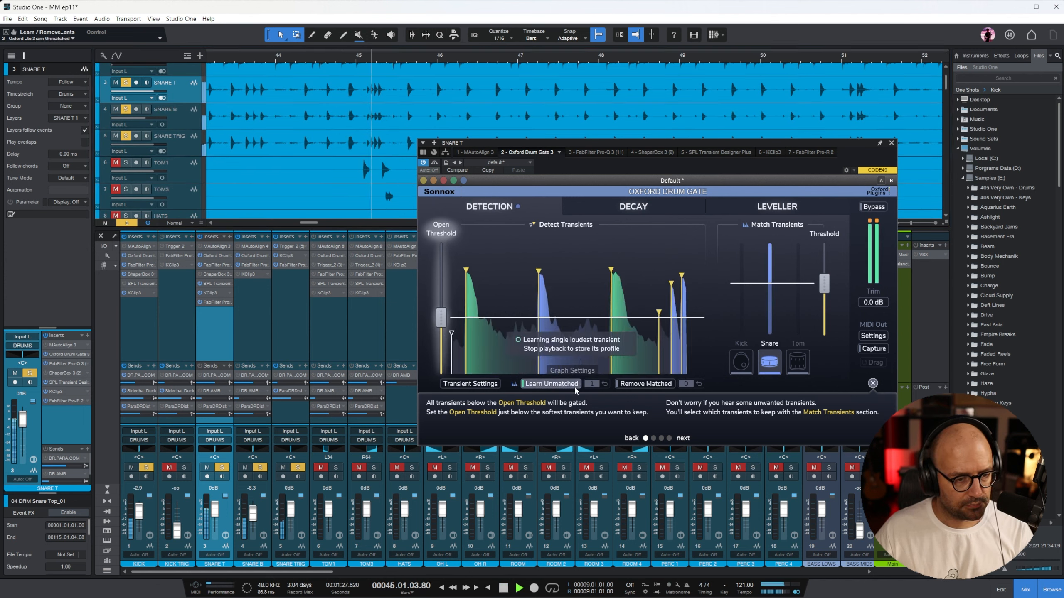
pyautogui.press('space')
pyautogui.click(552, 385)
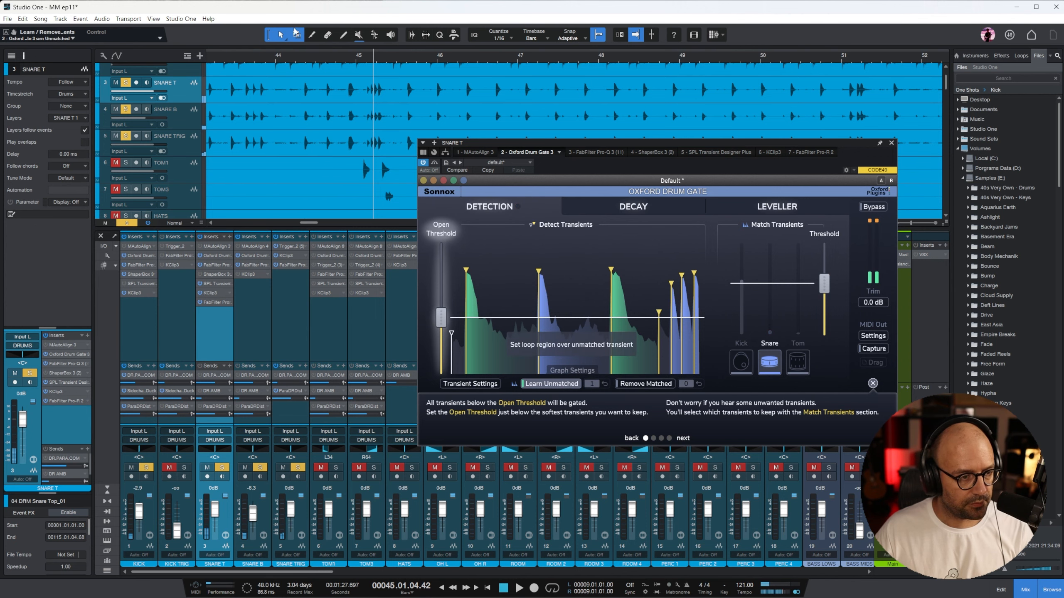
pyautogui.click(297, 62)
pyautogui.press('Up')
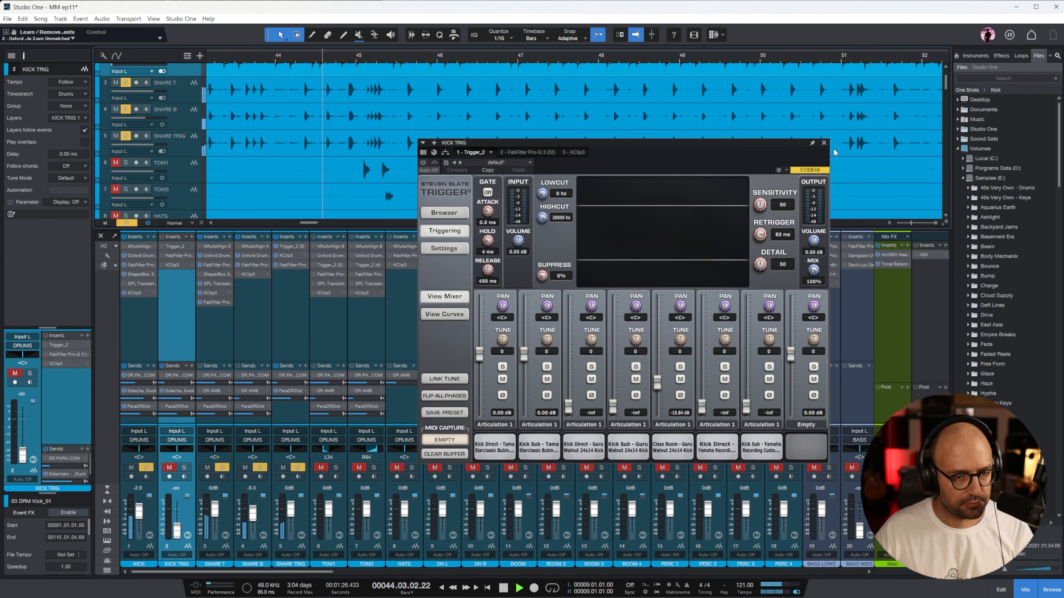
pyautogui.click(823, 143)
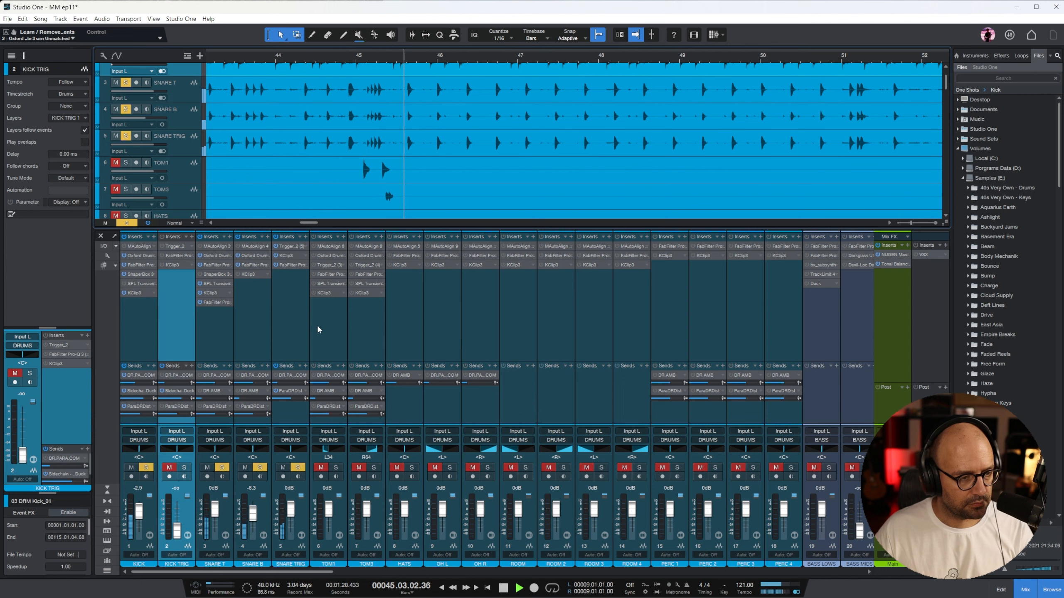
# Step: Unmute and solo TOM1 and play its hits around bar 45 at close timeline zoom
pyautogui.press('w')
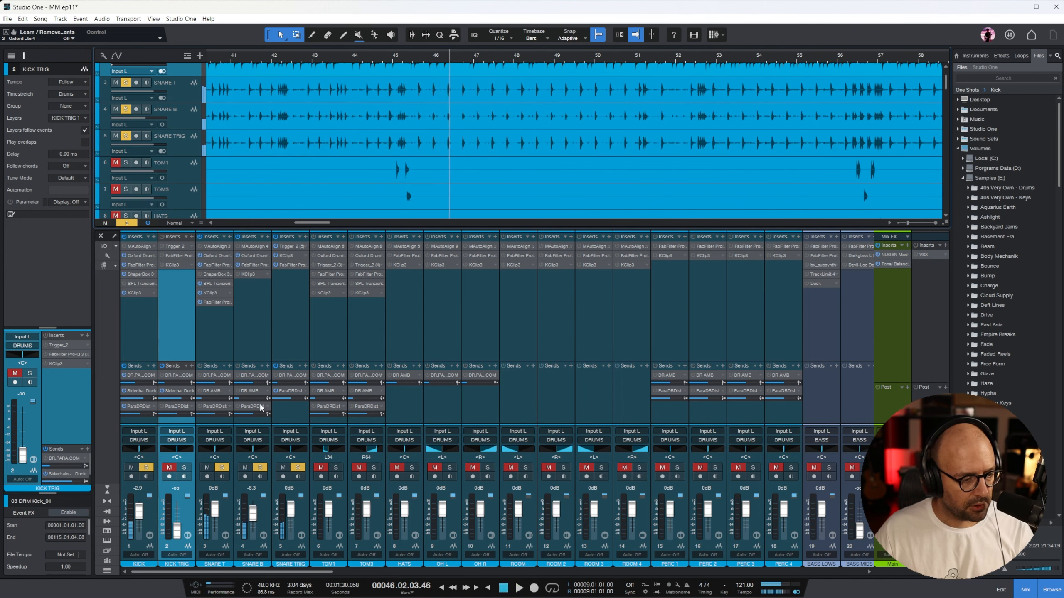
pyautogui.click(332, 345)
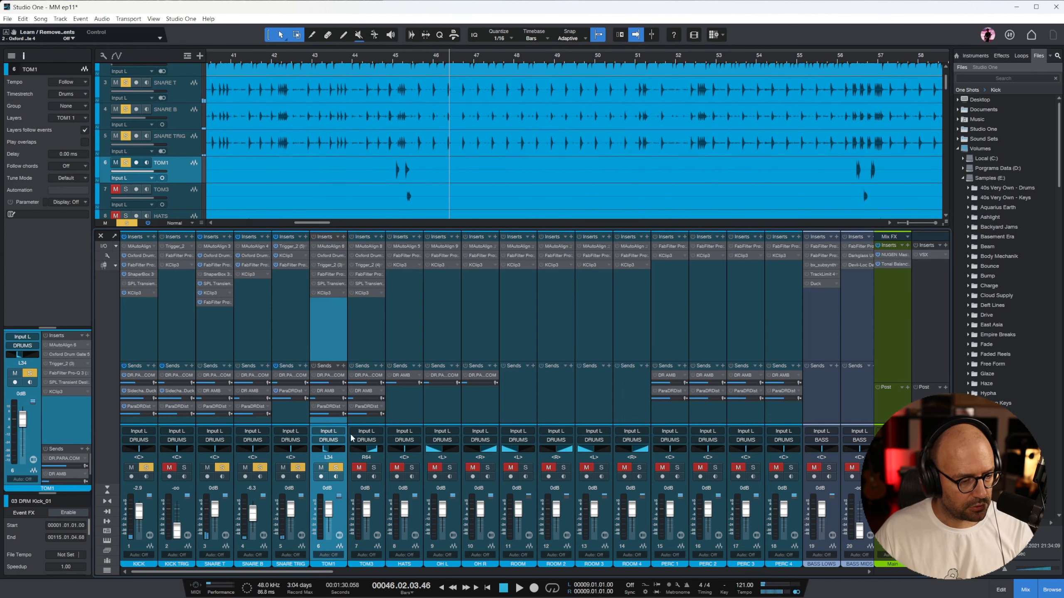
pyautogui.scroll(-2, 487, 162)
pyautogui.press('e')
pyautogui.press('e')
pyautogui.press('e')
pyautogui.press('space')
pyautogui.press('space')
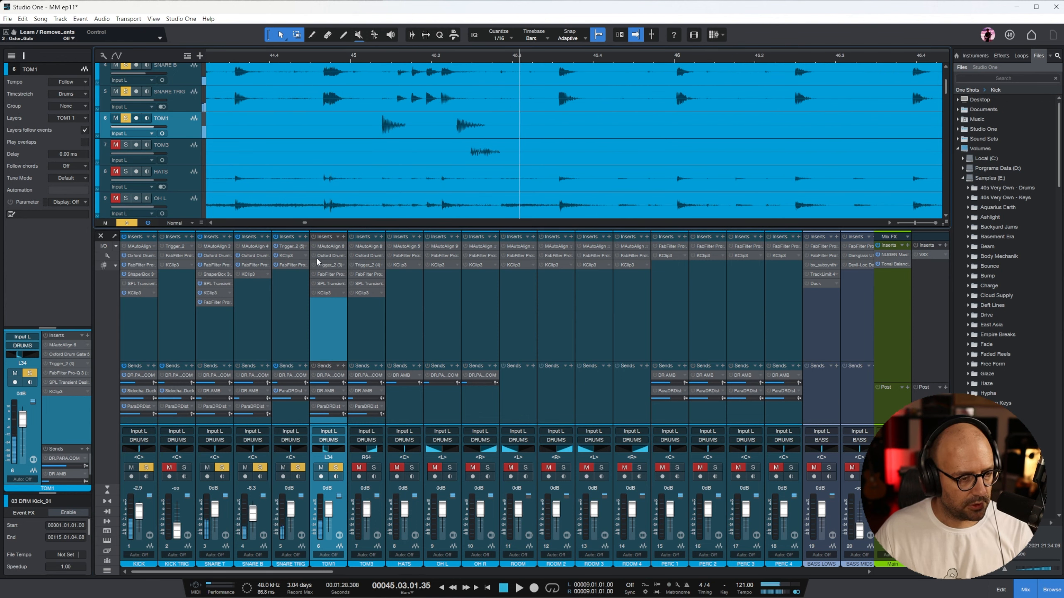
# Step: Enable Pro-Q 3, SPL Transient Designer Plus and KClip 3 on TOM1, play the tom fill, and open Pro-Q 3
pyautogui.click(313, 273)
pyautogui.click(314, 284)
pyautogui.click(313, 293)
pyautogui.press('w')
pyautogui.press('w')
pyautogui.press('space')
pyautogui.doubleClick(329, 273)
pyautogui.press('space')
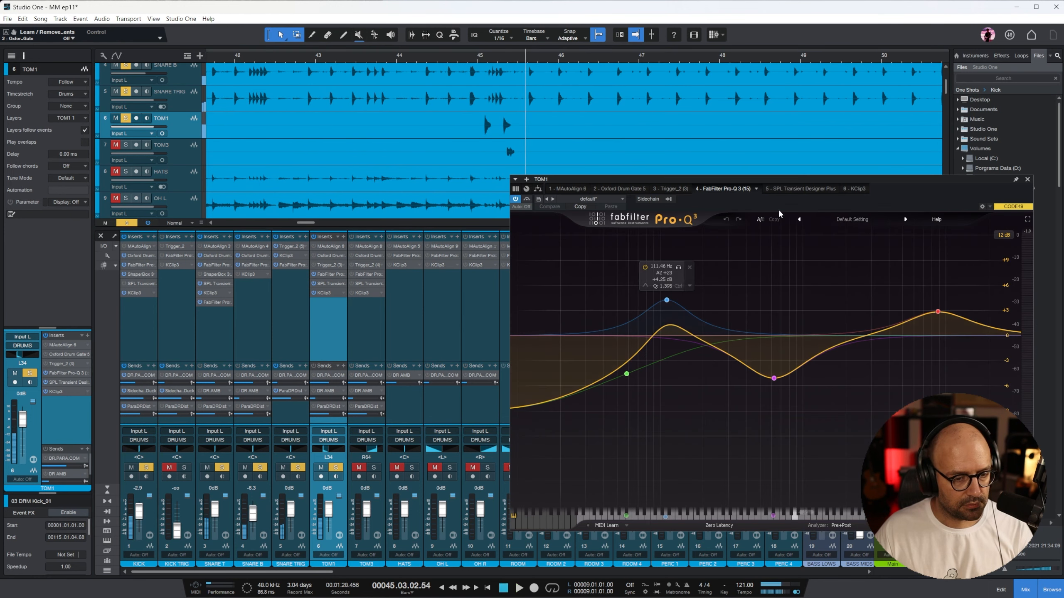
# Step: Deepen TOM1's Pro-Q 3 mid cut to -11.25 dB, raise its low boost at a slightly lower frequency, and close the EQ
pyautogui.moveTo(769, 184); pyautogui.dragTo(631, 183)
pyautogui.press('space')
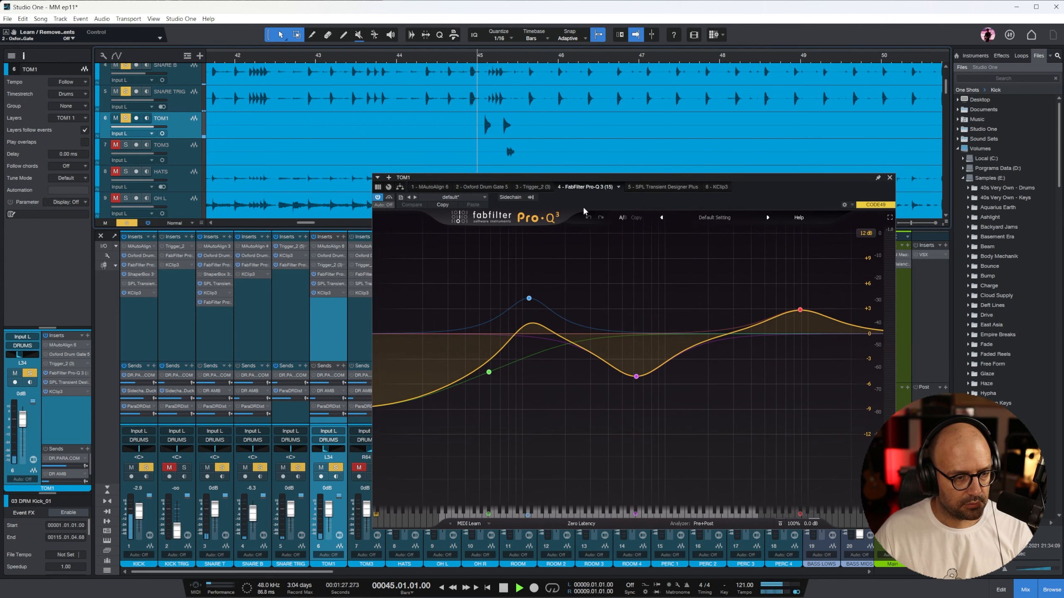
pyautogui.press('space')
pyautogui.moveTo(628, 376); pyautogui.dragTo(615, 428)
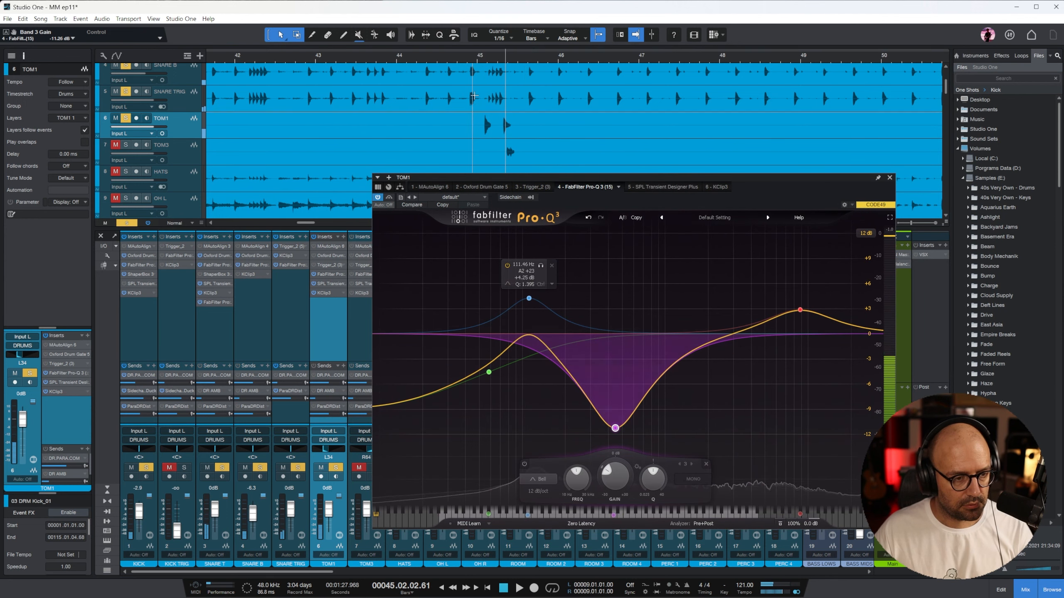
pyautogui.moveTo(530, 299)
pyautogui.mouseDown()
pyautogui.moveTo(515, 303)
pyautogui.moveTo(519, 289)
pyautogui.mouseUp()
pyautogui.press('space')
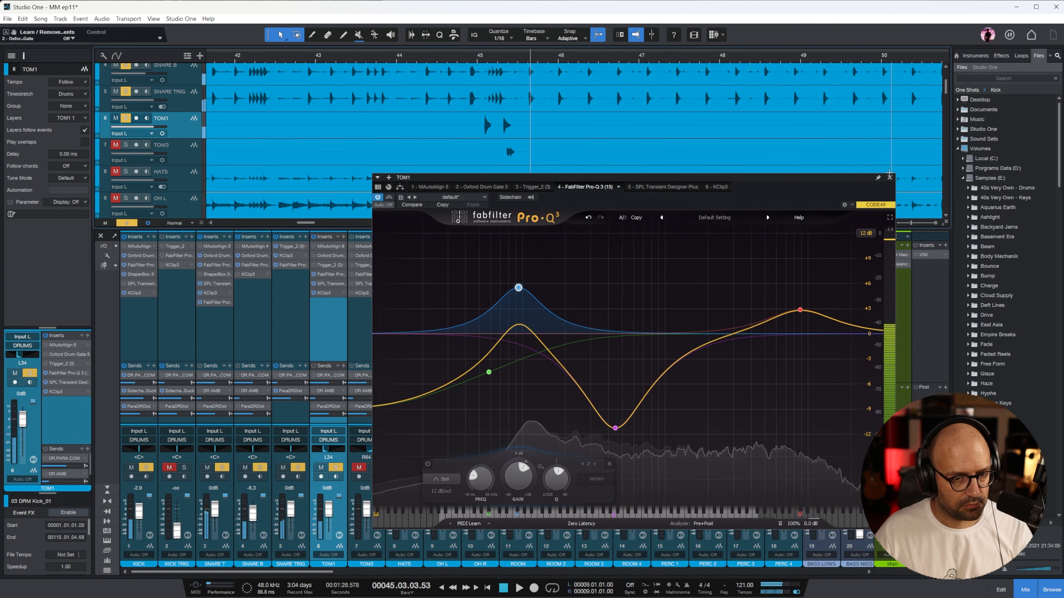
pyautogui.press('space')
pyautogui.click(890, 178)
# Step: Select TOM3 and enable its Pro-Q 3, SPL Transient Designer Plus and KClip 3 inserts
pyautogui.scroll(5, 512, 189)
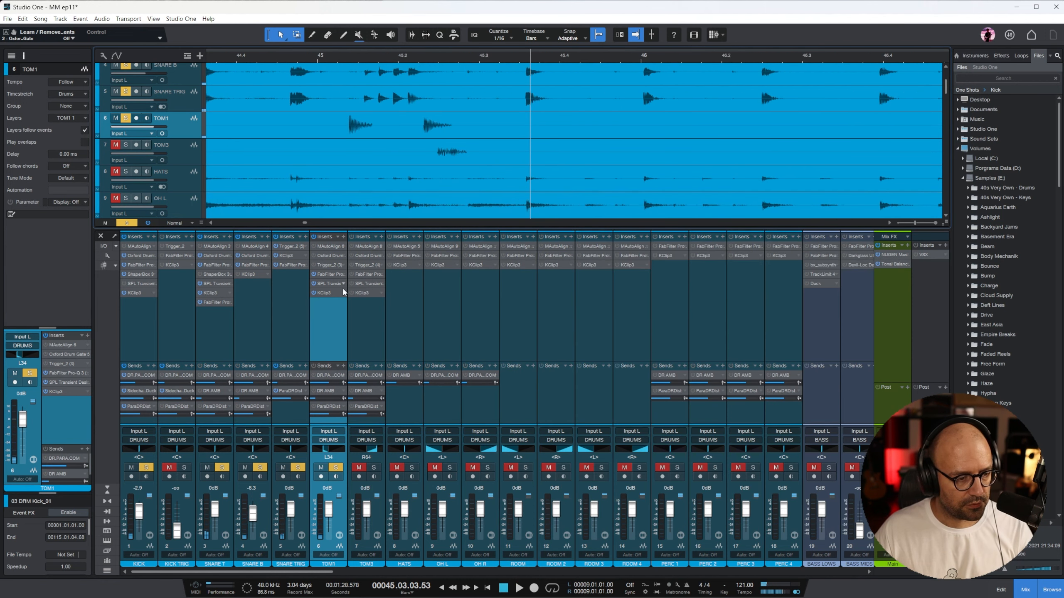
pyautogui.click(371, 297)
pyautogui.click(351, 274)
pyautogui.click(352, 284)
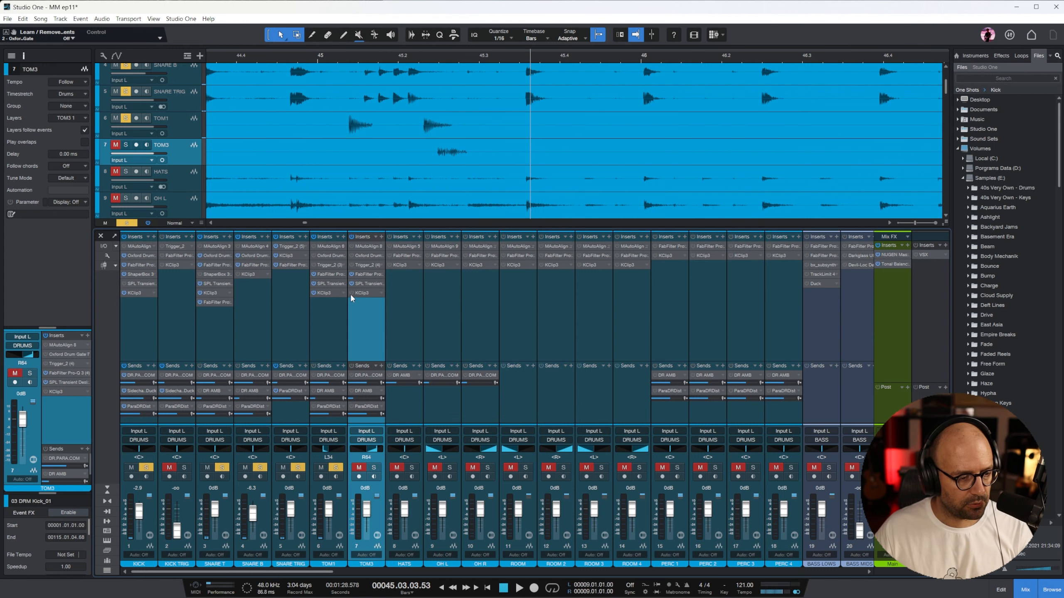
# Step: Set KClip 3's input gain on TOM1 to 5.2 dB and raise the KClip 3 input gain on TOM3
pyautogui.doubleClick(319, 291)
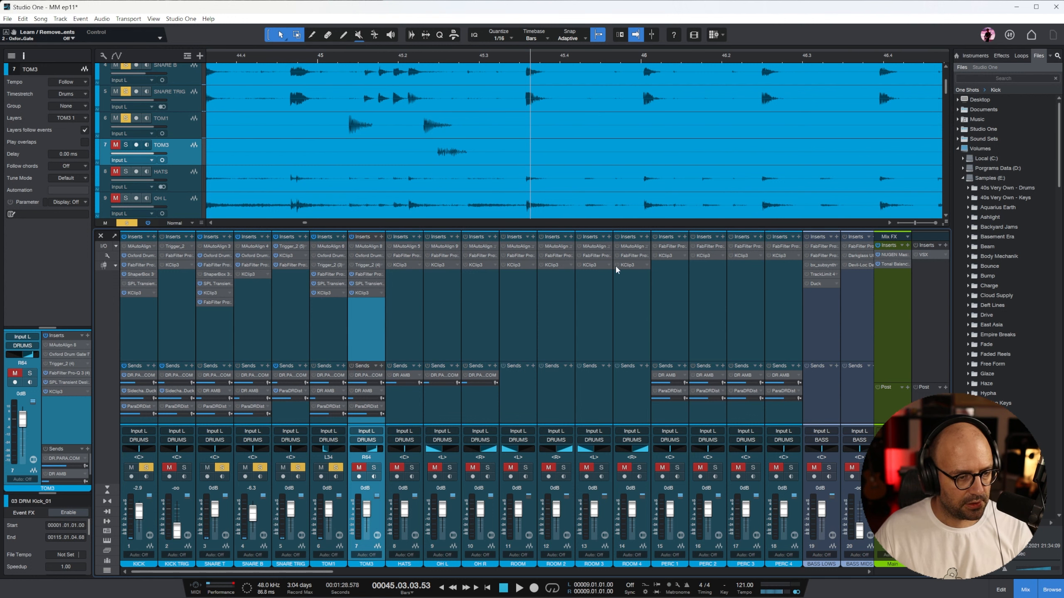
pyautogui.moveTo(481, 463); pyautogui.dragTo(480, 461)
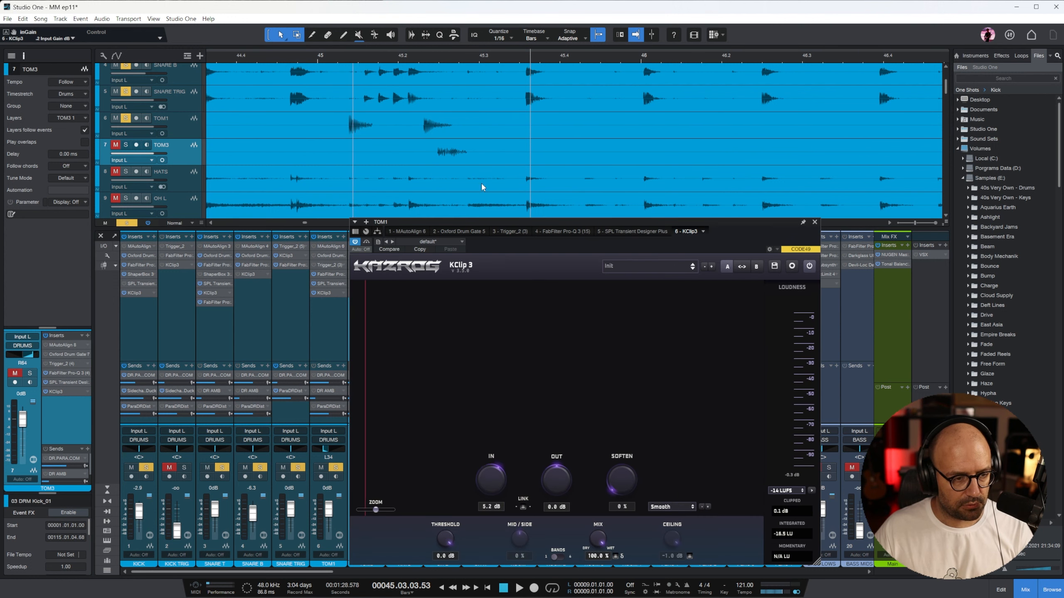
pyautogui.click(815, 222)
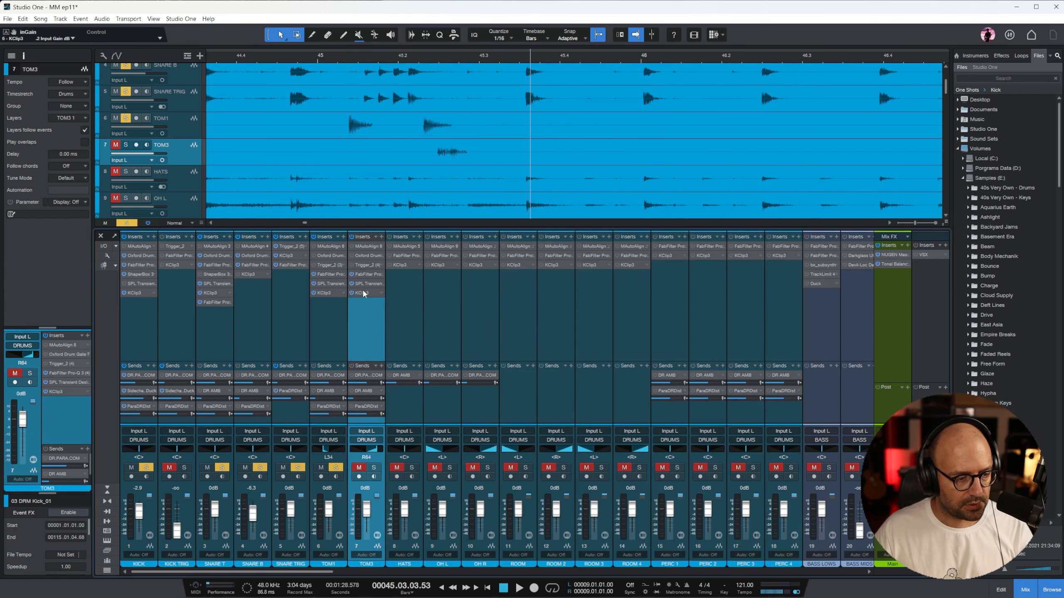
pyautogui.doubleClick(362, 292)
pyautogui.moveTo(493, 485); pyautogui.dragTo(494, 466)
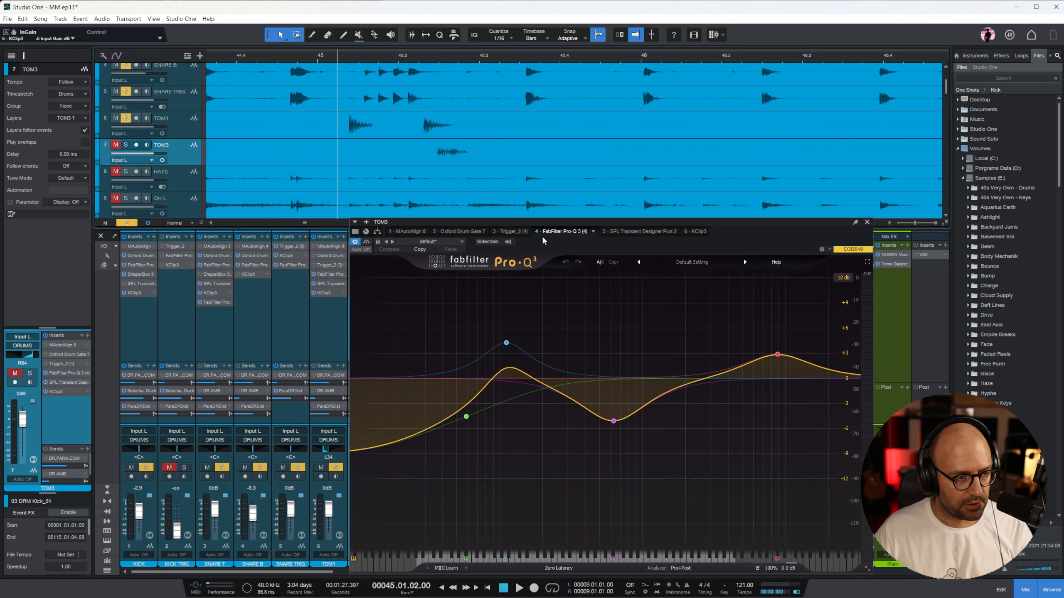
# Step: Deepen the mid cut in TOM3's Pro-Q 3 to -7.22 dB while playing the tom fill
pyautogui.moveTo(614, 423)
pyautogui.press('space')
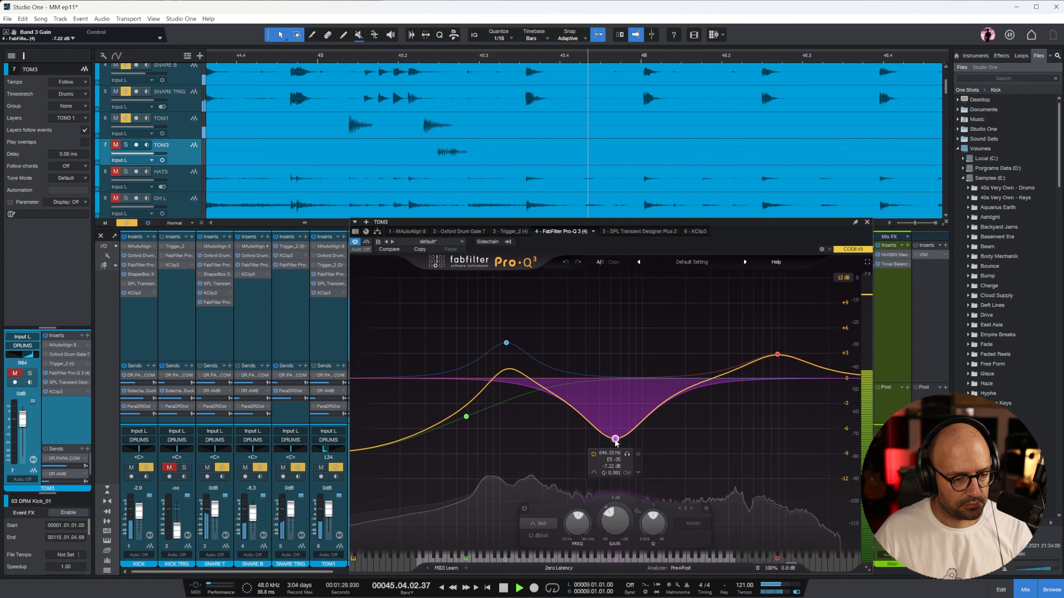
pyautogui.press('space')
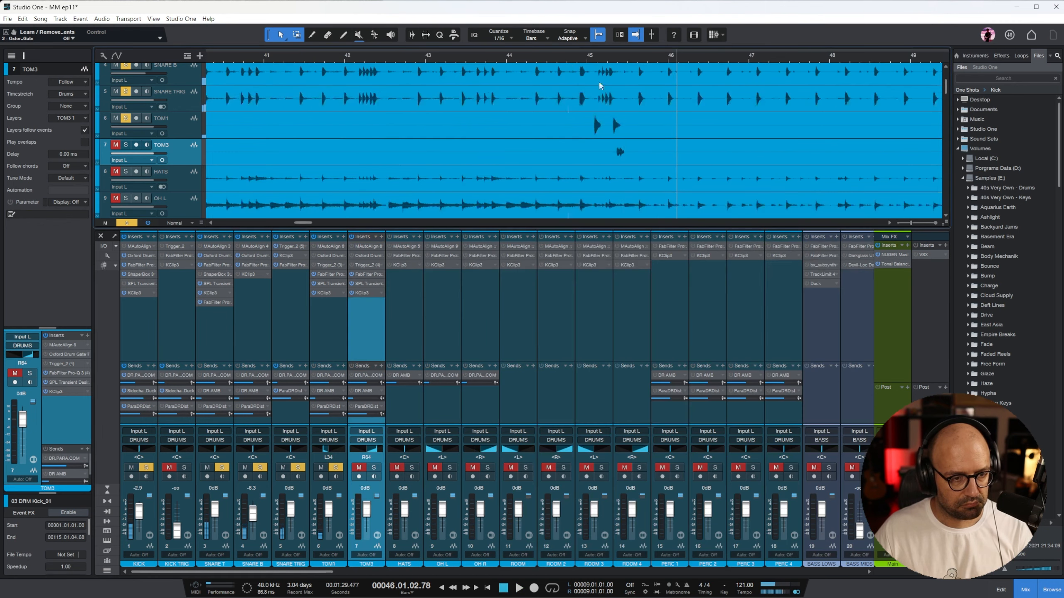
# Step: Locate the tom-heavy section around bar 87 and start playback there
pyautogui.press('w')
pyautogui.press('w')
pyautogui.press('w')
pyautogui.press('w')
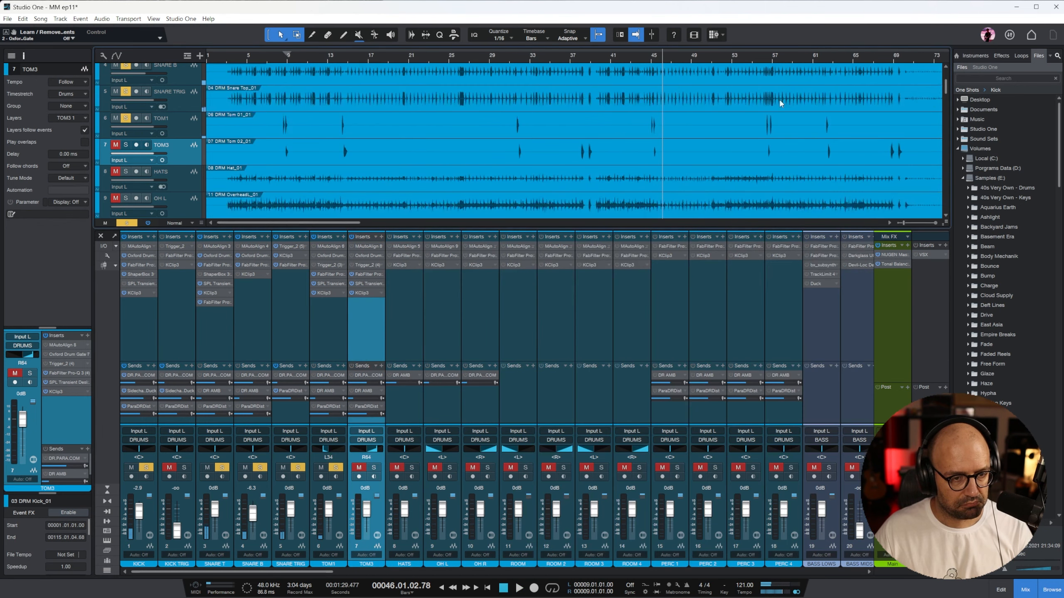
pyautogui.click(641, 59)
pyautogui.press('e')
pyautogui.press('e')
pyautogui.press('e')
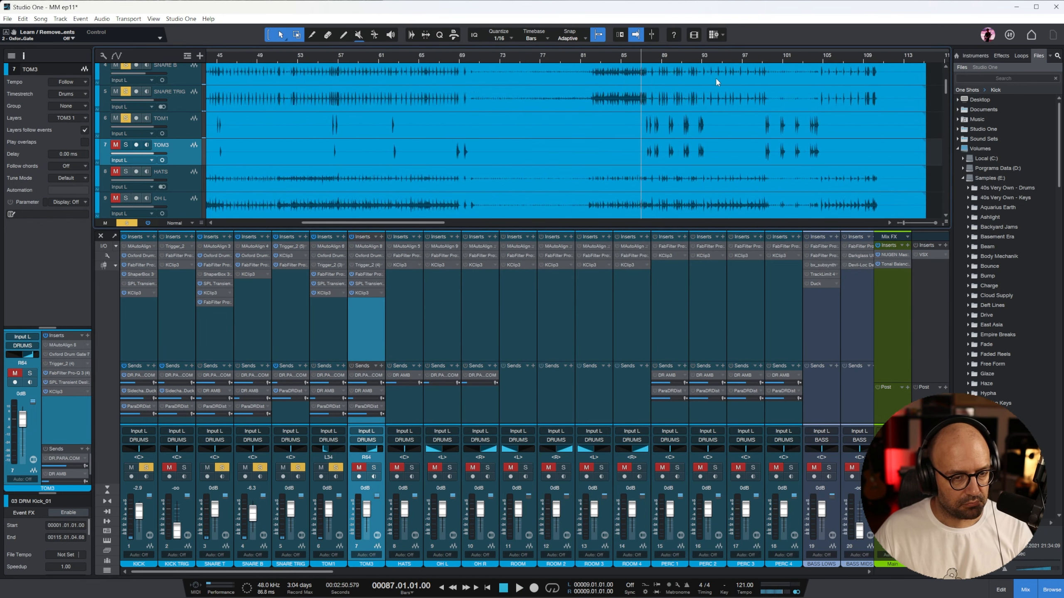
pyautogui.click(652, 58)
pyautogui.press('space')
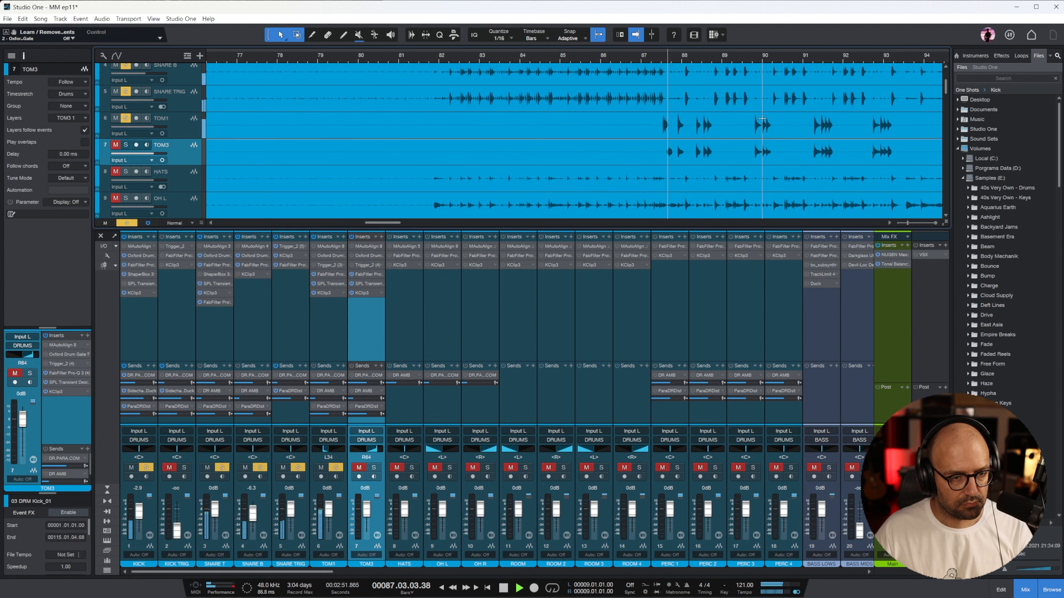
# Step: Unmute and solo TOM3 and listen to both toms with the kick and snare up to about bar 90
pyautogui.click(116, 145)
pyautogui.click(126, 145)
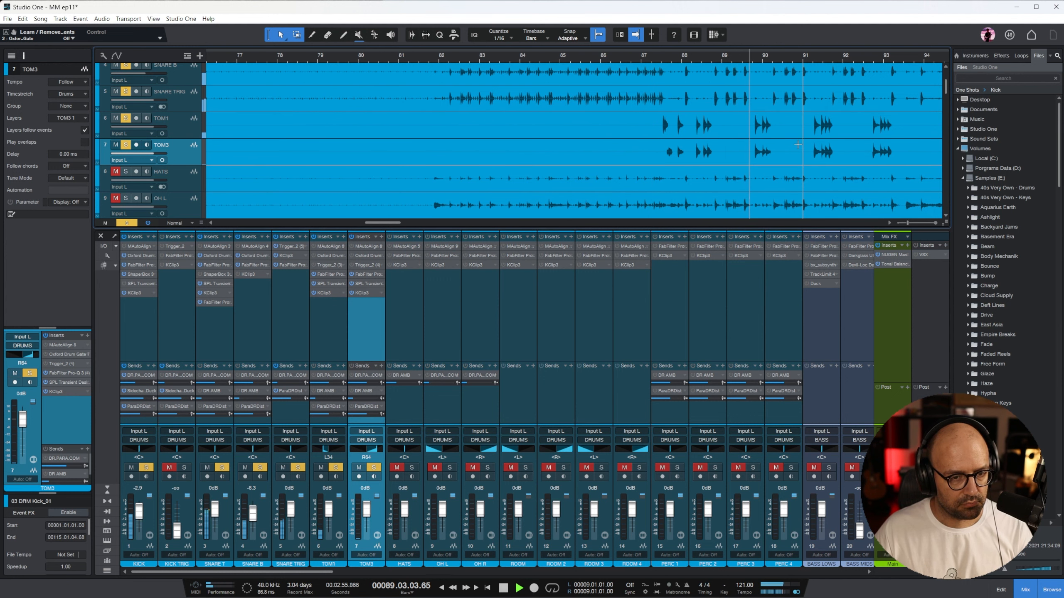
pyautogui.press('space')
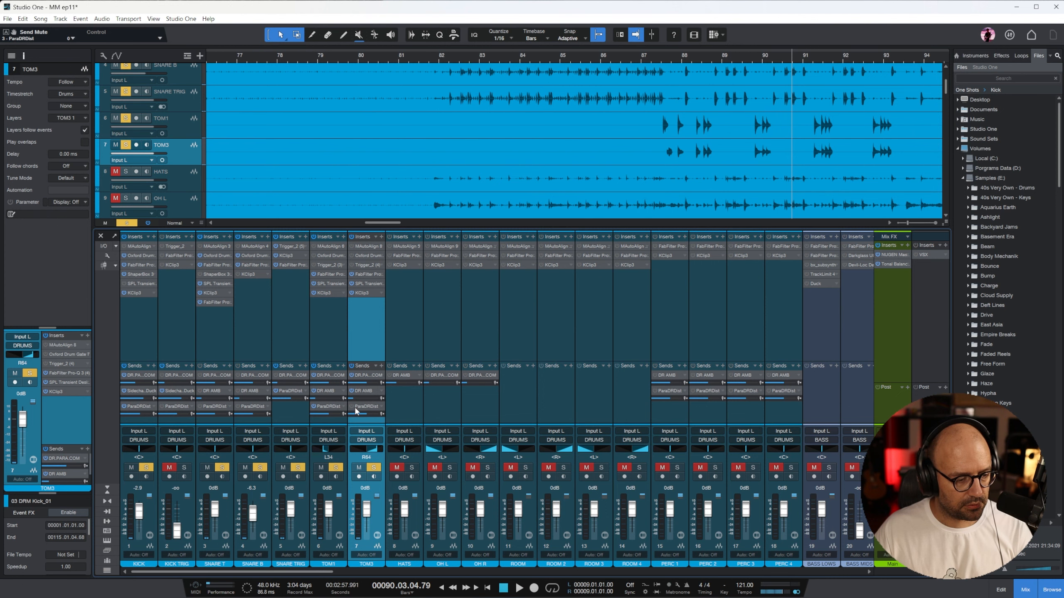
# Step: Play from about bar 17 and lower the DR.PARA.COM return to -3.3 dB and the ParaDRDist return to -2.9 dB
pyautogui.hscroll(2, 376, 316)
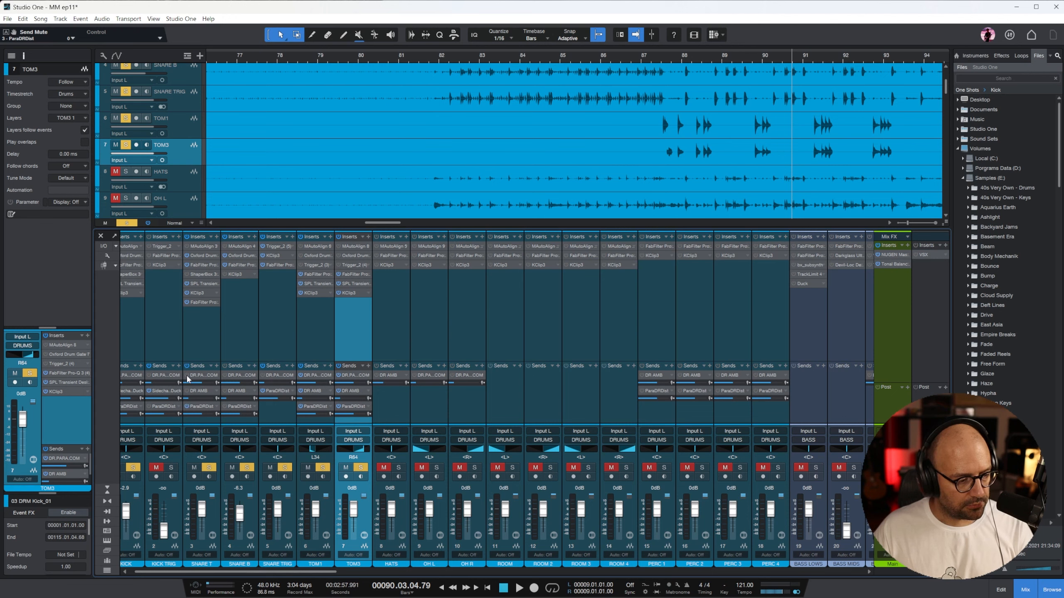
pyautogui.press('w')
pyautogui.press('w')
pyautogui.press('w')
pyautogui.click(288, 54)
pyautogui.press('space')
pyautogui.moveTo(296, 571); pyautogui.dragTo(805, 571)
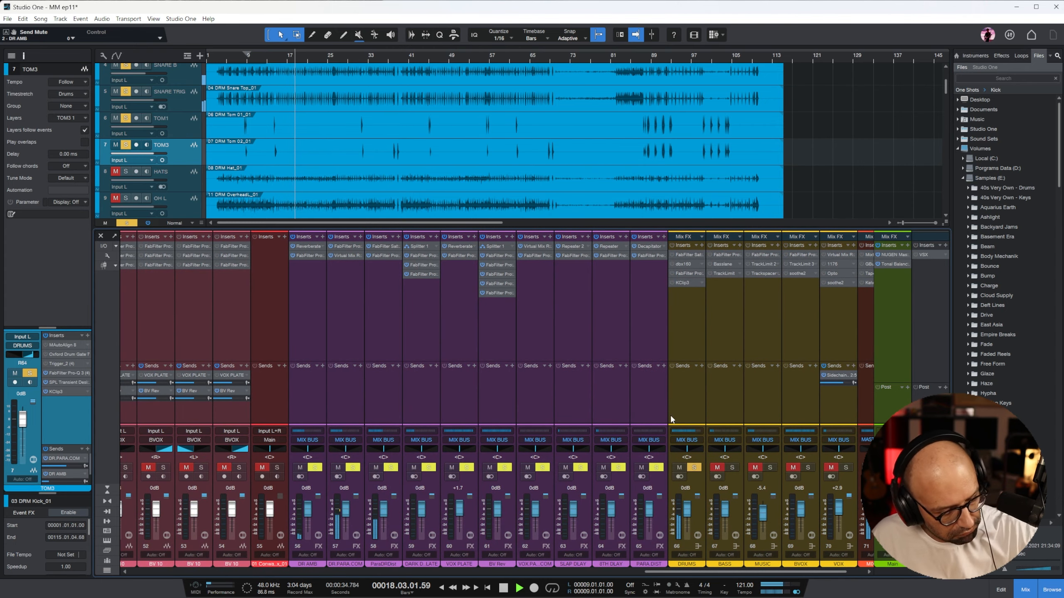
pyautogui.moveTo(388, 512); pyautogui.dragTo(389, 515)
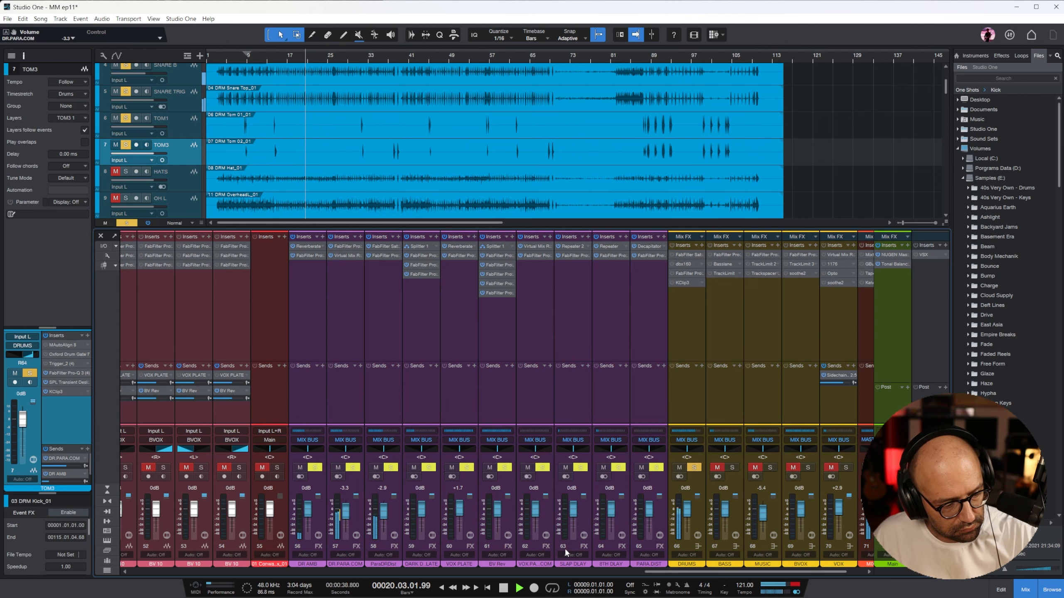
# Step: Return to the drum channels in the mixer and unmute and solo HATS
pyautogui.moveTo(715, 571); pyautogui.dragTo(202, 570)
pyautogui.click(389, 301)
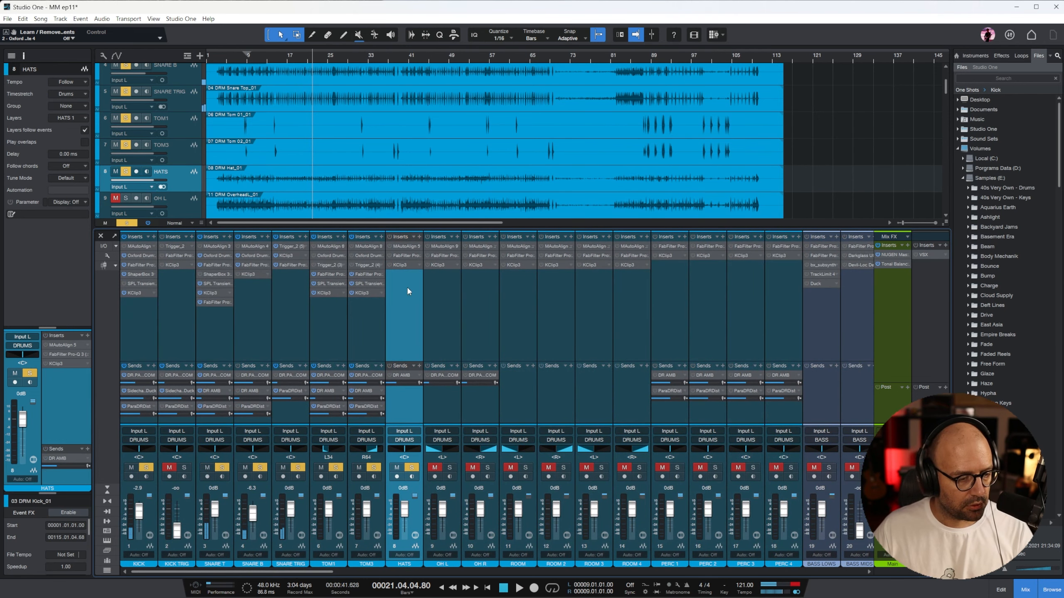
# Step: Enable Pro-Q 3 and KClip3 on HATS during playback, pan the channel to L34 and set its level to +0.8 dB
pyautogui.press('space')
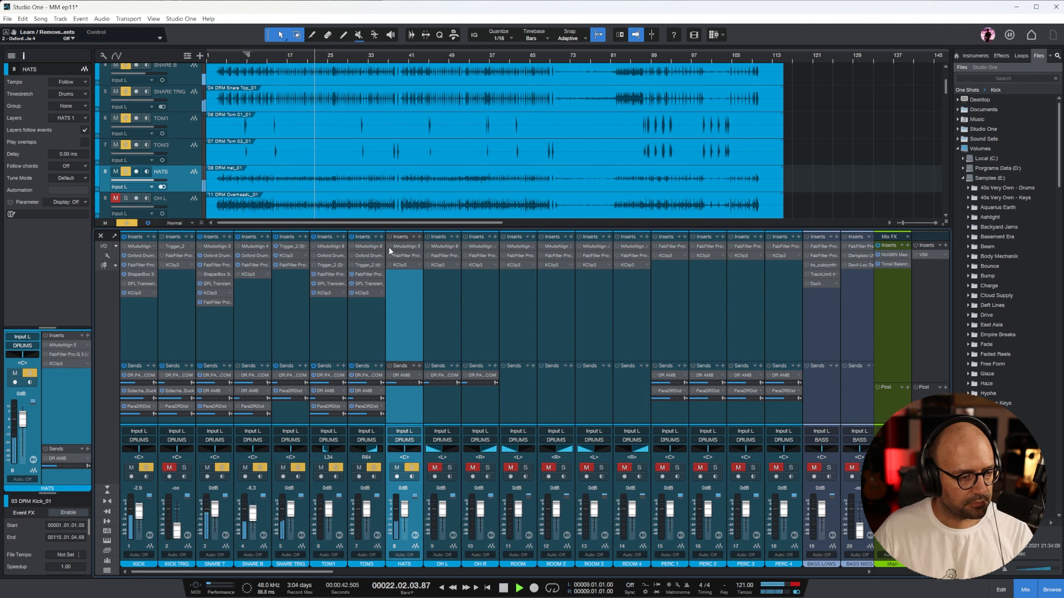
pyautogui.click(389, 256)
pyautogui.click(389, 265)
pyautogui.moveTo(404, 446); pyautogui.dragTo(394, 450)
pyautogui.moveTo(403, 505); pyautogui.dragTo(403, 503)
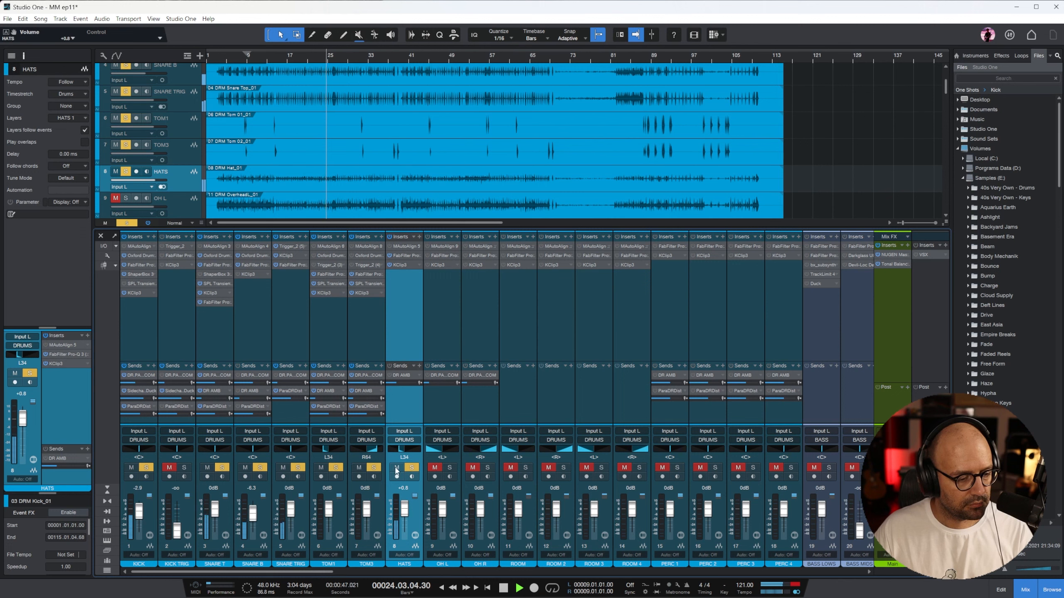
# Step: Unmute and solo OH L and OH R with their inserts enabled, and play the tom-heavy section from bar 87
pyautogui.click(439, 408)
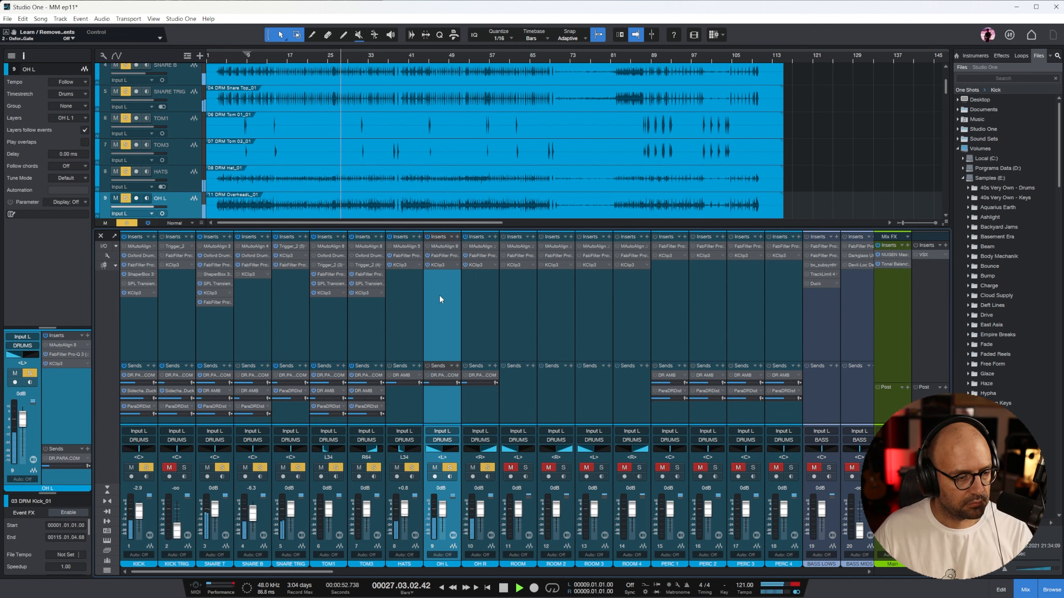
pyautogui.scroll(-3, 487, 118)
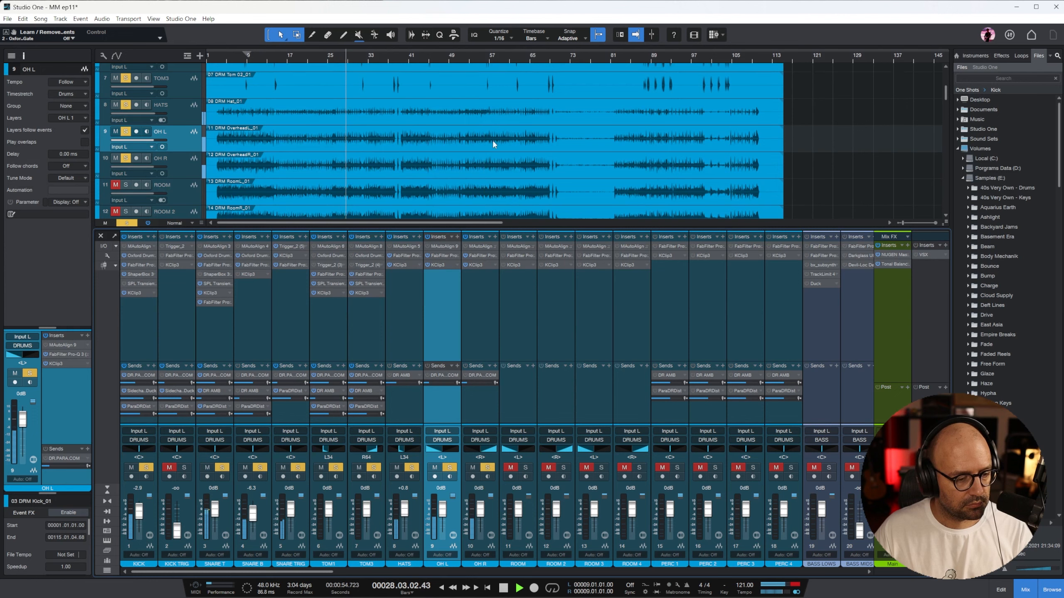
pyautogui.press('space')
pyautogui.click(640, 60)
pyautogui.press('e')
pyautogui.press('e')
pyautogui.press('e')
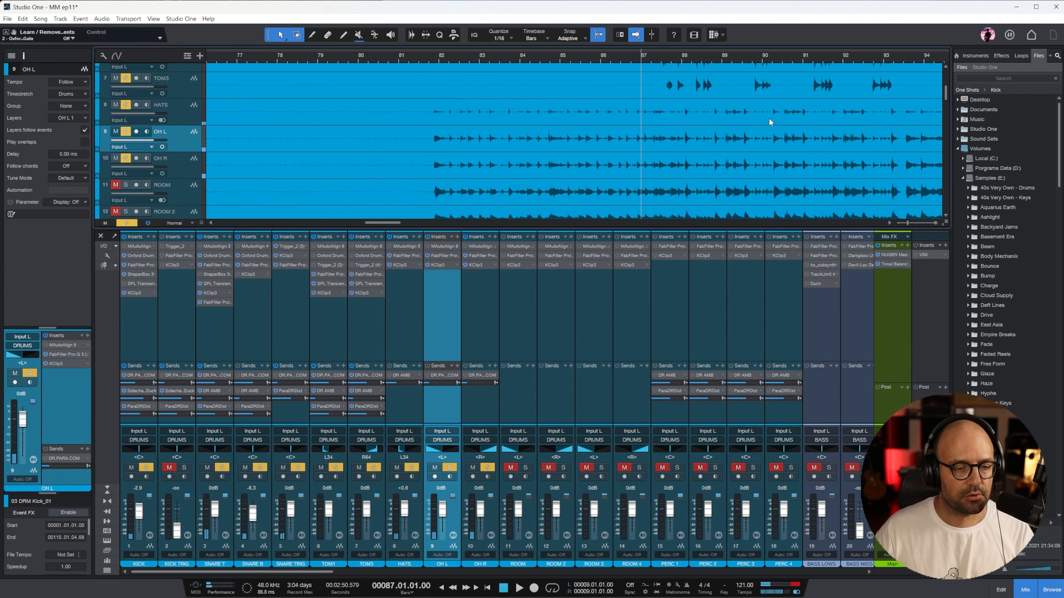
pyautogui.press('space')
pyautogui.press('w')
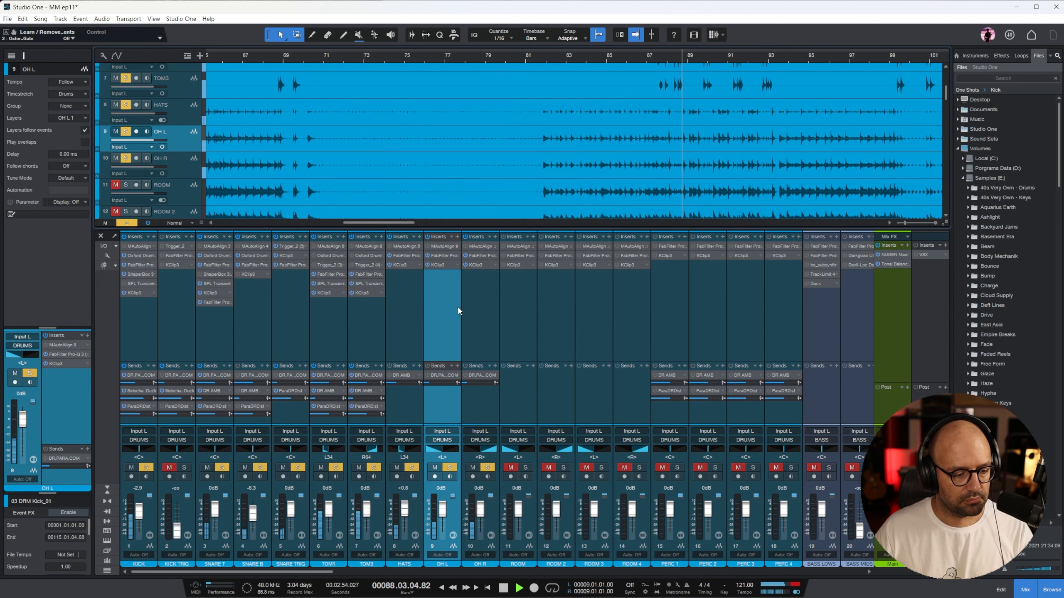
# Step: Lower the TOM1 and TOM3 channel levels together to -3.3 dB
pyautogui.click(324, 350)
pyautogui.keyDown('shift'); pyautogui.click(370, 366); pyautogui.keyUp('shift')
pyautogui.moveTo(367, 511); pyautogui.dragTo(367, 510)
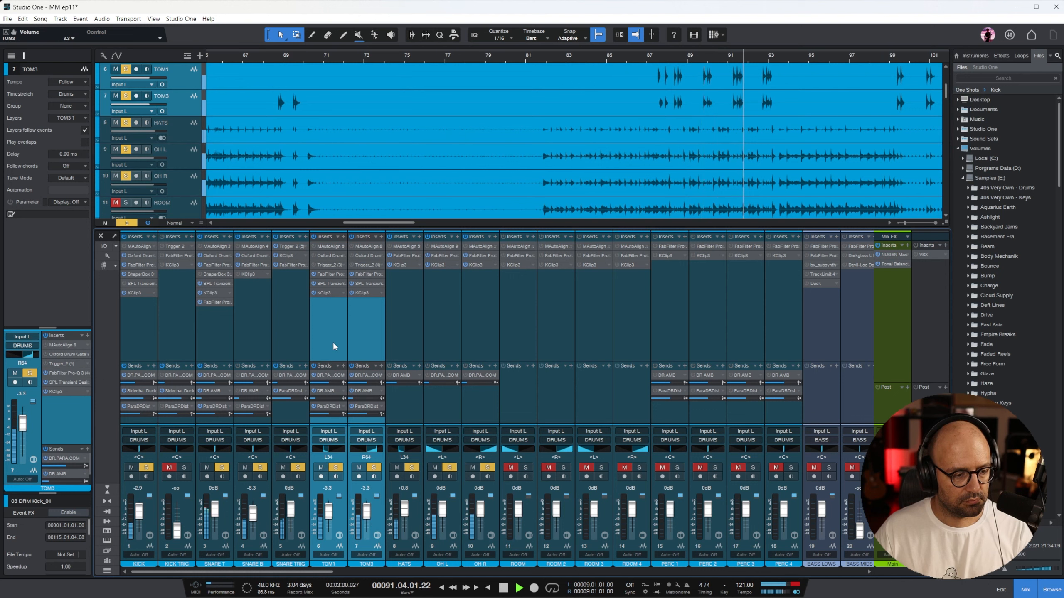
# Step: Raise the high-frequency boost in TOM1's Pro-Q 3 to about +6 dB, slightly lower in frequency and with a changed width
pyautogui.click(326, 329)
pyautogui.click(339, 275)
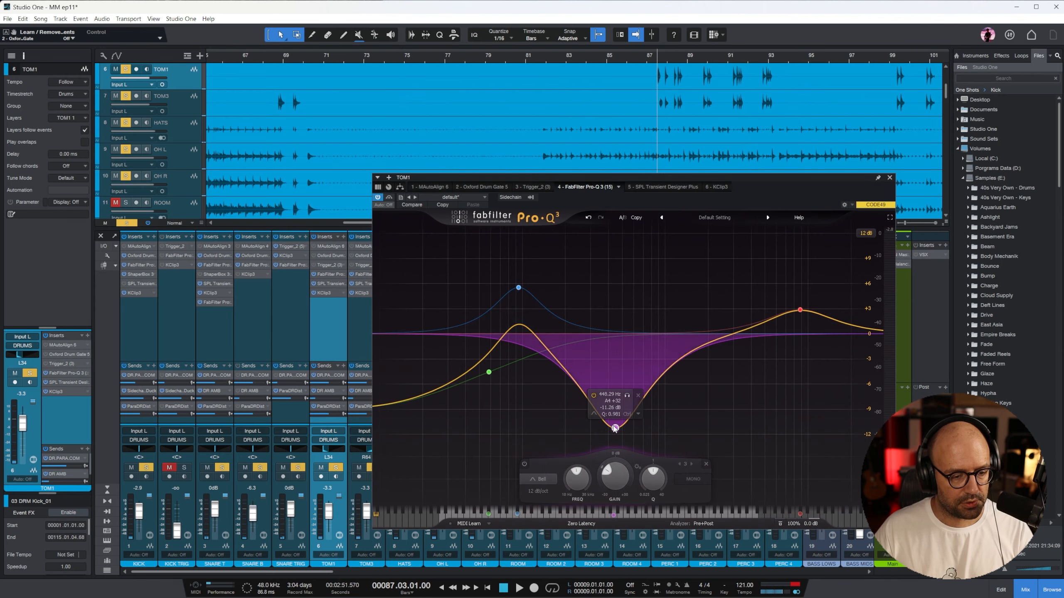
pyautogui.moveTo(800, 310); pyautogui.dragTo(775, 286)
pyautogui.scroll(-4, 771, 286)
# Step: Raise the high band in TOM3's Pro-Q 3 to about +6 dB near 8 kHz and replay from bar 87
pyautogui.click(360, 326)
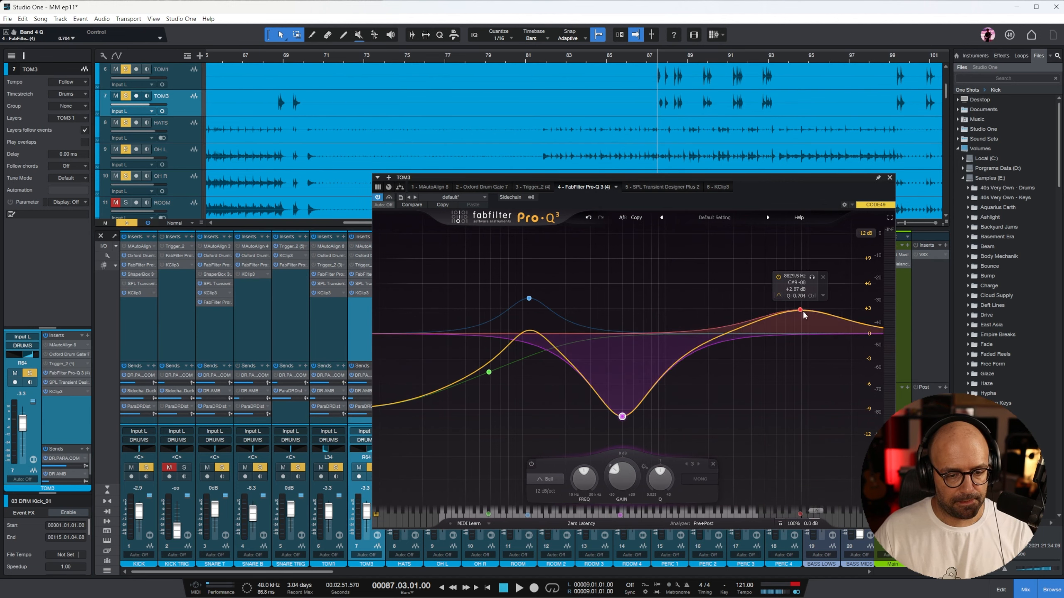
pyautogui.moveTo(796, 313); pyautogui.dragTo(794, 283)
pyautogui.scroll(-2, 793, 283)
pyautogui.click(645, 59)
pyautogui.press('space')
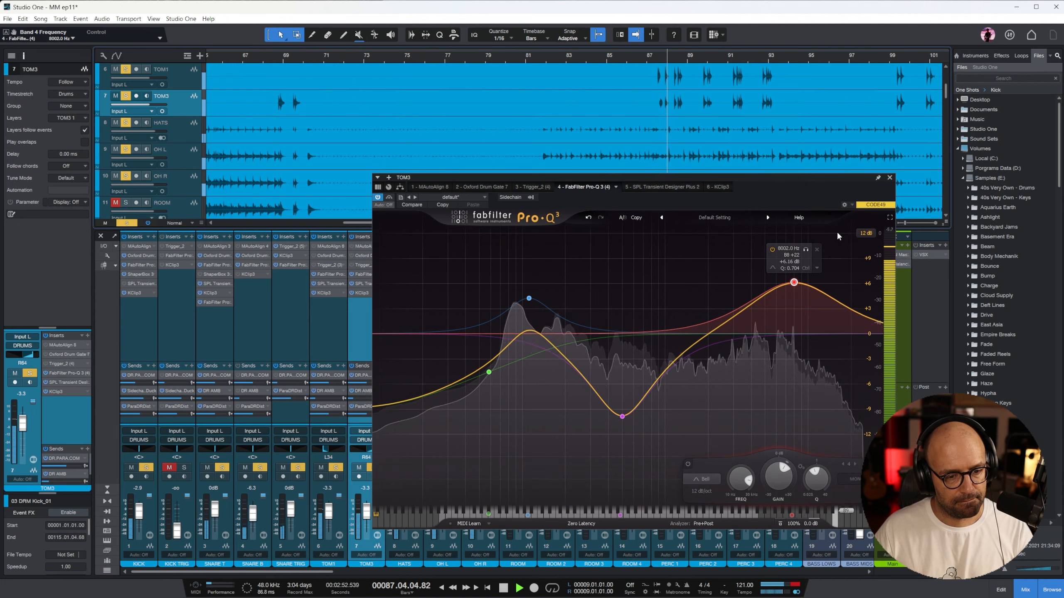
# Step: Deepen the midrange cuts in the tom EQs, placing TOM3's near 412 Hz and TOM1's near 406 Hz at about -19.6 dB
pyautogui.moveTo(623, 416)
pyautogui.moveTo(623, 416); pyautogui.dragTo(610, 380)
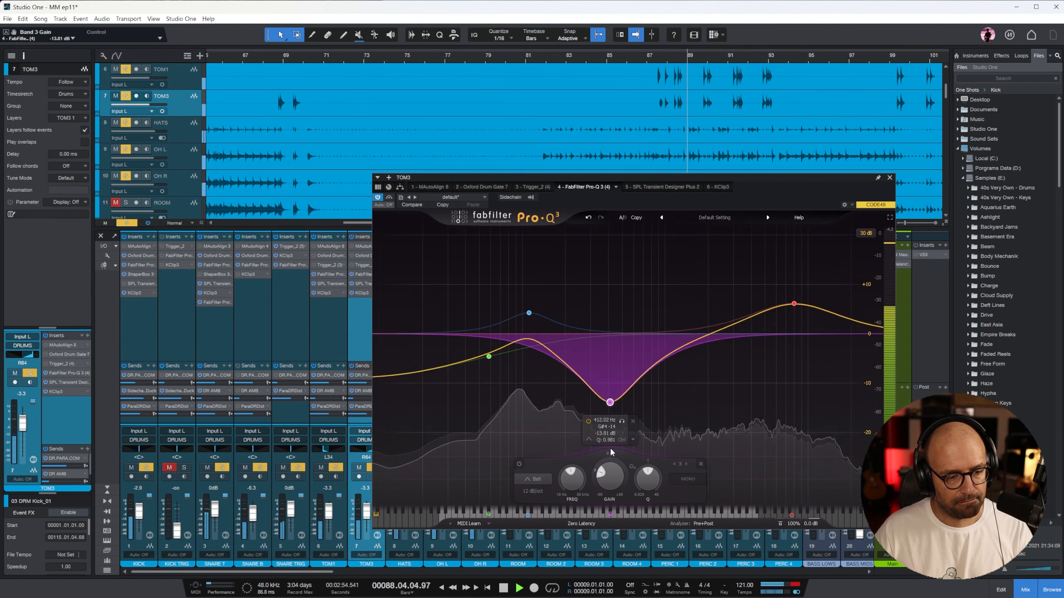
pyautogui.press('Up')
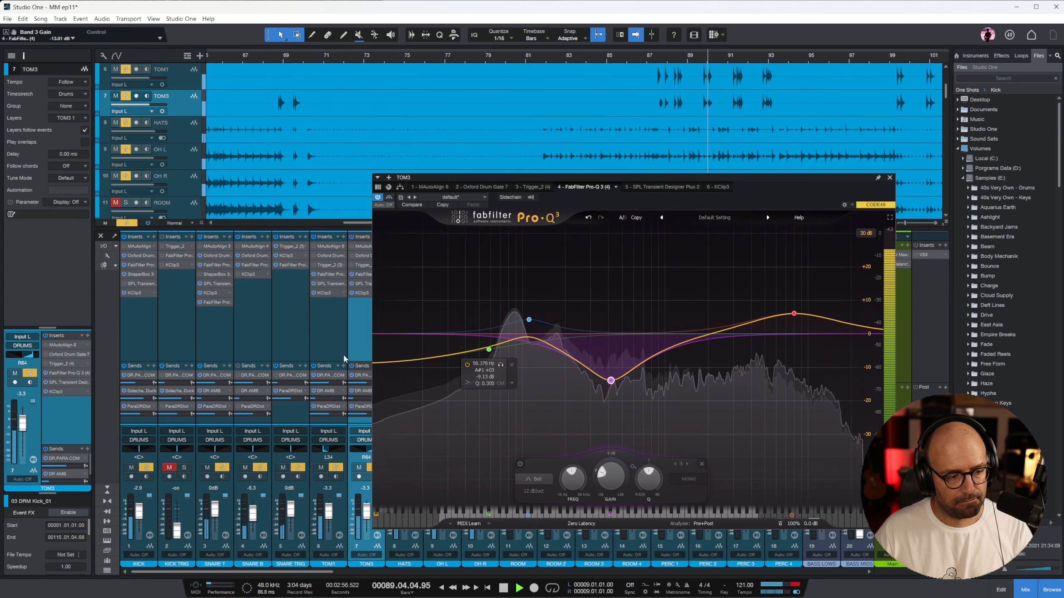
pyautogui.moveTo(615, 428); pyautogui.dragTo(610, 397)
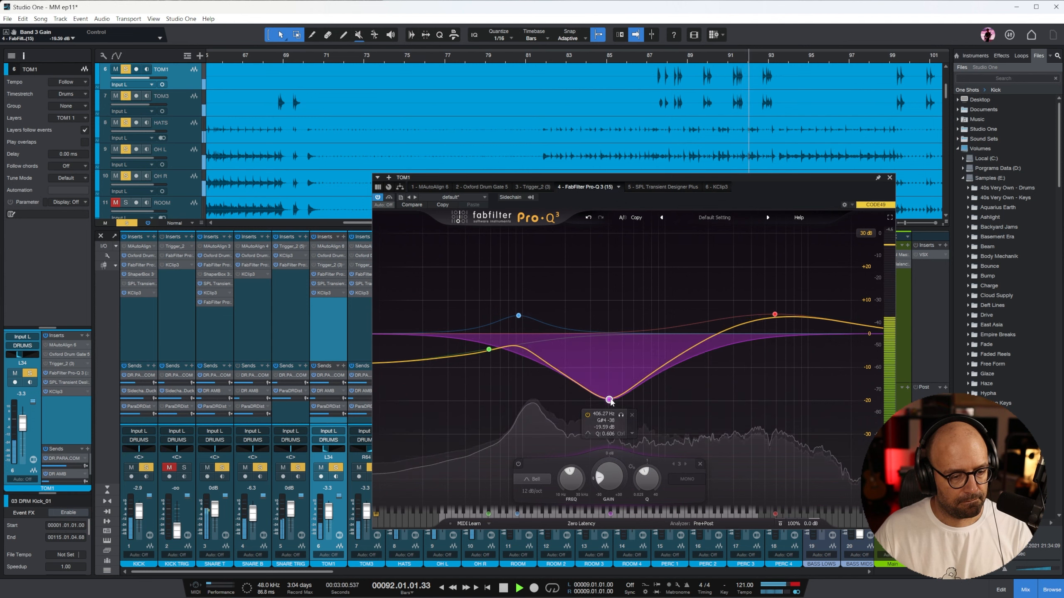
# Step: Boost TOM1's low band by about 8.4 dB near 115 Hz and add a narrow low-mid cut of about -13.8 dB
pyautogui.moveTo(519, 315); pyautogui.dragTo(534, 308)
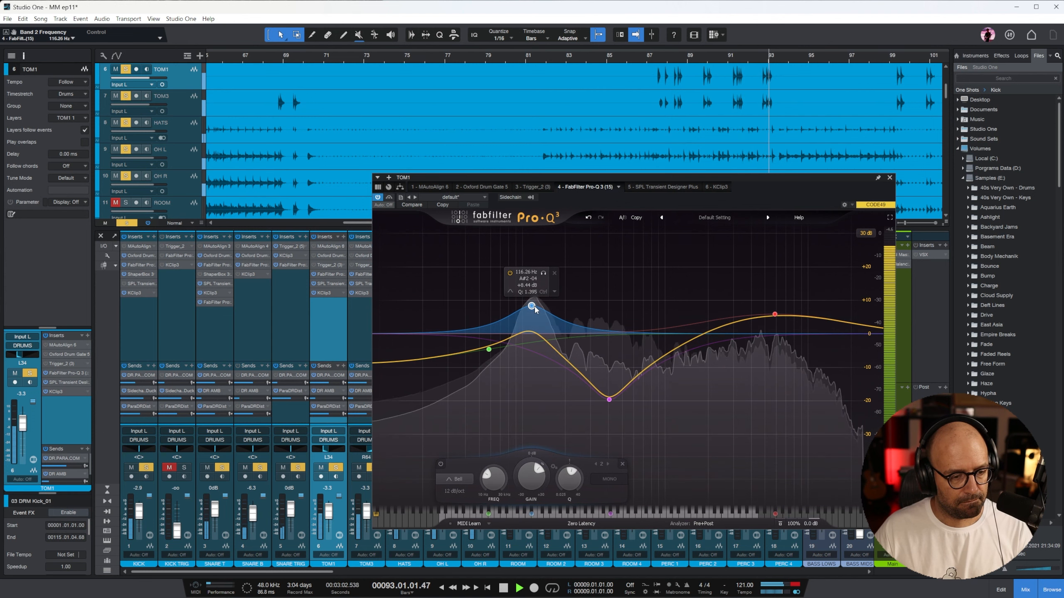
pyautogui.moveTo(558, 354); pyautogui.dragTo(550, 381)
pyautogui.scroll(5, 553, 373)
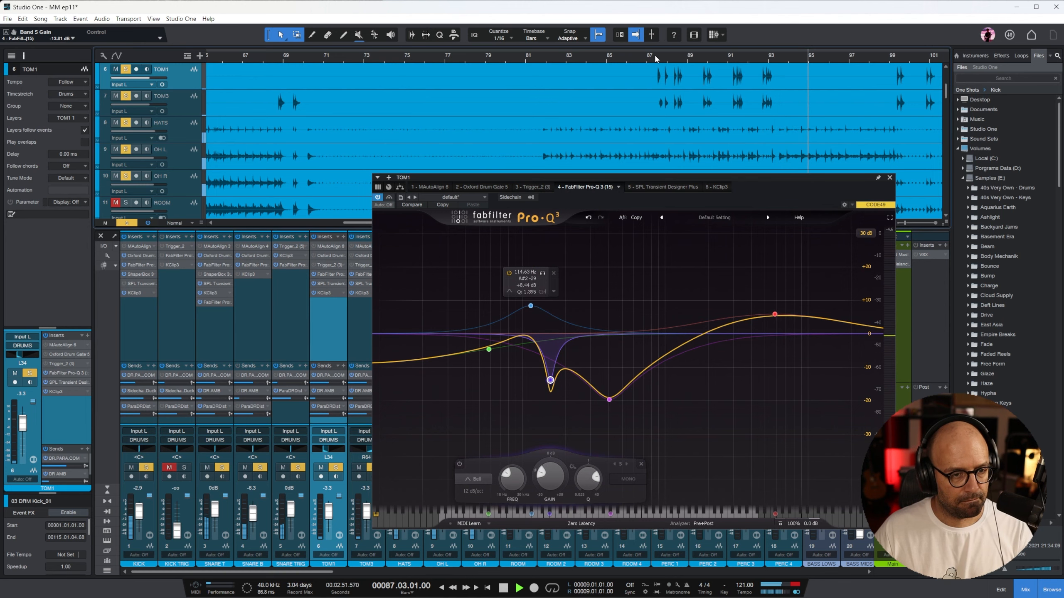
pyautogui.click(657, 101)
# Step: Add a narrow cut of about -18.6 dB near 160 Hz to TOM3's EQ and raise its DR.PARA.COM send to -1.1 dB
pyautogui.moveTo(552, 347); pyautogui.dragTo(551, 397)
pyautogui.scroll(5, 554, 377)
pyautogui.scroll(5, 557, 394)
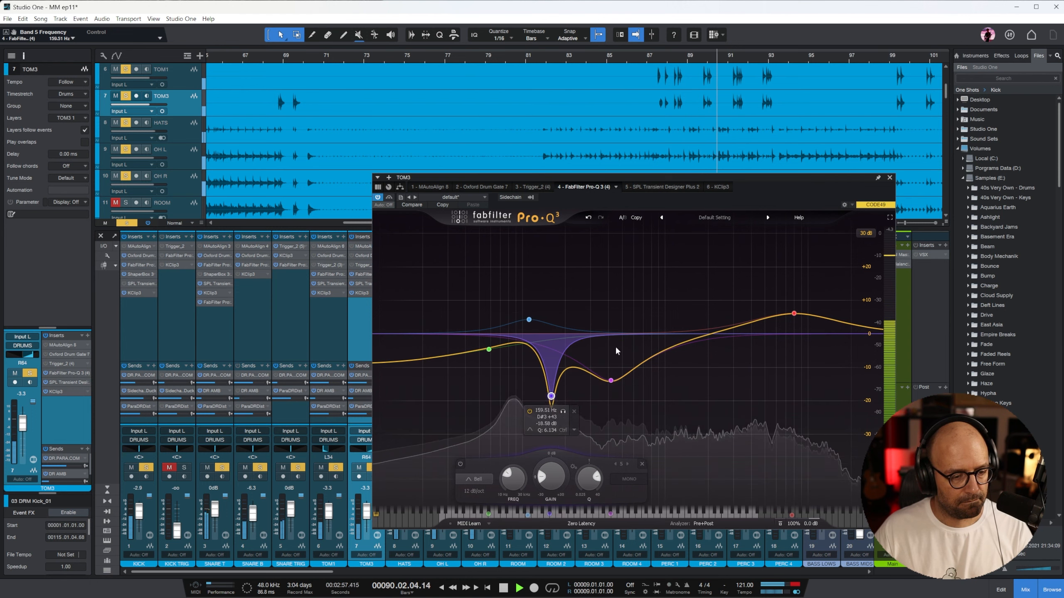
pyautogui.click(889, 178)
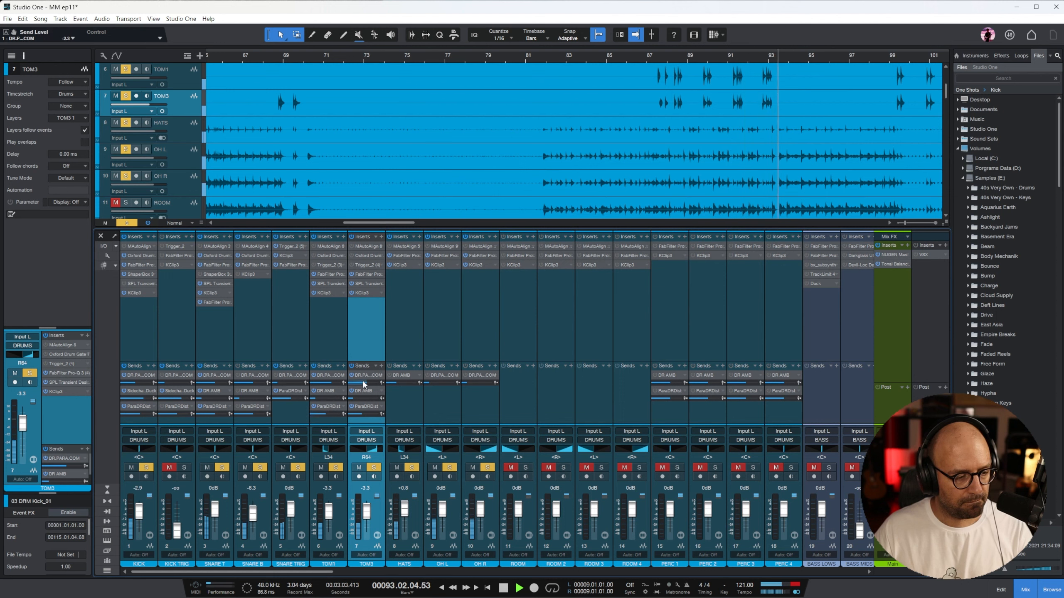
pyautogui.click(656, 59)
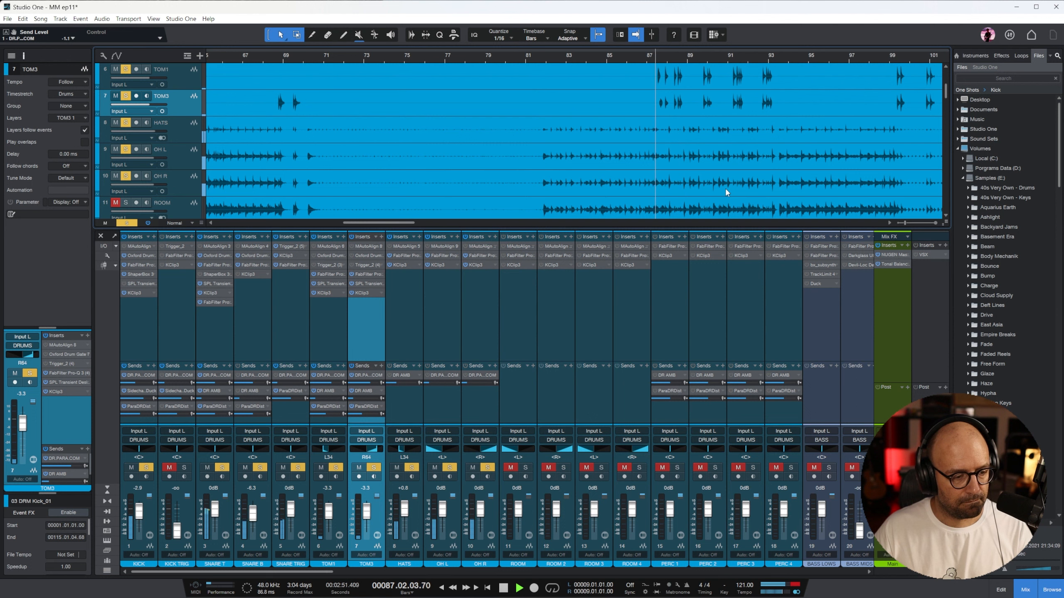
# Step: Increase the attack in TOM1's SPL Transient Designer Plus to about +8 dB and adjust the attack and sustain in TOM3's
pyautogui.click(327, 284)
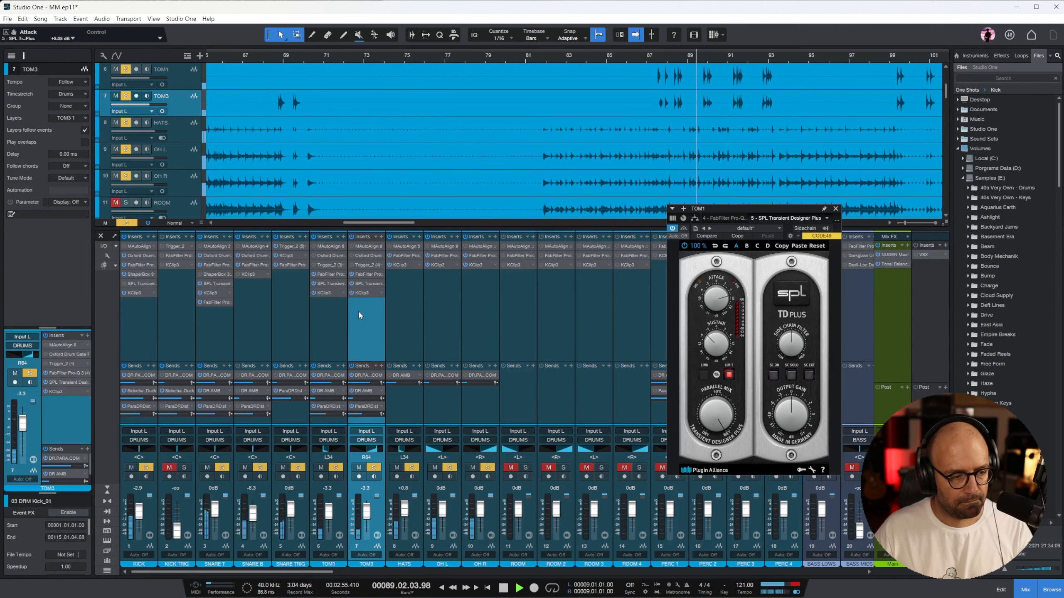
pyautogui.click(339, 322)
pyautogui.click(365, 336)
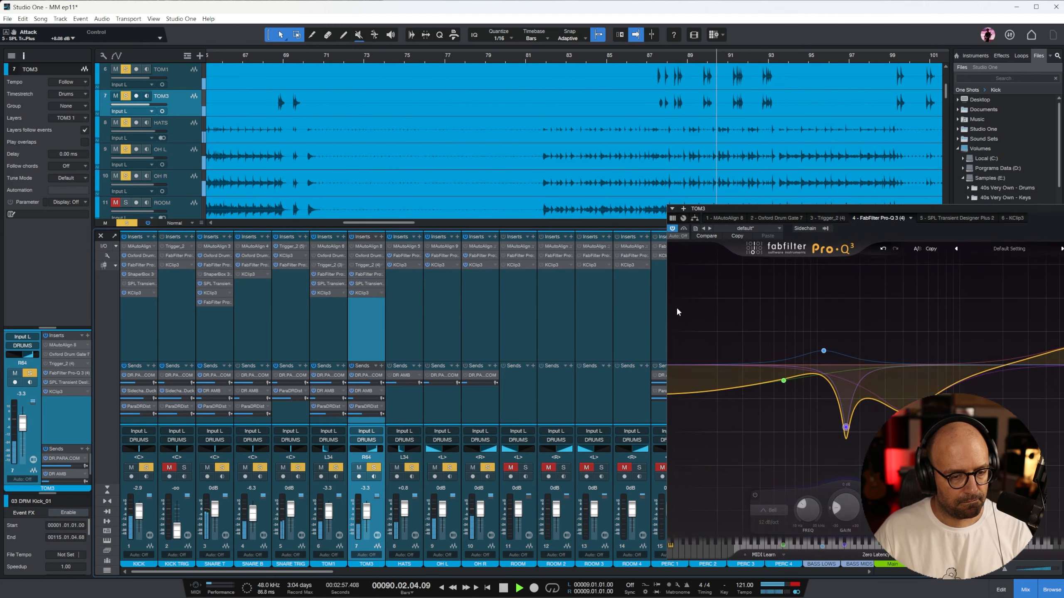
pyautogui.click(951, 218)
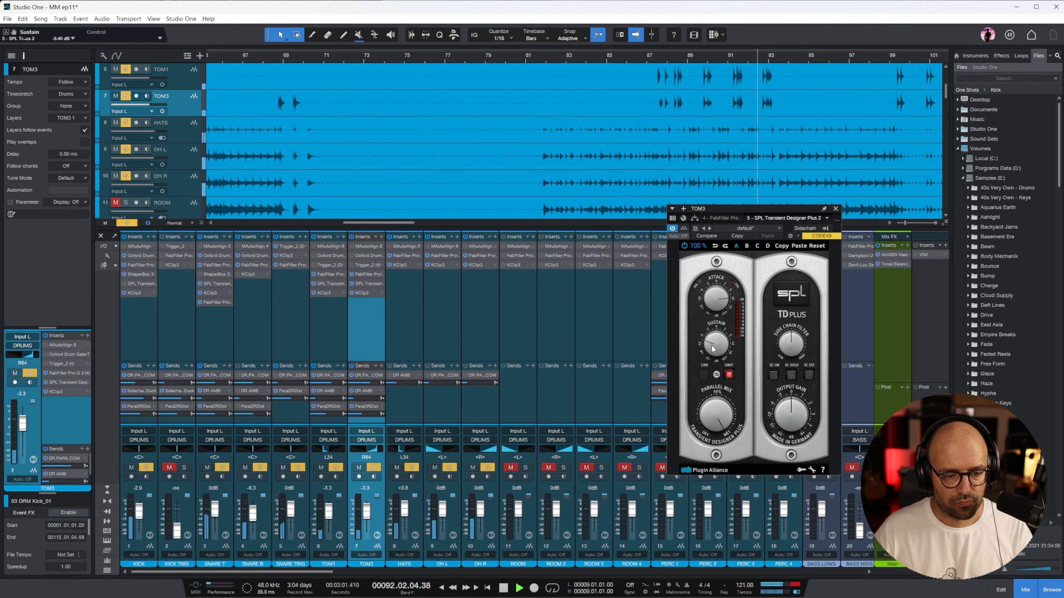
pyautogui.click(836, 208)
# Step: Unmute and solo ROOM and ROOM 2 with their inserts enabled and lower both channels to -7.5 dB during playback
pyautogui.scroll(-4, 691, 139)
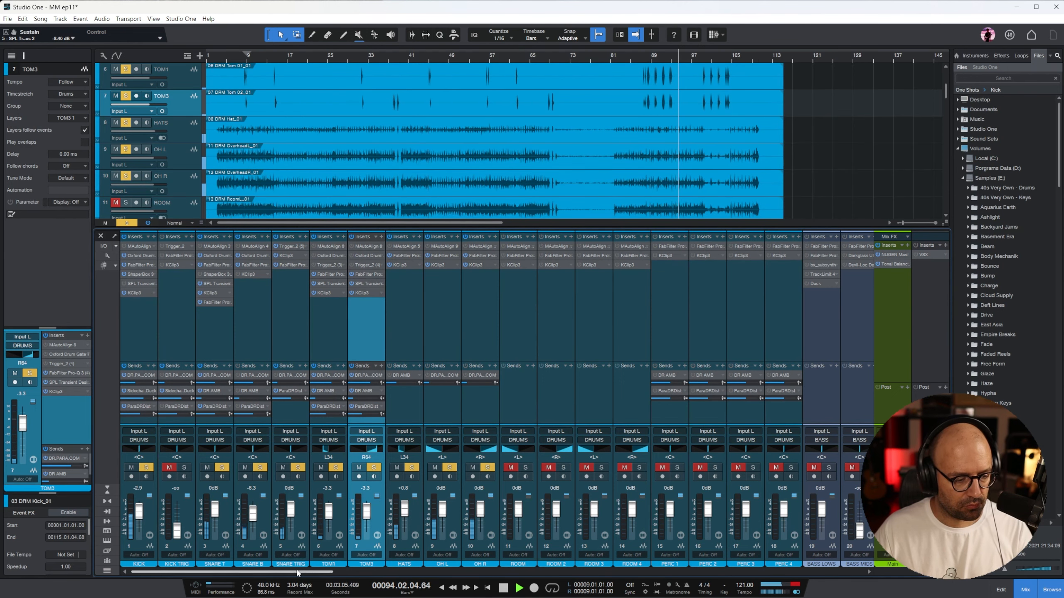
pyautogui.hscroll(4, 405, 577)
pyautogui.press('space')
pyautogui.click(359, 340)
pyautogui.keyDown('ctrl'); pyautogui.click(422, 311); pyautogui.keyUp('ctrl')
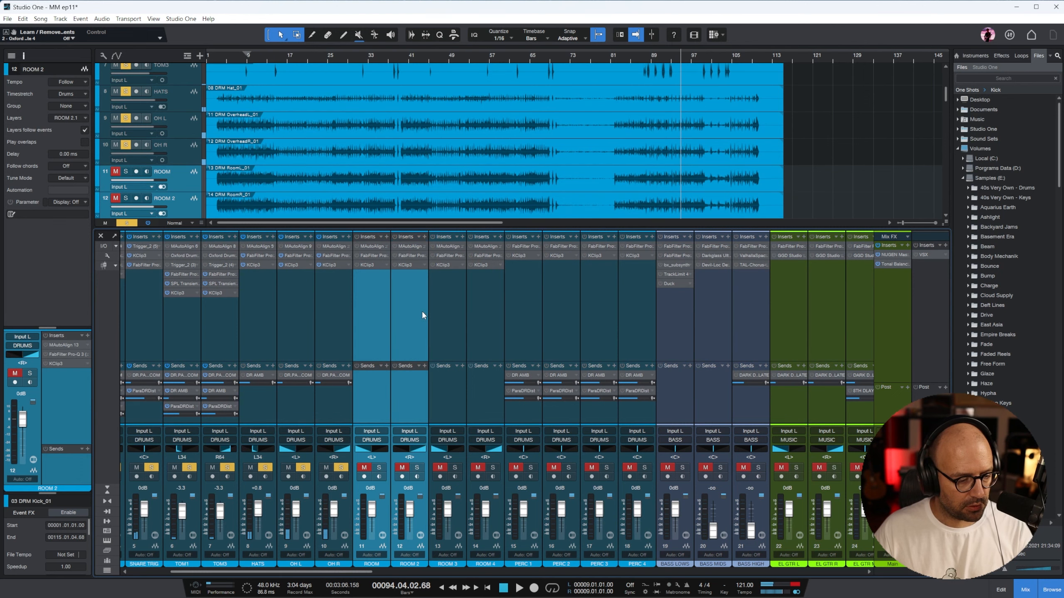
pyautogui.press('s')
pyautogui.press('space')
pyautogui.moveTo(373, 511); pyautogui.dragTo(373, 522)
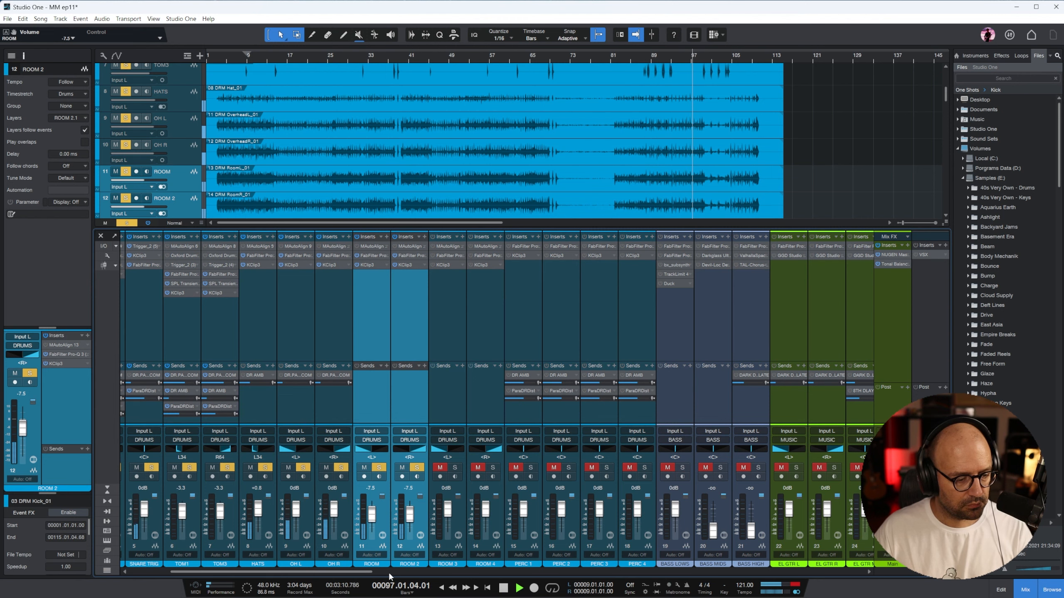
# Step: Unmute and solo ROOM 3 and ROOM 4 with their inserts enabled and lower both channels to -9.7 dB
pyautogui.moveTo(368, 572); pyautogui.dragTo(400, 572)
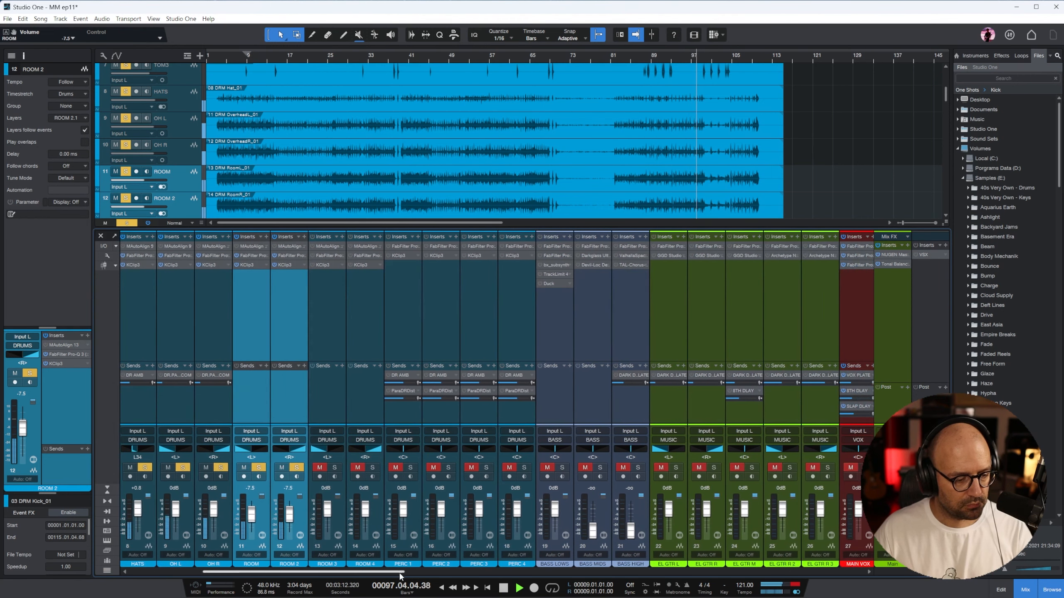
pyautogui.click(326, 331)
pyautogui.keyDown('shift'); pyautogui.click(370, 329); pyautogui.keyUp('shift')
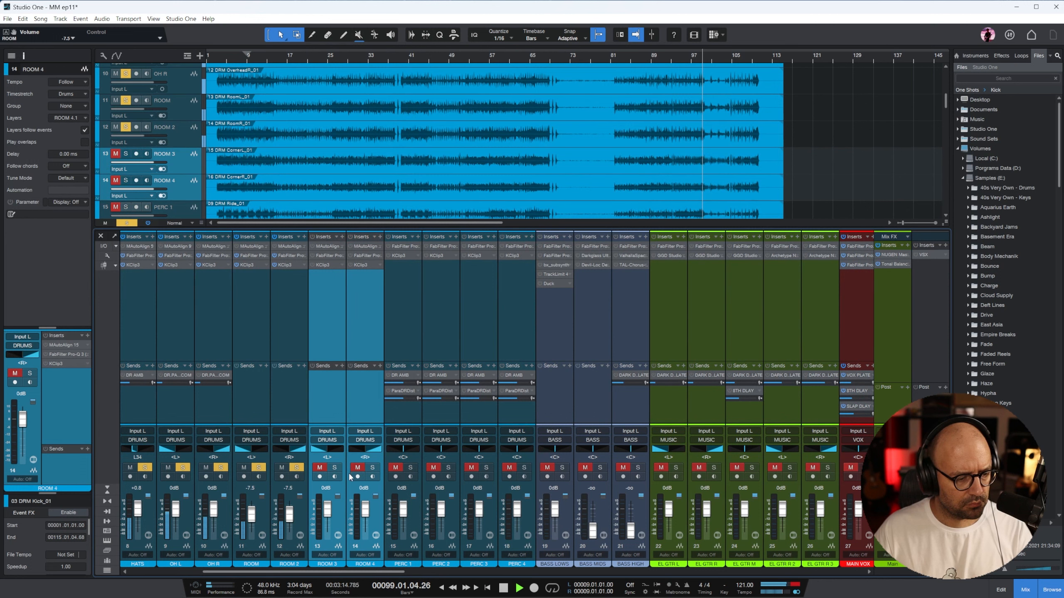
pyautogui.click(334, 468)
pyautogui.moveTo(337, 590); pyautogui.dragTo(337, 597)
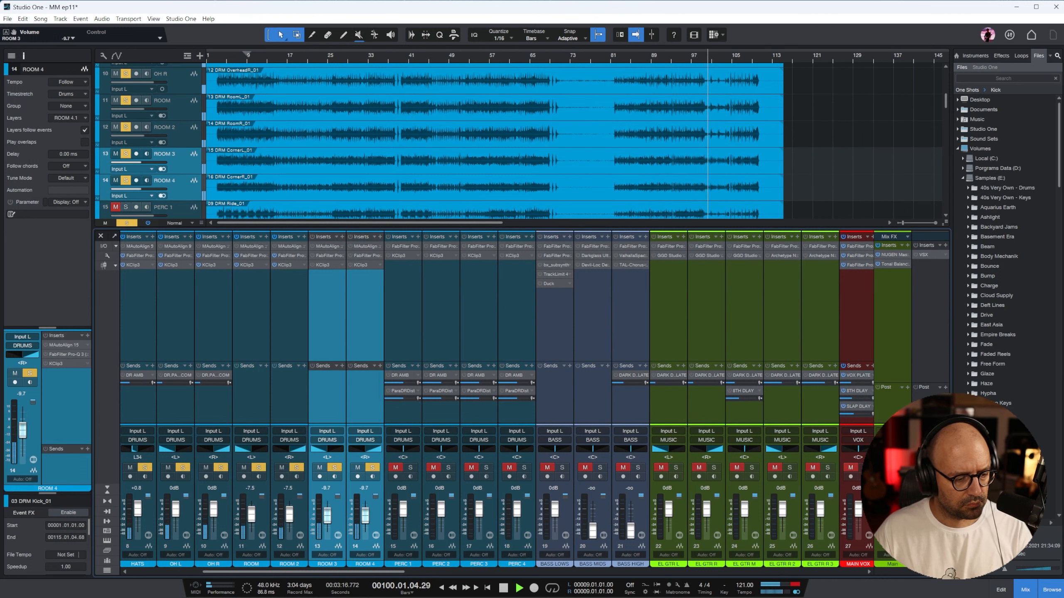
pyautogui.click(334, 309)
# Step: Isolate the ride on PERC 1 by clearing the other drum solos and soloing only that track
pyautogui.moveTo(391, 572); pyautogui.dragTo(410, 573)
pyautogui.scroll(-2, 382, 135)
pyautogui.scroll(-1, 384, 136)
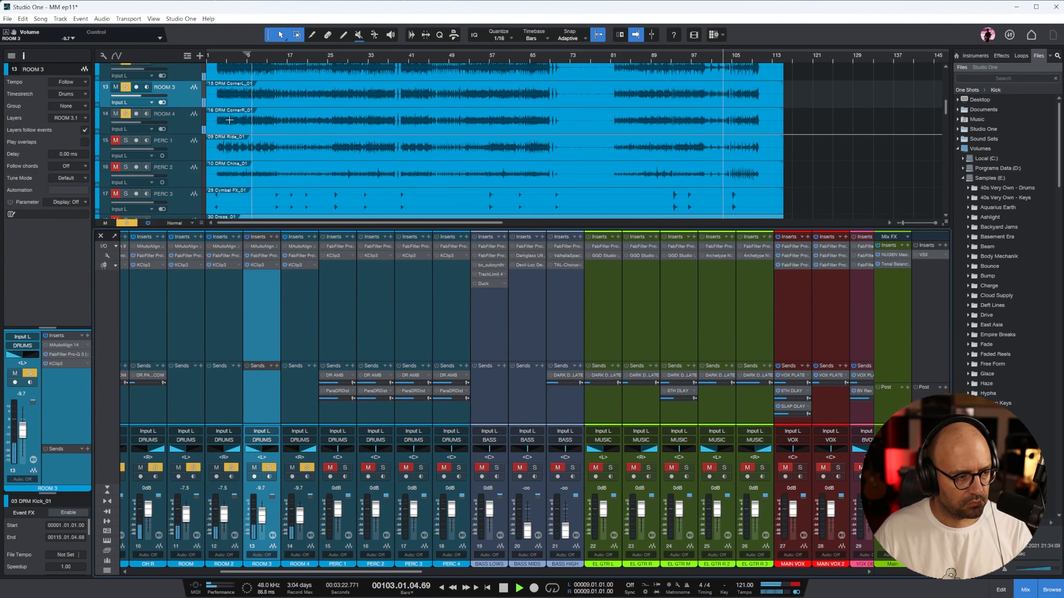
pyautogui.click(184, 147)
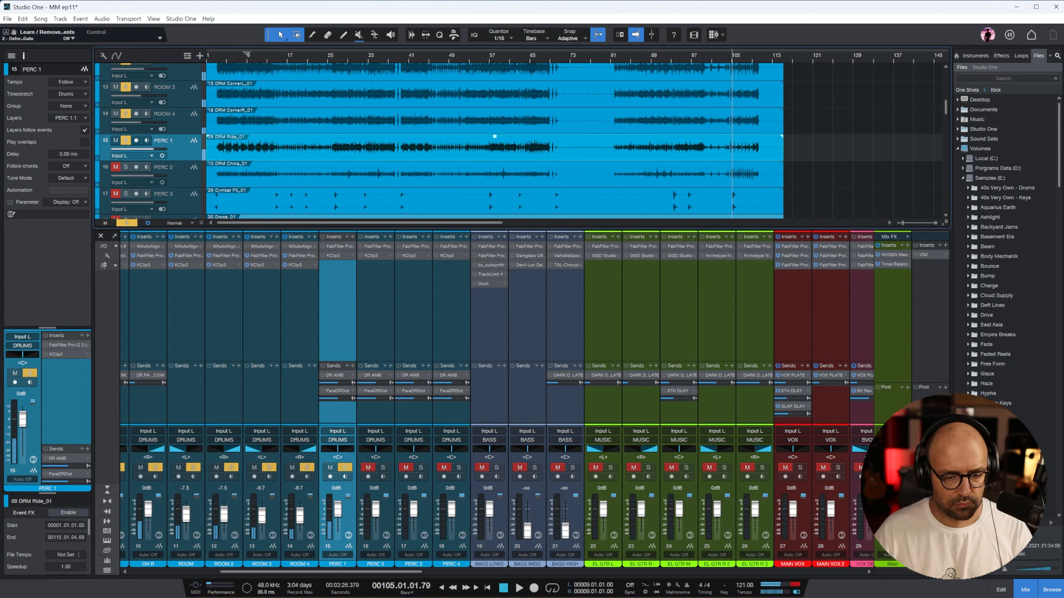
pyautogui.hotkey('shift', 's')
pyautogui.press('s')
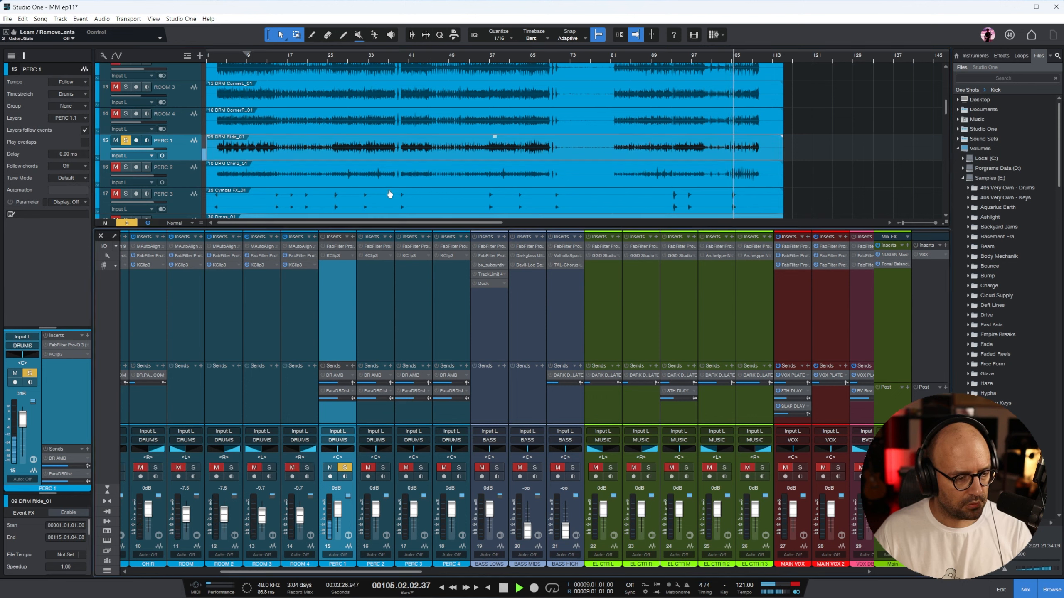
# Step: Solo PERC 2 alongside PERC 1 and pan PERC 1 to R93
pyautogui.moveTo(323, 454); pyautogui.dragTo(353, 455)
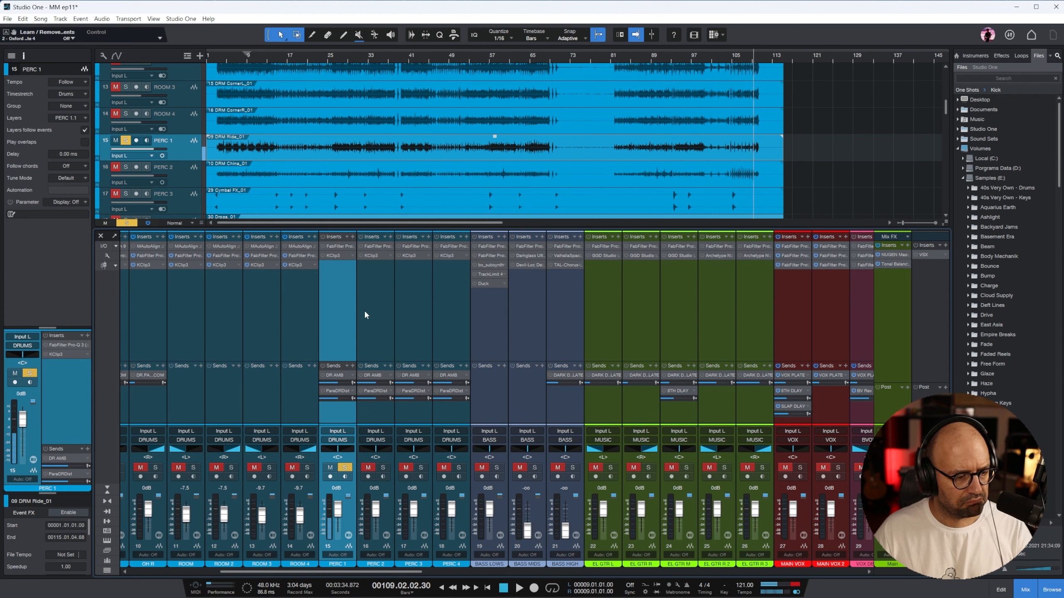
pyautogui.click(126, 168)
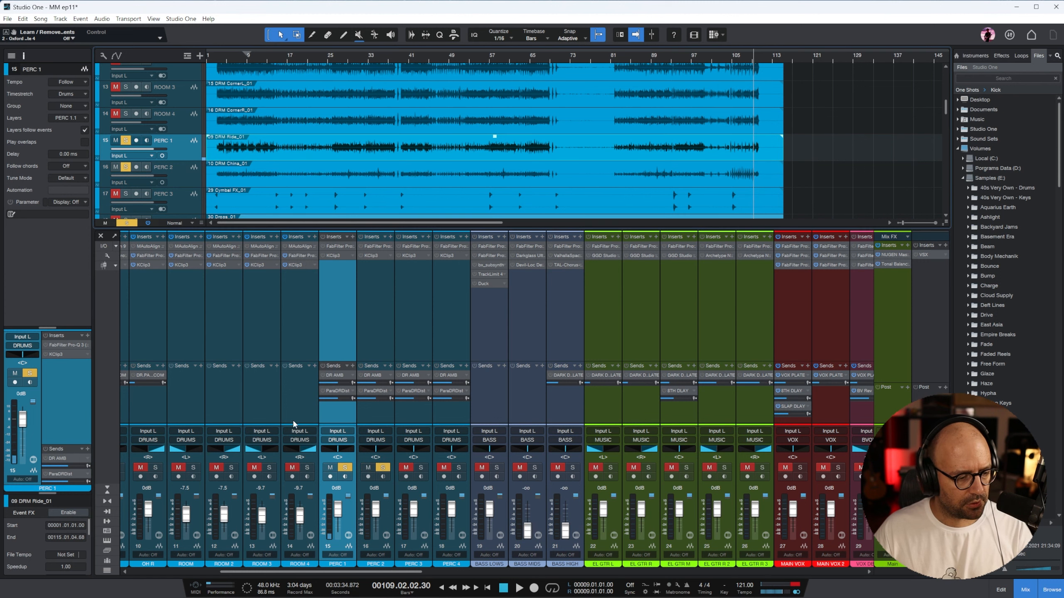
pyautogui.moveTo(335, 454); pyautogui.dragTo(352, 458)
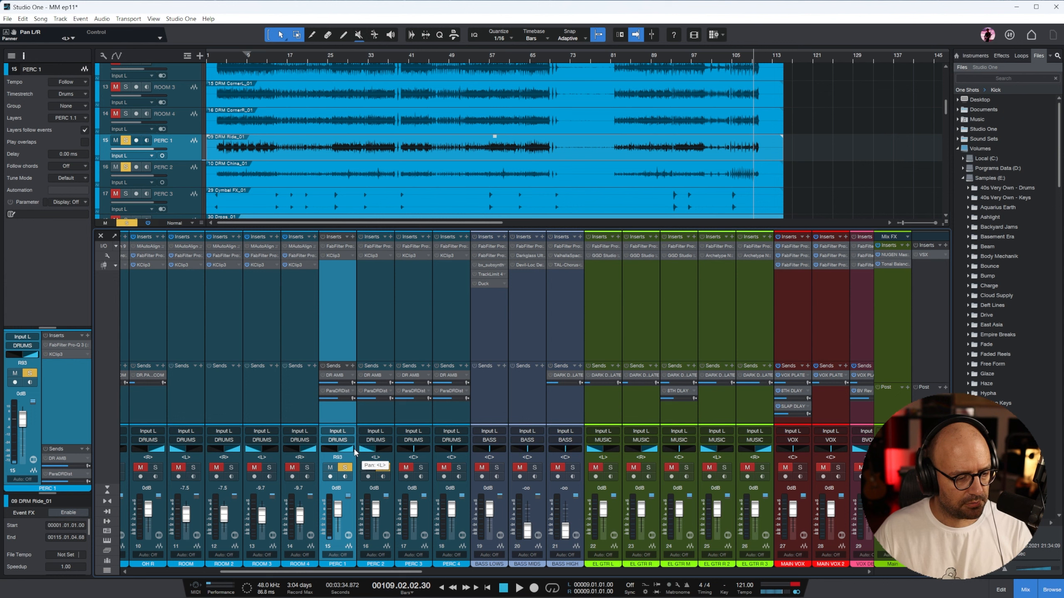
# Step: Pan PERC 2 to L56, play from around bar 106 and lower its level to about -5 dB
pyautogui.click(738, 61)
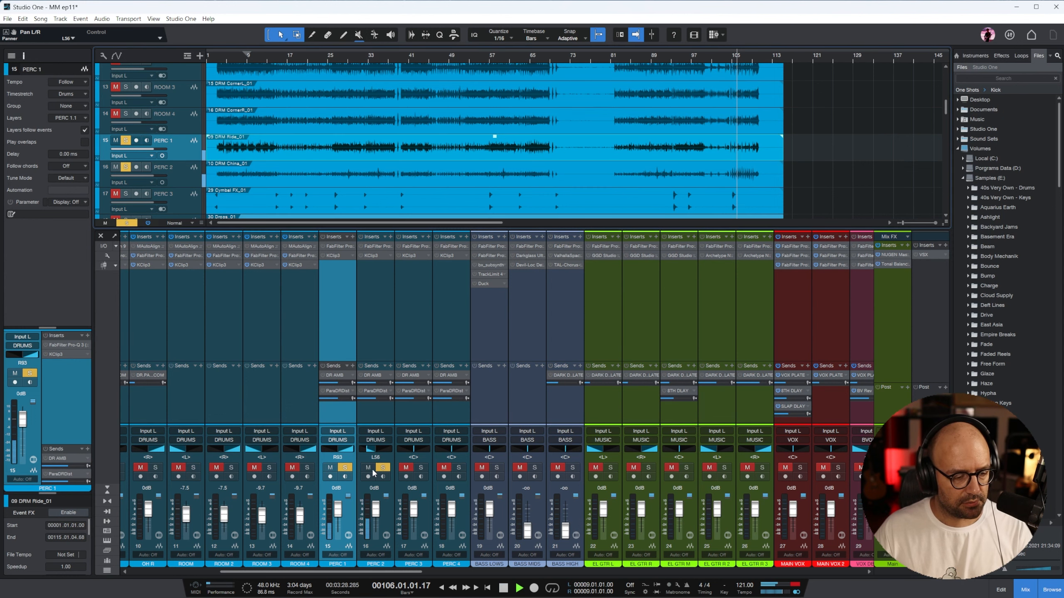
pyautogui.moveTo(375, 512); pyautogui.dragTo(375, 514)
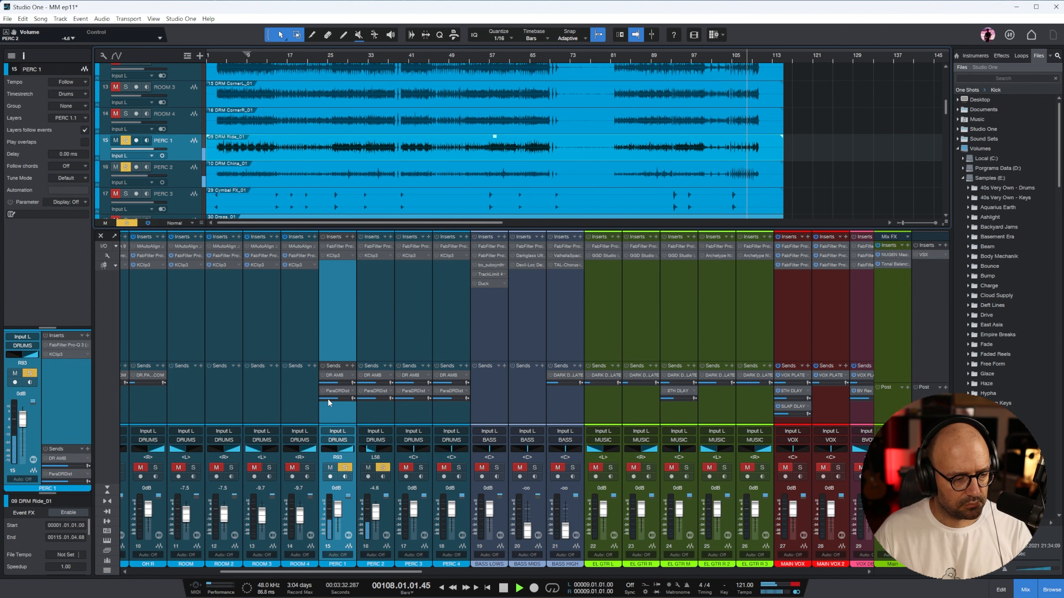
# Step: Toggle the first insert across PERC 1 to PERC 4, clear the mute on PERC 3 and solo it
pyautogui.keyDown('shift'); pyautogui.click(440, 321); pyautogui.keyUp('shift')
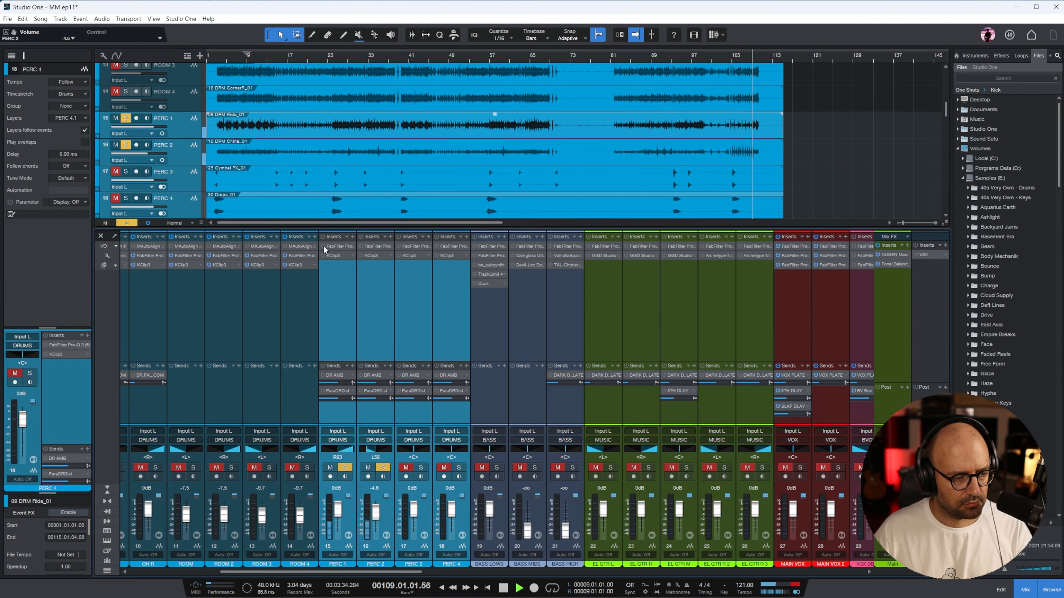
pyautogui.click(323, 248)
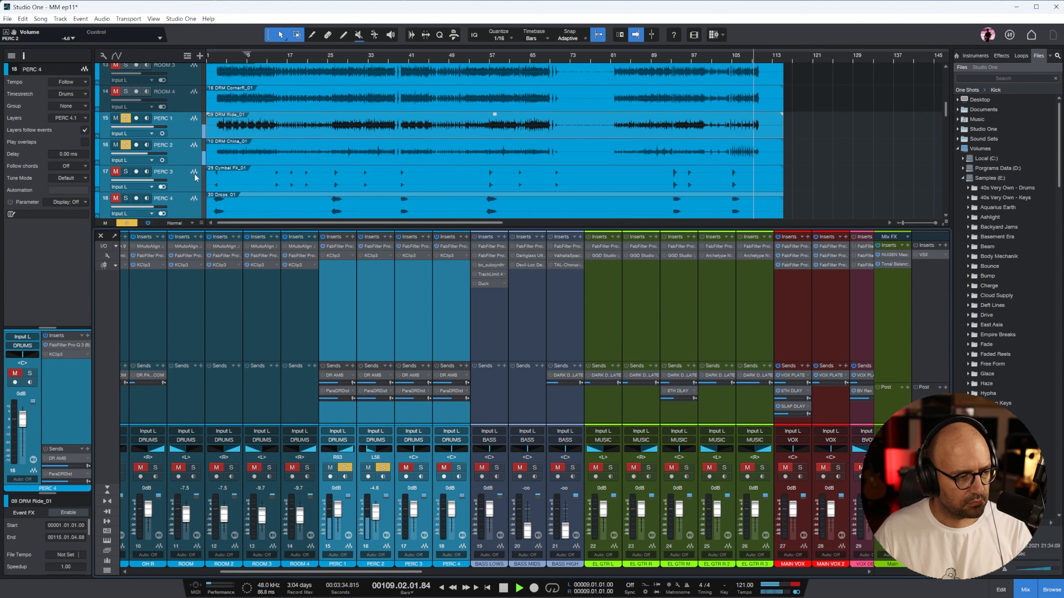
pyautogui.click(401, 302)
pyautogui.click(421, 467)
pyautogui.click(406, 467)
pyautogui.press('space')
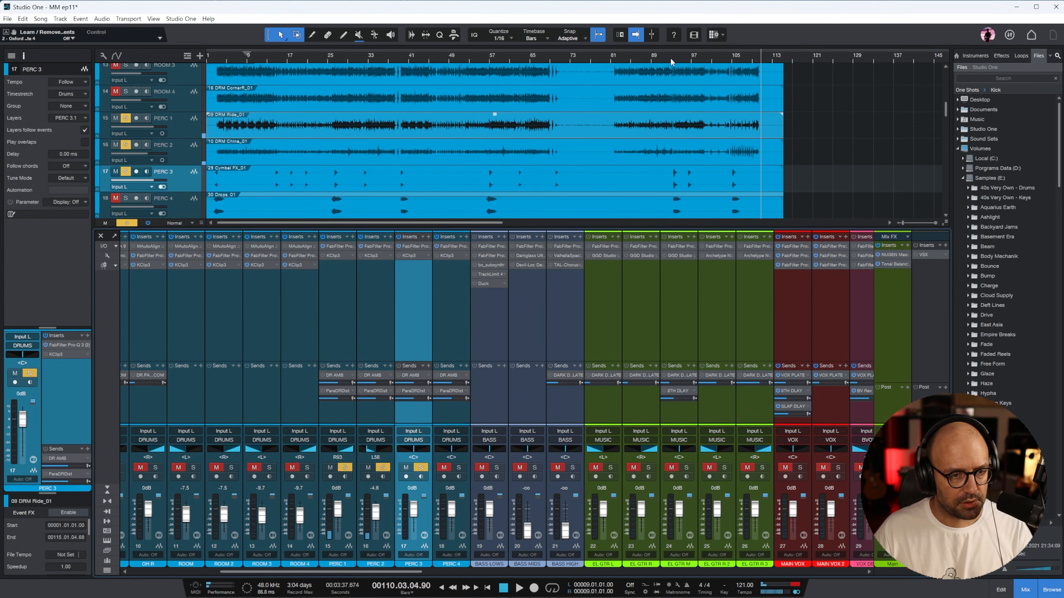
# Step: Audition the cymbal effects on PERC 3 from bar 93 and lower its level to -20.8 dB
pyautogui.press('e')
pyautogui.press('e')
pyautogui.press('e')
pyautogui.press('w')
pyautogui.press('w')
pyautogui.click(581, 58)
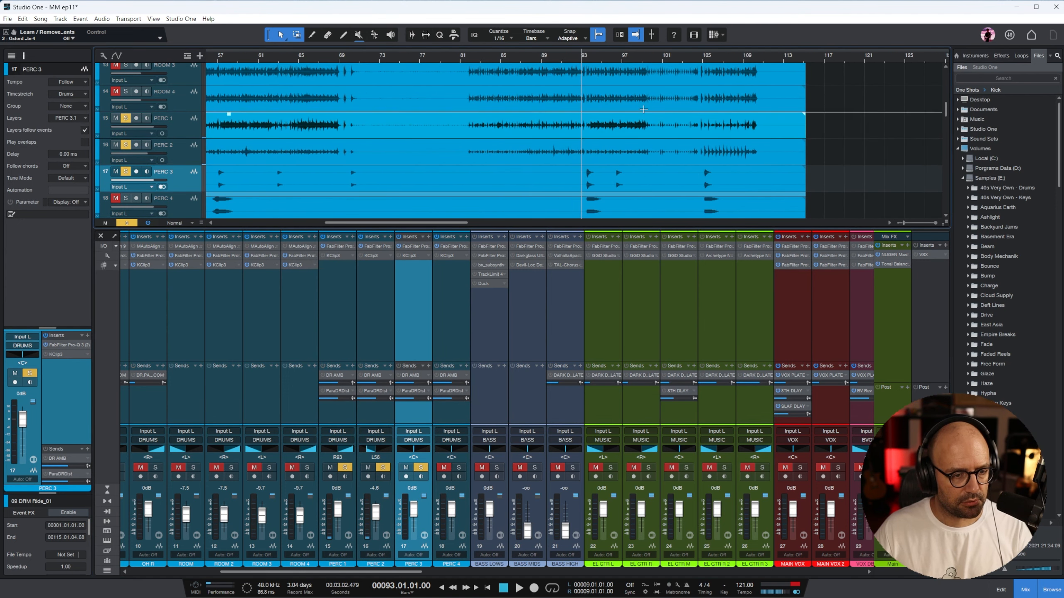
pyautogui.press('space')
pyautogui.press('e')
pyautogui.press('e')
pyautogui.moveTo(414, 510); pyautogui.dragTo(415, 520)
pyautogui.press('space')
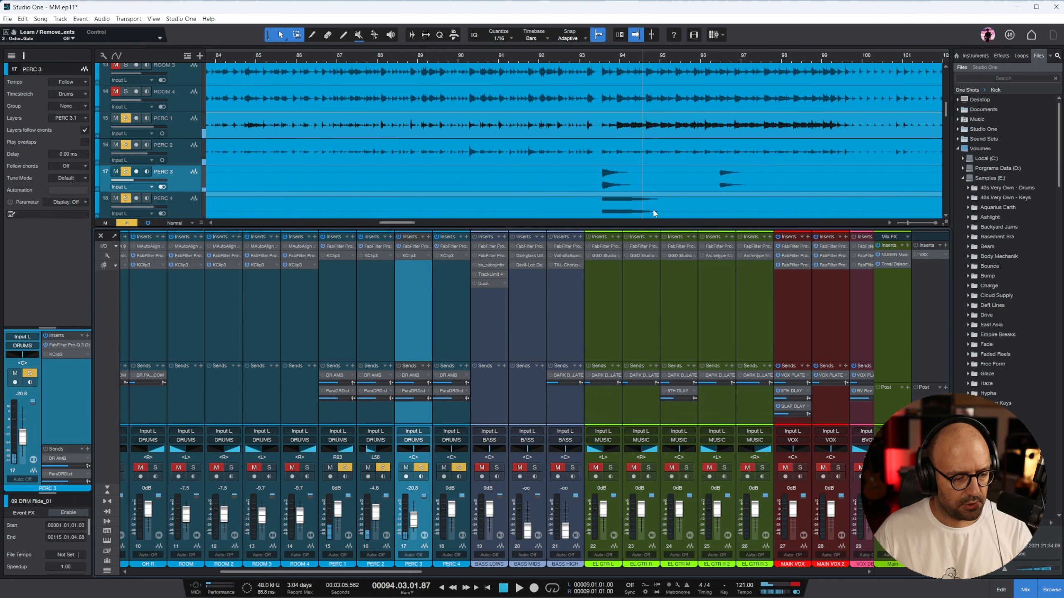
# Step: Solo PERC 4 alongside the other percussion, play the passage at bar 93 and lower its level to -5.0 dB
pyautogui.press('w')
pyautogui.scroll(-2, 617, 62)
pyautogui.press('space')
pyautogui.press('w')
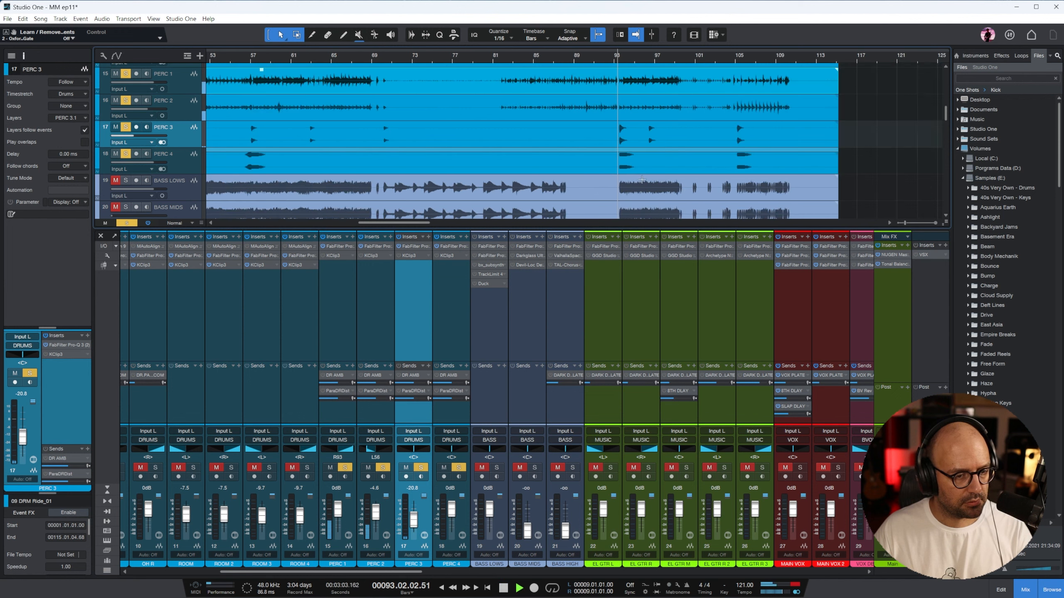
pyautogui.moveTo(451, 512); pyautogui.dragTo(452, 516)
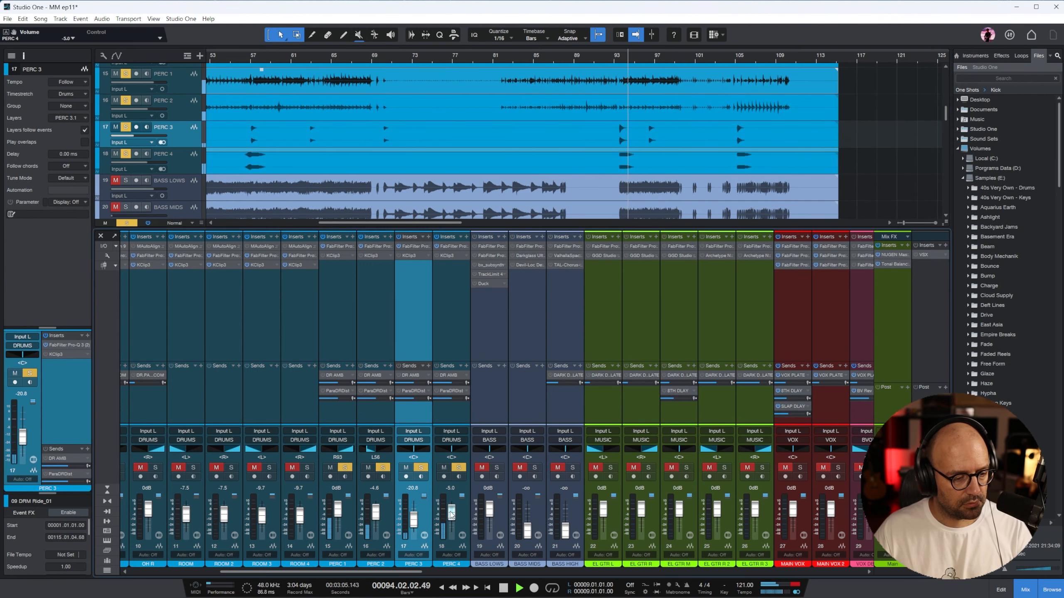
pyautogui.press('space')
pyautogui.click(453, 320)
# Step: Audition the drop hit around bar 26 and set PERC 4's level to -4.6 dB
pyautogui.press('w')
pyautogui.press('w')
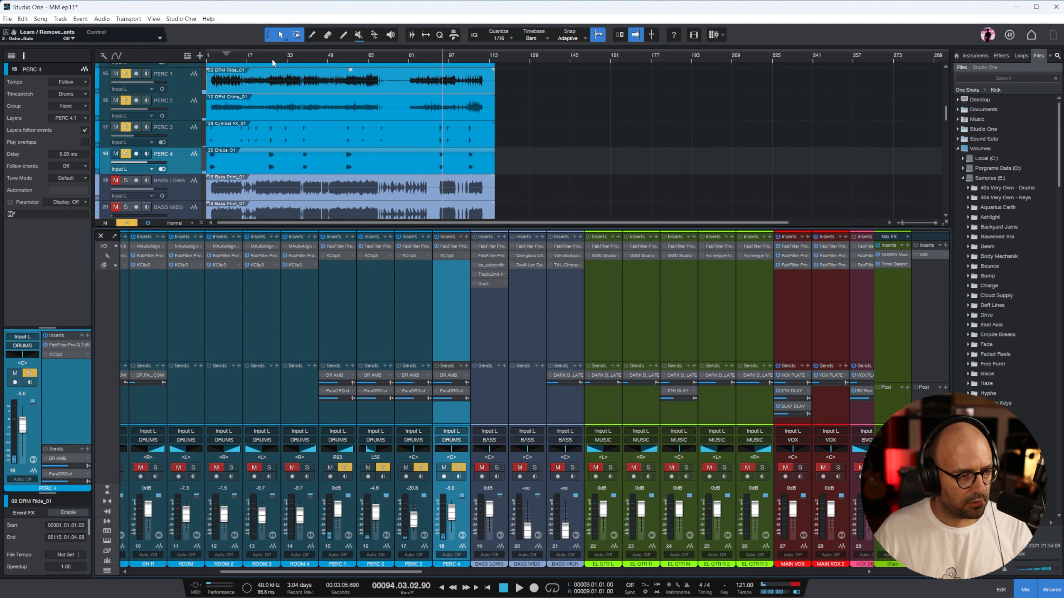
pyautogui.click(272, 60)
pyautogui.press('e')
pyautogui.press('e')
pyautogui.press('e')
pyautogui.click(253, 58)
pyautogui.press('e')
pyautogui.press('e')
pyautogui.press('e')
pyautogui.press('space')
pyautogui.press('w')
pyautogui.scroll(-2, 452, 514)
pyautogui.click(437, 255)
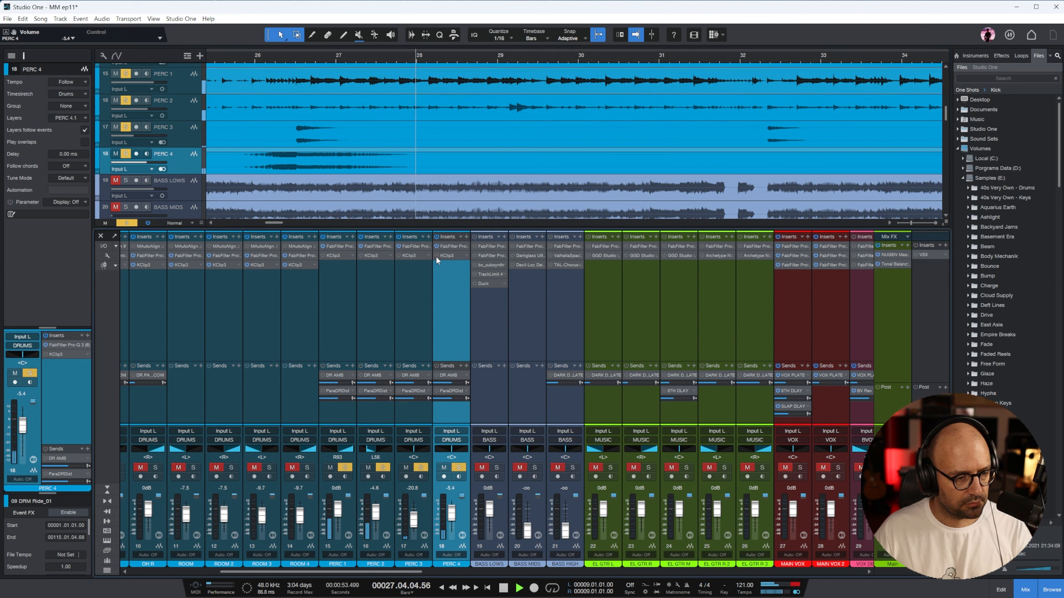
pyautogui.press('w')
pyautogui.click(330, 58)
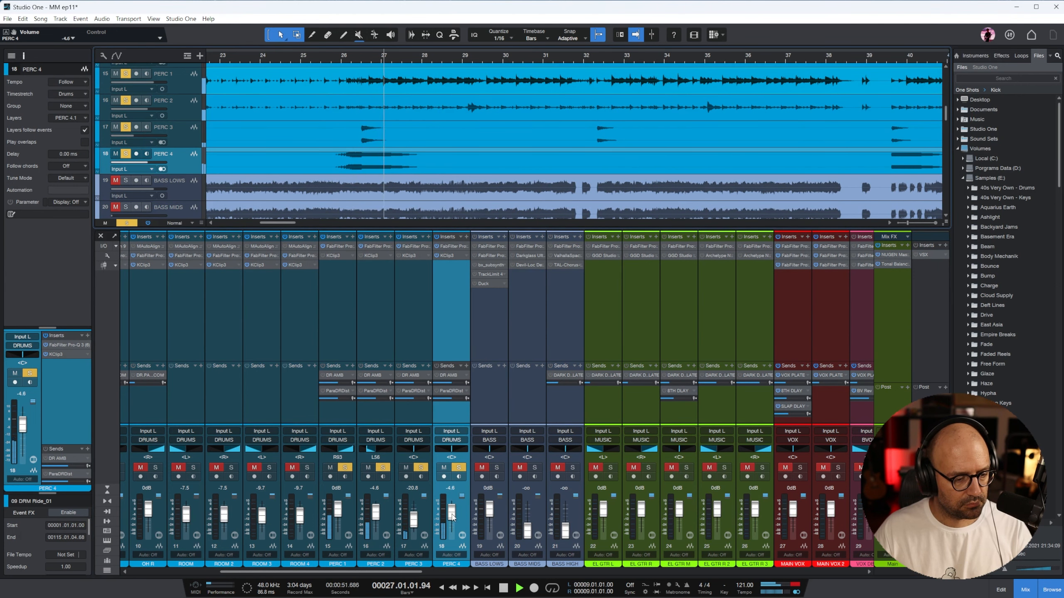
pyautogui.press('z')
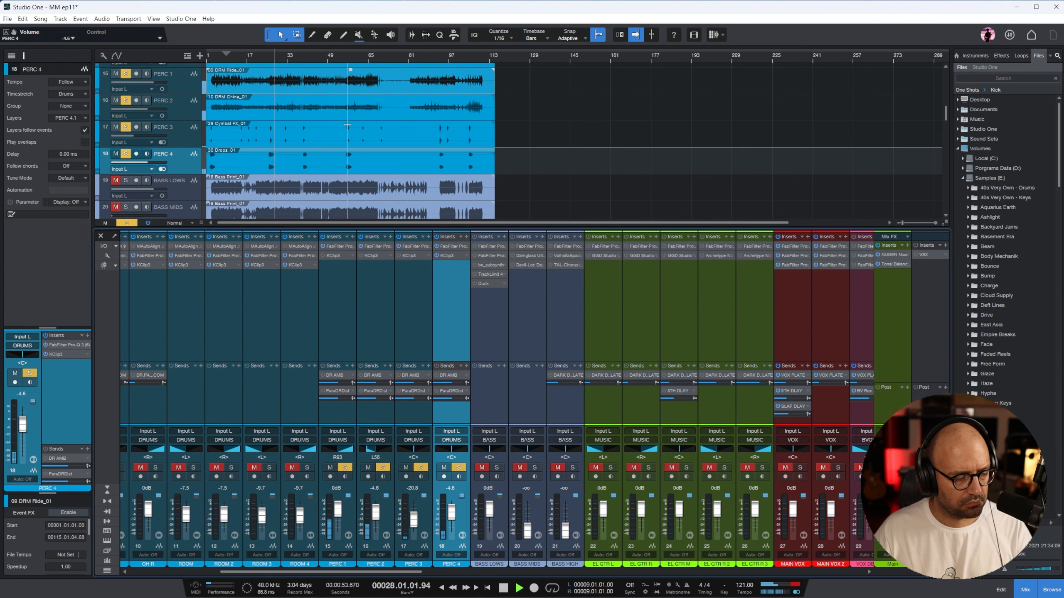
# Step: Select every drum channel from KICK to ROOM 4, solo them all and play the full kit
pyautogui.click(312, 343)
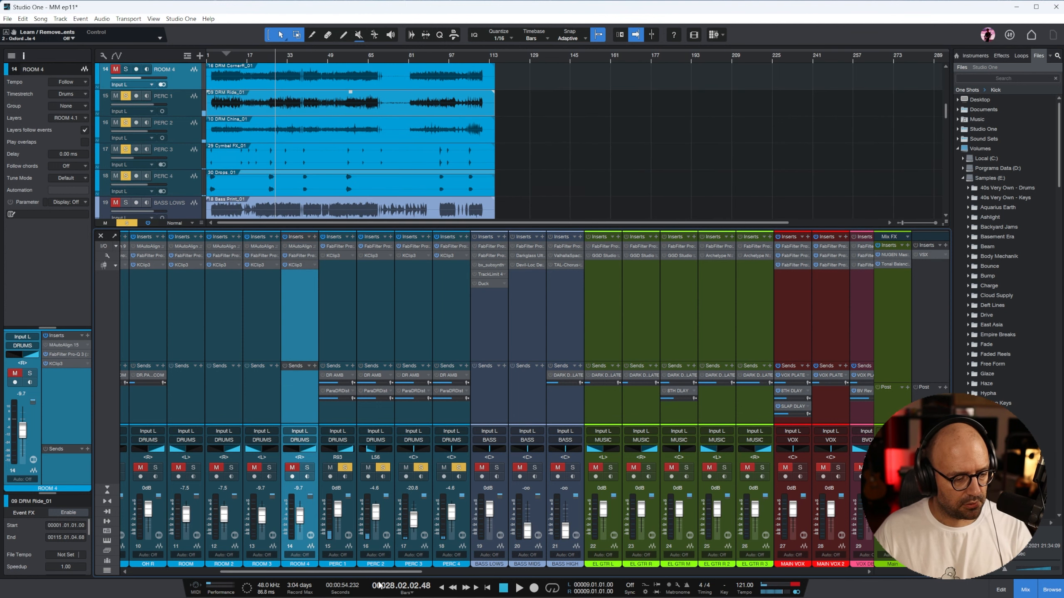
pyautogui.hscroll(-5, 377, 572)
pyautogui.keyDown('shift'); pyautogui.click(136, 327); pyautogui.keyUp('shift')
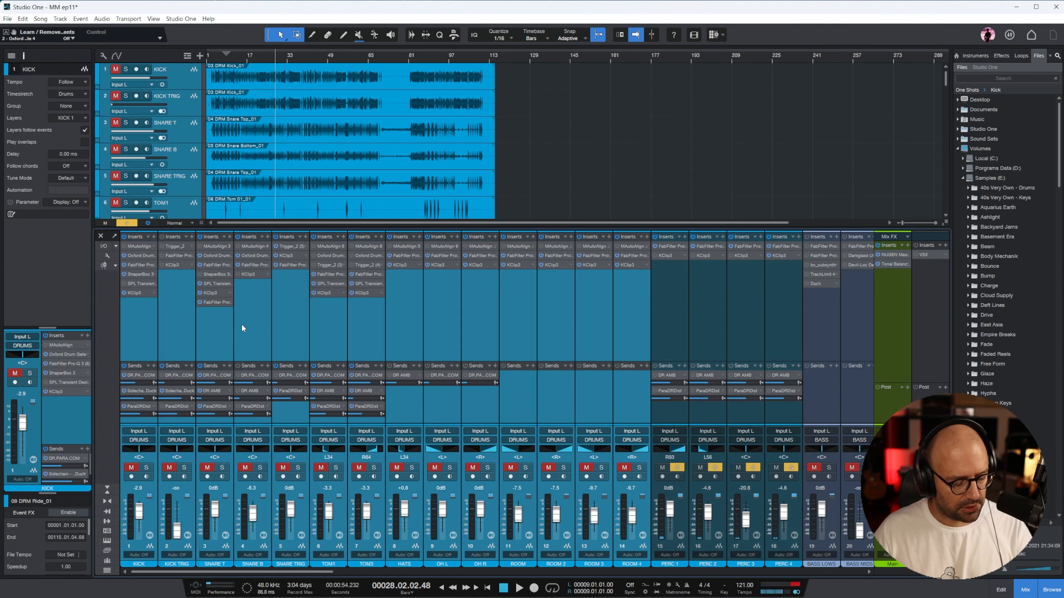
pyautogui.press('s')
pyautogui.press('space')
pyautogui.press('w')
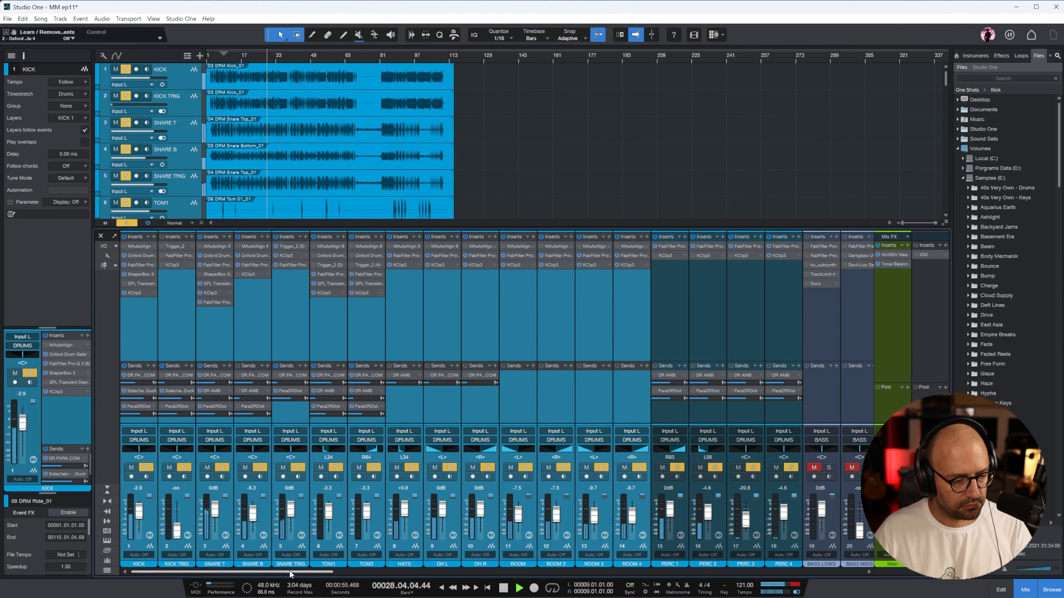
# Step: Enable the dbx160 compressor on the DRUMS bus and set its dry/wet mix to 51%
pyautogui.moveTo(293, 572); pyautogui.dragTo(829, 572)
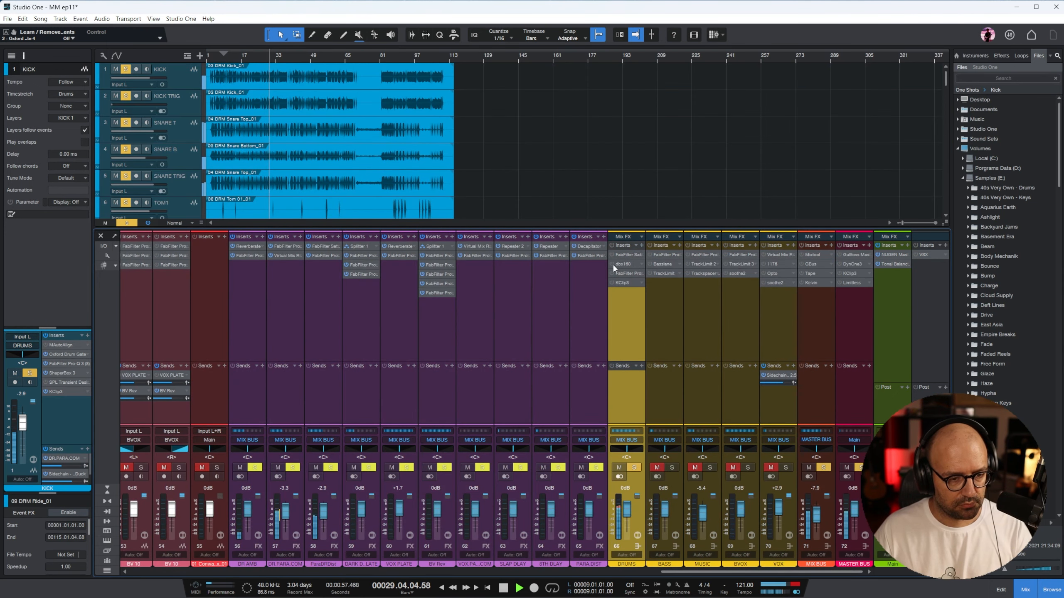
pyautogui.click(624, 264)
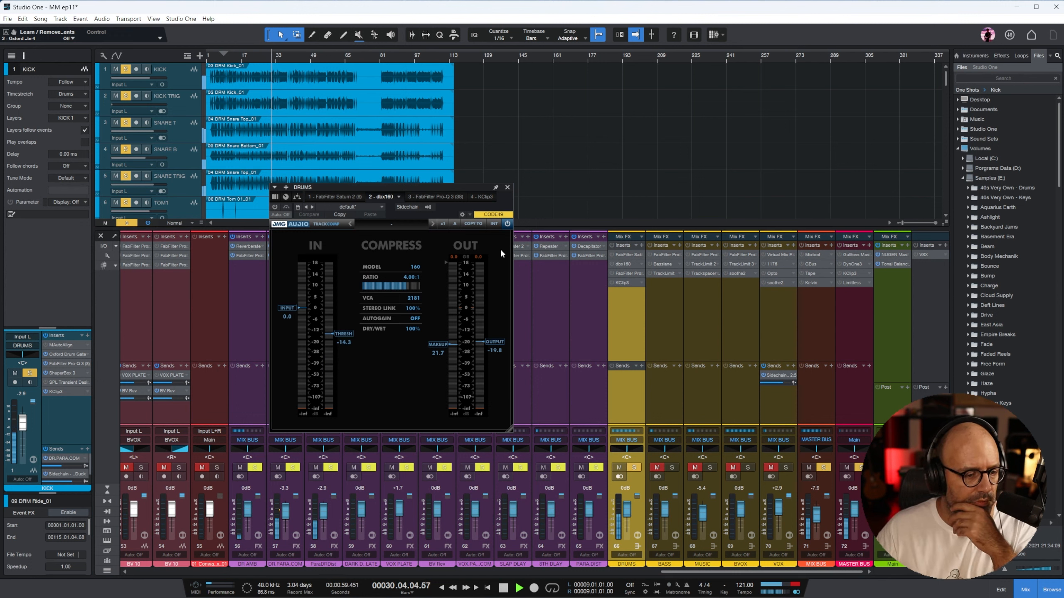
pyautogui.moveTo(411, 330); pyautogui.dragTo(409, 364)
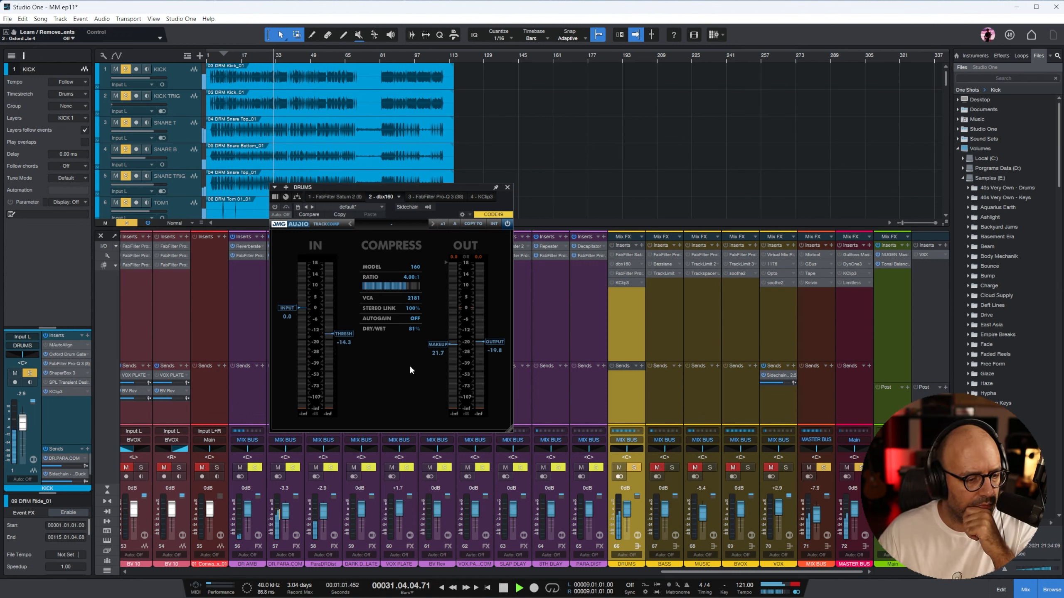
pyautogui.click(276, 207)
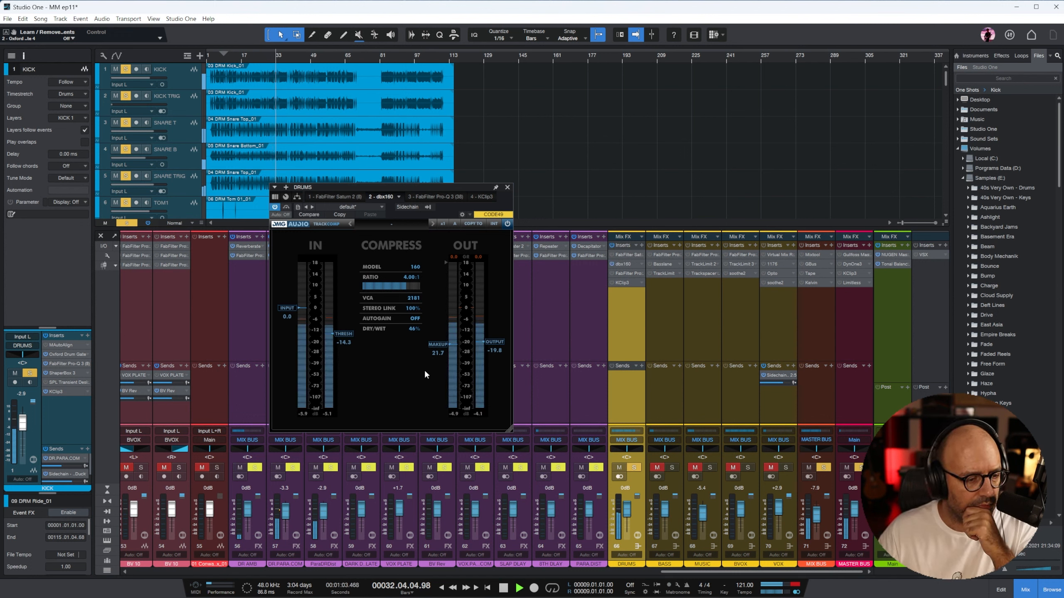
pyautogui.moveTo(415, 330); pyautogui.dragTo(419, 321)
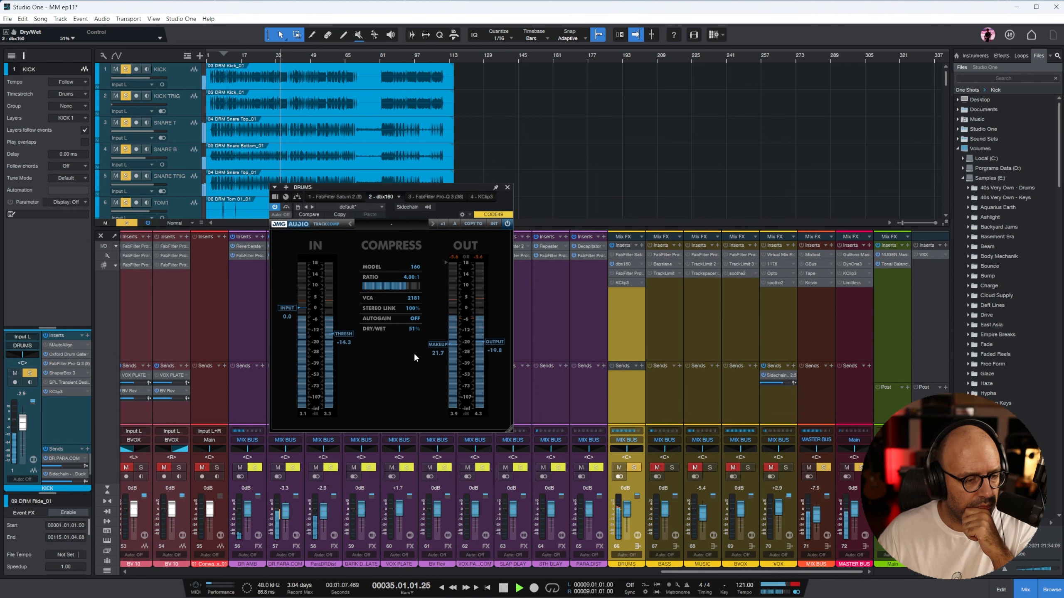
pyautogui.click(286, 208)
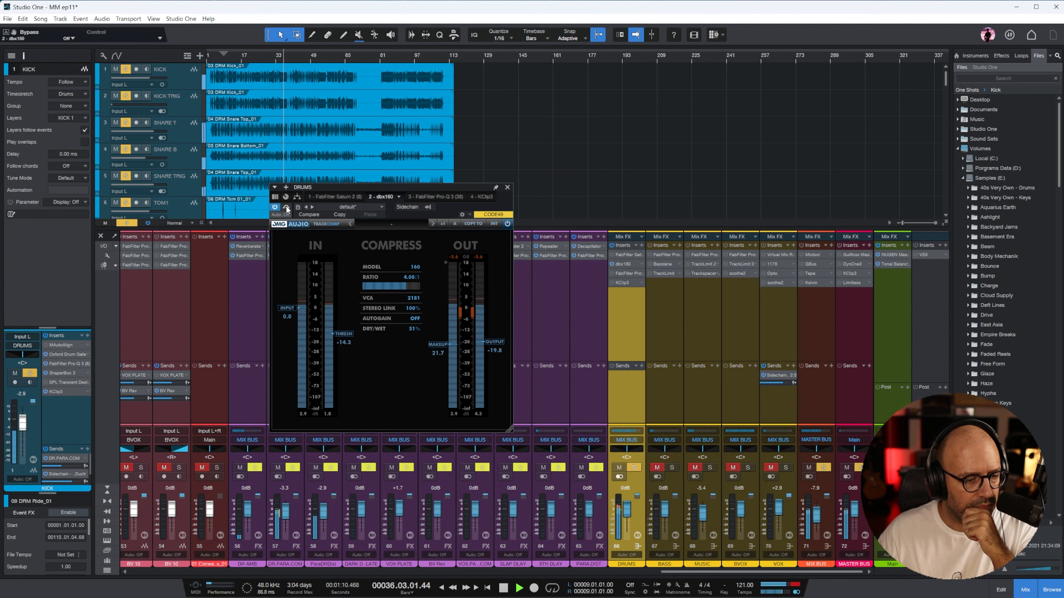
pyautogui.click(507, 188)
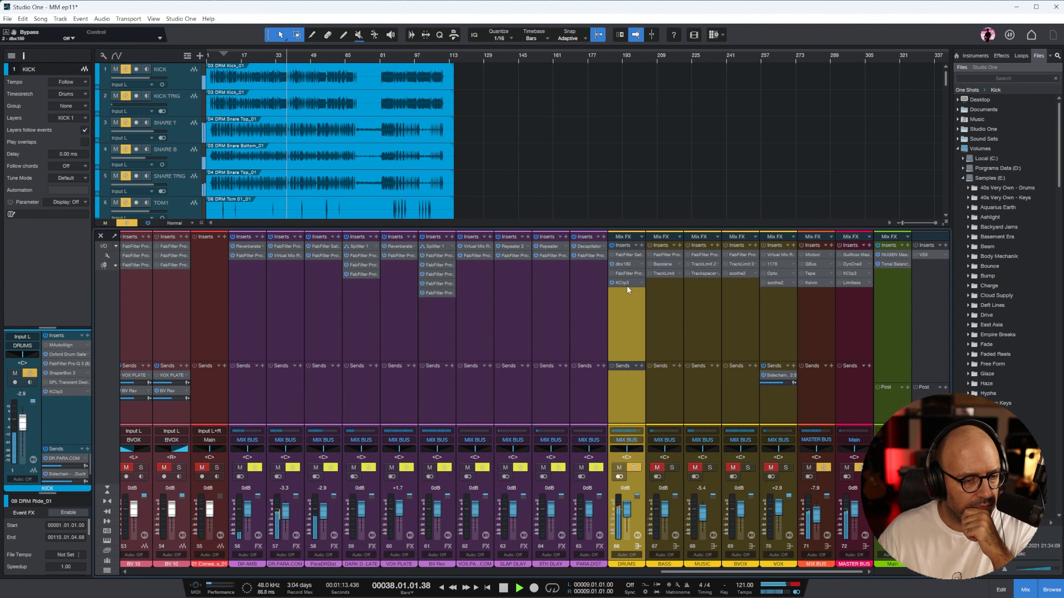
# Step: Link input and output gain in the DRUMS bus KClip 3 and set the input to -2.3 dB
pyautogui.click(623, 283)
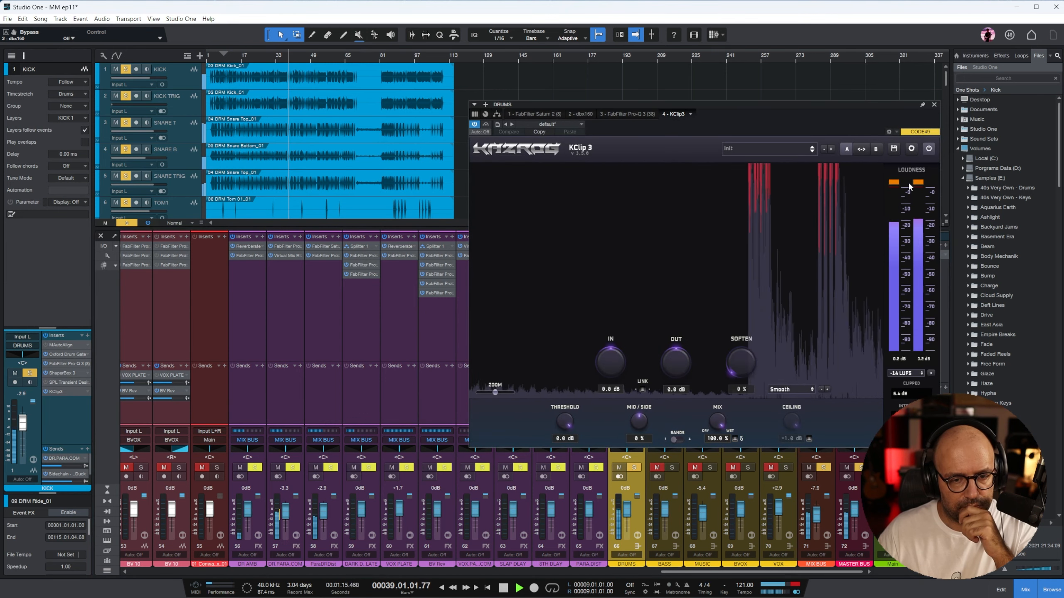
pyautogui.click(642, 390)
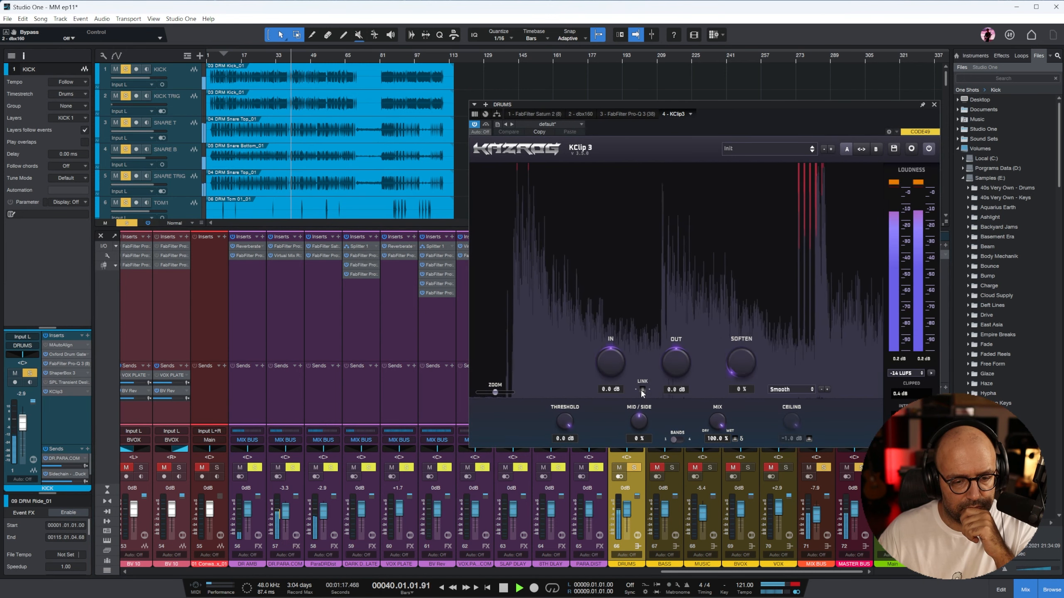
pyautogui.moveTo(611, 368); pyautogui.dragTo(612, 390)
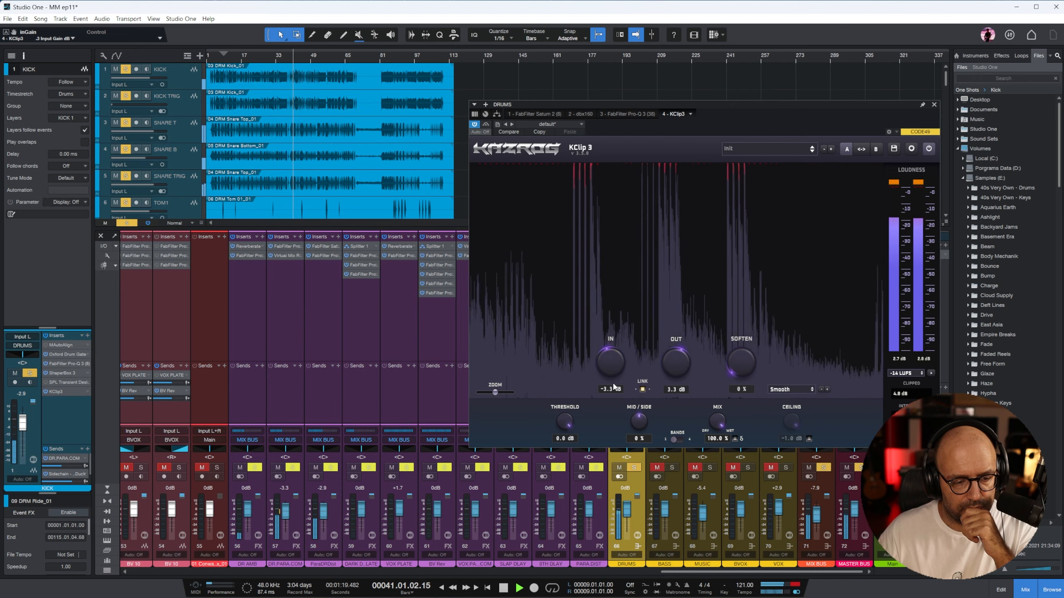
pyautogui.moveTo(614, 368); pyautogui.dragTo(615, 361)
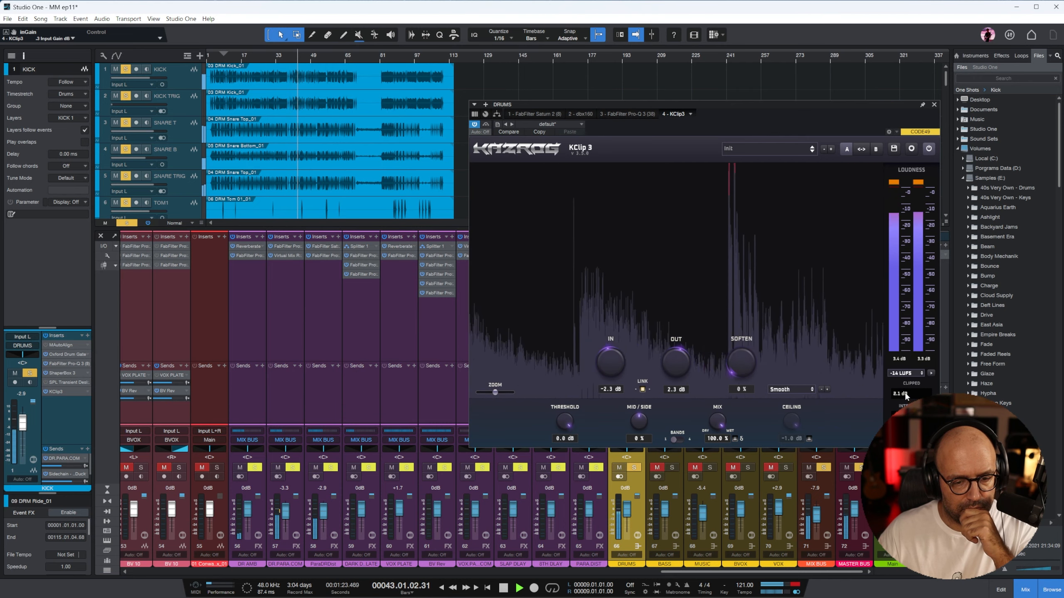
pyautogui.click(935, 105)
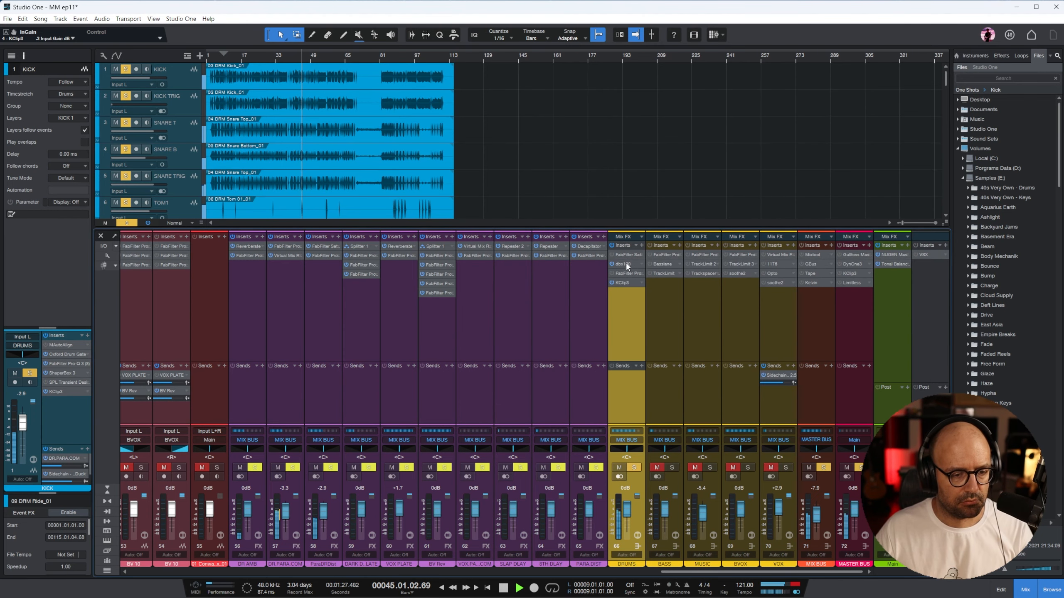
# Step: In the DRUMS bus Pro-Q 3, dip about 2.1 dB near 117 Hz, raise the low cut's resonance and boost about 5.2 dB near 40 Hz
pyautogui.click(628, 273)
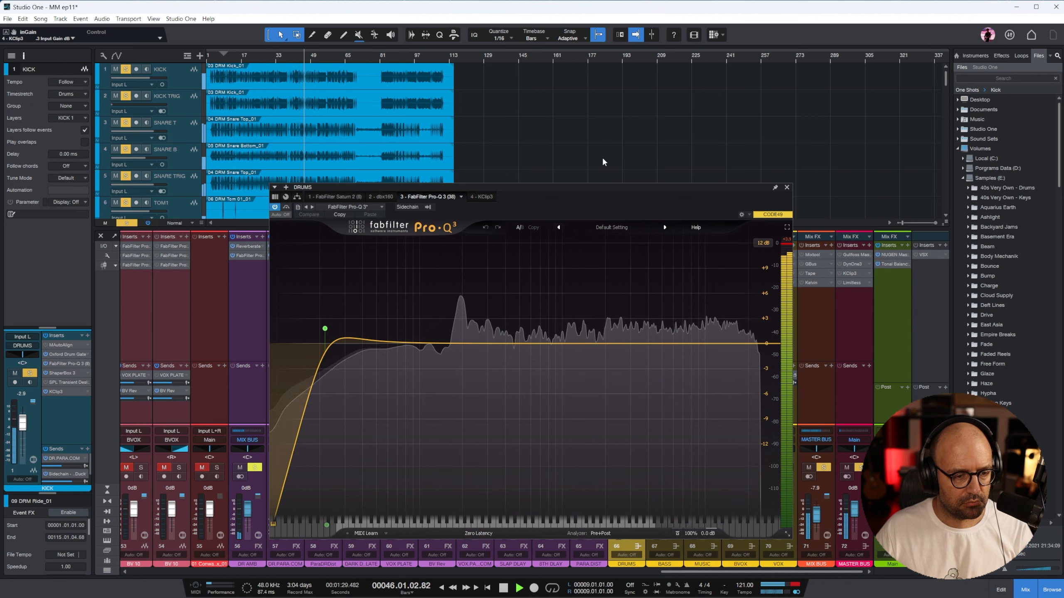
pyautogui.moveTo(430, 342); pyautogui.dragTo(429, 361)
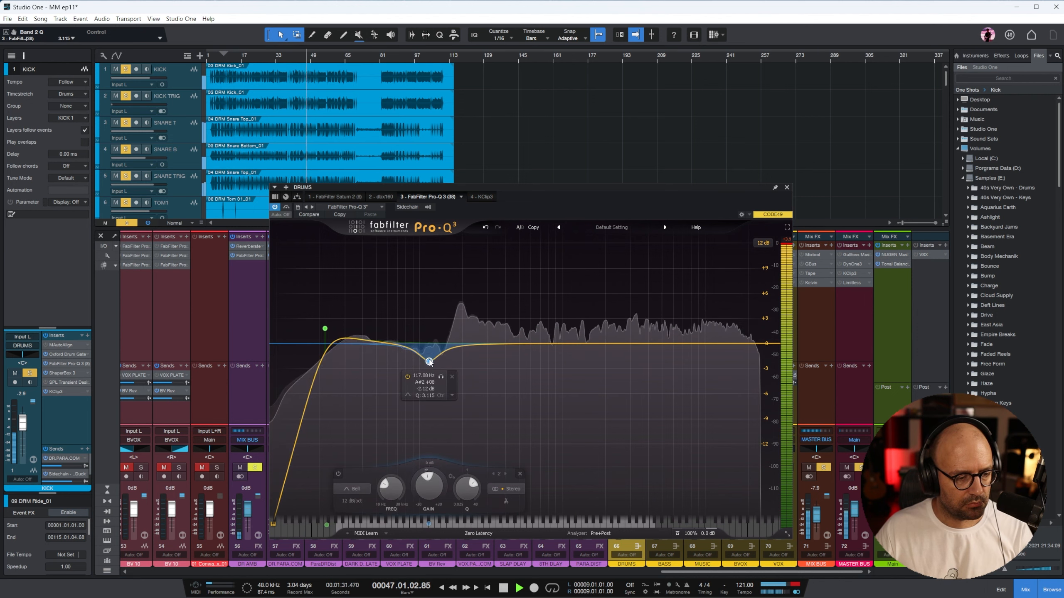
pyautogui.moveTo(330, 333); pyautogui.dragTo(325, 307)
pyautogui.moveTo(366, 336); pyautogui.dragTo(363, 301)
pyautogui.scroll(5, 365, 316)
pyautogui.scroll(8, 364, 303)
pyautogui.scroll(-4, 364, 303)
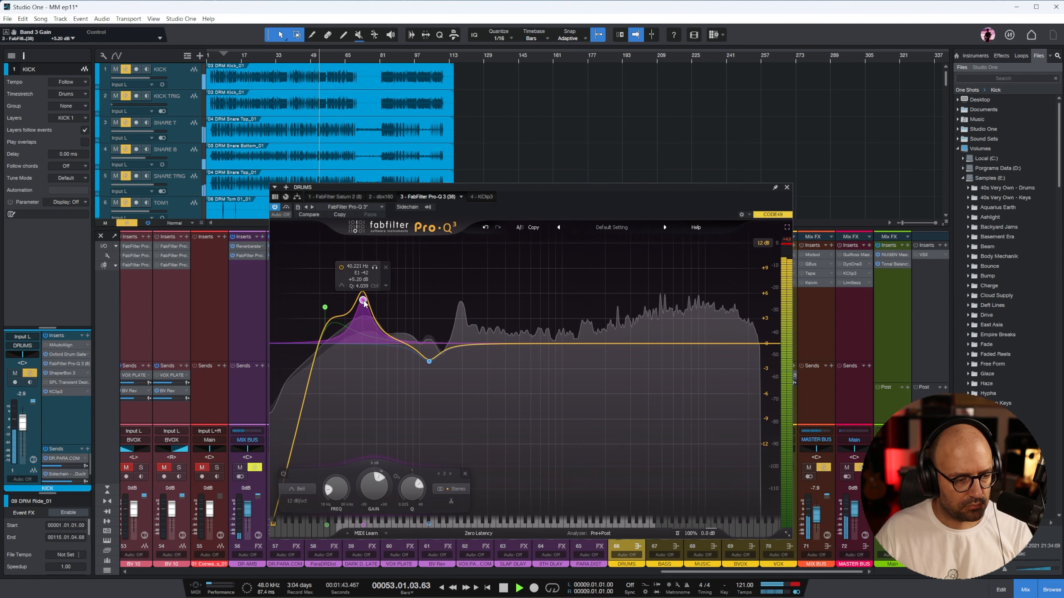
# Step: Shift the low-mid dip slightly higher and narrow it, and add another narrow cut of about 2.4 dB above it
pyautogui.moveTo(428, 363); pyautogui.dragTo(445, 368)
pyautogui.scroll(5, 439, 368)
pyautogui.moveTo(489, 342); pyautogui.dragTo(487, 365)
pyautogui.scroll(10, 489, 327)
pyautogui.scroll(-5, 487, 368)
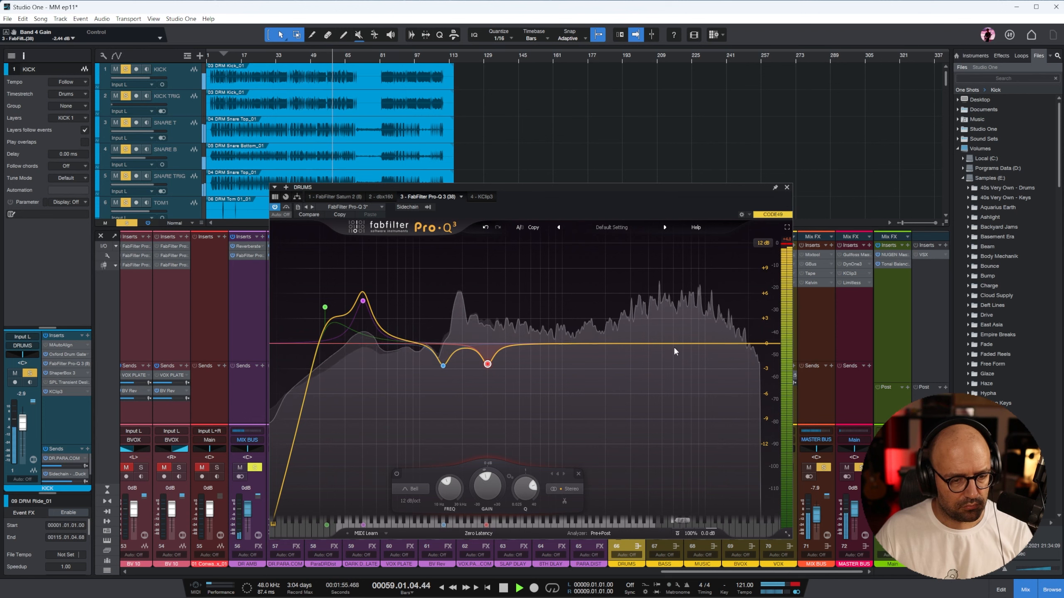
# Step: Add a broad cut of about 3 dB near 6 kHz and a gentle high-shelf boost above it
pyautogui.click(692, 344)
pyautogui.moveTo(691, 344); pyautogui.dragTo(672, 368)
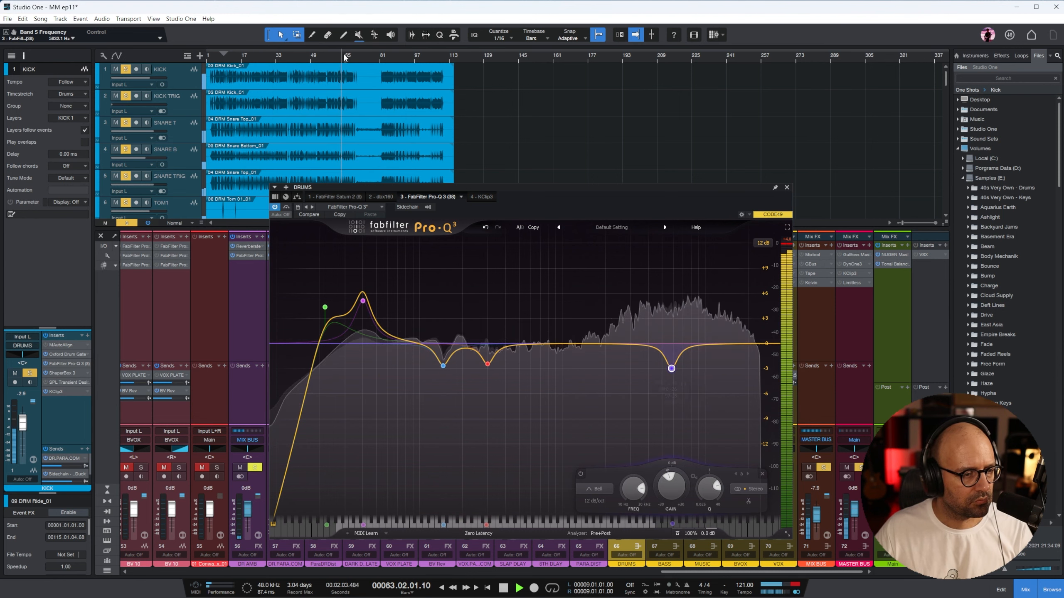
pyautogui.moveTo(770, 344); pyautogui.dragTo(724, 335)
pyautogui.scroll(-5, 672, 369)
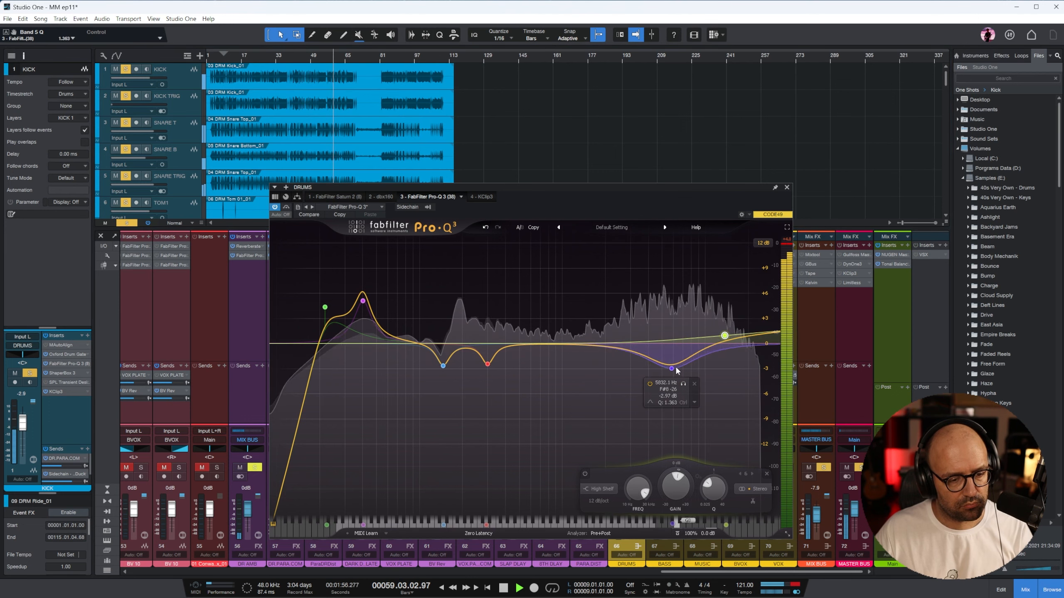
pyautogui.scroll(-3, 672, 371)
pyautogui.moveTo(672, 371); pyautogui.dragTo(676, 369)
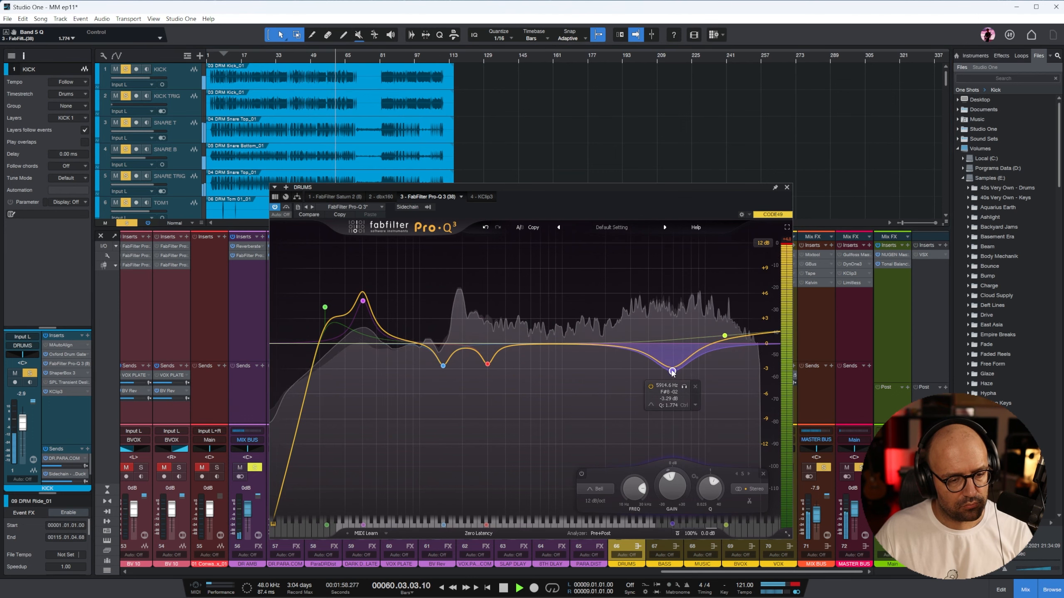
# Step: Add a cut of about 2.3 dB near 728 Hz and a wide boost of about 1.2 dB near 2.5 kHz
pyautogui.moveTo(545, 345); pyautogui.dragTo(542, 366)
pyautogui.scroll(7, 542, 332)
pyautogui.scroll(-4, 542, 366)
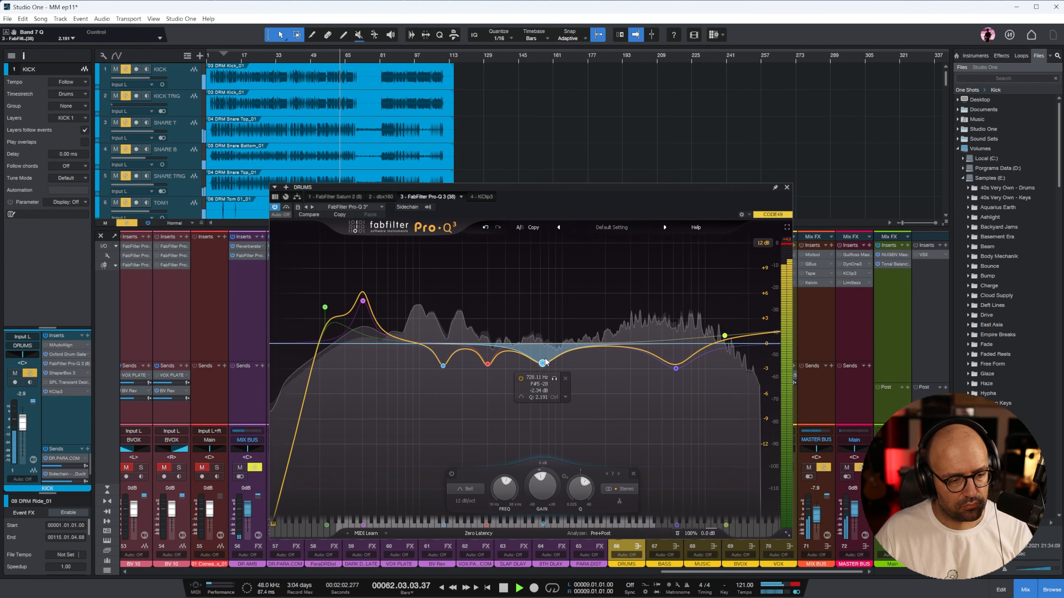
pyautogui.moveTo(608, 348); pyautogui.dragTo(616, 335)
pyautogui.scroll(-3, 607, 335)
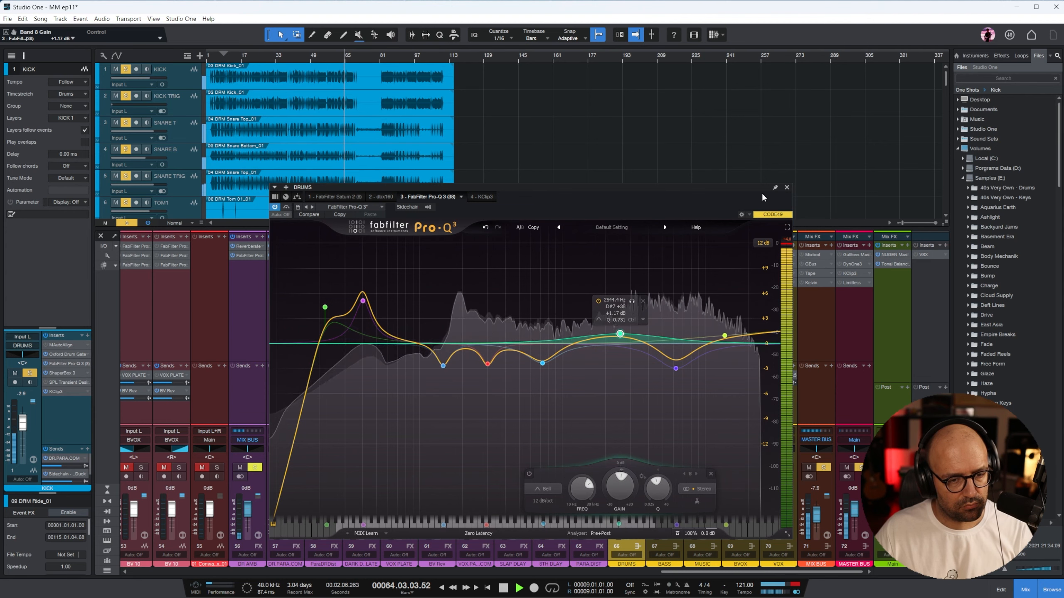
# Step: Unsolo the DRUMS bus, solo the BASS bus and play from bar 24 with the BASS LOWS track selected
pyautogui.click(786, 188)
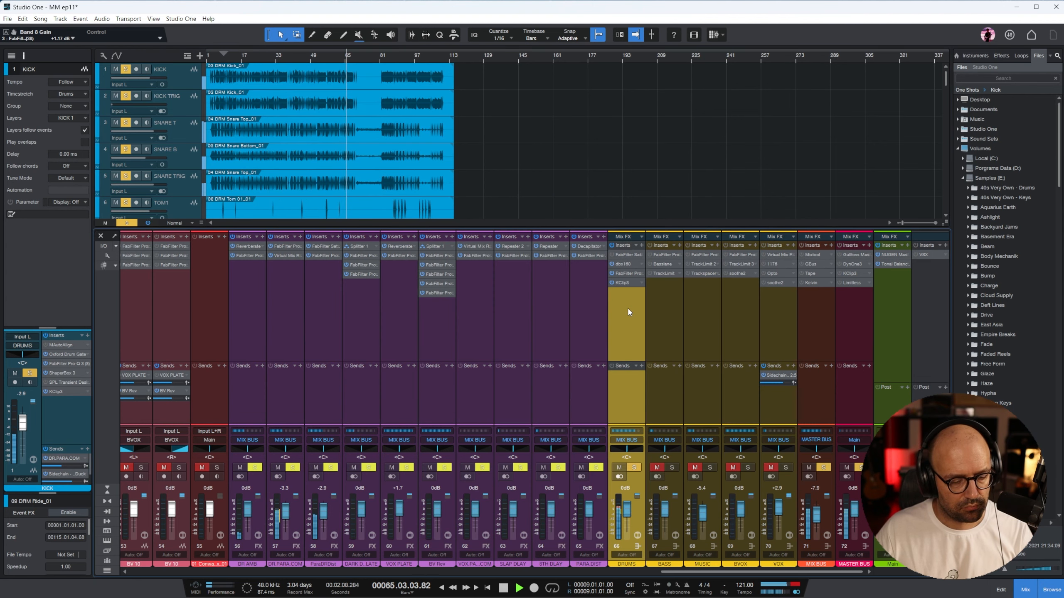
pyautogui.click(633, 467)
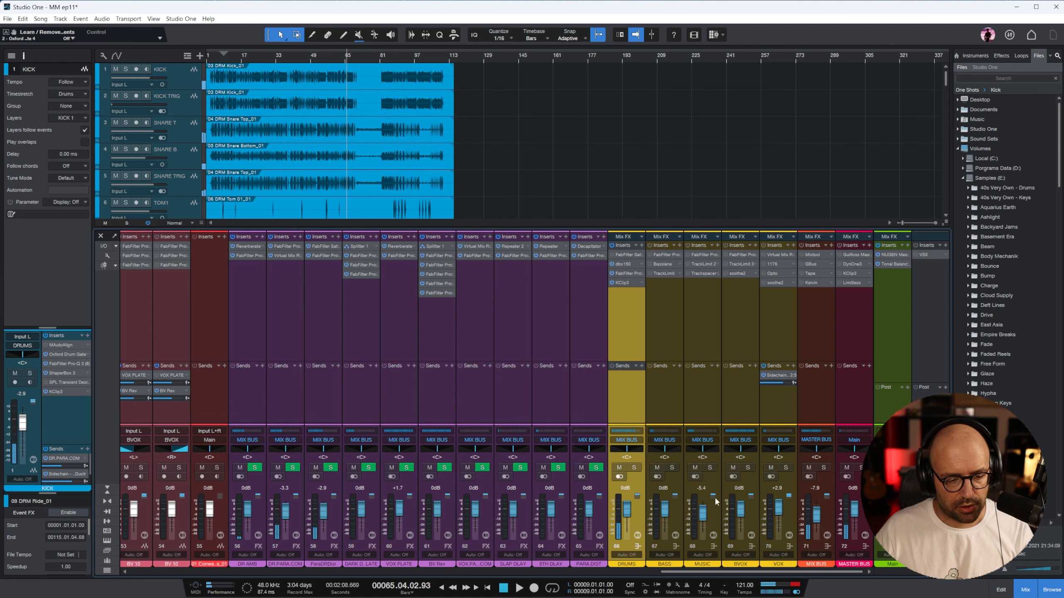
pyautogui.click(672, 467)
pyautogui.click(257, 54)
pyautogui.moveTo(699, 572); pyautogui.dragTo(295, 572)
pyautogui.click(359, 339)
pyautogui.press('space')
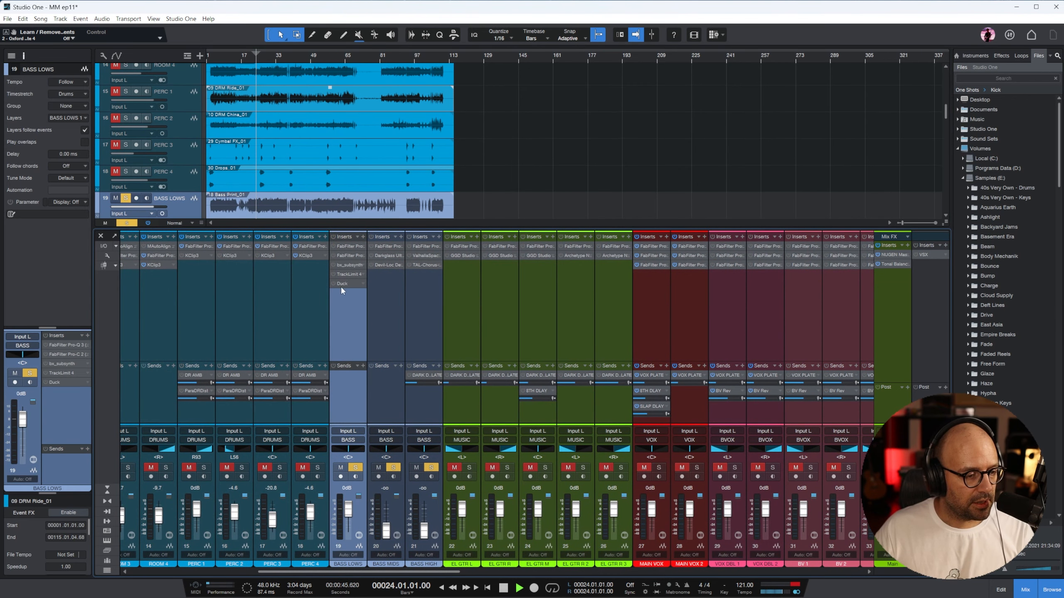
# Step: Activate the BASS LOWS inserts and review its Pro-Q 3, Pro-C 2 and bx_subsynth settings
pyautogui.click(334, 238)
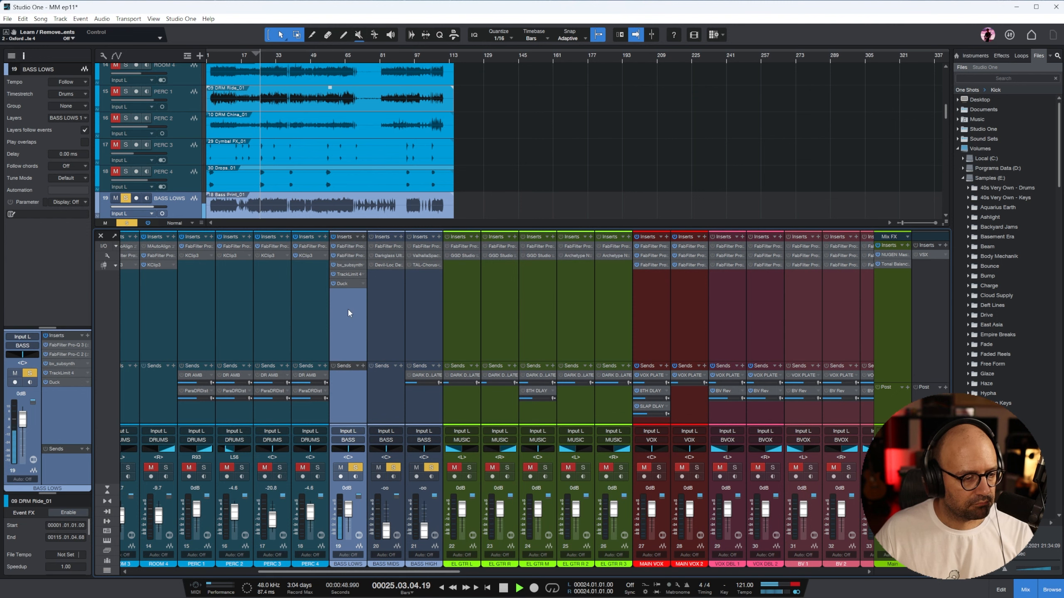
pyautogui.click(351, 246)
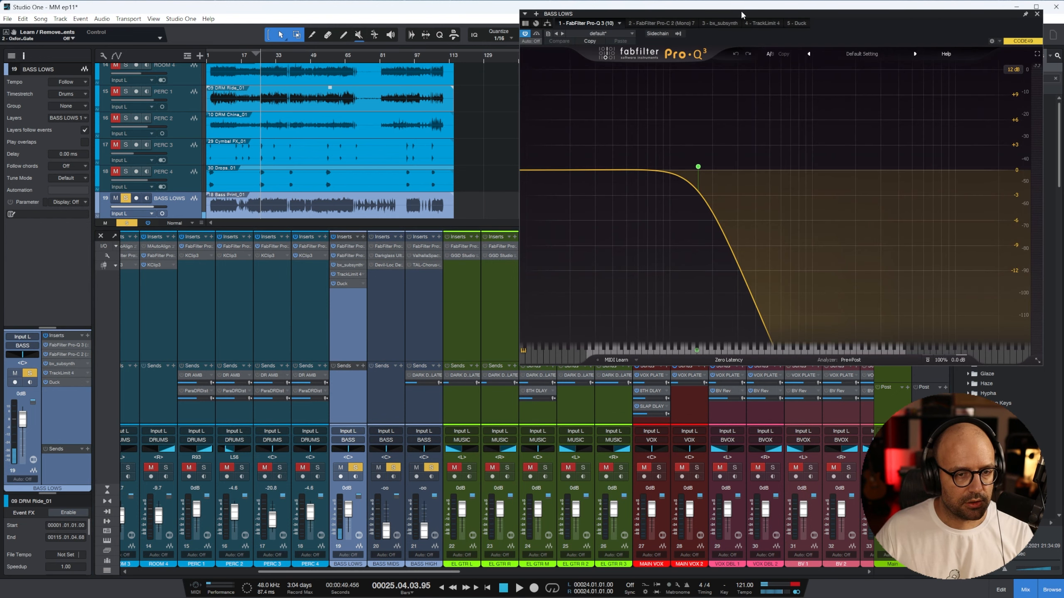
pyautogui.moveTo(741, 10); pyautogui.dragTo(596, 53)
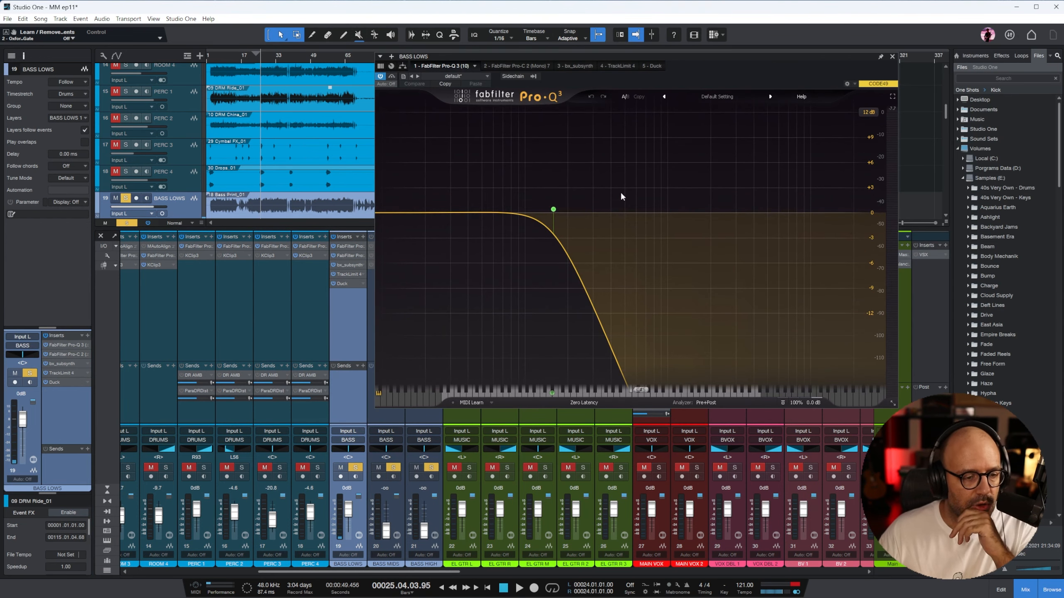
pyautogui.click(499, 66)
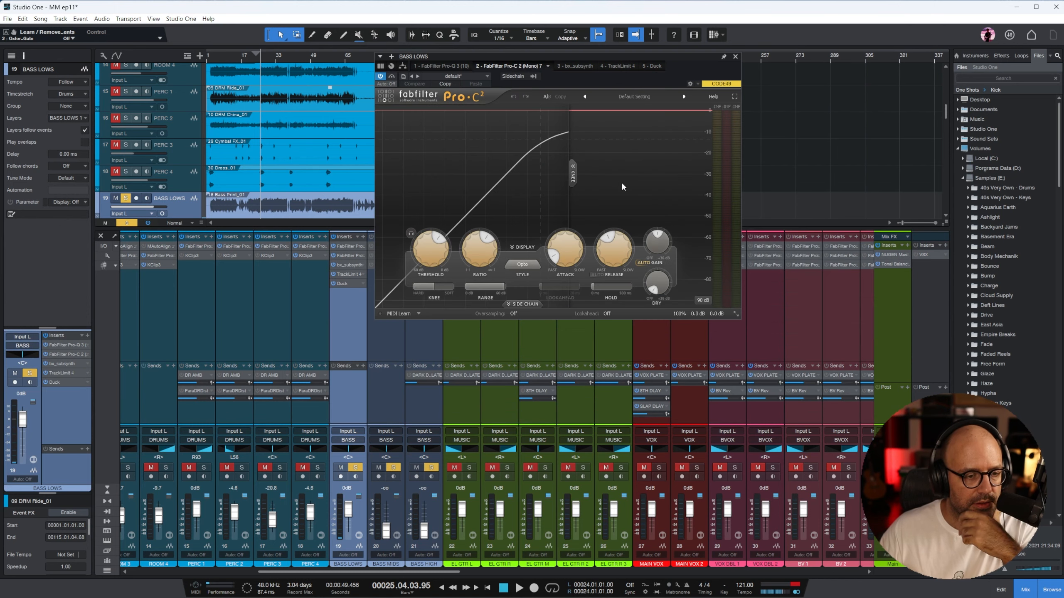
pyautogui.click(583, 67)
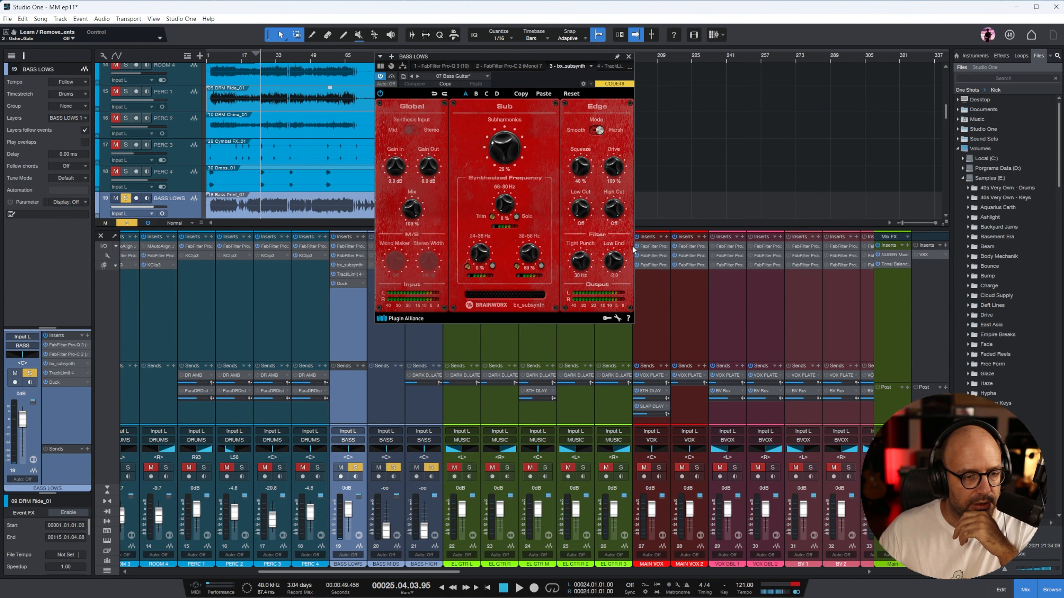
# Step: Lower the TrackLimit threshold on BASS LOWS to about -8.4 dB while listening
pyautogui.click(611, 66)
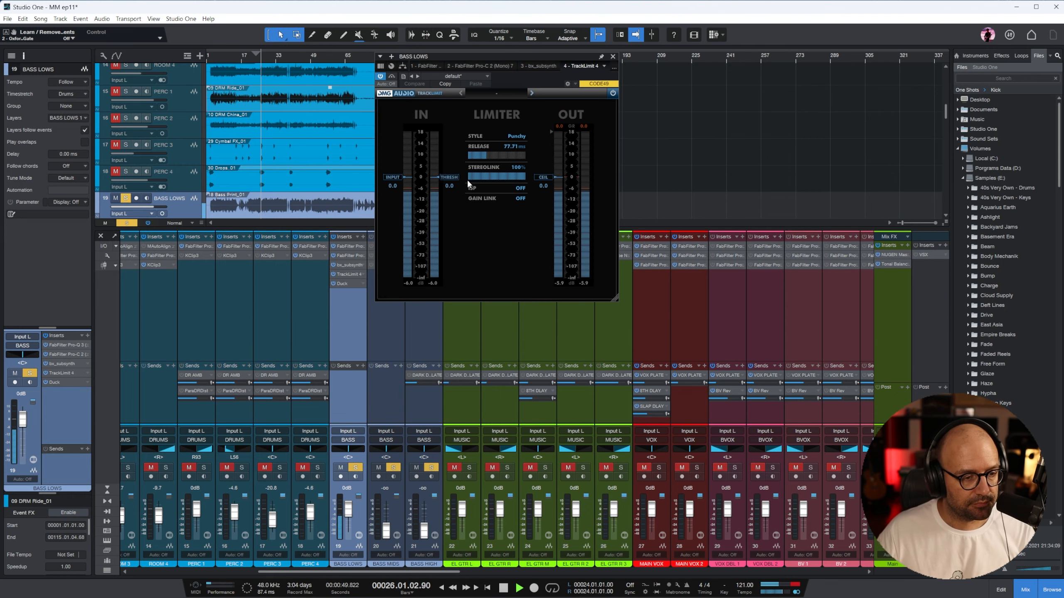
pyautogui.moveTo(448, 267); pyautogui.dragTo(466, 357)
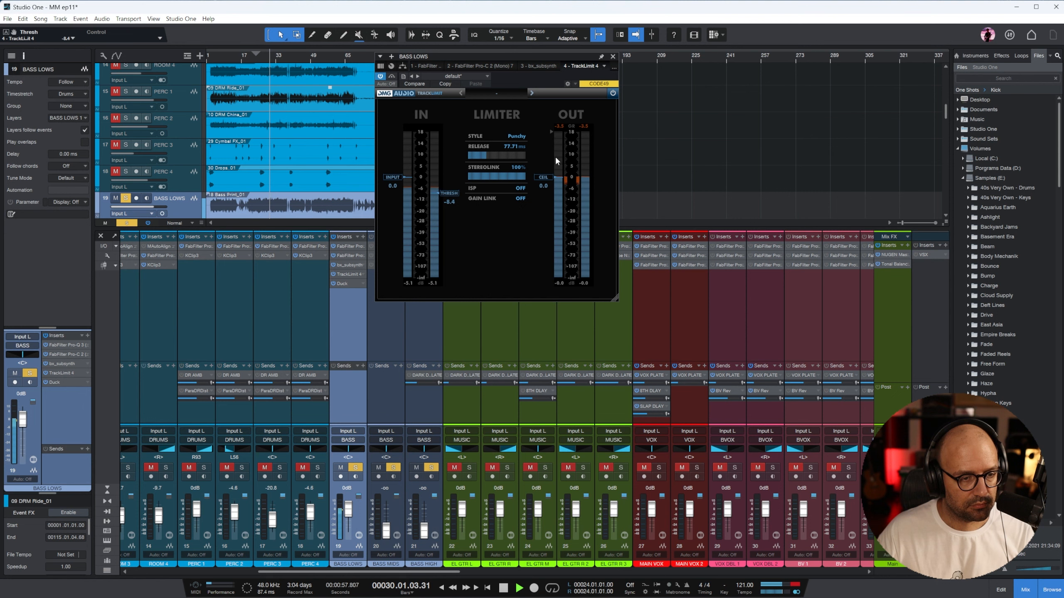
pyautogui.press('space')
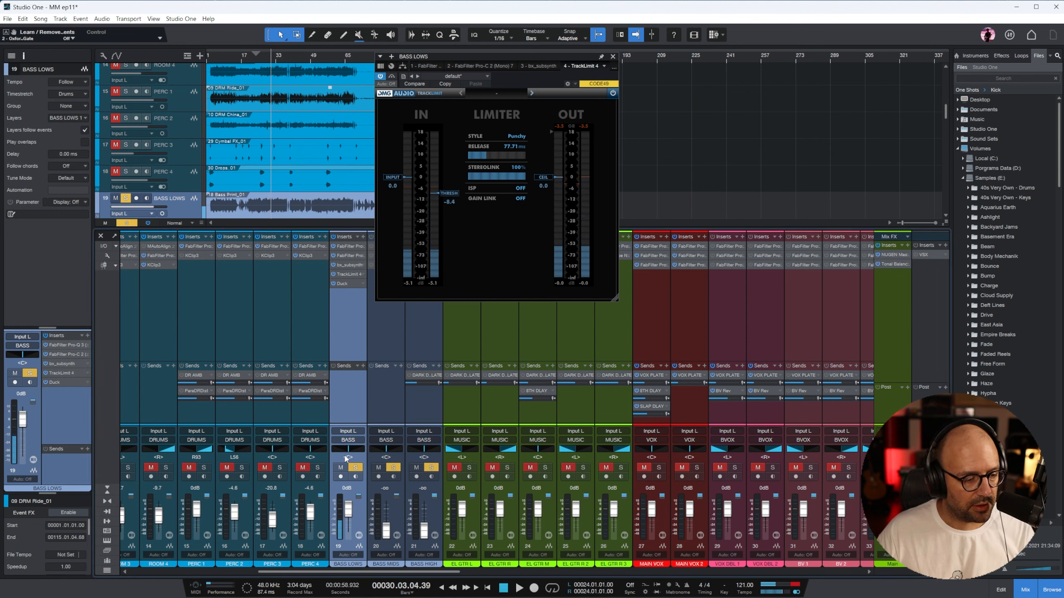
pyautogui.click(612, 53)
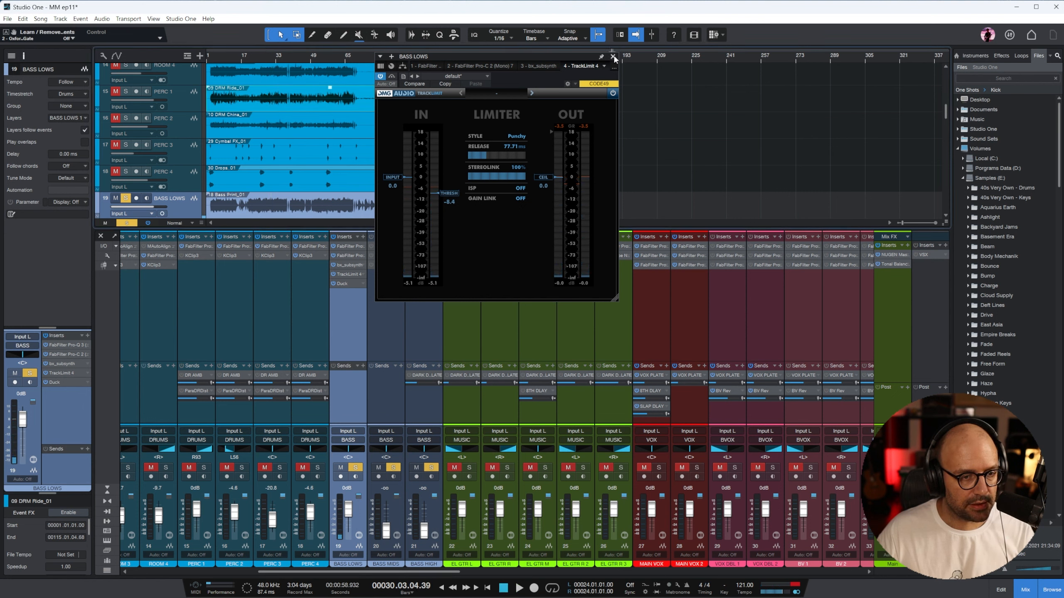
pyautogui.click(613, 57)
# Step: In the BASS LOWS Duck plug-in, show the sidechain on the graph and end the ducking curve's rise just before division 2
pyautogui.click(347, 322)
pyautogui.moveTo(377, 571); pyautogui.dragTo(143, 467)
pyautogui.click(272, 54)
pyautogui.press('space')
pyautogui.moveTo(281, 572); pyautogui.dragTo(424, 581)
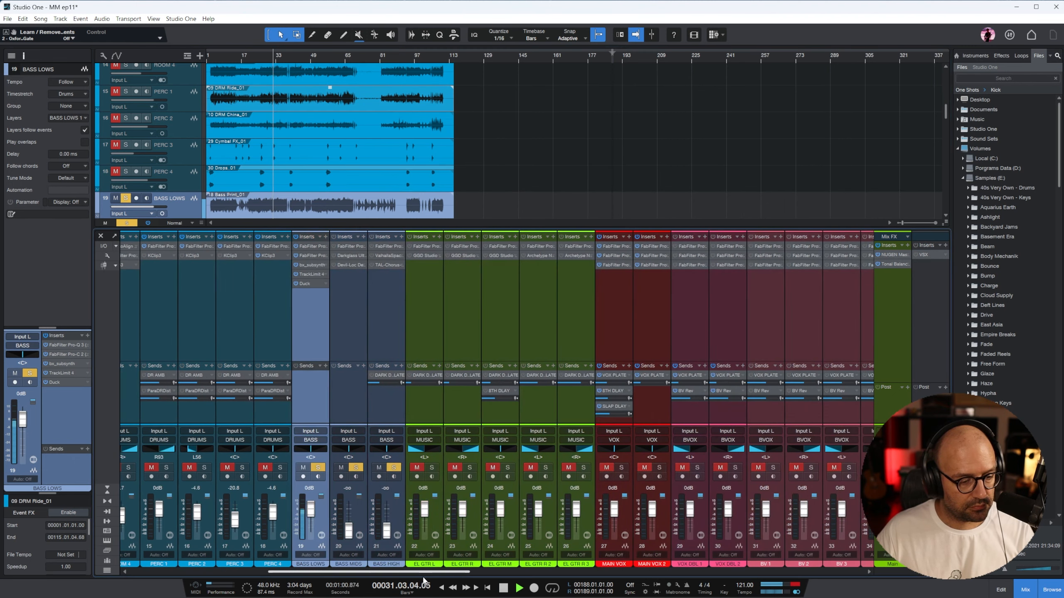
pyautogui.click(305, 284)
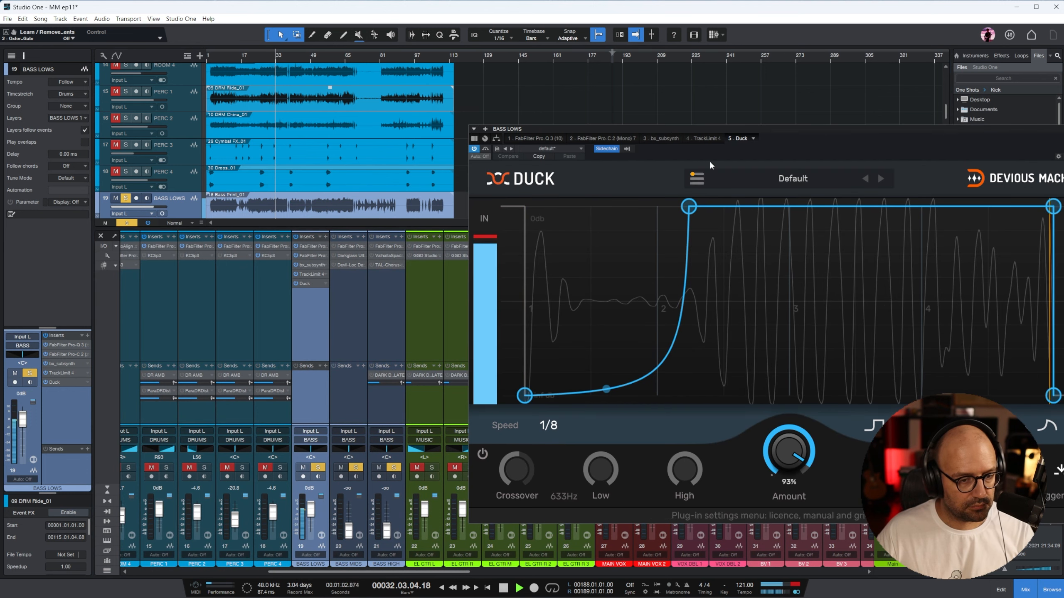
pyautogui.click(698, 181)
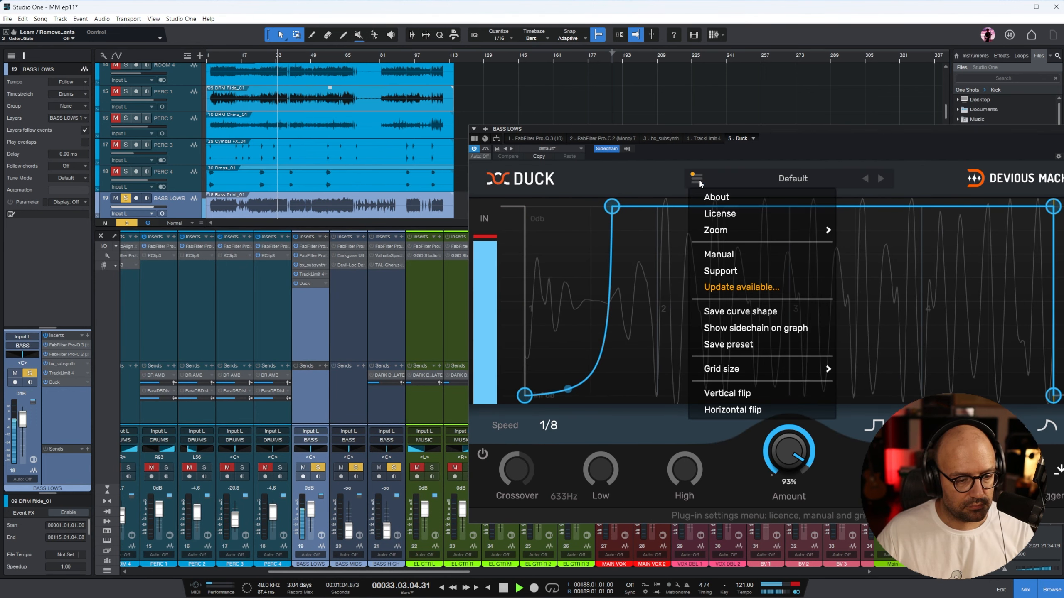
pyautogui.click(756, 328)
pyautogui.moveTo(612, 207); pyautogui.dragTo(640, 206)
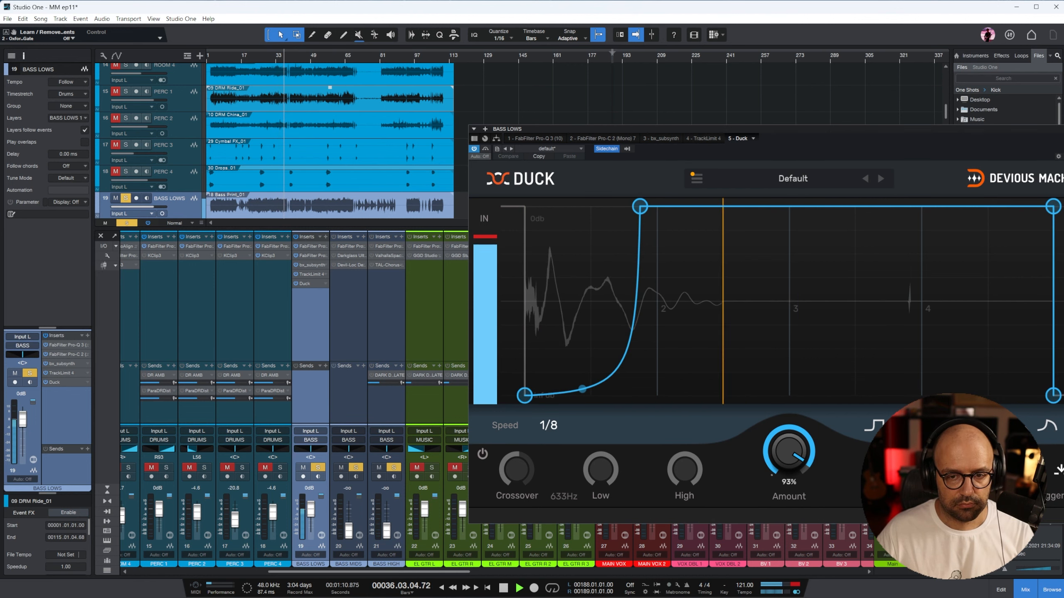
pyautogui.click(450, 406)
# Step: Activate the BASS MIDS inserts and raise its fader to about -2.1 dB, listening to it with BASS LOWS
pyautogui.click(362, 414)
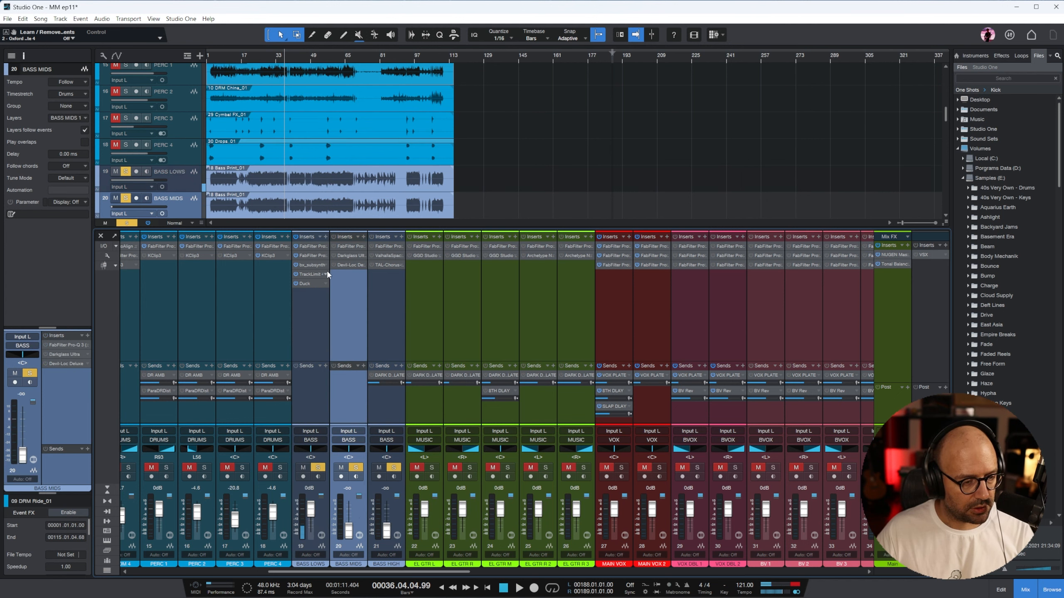
pyautogui.moveTo(351, 535); pyautogui.dragTo(349, 512)
pyautogui.press('space')
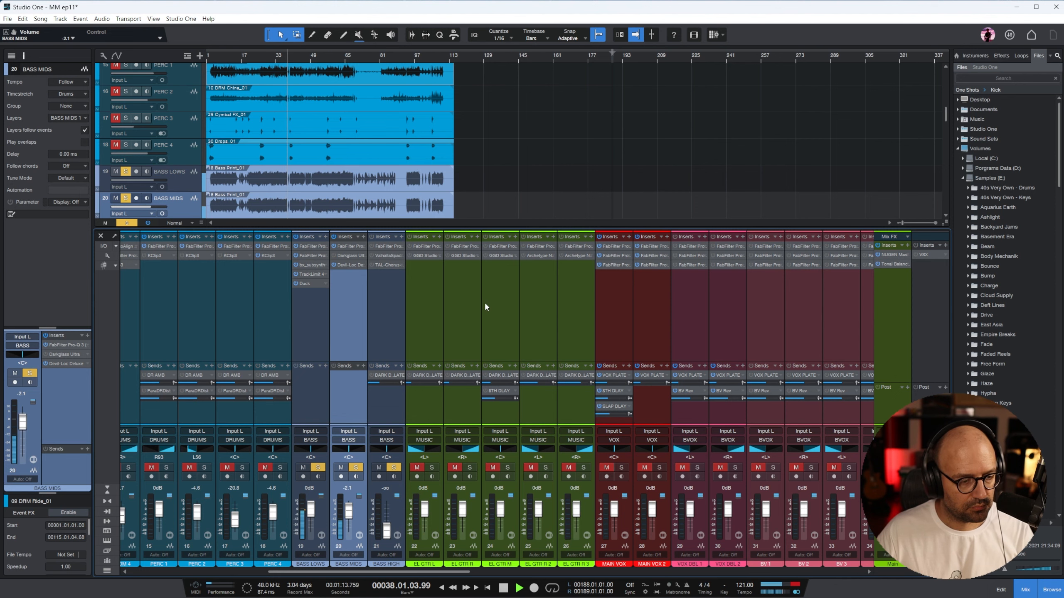
# Step: Adjust the Crush on the BASS MIDS Devil-Loc Deluxe, set its Crunch to about 2.7 and the track fader to 0 dB
pyautogui.doubleClick(351, 265)
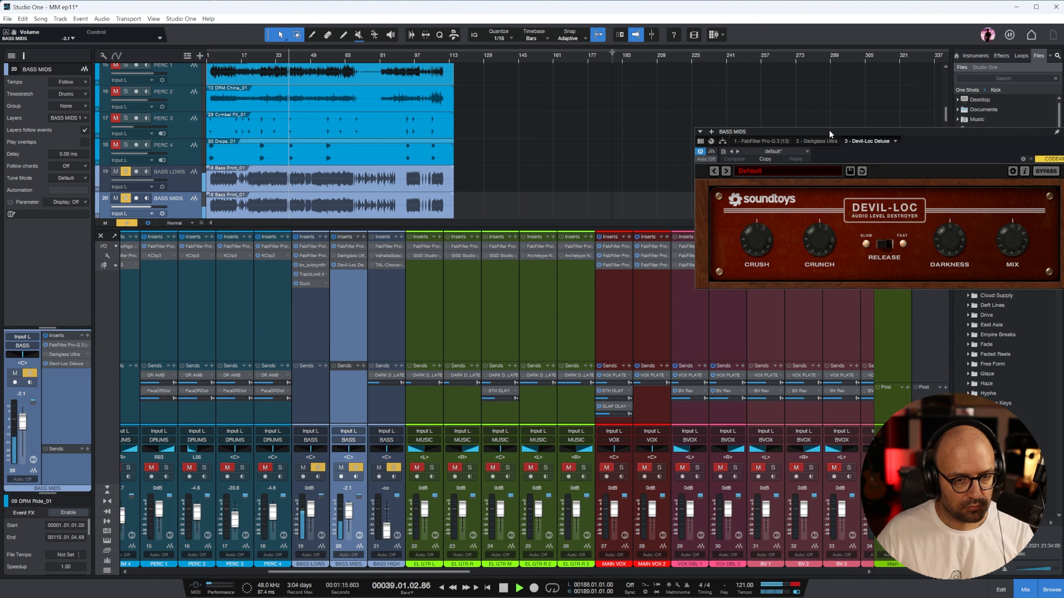
pyautogui.moveTo(829, 129); pyautogui.dragTo(524, 151)
pyautogui.click(443, 255)
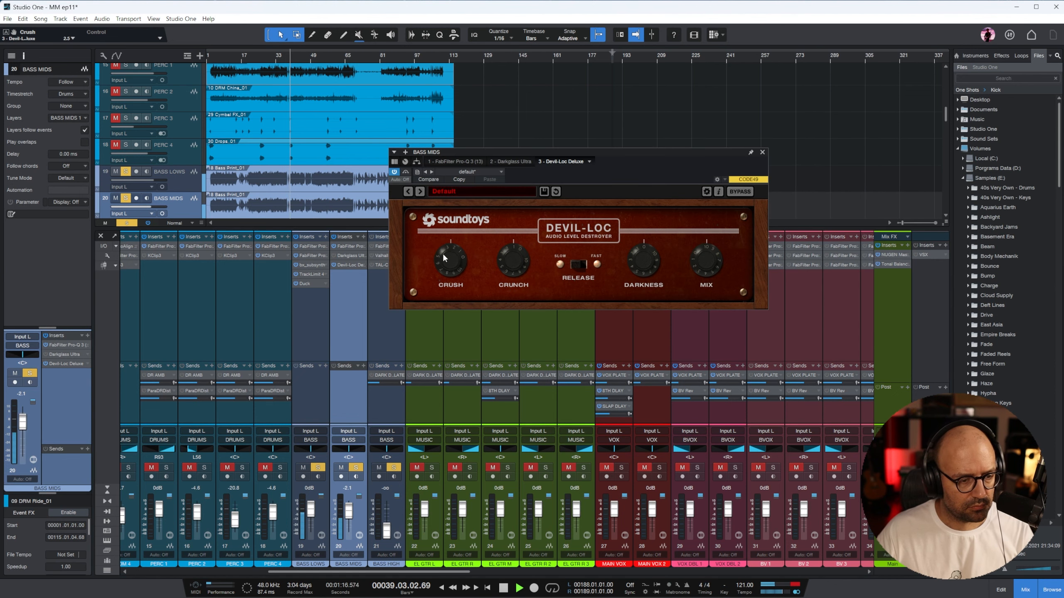
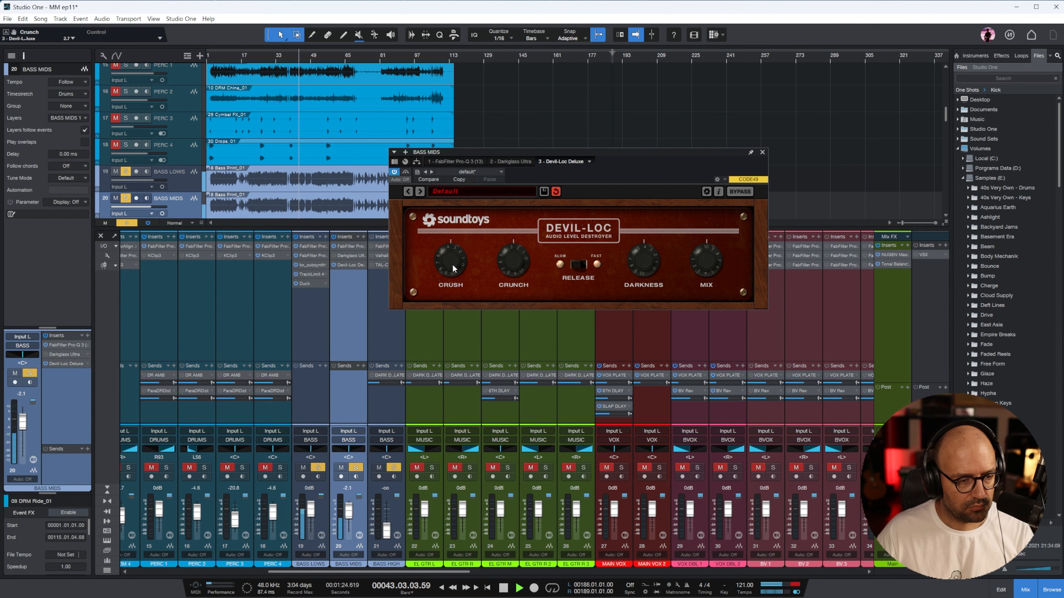
pyautogui.hscroll(-2, 373, 515)
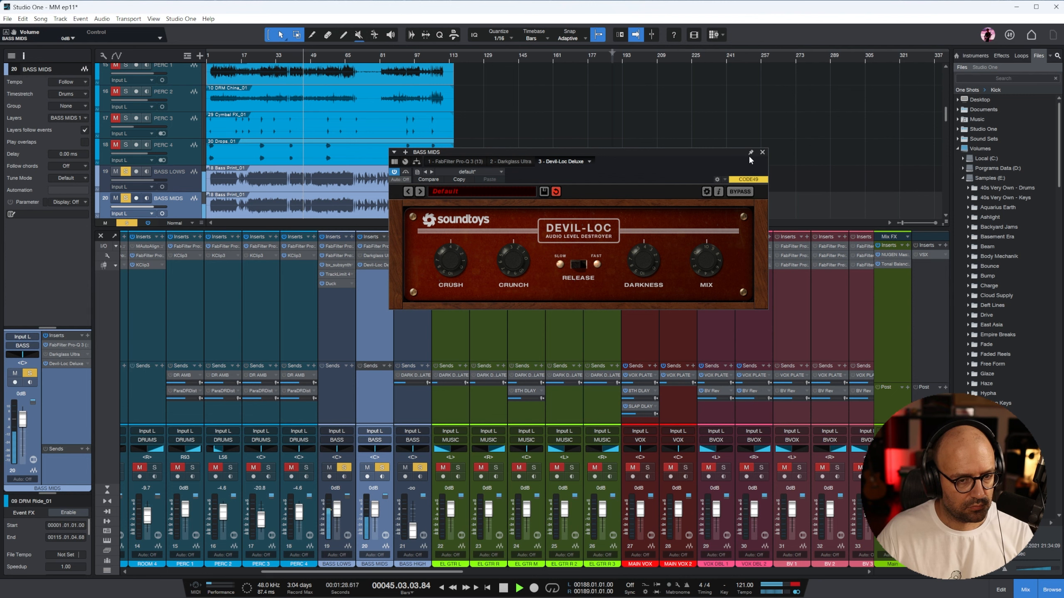
pyautogui.click(762, 152)
# Step: Move Pro-Q 3 to the end of the BASS MIDS chain and add a dip of about 8 dB just above 450 Hz
pyautogui.moveTo(368, 246); pyautogui.dragTo(381, 273)
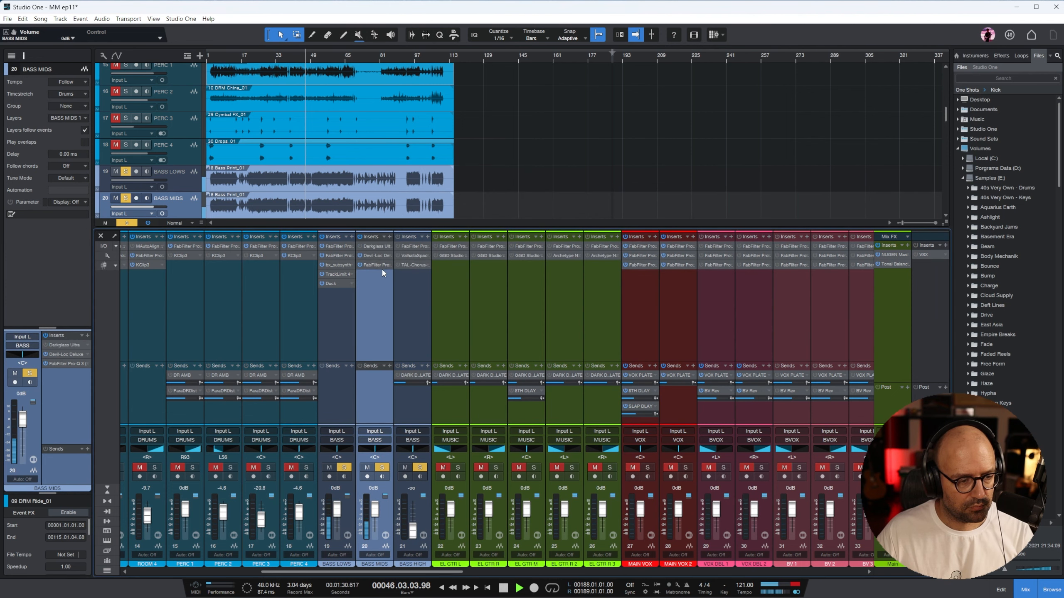
pyautogui.click(380, 263)
pyautogui.moveTo(765, 172); pyautogui.dragTo(763, 225)
pyautogui.scroll(-3, 763, 224)
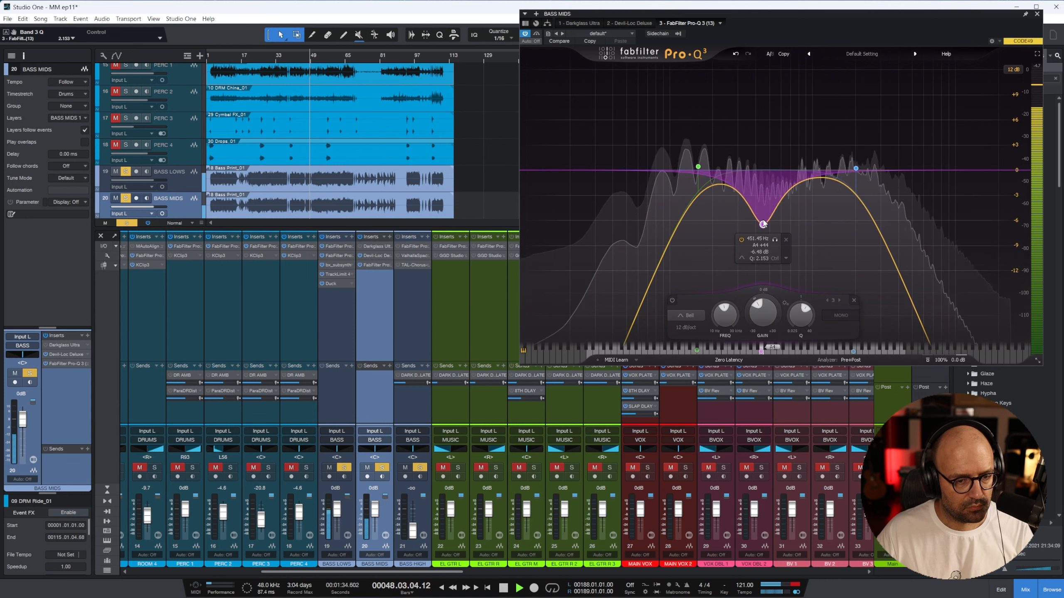
pyautogui.moveTo(763, 225); pyautogui.dragTo(768, 240)
# Step: Raise the BASS MIDS low cut's frequency and set the high cut to about 2.5 kHz with a Q of about 1.37
pyautogui.moveTo(698, 167); pyautogui.dragTo(714, 166)
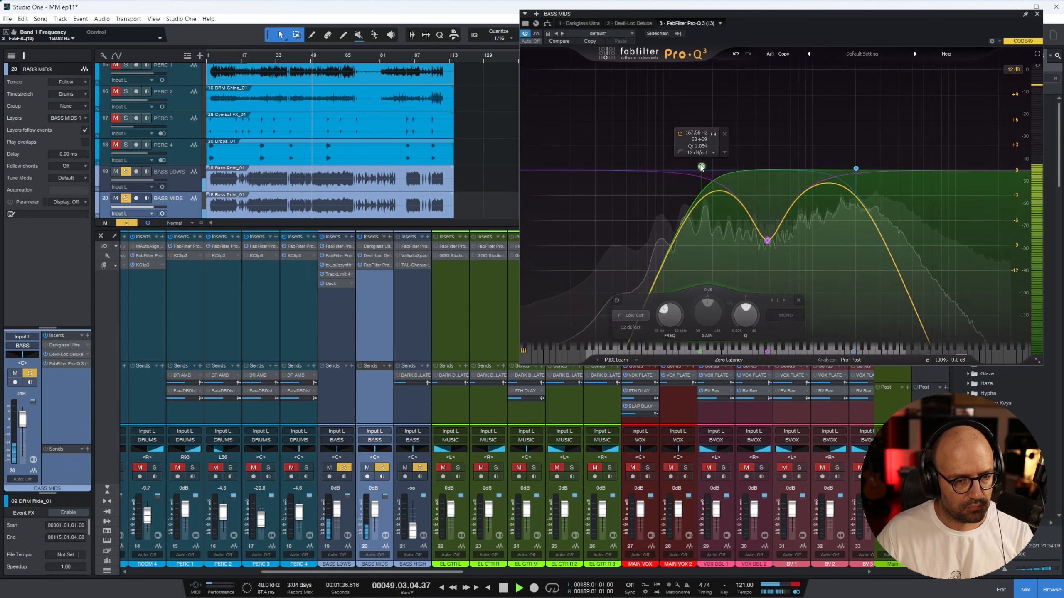
pyautogui.moveTo(856, 169); pyautogui.dragTo(869, 147)
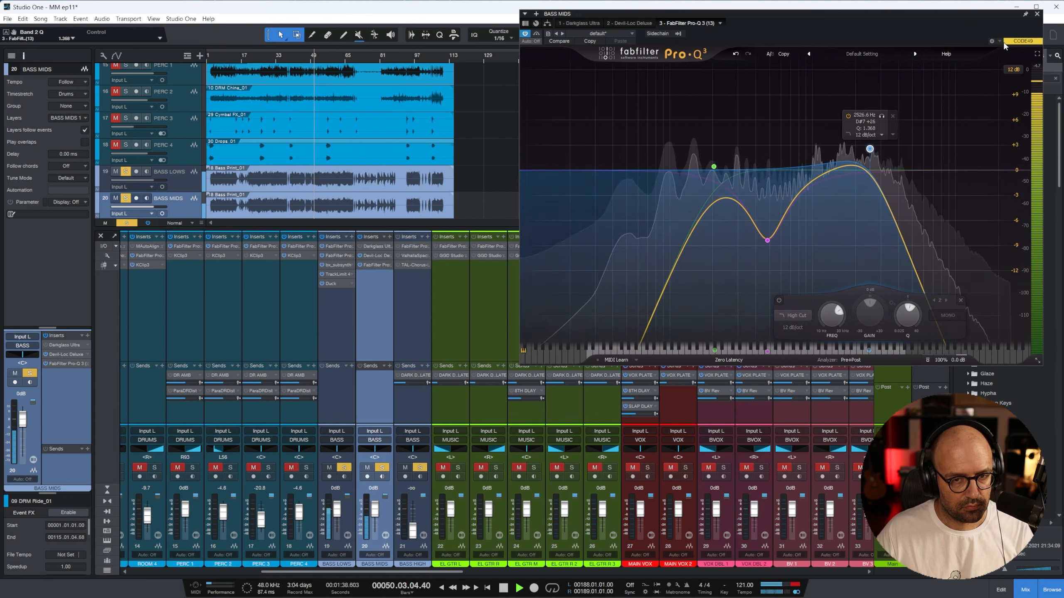
pyautogui.click(1037, 13)
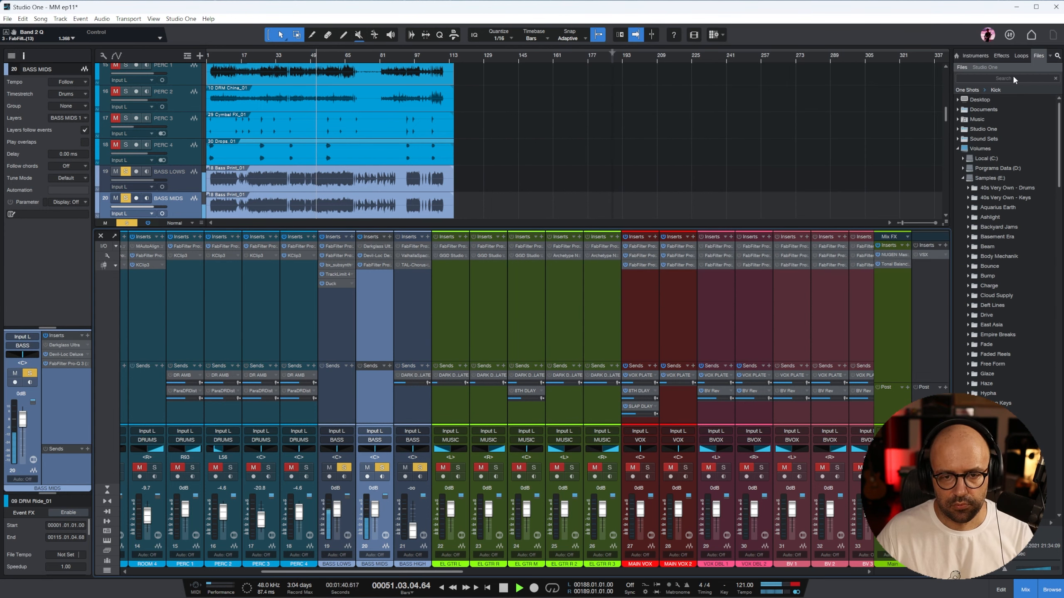
# Step: Insert FabFilter Pro-G (Mono) at the end of the BASS MIDS chain with a threshold of about -27.4 dB
pyautogui.click(997, 57)
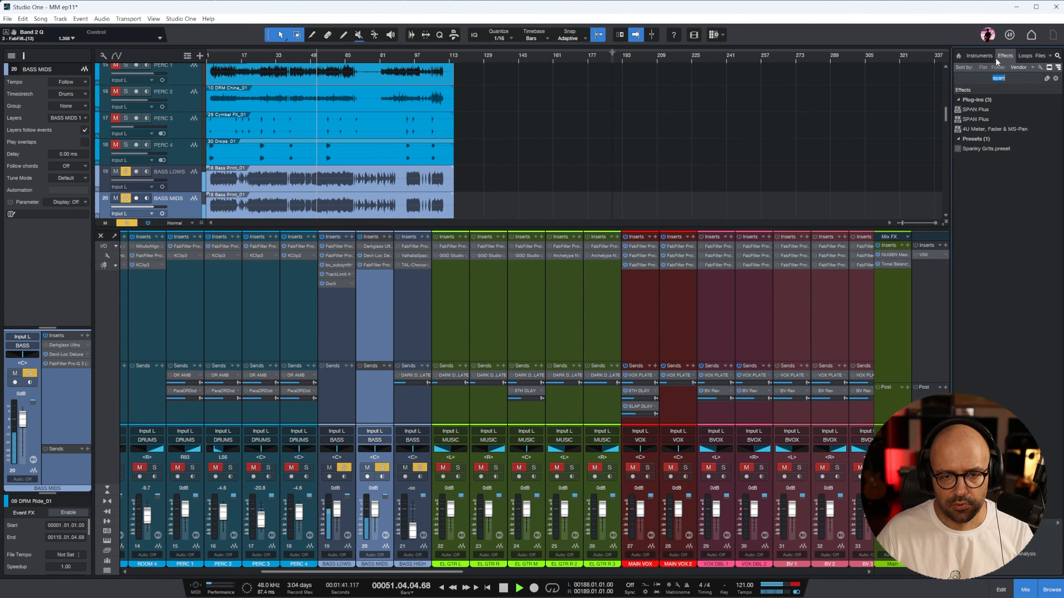
pyautogui.click(1056, 79)
pyautogui.moveTo(1011, 217); pyautogui.dragTo(375, 274)
pyautogui.moveTo(563, 100); pyautogui.dragTo(565, 117)
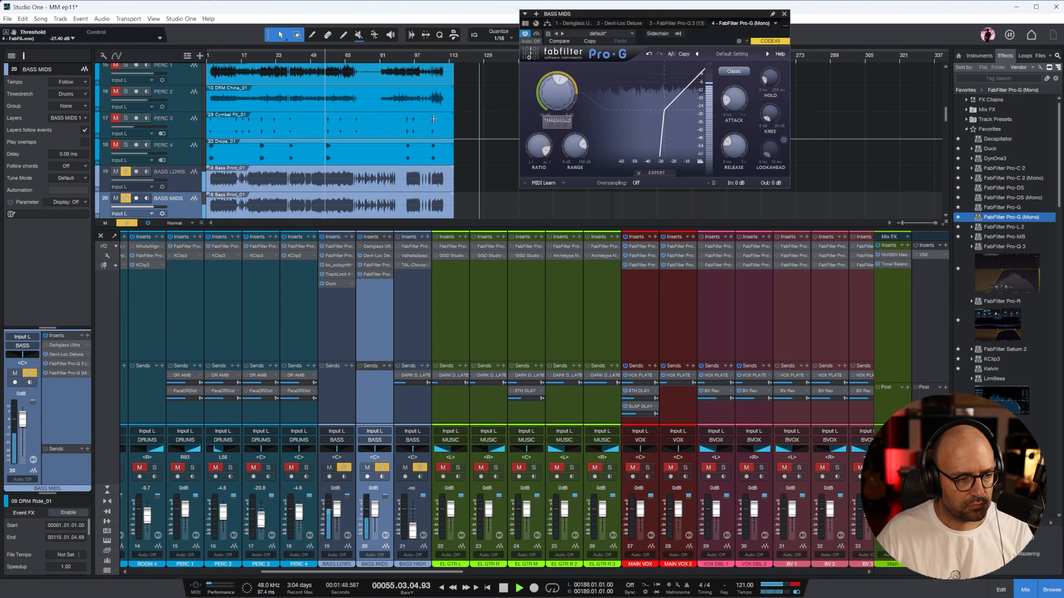
# Step: Replay from bar 46, move the BASS MIDS gate to directly after Darkglass Ultra and set its threshold to about -22.4 dB
pyautogui.press('e')
pyautogui.click(282, 60)
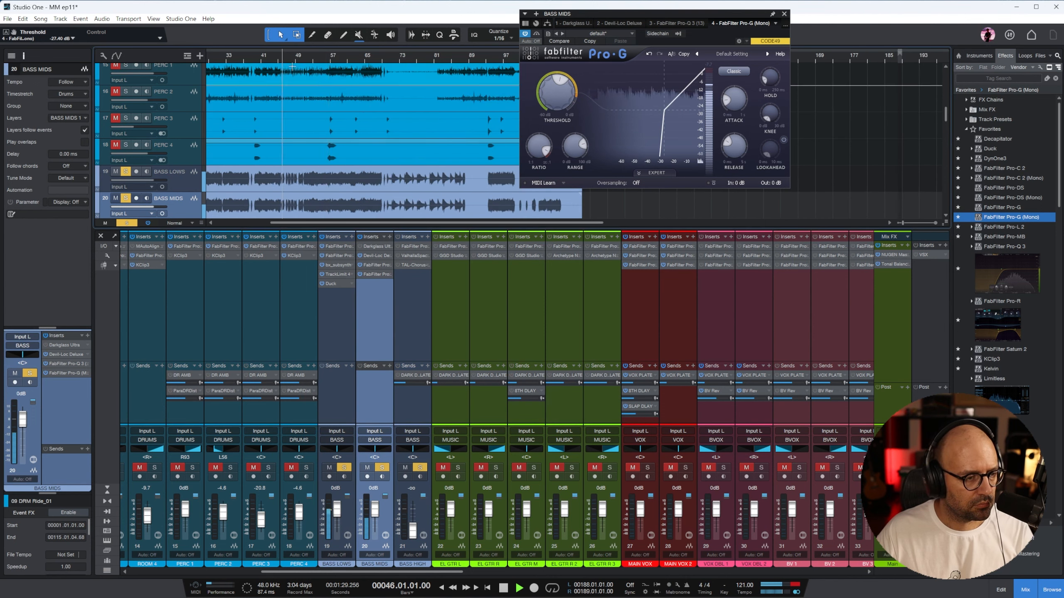
pyautogui.press('e')
pyautogui.press('e')
pyautogui.press('e')
pyautogui.moveTo(374, 274); pyautogui.dragTo(374, 254)
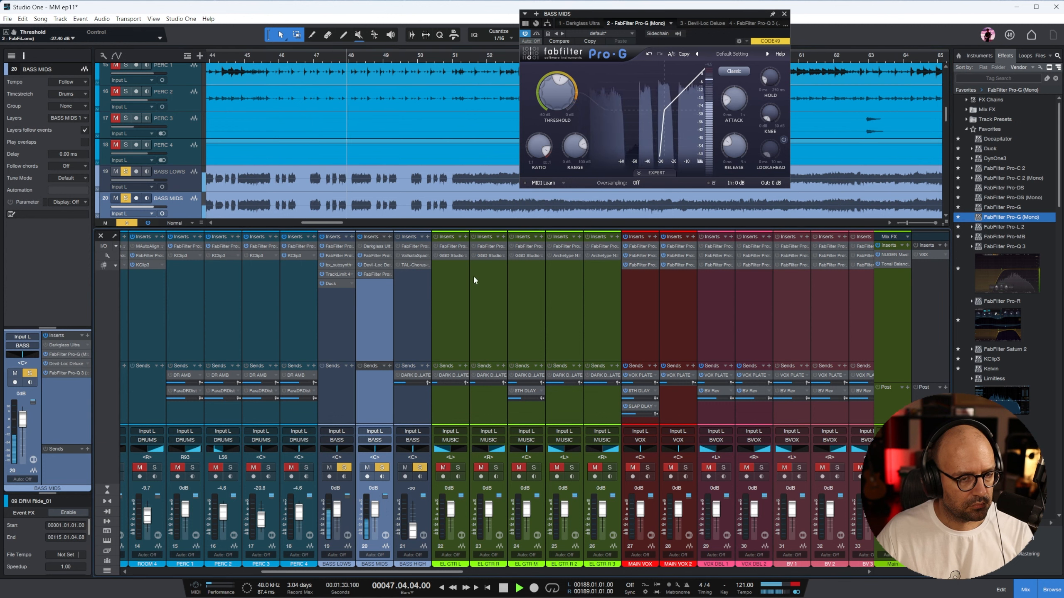
pyautogui.moveTo(567, 104); pyautogui.dragTo(567, 93)
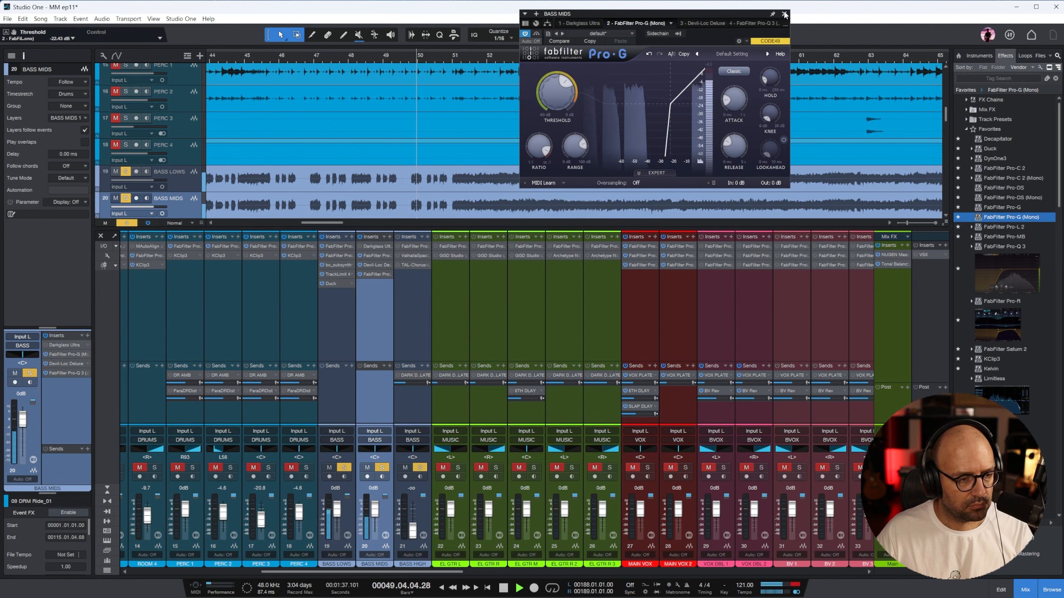
pyautogui.click(784, 15)
# Step: Unsolo BASS MIDS and BASS LOWS so only BASS HIGH remains soloed
pyautogui.press('w')
pyautogui.press('w')
pyautogui.press('w')
pyautogui.click(382, 467)
pyautogui.click(344, 467)
# Step: Activate the Pro-Q 3 and ValhallaSpace inserts on BASS HIGH and set its fader to 0 dB
pyautogui.click(420, 271)
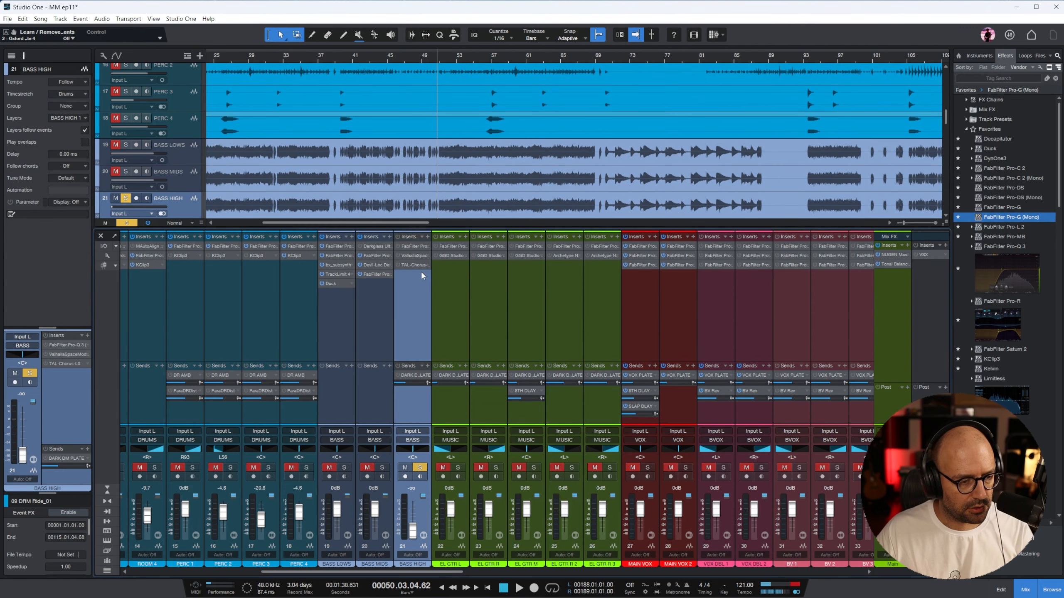
pyautogui.click(398, 247)
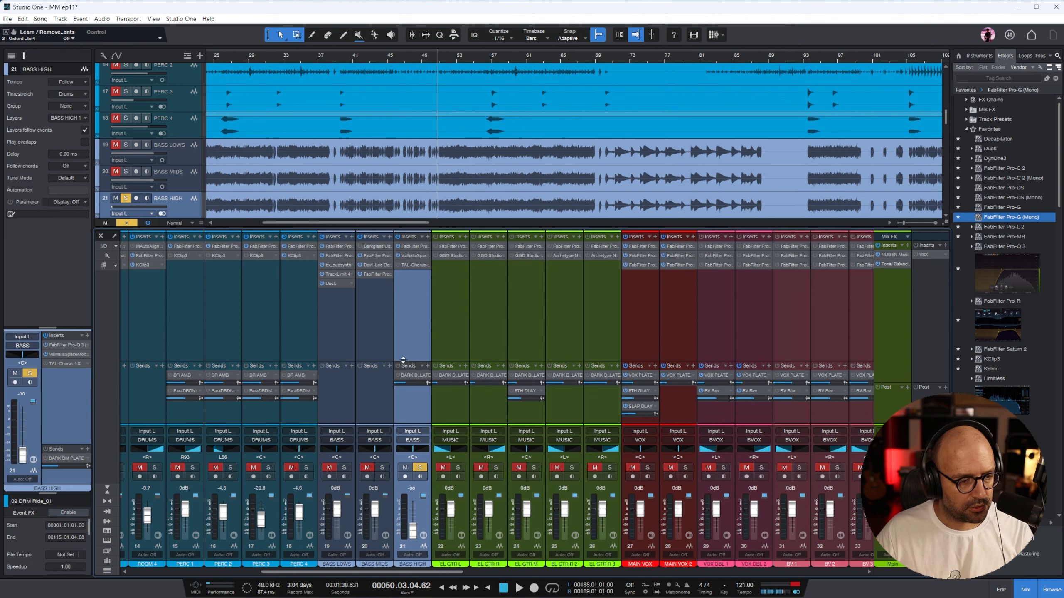
pyautogui.keyDown('ctrl'); pyautogui.click(412, 531); pyautogui.keyUp('ctrl')
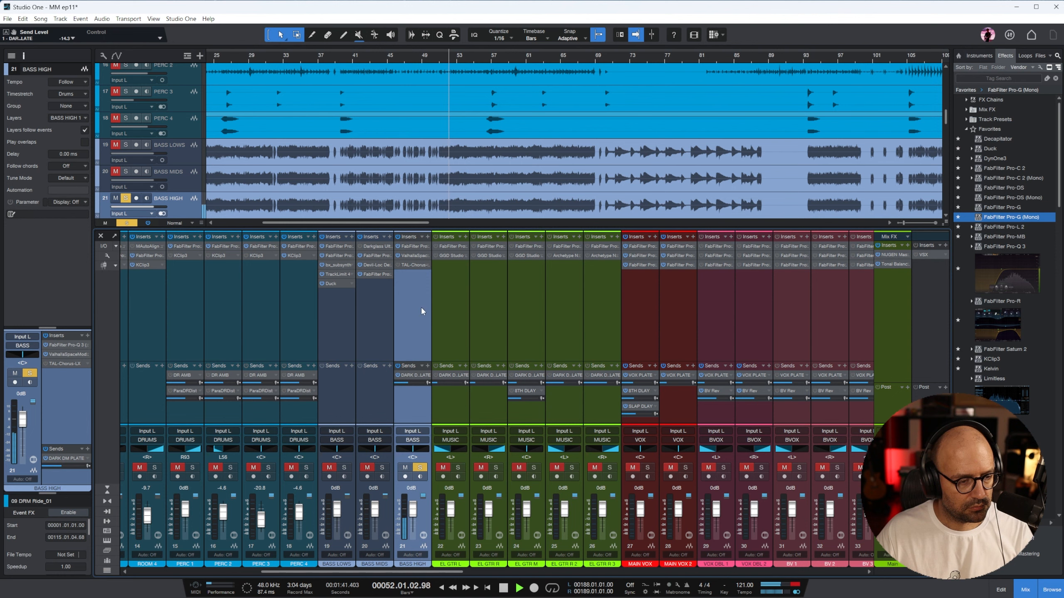
# Step: In BASS HIGH's Pro-Q 3, add a low cut at about 368 Hz, a high cut, and a bell dip of about 6 dB in the mids
pyautogui.press('space')
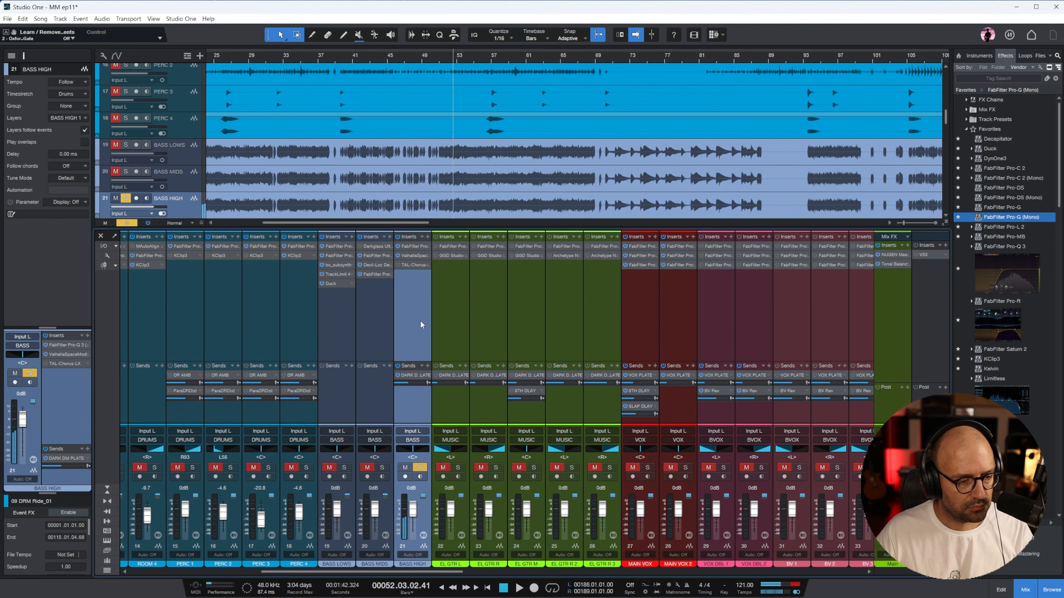
pyautogui.doubleClick(411, 245)
pyautogui.moveTo(823, 162); pyautogui.dragTo(727, 163)
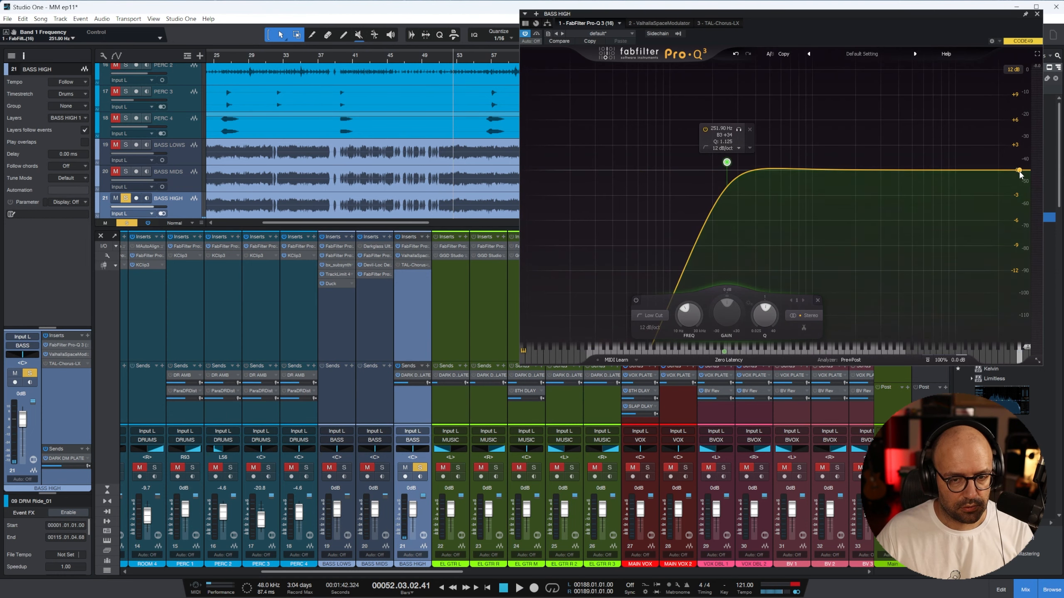
pyautogui.moveTo(1021, 171); pyautogui.dragTo(925, 151)
pyautogui.moveTo(729, 163); pyautogui.dragTo(752, 158)
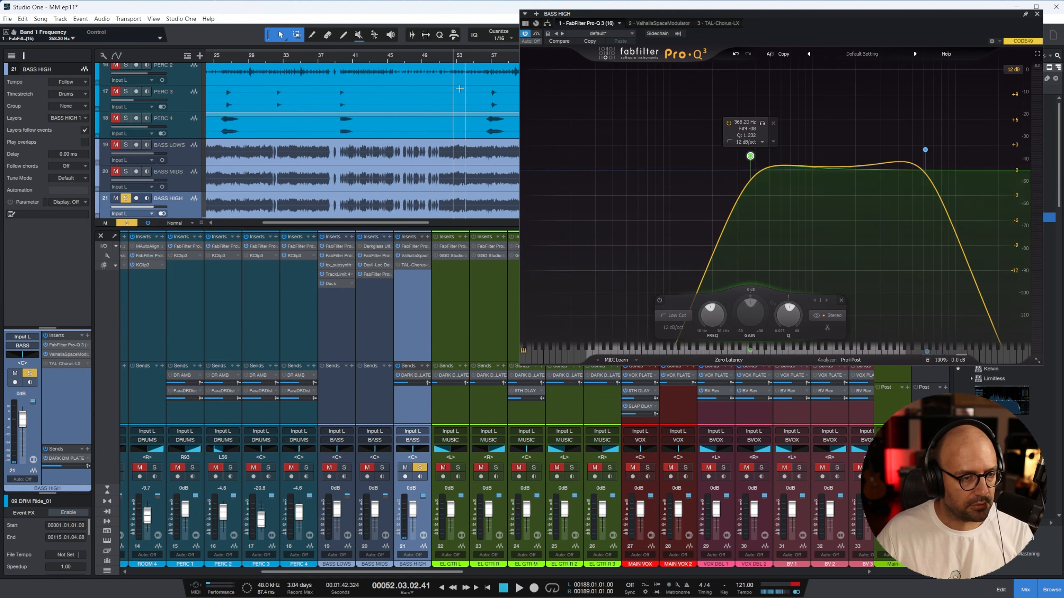
pyautogui.press('space')
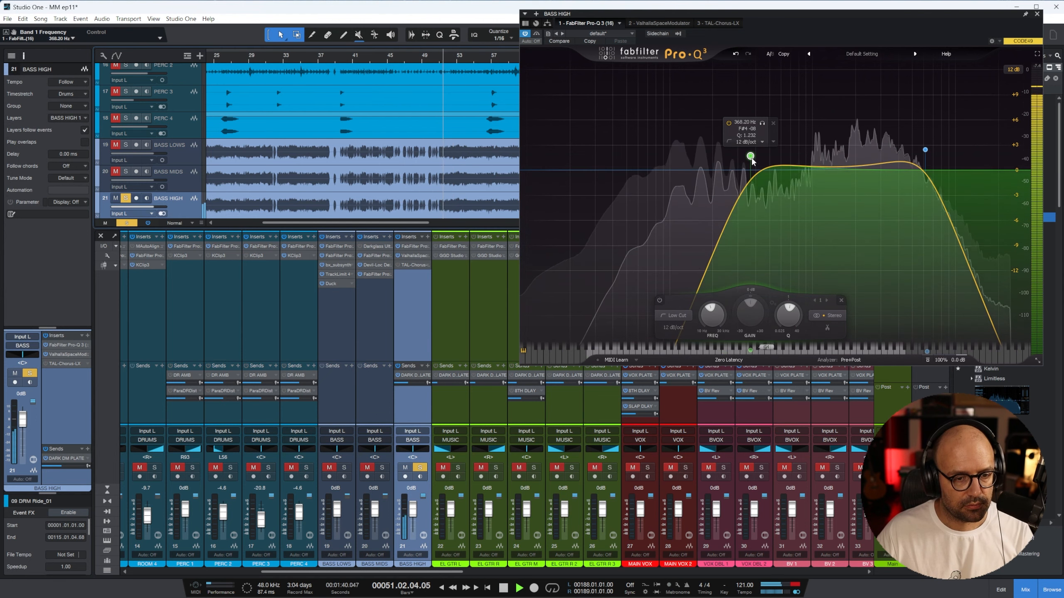
pyautogui.moveTo(787, 169); pyautogui.dragTo(785, 218)
# Step: Solo BASS MIDS and BASS LOWS alongside BASS HIGH, set the BASS MIDS fader to -2.1 dB and lower the BASS HIGH fader
pyautogui.click(382, 467)
pyautogui.click(343, 467)
pyautogui.moveTo(413, 509); pyautogui.dragTo(412, 514)
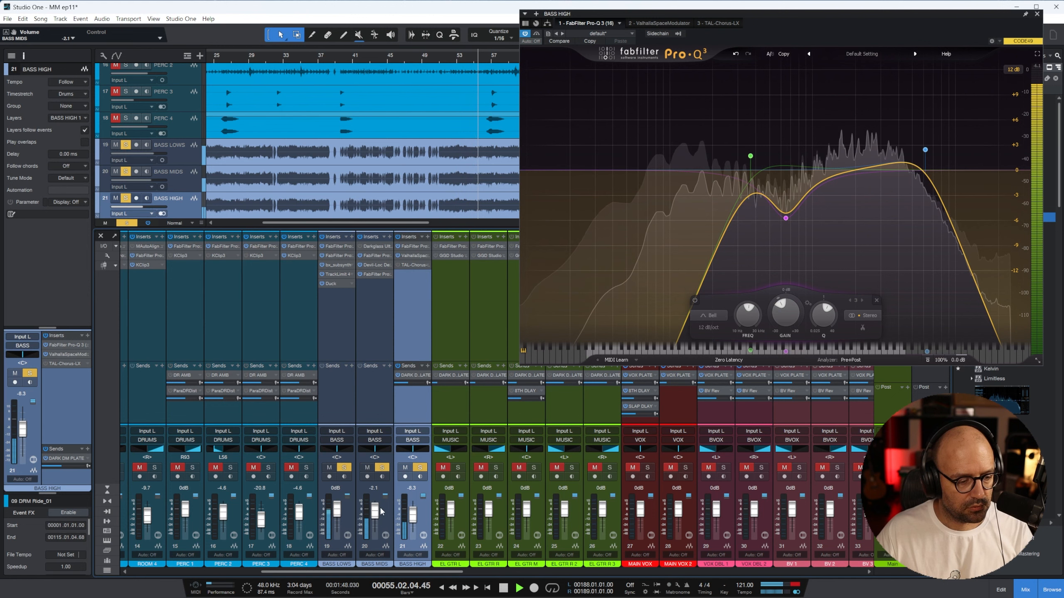
pyautogui.moveTo(413, 514); pyautogui.dragTo(413, 515)
# Step: On BASS HIGH, replace active ValhallaSpaceModulator with TAL-Chorus-LX, set the fader to -5.0 dB and move the Pro-Q 3 high cut to about 4046 Hz
pyautogui.click(397, 255)
pyautogui.click(397, 264)
pyautogui.moveTo(413, 515); pyautogui.dragTo(412, 514)
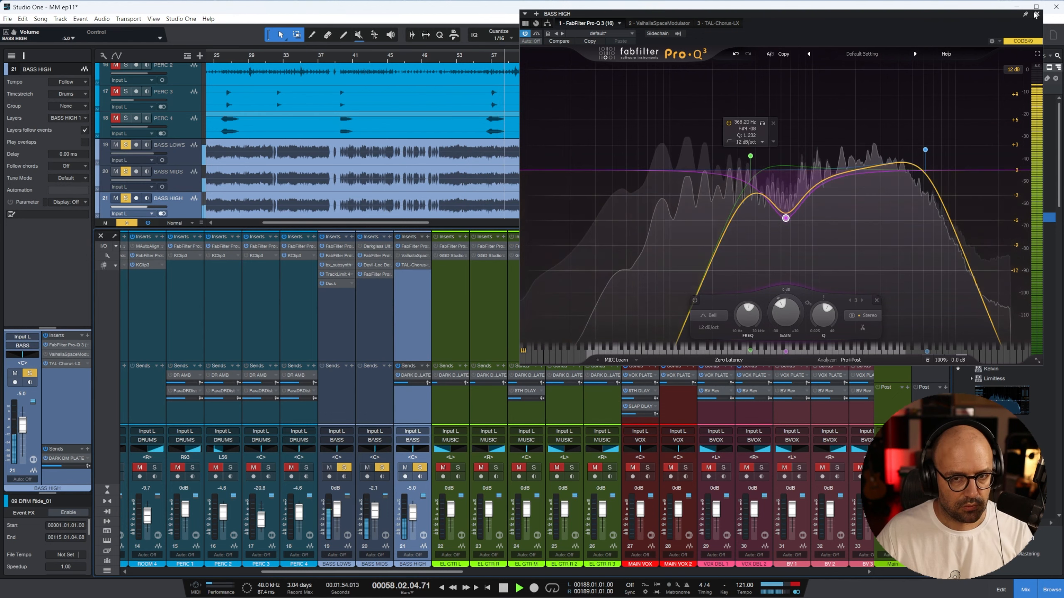
pyautogui.moveTo(925, 150); pyautogui.dragTo(900, 153)
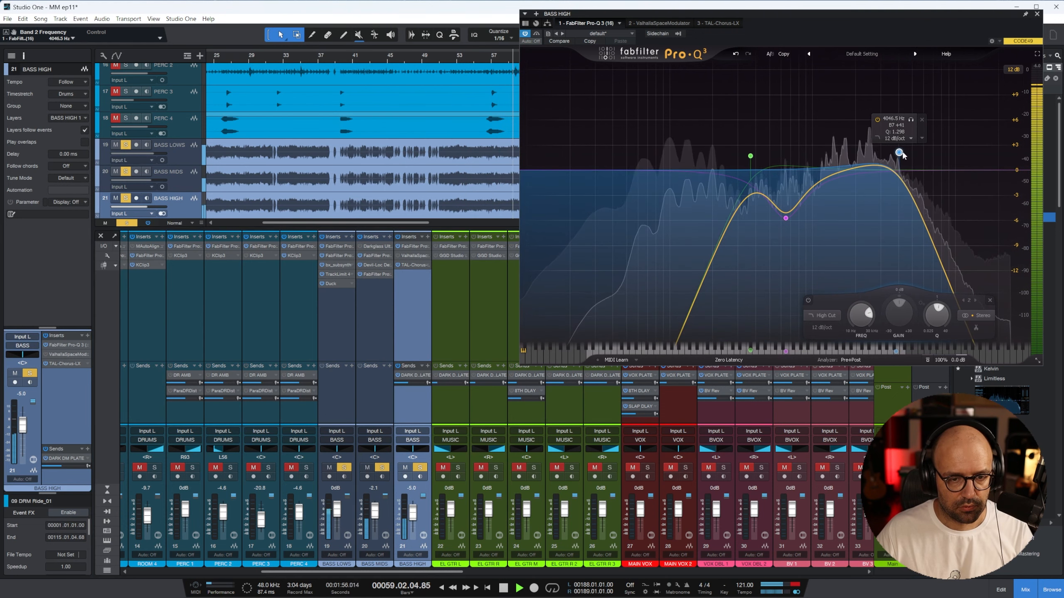
pyautogui.press('Escape')
# Step: Solo the DRUMS and BASS buses together and play them back
pyautogui.hscroll(10, 631, 466)
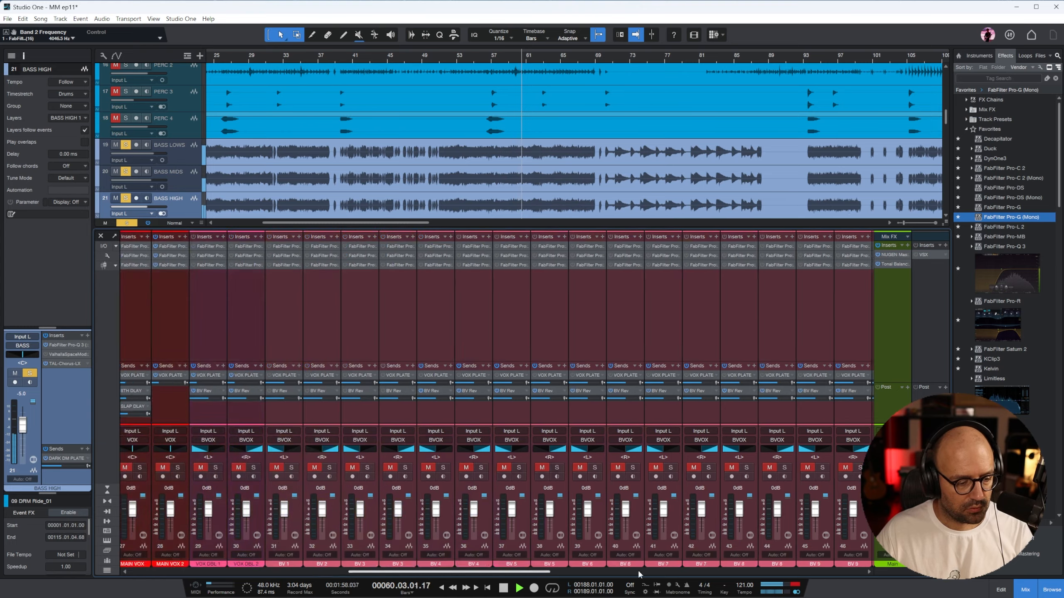
pyautogui.click(672, 467)
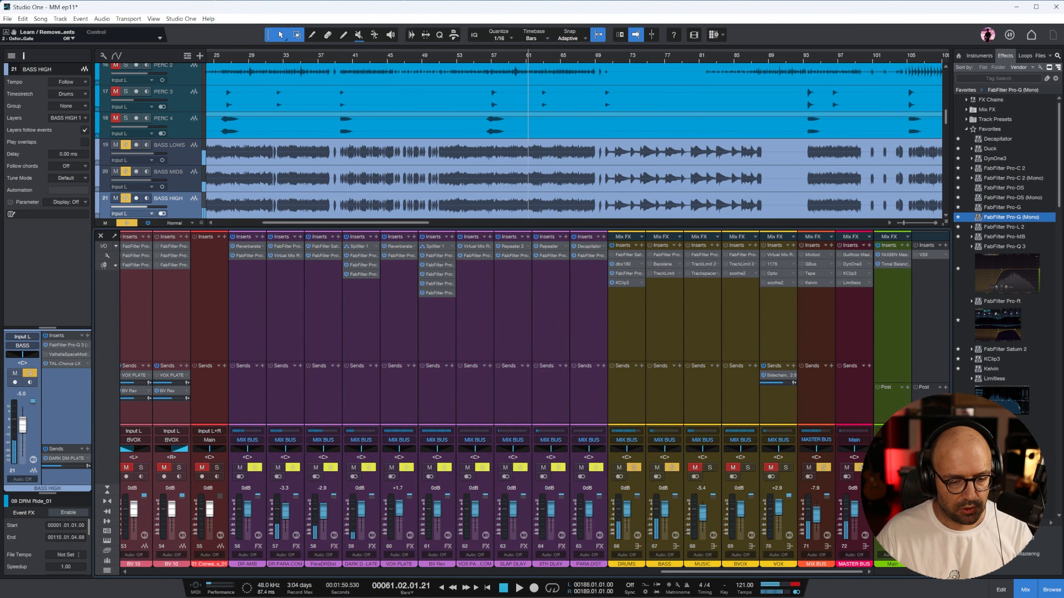
pyautogui.click(673, 468)
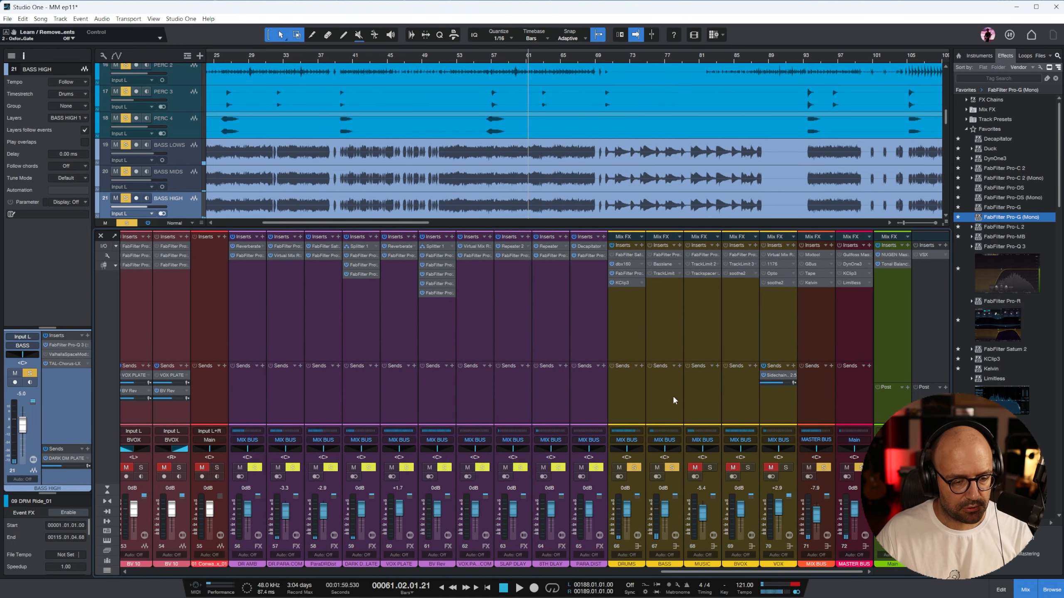
pyautogui.click(627, 316)
pyautogui.press('space')
# Step: In the BASS bus Pro-Q 3, add a low cut at about 27 Hz and a high cut in the upper treble
pyautogui.click(664, 338)
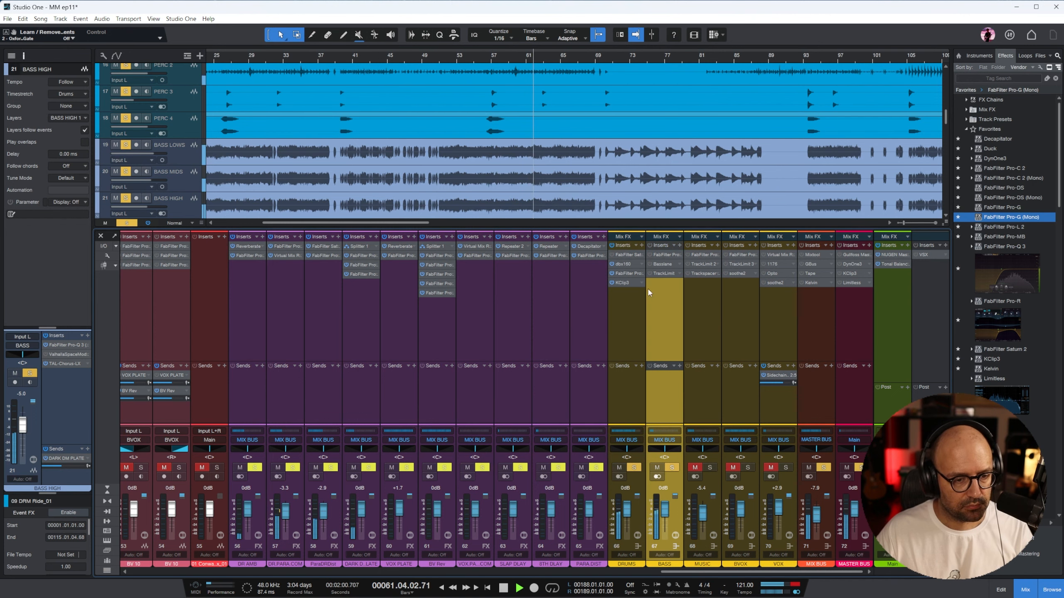
pyautogui.click(662, 255)
pyautogui.click(556, 249)
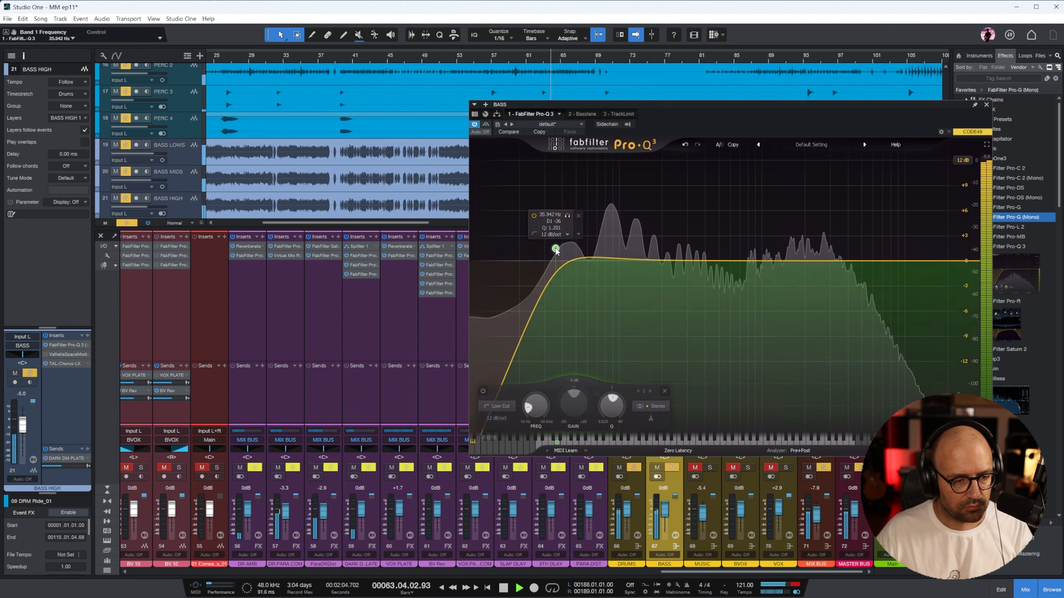
pyautogui.moveTo(556, 249); pyautogui.dragTo(538, 241)
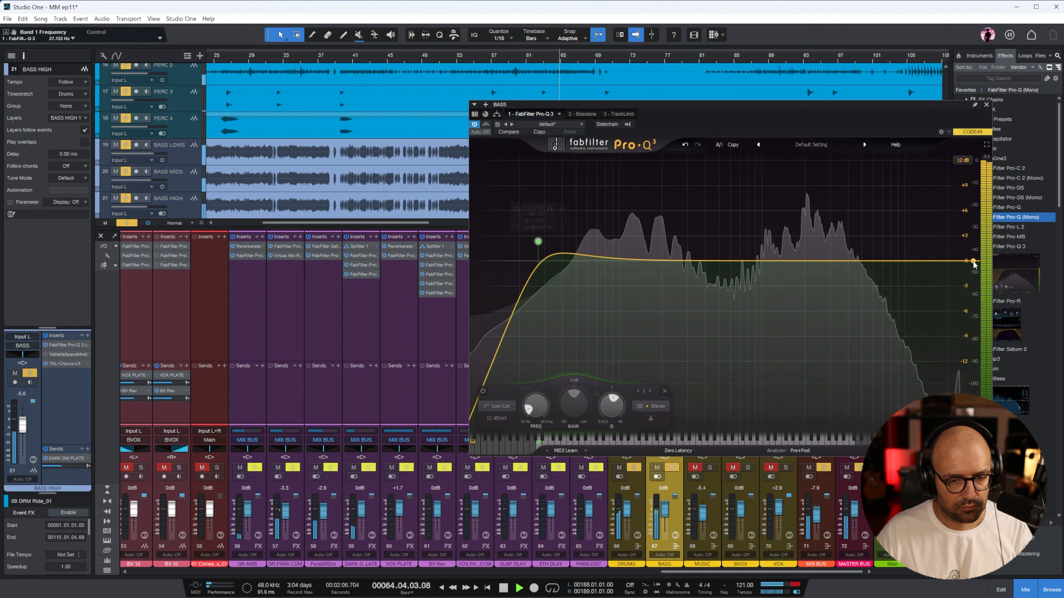
pyautogui.moveTo(973, 262); pyautogui.dragTo(884, 260)
# Step: Cut the BASS bus about 5 dB at 2149 Hz and about 7 dB at 322 Hz, and raise the low cut's Q to about 1.4
pyautogui.moveTo(803, 261); pyautogui.dragTo(808, 303)
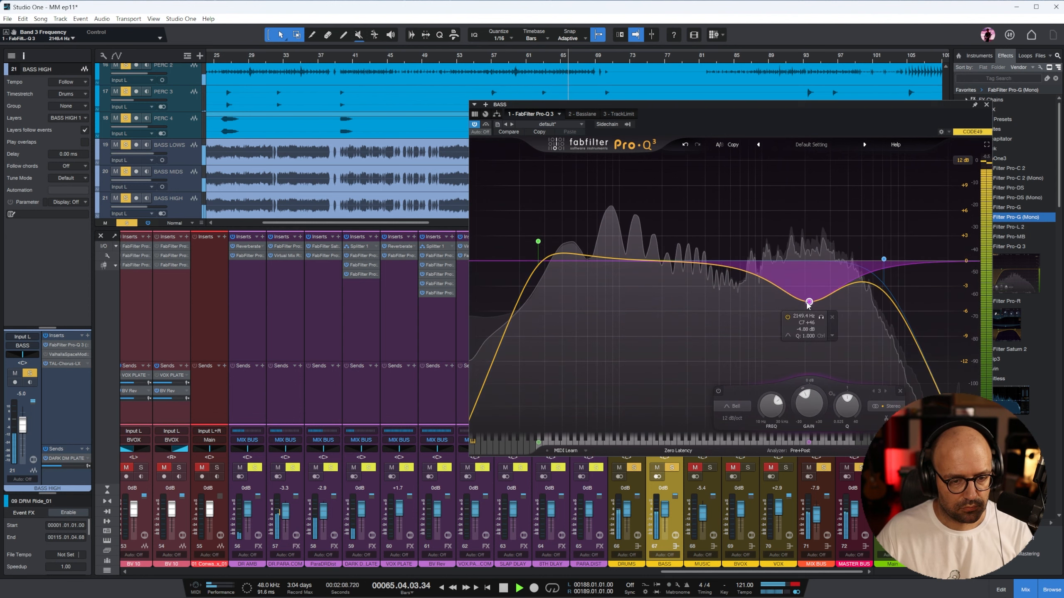
pyautogui.moveTo(689, 263); pyautogui.dragTo(693, 315)
pyautogui.scroll(5, 689, 235)
pyautogui.scroll(-4, 693, 322)
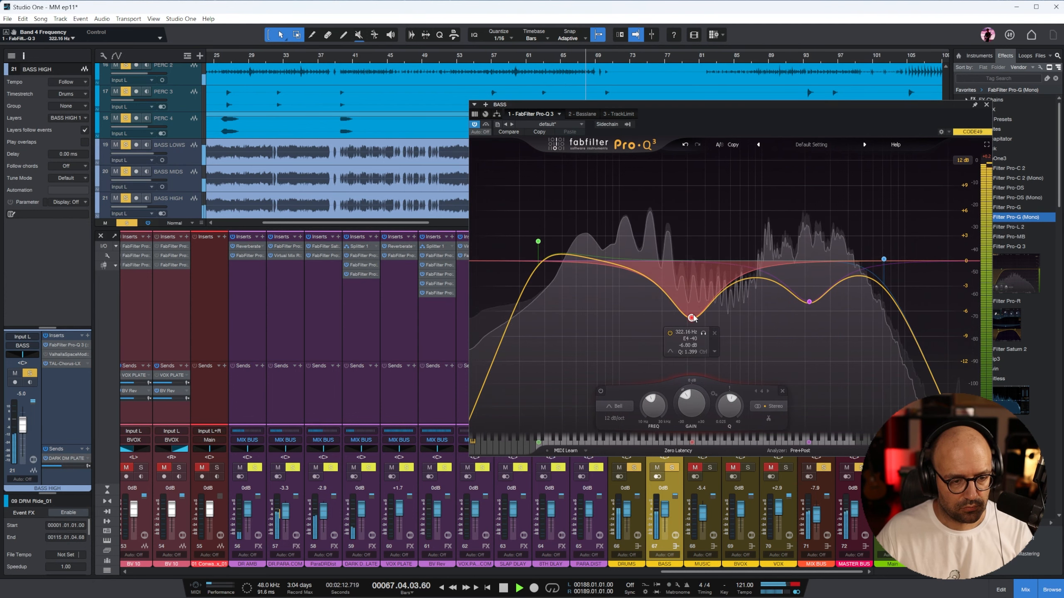
pyautogui.moveTo(538, 241); pyautogui.dragTo(538, 238)
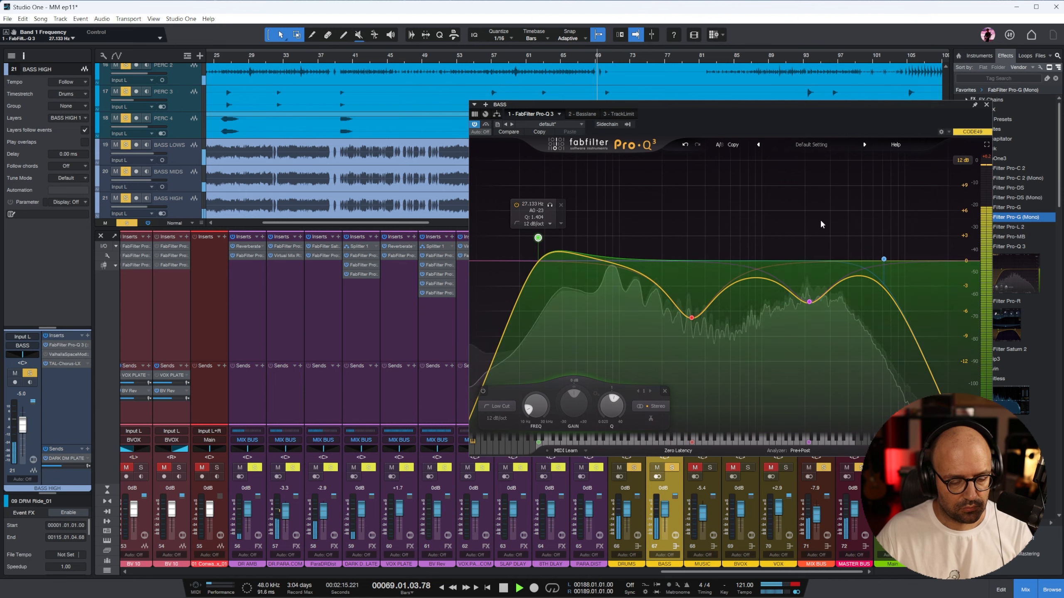
pyautogui.click(987, 107)
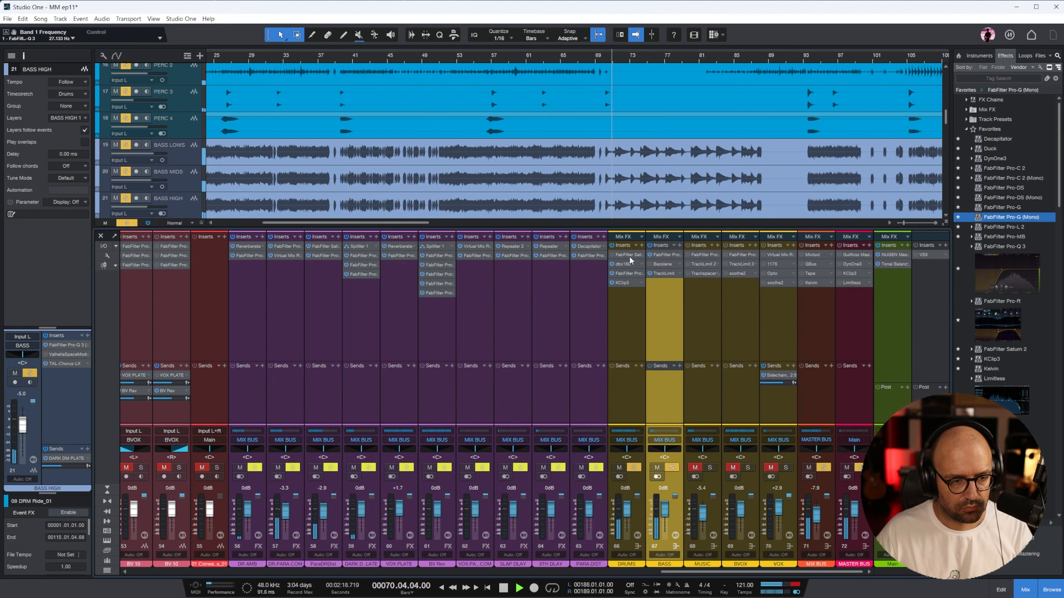
# Step: Replay the song from about bar 22 and lower the BASS bus fader to -2.1 dB
pyautogui.press('w')
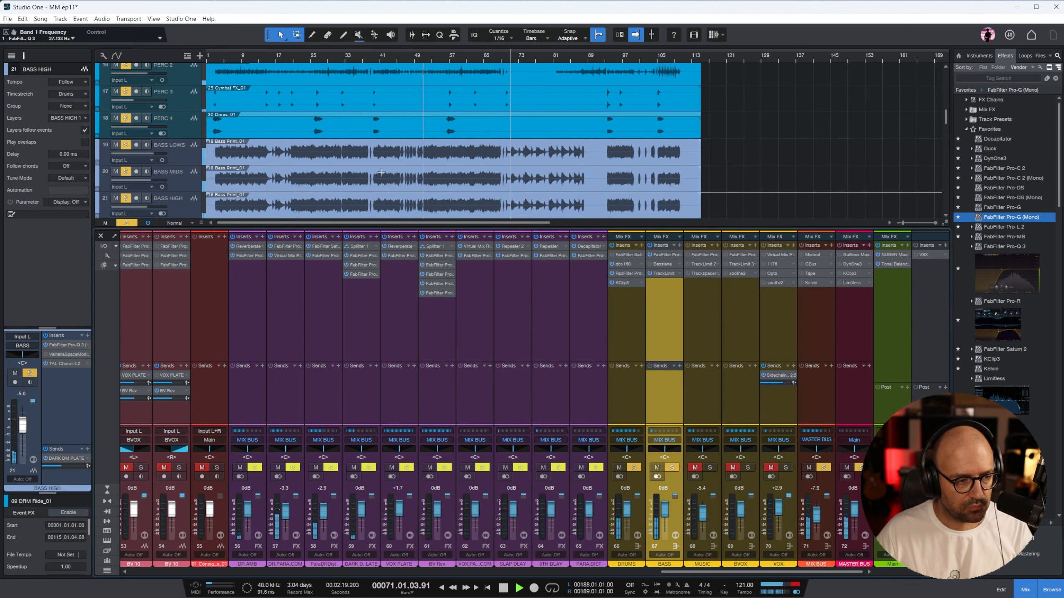
pyautogui.click(299, 55)
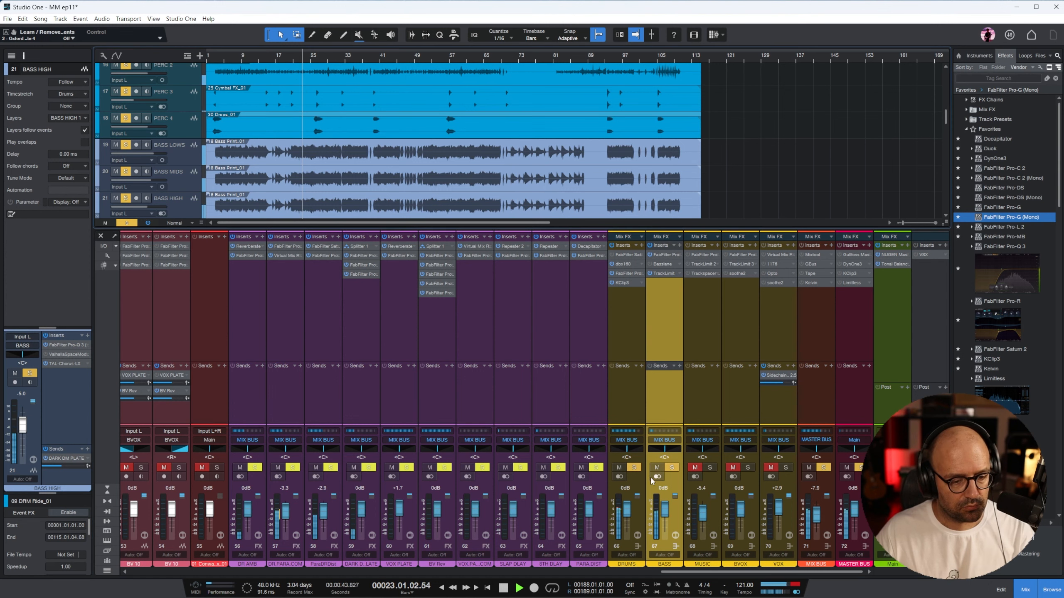
pyautogui.moveTo(661, 512); pyautogui.dragTo(666, 516)
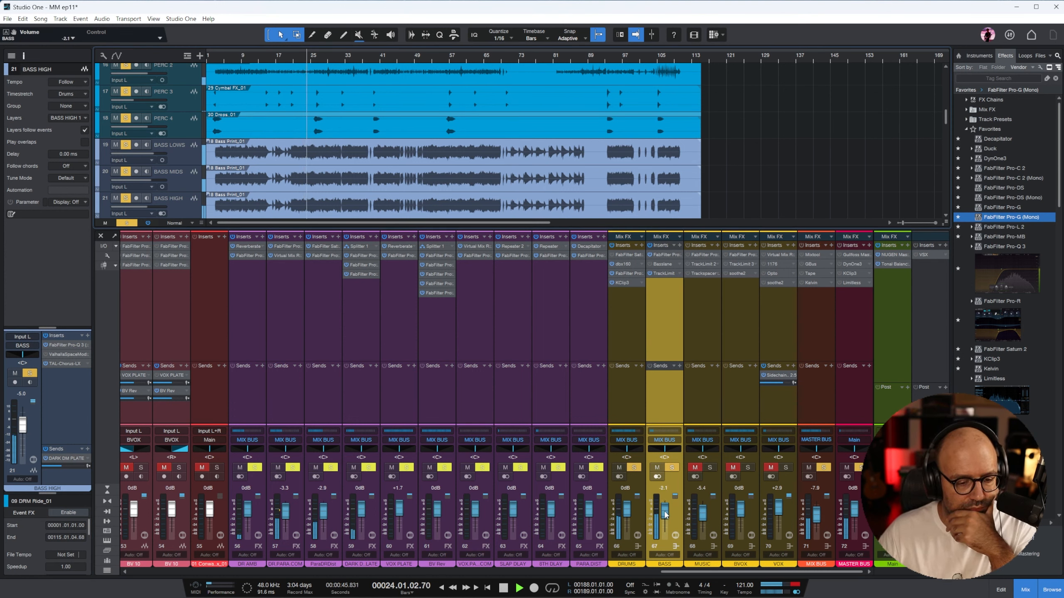
# Step: Reduce the Drive of Darkglass Ultra on BASS MIDS to 0.31 and set that channel's fader to -5.0 dB
pyautogui.moveTo(677, 575); pyautogui.dragTo(302, 578)
pyautogui.click(339, 333)
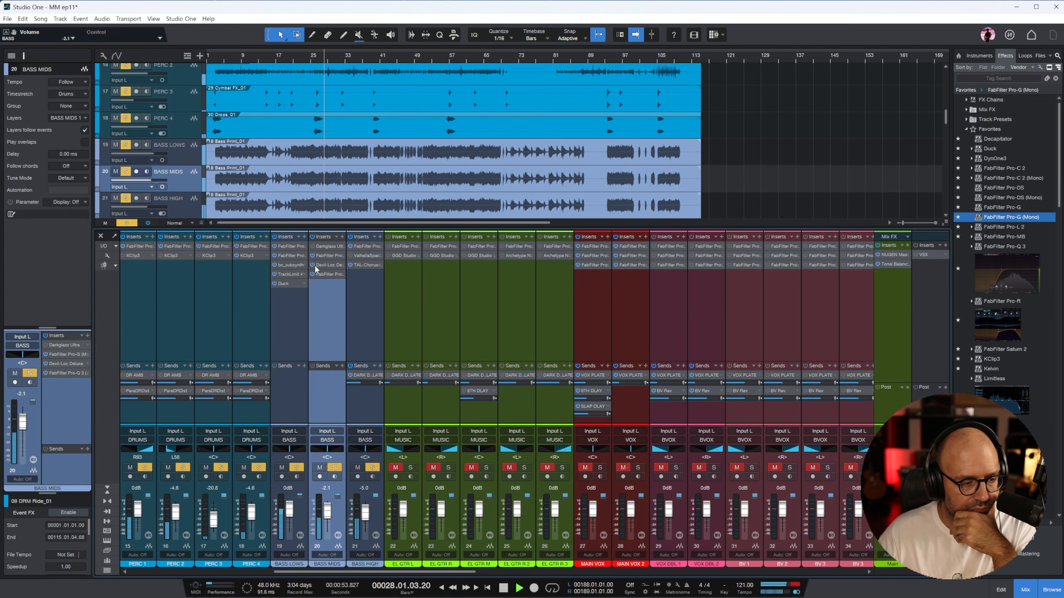
pyautogui.press('space')
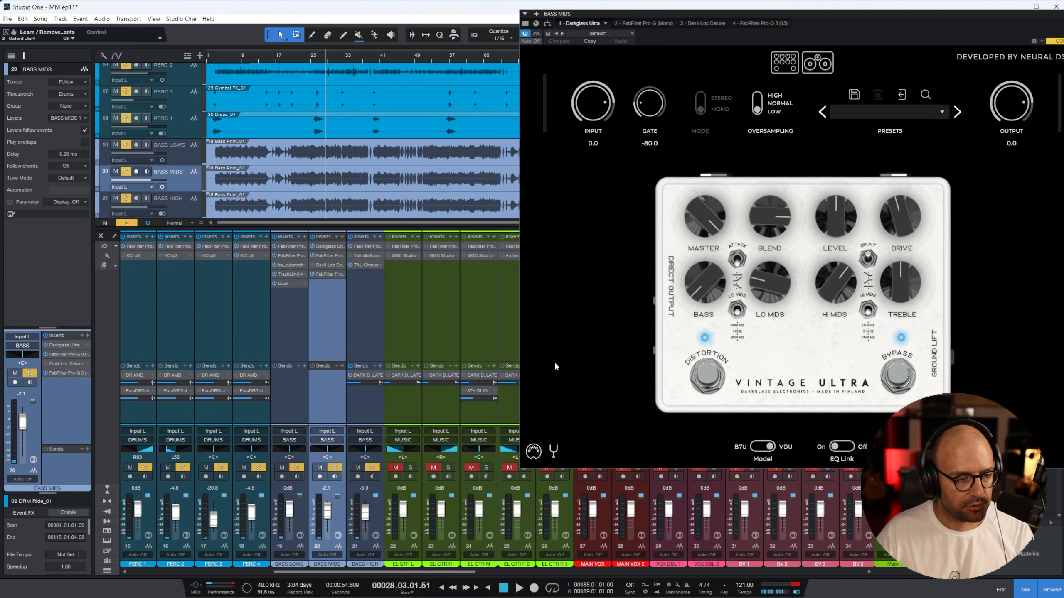
pyautogui.press('space')
pyautogui.moveTo(882, 16); pyautogui.dragTo(727, 43)
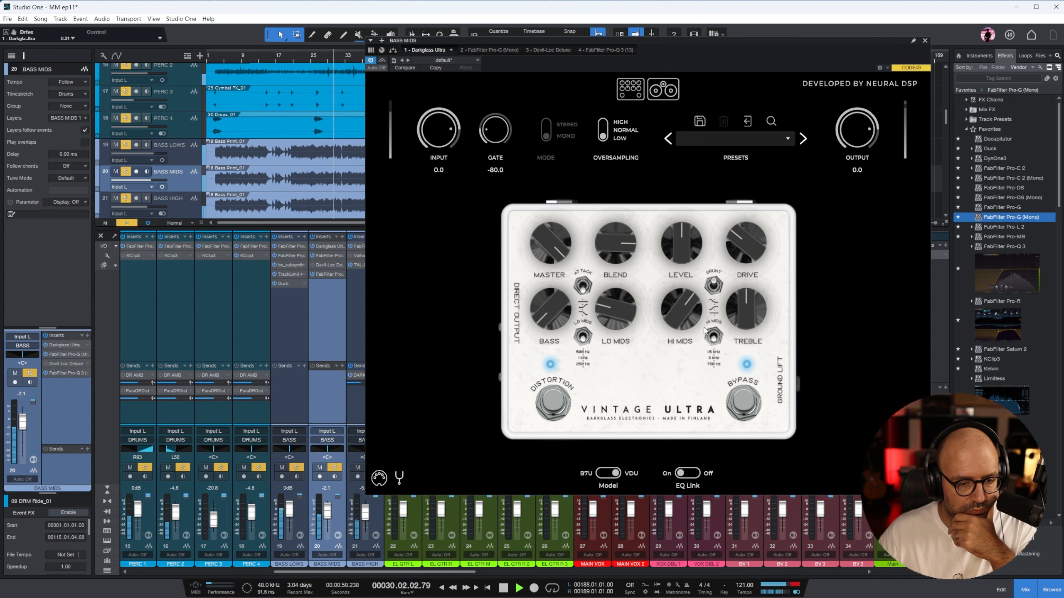
pyautogui.moveTo(328, 509); pyautogui.dragTo(327, 512)
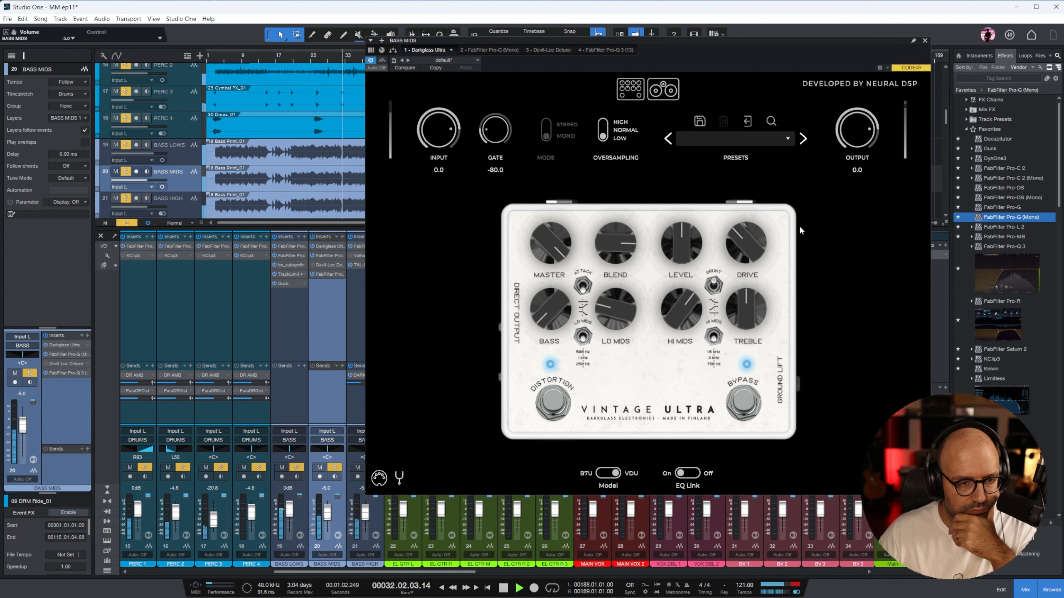
pyautogui.click(925, 40)
# Step: Raise the KICK fader to +0.4 dB and set its Pro-Q 3 low bell to about +8.4 dB at 50 Hz
pyautogui.moveTo(379, 572); pyautogui.dragTo(129, 590)
pyautogui.moveTo(140, 519); pyautogui.dragTo(140, 514)
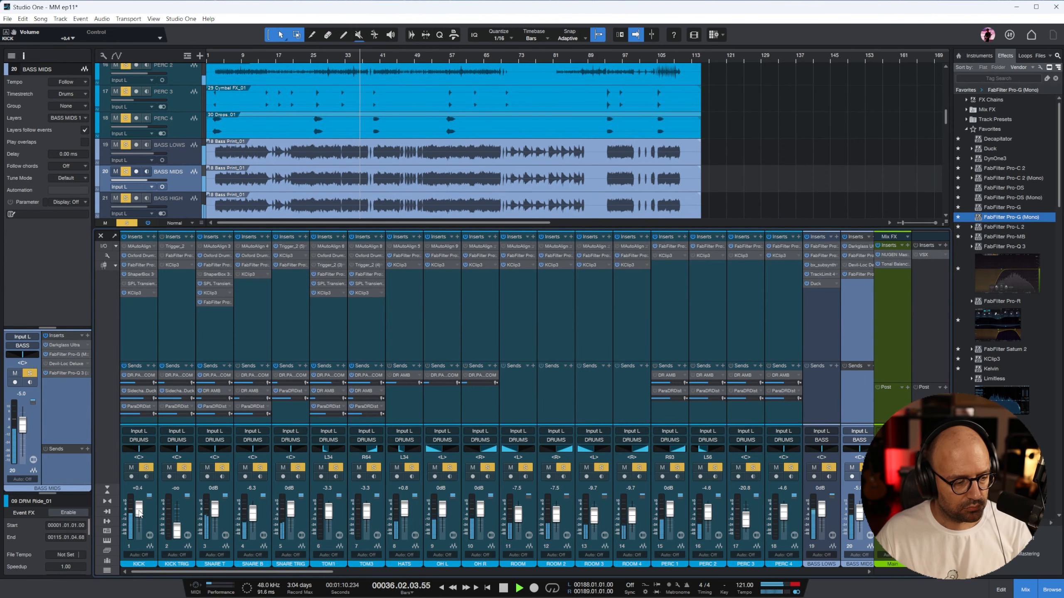
pyautogui.click(142, 338)
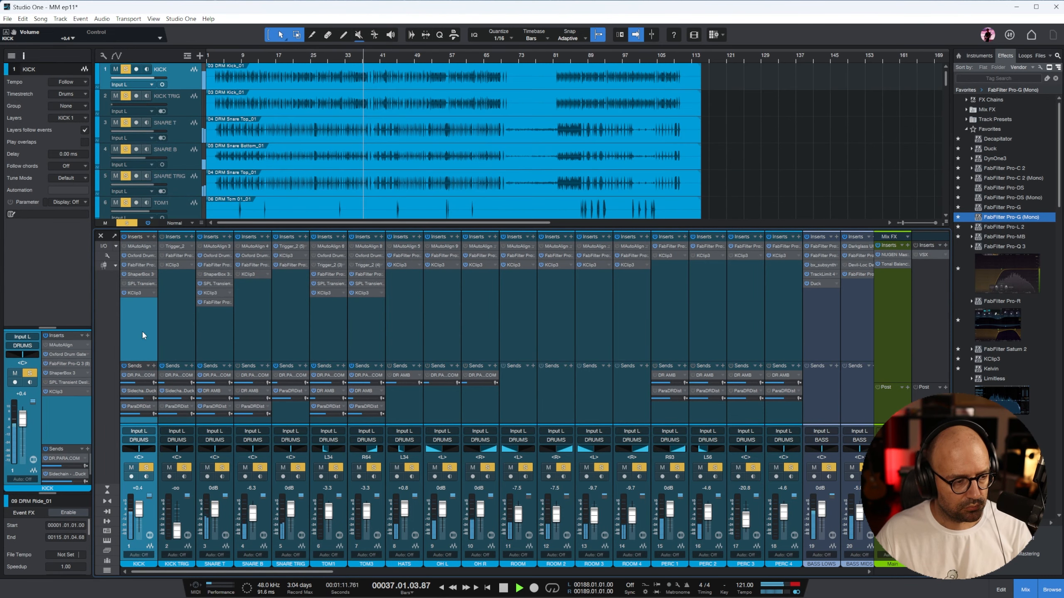
pyautogui.click(140, 268)
pyautogui.moveTo(445, 308); pyautogui.dragTo(448, 283)
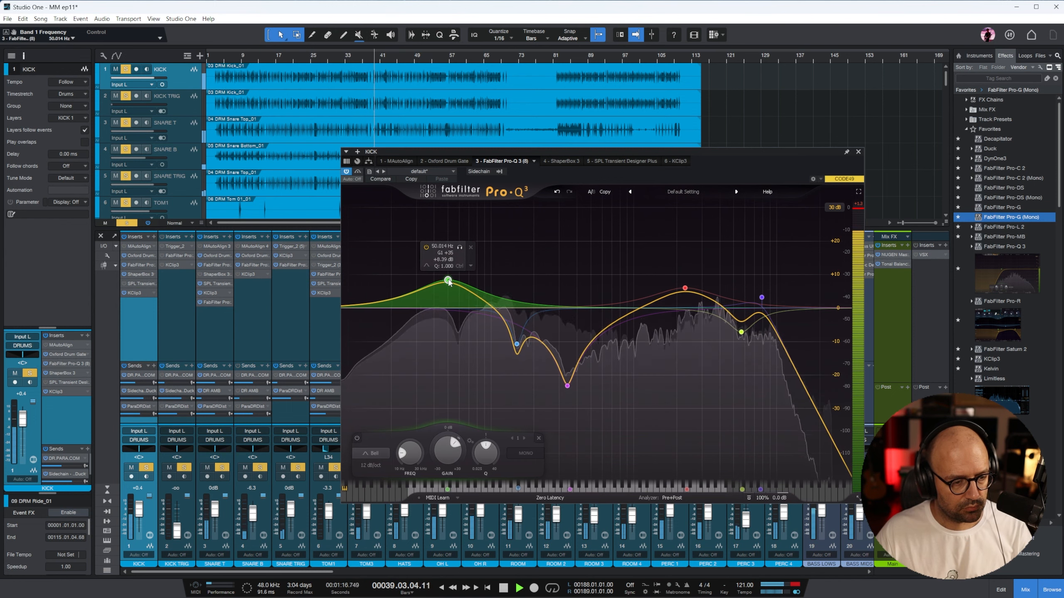
# Step: In KICK's Pro-Q 3, narrow band 2 to a Q of about 4.2, turn the upper-mid boost into a cut and boost 5.2 kHz about 4 dB
pyautogui.click(517, 344)
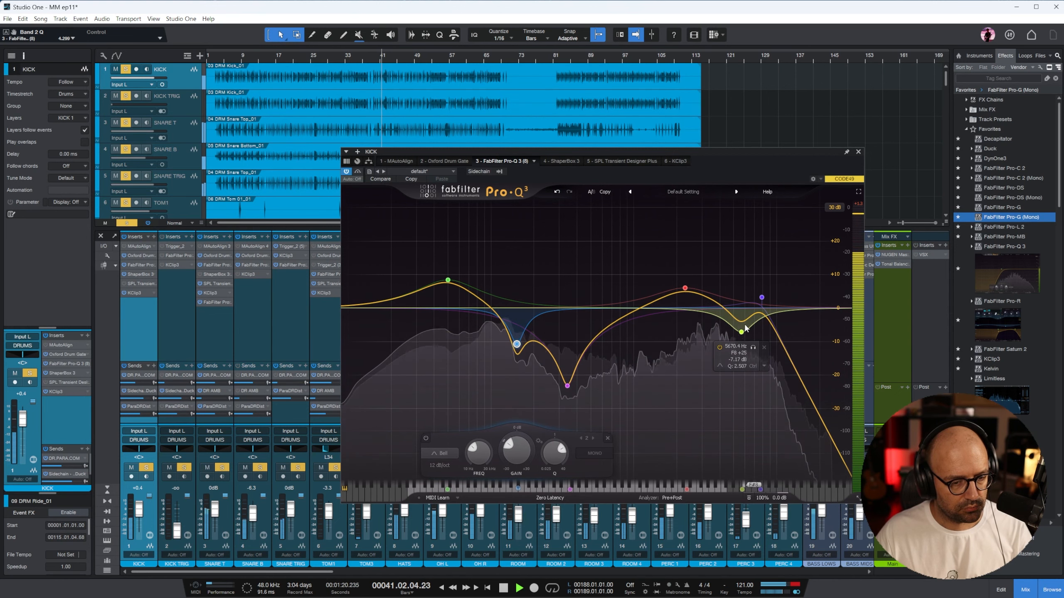
pyautogui.moveTo(741, 333); pyautogui.dragTo(740, 337)
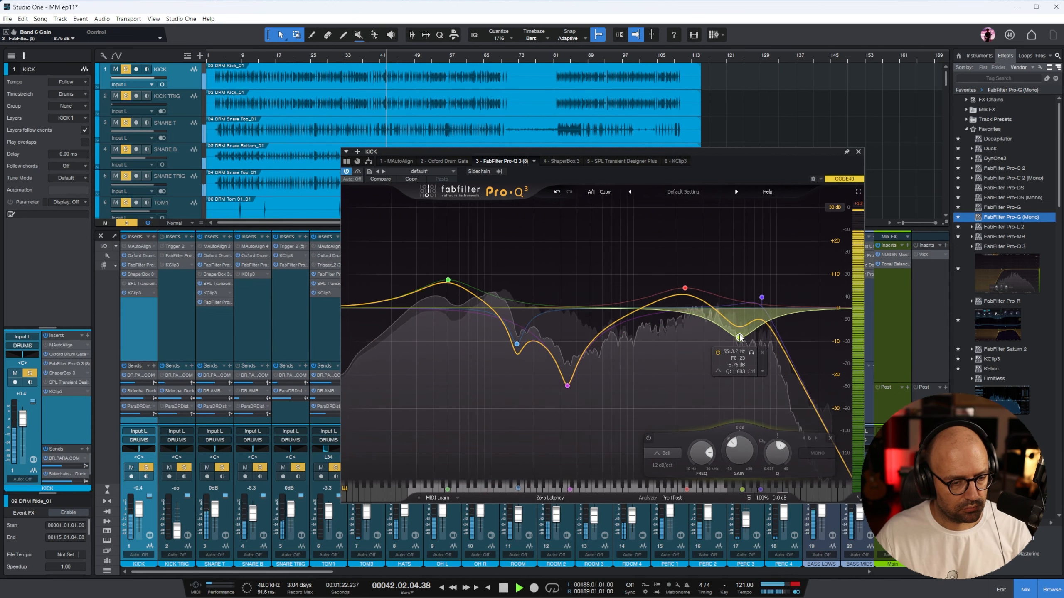
pyautogui.moveTo(685, 290); pyautogui.dragTo(736, 295)
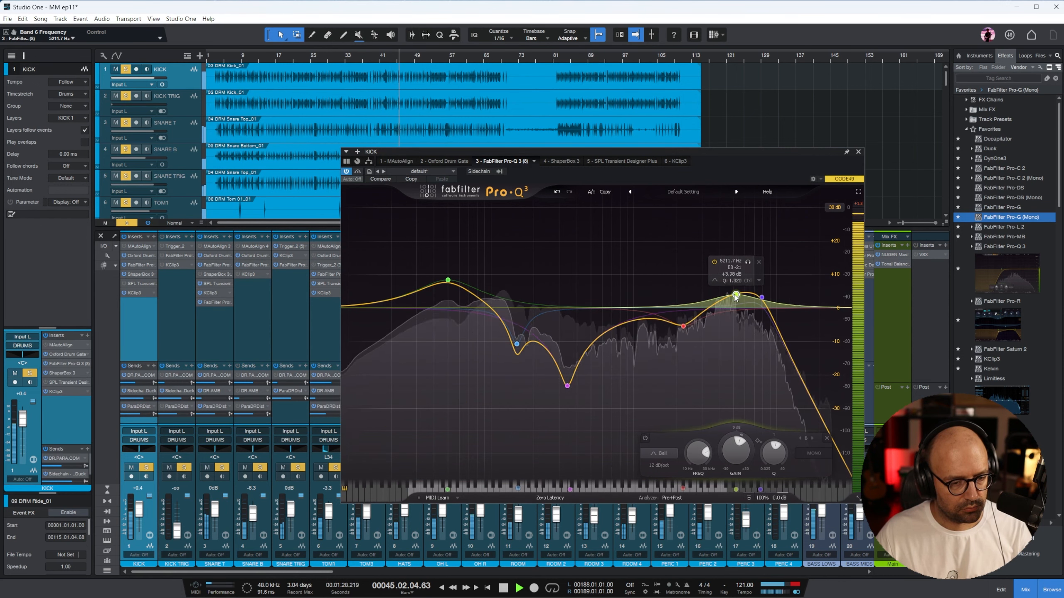
pyautogui.click(859, 153)
# Step: Lower the BASS bus fader to -3.3 dB and stop playback
pyautogui.moveTo(157, 572); pyautogui.dragTo(664, 517)
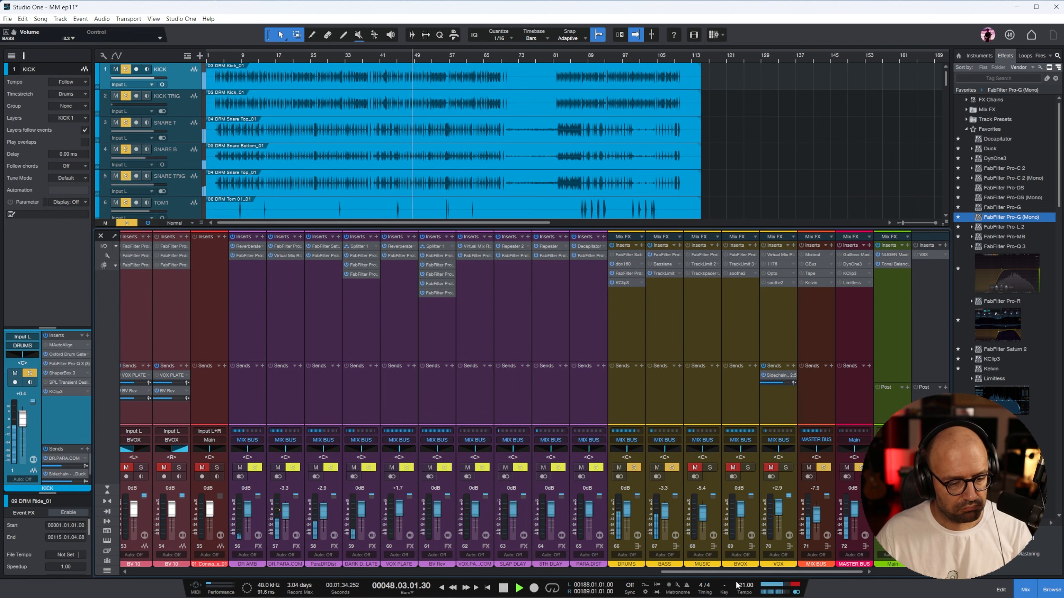
pyautogui.press('space')
# Step: Clear all solos, solo only the EL GTR L track and audition it from about bar 4
pyautogui.moveTo(701, 572); pyautogui.dragTo(327, 573)
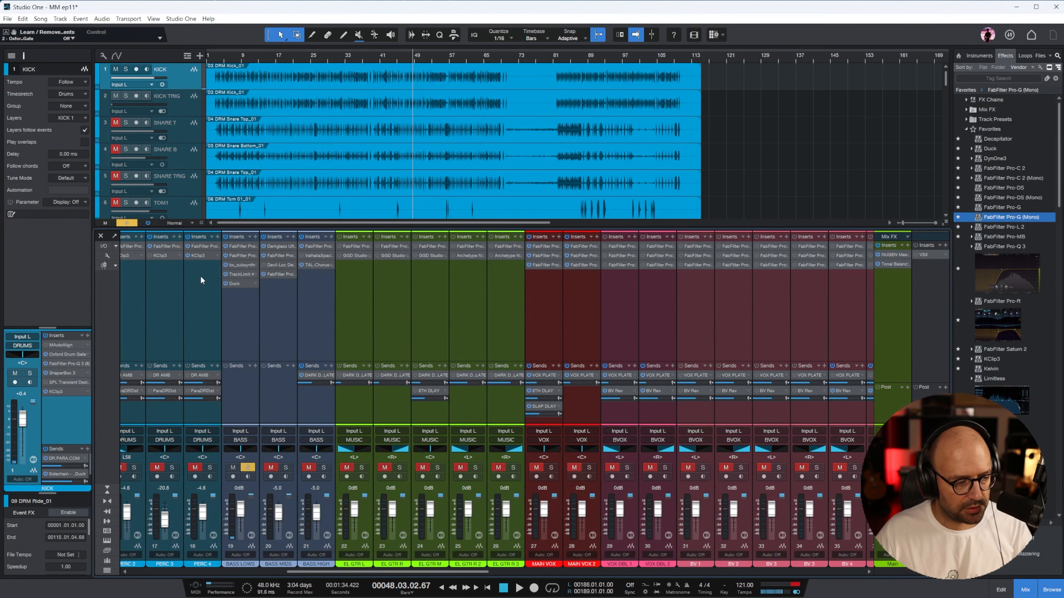
pyautogui.click(130, 223)
pyautogui.click(354, 336)
pyautogui.keyDown('shift'); pyautogui.click(501, 338); pyautogui.keyUp('shift')
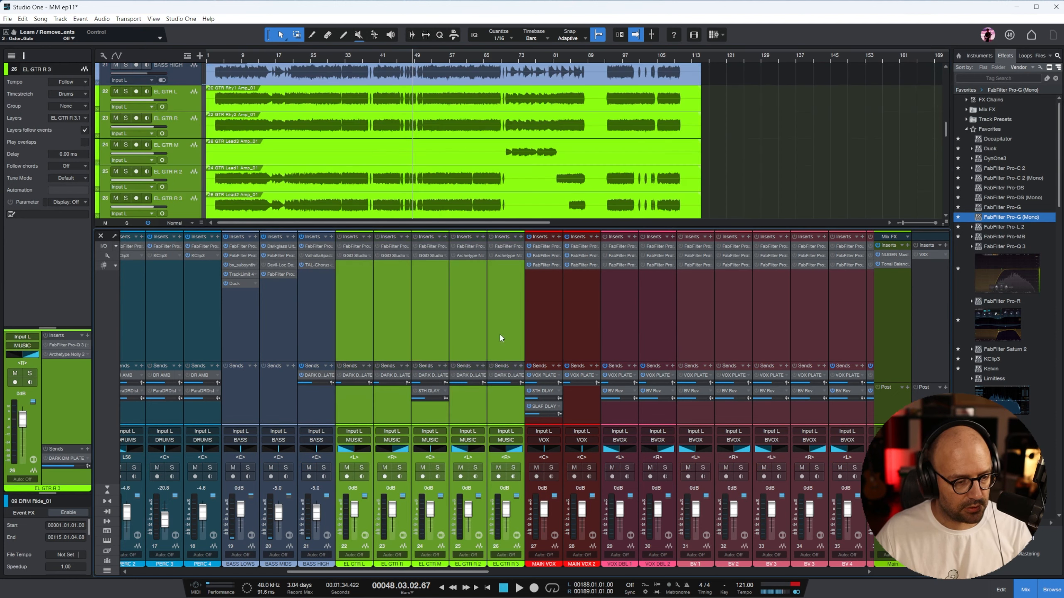
pyautogui.click(221, 58)
pyautogui.click(352, 305)
pyautogui.press('s')
pyautogui.press('space')
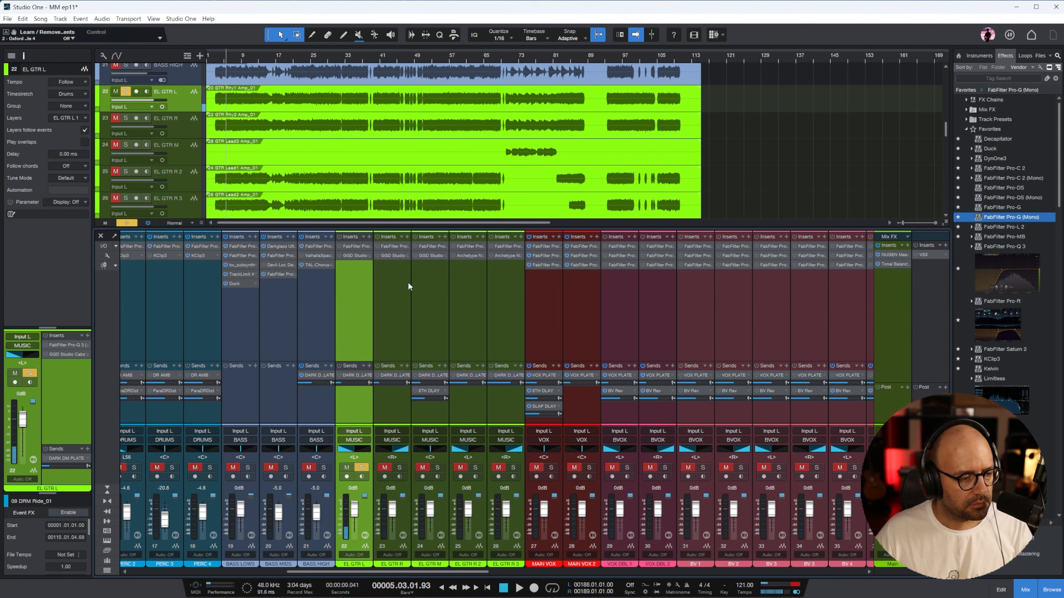
# Step: Find the MIKKO2 cabinet plug-in and add it as the last insert on the EL GTR L track
pyautogui.click(985, 79)
pyautogui.write('mikko')
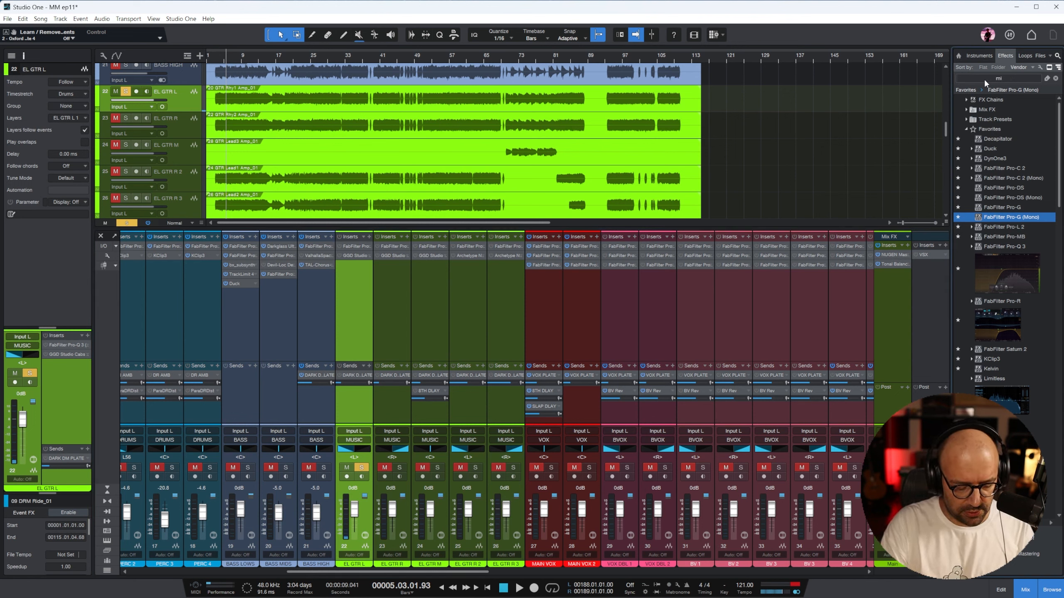
pyautogui.moveTo(968, 111); pyautogui.dragTo(354, 304)
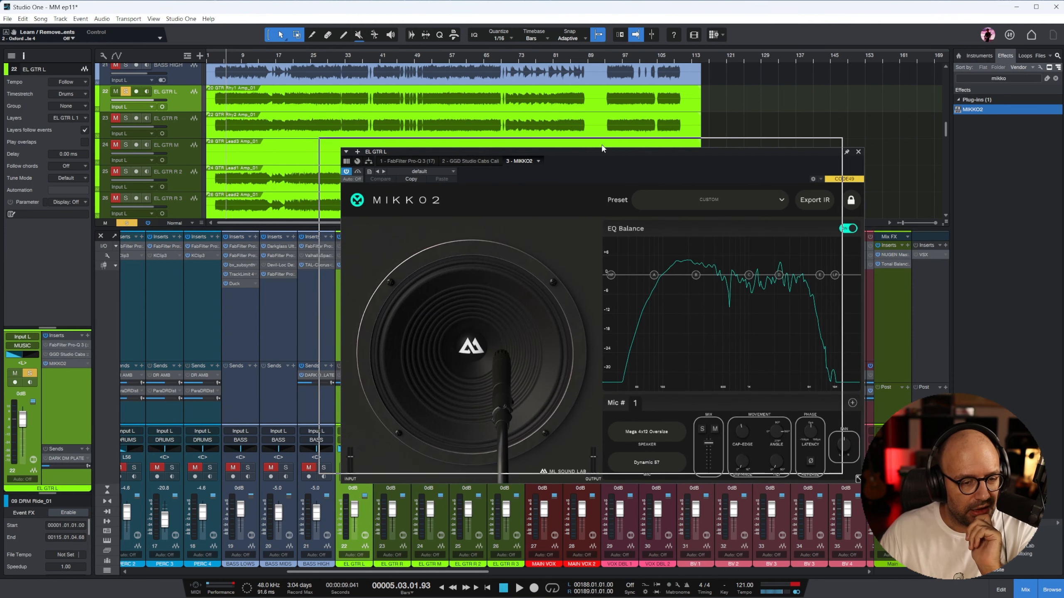
pyautogui.moveTo(623, 158); pyautogui.dragTo(601, 147)
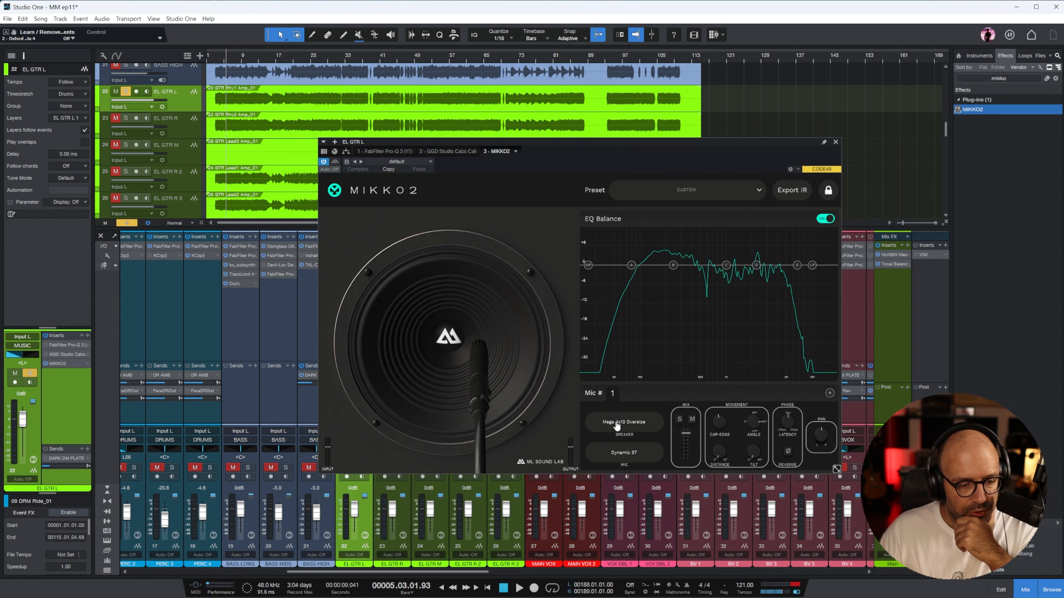
# Step: Check the cabinet choices in EL GTR L's GGD Studio Cabs Cali, and return to the MIKKO2 plug-in
pyautogui.click(445, 153)
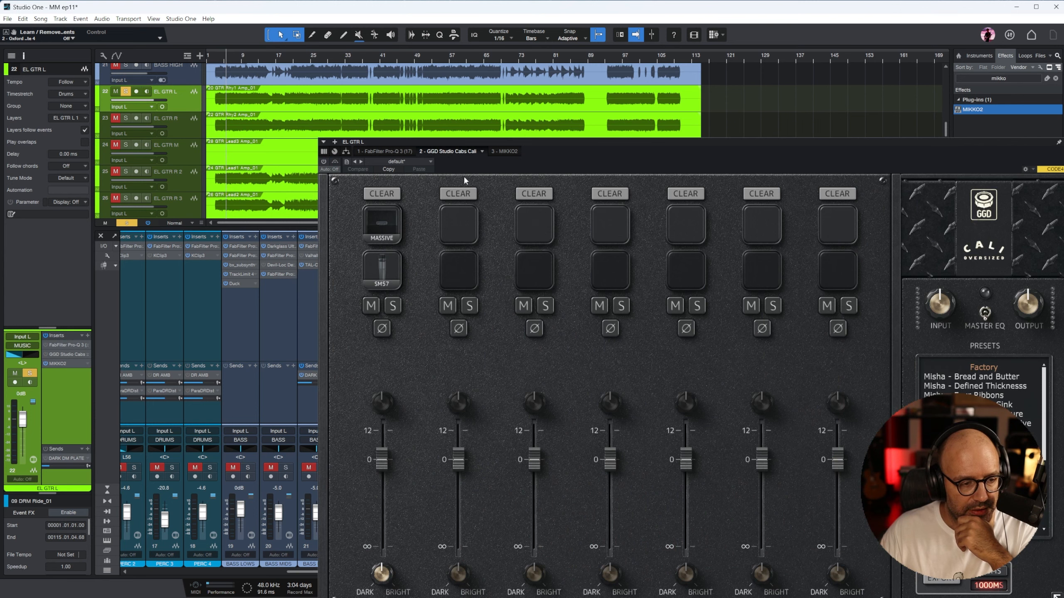
pyautogui.moveTo(522, 143); pyautogui.dragTo(428, 73)
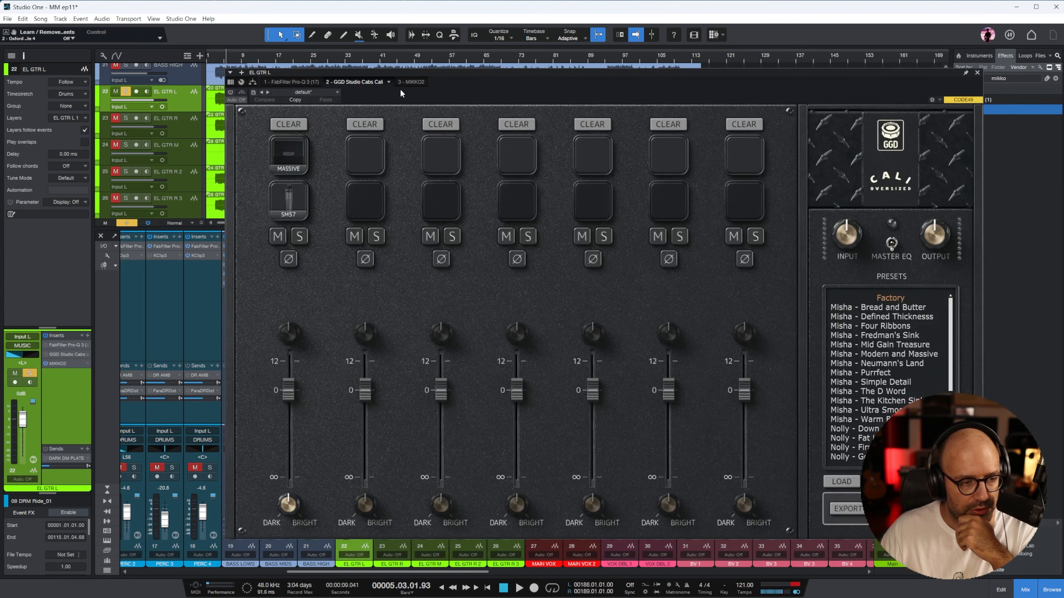
pyautogui.click(292, 154)
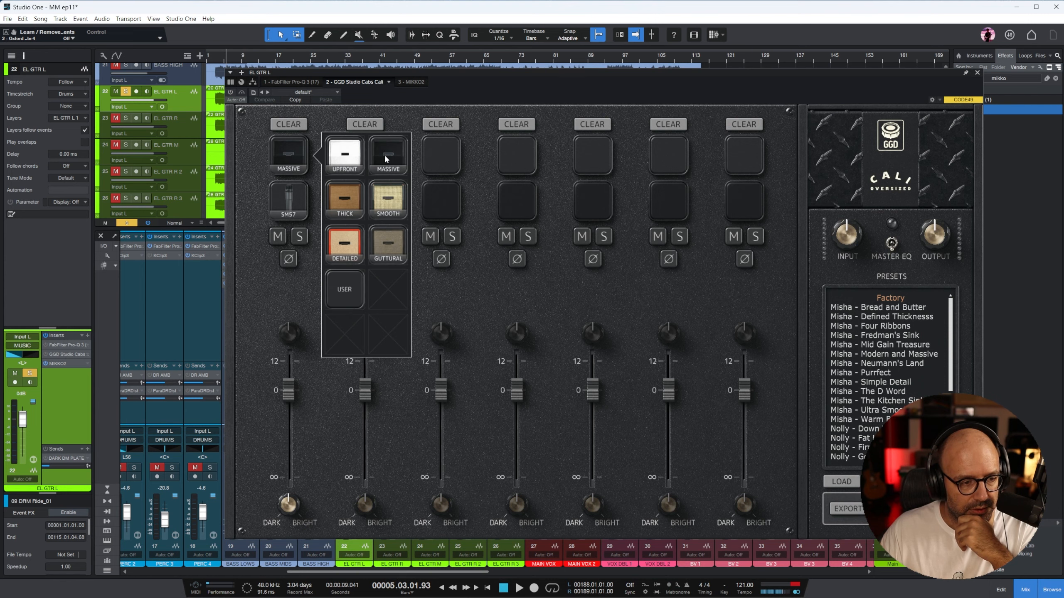
pyautogui.click(488, 301)
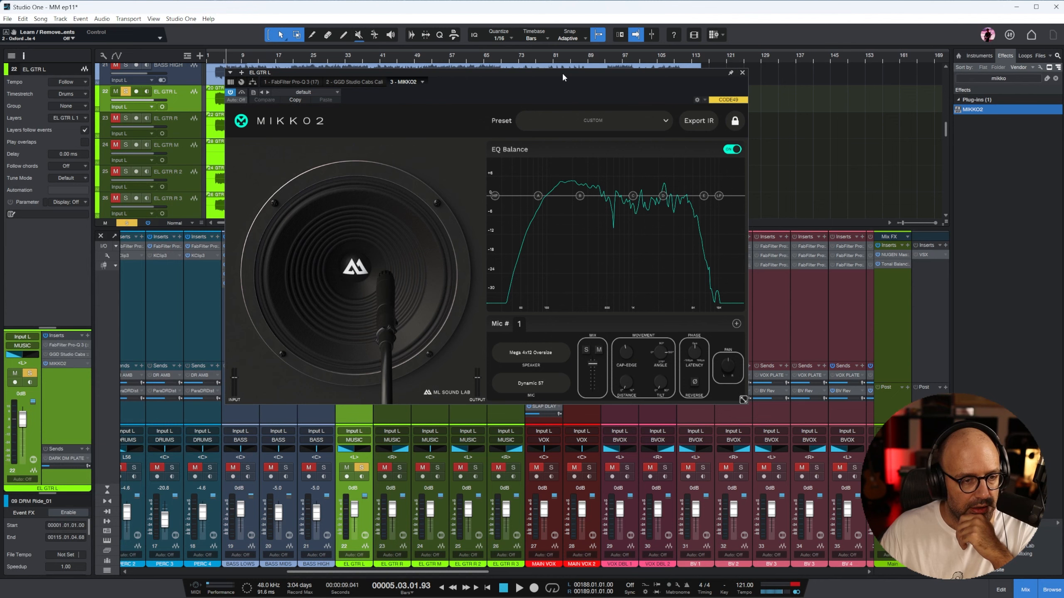
pyautogui.moveTo(563, 77); pyautogui.dragTo(673, 100)
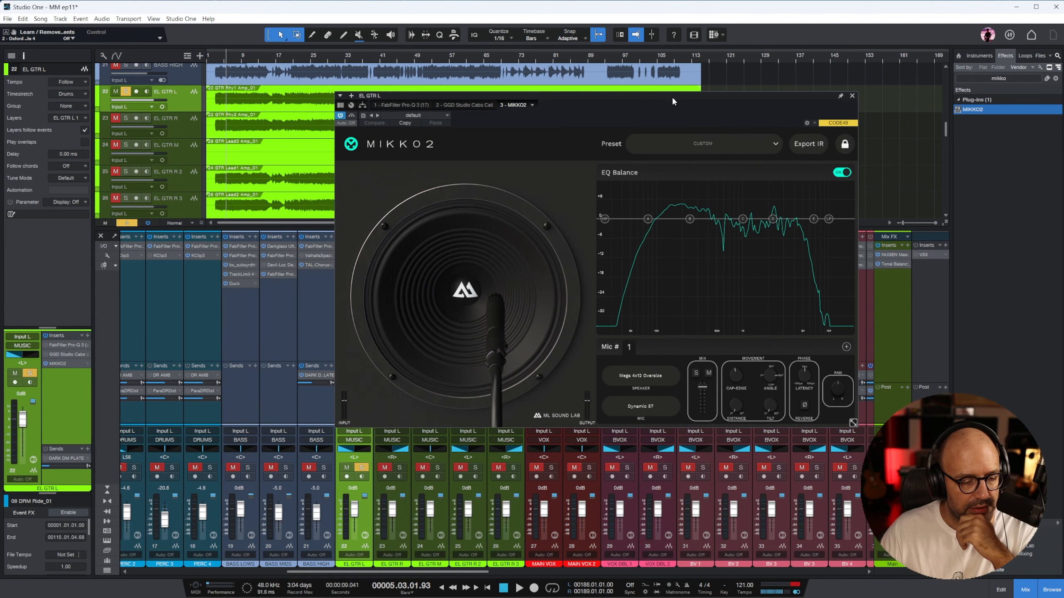
# Step: In MIKKO2, raise the EQ high-pass slightly and move the Dynamic 57 towards the cap, to a Cap-Edge of 32%
pyautogui.moveTo(605, 218); pyautogui.dragTo(630, 220)
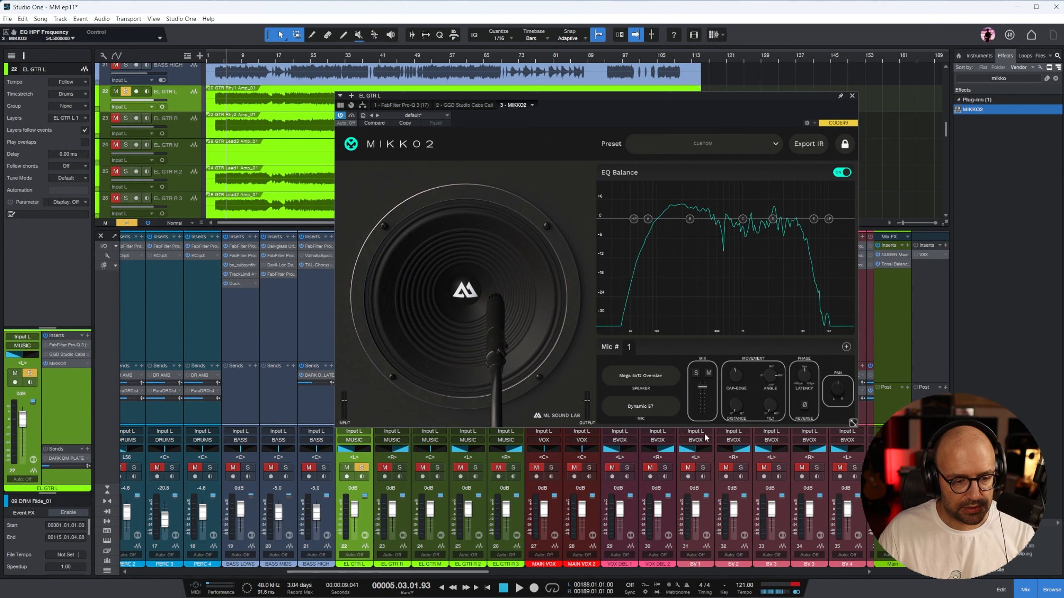
pyautogui.moveTo(503, 334)
pyautogui.mouseDown()
pyautogui.moveTo(450, 331)
pyautogui.moveTo(496, 329)
pyautogui.mouseUp()
pyautogui.moveTo(493, 328)
pyautogui.mouseDown()
pyautogui.moveTo(471, 307)
pyautogui.moveTo(496, 321)
pyautogui.moveTo(480, 297)
pyautogui.moveTo(453, 302)
pyautogui.moveTo(499, 308)
pyautogui.moveTo(470, 313)
pyautogui.moveTo(501, 325)
pyautogui.moveTo(492, 327)
pyautogui.mouseUp()
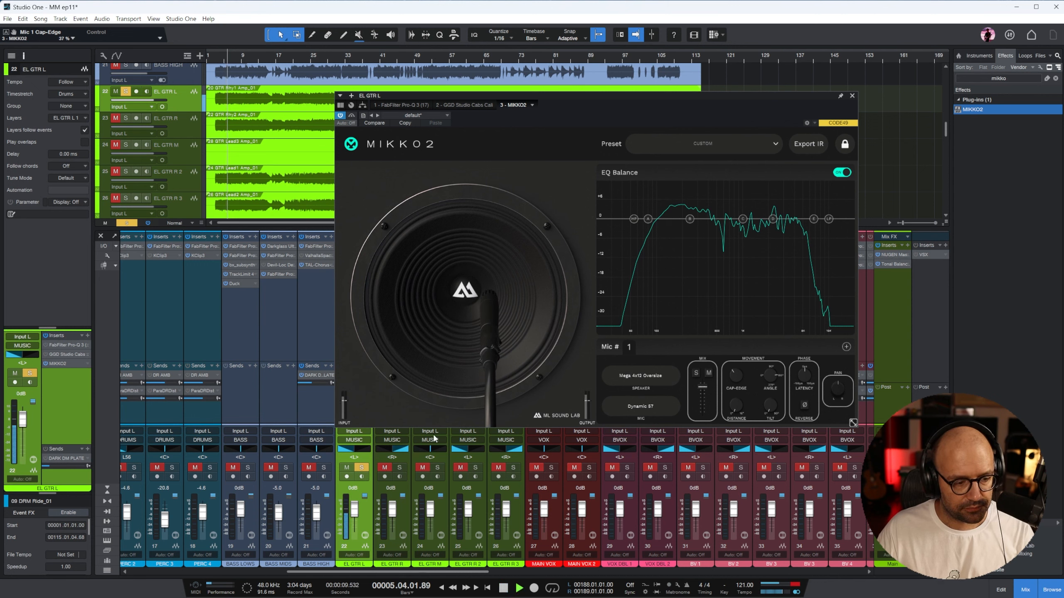
pyautogui.moveTo(481, 320)
pyautogui.mouseDown()
pyautogui.moveTo(530, 316)
pyautogui.moveTo(485, 315)
pyautogui.mouseUp()
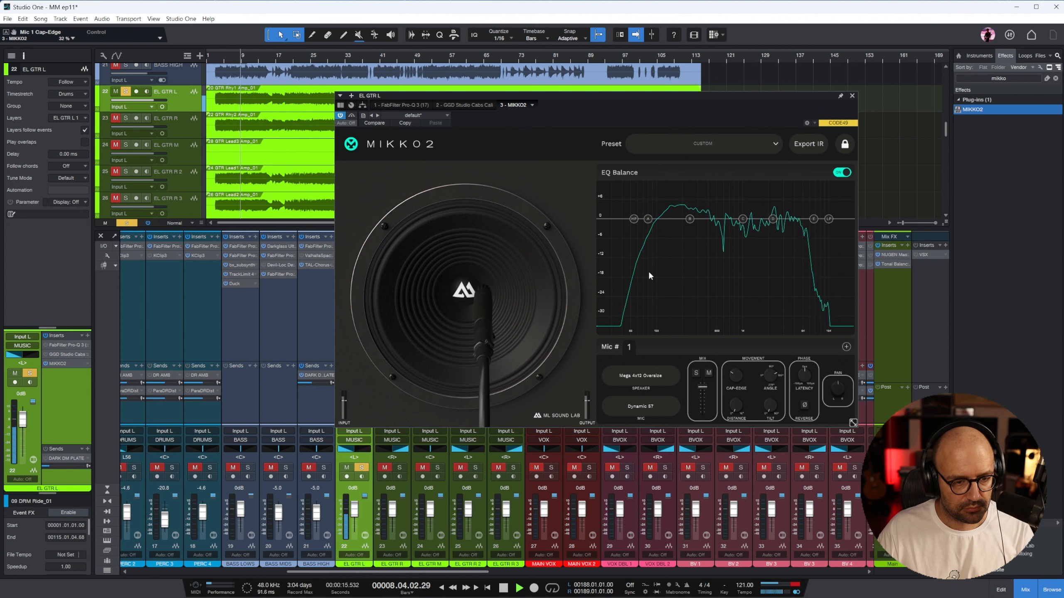
# Step: In MIKKO2's EQ Balance, cut the lows and upper mids slightly and set EQ 1 to about -2.2 dB at 412 Hz
pyautogui.moveTo(690, 221); pyautogui.dragTo(684, 235)
pyautogui.moveTo(774, 221); pyautogui.dragTo(770, 224)
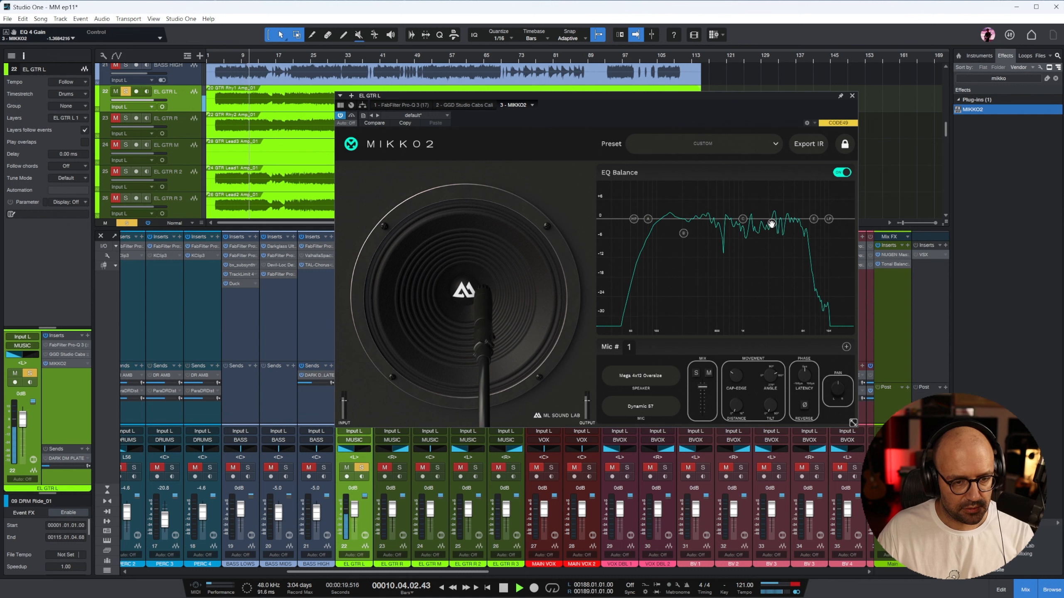
pyautogui.scroll(2, 773, 224)
pyautogui.moveTo(772, 222); pyautogui.dragTo(816, 220)
pyautogui.moveTo(635, 221); pyautogui.dragTo(659, 224)
pyautogui.doubleClick(647, 223)
pyautogui.moveTo(683, 233); pyautogui.dragTo(709, 226)
pyautogui.press('space')
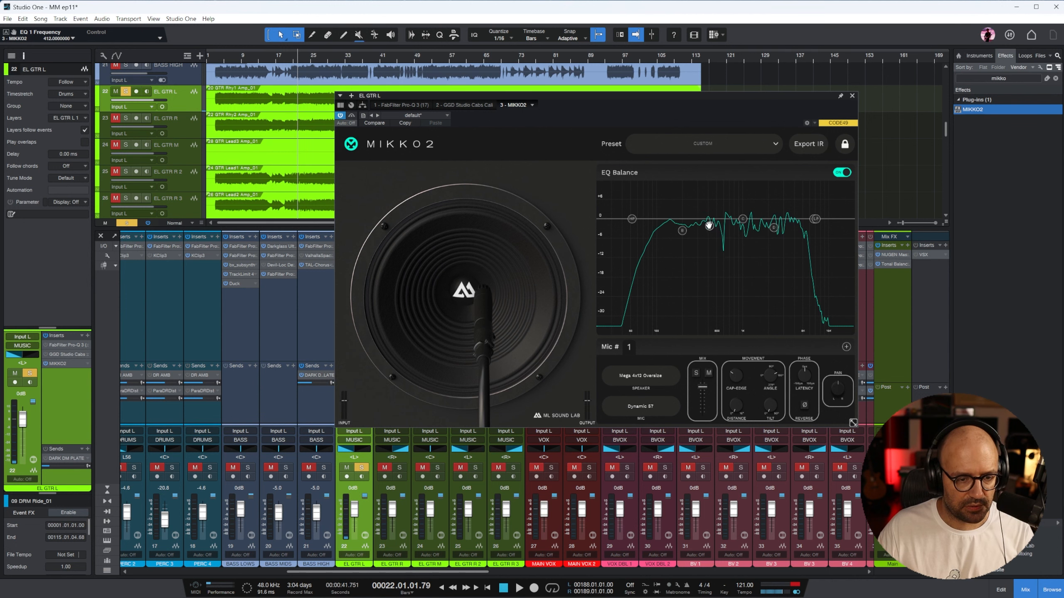
# Step: During playback, audition the Dynamic 421 mic in MIKKO2 and switch to the Ribbon 121
pyautogui.press('space')
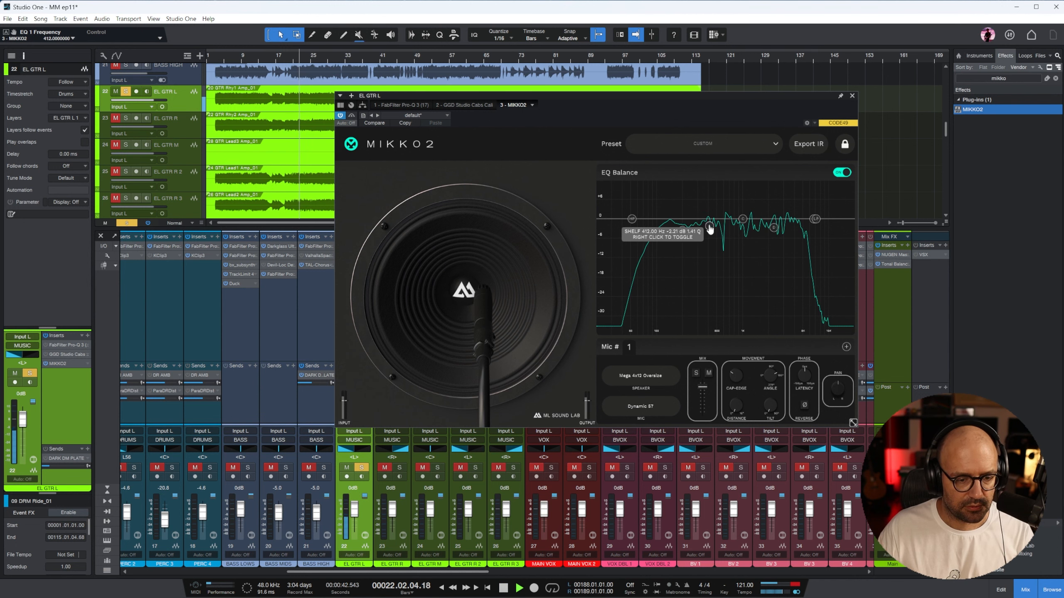
pyautogui.click(645, 409)
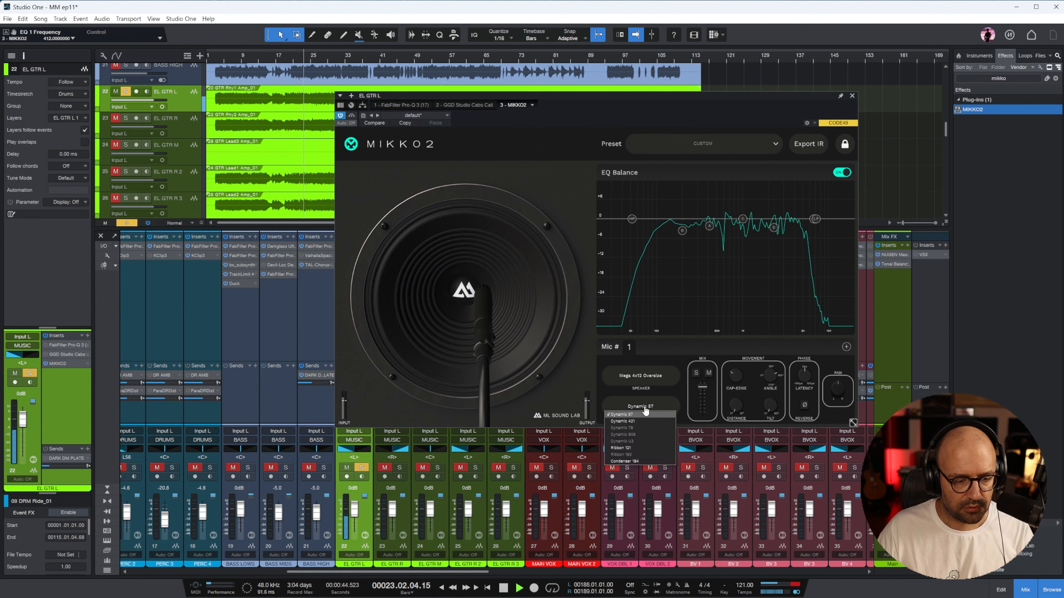
pyautogui.click(645, 421)
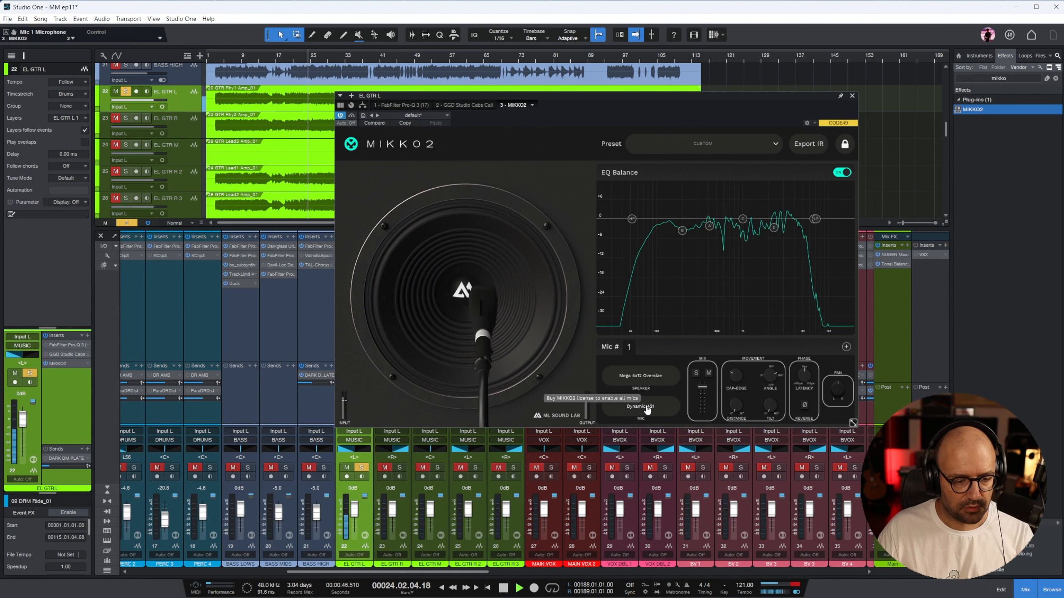
pyautogui.click(647, 408)
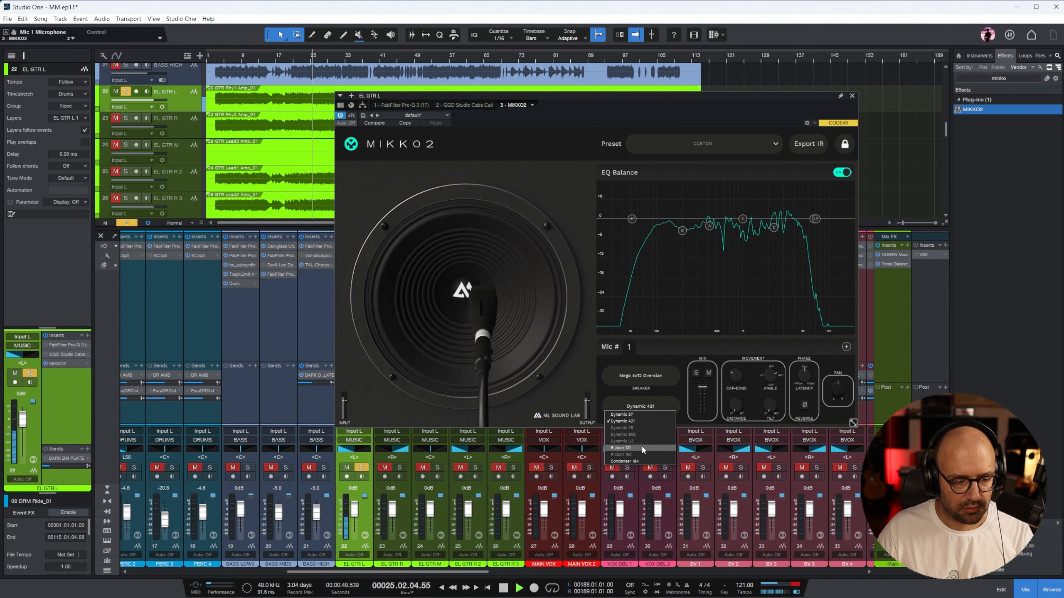
pyautogui.click(641, 448)
# Step: Boost the upper mids with EQ 5 in MIKKO2's EQ Balance, raising its gain to 6 dB
pyautogui.moveTo(774, 228); pyautogui.dragTo(762, 208)
pyautogui.doubleClick(767, 211)
pyautogui.moveTo(789, 220); pyautogui.dragTo(795, 211)
pyautogui.moveTo(796, 215)
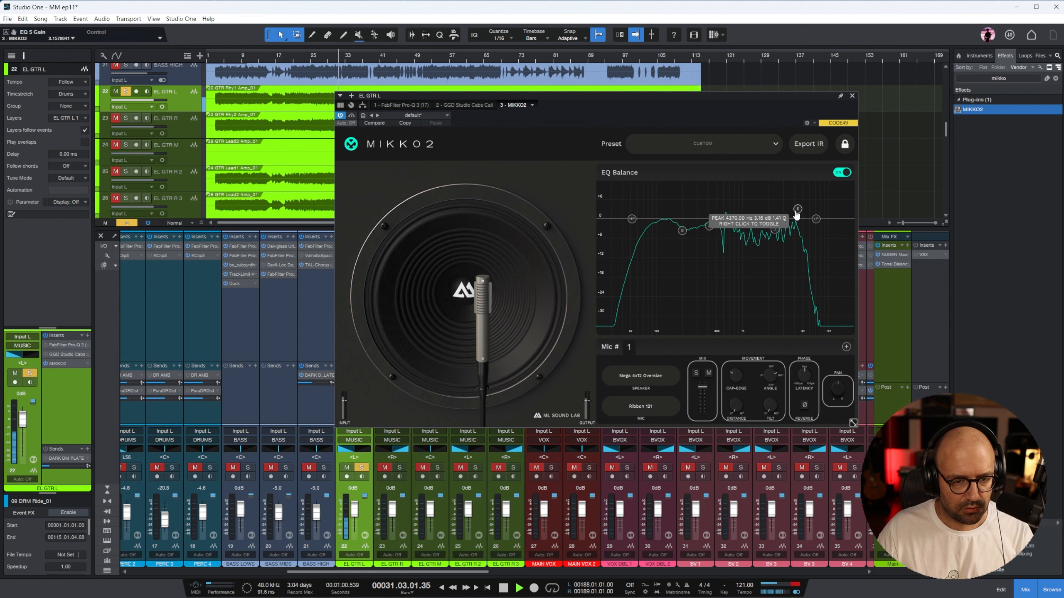
pyautogui.moveTo(796, 215); pyautogui.dragTo(773, 212)
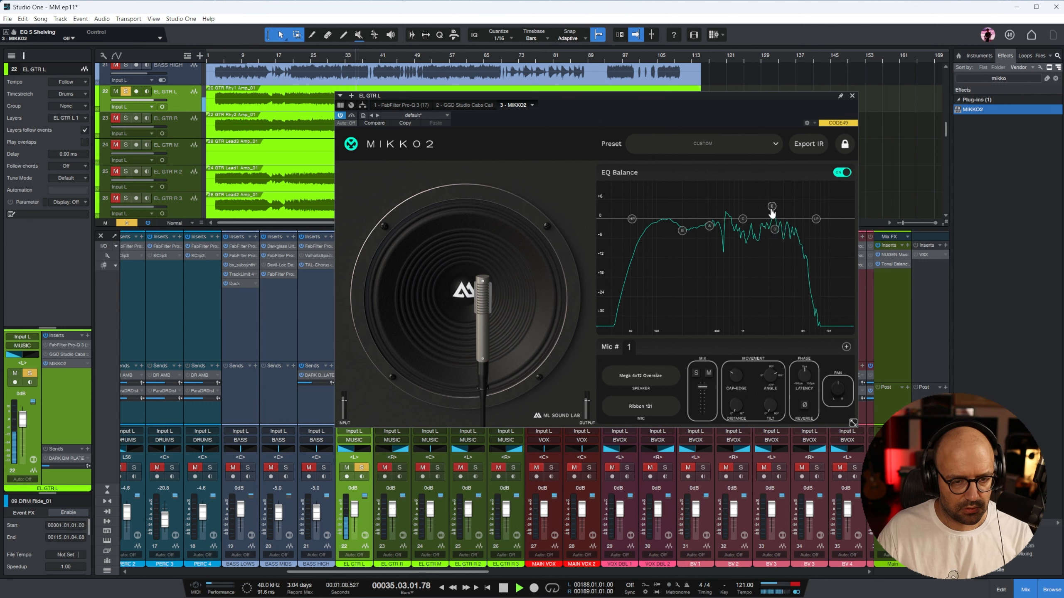
pyautogui.moveTo(772, 212)
pyautogui.scroll(-2, 772, 212)
pyautogui.moveTo(772, 213); pyautogui.dragTo(778, 201)
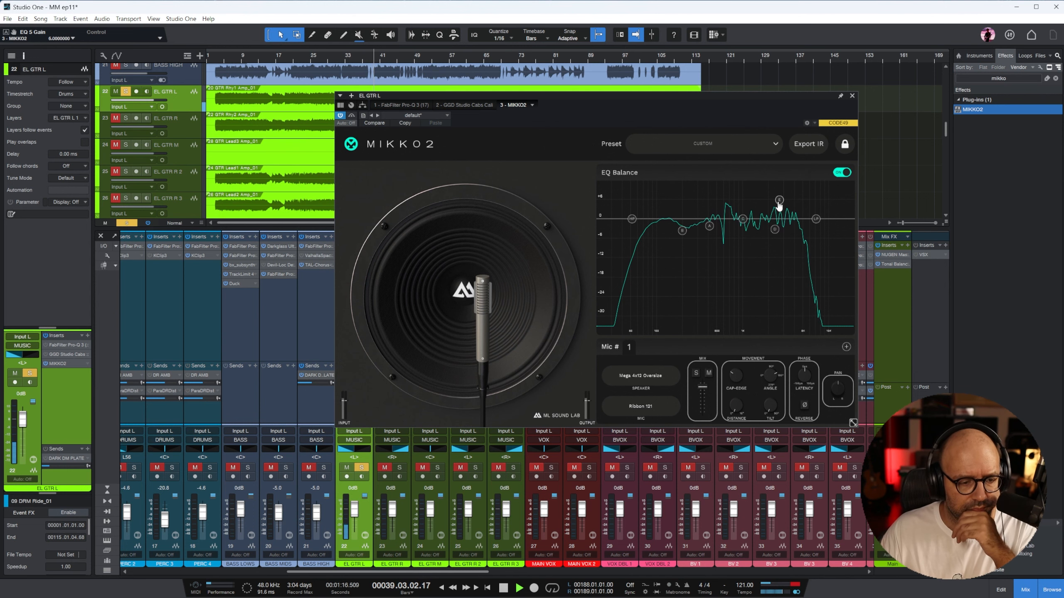
# Step: Centre the Ribbon 121 on the speaker cap at 0" distance and set MIKKO2's EQ high-pass to 100 Hz
pyautogui.moveTo(478, 296); pyautogui.dragTo(459, 297)
pyautogui.moveTo(778, 200); pyautogui.dragTo(778, 202)
pyautogui.moveTo(632, 220); pyautogui.dragTo(657, 199)
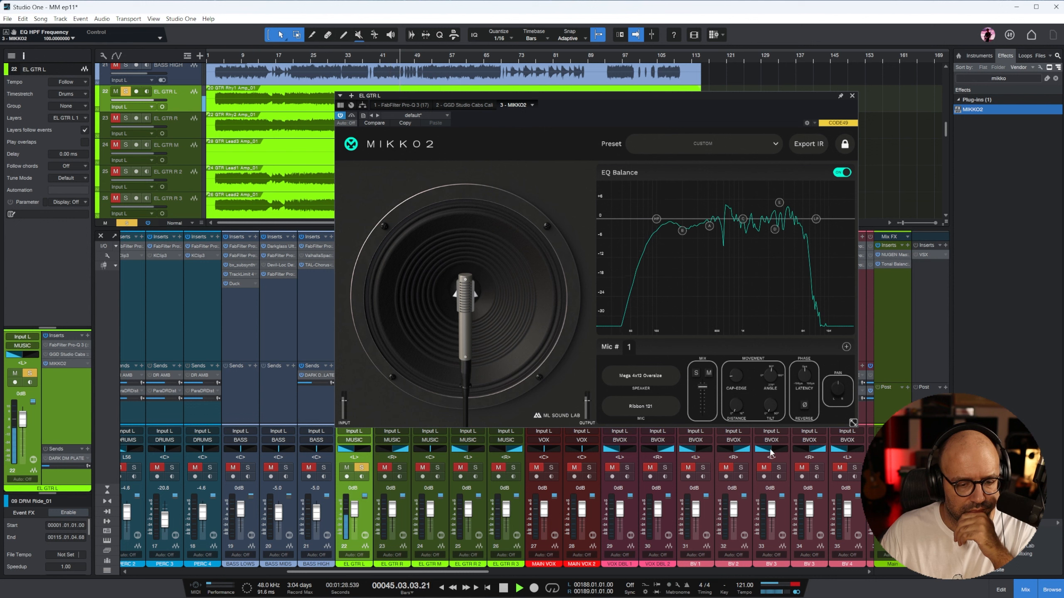
pyautogui.moveTo(772, 413); pyautogui.dragTo(802, 336)
pyautogui.moveTo(740, 382); pyautogui.dragTo(734, 442)
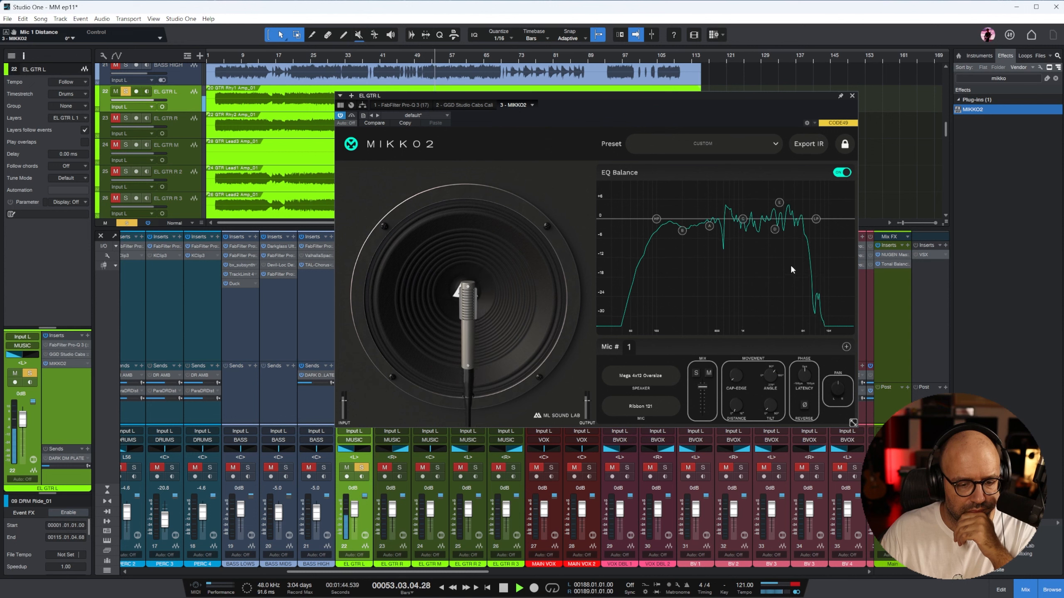
# Step: Solo EL GTR R alongside EL GTR L and copy the MIKKO2 insert with its settings onto it
pyautogui.click(852, 96)
pyautogui.click(399, 467)
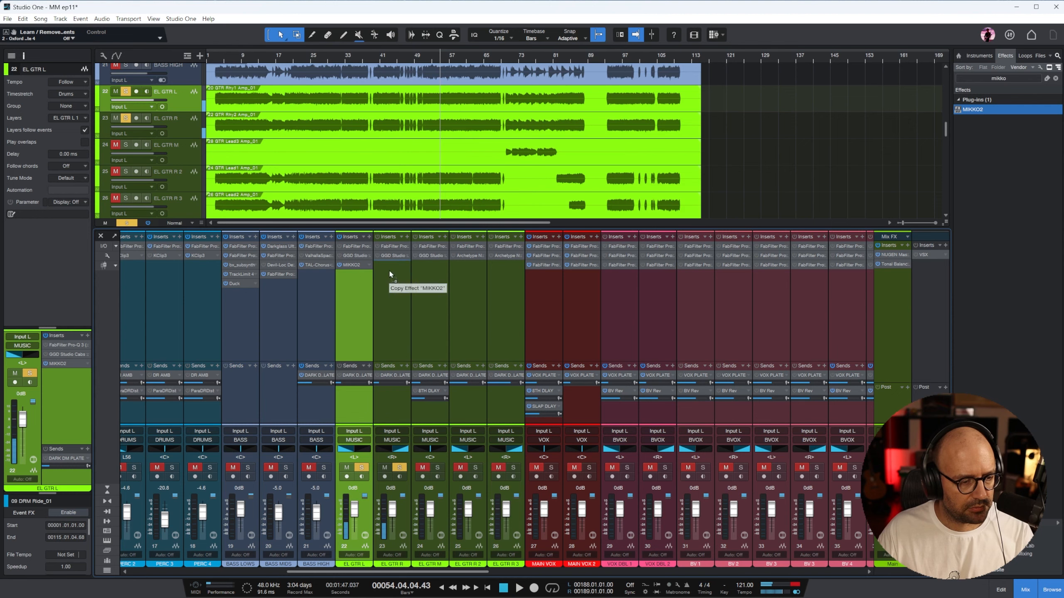
pyautogui.doubleClick(351, 266)
pyautogui.moveTo(683, 103); pyautogui.dragTo(818, 111)
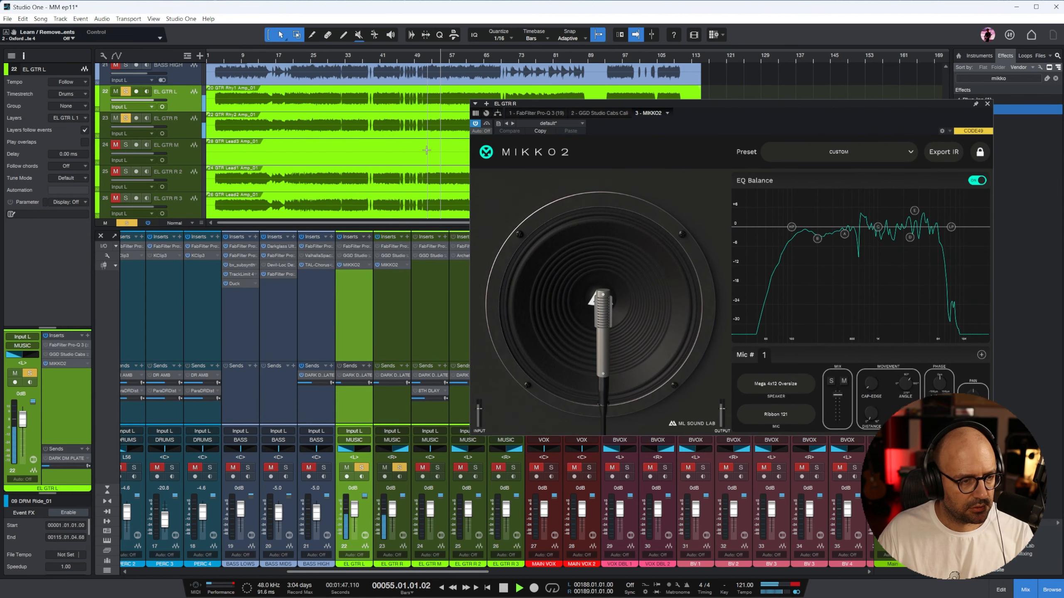
# Step: Bring up EL GTR L's MIKKO2 settings to review them and stop playback
pyautogui.click(360, 287)
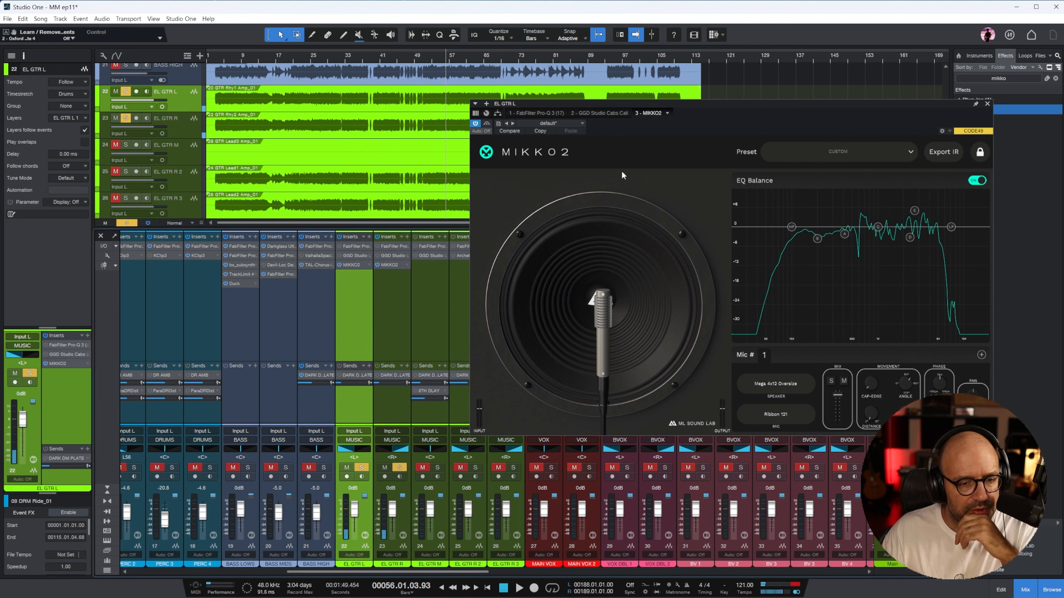
pyautogui.click(377, 265)
pyautogui.click(363, 286)
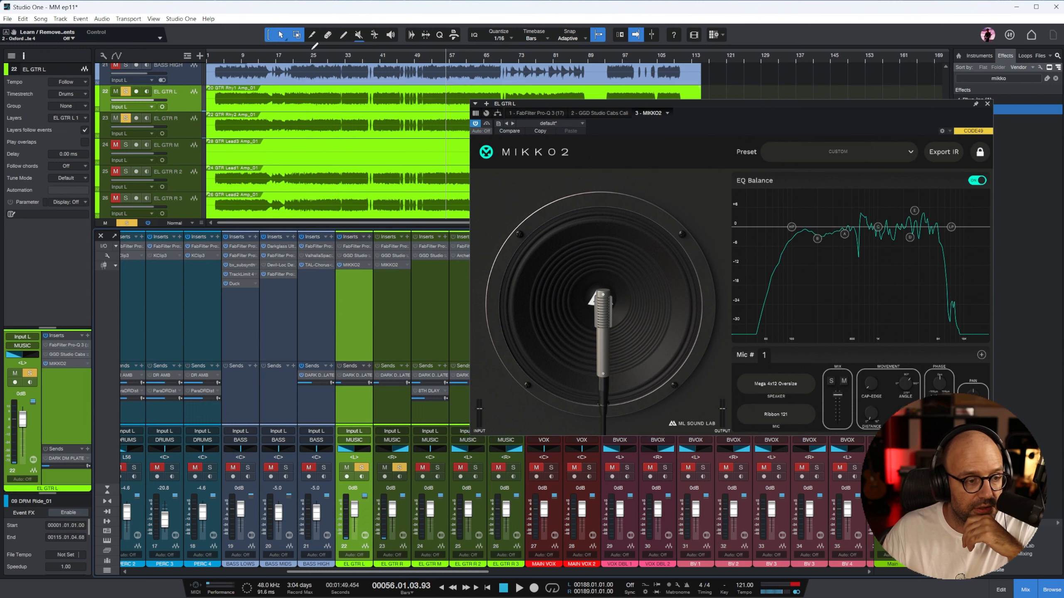
# Step: Play from bar 27, leave only EL GTR L soloed, and refine its MIKKO2 EQ by reducing the high-frequency bands and shifting the midrange band higher
pyautogui.click(319, 61)
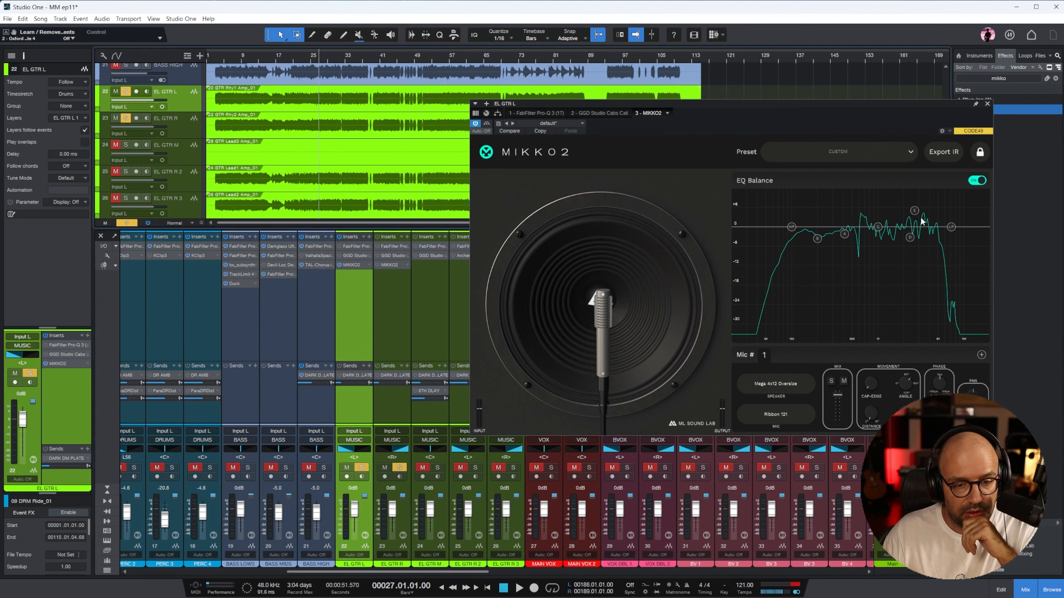
pyautogui.moveTo(915, 213); pyautogui.dragTo(914, 236)
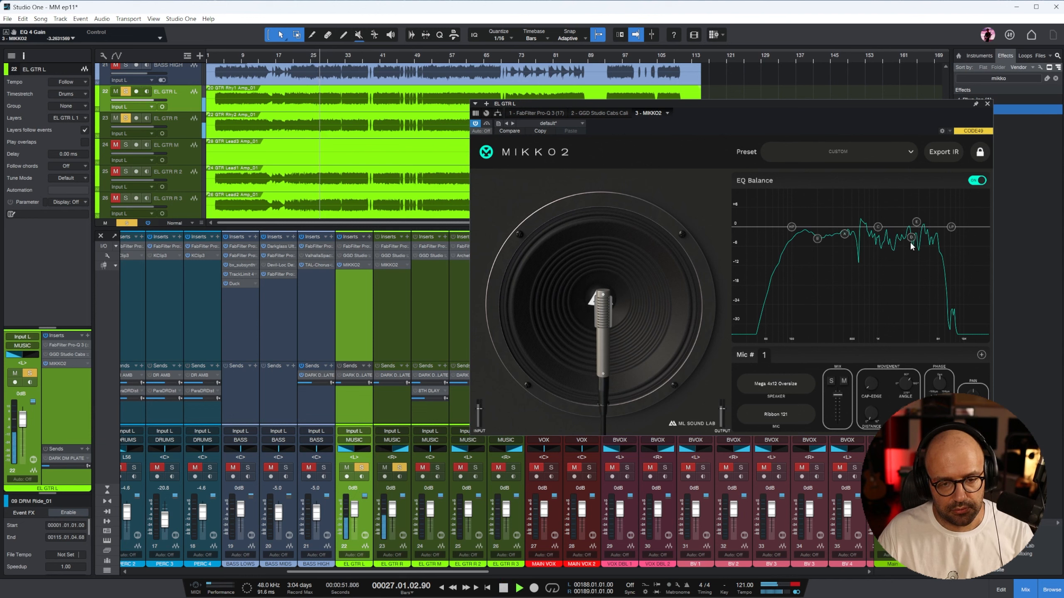
pyautogui.click(404, 462)
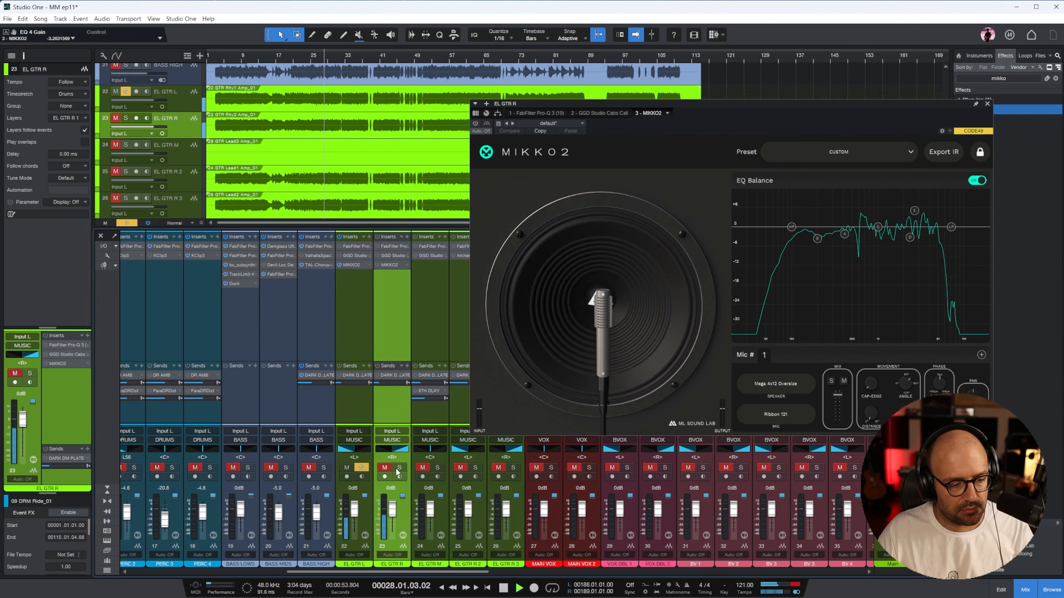
pyautogui.click(367, 336)
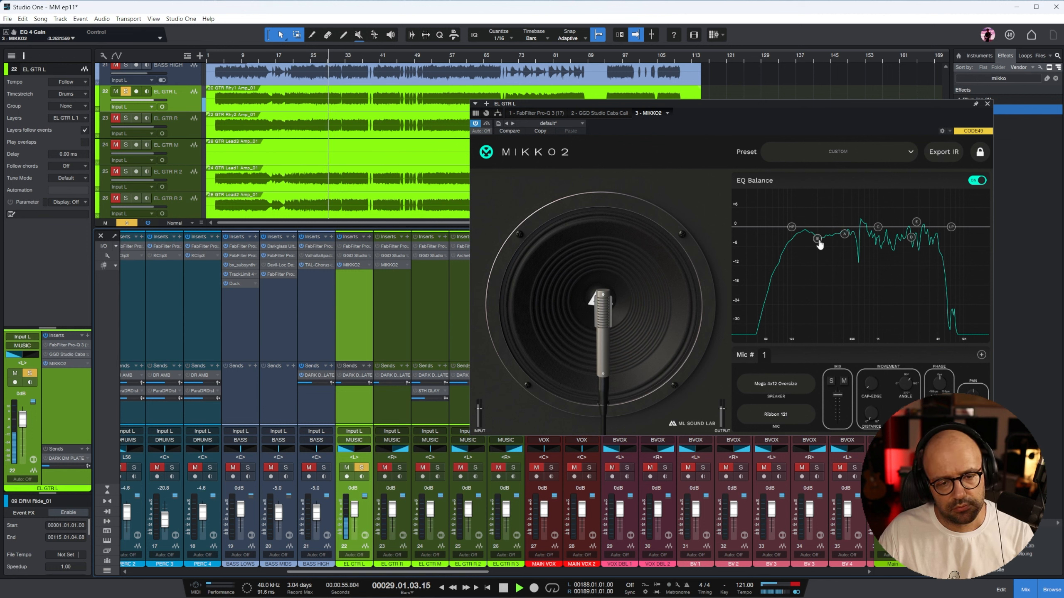
pyautogui.moveTo(845, 234)
pyautogui.mouseDown()
pyautogui.moveTo(879, 231)
pyautogui.moveTo(862, 227)
pyautogui.moveTo(864, 235)
pyautogui.mouseUp()
# Step: Raise EL GTR L to +4.6 dB and copy its MIKKO2 insert to EL GTR R, soloed alongside it
pyautogui.moveTo(351, 521); pyautogui.dragTo(356, 512)
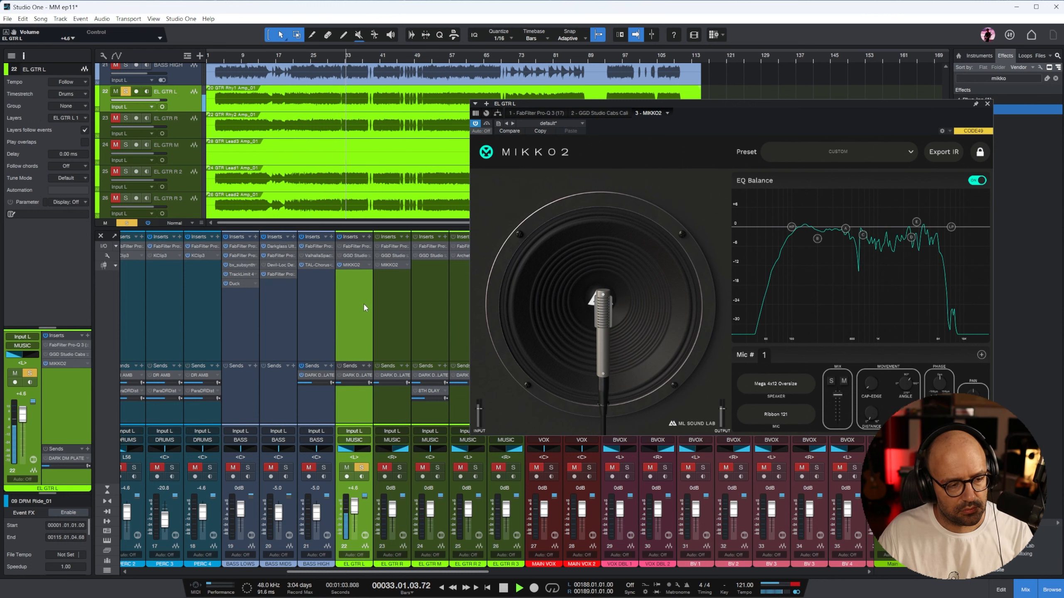
pyautogui.moveTo(355, 265); pyautogui.dragTo(380, 274)
pyautogui.click(400, 468)
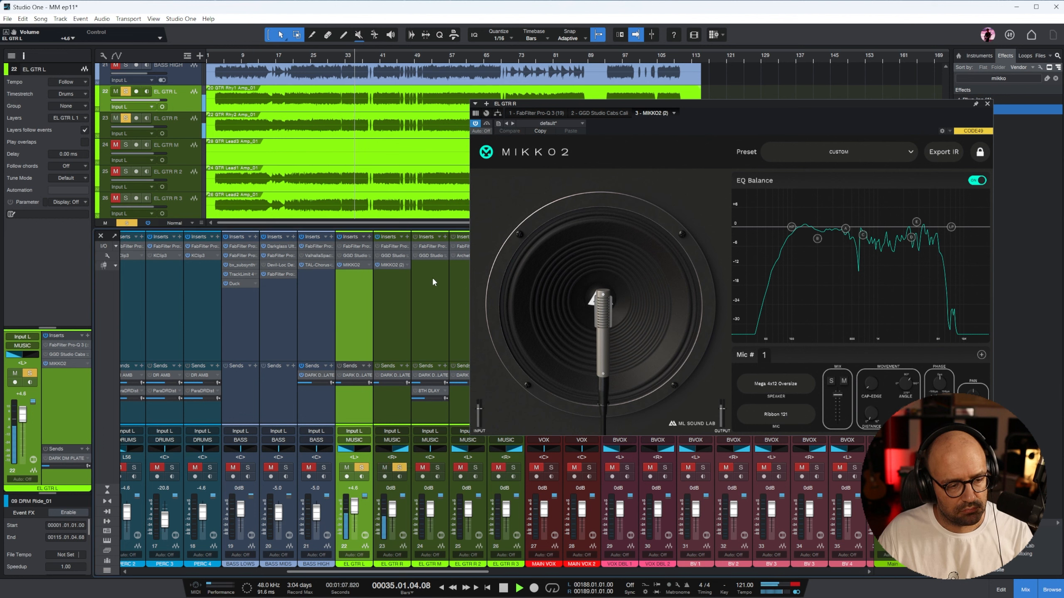
# Step: Raise the gain of EQ band 5 slightly in EL GTR R's MIKKO2 and close the plug-in
pyautogui.click(385, 296)
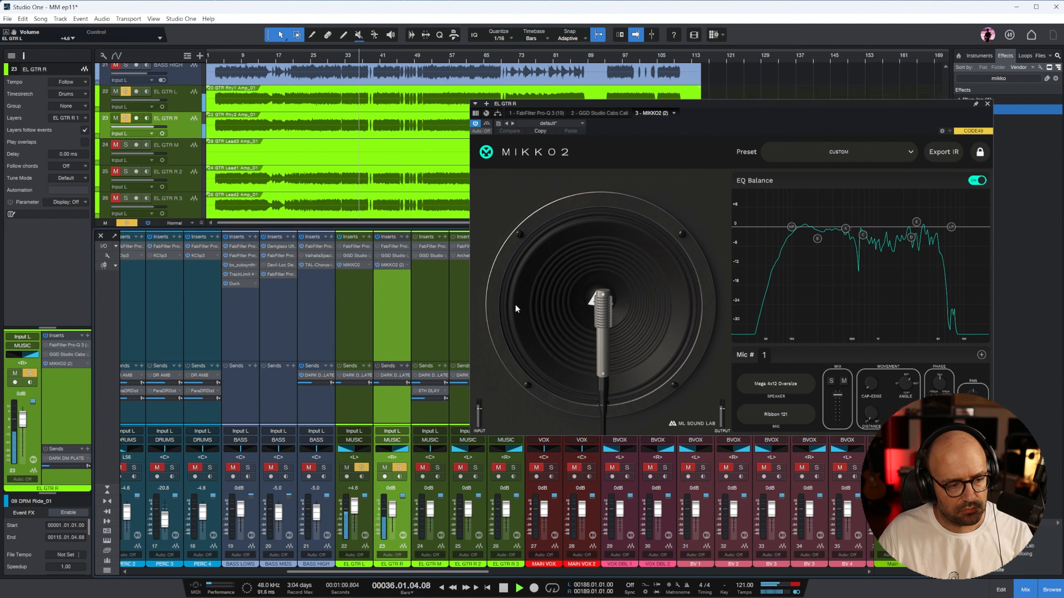
pyautogui.moveTo(916, 222); pyautogui.dragTo(918, 215)
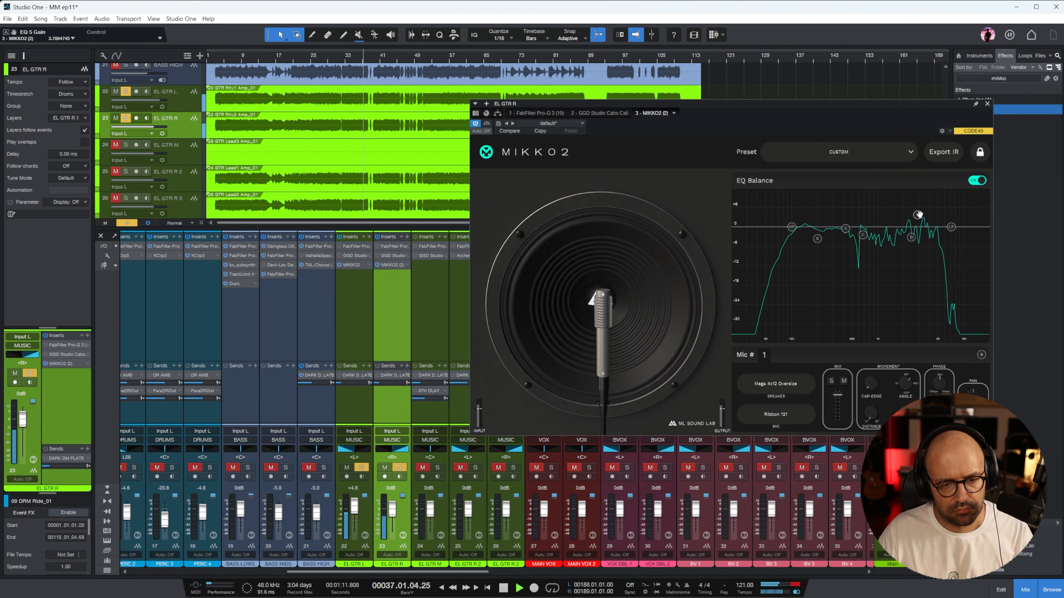
pyautogui.click(987, 103)
# Step: Activate the DARK DM PLATE sends on the EL GTR L and EL GTR R channels
pyautogui.click(350, 345)
pyautogui.press('space')
pyautogui.click(379, 399)
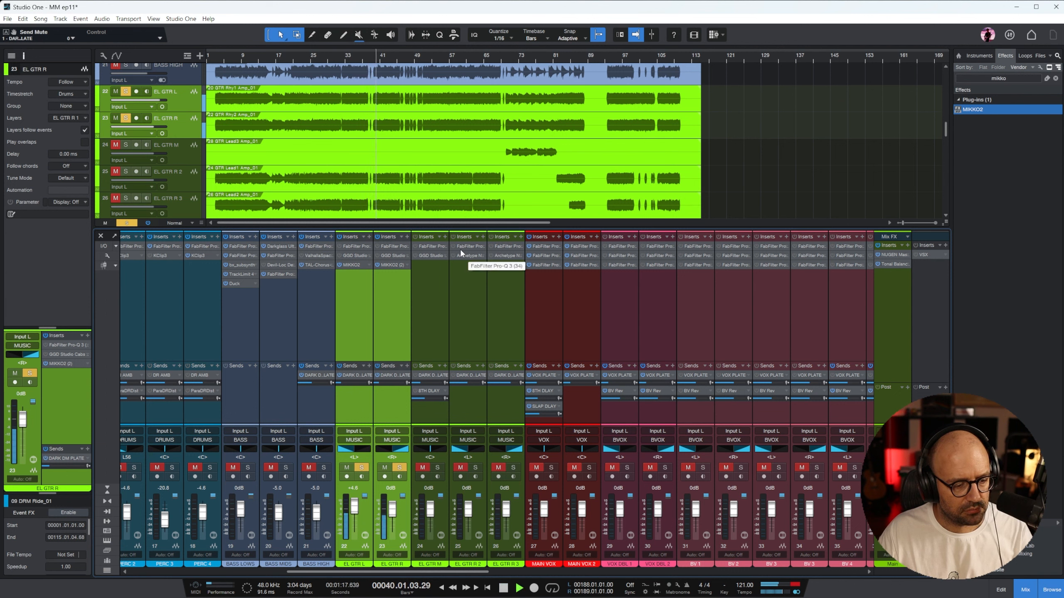
pyautogui.click(428, 339)
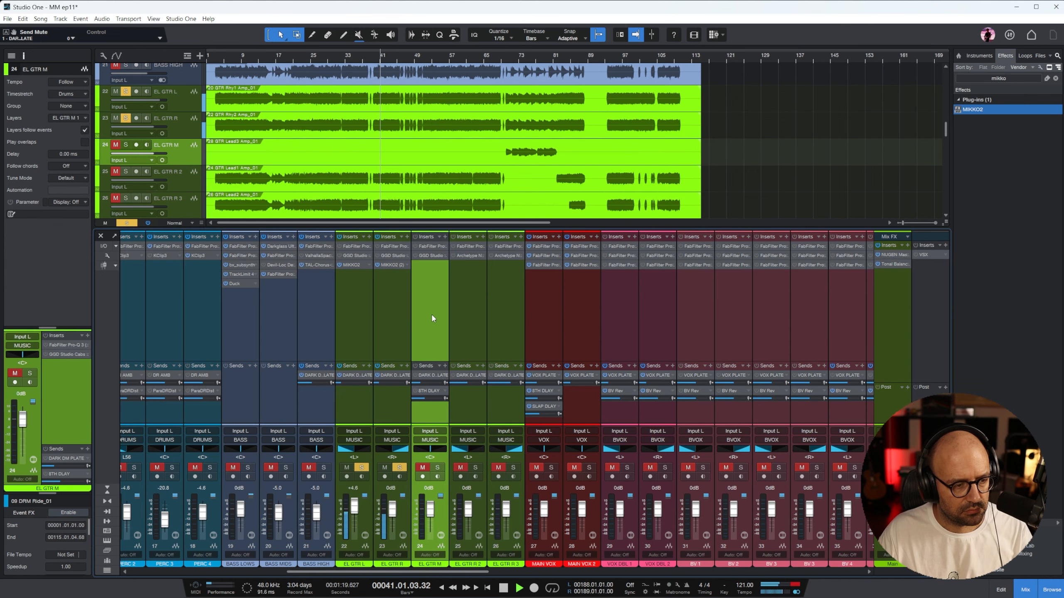
# Step: Set the playhead to bar 23 and switch the solo from EL GTR L and R to EL GTR R 2 and R 3
pyautogui.click(304, 50)
pyautogui.click(400, 468)
pyautogui.click(361, 468)
pyautogui.click(480, 298)
pyautogui.keyDown('shift'); pyautogui.click(506, 299); pyautogui.keyUp('shift')
pyautogui.press('s')
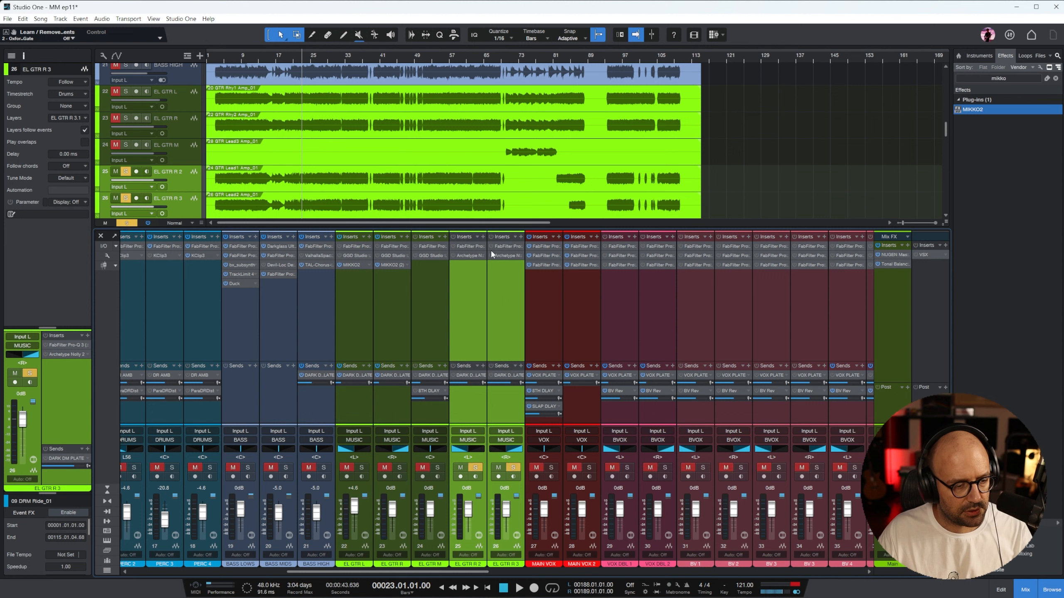
# Step: Listen to the soloed EL GTR R 2 and R 3 pair, stop playback, and unsolo both channels
pyautogui.press('space')
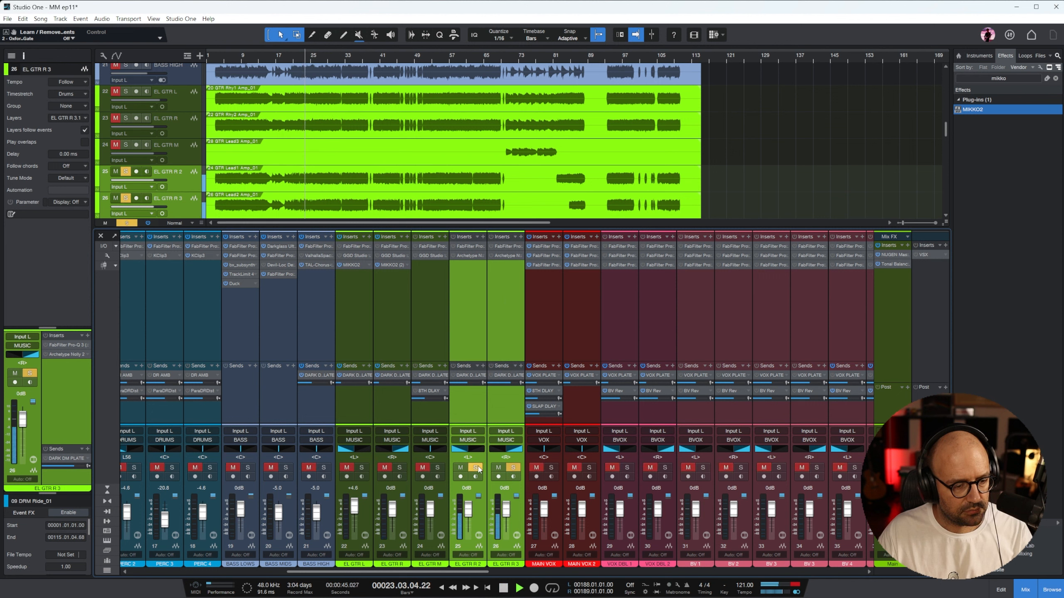
pyautogui.click(472, 308)
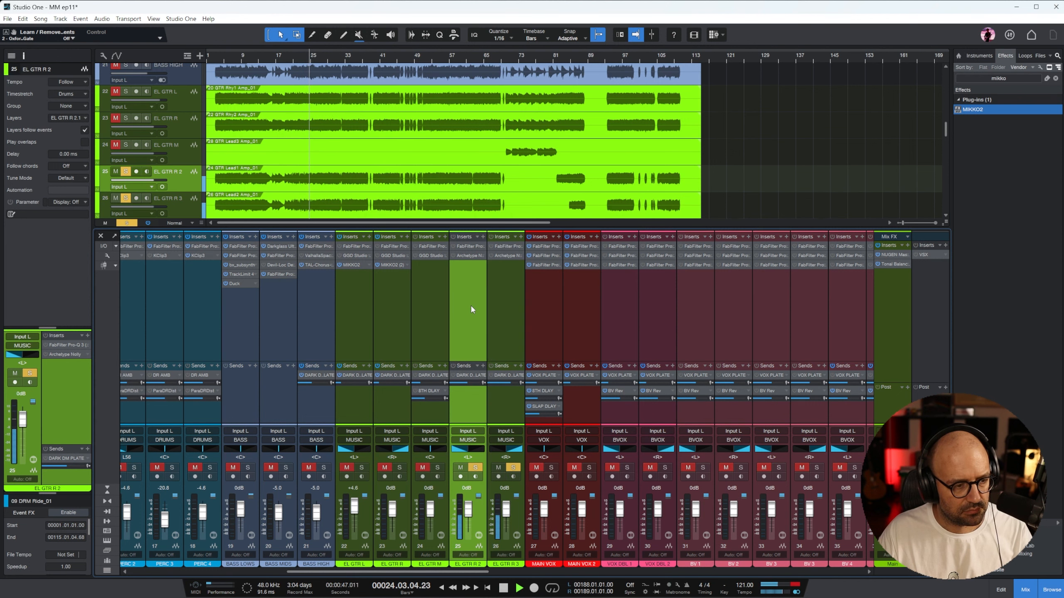
pyautogui.press('space')
pyautogui.click(512, 467)
pyautogui.click(475, 467)
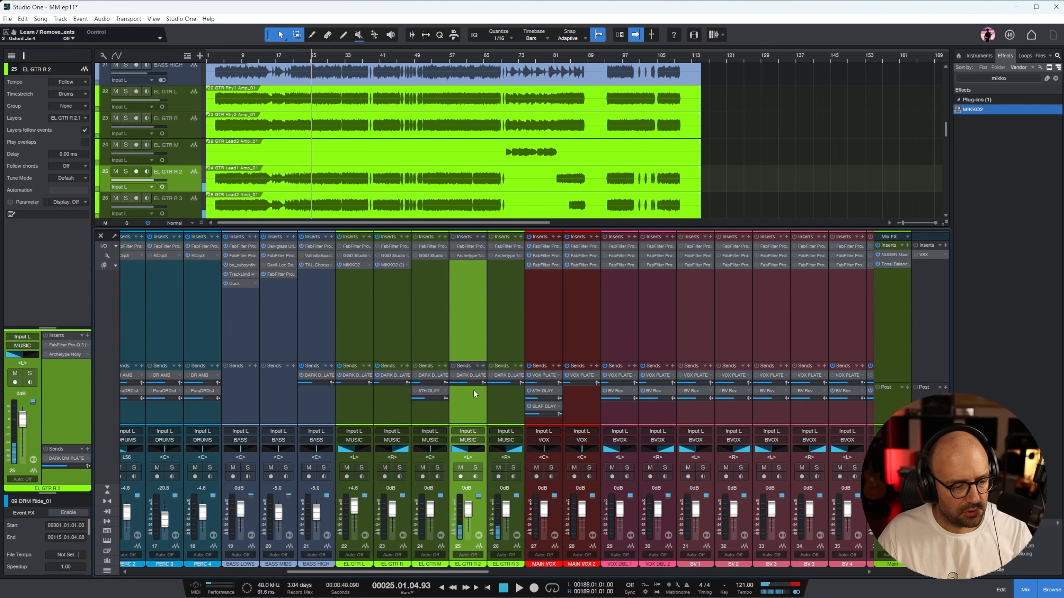
# Step: Copy the MIKKO2 insert from EL GTR L to EL GTR R 2, then play that channel soloed with the plug-in open
pyautogui.moveTo(350, 266); pyautogui.dragTo(468, 274)
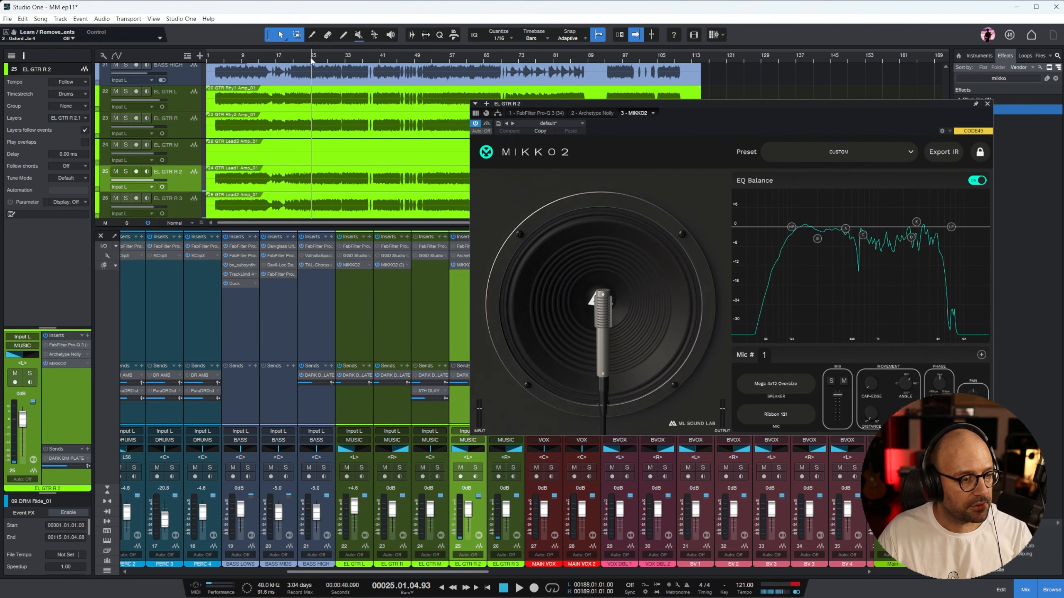
pyautogui.click(987, 104)
pyautogui.press('s')
pyautogui.press('space')
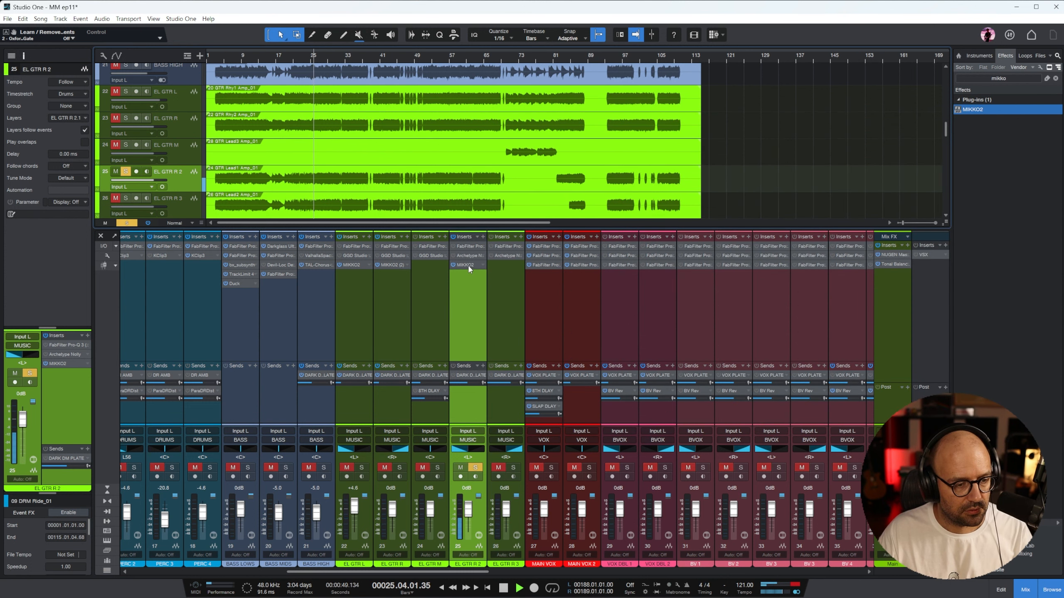
pyautogui.click(468, 265)
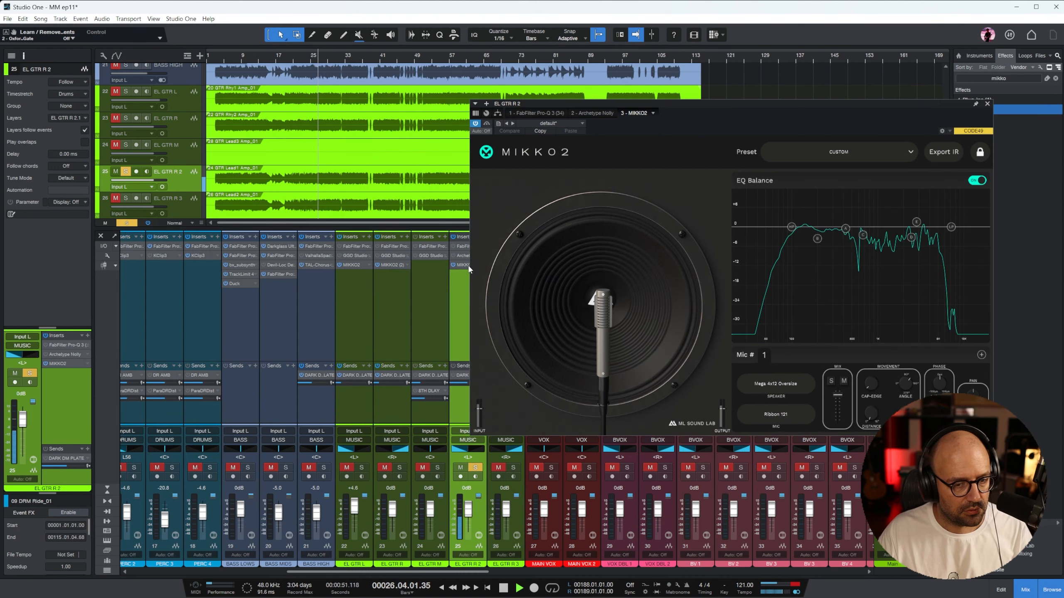
# Step: Change the MIKKO2 microphone on EL GTR R 2 to Dynamic 57 and lower the EQ's low-pass frequency
pyautogui.click(775, 414)
pyautogui.click(776, 424)
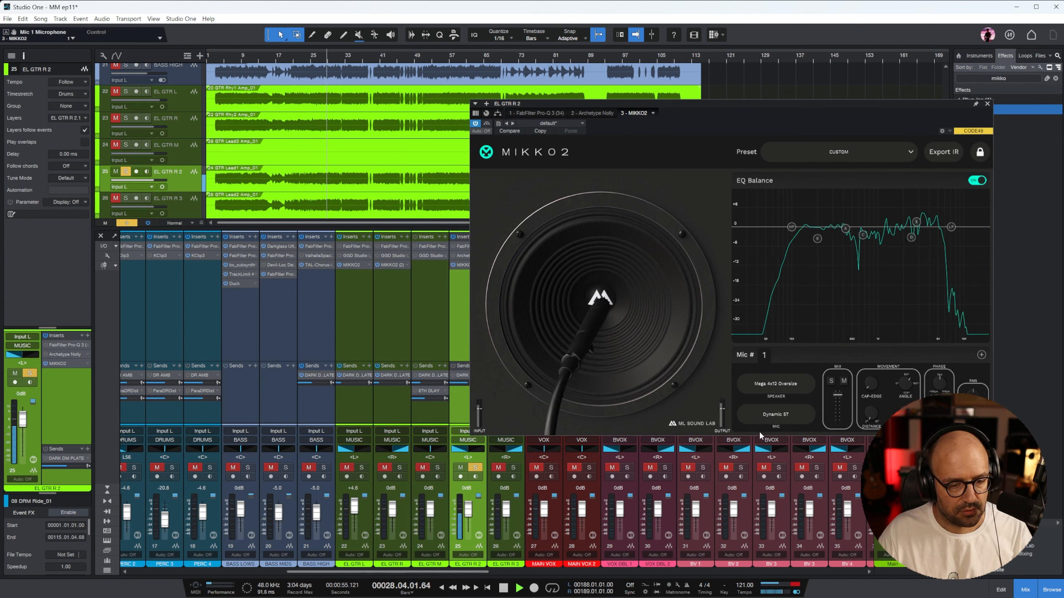
pyautogui.moveTo(917, 222); pyautogui.dragTo(941, 227)
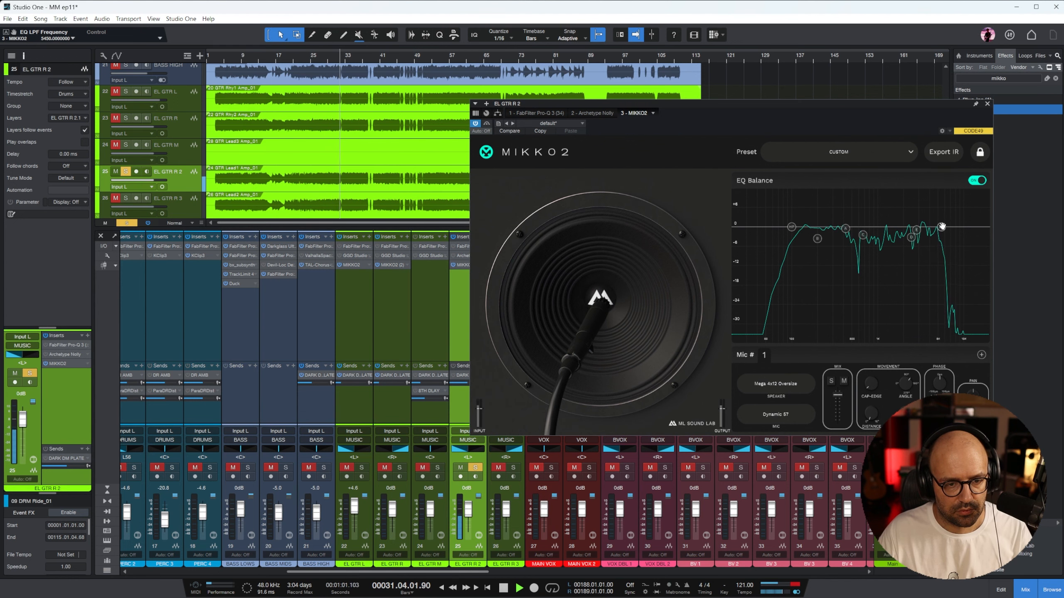
# Step: Copy the adjusted MIKKO2 from EL GTR R 2 to EL GTR R 3, stop playback, and unsolo both channels
pyautogui.click(988, 103)
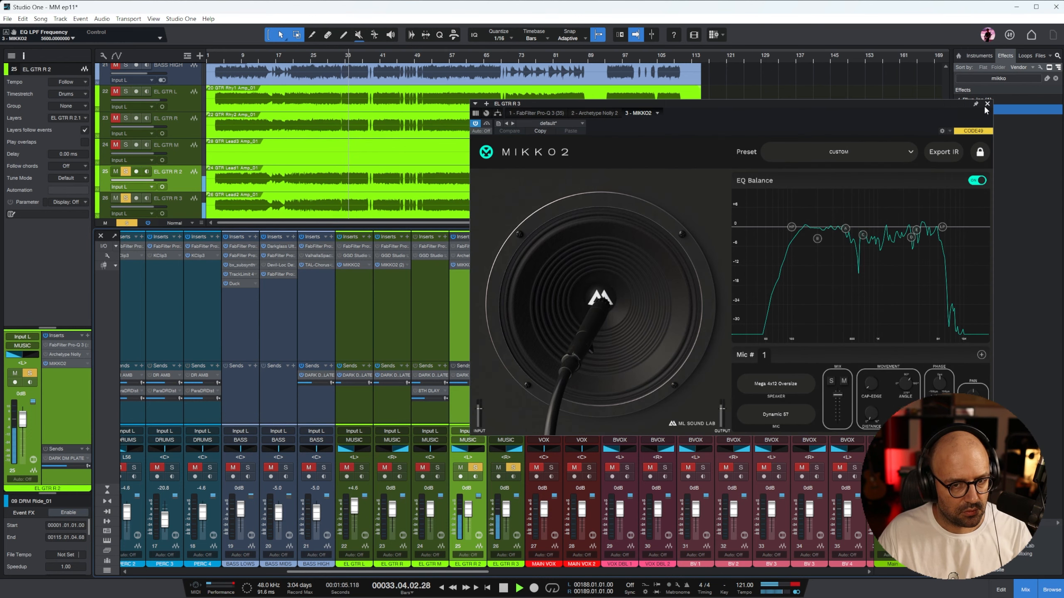
pyautogui.click(987, 105)
pyautogui.press('space')
pyautogui.click(463, 467)
pyautogui.click(513, 468)
# Step: Solo EL GTR M from bar 73, set its volume to +0.8 dB, and give it a copy of the MIKKO2 insert
pyautogui.click(437, 468)
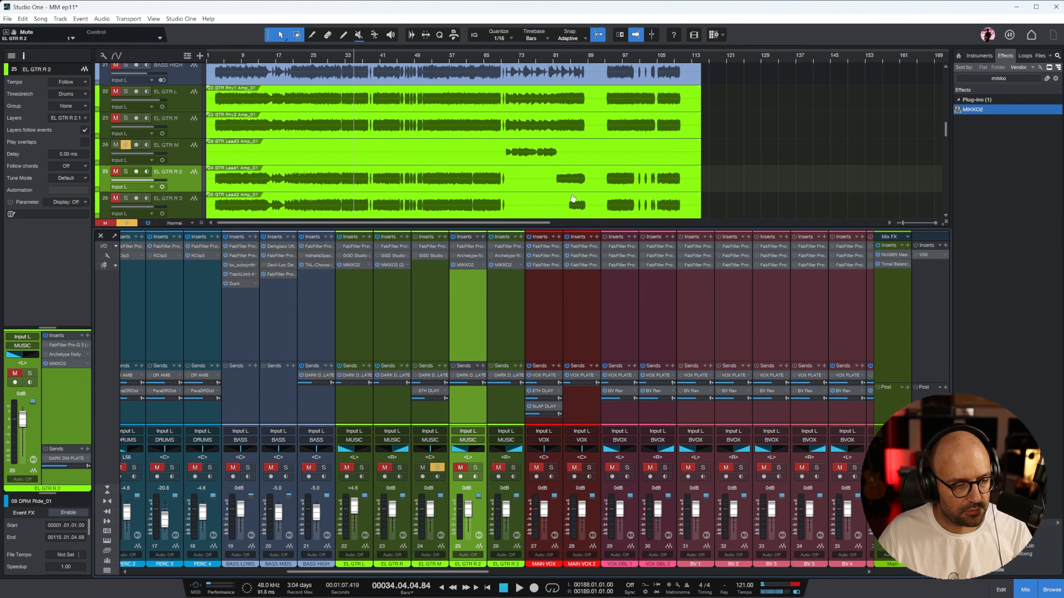
pyautogui.click(519, 57)
pyautogui.press('space')
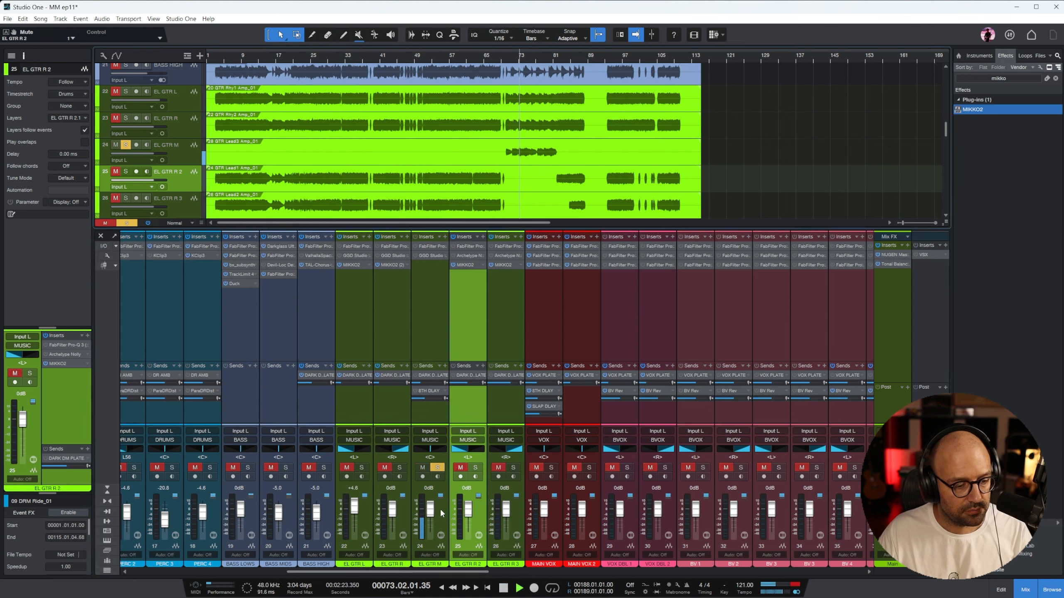
pyautogui.click(428, 264)
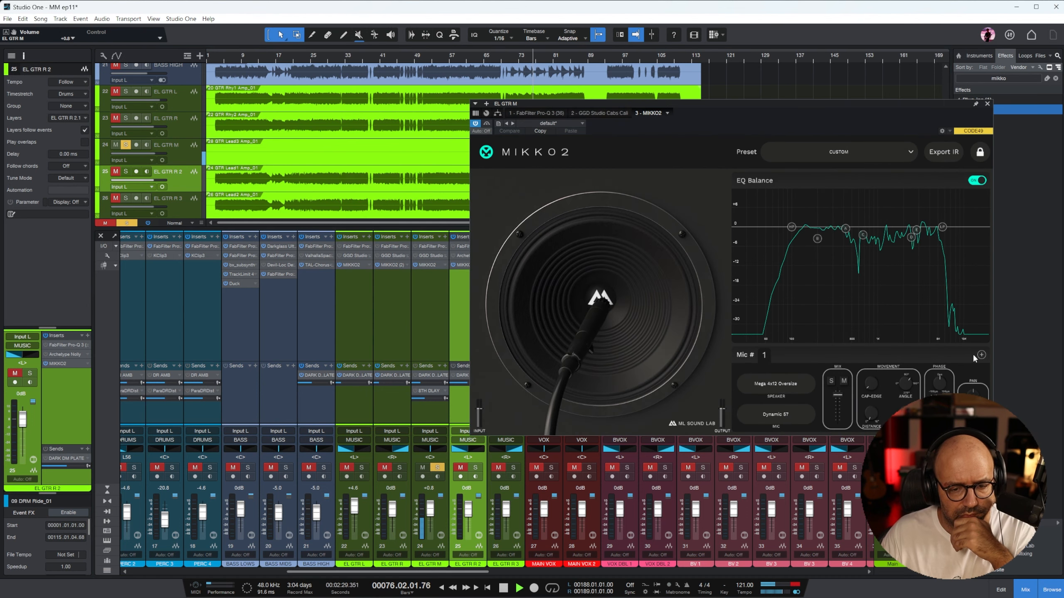
# Step: In EL GTR M's MIKKO2, move the Dynamic 57 off centre and add a Ribbon 121 as a second microphone beside it
pyautogui.moveTo(591, 332)
pyautogui.mouseDown()
pyautogui.moveTo(577, 333)
pyautogui.moveTo(586, 317)
pyautogui.mouseUp()
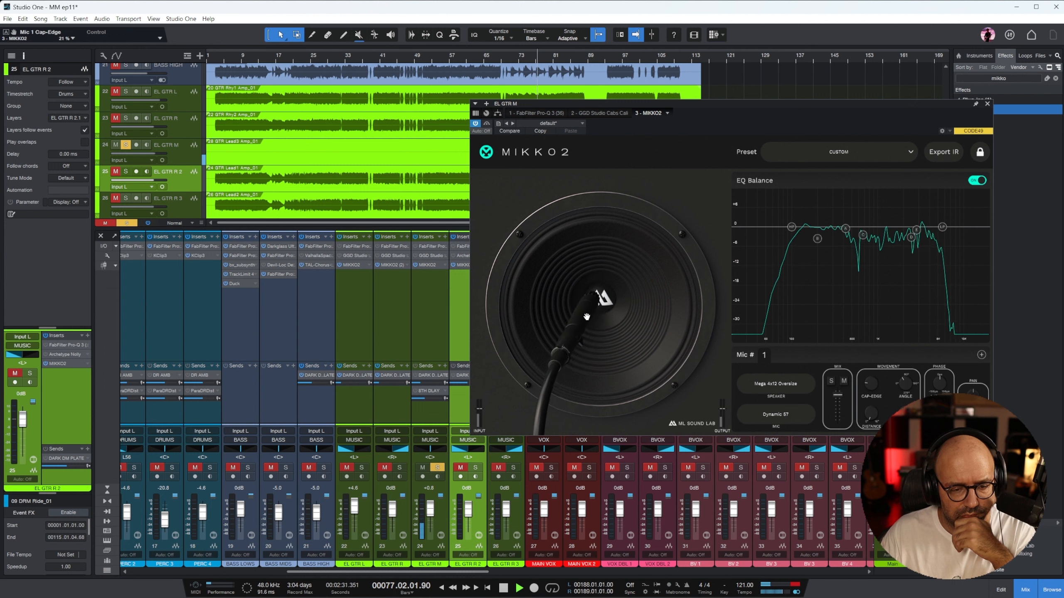
pyautogui.click(981, 356)
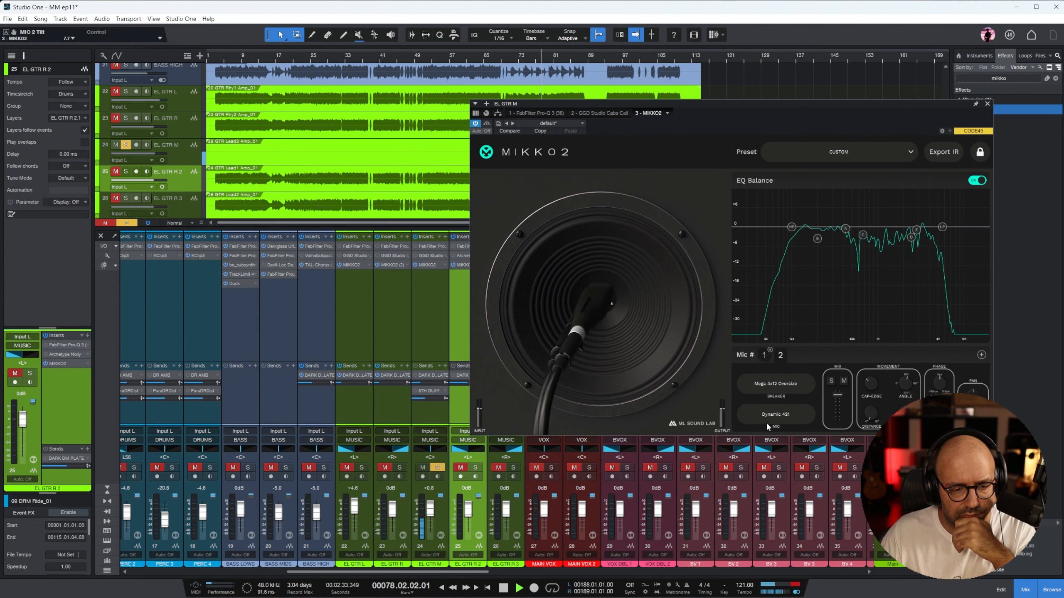
pyautogui.click(780, 416)
pyautogui.click(767, 455)
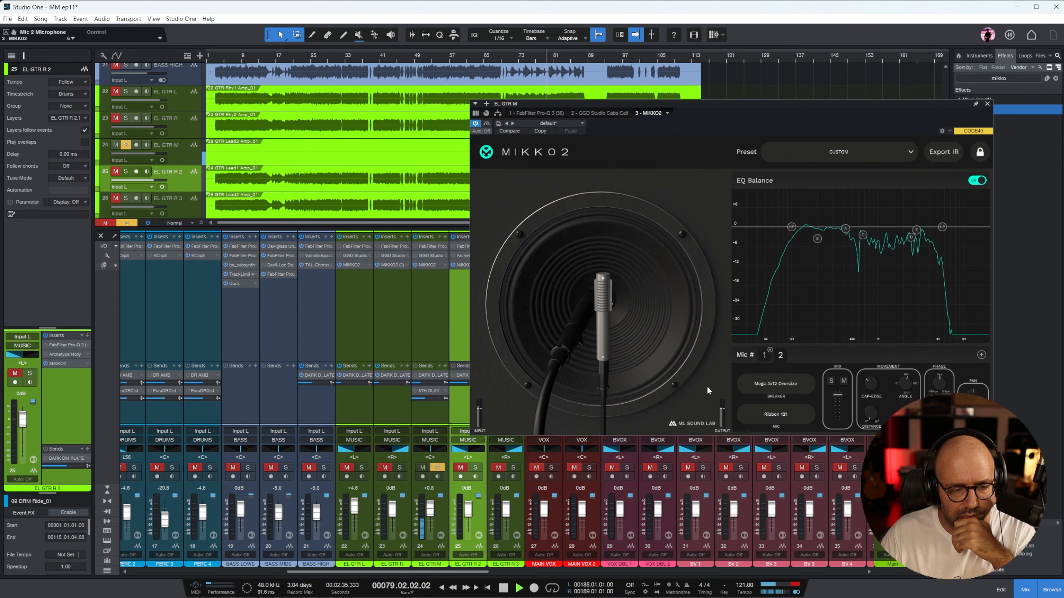
pyautogui.moveTo(606, 309)
pyautogui.mouseDown()
pyautogui.moveTo(624, 321)
pyautogui.moveTo(590, 304)
pyautogui.mouseUp()
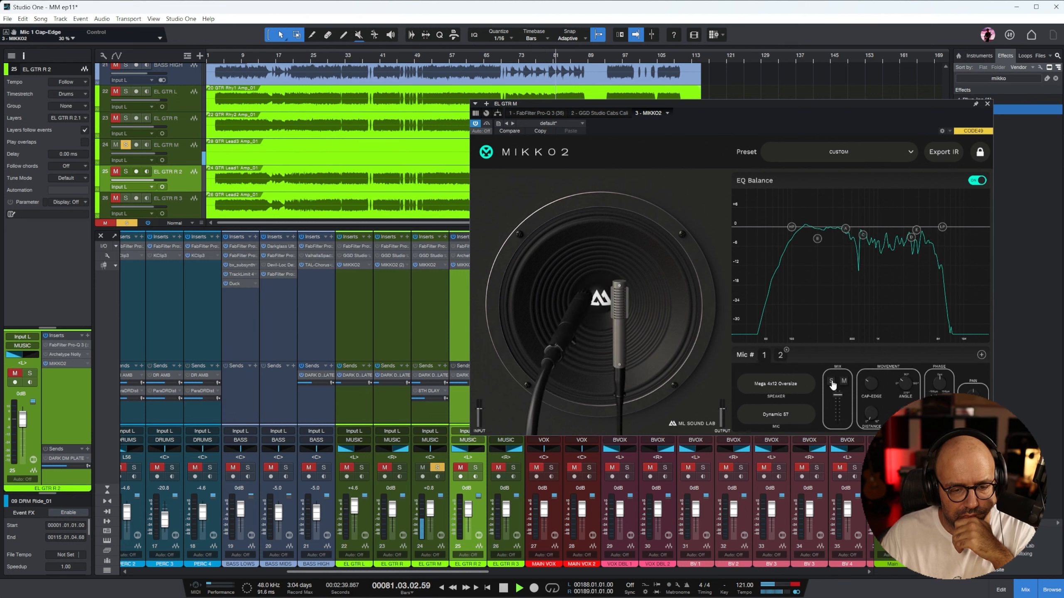
# Step: Review both microphones in EL GTR M's MIKKO2, set the output gain to 0.4 dB, and replay from bar 73
pyautogui.click(781, 356)
pyautogui.click(765, 356)
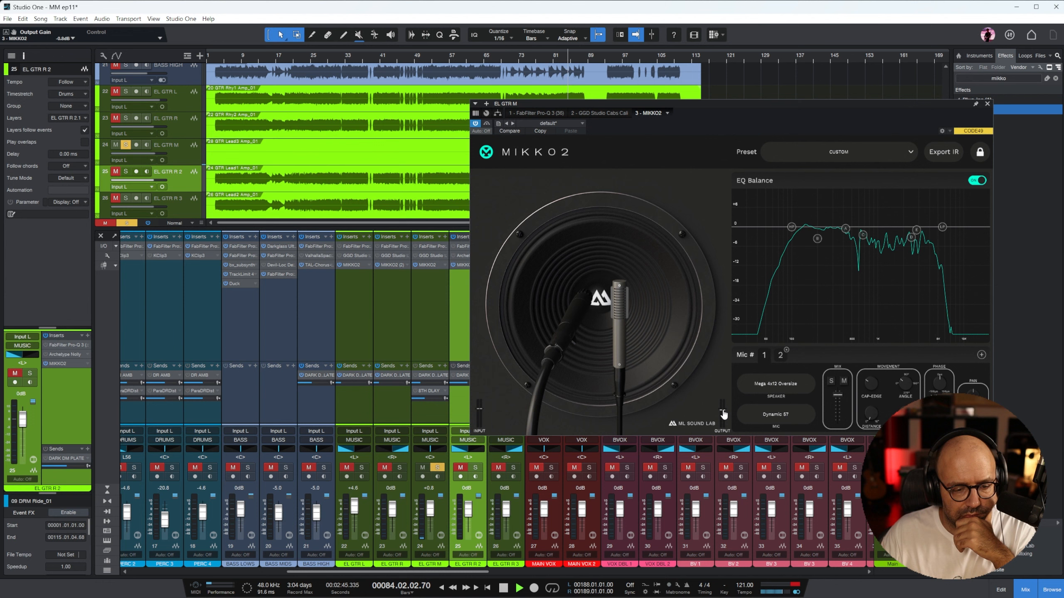
pyautogui.click(519, 60)
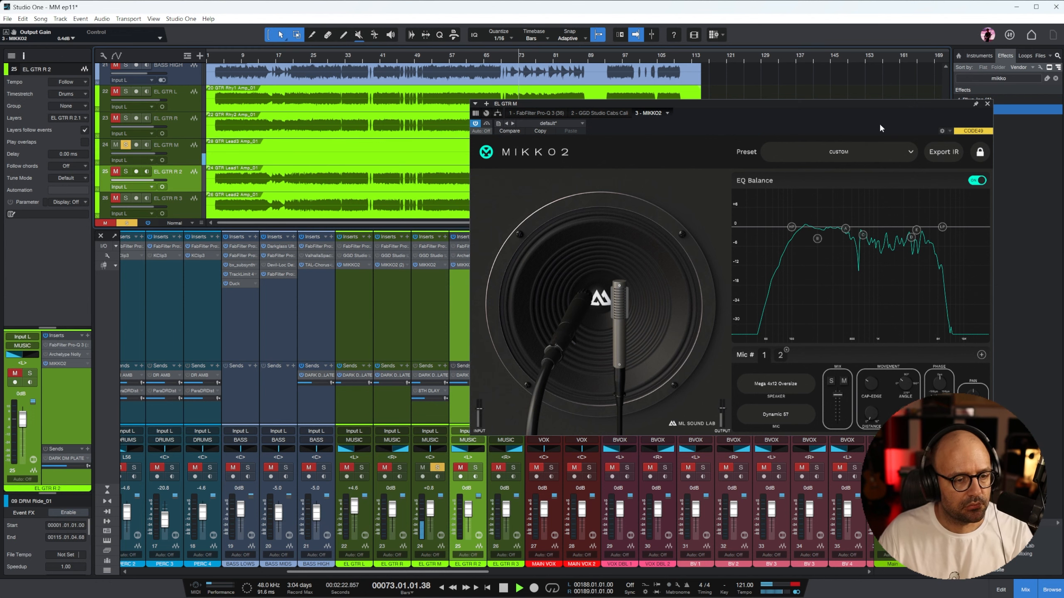
# Step: Activate the 8TH DLAY send on EL GTR M and move its FabFilter Pro-Q 3 insert below MIKKO2
pyautogui.click(987, 104)
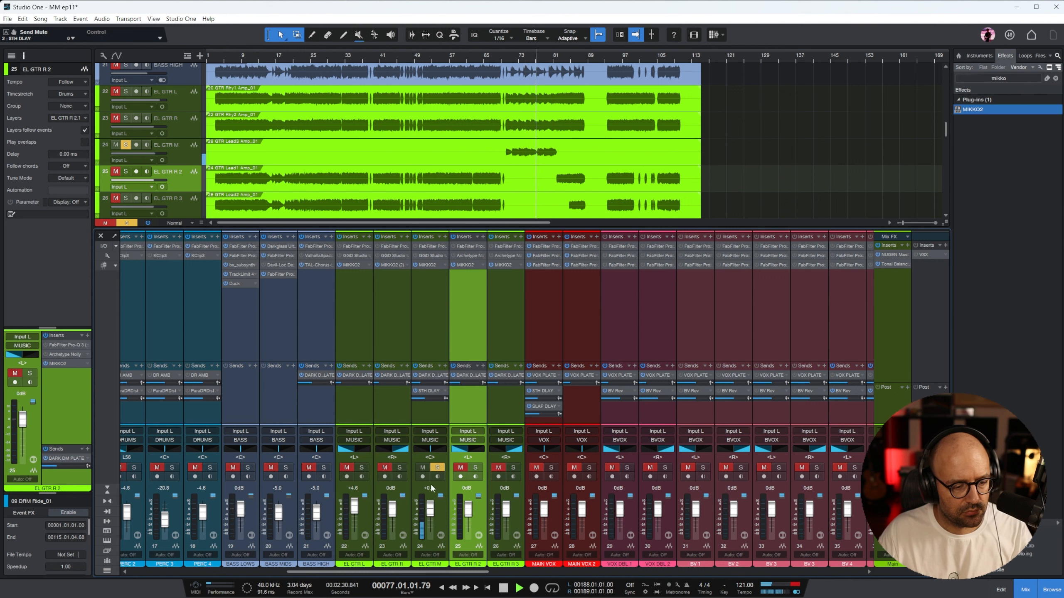
pyautogui.click(424, 309)
pyautogui.moveTo(428, 250); pyautogui.dragTo(436, 298)
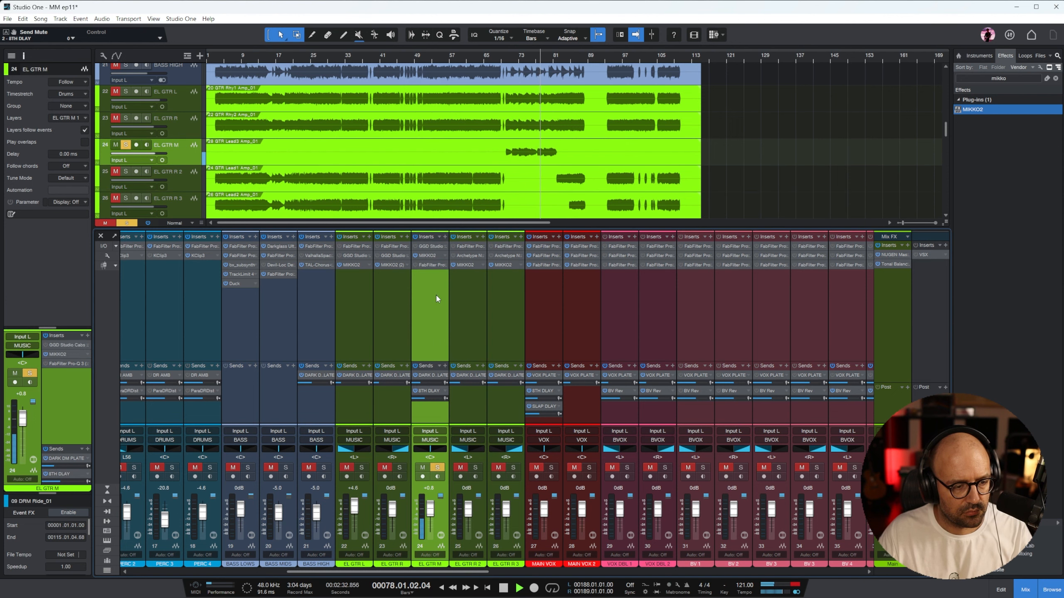
# Step: In EL GTR M's Pro-Q 3, dip the low mids, raise the low cut, and lower the high cut to about 6040 Hz
pyautogui.click(426, 267)
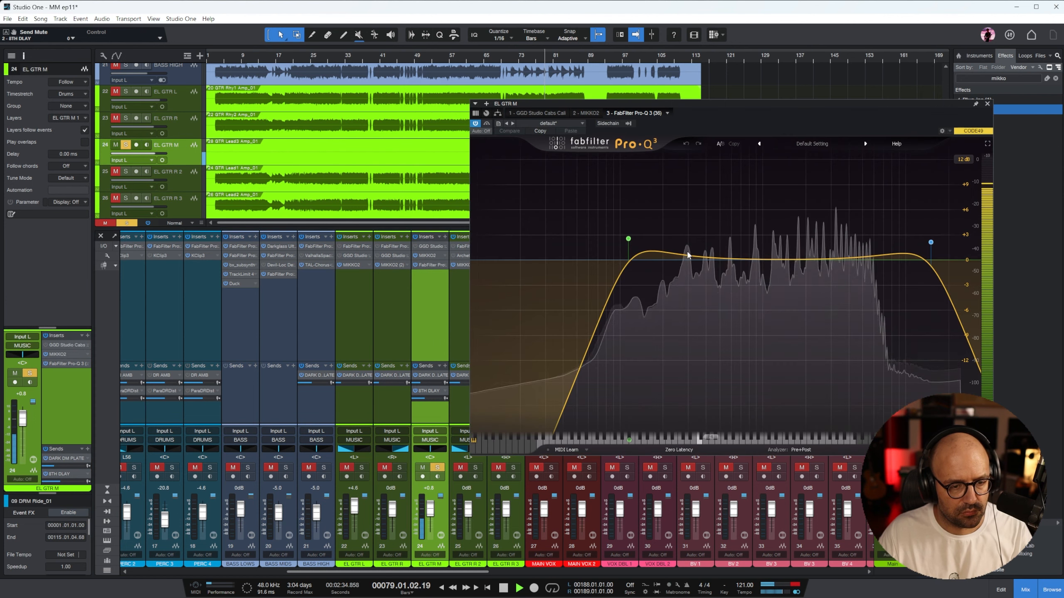
pyautogui.moveTo(682, 254); pyautogui.dragTo(685, 308)
pyautogui.moveTo(629, 238); pyautogui.dragTo(671, 238)
pyautogui.moveTo(930, 242); pyautogui.dragTo(874, 241)
pyautogui.click(988, 104)
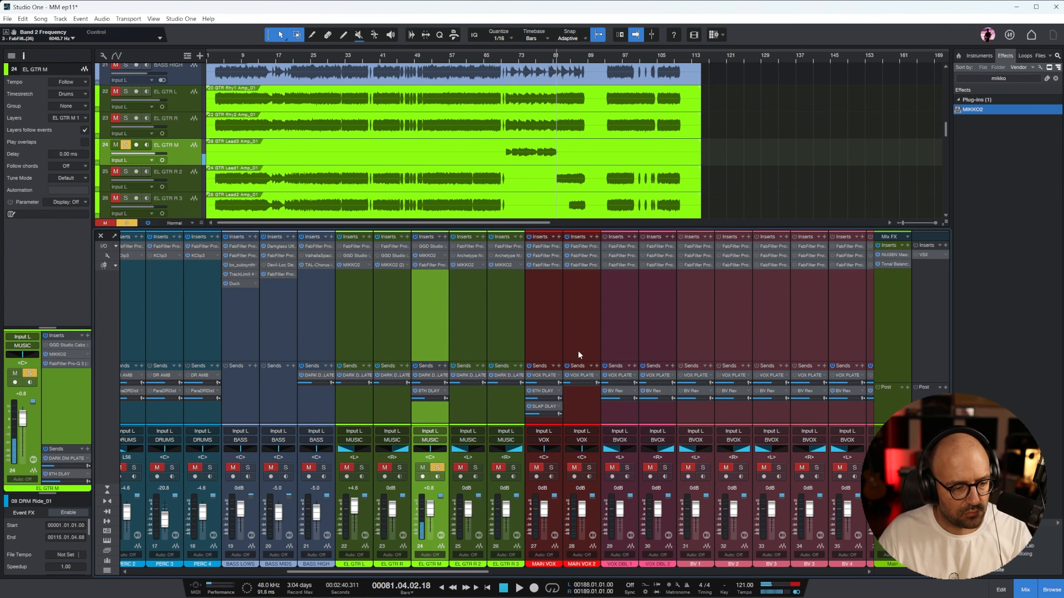
# Step: Unsolo EL GTR M and unmute the electric guitar channels
pyautogui.click(437, 467)
pyautogui.click(349, 333)
pyautogui.click(460, 468)
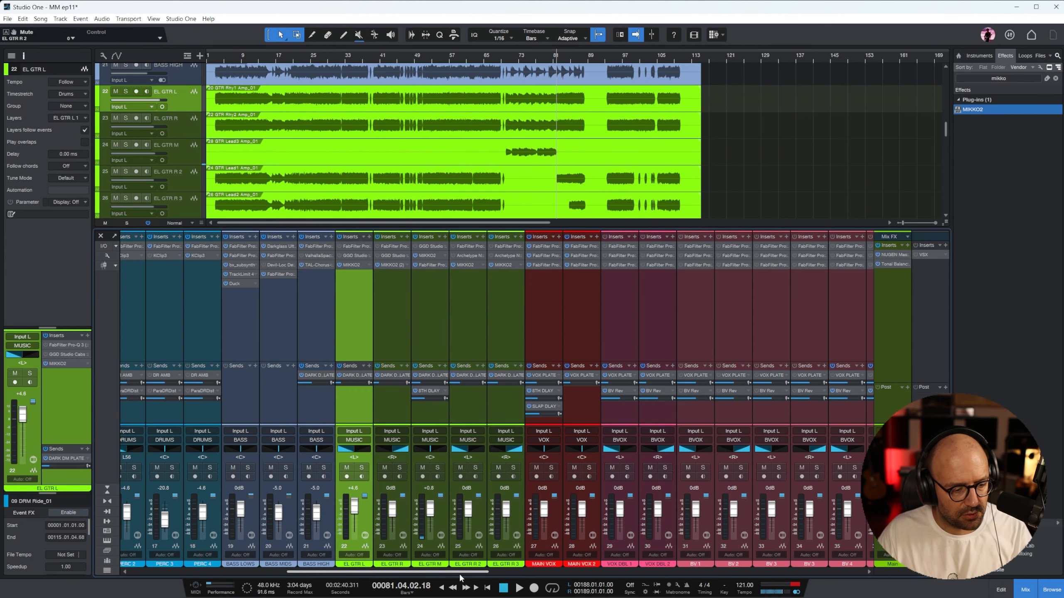
# Step: Solo the DRUMS, BASS and MUSIC buses together and start playback
pyautogui.moveTo(459, 574); pyautogui.dragTo(888, 574)
pyautogui.click(625, 373)
pyautogui.keyDown('shift'); pyautogui.click(702, 317); pyautogui.keyUp('shift')
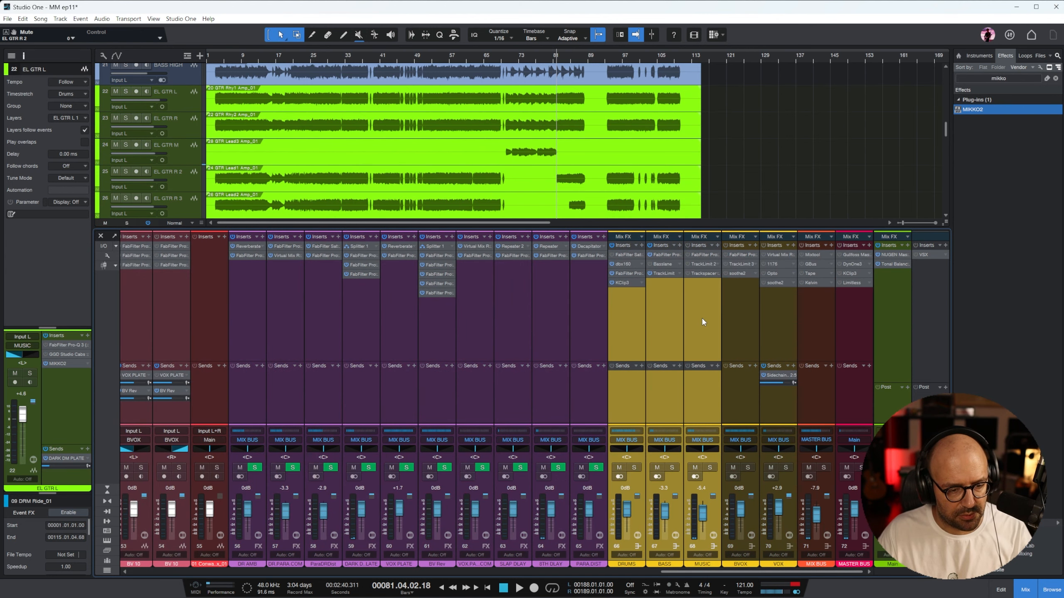
pyautogui.hotkey('shift', 's')
pyautogui.press('space')
# Step: Raise the MUSIC bus level to +0.4 dB on its own and replay the song from about bar 27
pyautogui.moveTo(705, 572); pyautogui.dragTo(684, 573)
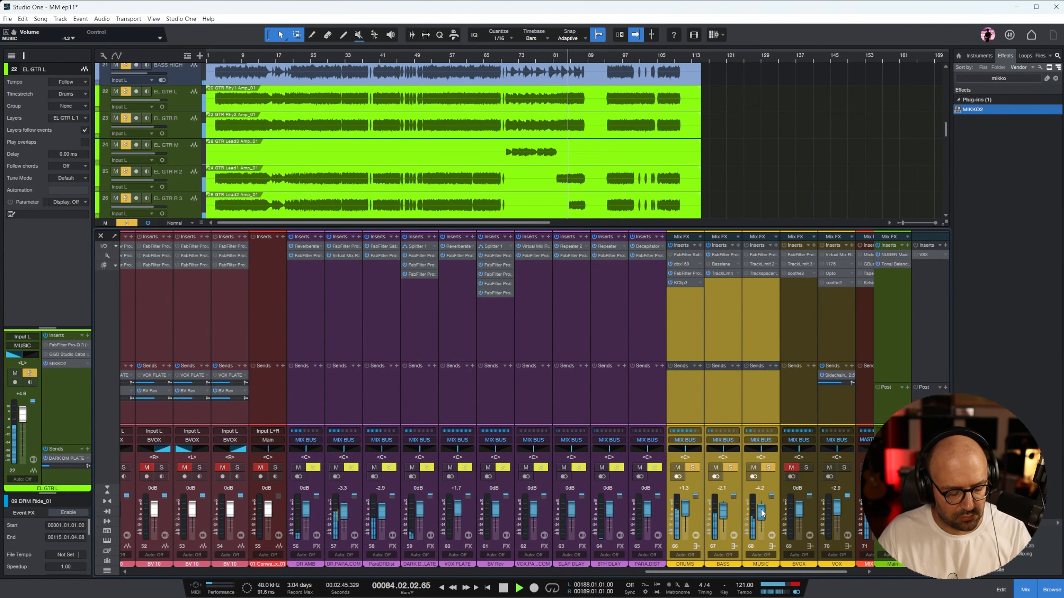
pyautogui.click(756, 518)
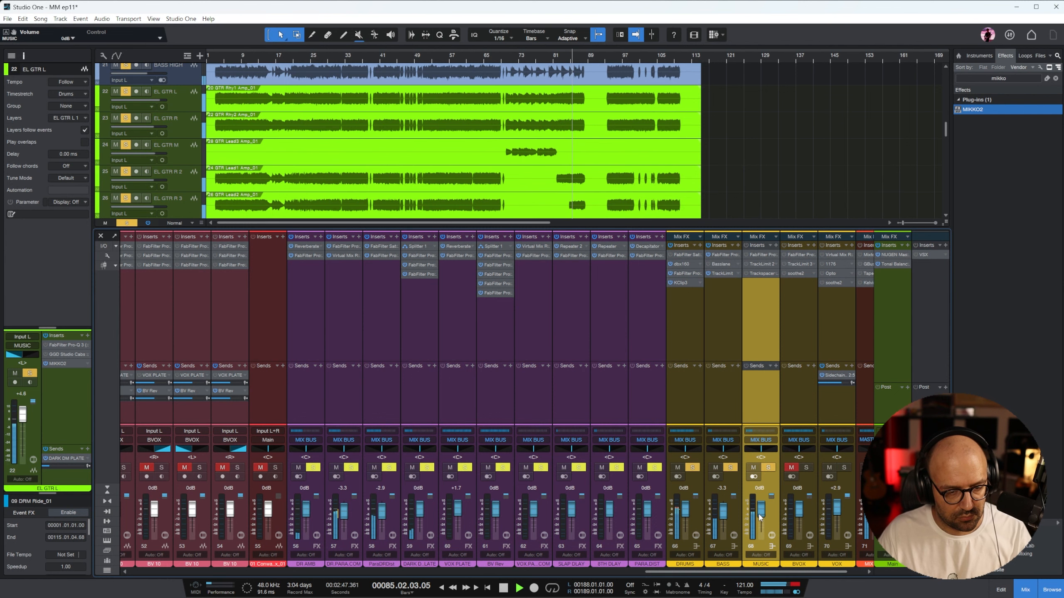
pyautogui.moveTo(761, 569); pyautogui.dragTo(393, 572)
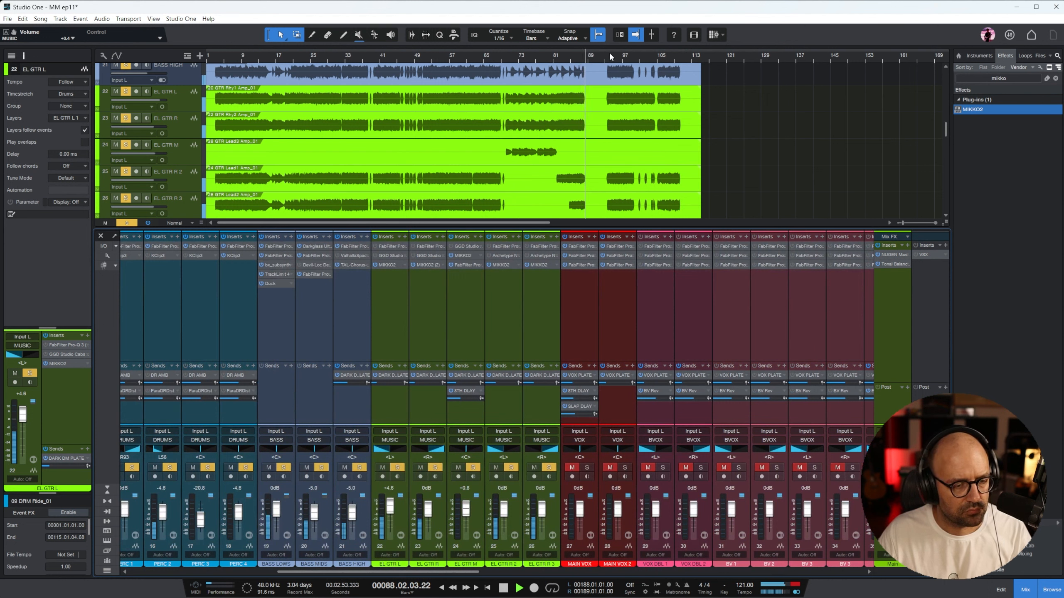
pyautogui.click(320, 60)
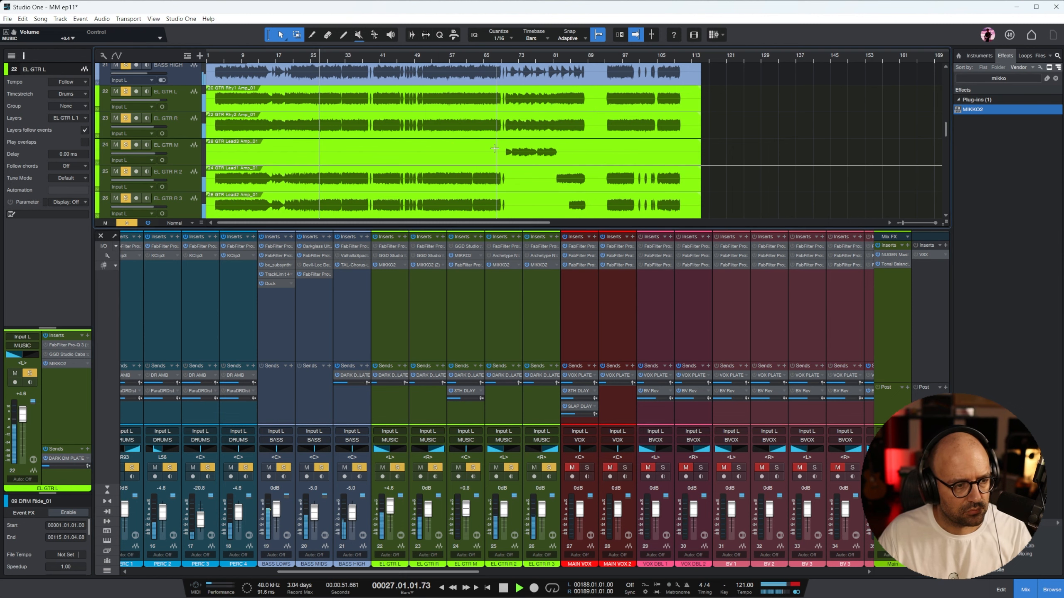
# Step: Open the FabFilter Pro-Q 3 on the MUSIC bus and add a low cut at about 72.6 Hz
pyautogui.moveTo(470, 572); pyautogui.dragTo(852, 572)
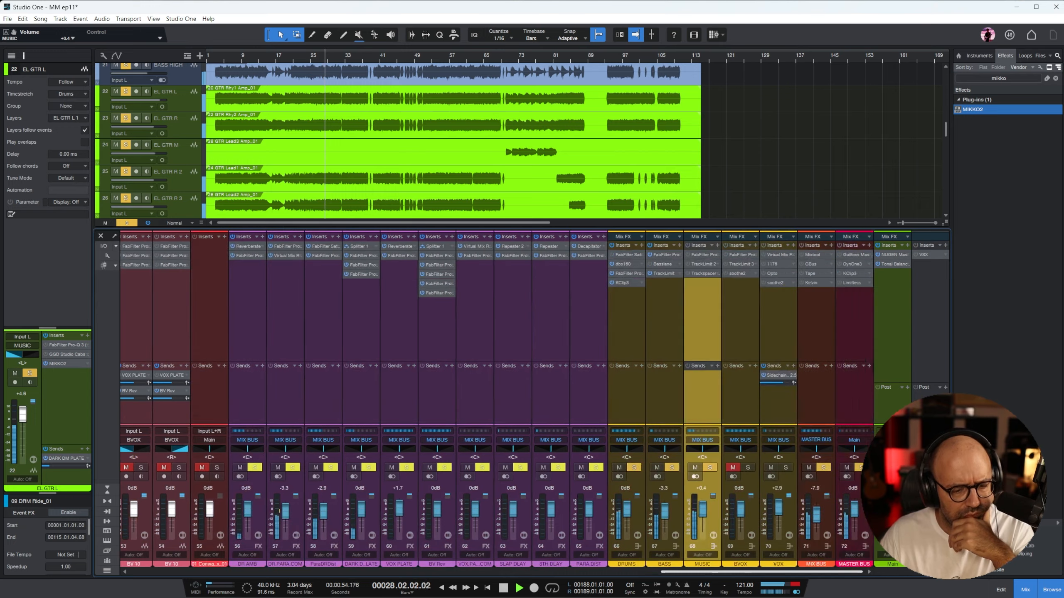
pyautogui.click(703, 252)
pyautogui.click(475, 123)
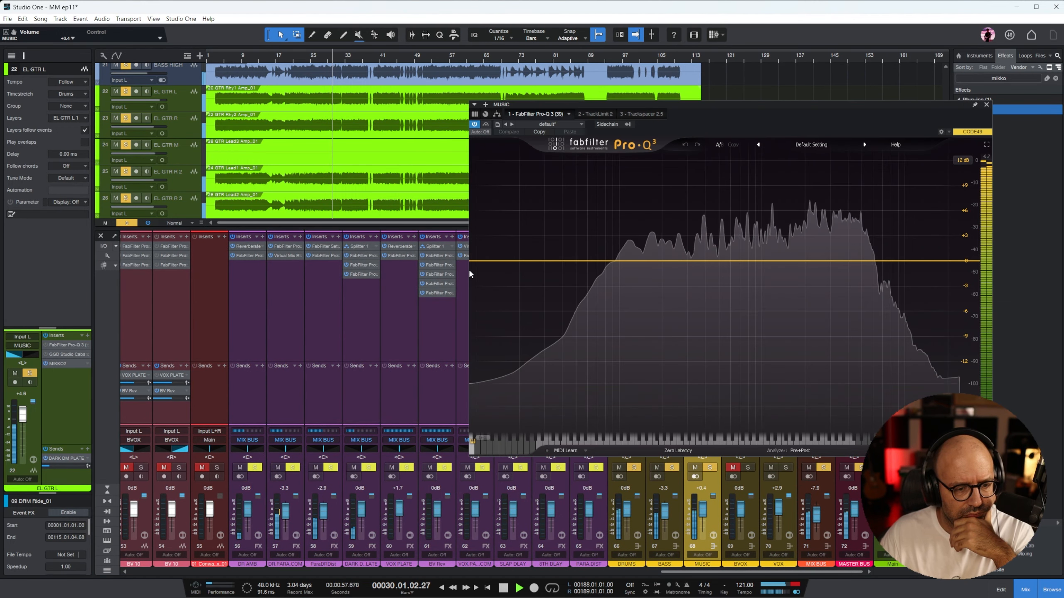
pyautogui.click(603, 251)
pyautogui.moveTo(600, 251); pyautogui.dragTo(598, 251)
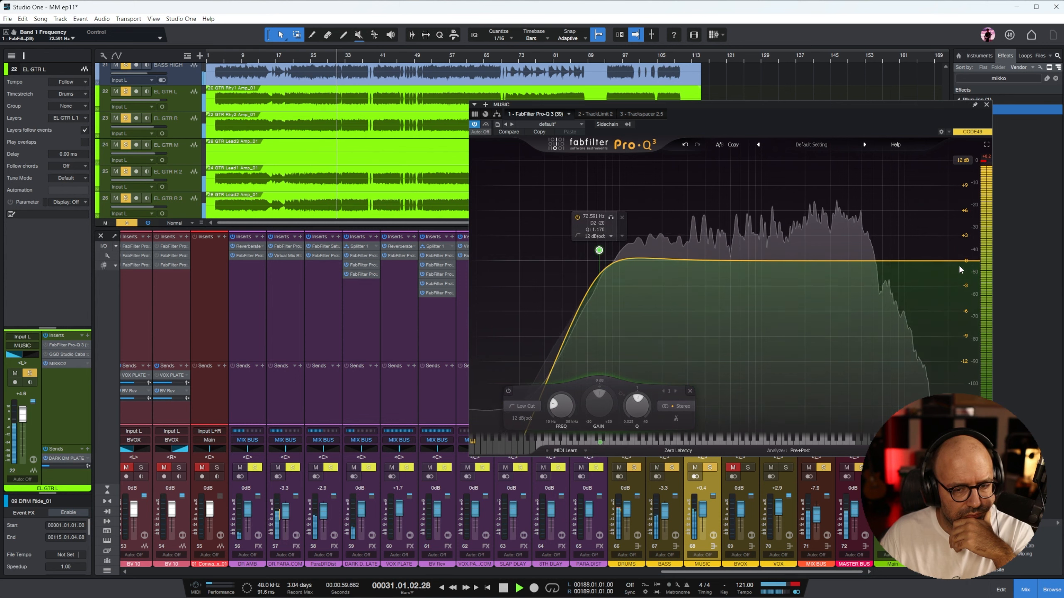
# Step: Add a high cut at about 7780 Hz and a shallow upper-mid dip to the MUSIC bus EQ, and close it
pyautogui.moveTo(976, 260); pyautogui.dragTo(823, 283)
pyautogui.scroll(3, 823, 283)
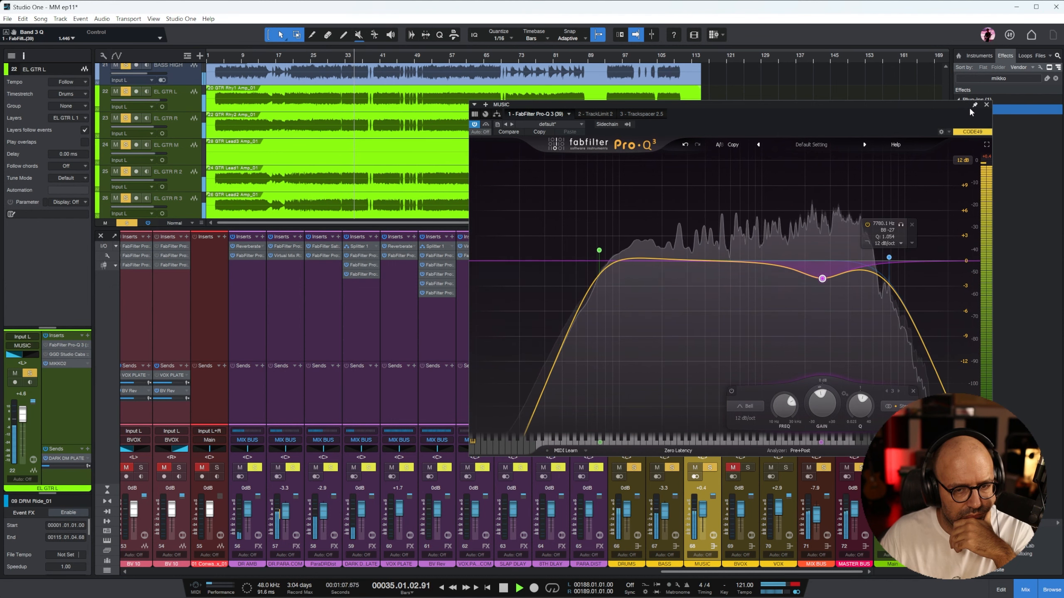
pyautogui.click(986, 105)
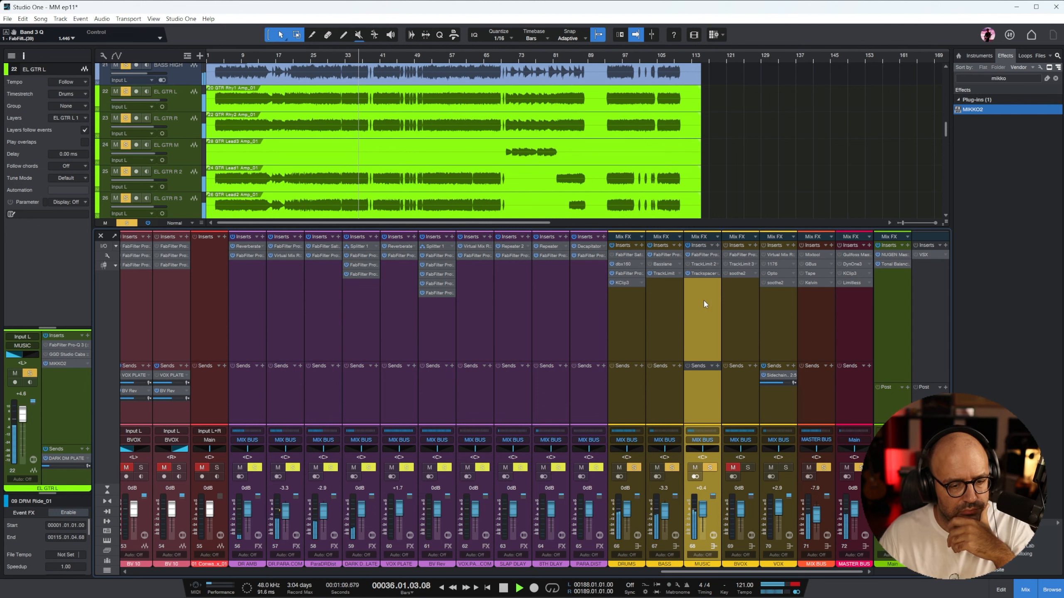
# Step: Clear the bus solos, solo the DARK DM PLATE effect channel instead, and play it
pyautogui.press('space')
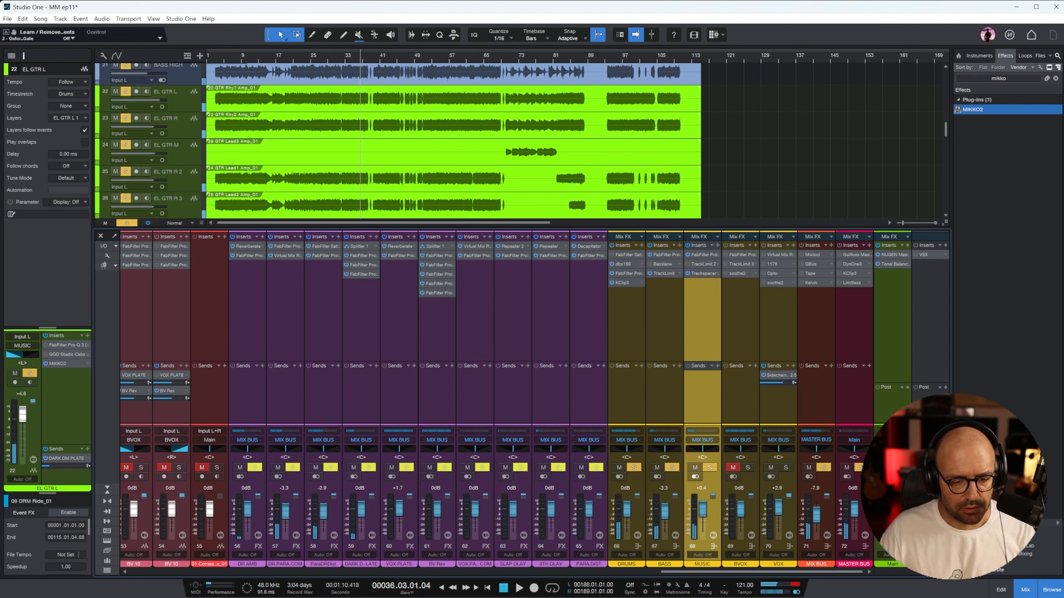
pyautogui.keyDown('alt'); pyautogui.click(709, 468); pyautogui.keyUp('alt')
pyautogui.click(711, 468)
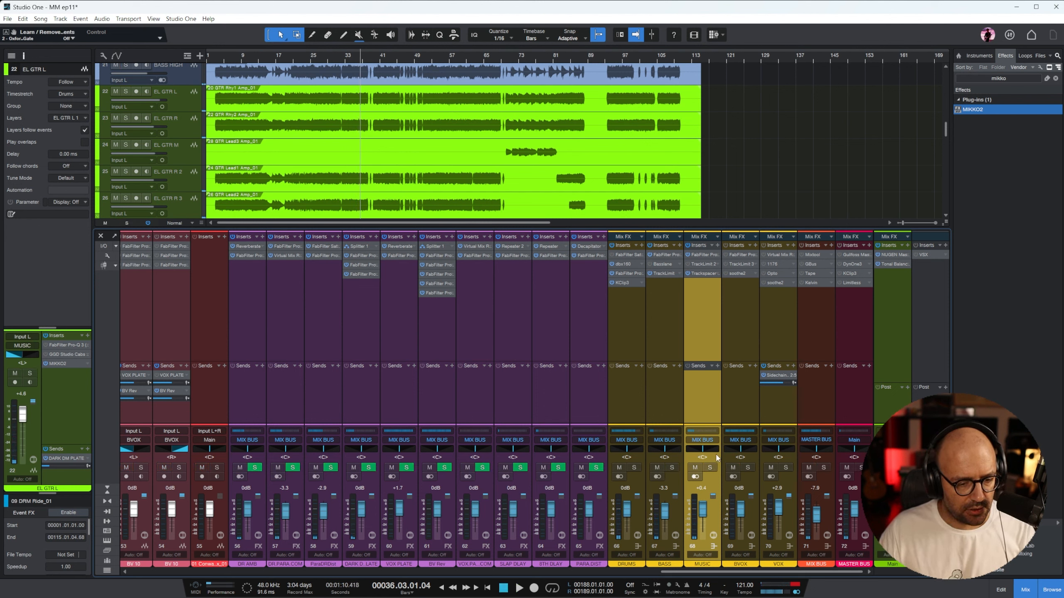
pyautogui.click(344, 313)
pyautogui.click(370, 468)
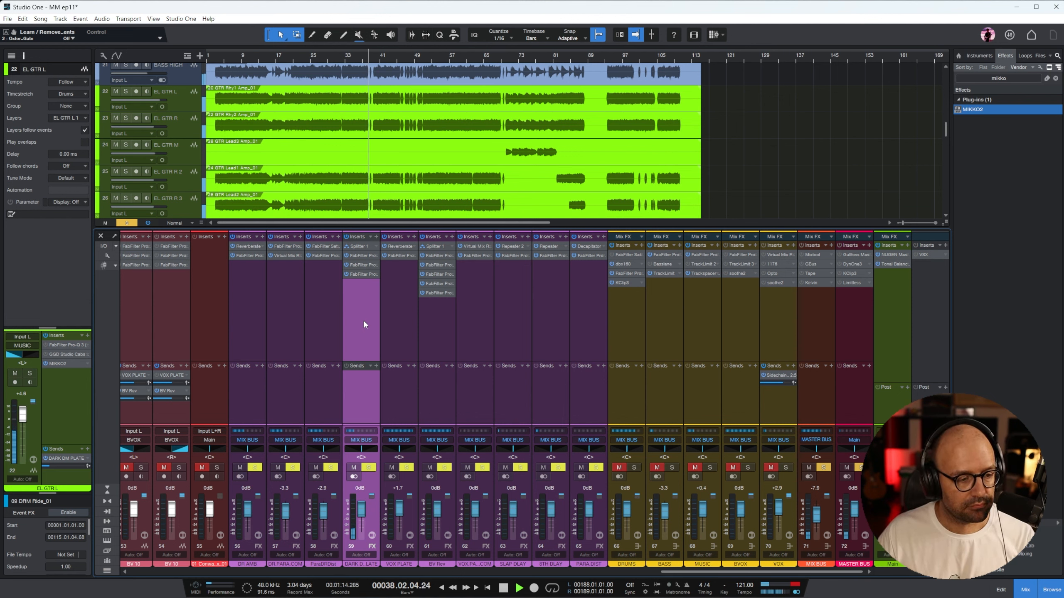
# Step: Clear the plug-in search and insert FabFilter Pro-R at the end of DARK DM PLATE's effect chain
pyautogui.click(1055, 78)
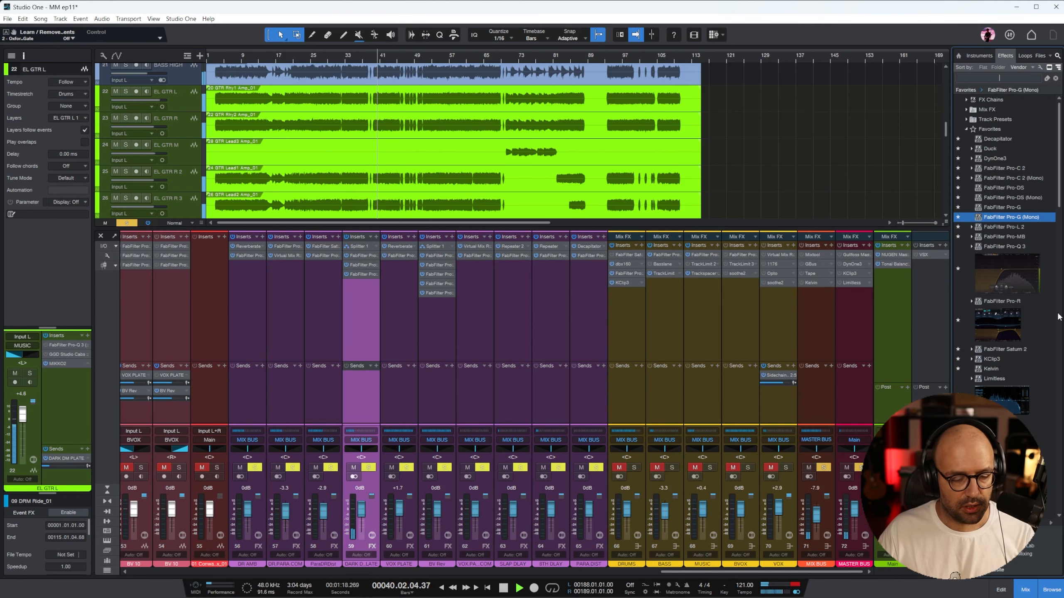
pyautogui.click(378, 351)
pyautogui.click(1055, 78)
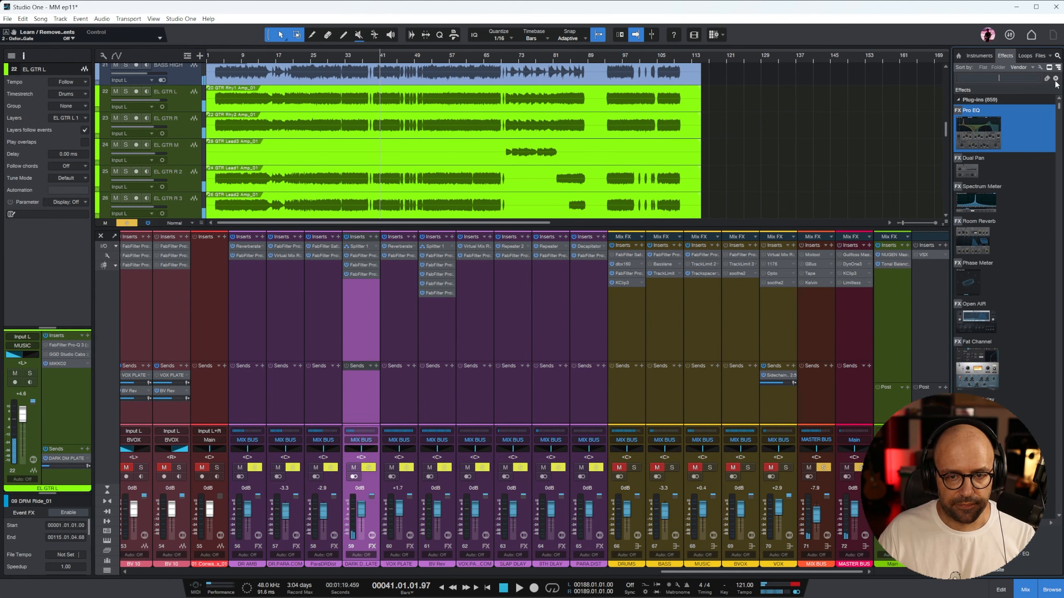
pyautogui.click(357, 303)
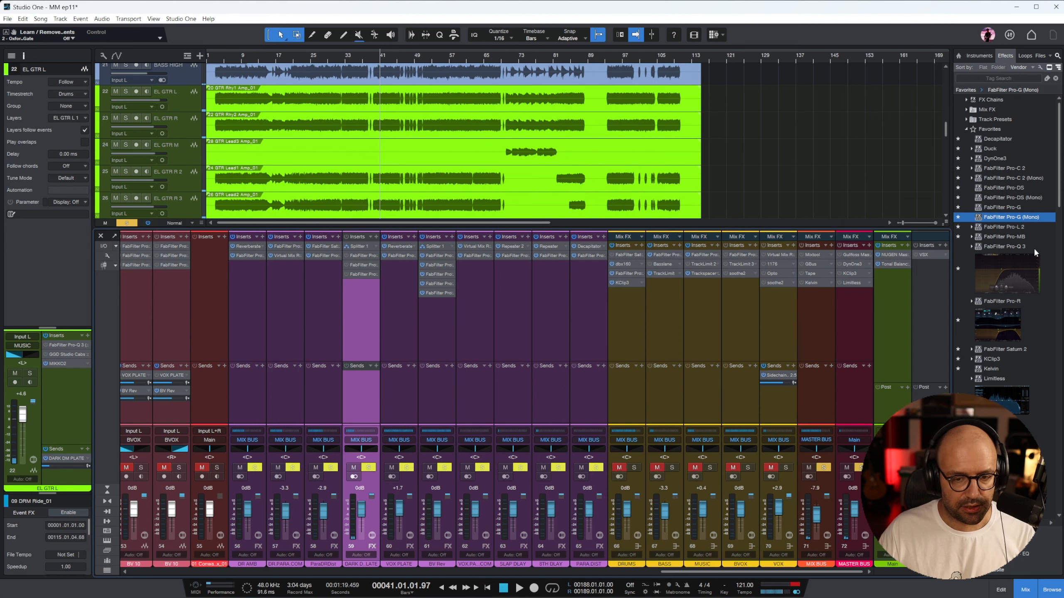
pyautogui.moveTo(1000, 322); pyautogui.dragTo(384, 361)
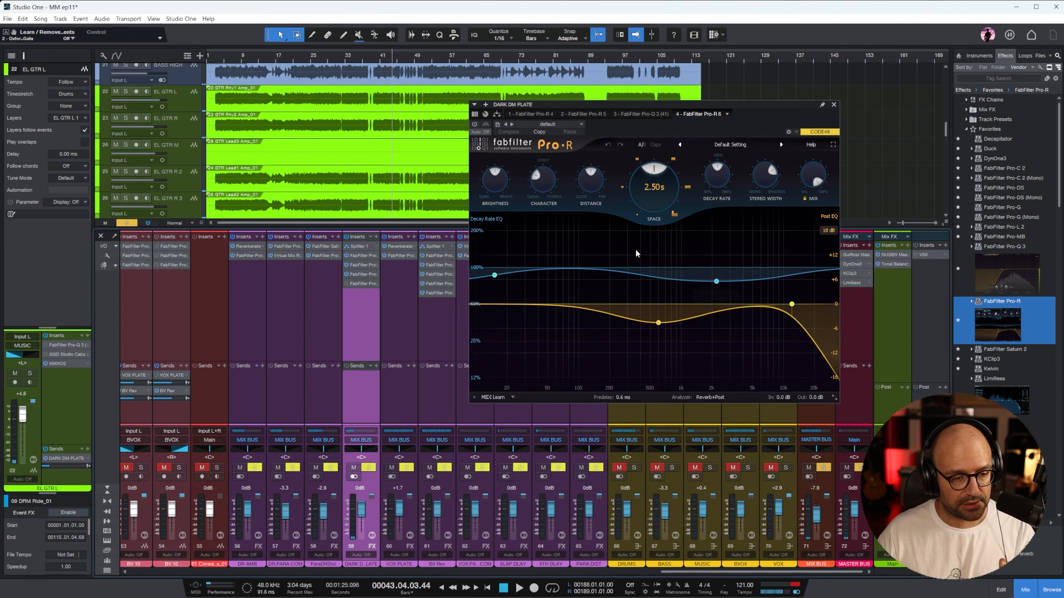
pyautogui.click(833, 105)
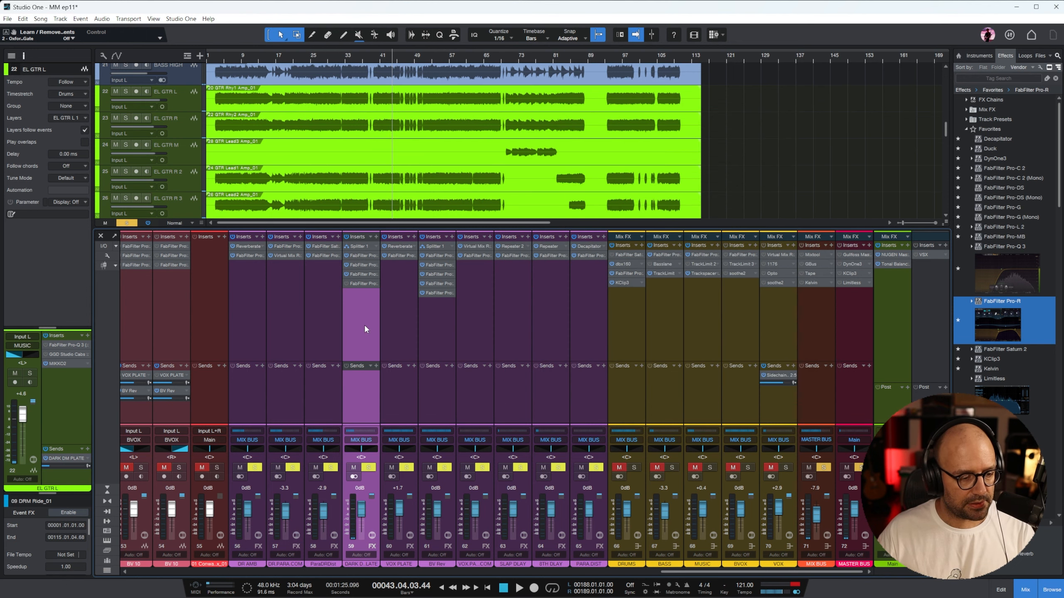
# Step: Clear the current solos and solo the BVOX bus
pyautogui.click(731, 333)
pyautogui.hotkey('ctrl', 'shift', 's')
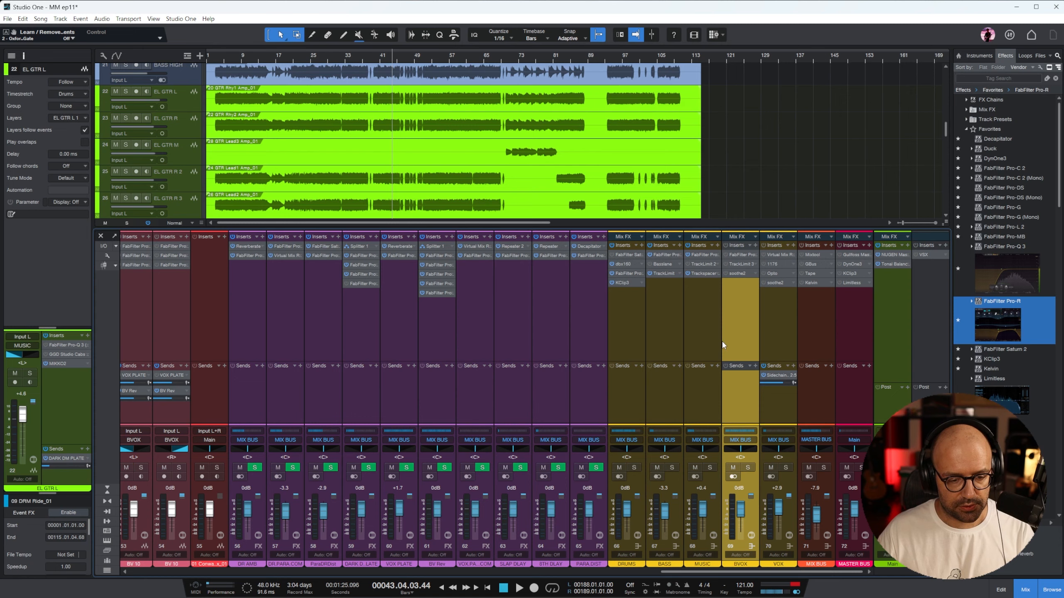
pyautogui.click(749, 468)
# Step: Place the playhead at bar 25, select VOX DBL 1, and play the soloed backing vocals zoomed in
pyautogui.scroll(-8, 706, 125)
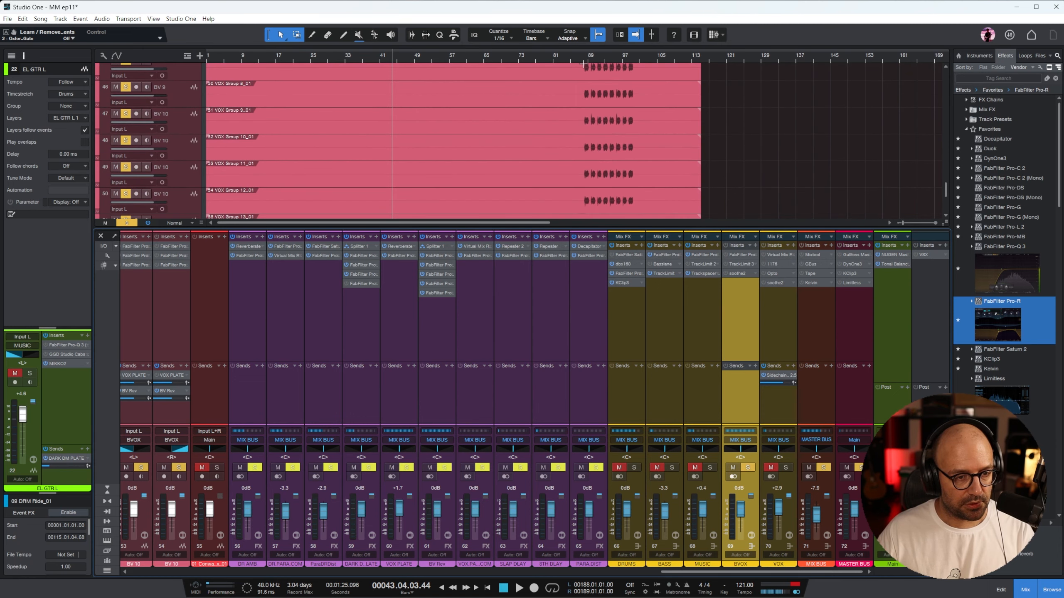
pyautogui.scroll(6, 521, 122)
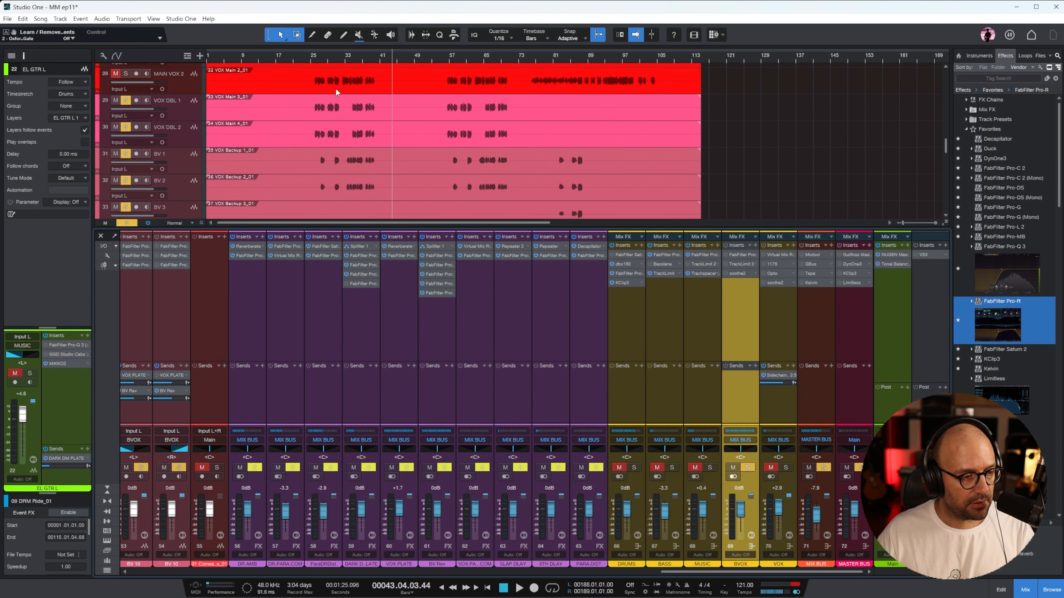
pyautogui.click(312, 57)
pyautogui.scroll(2, 323, 67)
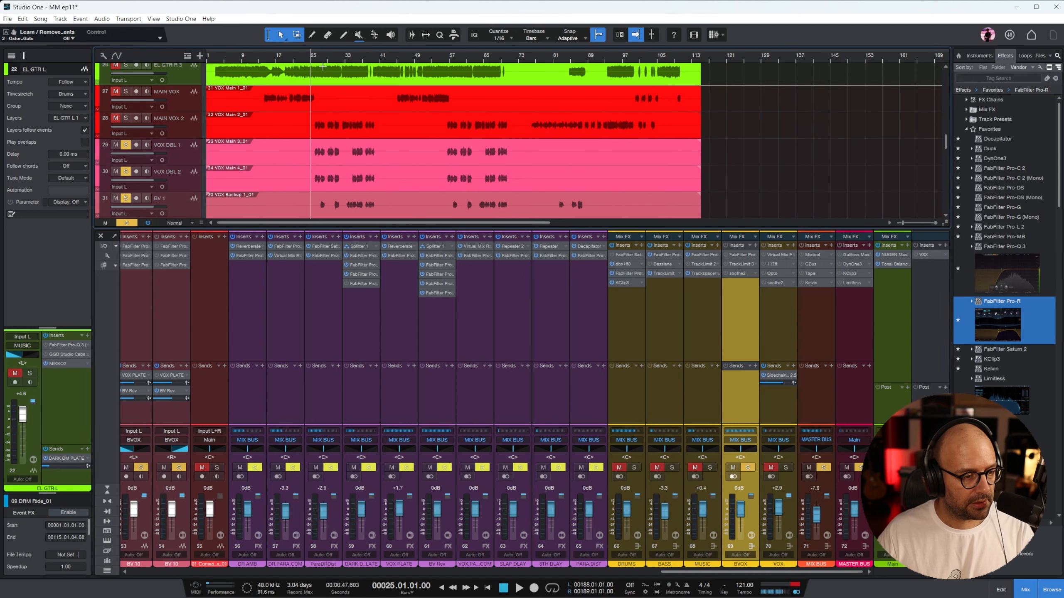
pyautogui.click(176, 153)
pyautogui.press('e')
pyautogui.press('e')
pyautogui.press('e')
pyautogui.press('e')
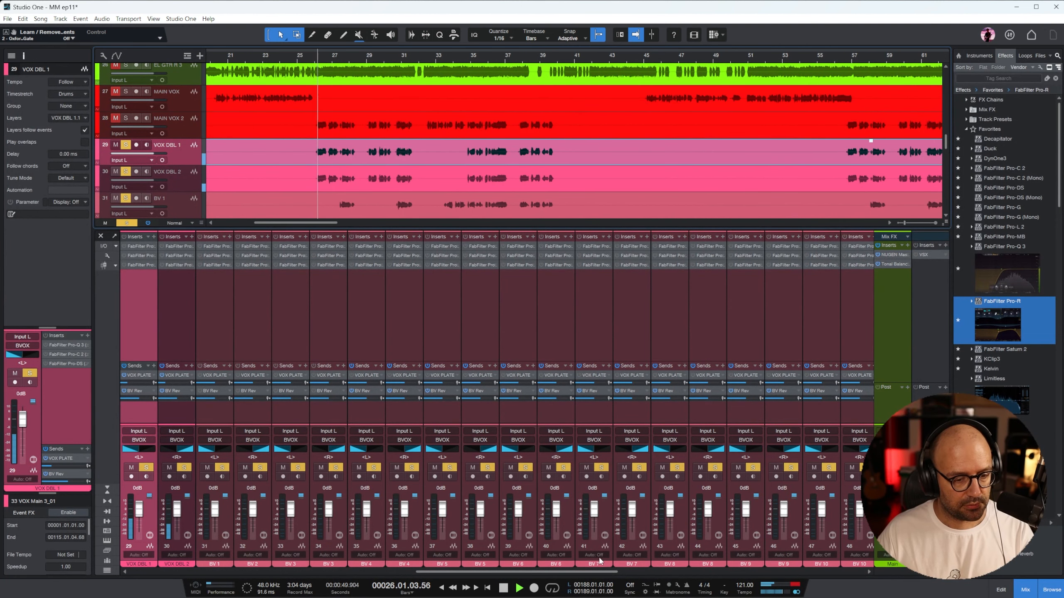
# Step: Activate the inserts on all backing vocal channels from VOX DBL 1 through the last BV 10, and select the BVOX bus
pyautogui.moveTo(497, 572); pyautogui.dragTo(649, 573)
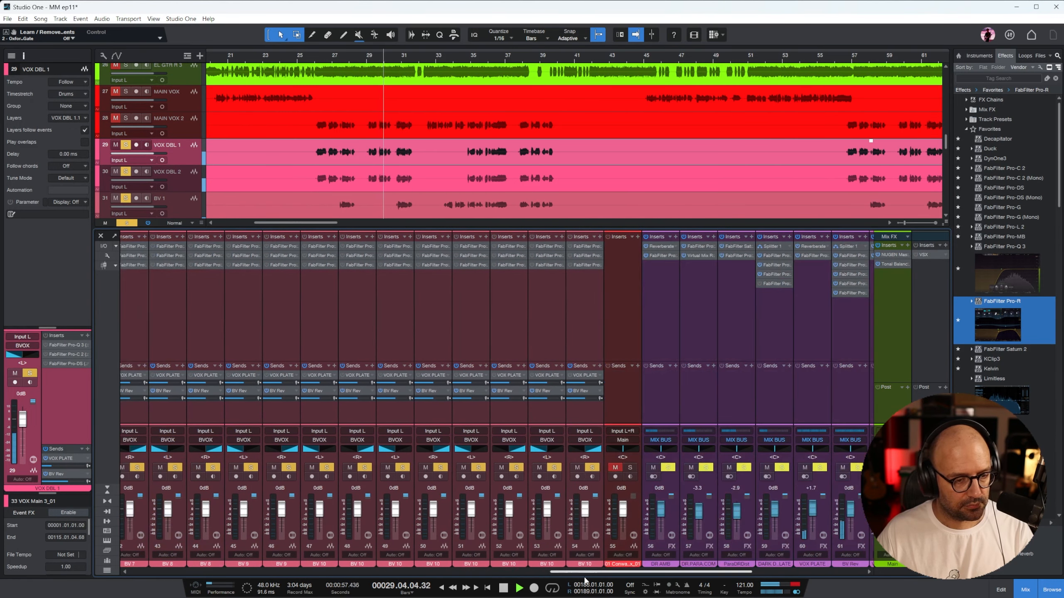
pyautogui.click(572, 304)
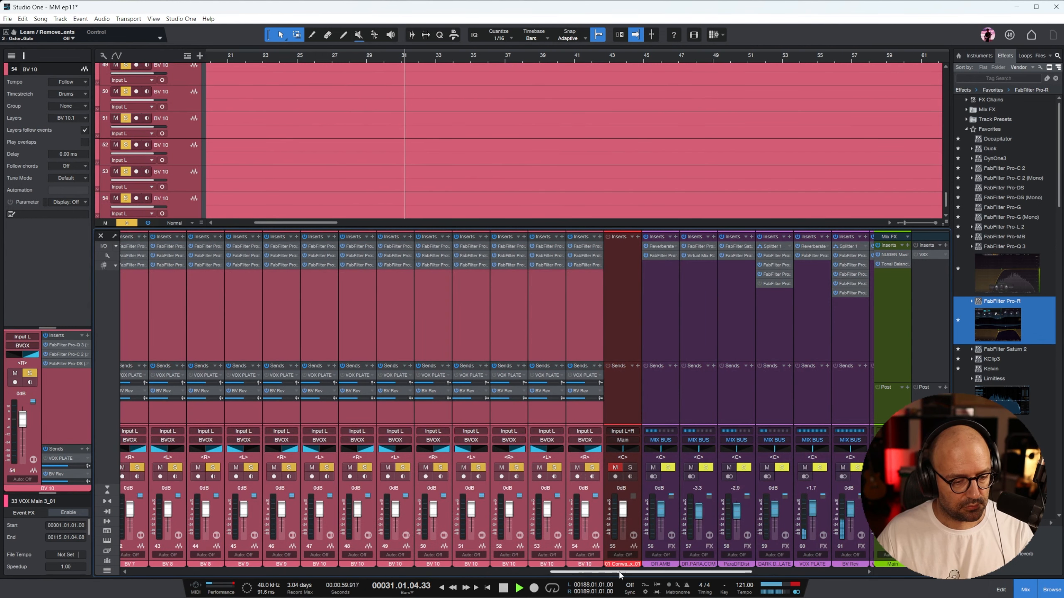
pyautogui.moveTo(622, 573); pyautogui.dragTo(734, 573)
pyautogui.click(729, 309)
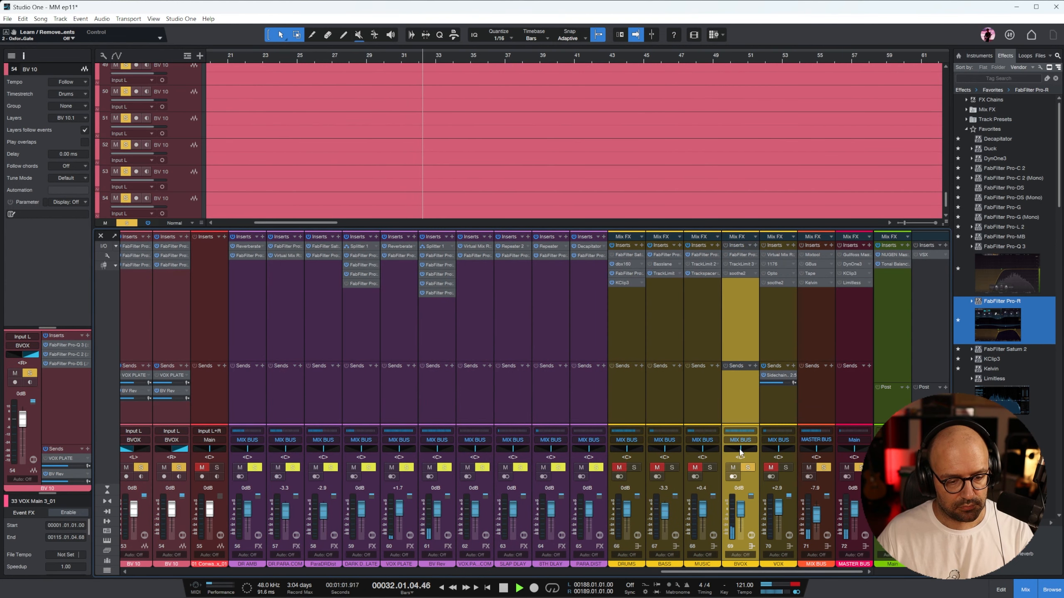
# Step: Select the BV 1 track with the timeline zoomed out and toggle its BV Rev send
pyautogui.scroll(-5, 423, 113)
pyautogui.scroll(10, 301, 98)
pyautogui.scroll(10, 252, 96)
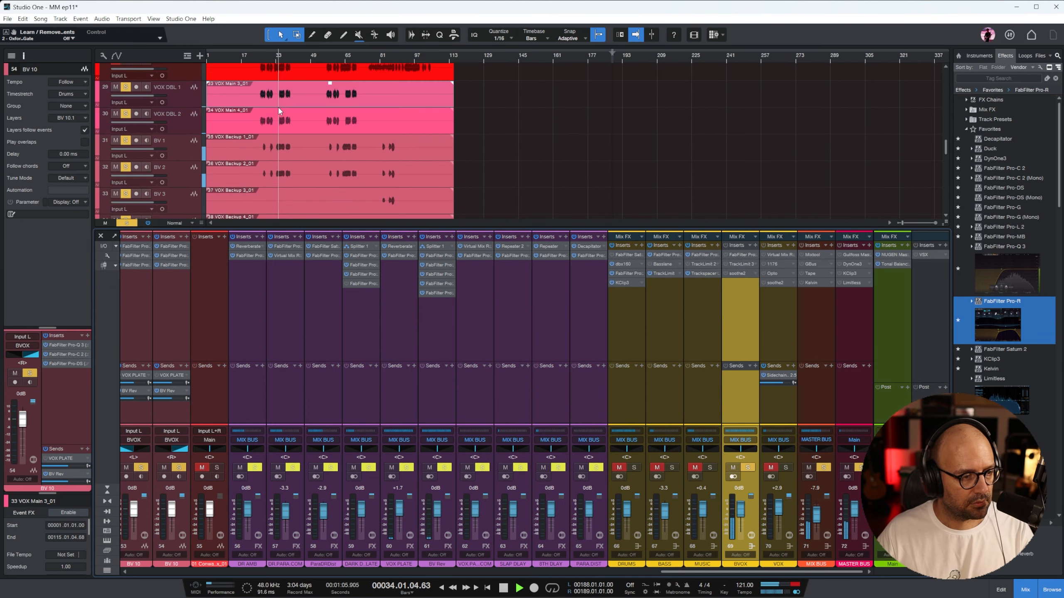
pyautogui.click(175, 151)
pyautogui.click(124, 394)
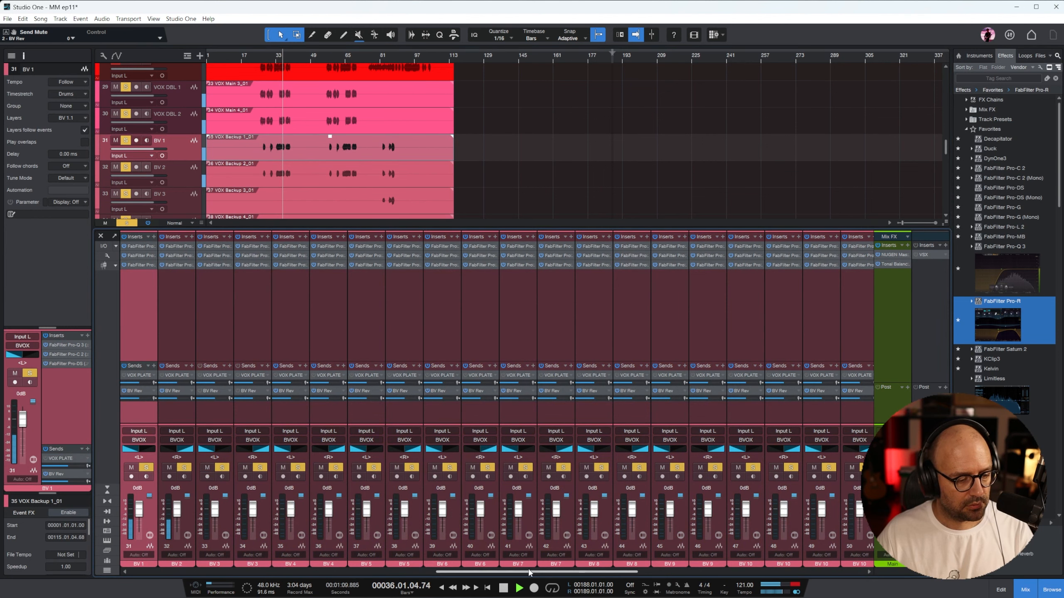
# Step: Select the mixer channels from VOX DBL 1 through the last BV 10 as one group
pyautogui.hscroll(-5, 255, 418)
pyautogui.click(255, 418)
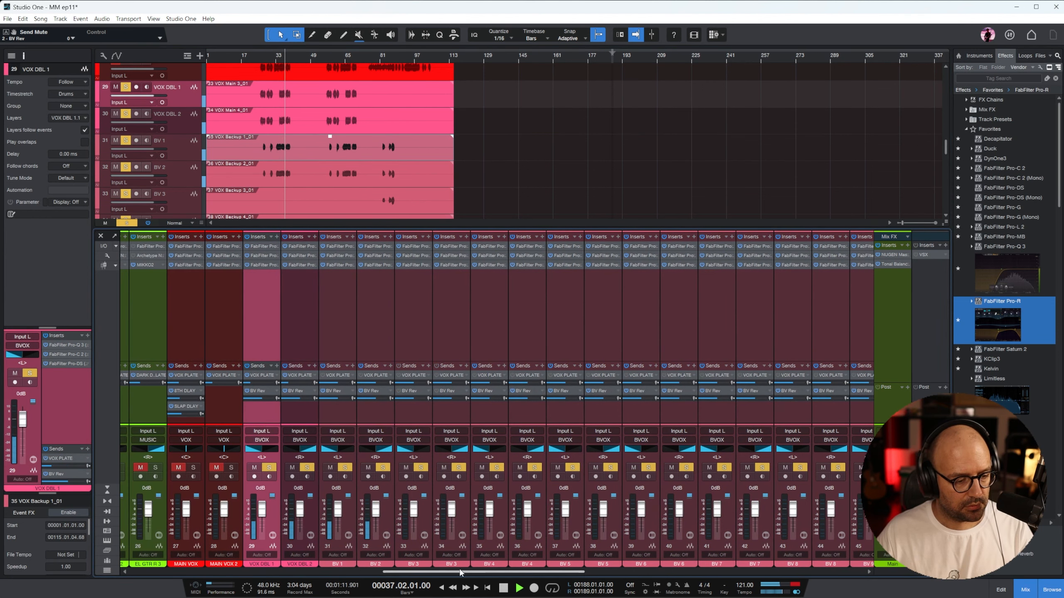
pyautogui.hscroll(13, 628, 419)
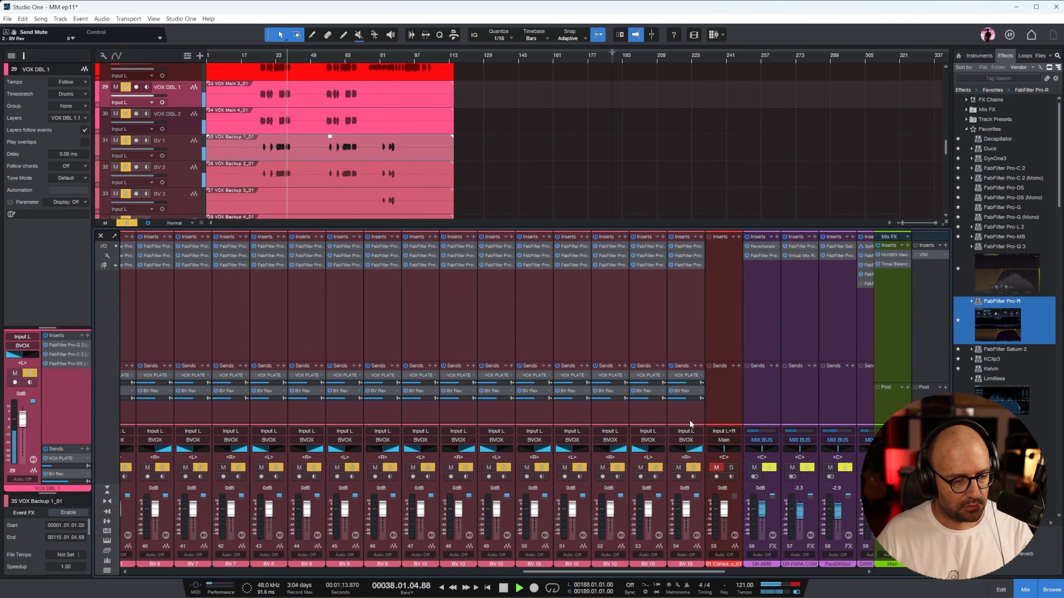
pyautogui.click(689, 419)
# Step: In BV Rev's Pro-Q 3, add a low cut at about 176 Hz and a dip of about 4.7 dB near 2060 Hz
pyautogui.hscroll(12, 651, 577)
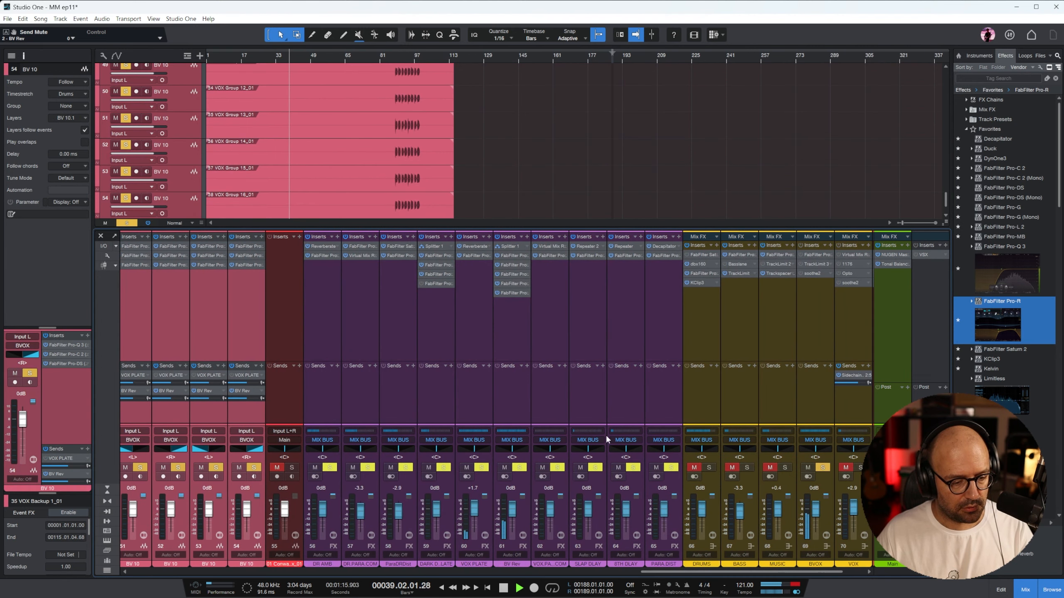
pyautogui.click(506, 320)
pyautogui.click(512, 293)
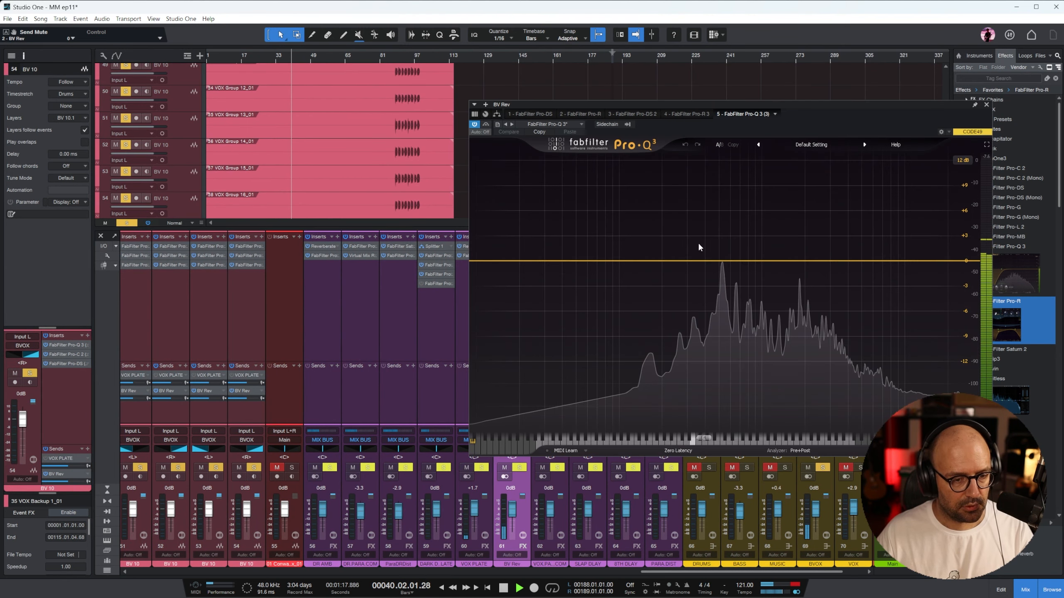
pyautogui.moveTo(514, 262); pyautogui.dragTo(654, 243)
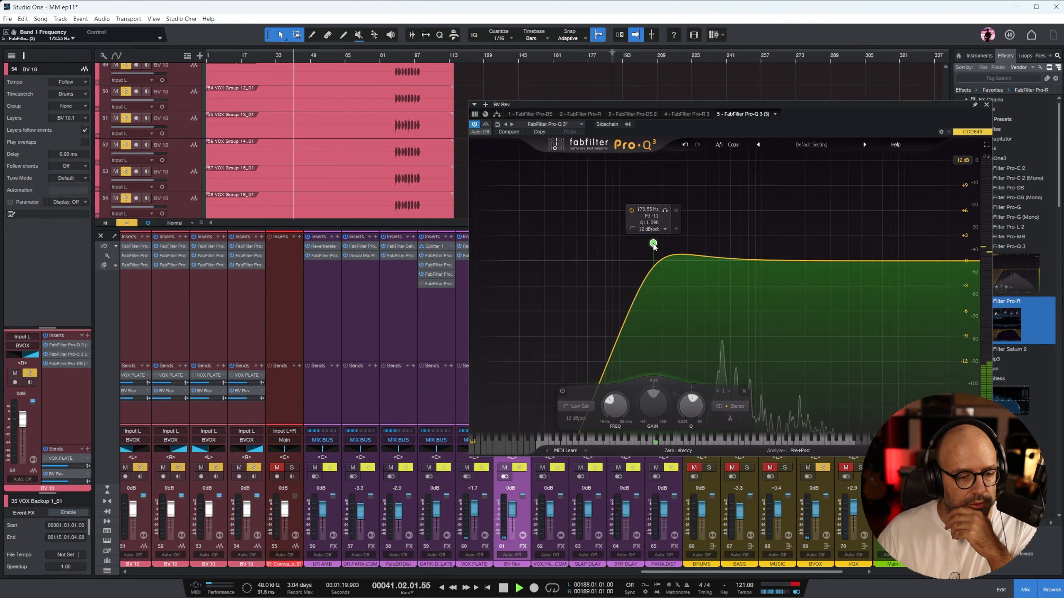
pyautogui.click(238, 61)
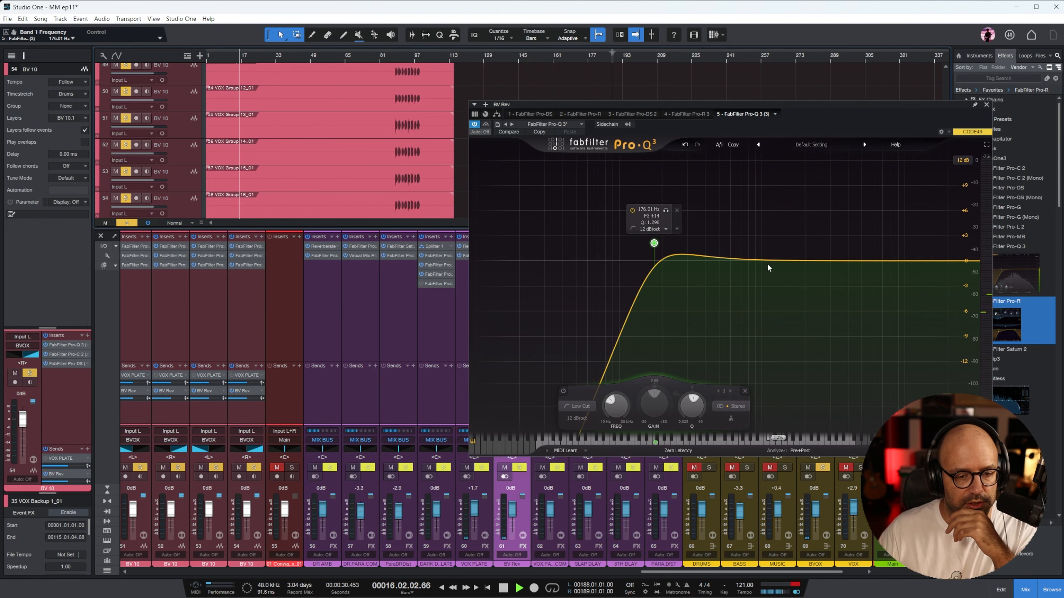
pyautogui.moveTo(775, 264); pyautogui.dragTo(802, 304)
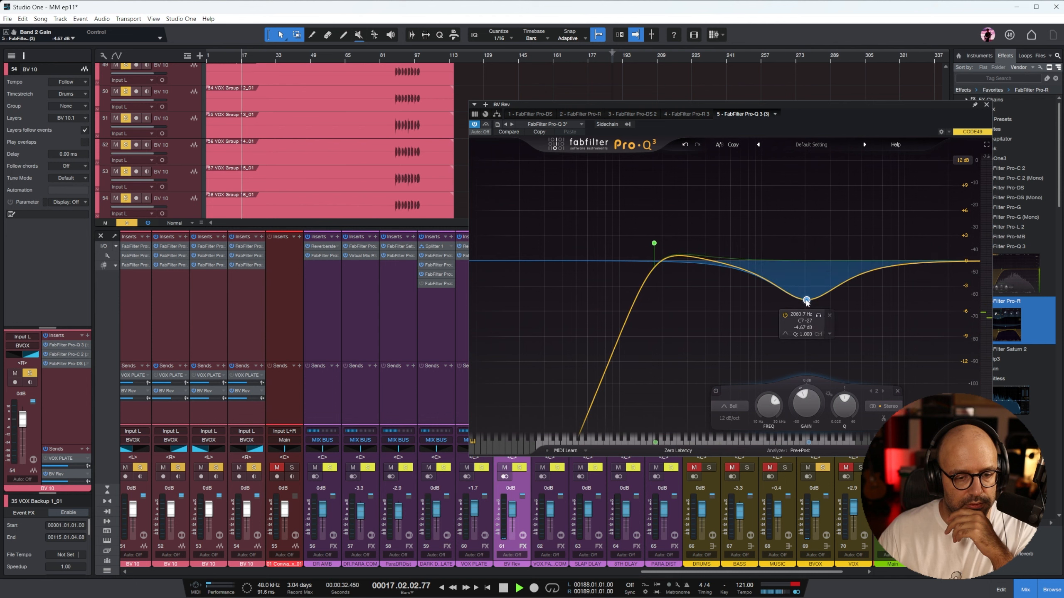
# Step: In BV Rev's Pro-Q 3, add a boost of about 2 dB near 10.7 kHz and play from around bar 25
pyautogui.moveTo(900, 269); pyautogui.dragTo(907, 245)
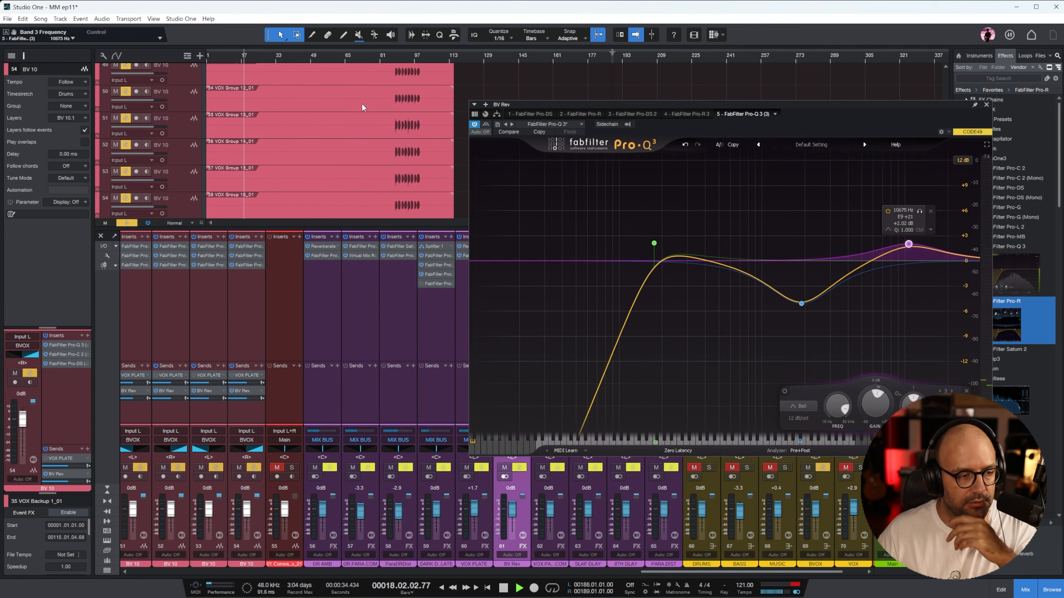
pyautogui.scroll(3, 294, 94)
pyautogui.scroll(4, 286, 104)
pyautogui.click(262, 58)
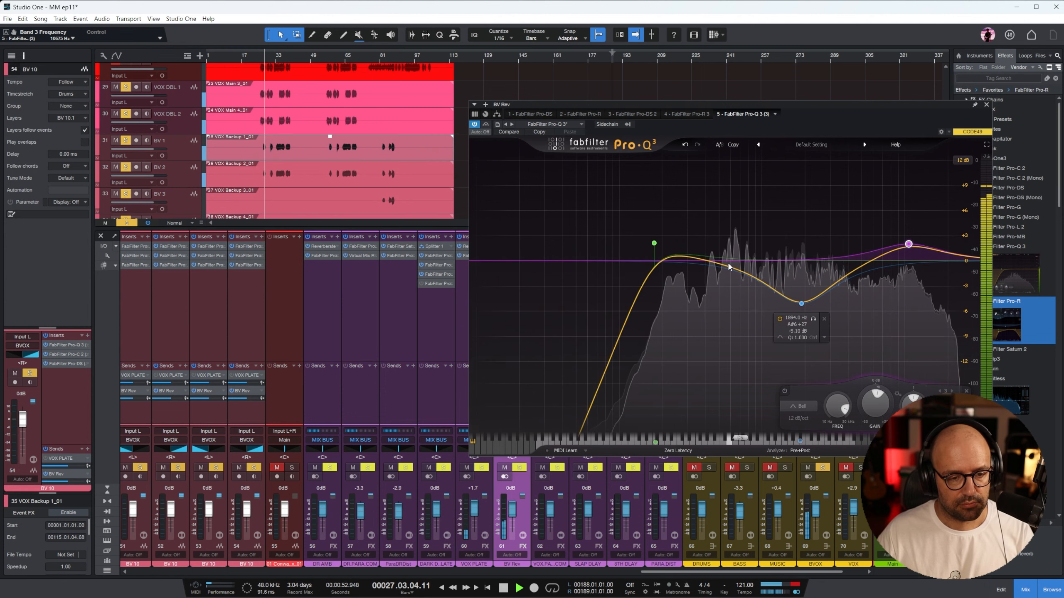
# Step: Dip the low mids and raise the low cut to about 420 Hz in BV Rev's Pro-Q 3, and set the BV Rev fader to -1.3 dB
pyautogui.moveTo(728, 283); pyautogui.dragTo(723, 329)
pyautogui.moveTo(653, 243); pyautogui.dragTo(707, 245)
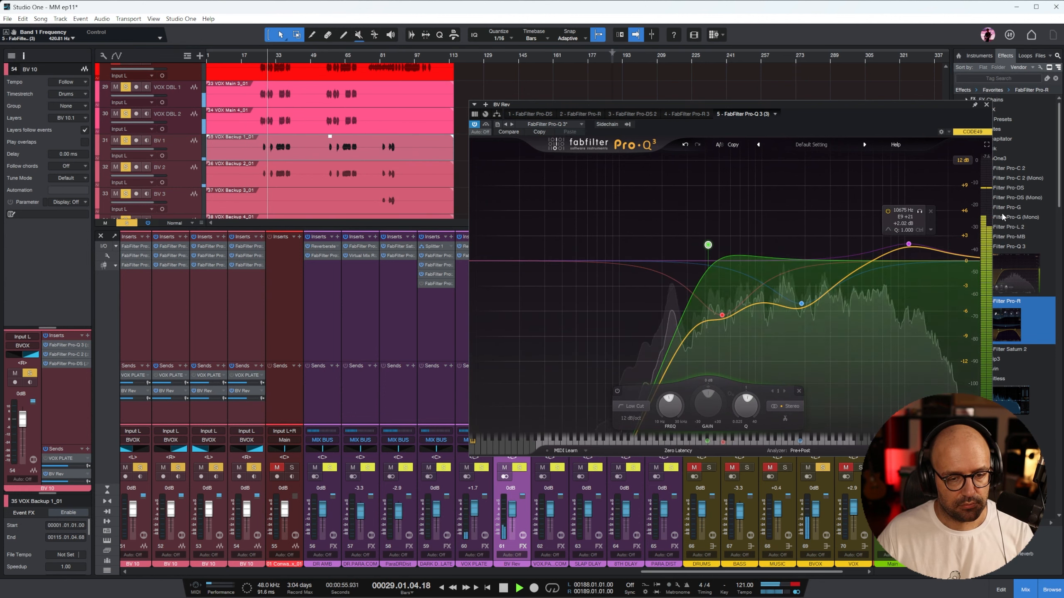
pyautogui.click(987, 104)
pyautogui.moveTo(512, 512); pyautogui.dragTo(512, 514)
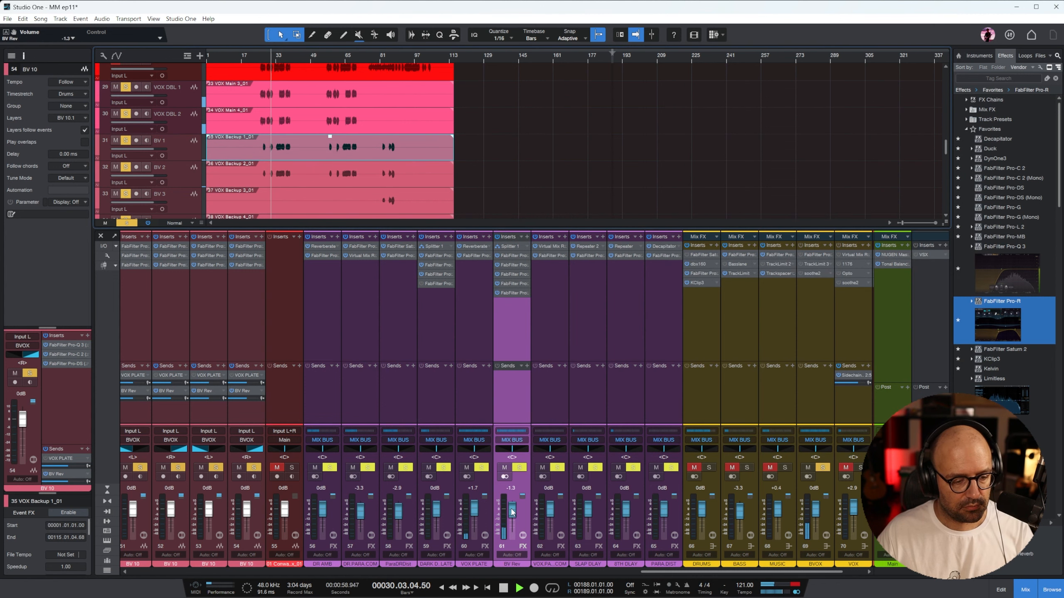
# Step: In the BVOX bus's Pro-Q 3, add a low cut and a dip of about 5.3 dB near 331 Hz while the vocals play
pyautogui.click(813, 299)
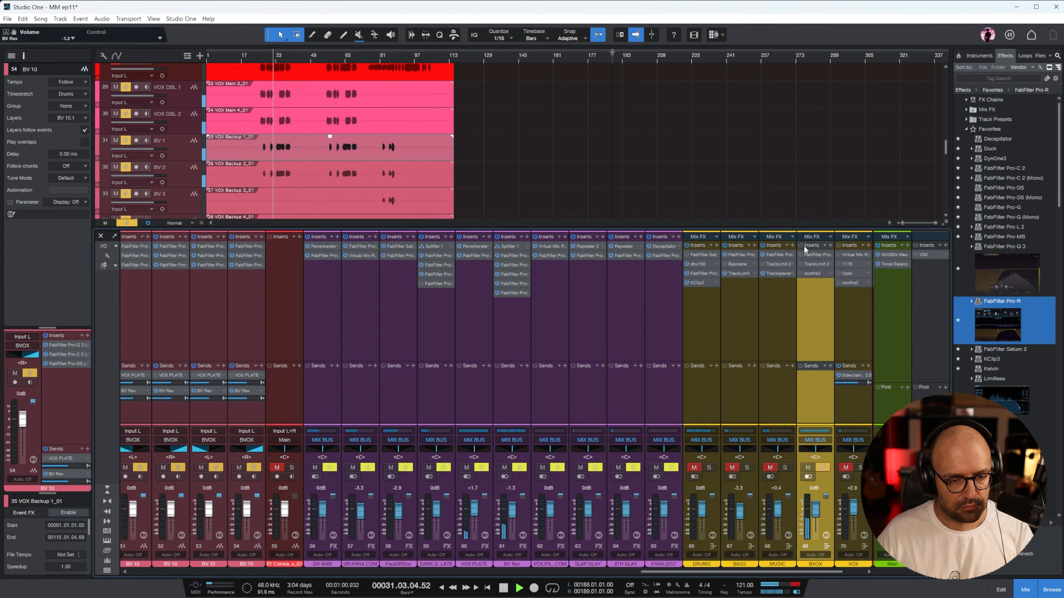
pyautogui.click(815, 255)
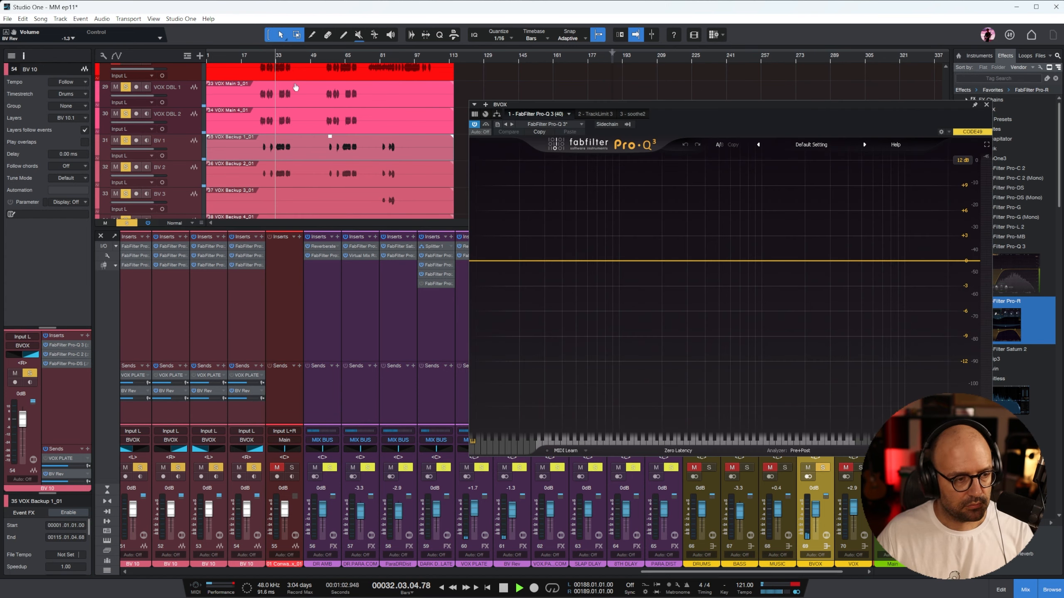
pyautogui.click(257, 59)
pyautogui.moveTo(499, 261); pyautogui.dragTo(595, 234)
pyautogui.moveTo(686, 262); pyautogui.dragTo(693, 306)
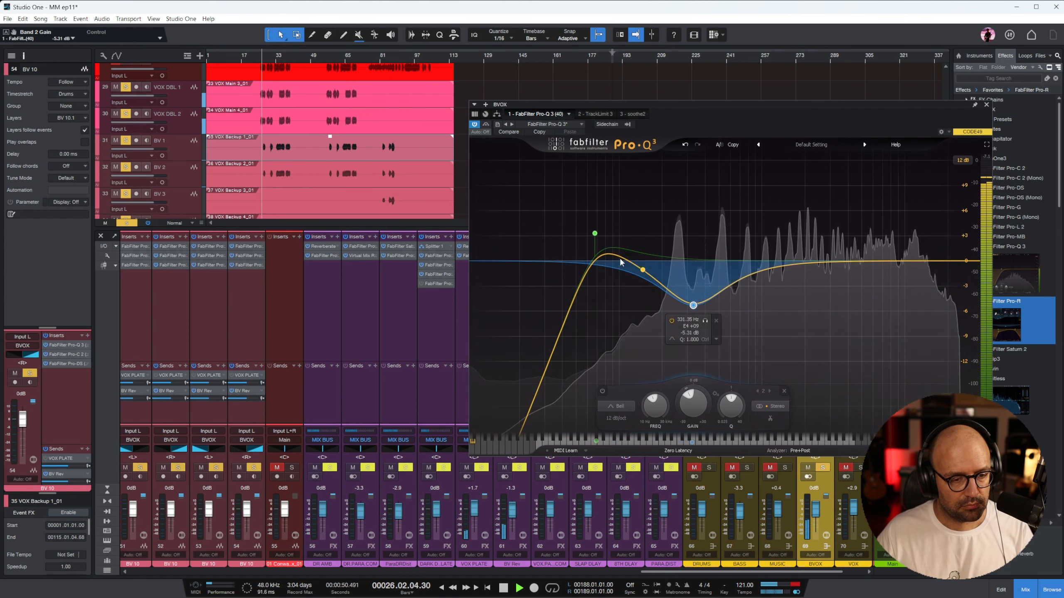
# Step: Raise the BVOX EQ's low cut to about 284 Hz and add a boost in the high frequencies
pyautogui.moveTo(595, 234); pyautogui.dragTo(663, 235)
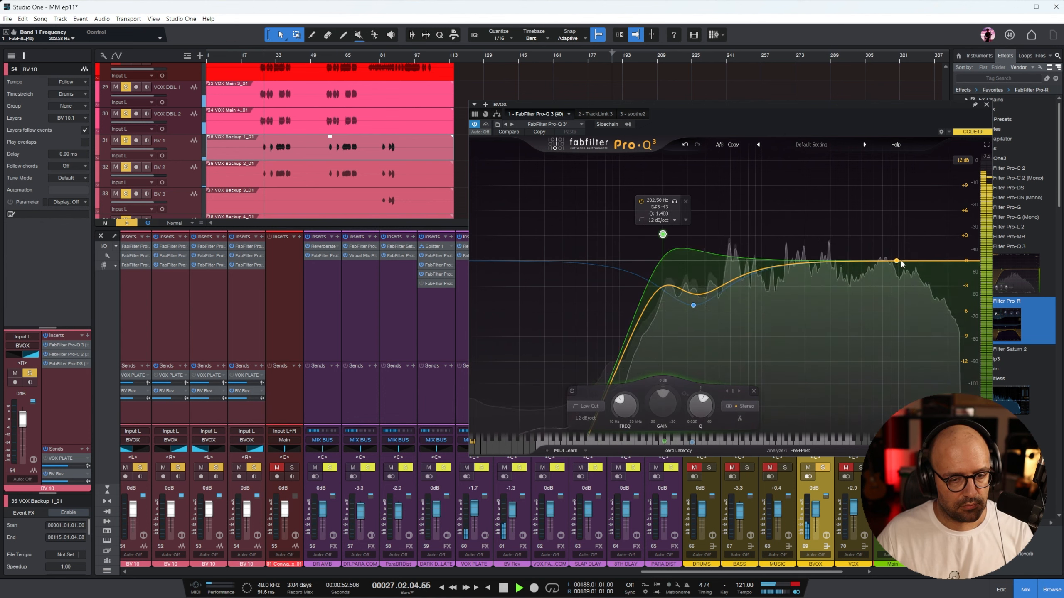
pyautogui.moveTo(834, 262); pyautogui.dragTo(916, 234)
pyautogui.moveTo(663, 235); pyautogui.dragTo(684, 233)
pyautogui.click(986, 105)
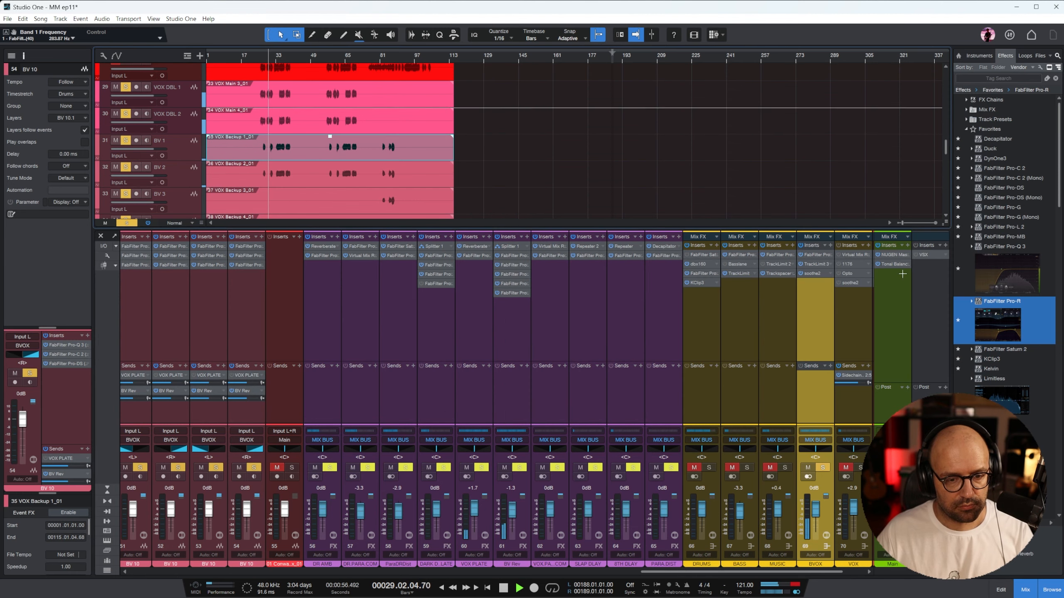
# Step: Play the group vocal section near the song's end and set the channels from the first BV 6 through the last BV 10 to -5.4 dB
pyautogui.scroll(-10, 501, 131)
pyautogui.click(396, 61)
pyautogui.moveTo(714, 572); pyautogui.dragTo(546, 579)
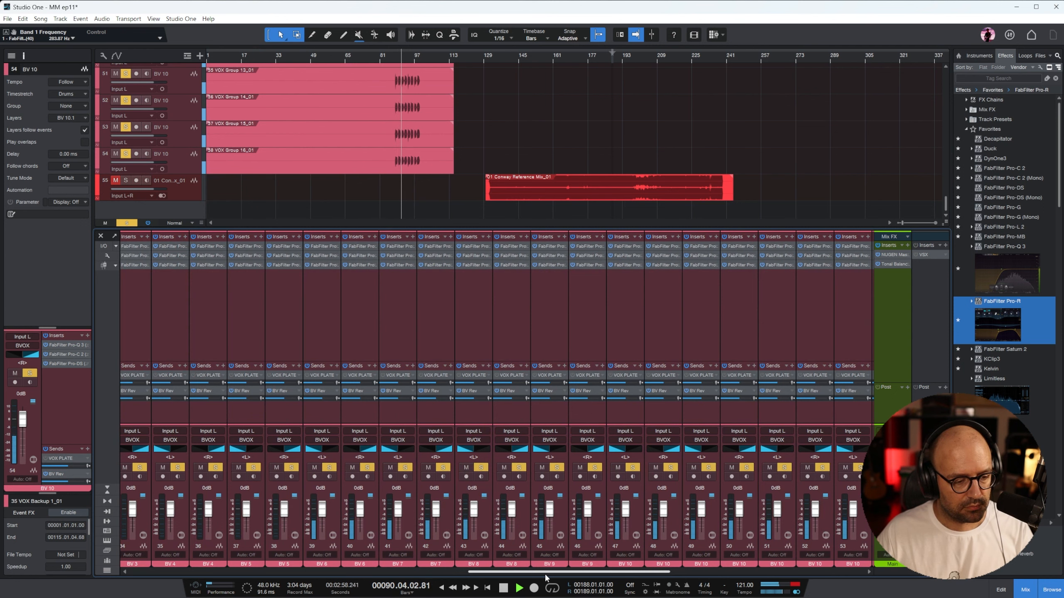
pyautogui.click(320, 331)
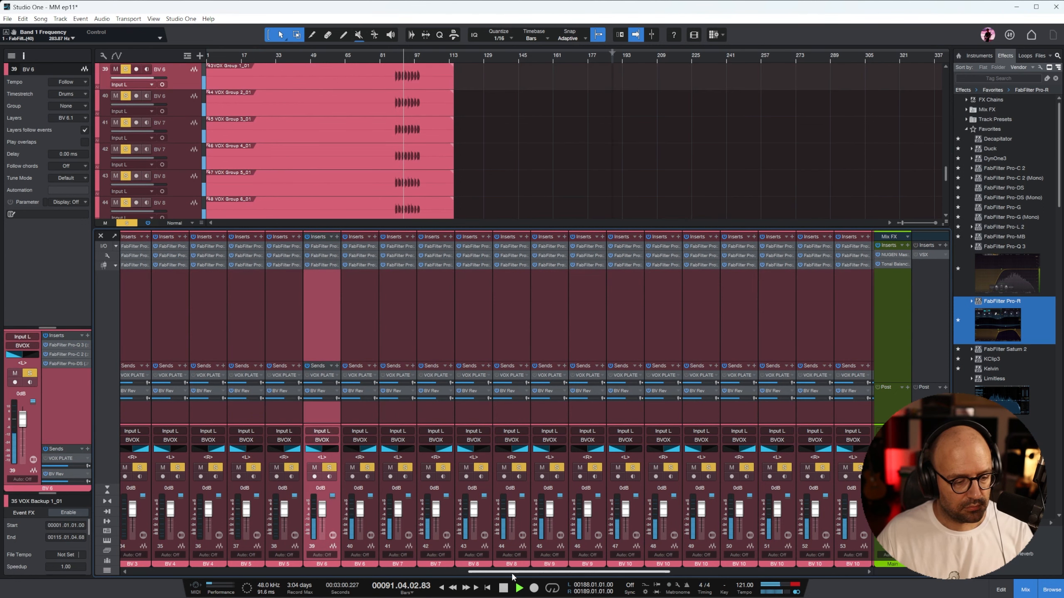
pyautogui.moveTo(524, 571); pyautogui.dragTo(598, 573)
pyautogui.click(620, 370)
pyautogui.moveTo(612, 509); pyautogui.dragTo(611, 513)
pyautogui.moveTo(645, 572); pyautogui.dragTo(765, 572)
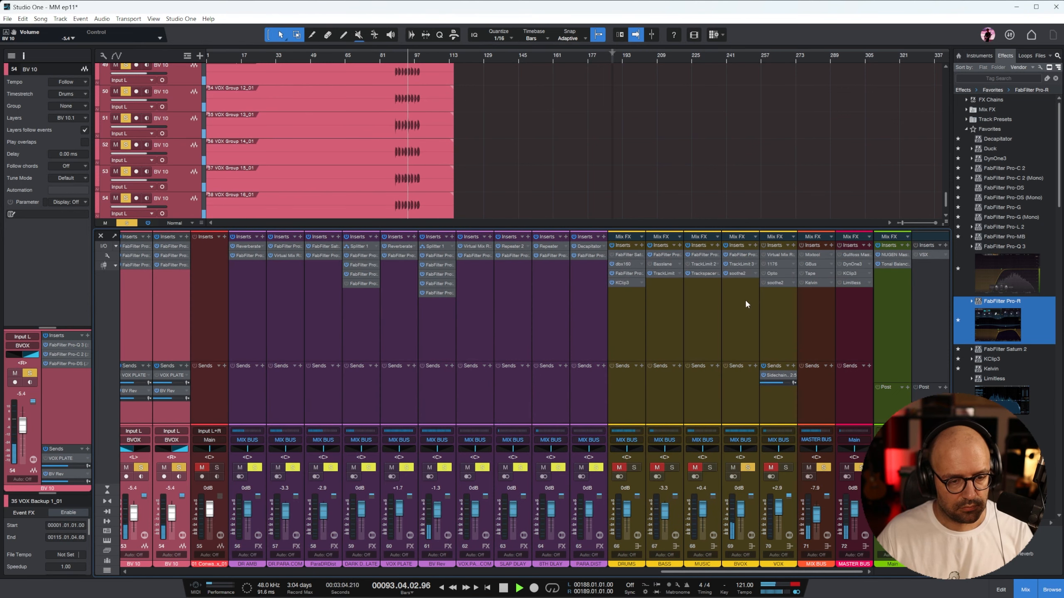
# Step: In the BVOX bus's soothe2, set the depth to 2.2, cut the low range from processing, and shift the upper band lower in frequency
pyautogui.click(740, 275)
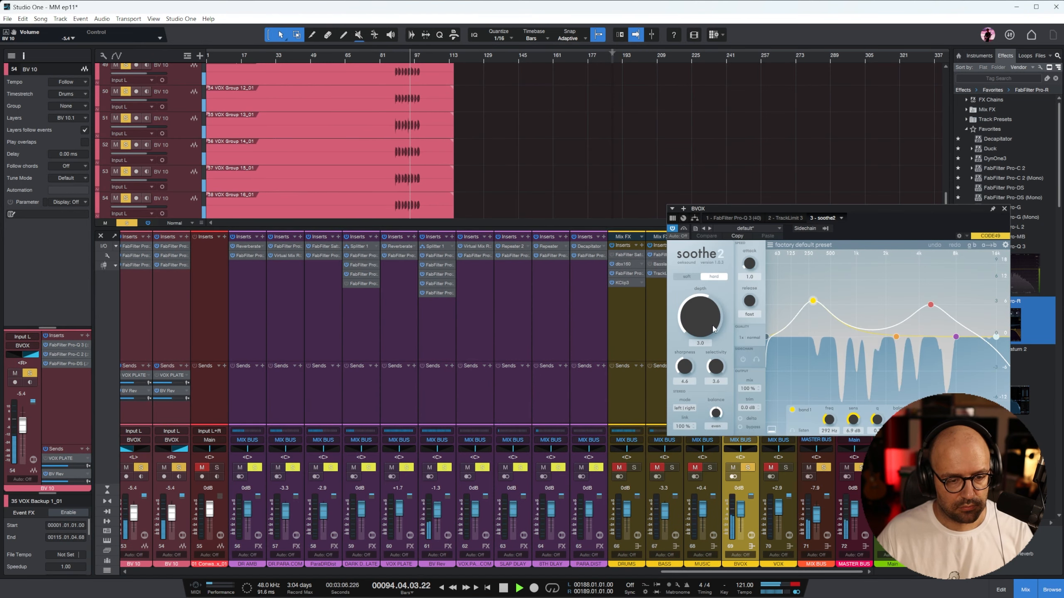
pyautogui.moveTo(699, 321); pyautogui.dragTo(693, 340)
pyautogui.moveTo(768, 337); pyautogui.dragTo(858, 337)
pyautogui.moveTo(930, 307); pyautogui.dragTo(904, 298)
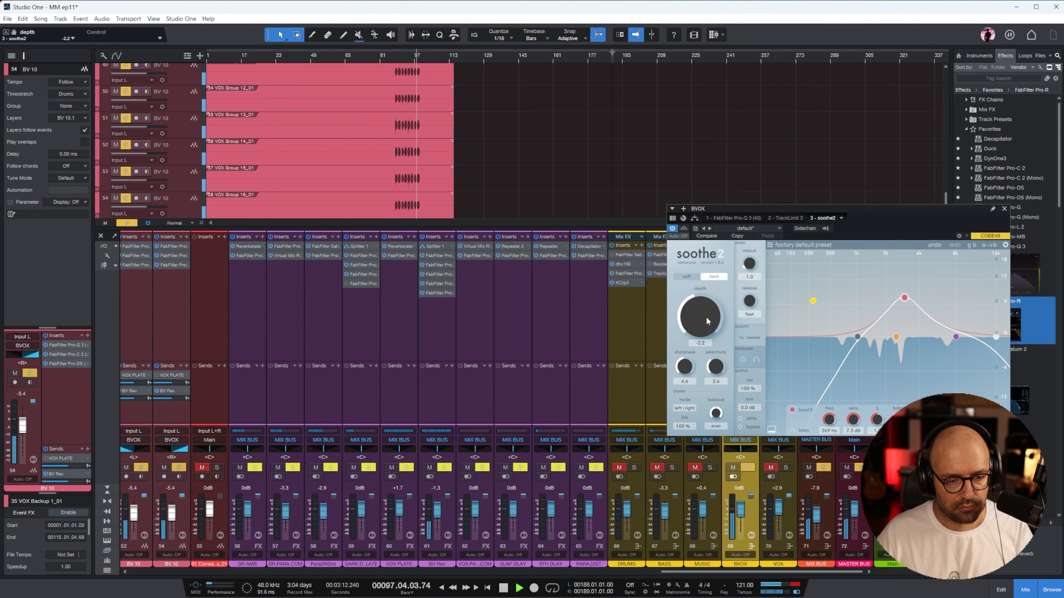
pyautogui.click(1004, 209)
# Step: Stop playback and solo the VOX bus instead of the BVOX bus
pyautogui.press('space')
pyautogui.click(748, 467)
pyautogui.click(782, 379)
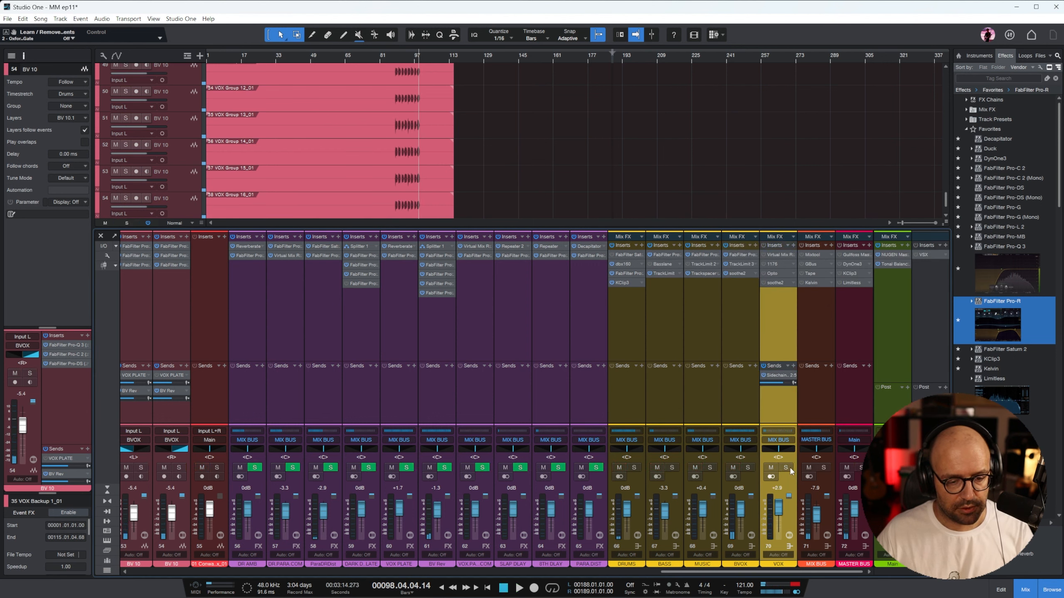
pyautogui.click(787, 469)
# Step: Start playback of the lead vocal from bar 16 and open the Pro-Q 3 on the MAIN VOX channel
pyautogui.scroll(10, 327, 117)
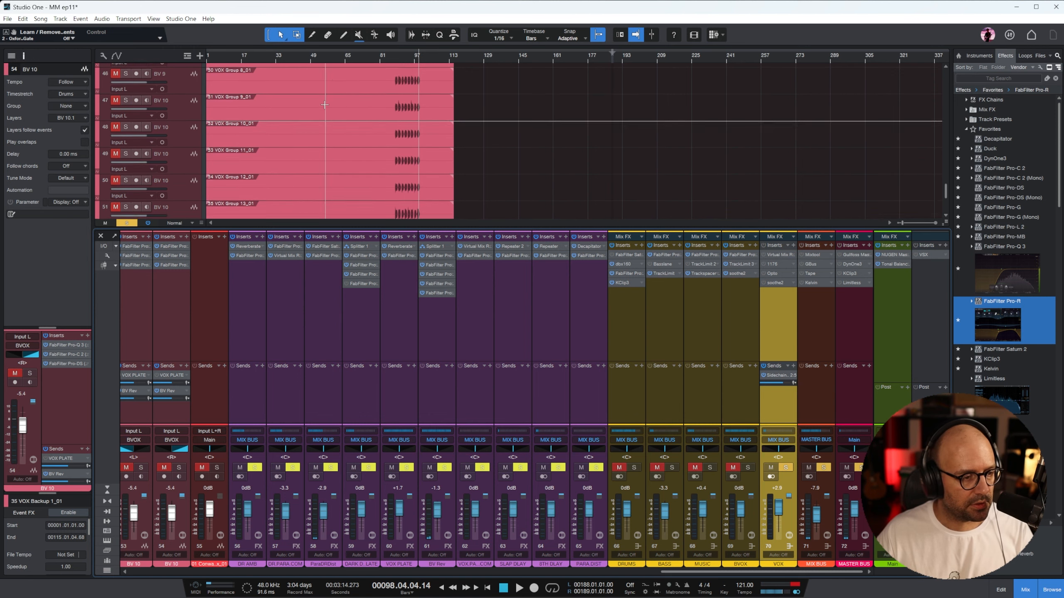
pyautogui.scroll(7, 334, 121)
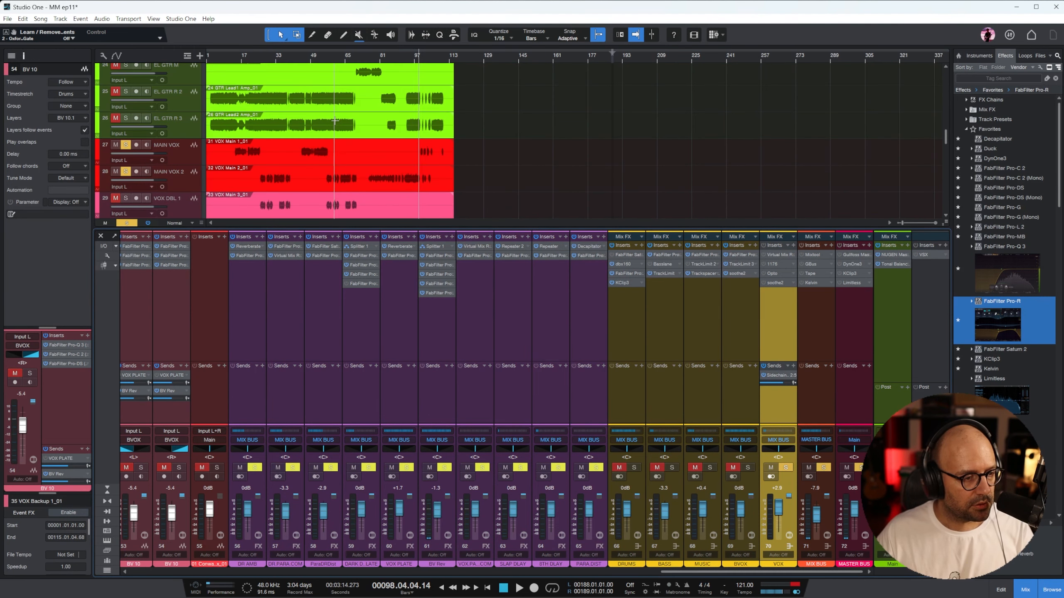
pyautogui.click(239, 56)
pyautogui.press('e')
pyautogui.press('e')
pyautogui.press('e')
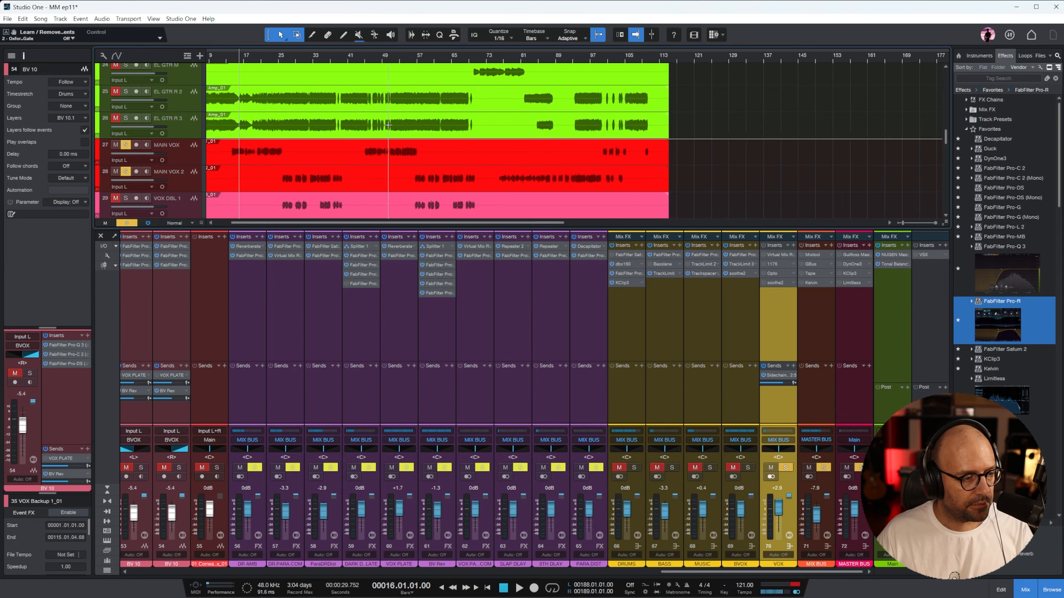
pyautogui.moveTo(780, 572); pyautogui.dragTo(445, 576)
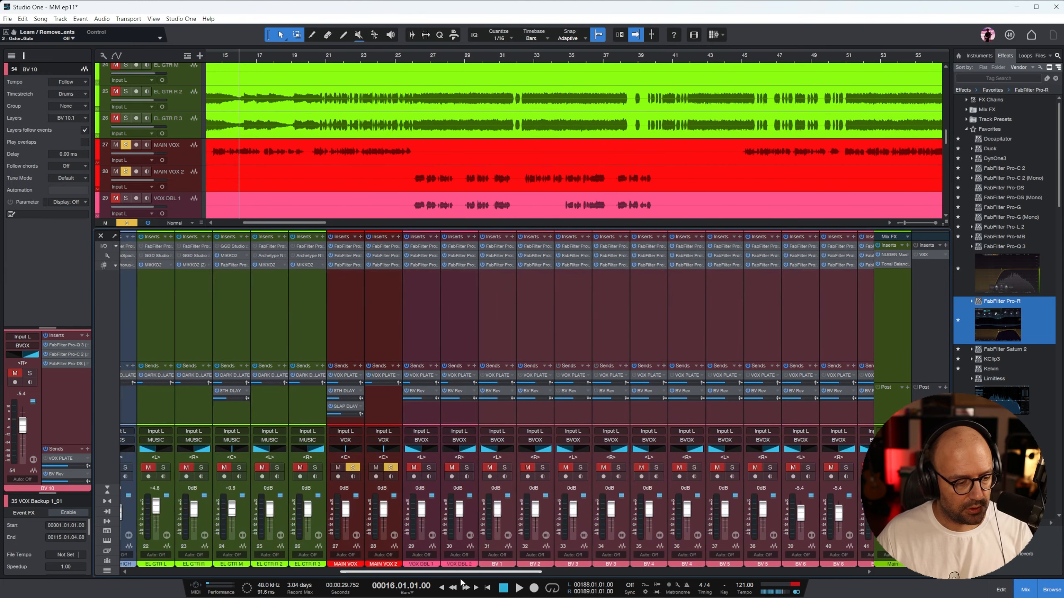
pyautogui.click(331, 295)
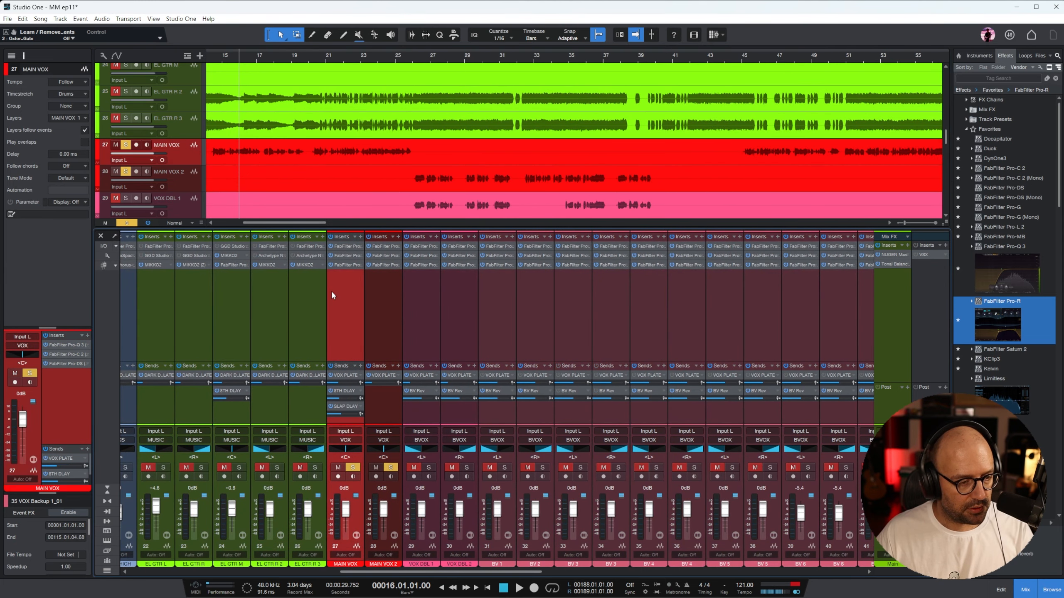
pyautogui.click(339, 246)
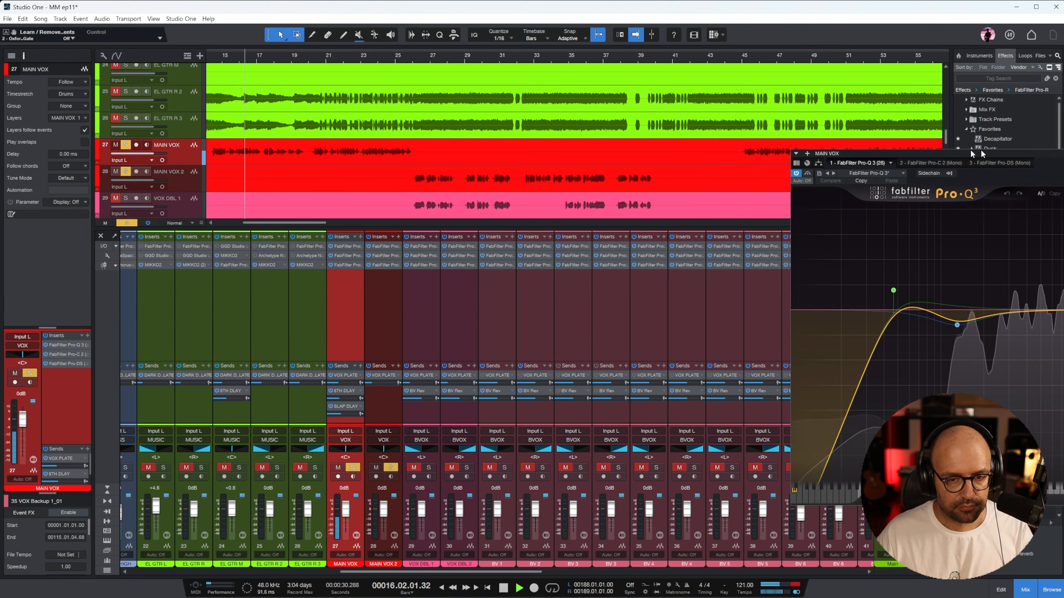
# Step: In MAIN VOX's Pro-Q 3, raise the low cut to about 147 Hz and add a dip near 1.7 kHz
pyautogui.moveTo(981, 151); pyautogui.dragTo(557, 164)
pyautogui.moveTo(469, 302); pyautogui.dragTo(542, 302)
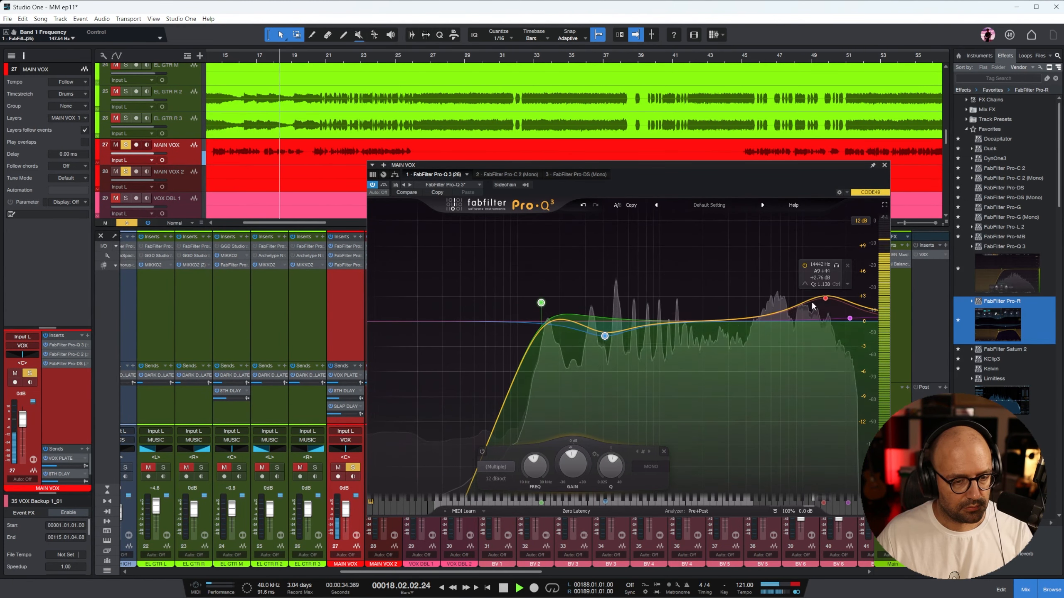
pyautogui.moveTo(669, 329); pyautogui.dragTo(693, 347)
pyautogui.scroll(3, 697, 346)
pyautogui.click(885, 165)
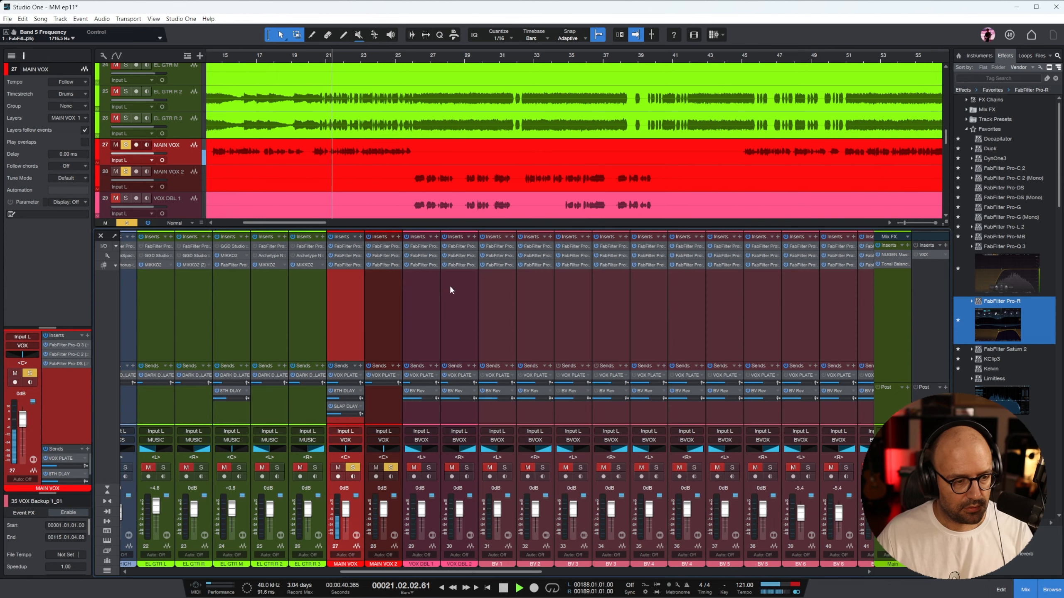
# Step: Check MAIN VOX 2's EQ and copy the 8TH DLAY and SLAP DLAY sends from MAIN VOX to MAIN VOX 2
pyautogui.click(382, 247)
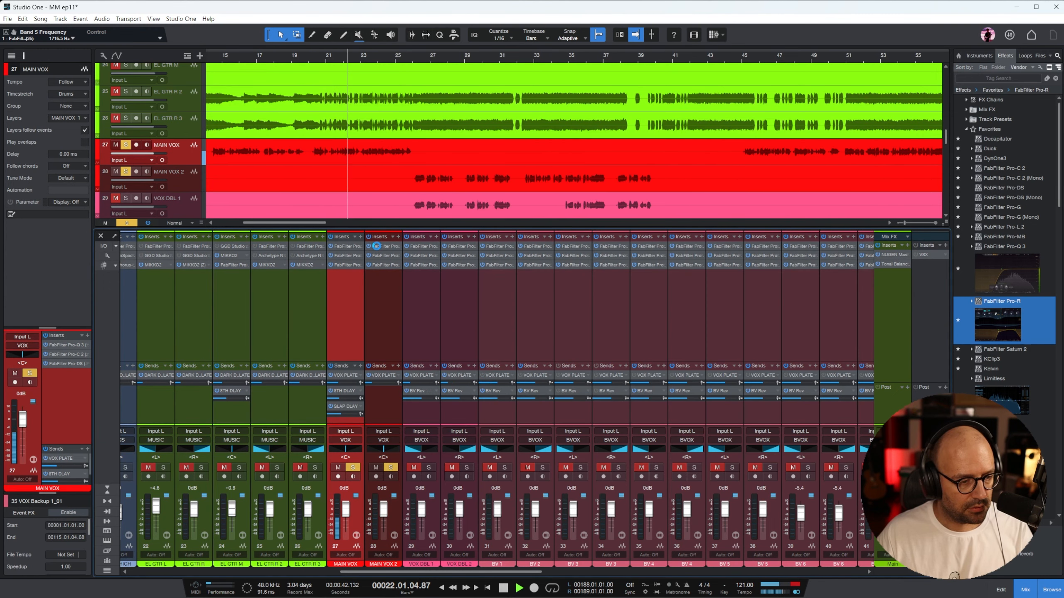
pyautogui.click(883, 166)
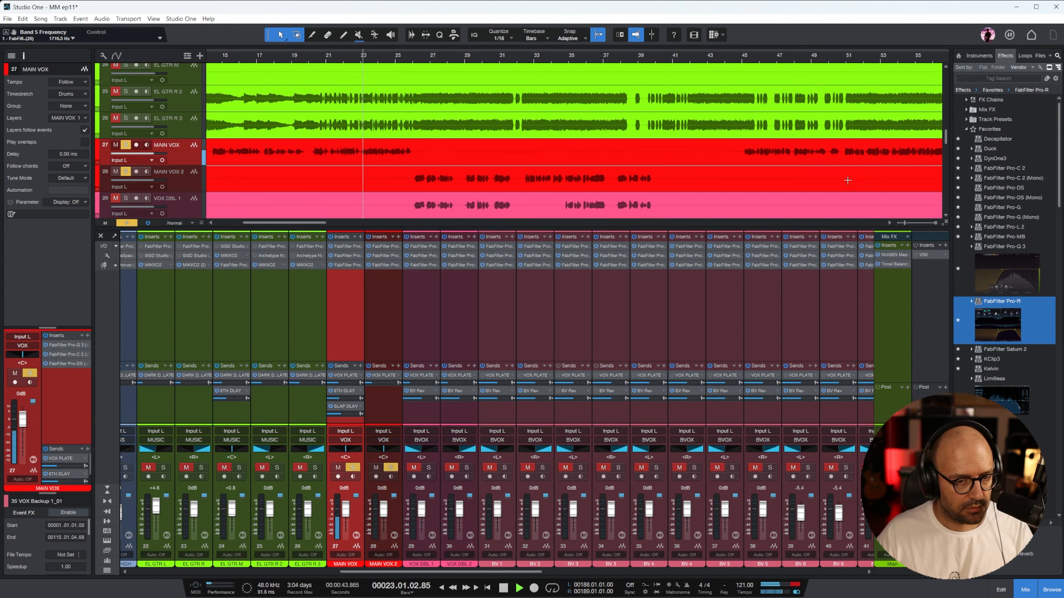
pyautogui.moveTo(346, 391); pyautogui.dragTo(376, 403)
pyautogui.click(348, 407)
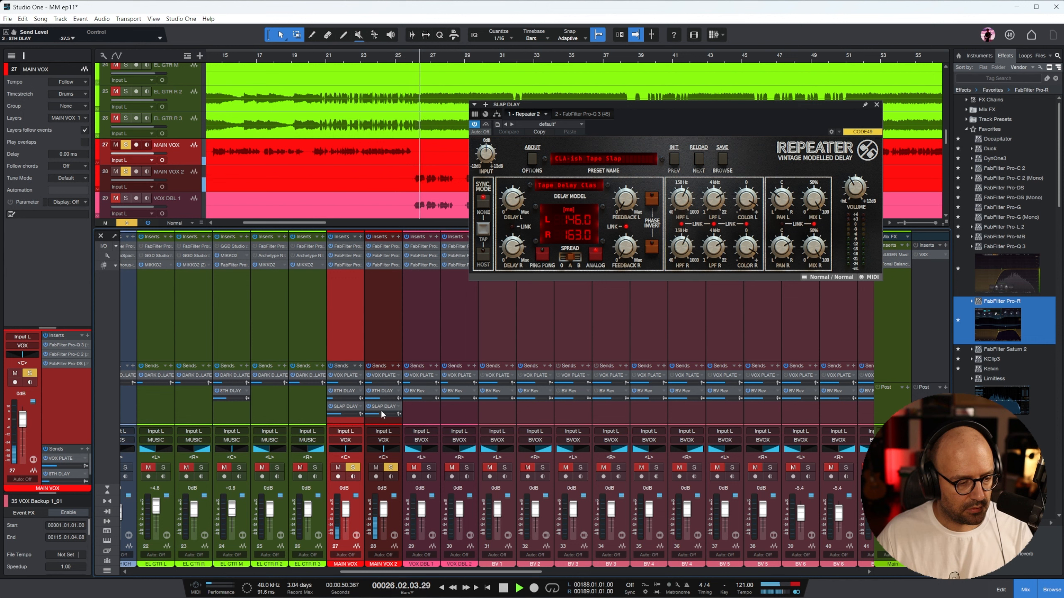
# Step: Adjust MAIN VOX 2's effect sends with VOX PLATE at -24.1 dB, close the SLAP DLAY plug-in, and stop playback
pyautogui.moveTo(380, 397); pyautogui.dragTo(384, 396)
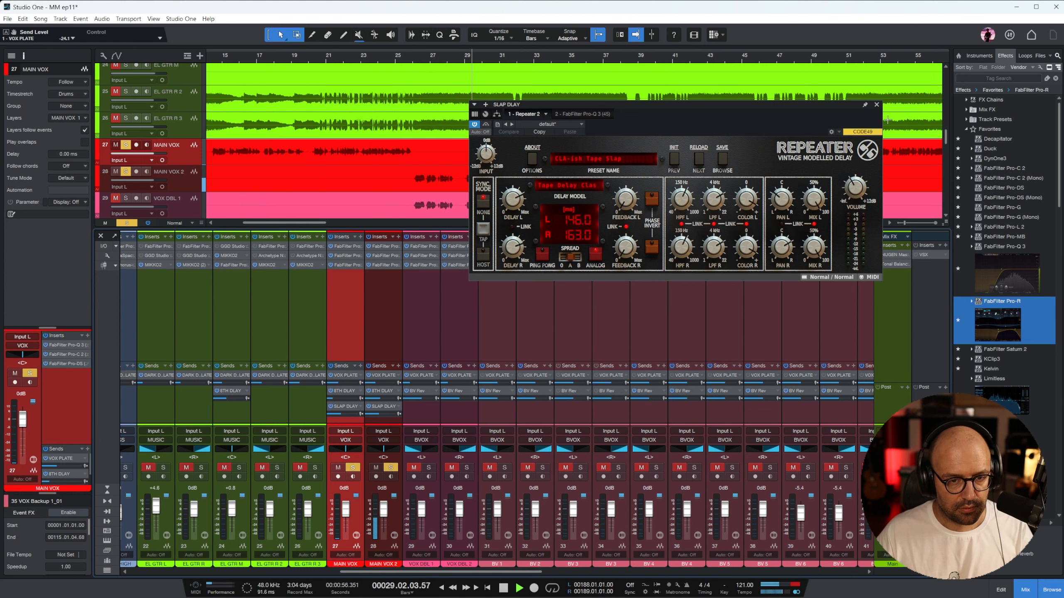
pyautogui.click(876, 105)
pyautogui.press('space')
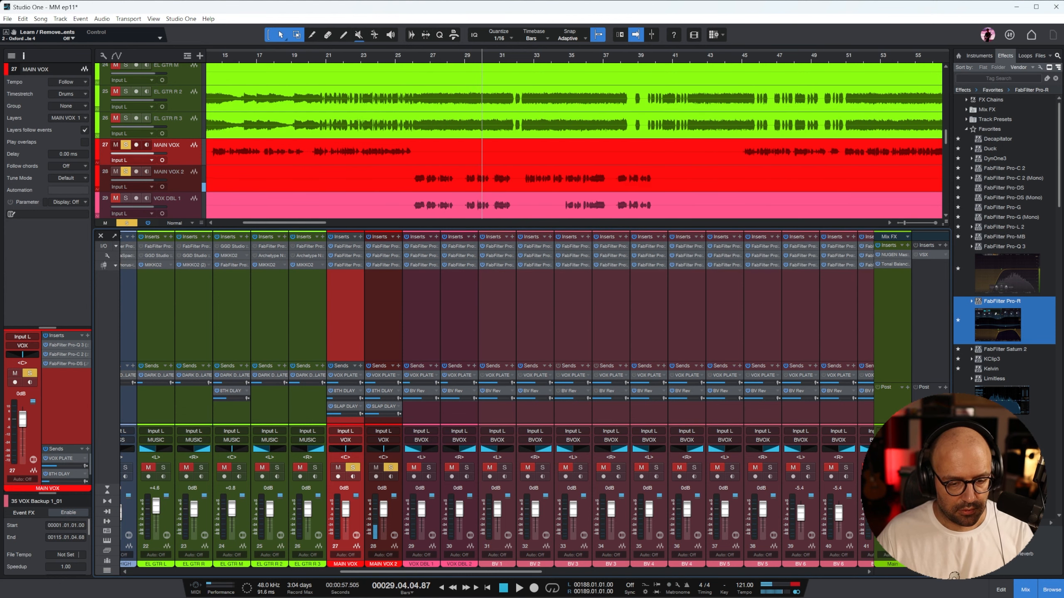
# Step: Clear all solos and play the full mix with the timeline zoomed out
pyautogui.hotkey('shift', 's')
pyautogui.press('w')
pyautogui.press('w')
pyautogui.scroll(4, 359, 101)
pyautogui.press('space')
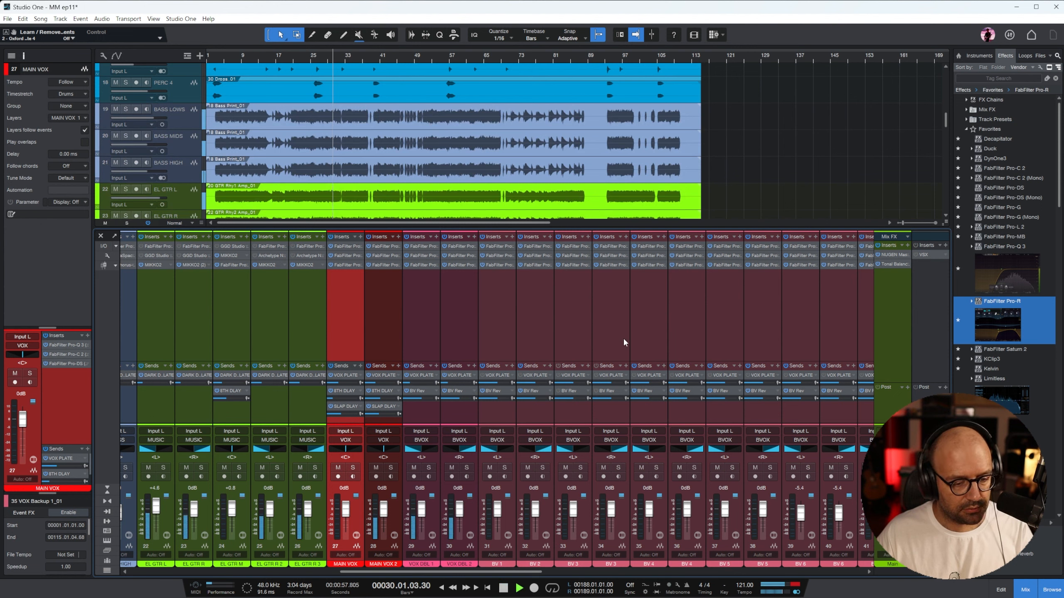
# Step: Tap along to find the song's tempo and set it to 160 BPM
pyautogui.click(746, 594)
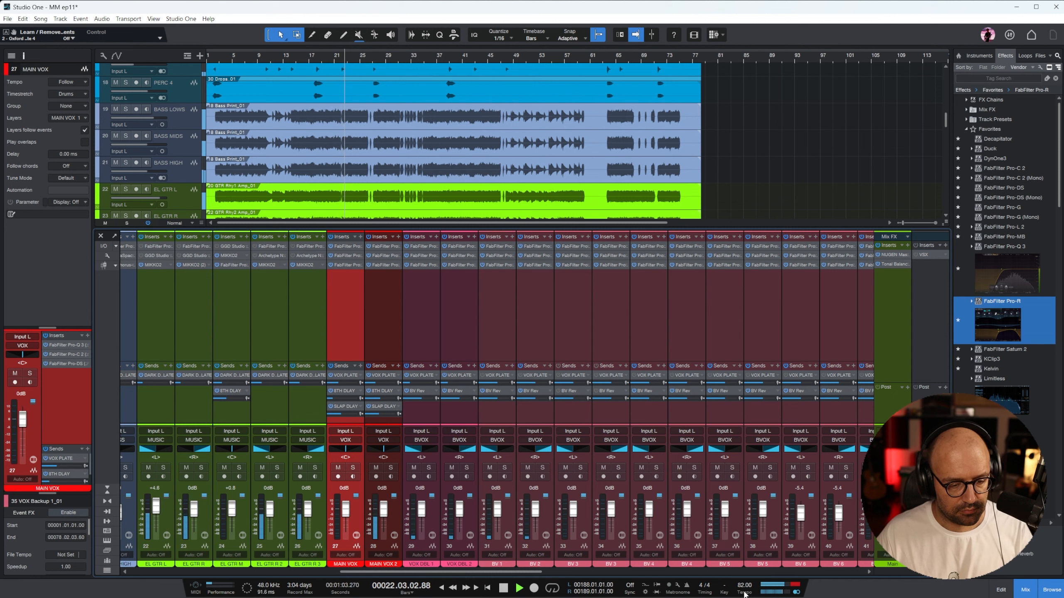
pyautogui.click(745, 595)
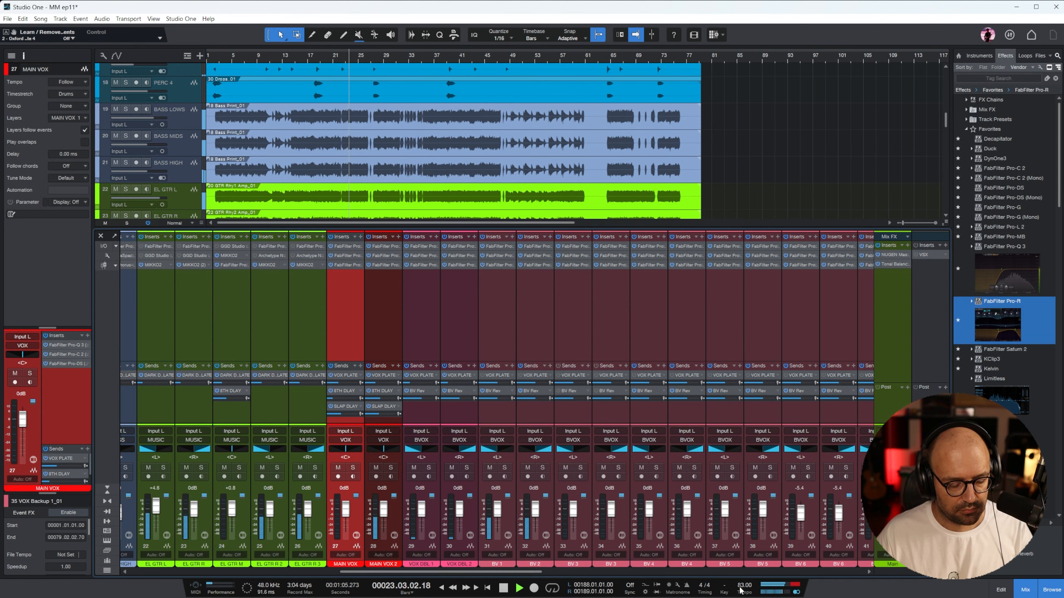
pyautogui.doubleClick(742, 588)
pyautogui.write('160')
pyautogui.press('Return')
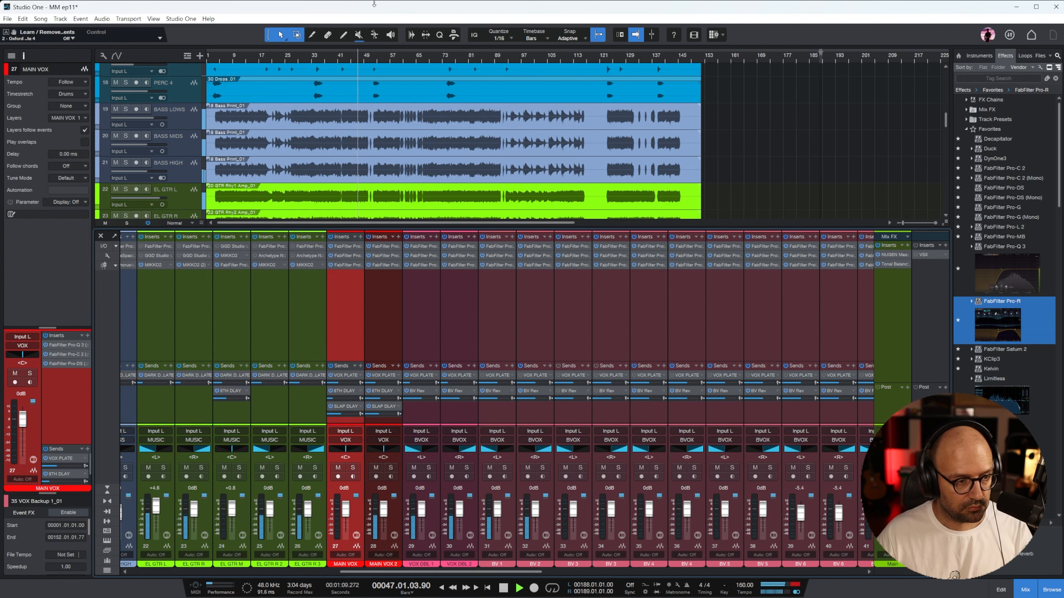
# Step: Solo the VOX bus, play it, and open its 1176 compressor insert
pyautogui.moveTo(453, 572); pyautogui.dragTo(792, 572)
pyautogui.press('space')
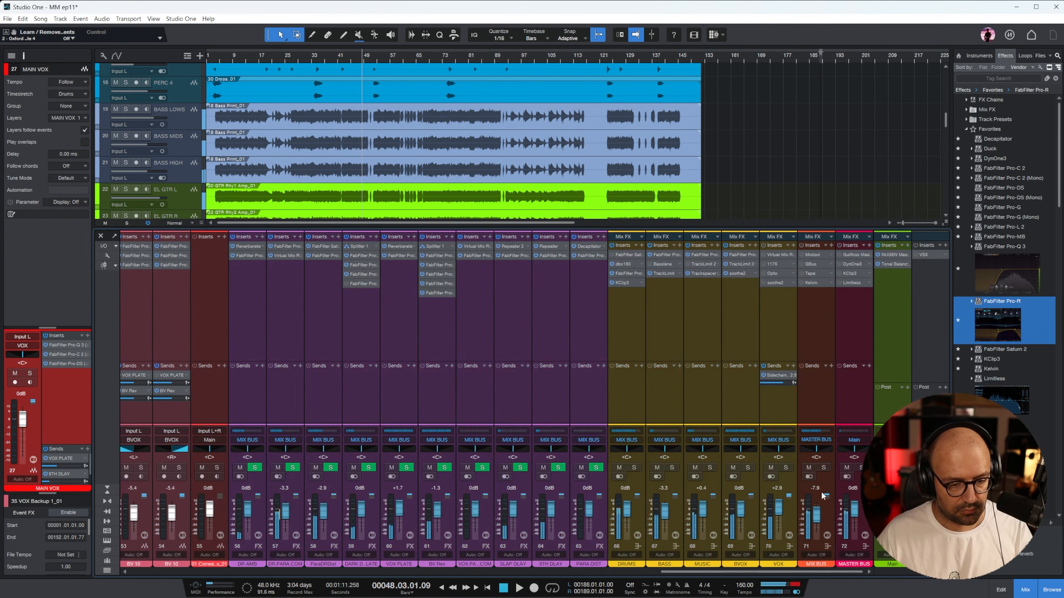
pyautogui.click(780, 309)
pyautogui.click(786, 467)
pyautogui.press('space')
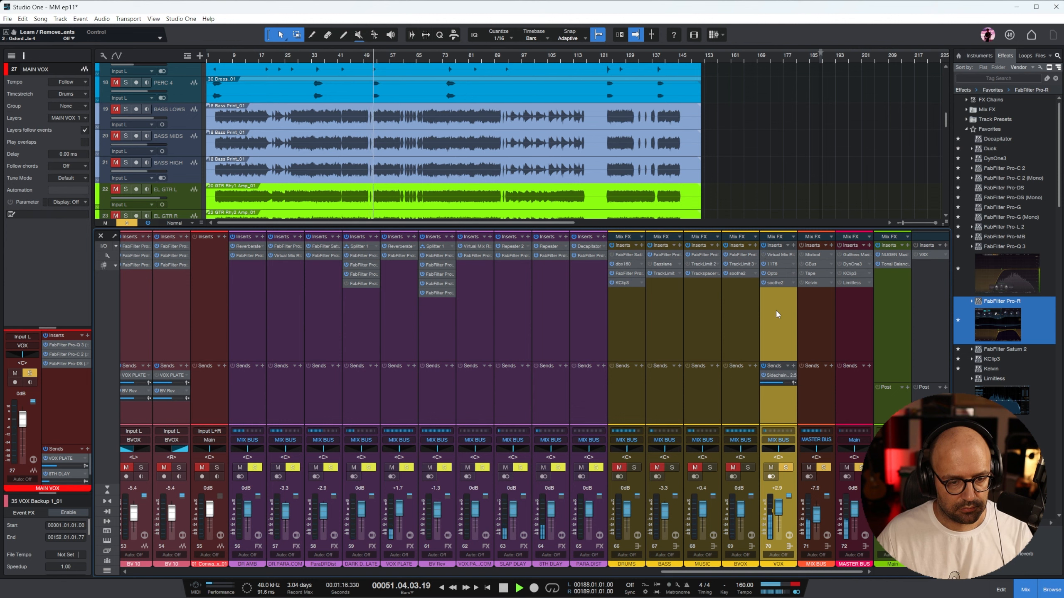
pyautogui.click(776, 264)
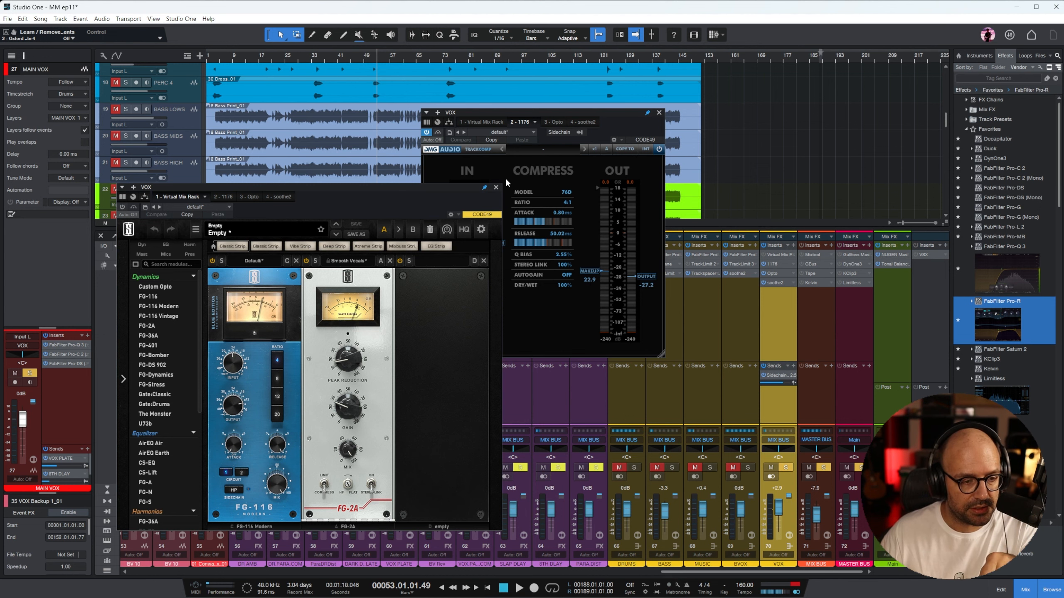
# Step: Set the VOX bus 1176's makeup gain to 21.6, close the extra plug-in windows, and display the Opto compressor
pyautogui.click(495, 188)
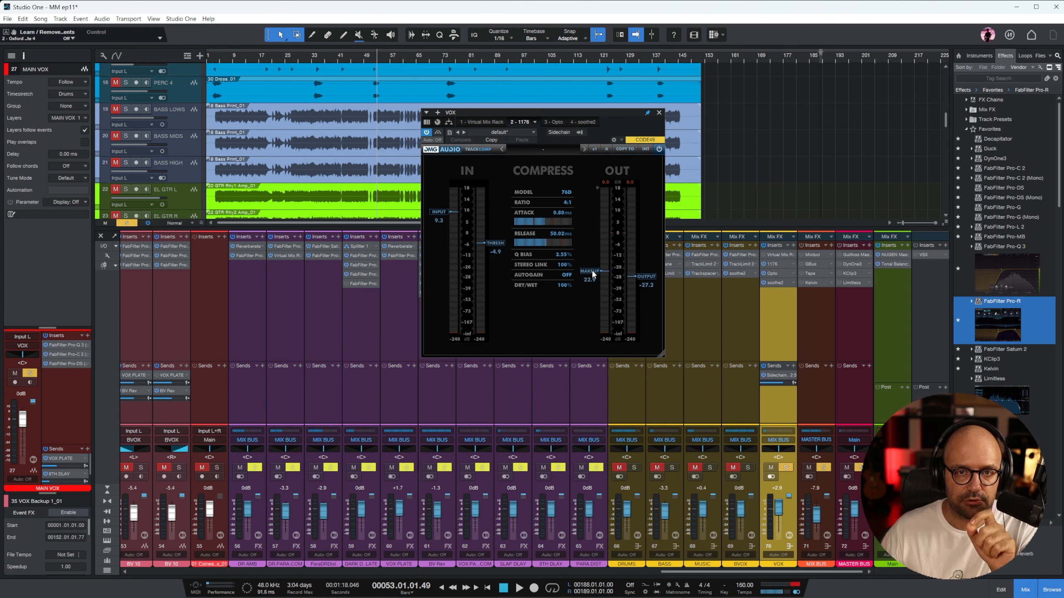
pyautogui.moveTo(592, 274)
pyautogui.mouseDown()
pyautogui.moveTo(591, 285)
pyautogui.moveTo(597, 275)
pyautogui.mouseUp()
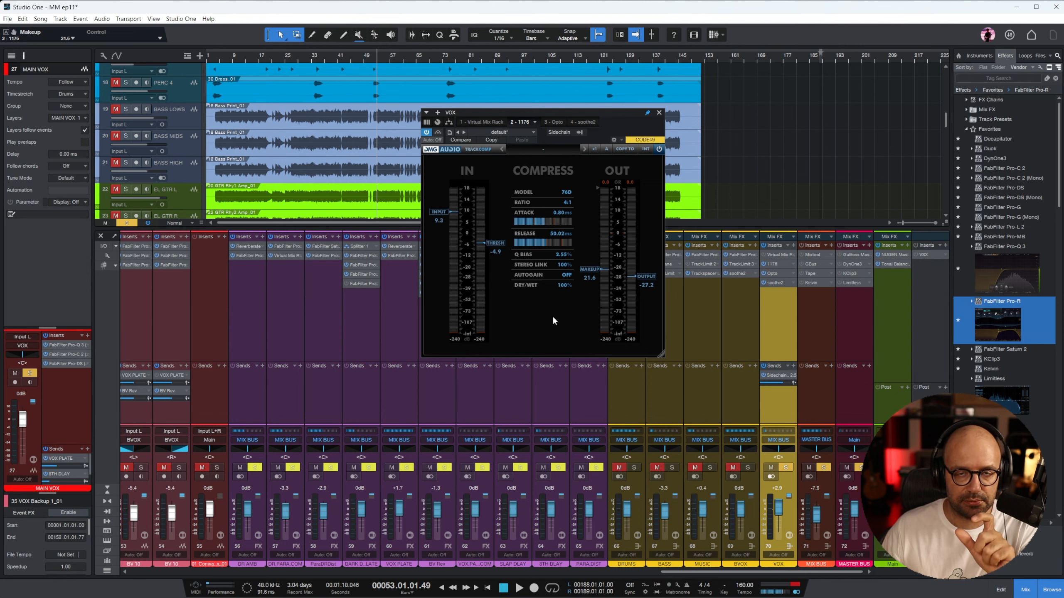
pyautogui.click(775, 273)
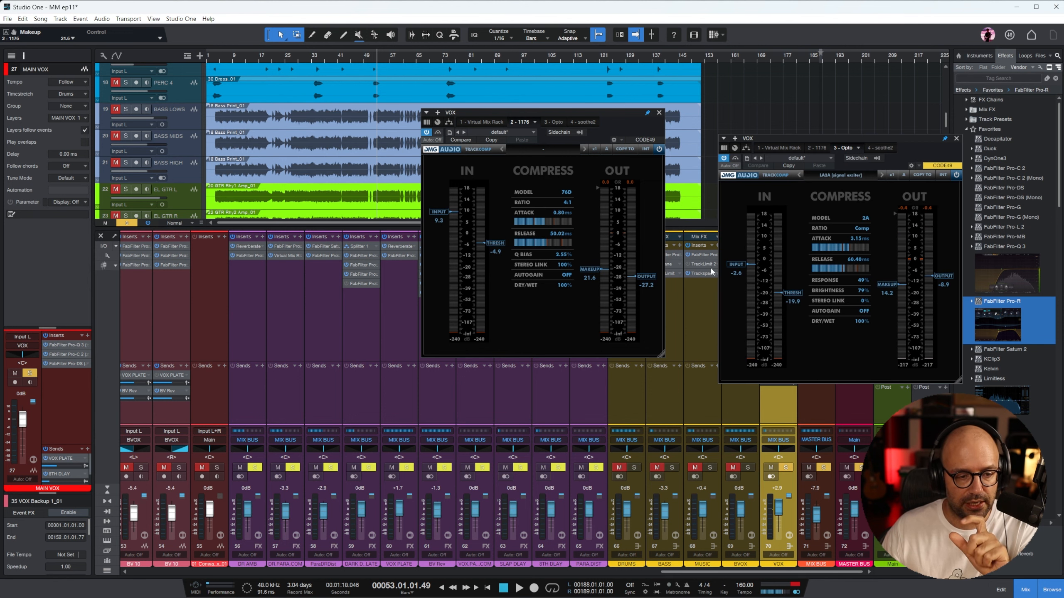
pyautogui.click(956, 138)
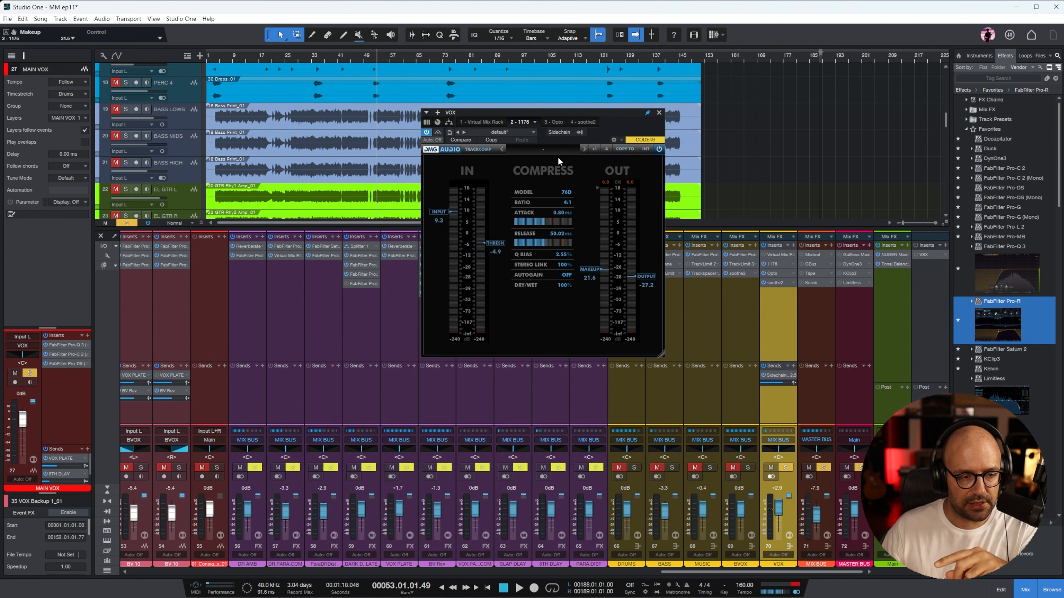
pyautogui.click(552, 122)
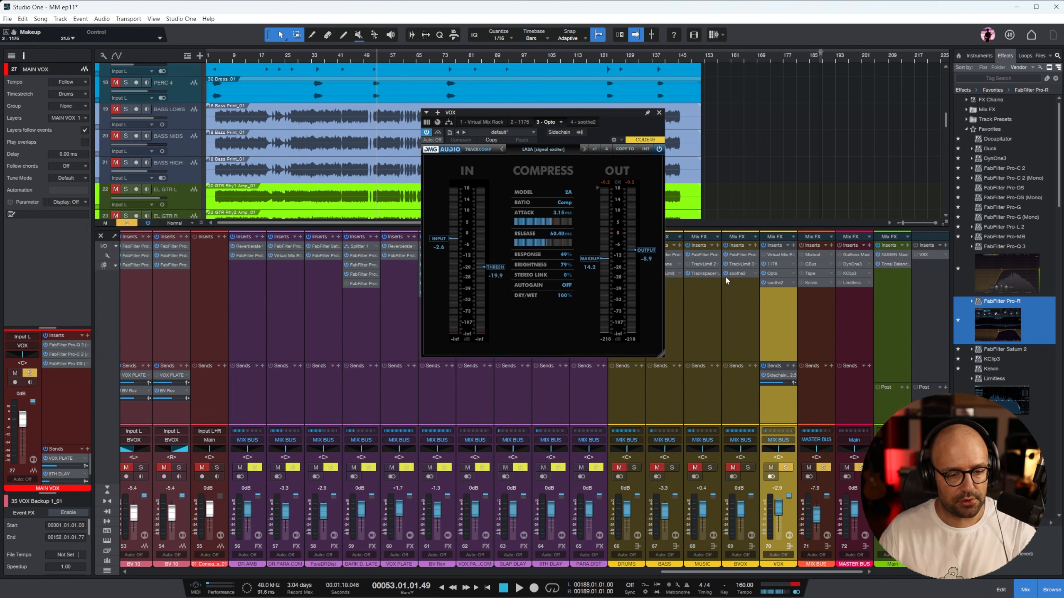
# Step: Play the soloed vocals with the vocal tracks in view and compare the VOX bus with its inserts bypassed and active
pyautogui.press('space')
pyautogui.scroll(-2, 343, 132)
pyautogui.scroll(-6, 343, 133)
pyautogui.press('space')
pyautogui.press('space')
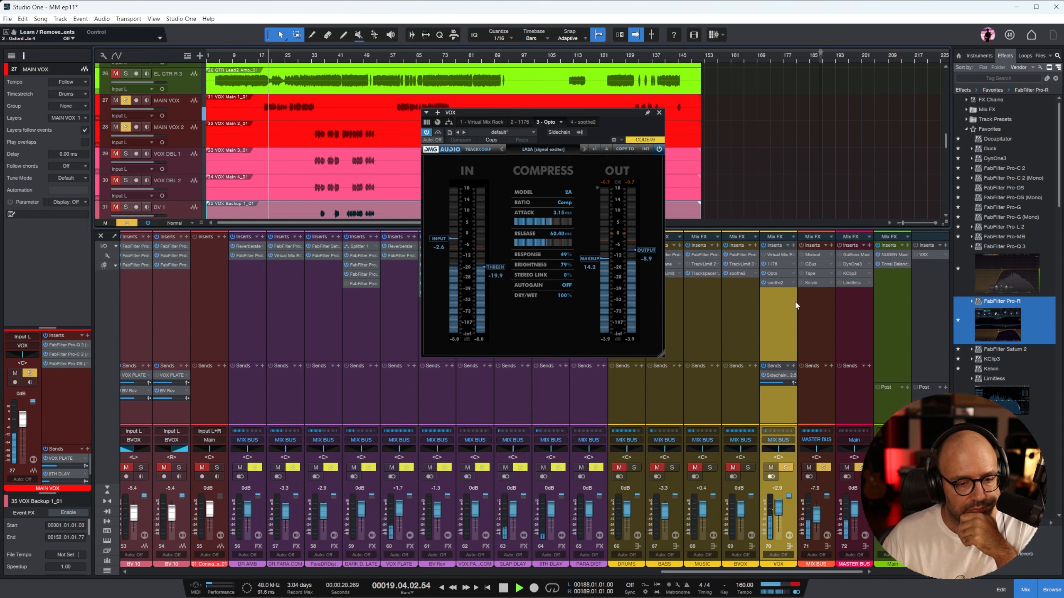
pyautogui.click(764, 246)
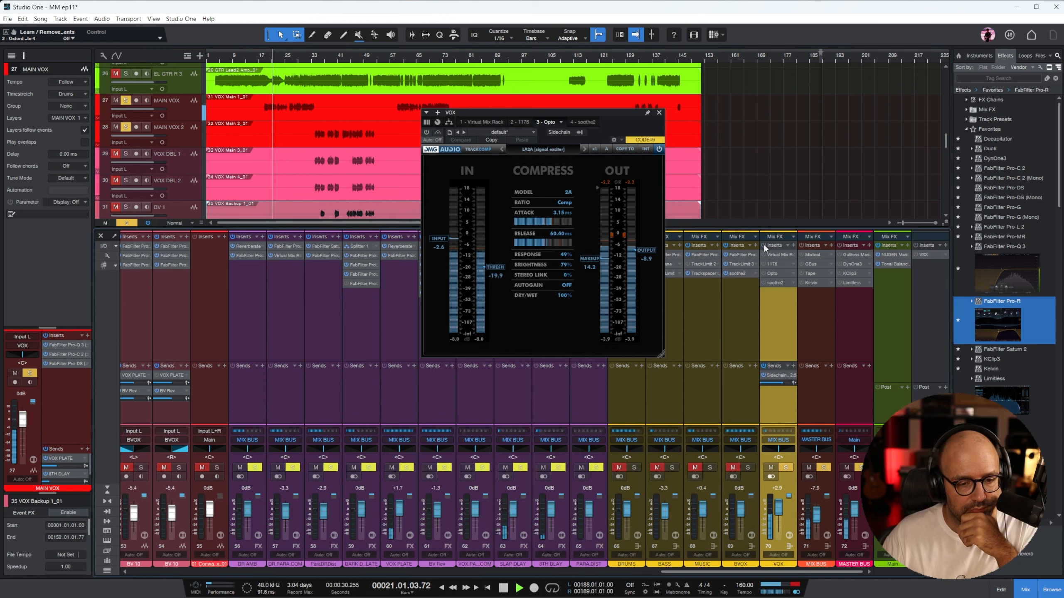
pyautogui.click(763, 244)
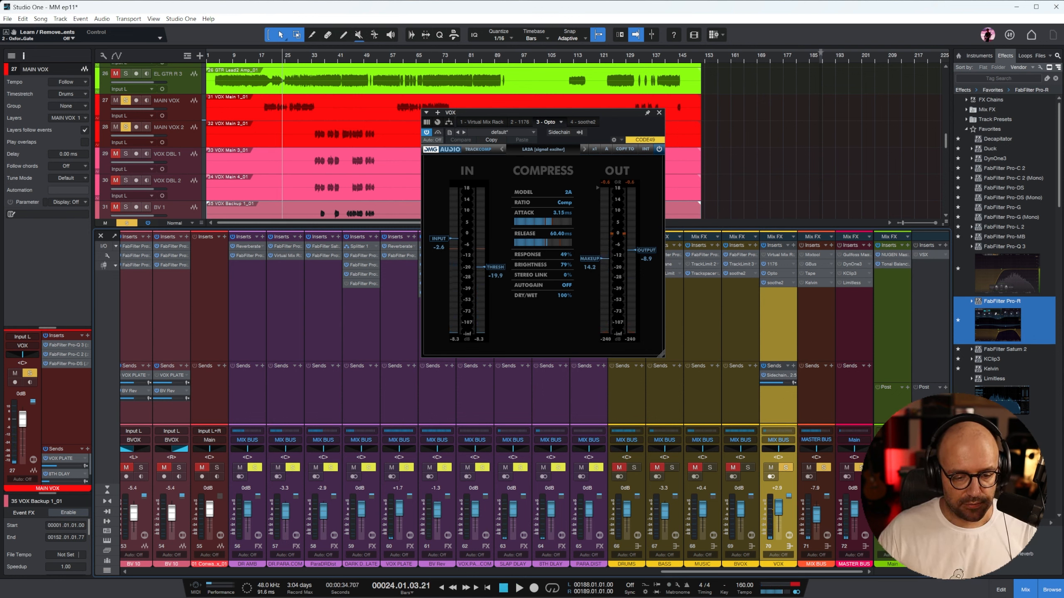
# Step: Clear all solos and play the full mix from the first lead vocal section
pyautogui.click(899, 467)
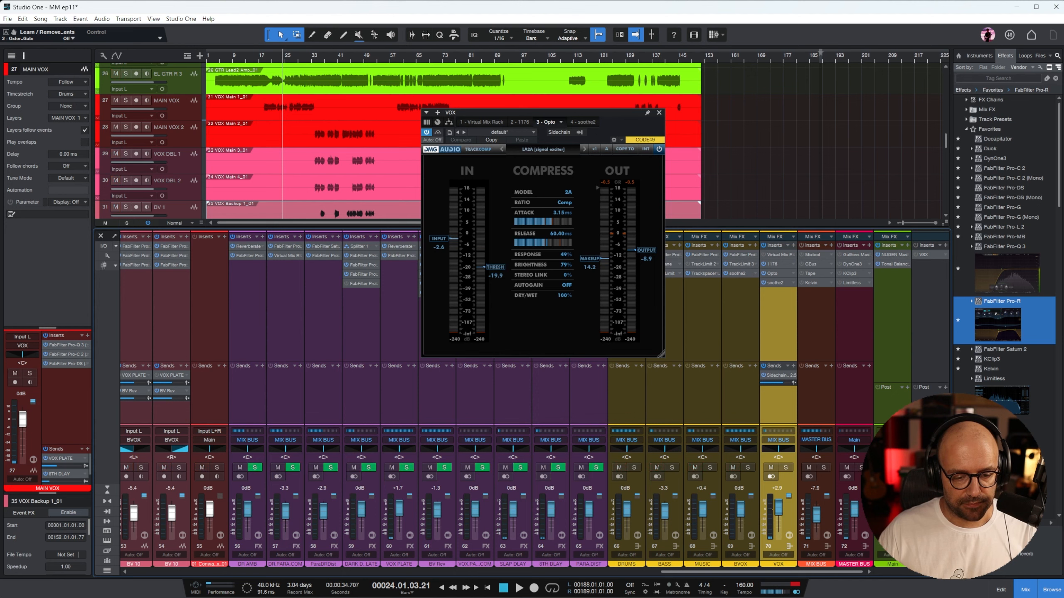
pyautogui.click(267, 56)
pyautogui.press('space')
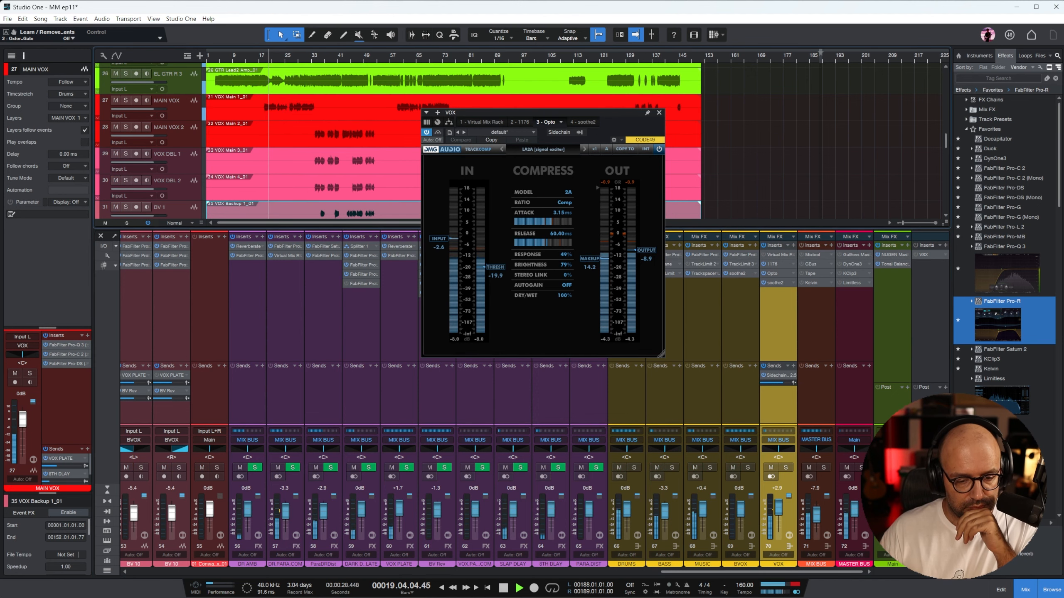
# Step: Balance the VOX bus at +5.0 dB with its Opto output at -7.9 against the MUSIC bus at -0.4 dB, closing the Opto plug-in
pyautogui.moveTo(780, 512); pyautogui.dragTo(778, 507)
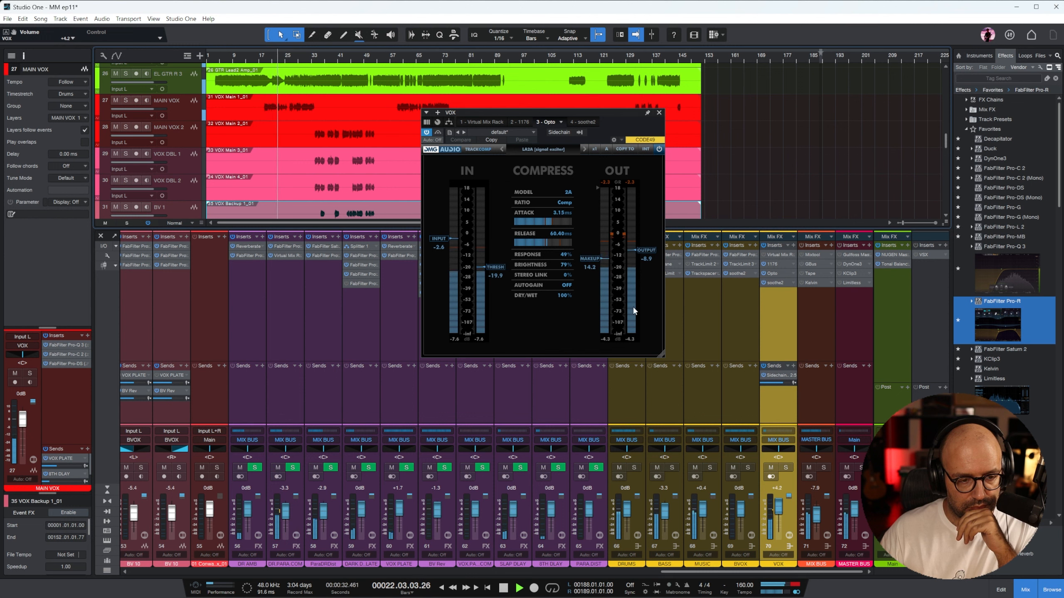
pyautogui.moveTo(653, 256); pyautogui.dragTo(653, 253)
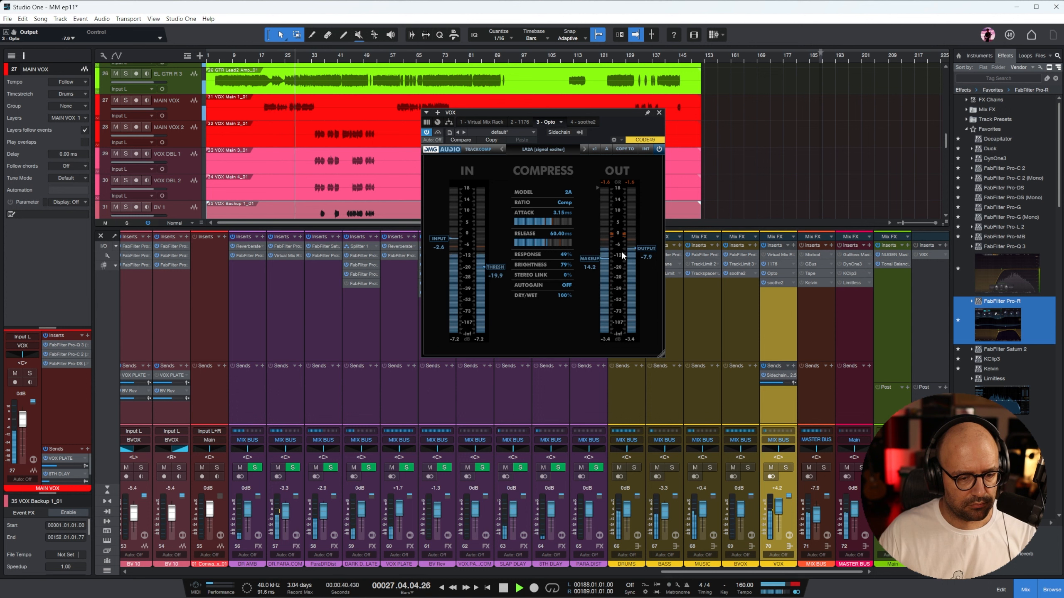
pyautogui.moveTo(701, 510); pyautogui.dragTo(702, 515)
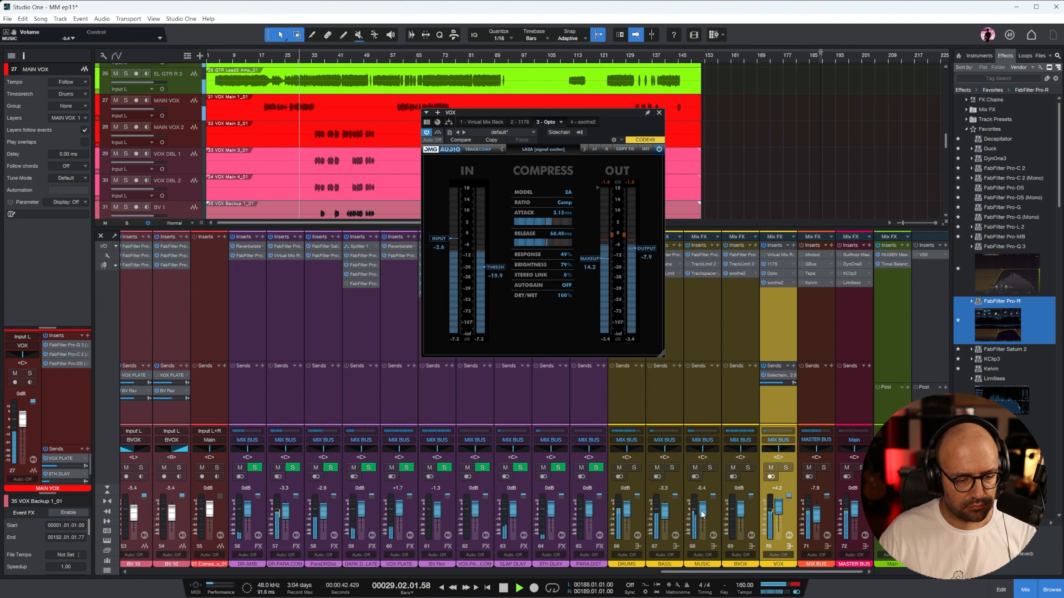
pyautogui.moveTo(777, 513); pyautogui.dragTo(777, 512)
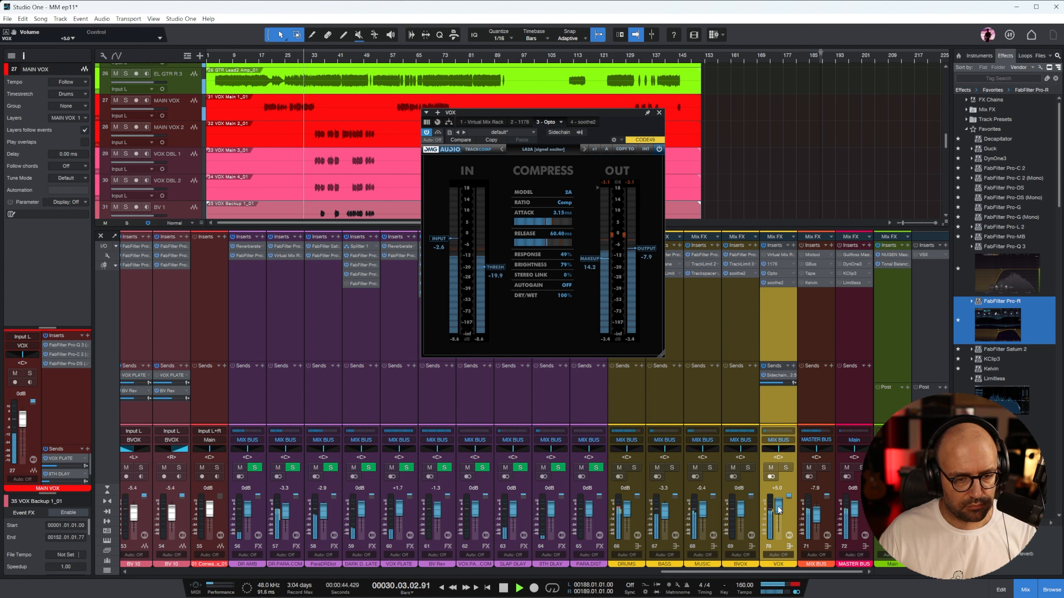
pyautogui.click(659, 112)
# Step: Adjust MAIN VOX's SLAP DLAY send and set the MAIN VOX 2 fader to +0.8 dB
pyautogui.moveTo(815, 572); pyautogui.dragTo(679, 575)
pyautogui.hscroll(-2, 467, 549)
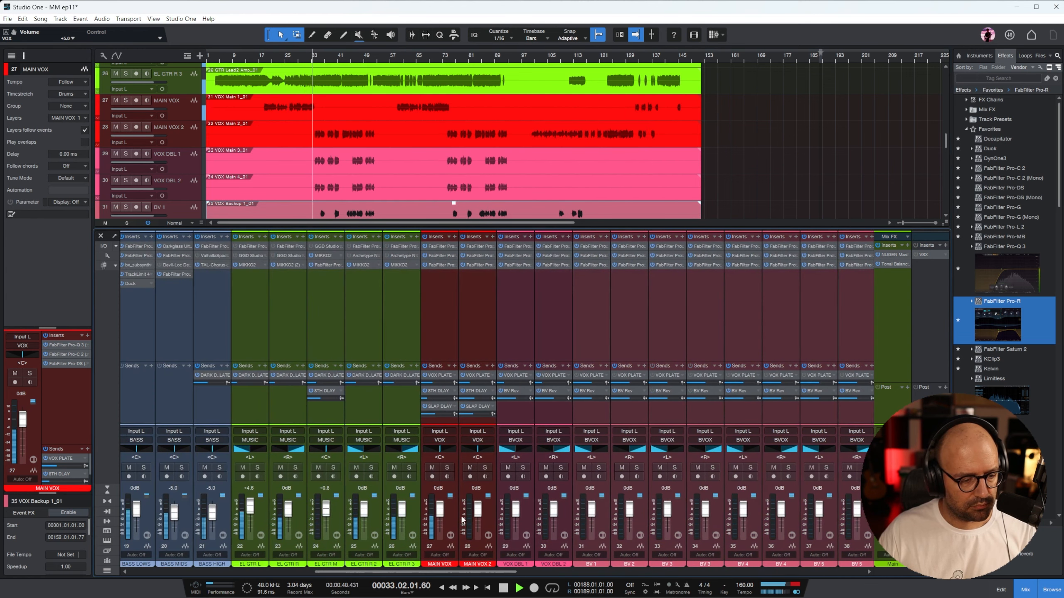
pyautogui.moveTo(437, 414); pyautogui.dragTo(439, 415)
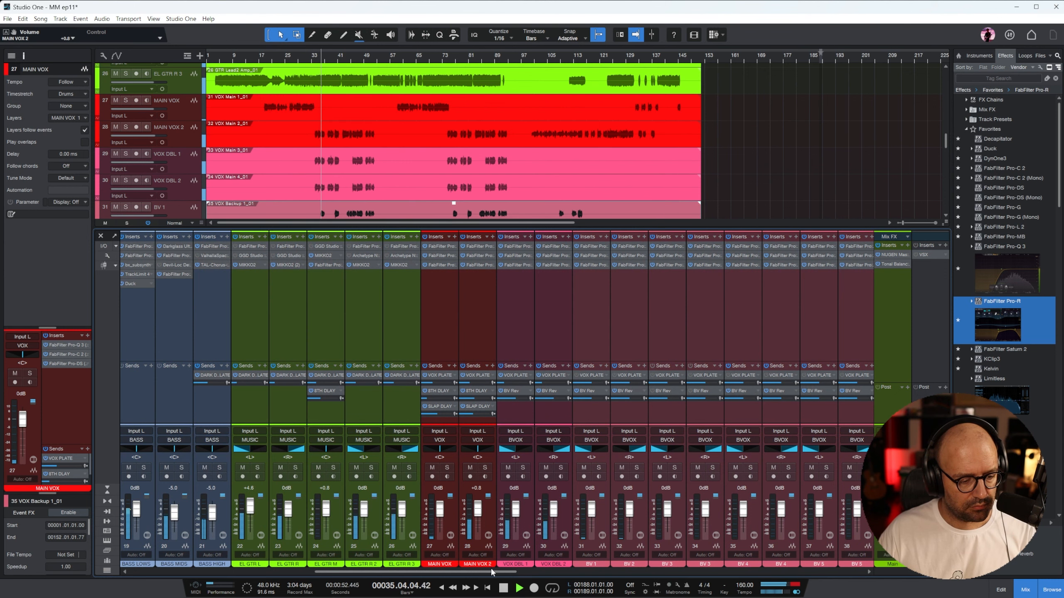
# Step: Set the KICK TRIG fader to +2.2 dB and the KICK fader to -13.0 dB, with KICK TRIG's Trigger 2 open
pyautogui.moveTo(493, 573); pyautogui.dragTo(308, 572)
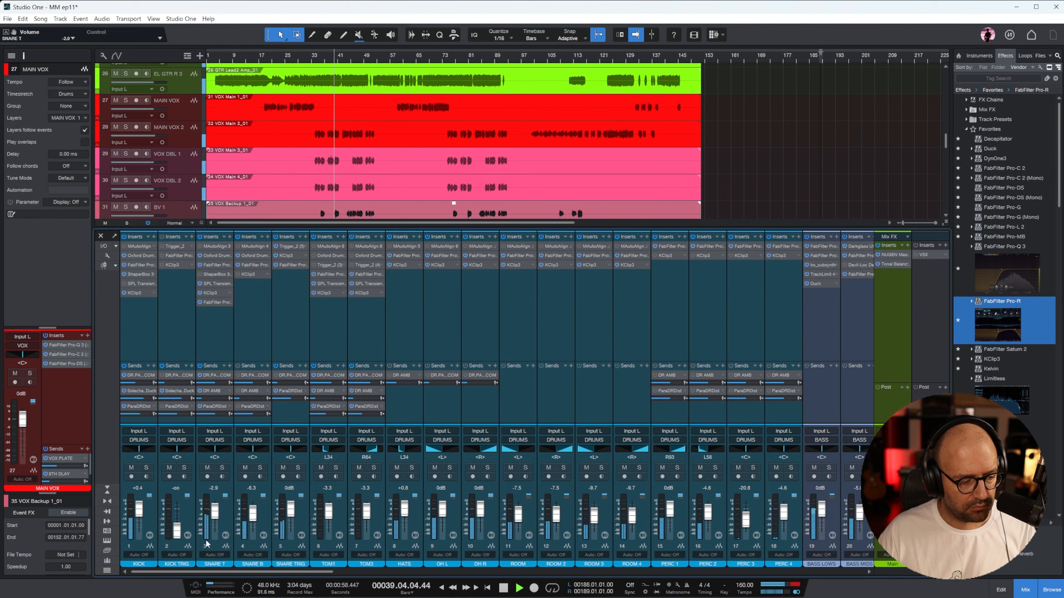
pyautogui.click(172, 303)
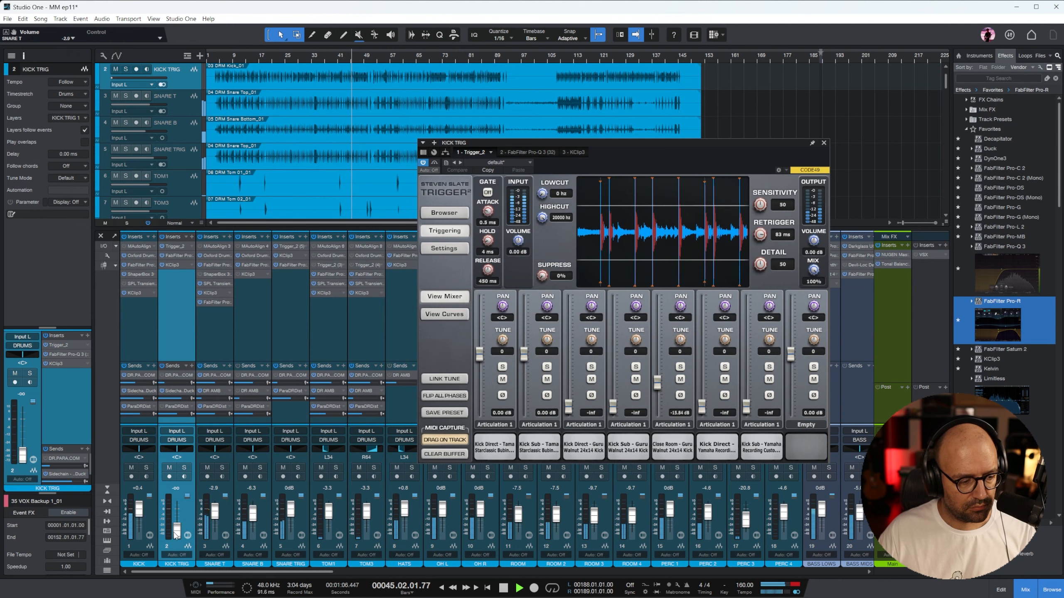
pyautogui.moveTo(178, 537); pyautogui.dragTo(177, 509)
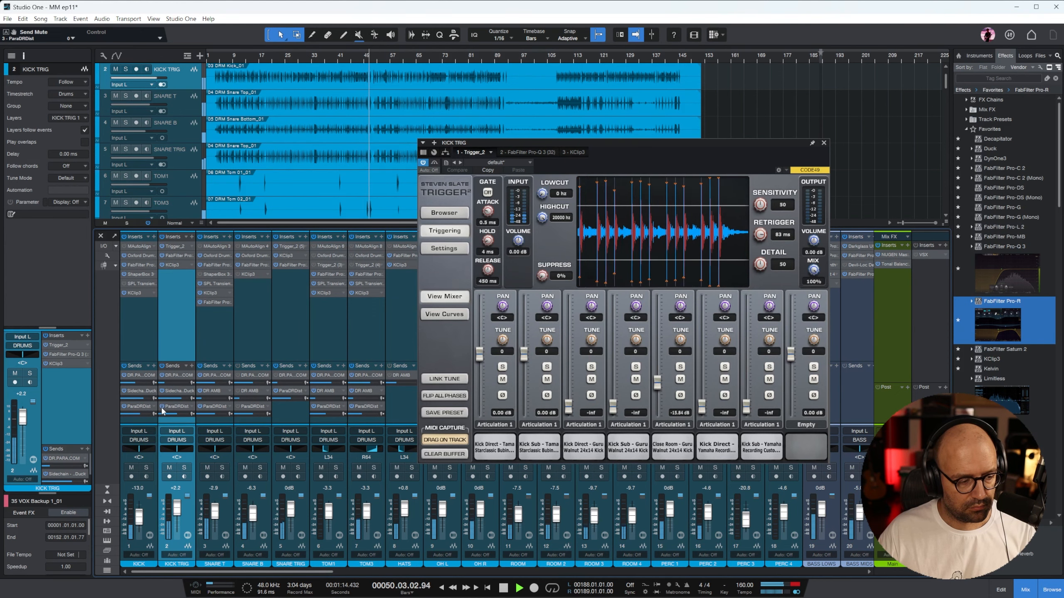
# Step: Raise the input gain in KICK TRIG's KClip 3 clipper and close the plug-in
pyautogui.click(179, 264)
pyautogui.moveTo(547, 402); pyautogui.dragTo(561, 364)
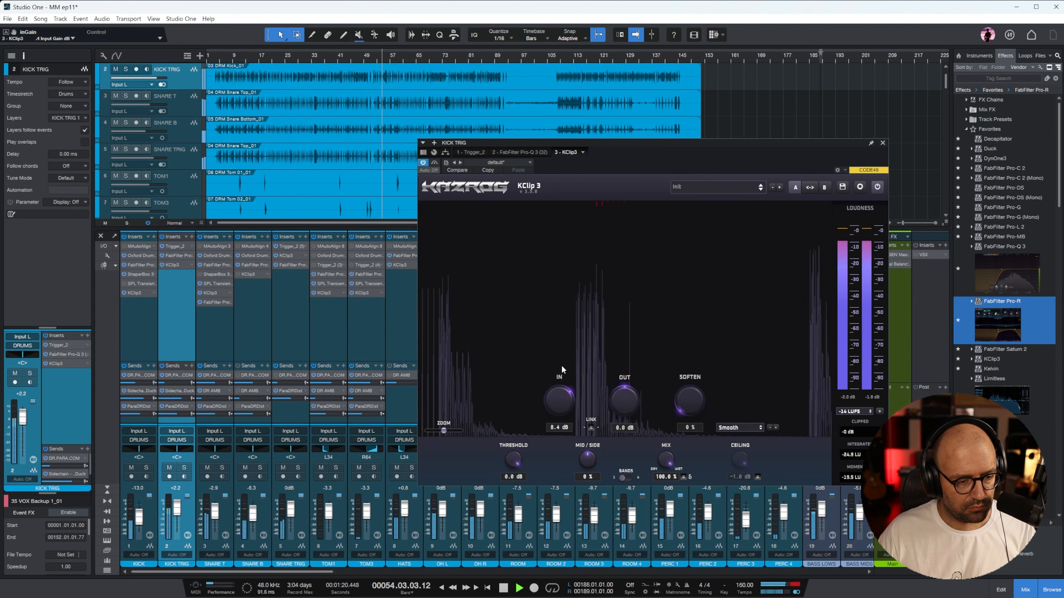
pyautogui.click(882, 143)
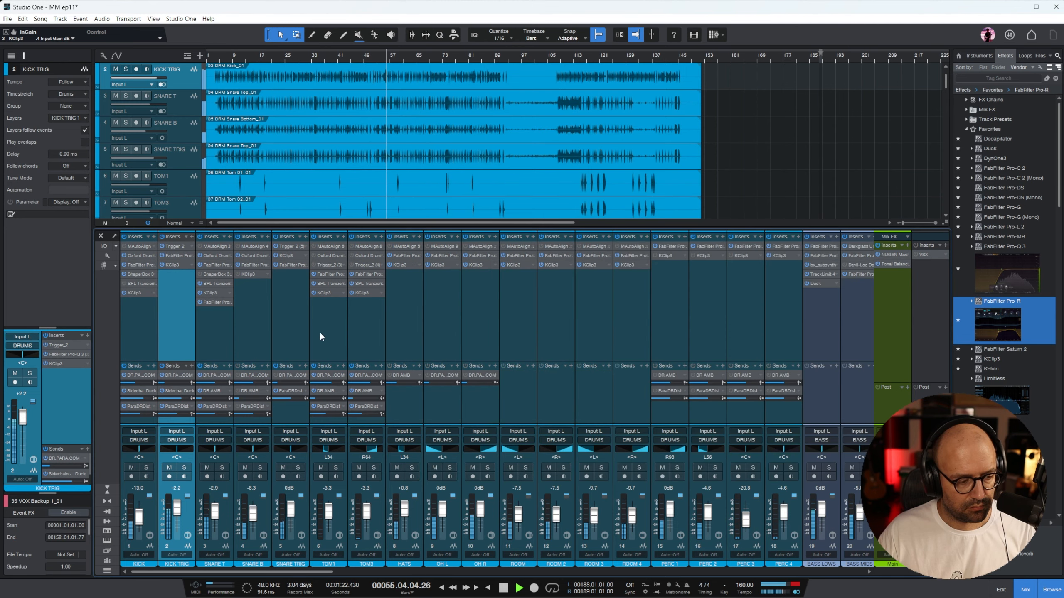
# Step: In SNARE TRIG's Trigger 2, set snare top to 1.55 dB, snare bottom to -4.10 dB and close room to 4.21 dB, then close it
pyautogui.click(294, 319)
pyautogui.click(292, 247)
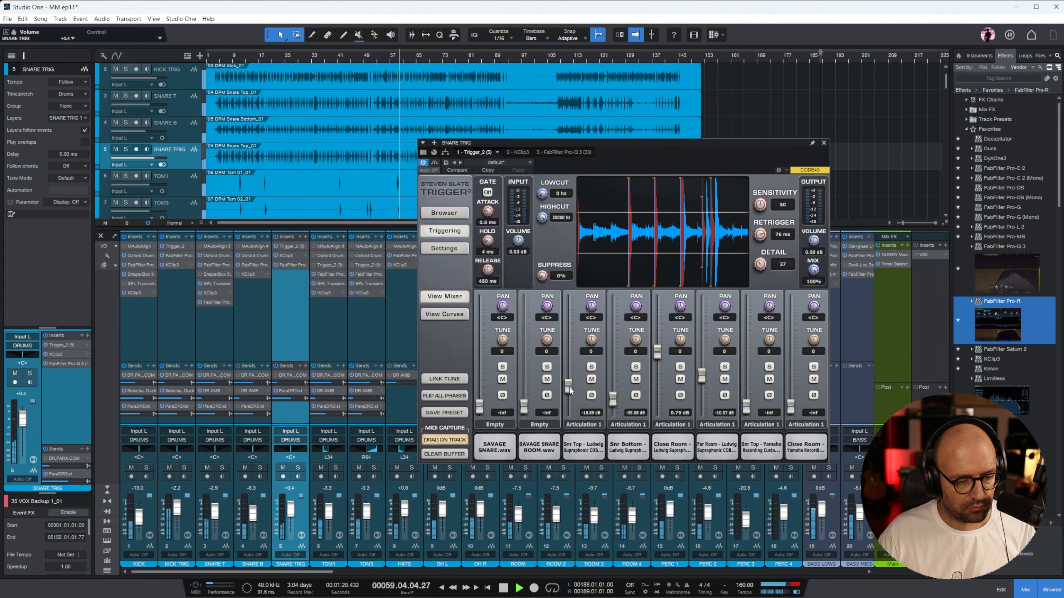
pyautogui.moveTo(569, 384); pyautogui.dragTo(573, 364)
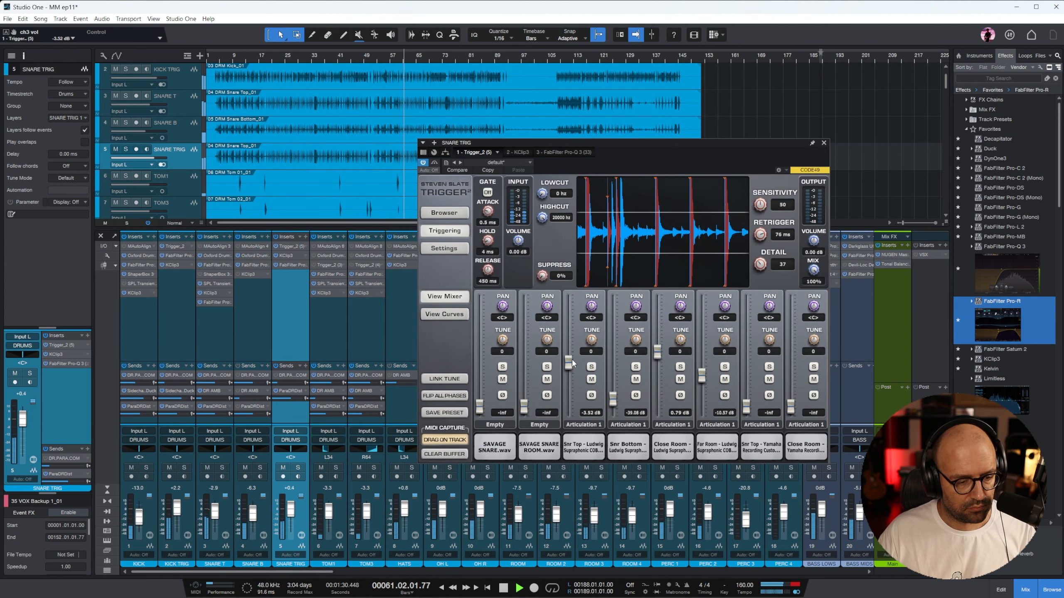
pyautogui.moveTo(614, 397); pyautogui.dragTo(576, 351)
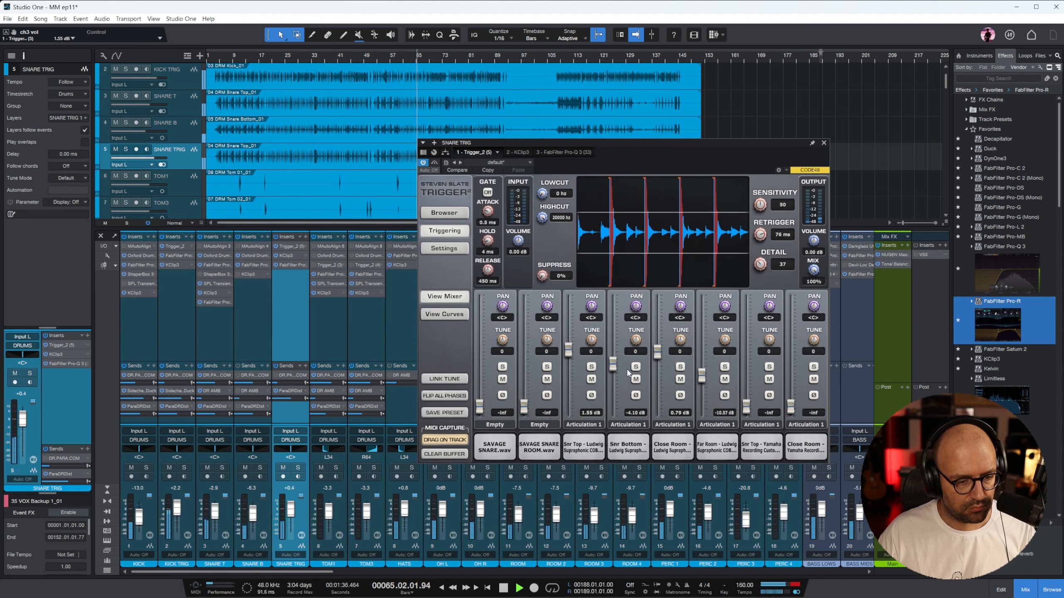
pyautogui.moveTo(658, 352); pyautogui.dragTo(658, 343)
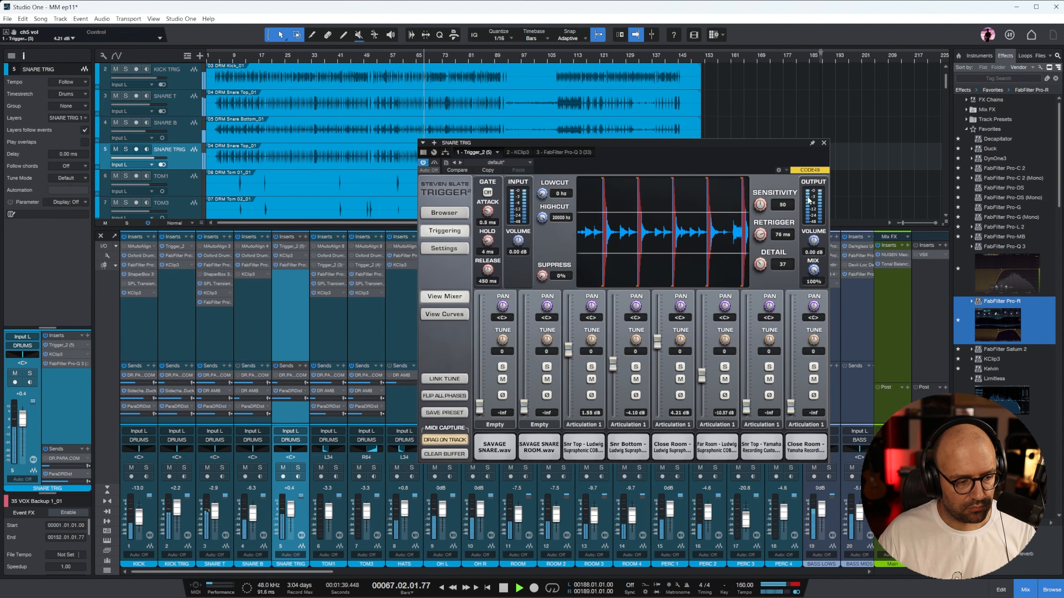
pyautogui.click(823, 143)
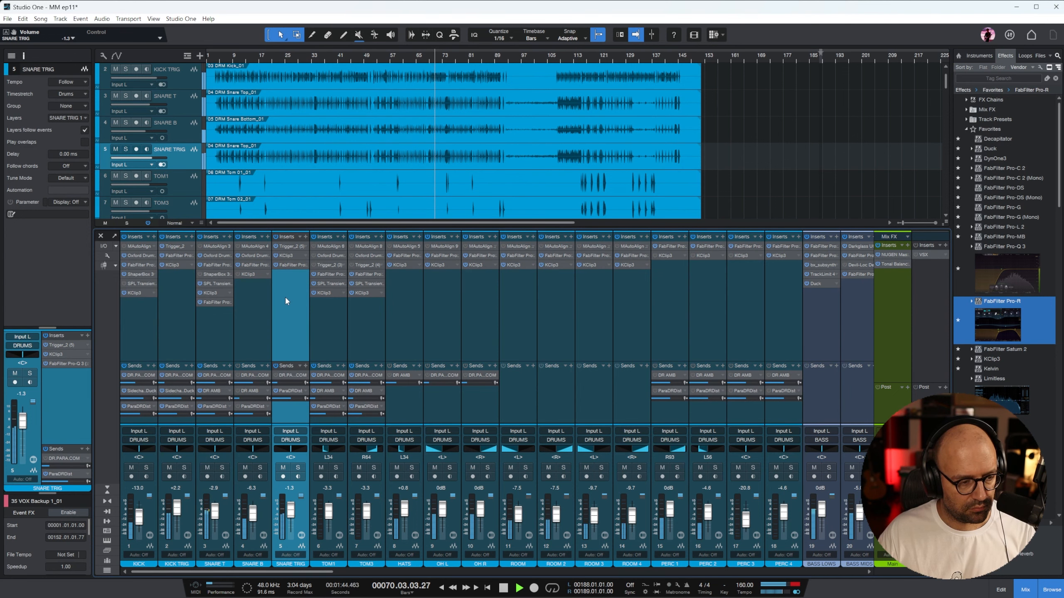
# Step: Add a bell cut at about 387 Hz in SNARE TRIG's Pro-Q 3, close it, and set the channel fader to +0.8 dB
pyautogui.click(296, 266)
pyautogui.moveTo(641, 301); pyautogui.dragTo(651, 335)
pyautogui.scroll(3, 643, 335)
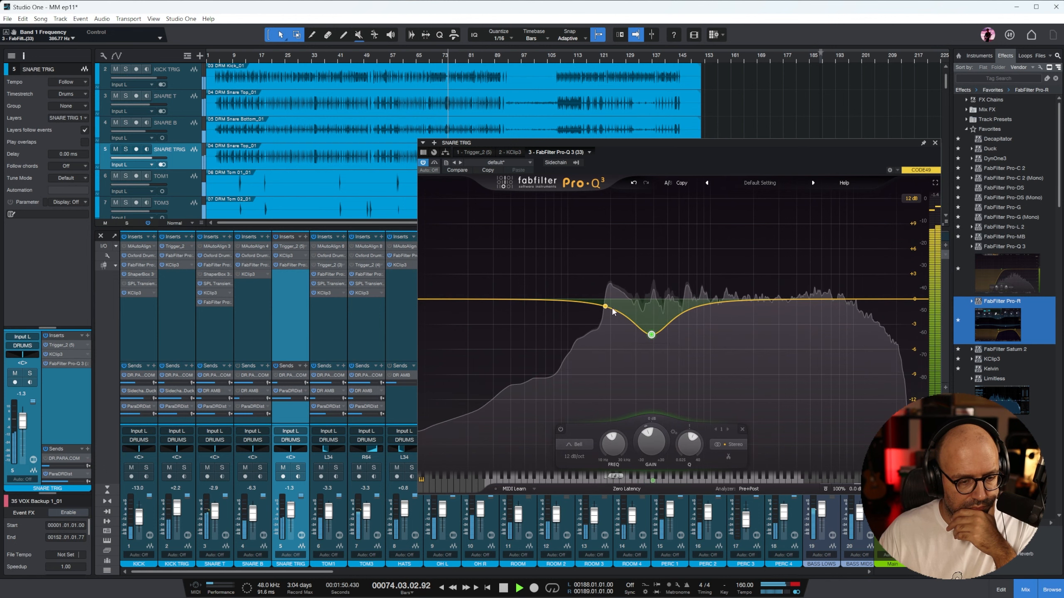
pyautogui.click(935, 143)
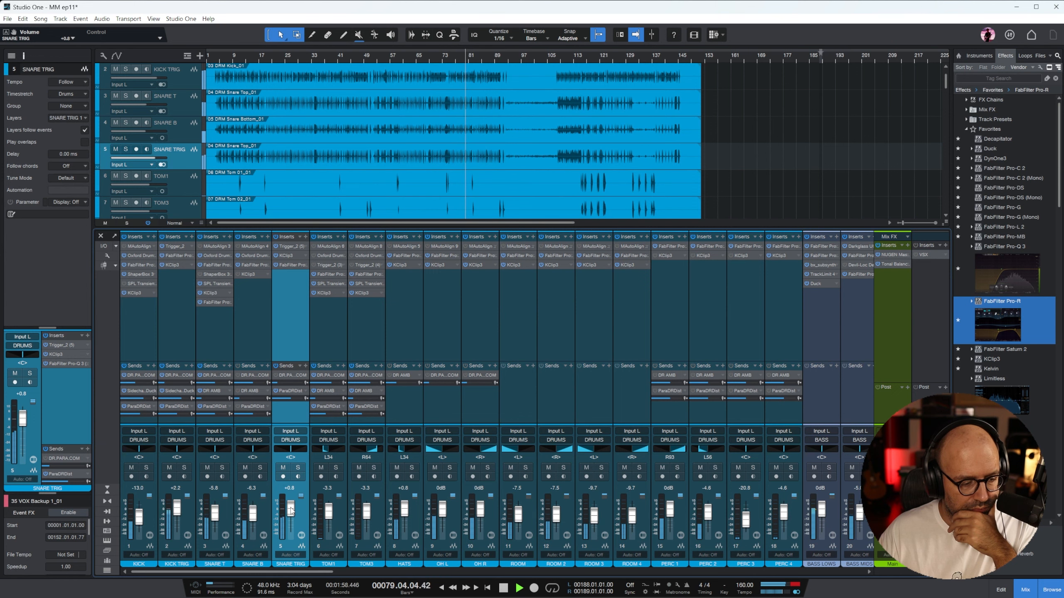
# Step: Set the SLAP DLAY fader to +1.2 dB and 8TH DLAY to +0.8 dB, and insert FabFilter Pro-Q 3 before the VOX bus's 1176
pyautogui.moveTo(295, 570); pyautogui.dragTo(824, 572)
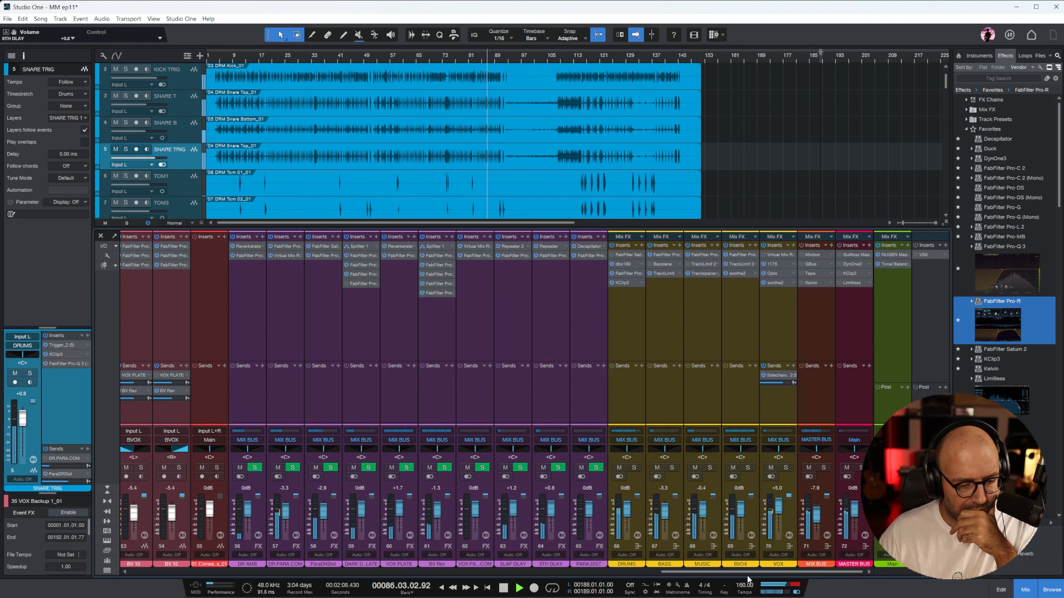
pyautogui.click(785, 327)
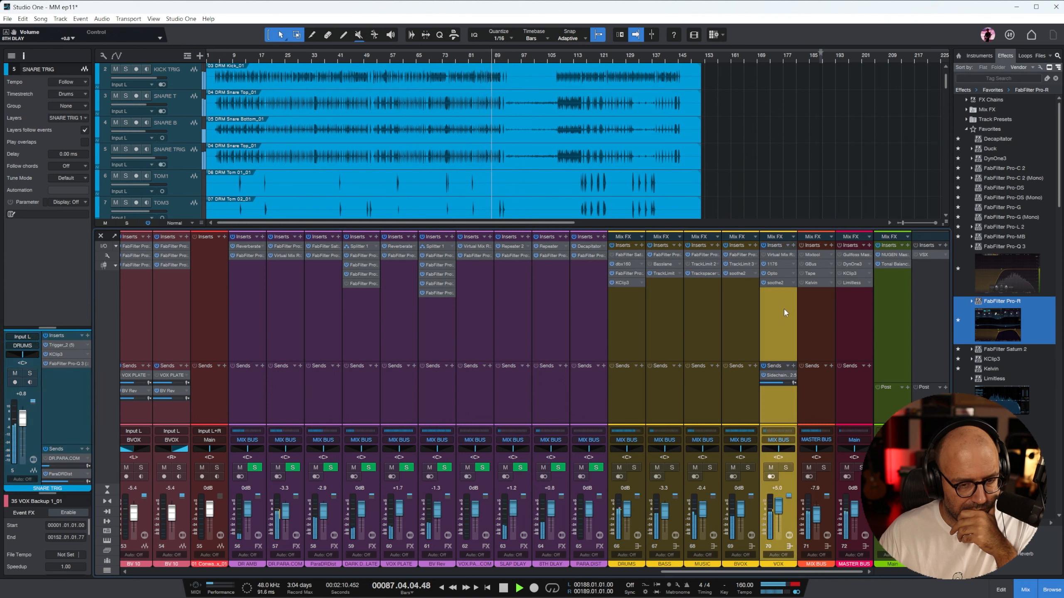
pyautogui.moveTo(1005, 247); pyautogui.dragTo(779, 263)
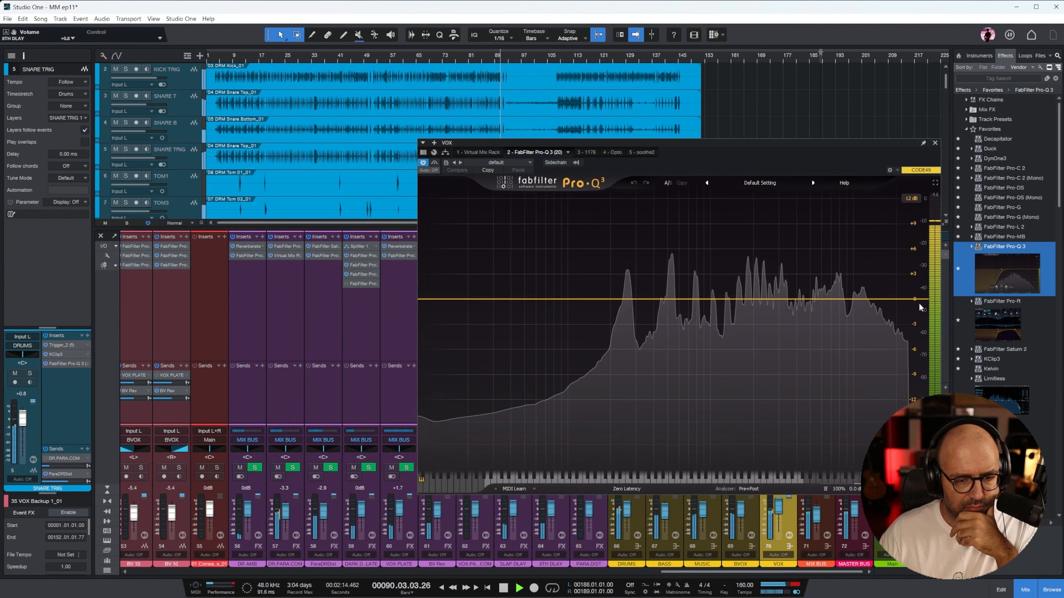
# Step: On the VOX bus EQ, cut 8172.5 Hz by 2.55 dB and about 624 Hz by 2.02 dB, and add a low cut near 145 Hz
pyautogui.moveTo(829, 298); pyautogui.dragTo(840, 324)
pyautogui.scroll(3, 837, 332)
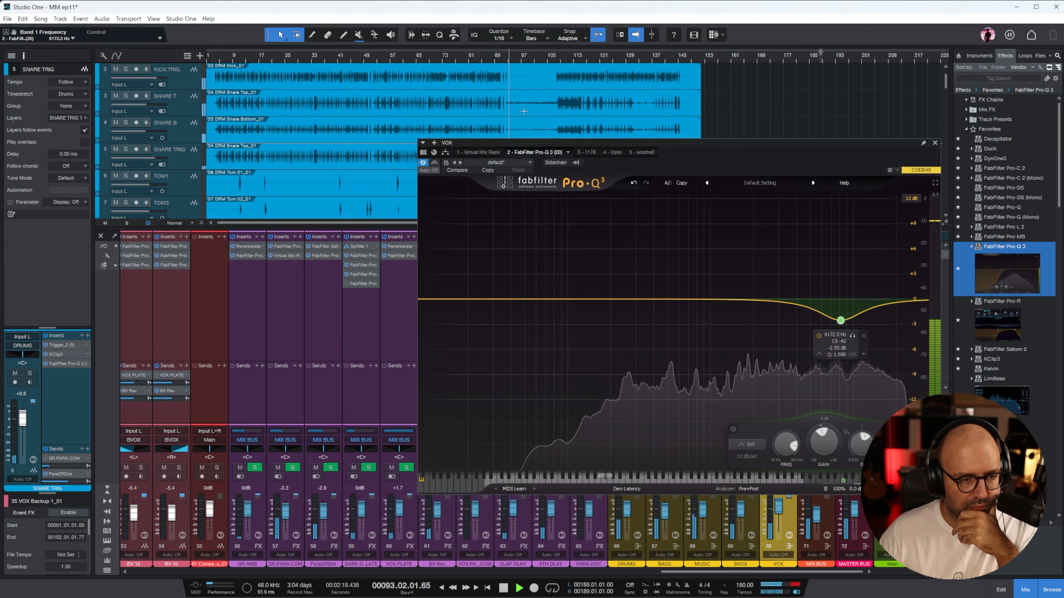
pyautogui.click(397, 56)
pyautogui.moveTo(685, 299)
pyautogui.mouseDown()
pyautogui.moveTo(673, 266)
pyautogui.moveTo(698, 243)
pyautogui.moveTo(694, 314)
pyautogui.moveTo(673, 309)
pyautogui.moveTo(681, 318)
pyautogui.mouseUp()
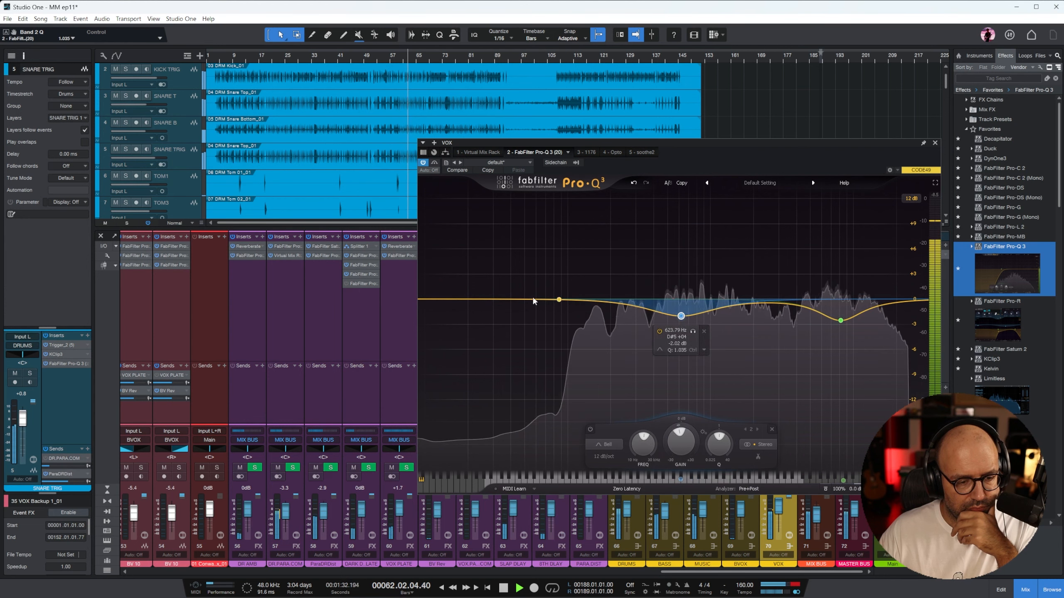
pyautogui.moveTo(439, 300); pyautogui.dragTo(589, 287)
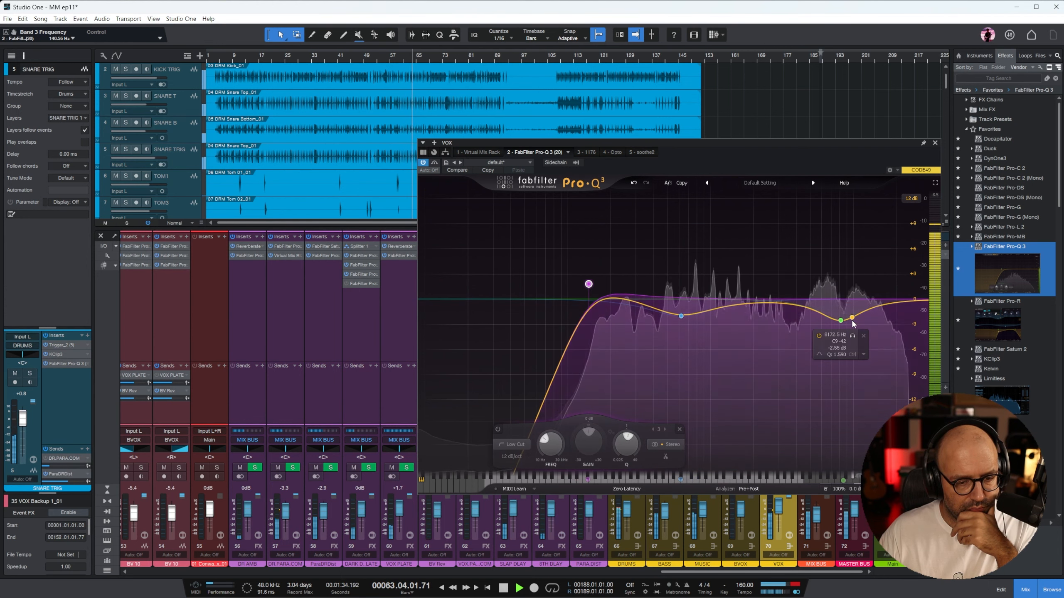
# Step: Lower the VOX EQ's treble dip in frequency and depth, add a cut above it, and boost about 2.69 kHz by 1.06 dB with Q 0.652
pyautogui.moveTo(840, 321); pyautogui.dragTo(827, 314)
pyautogui.moveTo(897, 300); pyautogui.dragTo(884, 314)
pyautogui.moveTo(772, 303); pyautogui.dragTo(771, 291)
pyautogui.scroll(-3, 772, 292)
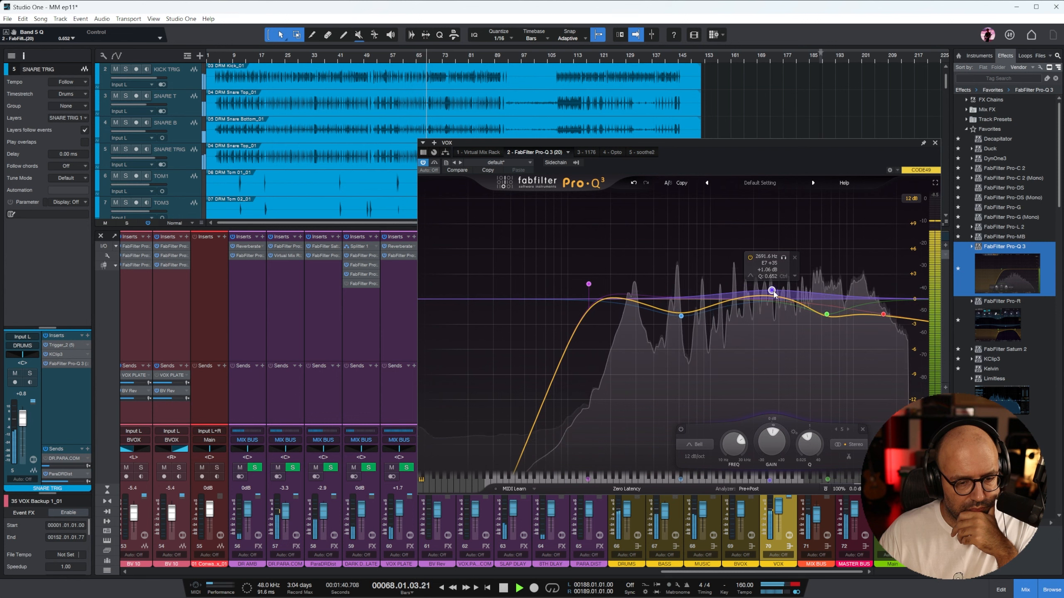
# Step: On the MIX BUS TrackComp, set the release to 126.74 ms, the threshold to -3.5 dB and the sidechain high-pass filter to 120 Hz
pyautogui.click(935, 143)
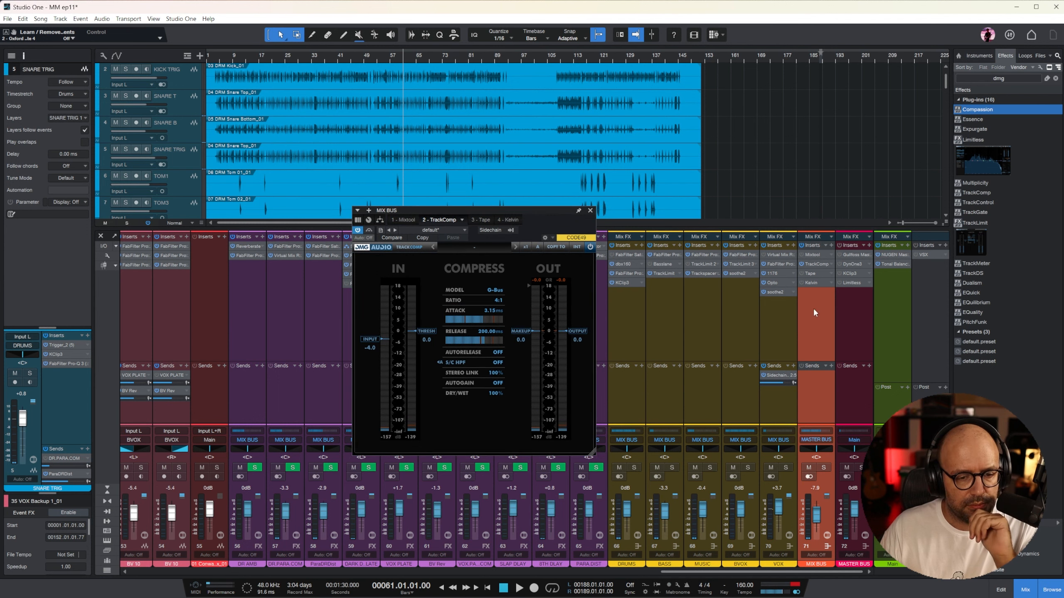
pyautogui.moveTo(531, 211); pyautogui.dragTo(503, 237)
pyautogui.press('space')
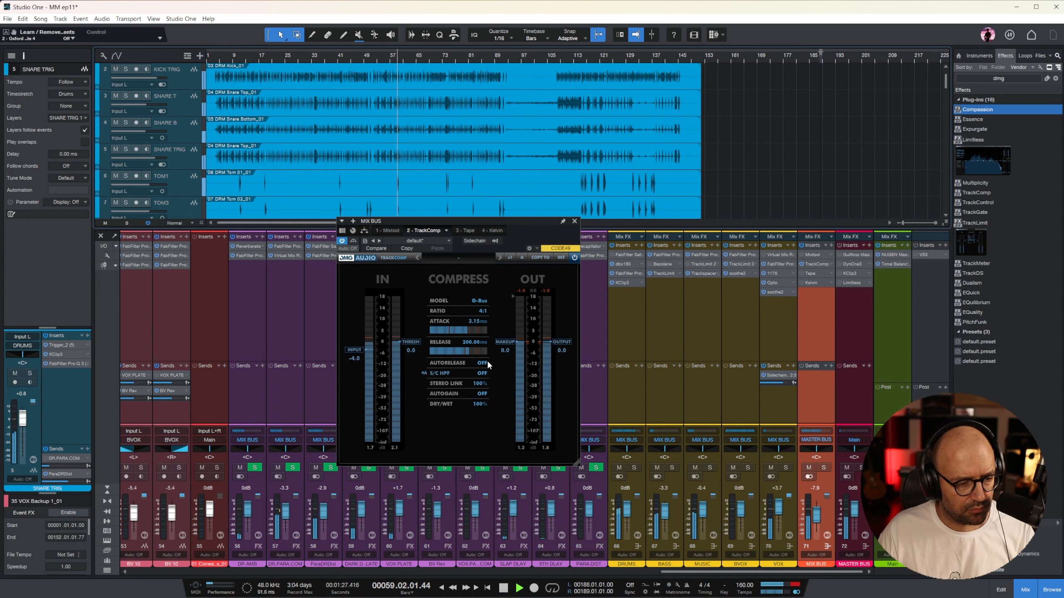
pyautogui.moveTo(470, 352); pyautogui.dragTo(409, 352)
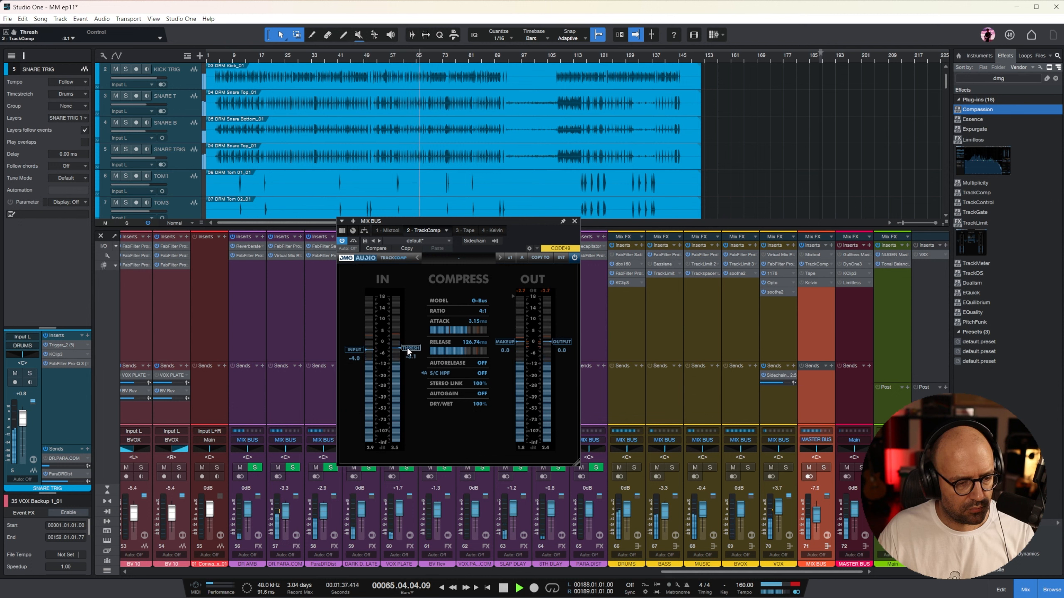
pyautogui.doubleClick(486, 373)
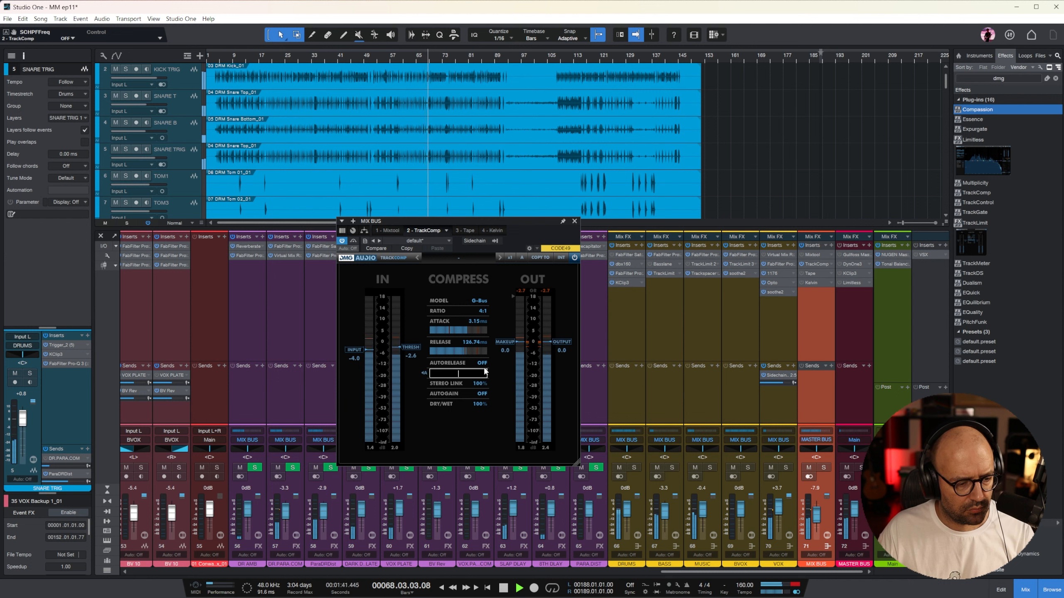
pyautogui.write('120')
pyautogui.press('Return')
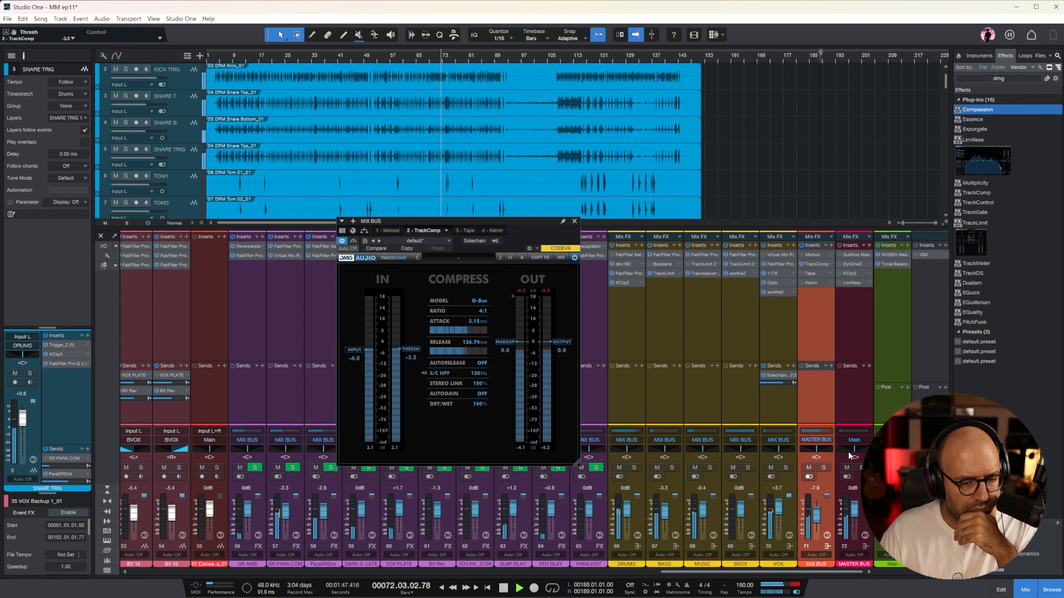
# Step: Set the MIX BUS fader to -4.2 dB and close TrackComp
pyautogui.moveTo(823, 516); pyautogui.dragTo(820, 515)
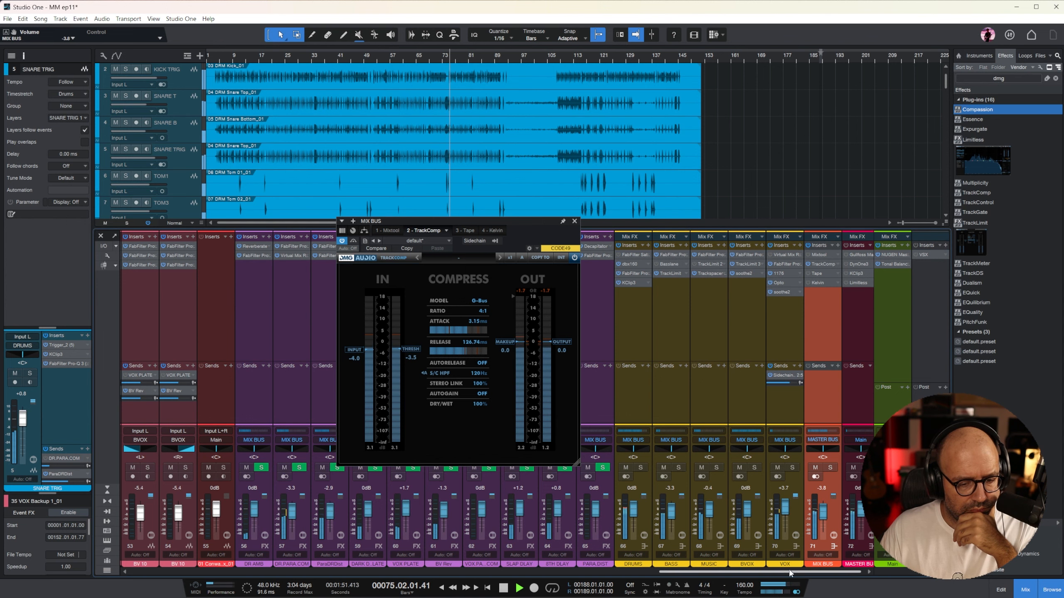
pyautogui.moveTo(775, 572); pyautogui.dragTo(838, 575)
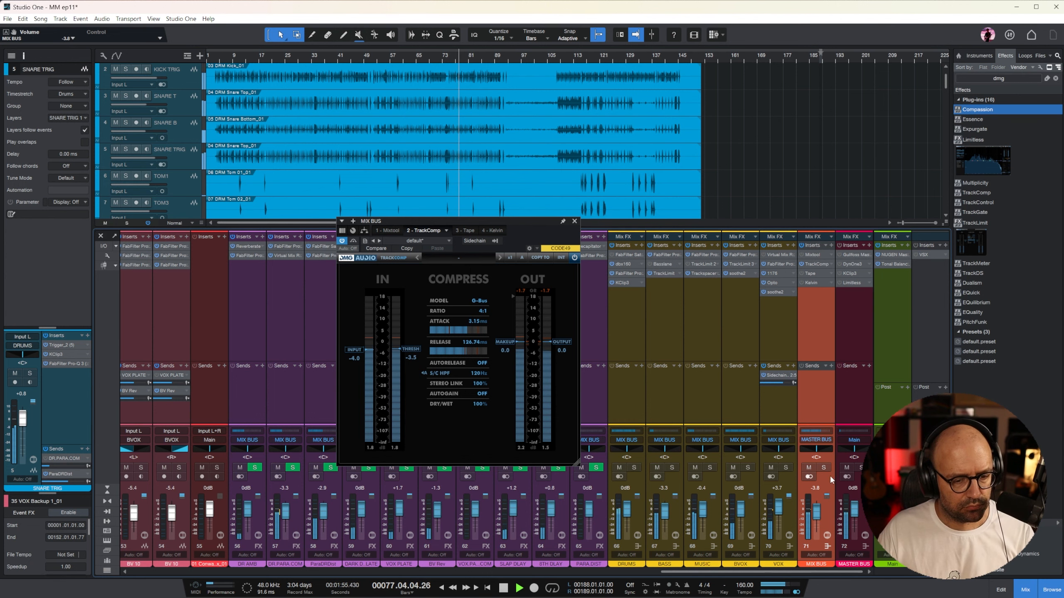
pyautogui.scroll(-1, 816, 519)
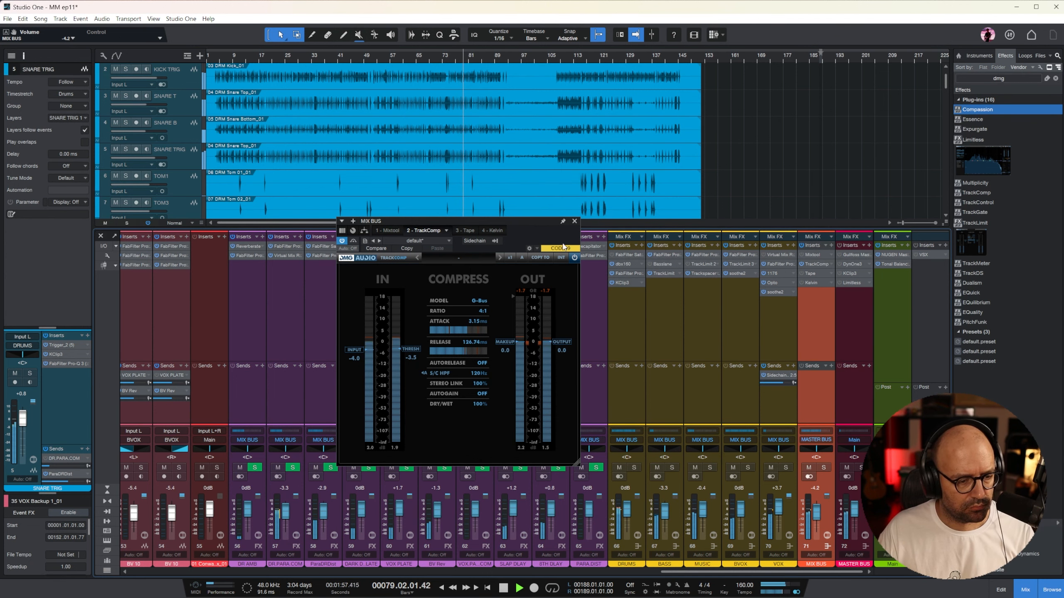
pyautogui.click(574, 220)
# Step: Play the song from an earlier section near bar 33 and set the BASS bus fader to -5.4 dB
pyautogui.click(321, 57)
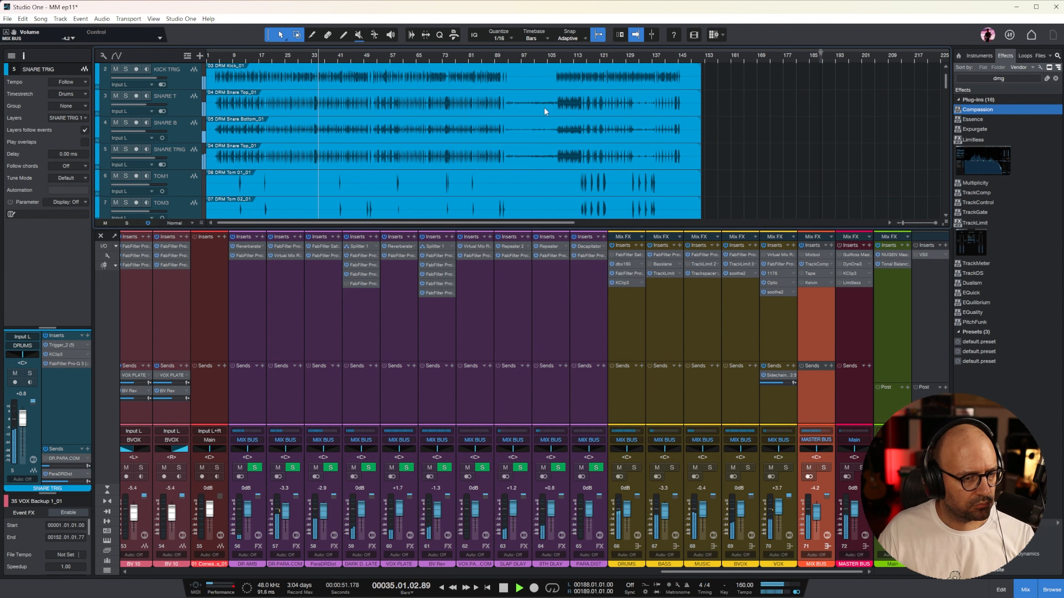
pyautogui.press('w')
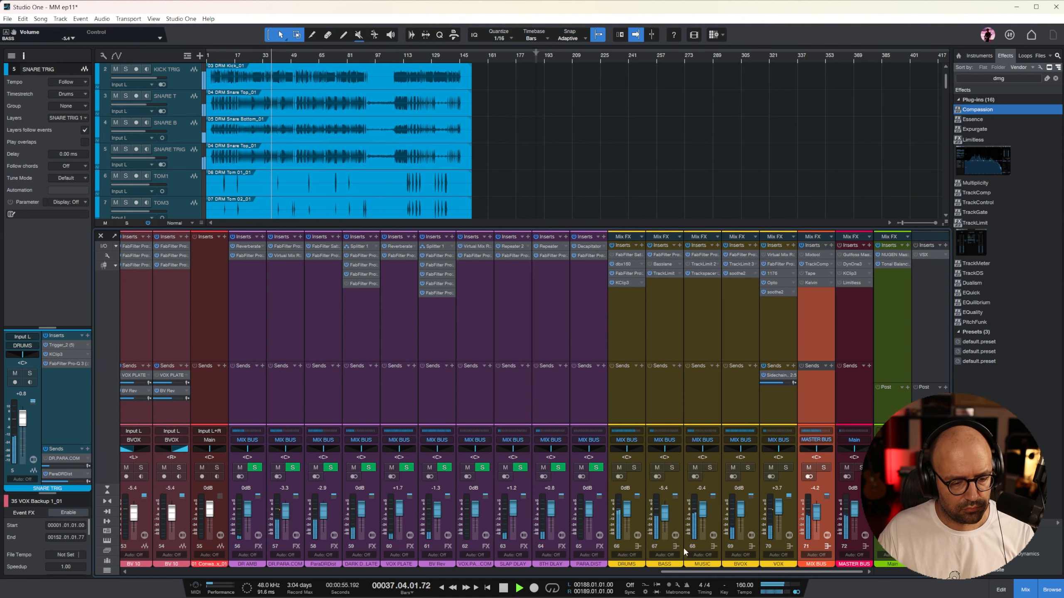
pyautogui.moveTo(721, 572); pyautogui.dragTo(303, 573)
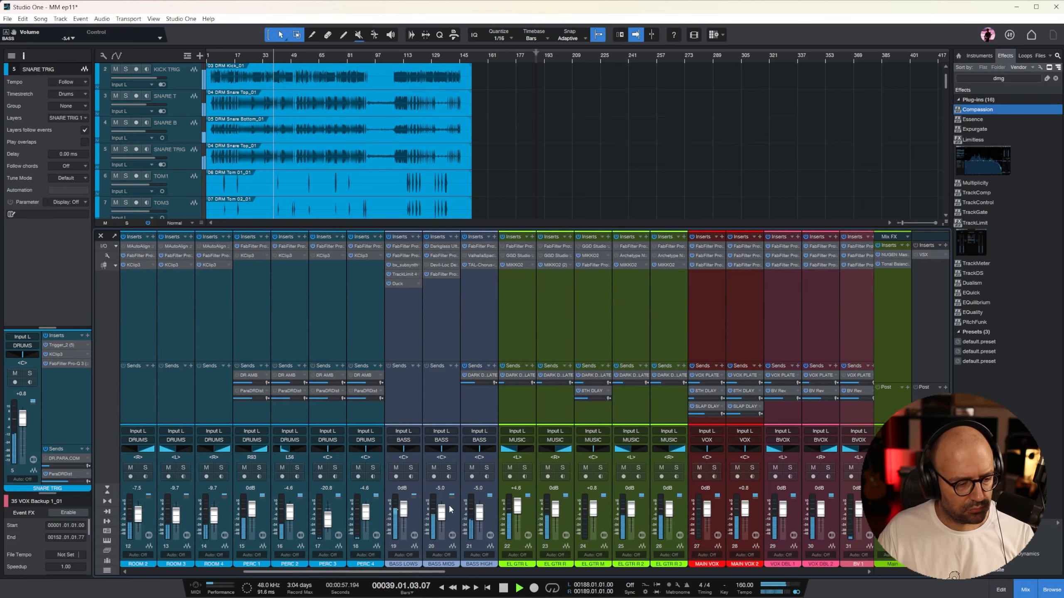
pyautogui.moveTo(440, 572); pyautogui.dragTo(857, 572)
pyautogui.press('space')
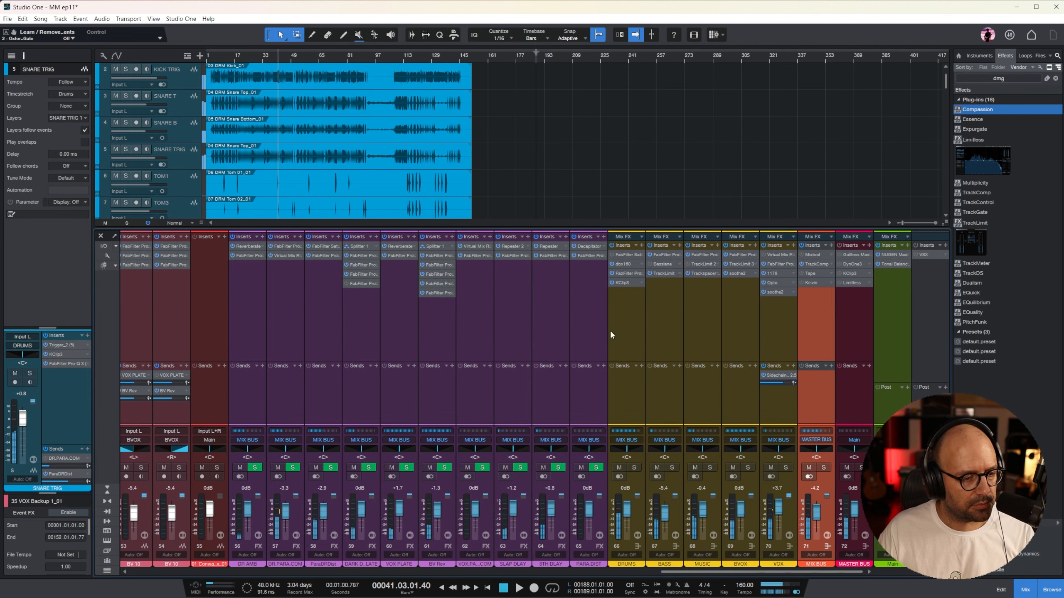
# Step: During playback, adjust the MIX BUS Tape's color amount, set its high frequency trim to -0.8, and check Kelvin's settings
pyautogui.press('space')
pyautogui.moveTo(302, 442); pyautogui.dragTo(301, 436)
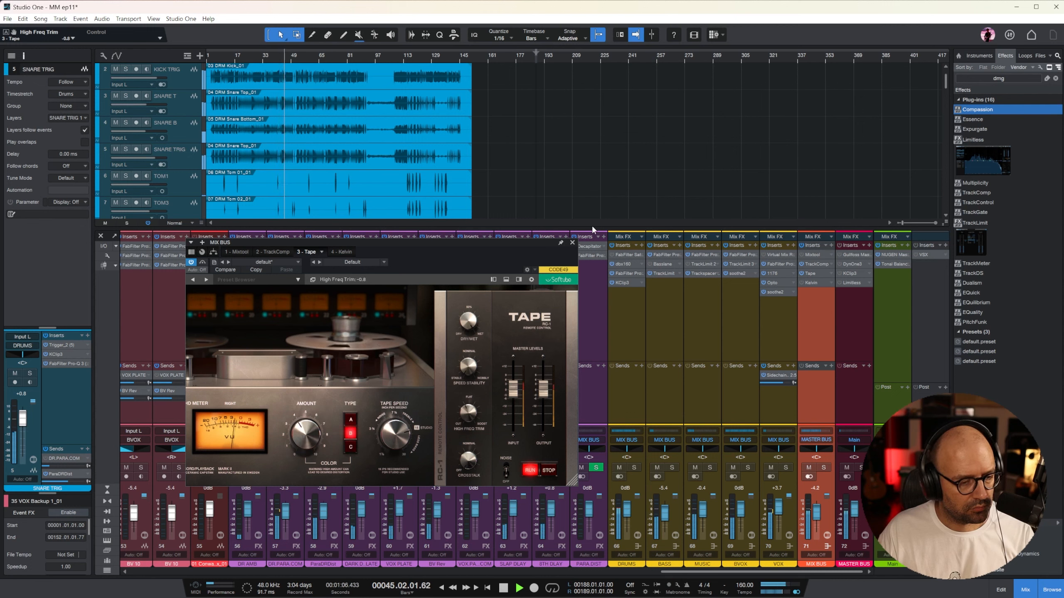
pyautogui.click(572, 243)
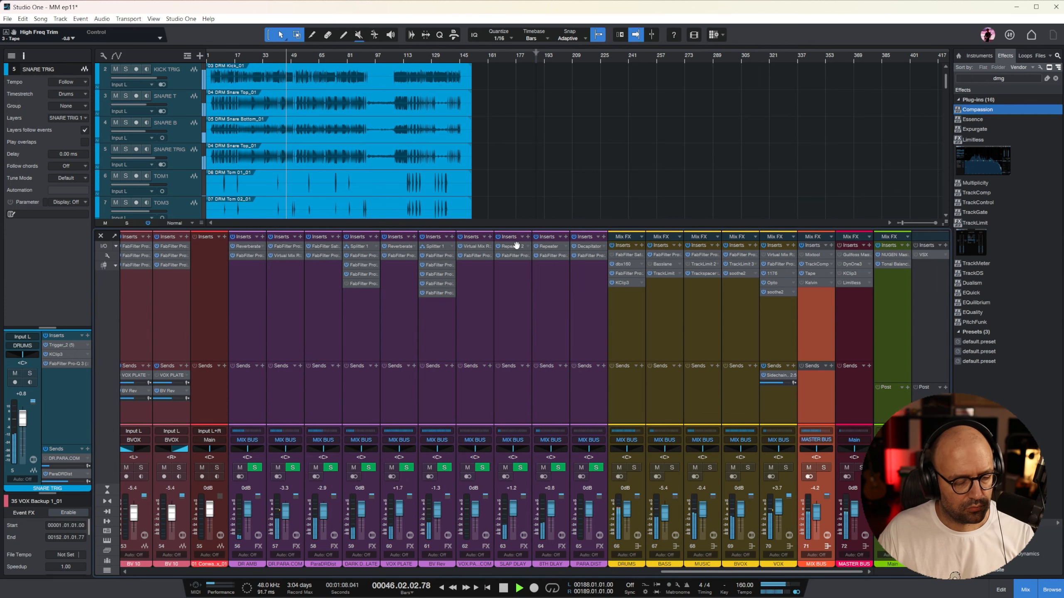
pyautogui.click(811, 283)
pyautogui.moveTo(641, 278)
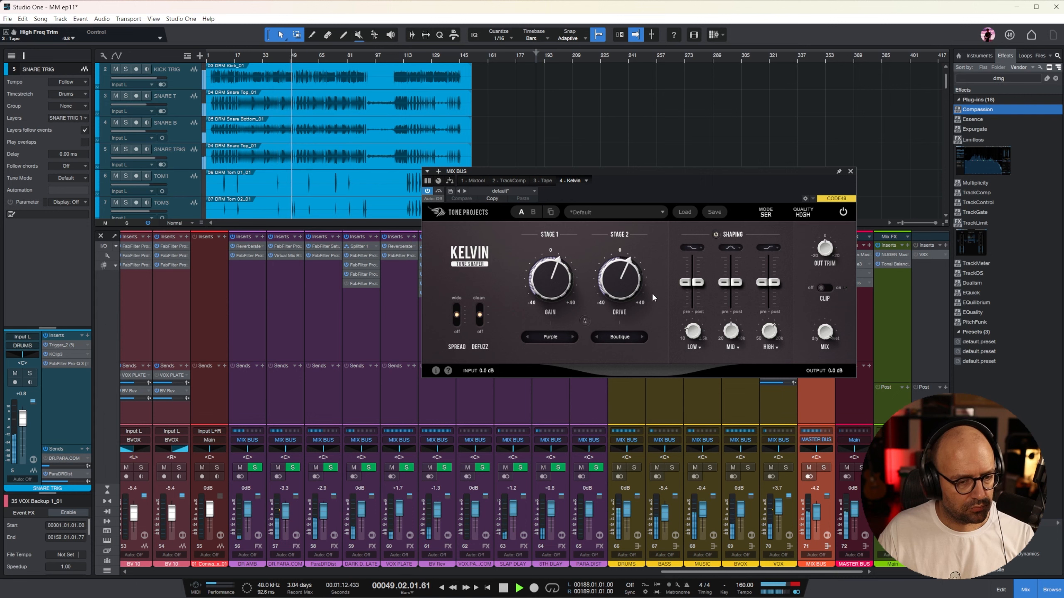
pyautogui.click(851, 172)
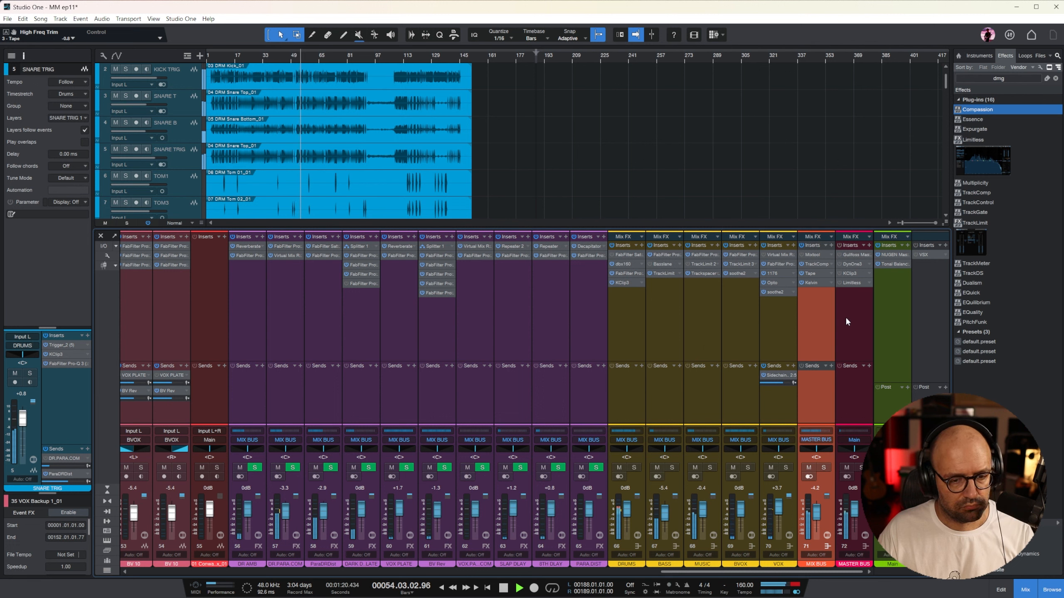
# Step: Activate Gullfoss Master on the MASTER BUS and bring the bass and guitar tracks into view during playback
pyautogui.click(864, 320)
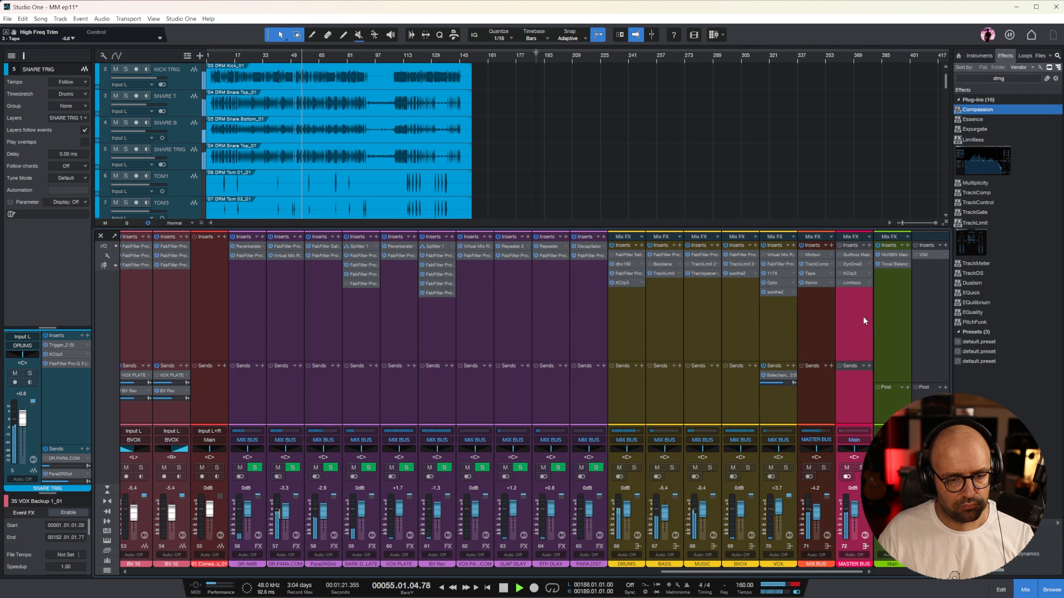
pyautogui.click(853, 255)
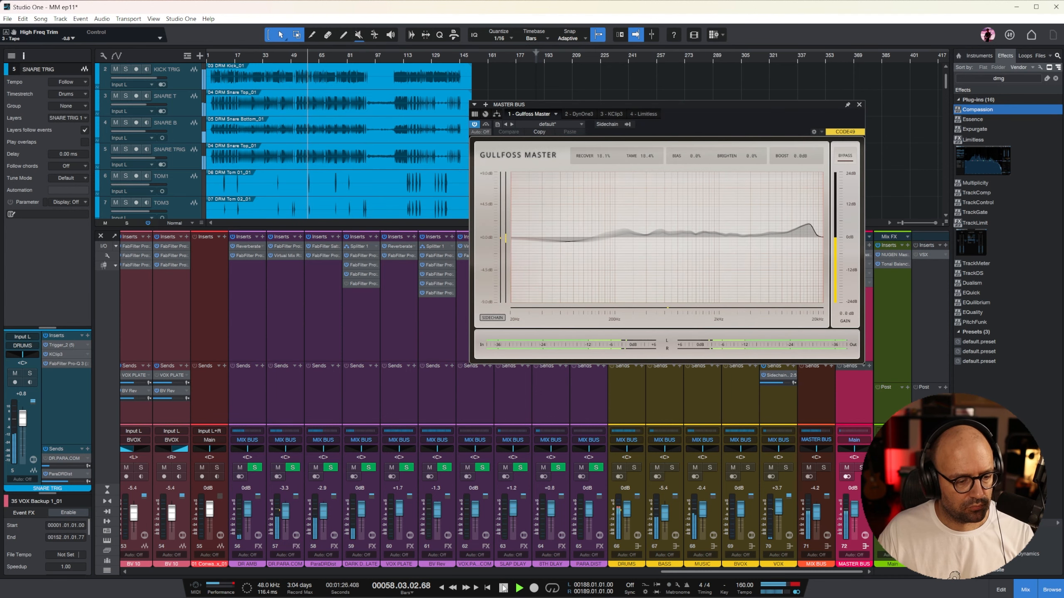
pyautogui.moveTo(664, 571); pyautogui.dragTo(296, 569)
pyautogui.scroll(-4, 404, 175)
pyautogui.scroll(-14, 404, 175)
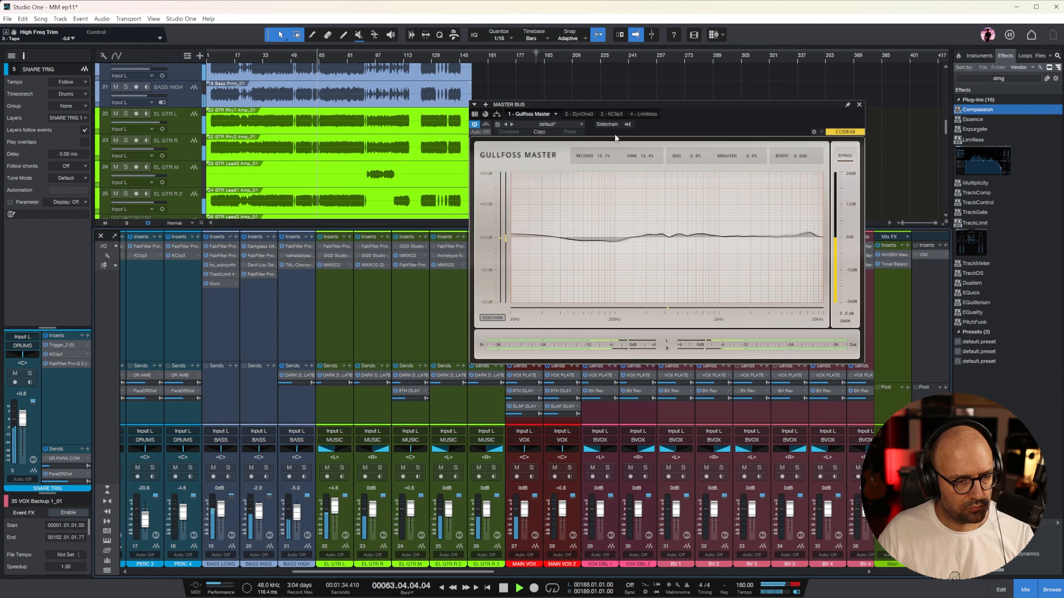
# Step: Activate DynOne3 on the MASTER BUS with all five band levels at -23.4 dB, and close it
pyautogui.click(580, 113)
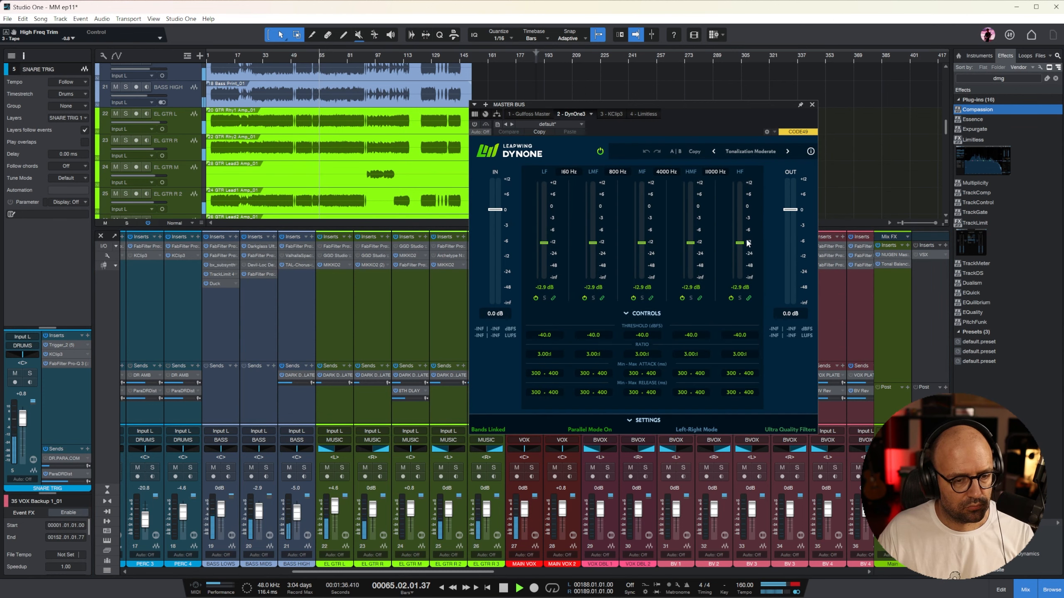
pyautogui.click(471, 124)
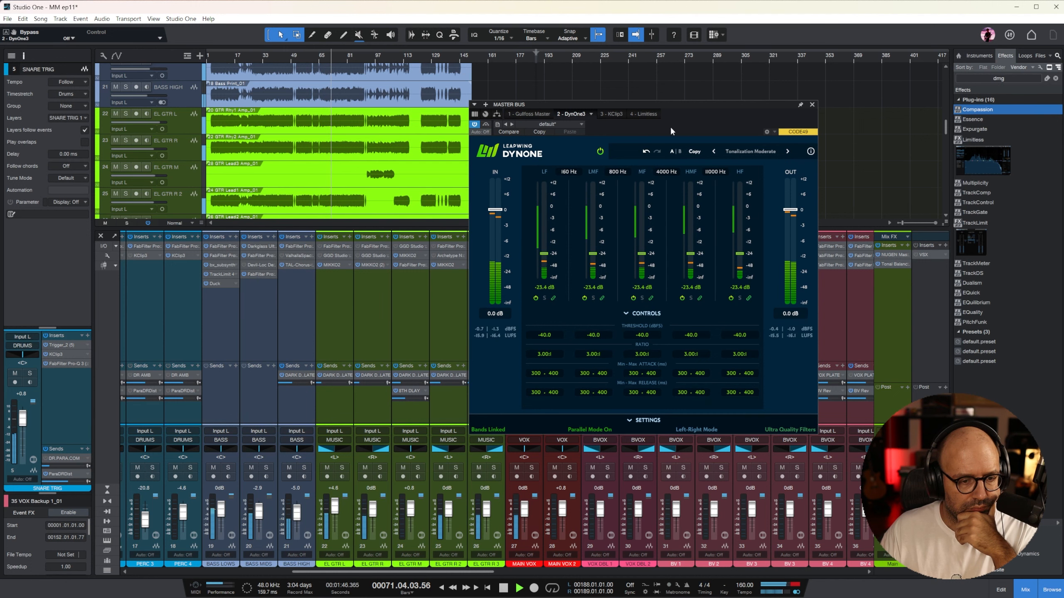
pyautogui.click(811, 105)
pyautogui.moveTo(485, 572); pyautogui.dragTo(962, 582)
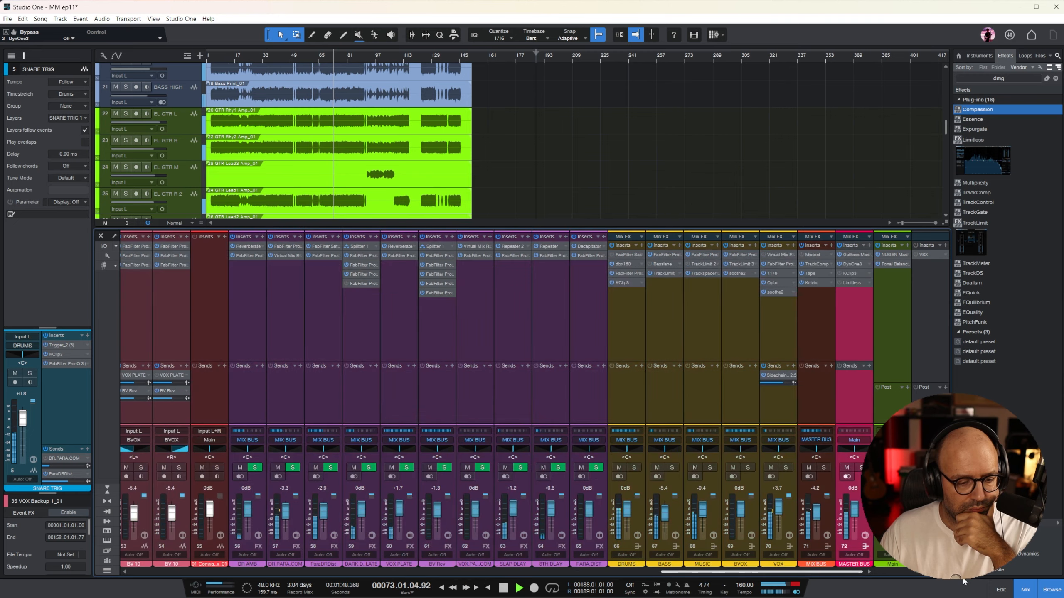
# Step: Activate KClip3 on the MASTER BUS, link its input and output gains, and set the input gain to 1.7 dB
pyautogui.click(851, 273)
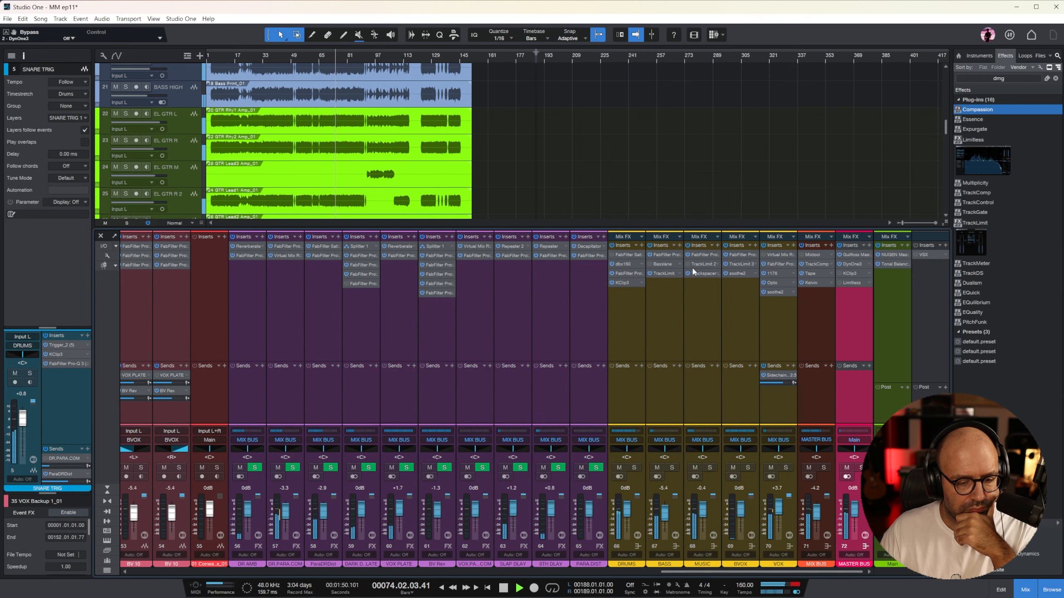
pyautogui.moveTo(1052, 169); pyautogui.dragTo(379, 180)
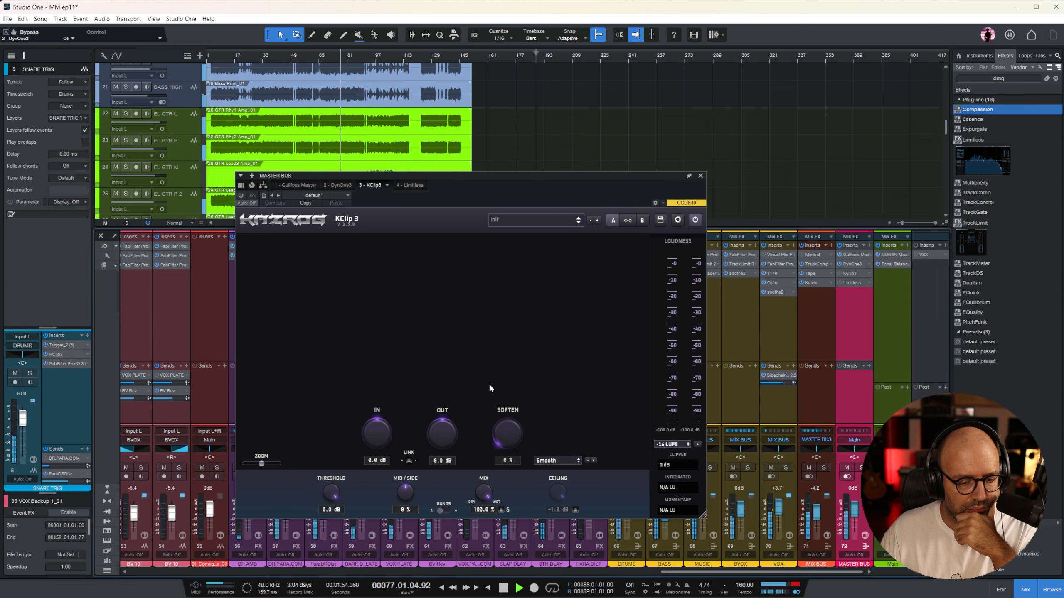
pyautogui.click(242, 195)
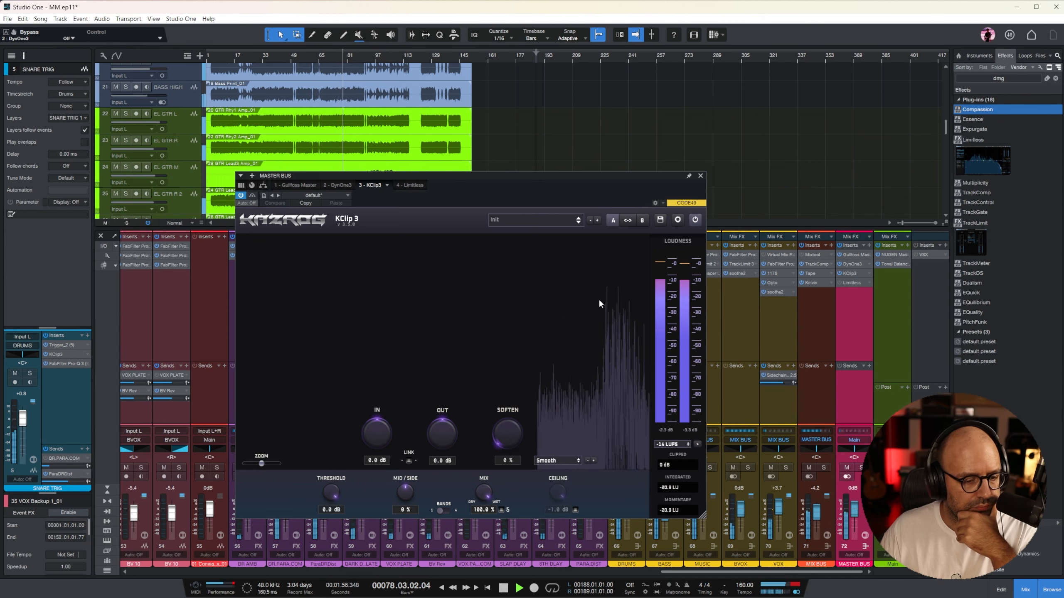
pyautogui.click(409, 460)
pyautogui.scroll(1, 382, 437)
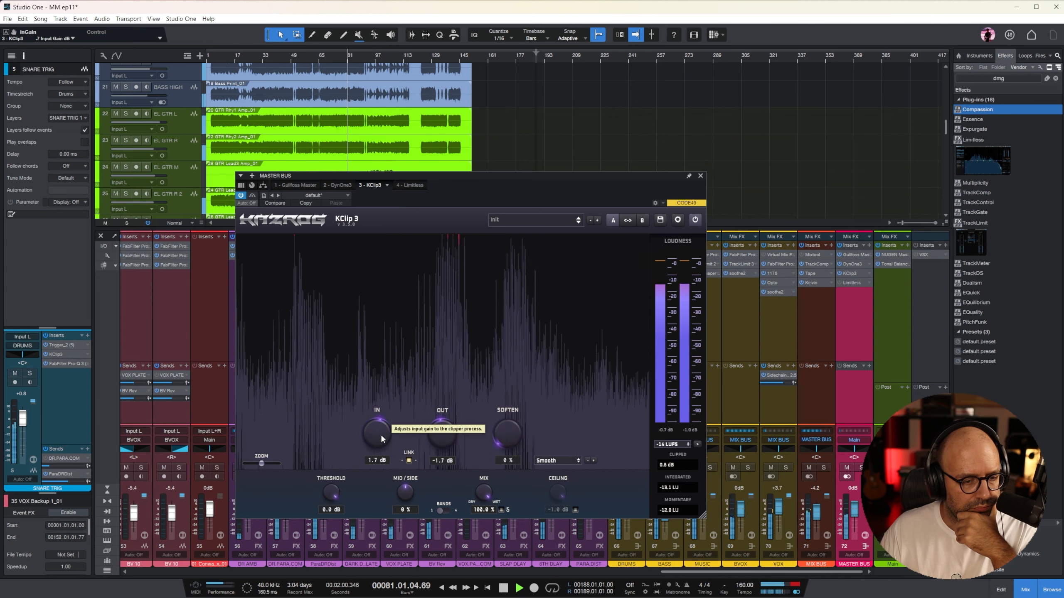
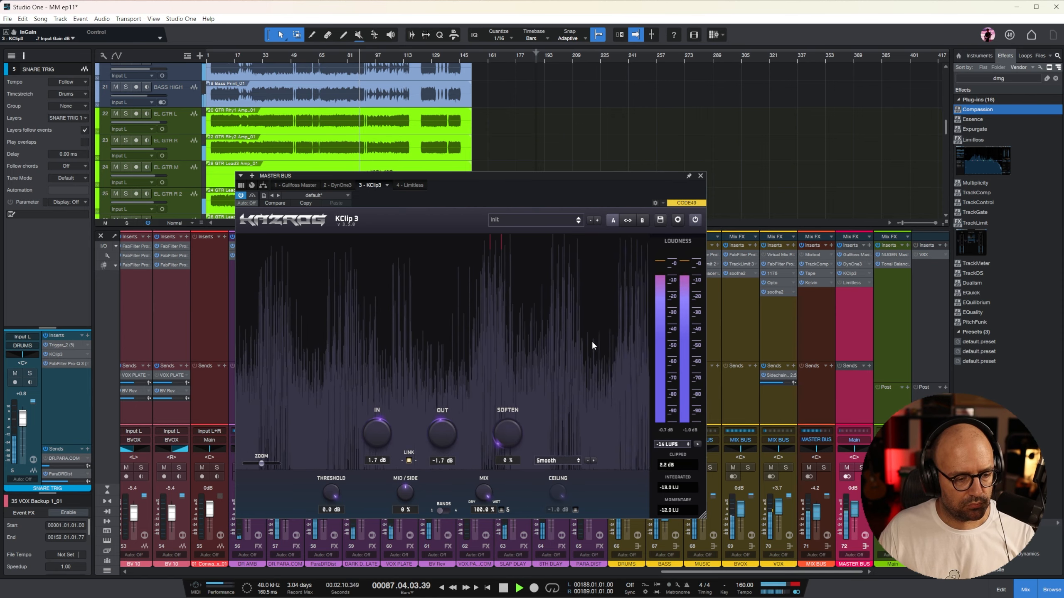
# Step: Audition only the clipped signal with KClip3's delta mode, turn delta off again, and close the plug-in
pyautogui.click(501, 509)
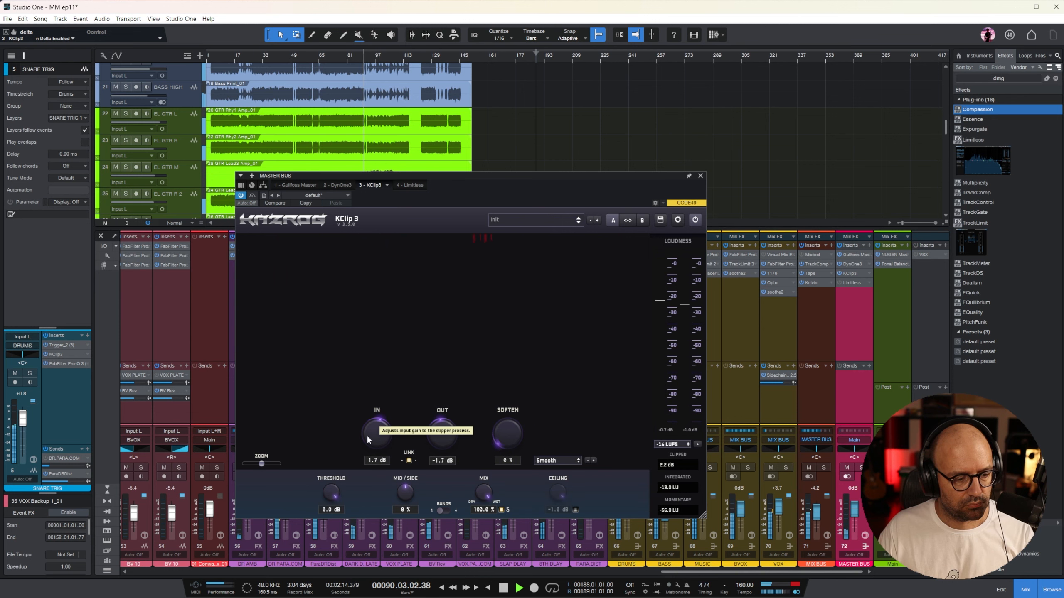
pyautogui.press('space')
pyautogui.click(501, 510)
pyautogui.click(699, 176)
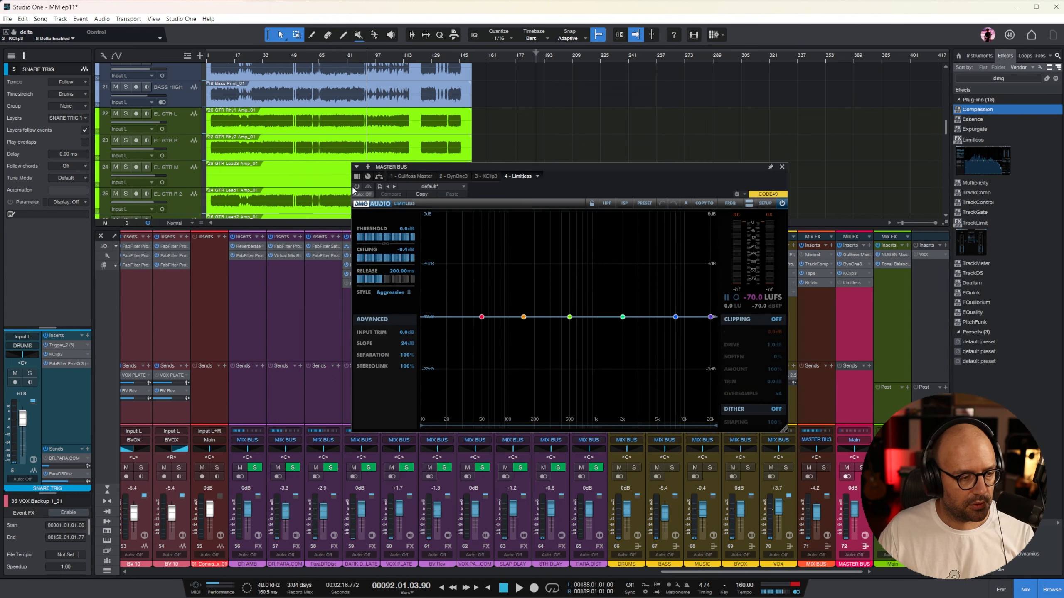
# Step: Activate Limitless on the MASTER BUS, play from an earlier section, and set the ceiling to -0.4 dB and the threshold to -5.2 dB
pyautogui.click(333, 62)
pyautogui.press('space')
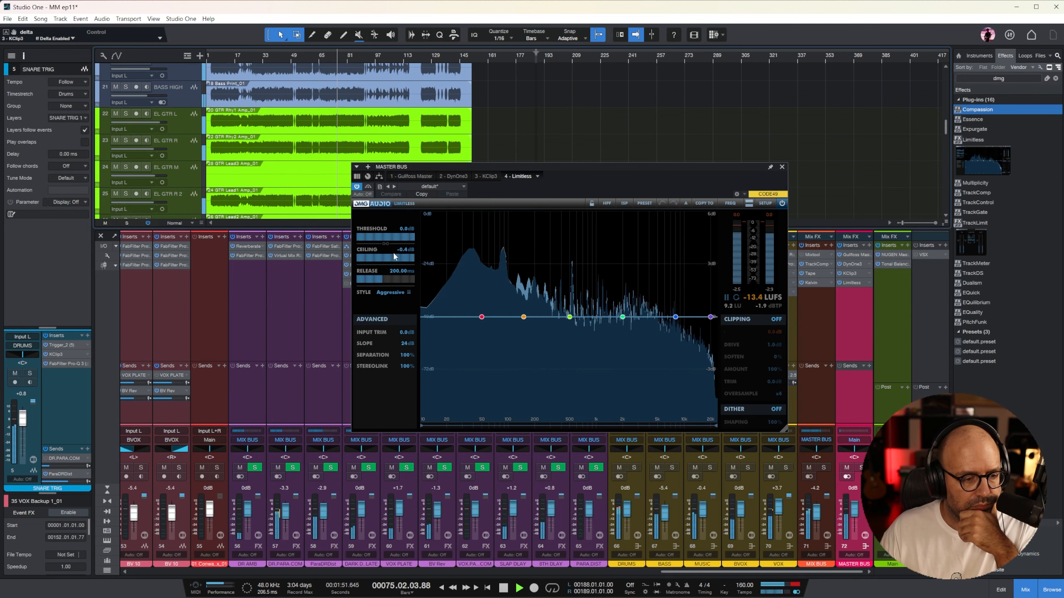
pyautogui.moveTo(384, 237); pyautogui.dragTo(386, 257)
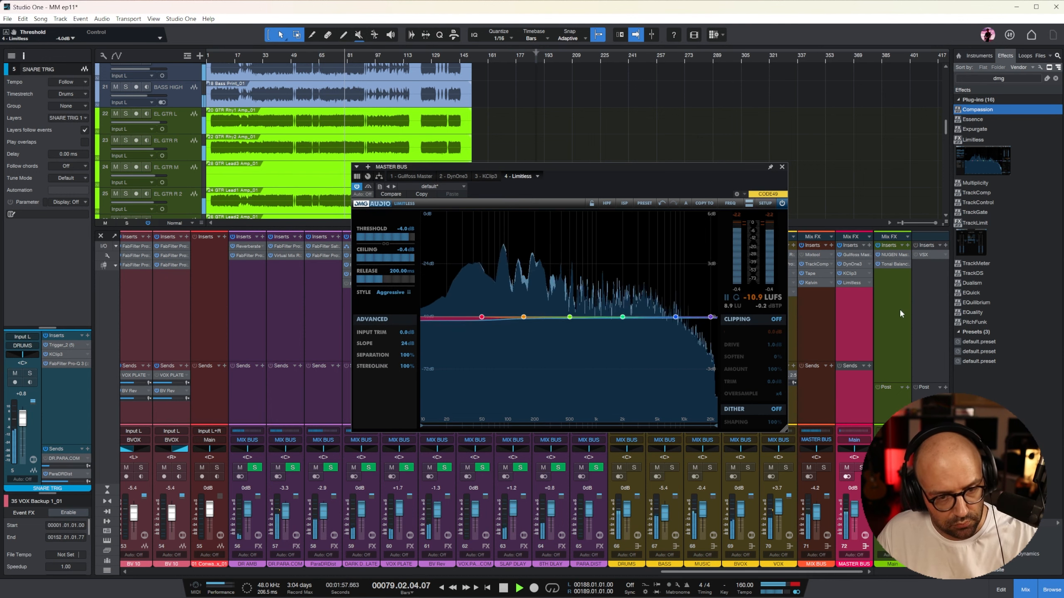
pyautogui.moveTo(384, 237); pyautogui.dragTo(385, 241)
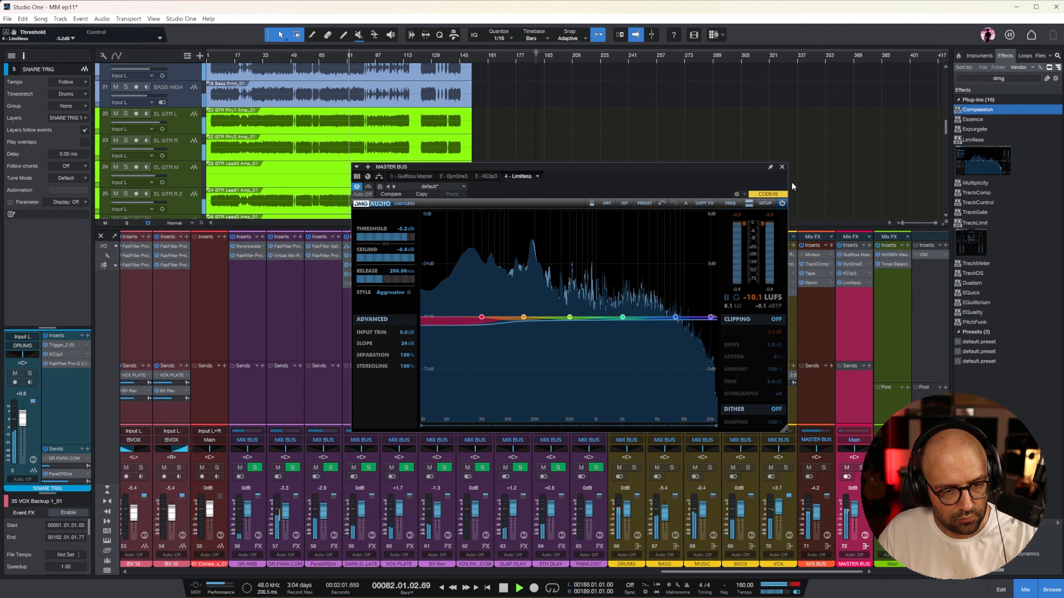
# Step: Place NUGEN MasterCheck from the Main output beside Limitless for loudness metering, and lower the Limitless threshold to -6.0 dB
pyautogui.moveTo(766, 168); pyautogui.dragTo(523, 193)
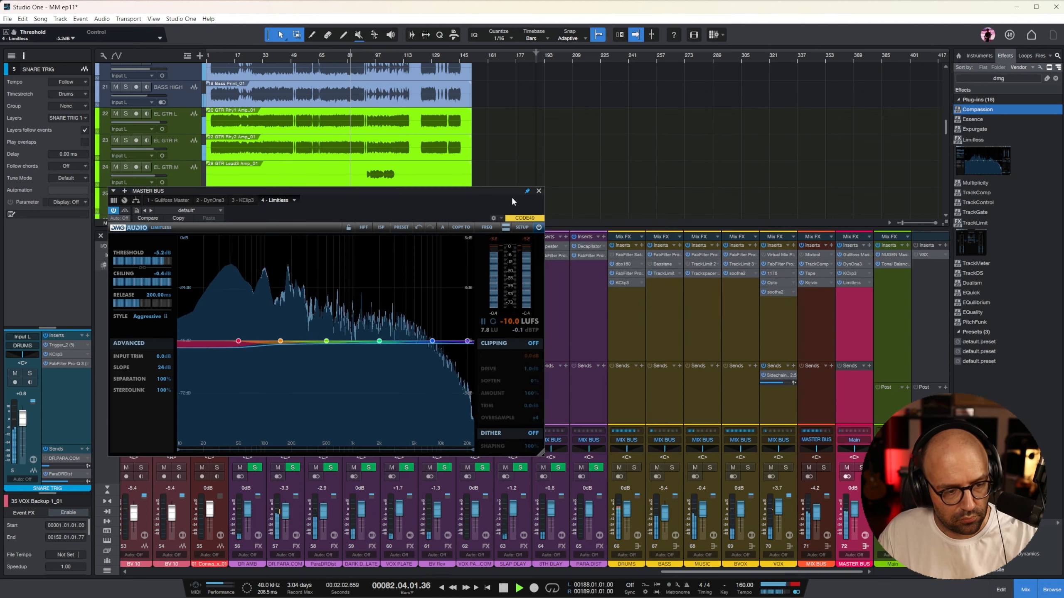
pyautogui.click(891, 254)
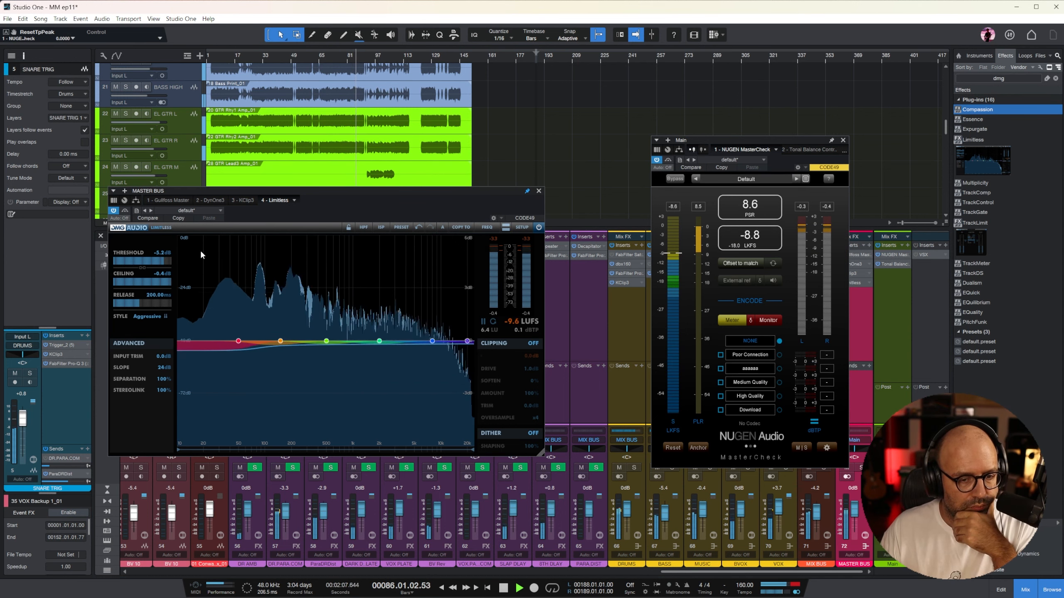
pyautogui.moveTo(142, 262); pyautogui.dragTo(143, 265)
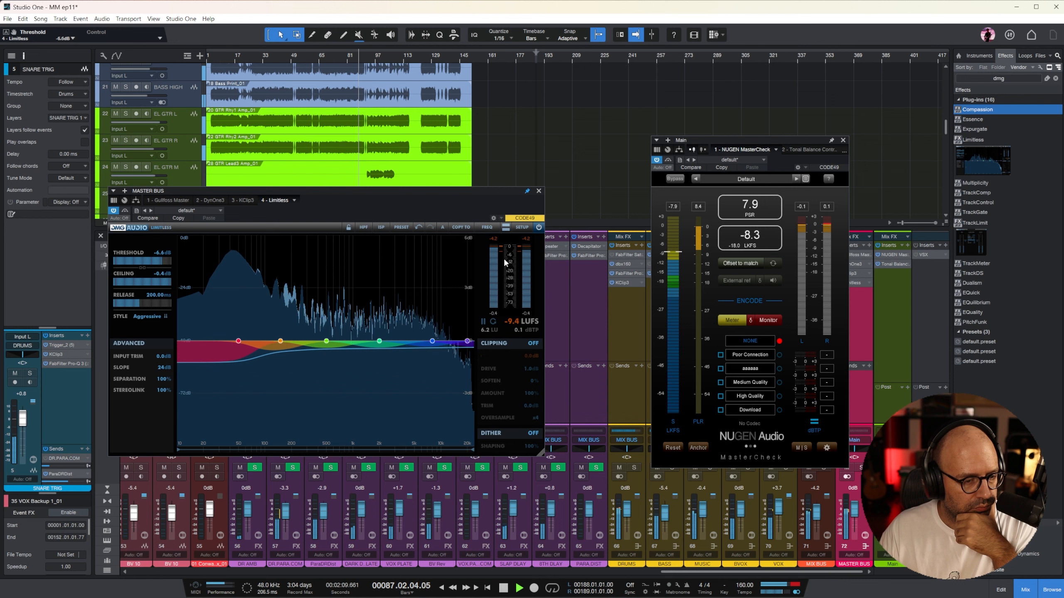
# Step: Reset MasterCheck's loudness reading, replay the mix from about bar 40, and close the Limitless and MasterCheck plug-ins
pyautogui.click(746, 245)
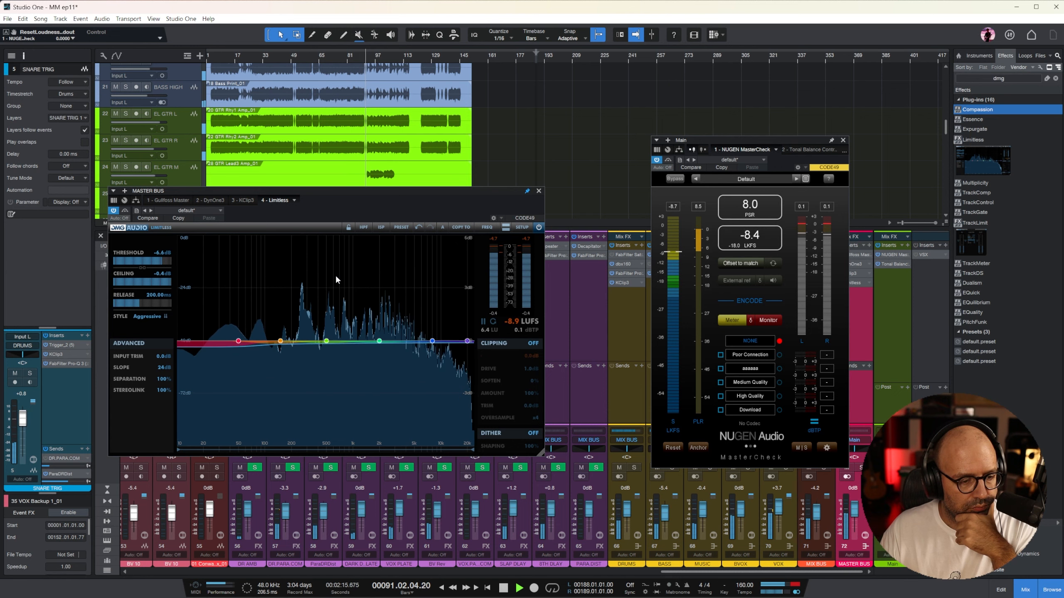
pyautogui.click(275, 54)
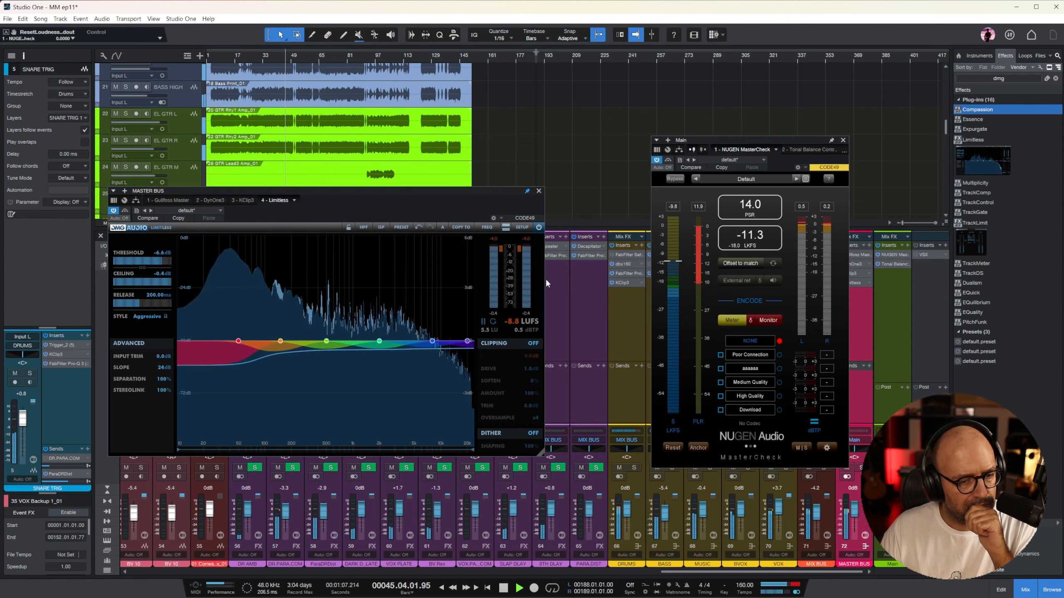
pyautogui.click(539, 191)
pyautogui.click(842, 140)
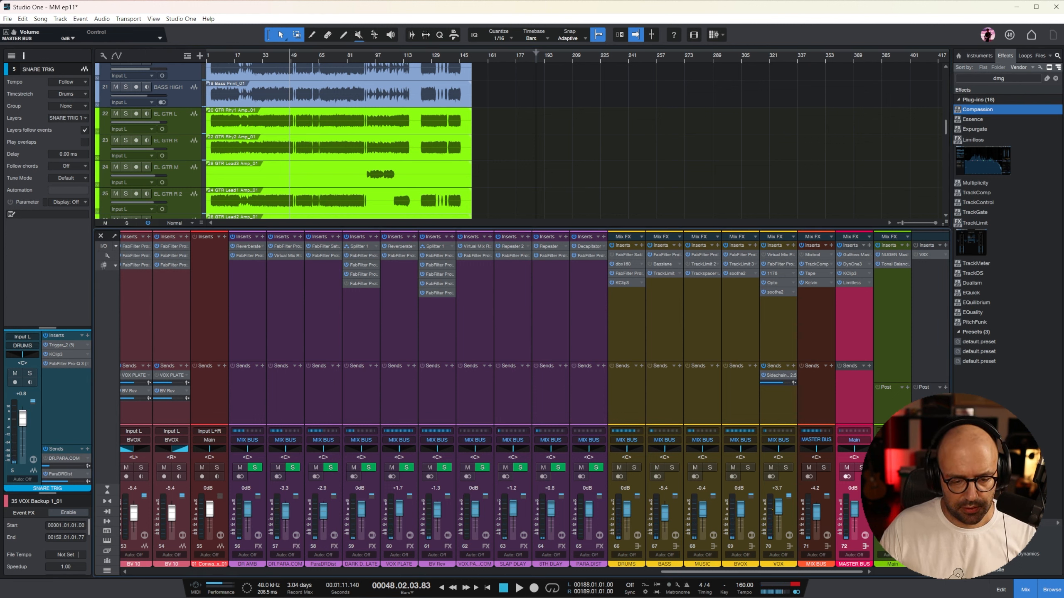
# Step: Hide the mixer and move the Conway Reference Mix event so it starts at bar 1
pyautogui.click(892, 509)
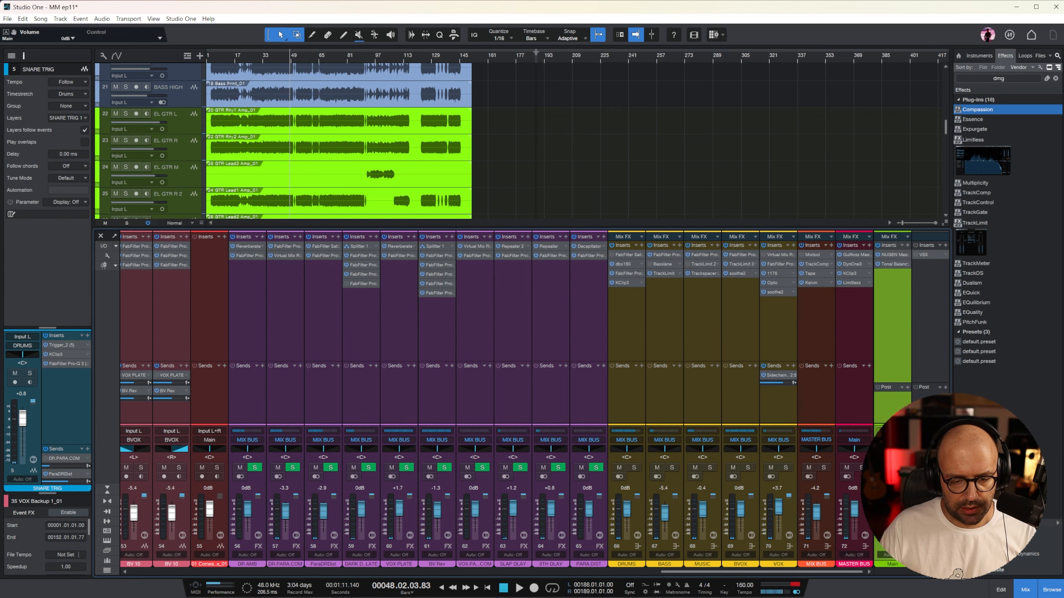
pyautogui.click(1025, 589)
pyautogui.scroll(-10, 764, 406)
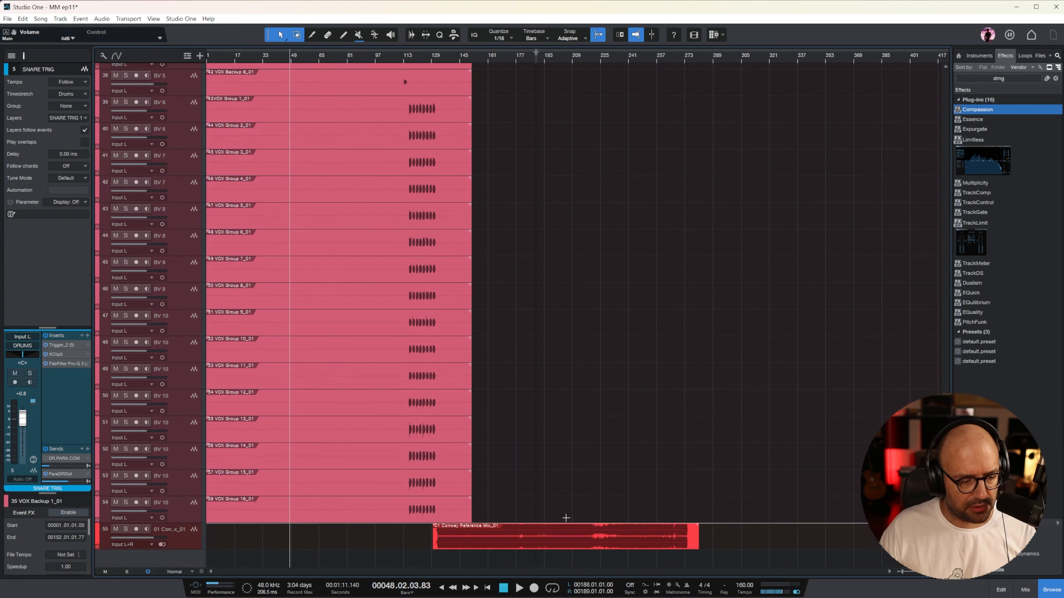
pyautogui.moveTo(517, 544); pyautogui.dragTo(290, 544)
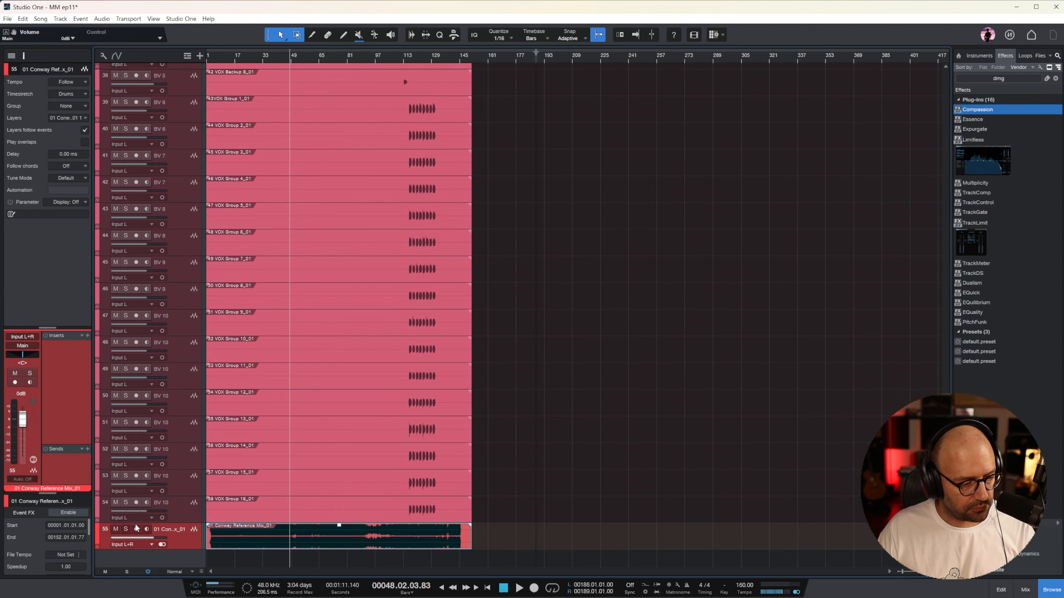
# Step: Place the playhead on the first kick hit just before bar 4 and check the reference mix's alignment against it
pyautogui.scroll(20, 515, 480)
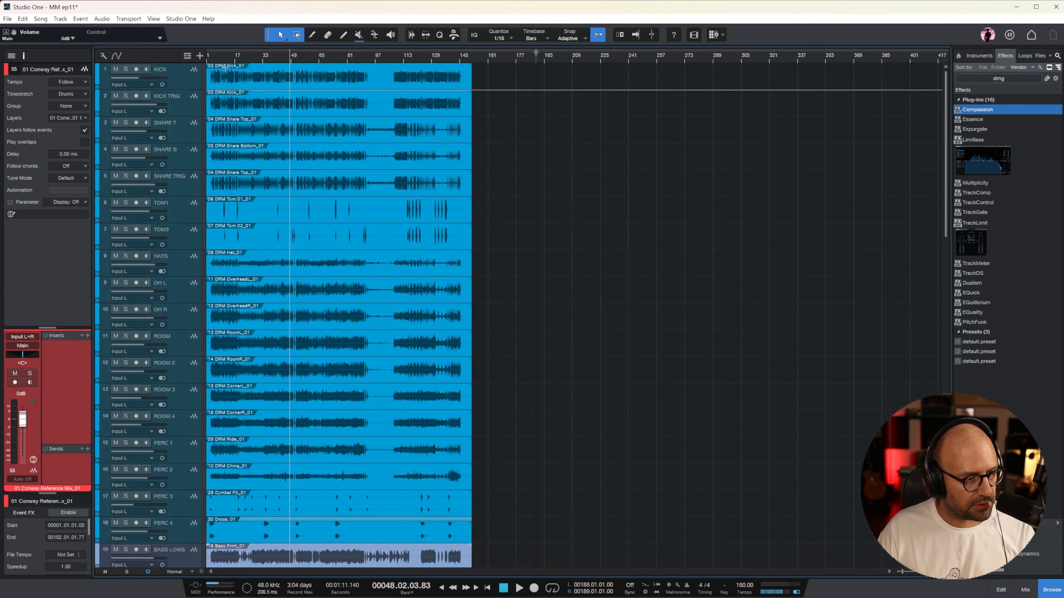
pyautogui.click(210, 59)
pyautogui.press('e')
pyautogui.press('e')
pyautogui.press('e')
pyautogui.press('e')
pyautogui.press('e')
pyautogui.press('e')
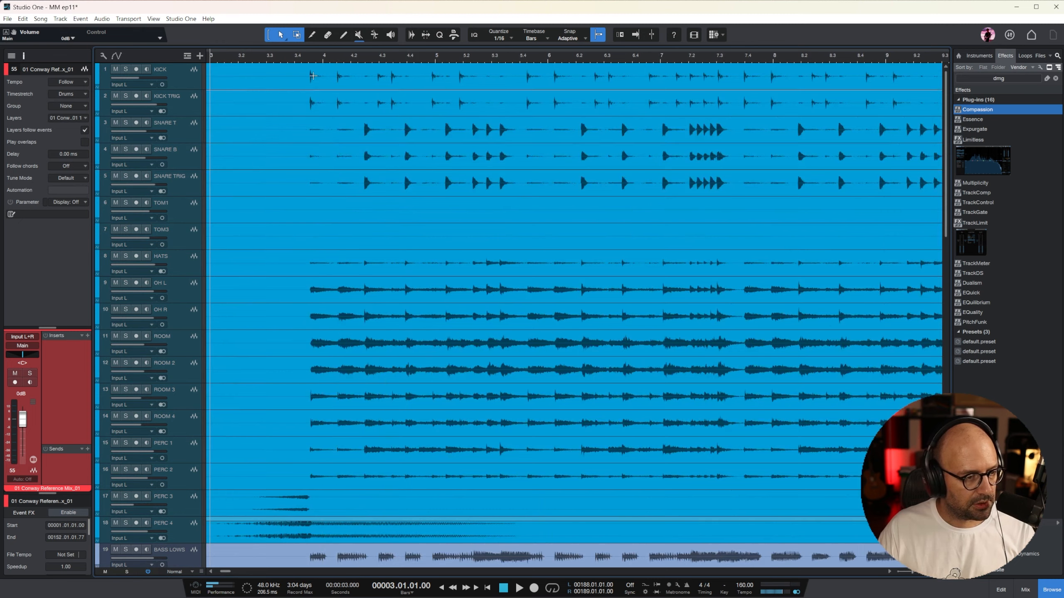
pyautogui.click(309, 62)
pyautogui.press('e')
pyautogui.press('e')
pyautogui.press('e')
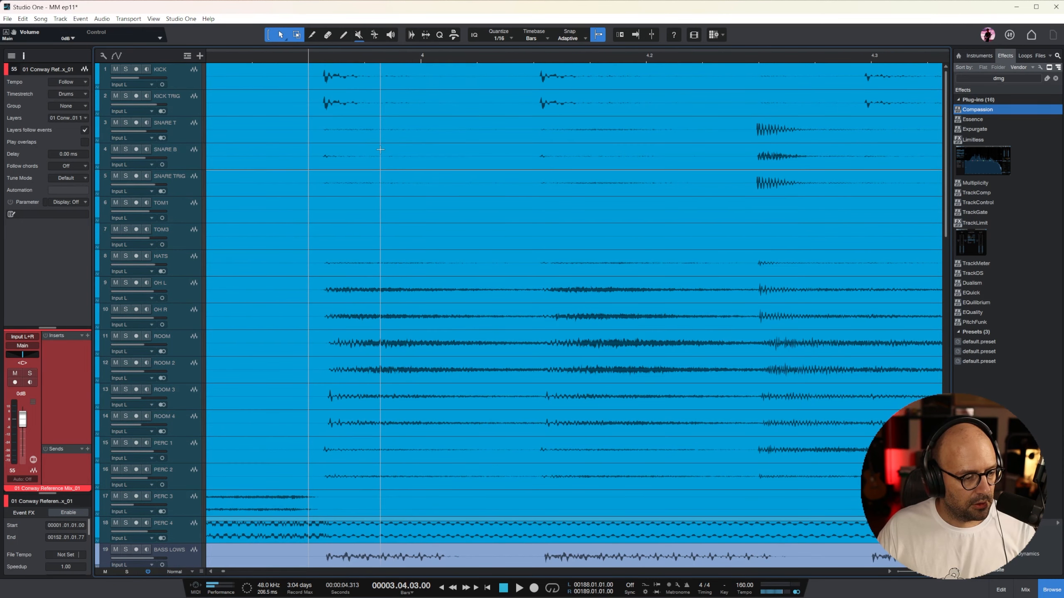
pyautogui.scroll(-1, 292, 97)
pyautogui.click(325, 57)
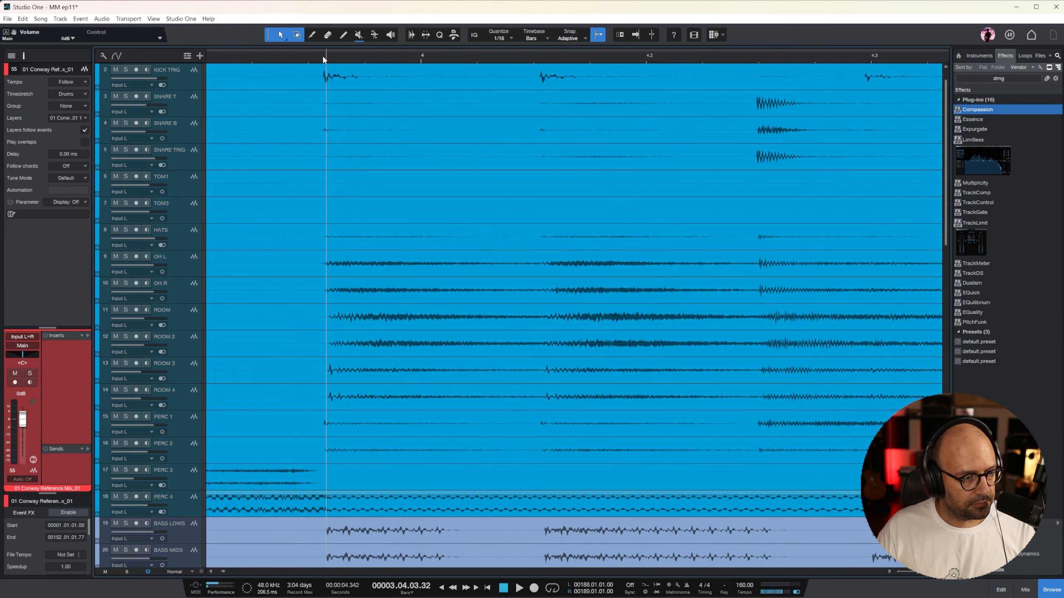
pyautogui.press('w')
pyautogui.press('w')
pyautogui.scroll(-15, 385, 153)
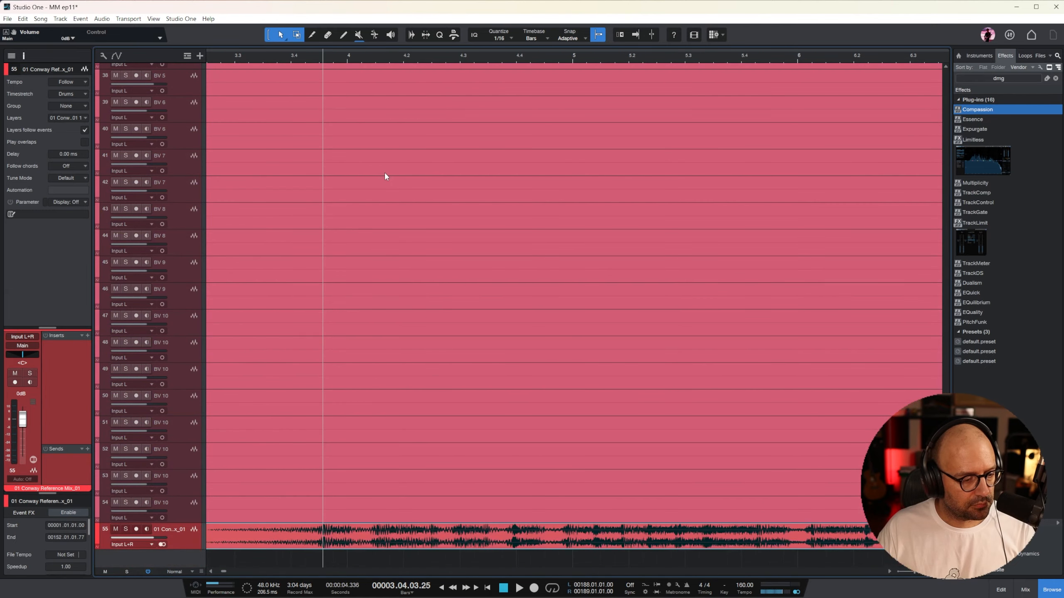
# Step: Mute the Conway Reference Mix track and return to an overview of the whole song
pyautogui.press('w')
pyautogui.press('w')
pyautogui.press('w')
pyautogui.press('w')
pyautogui.press('w')
pyautogui.press('w')
pyautogui.press('w')
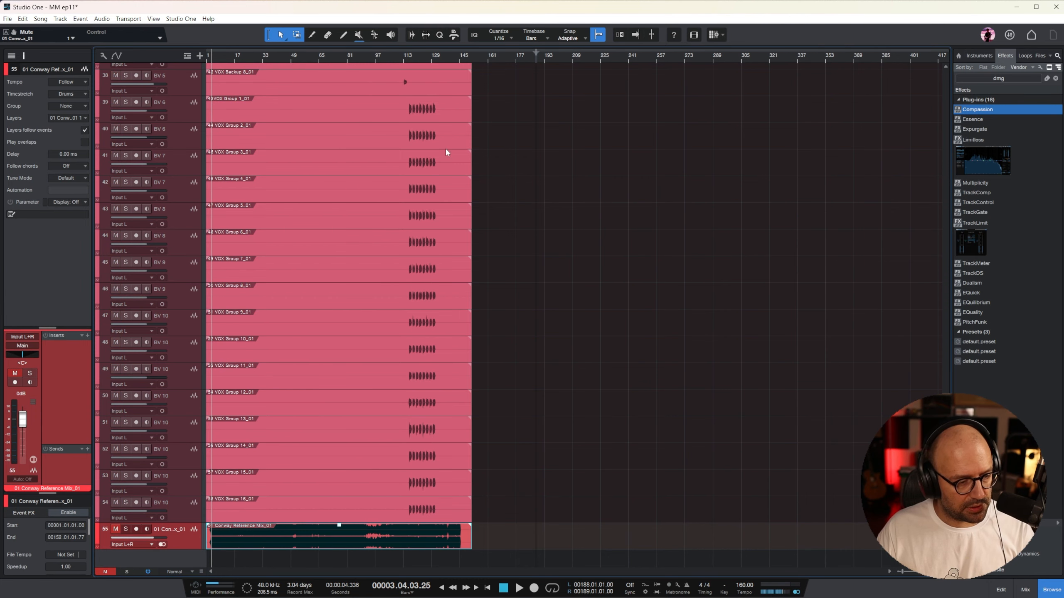
# Step: Play the mix from about bar 123 and compare that section with the reference mix waveform
pyautogui.scroll(17, 446, 153)
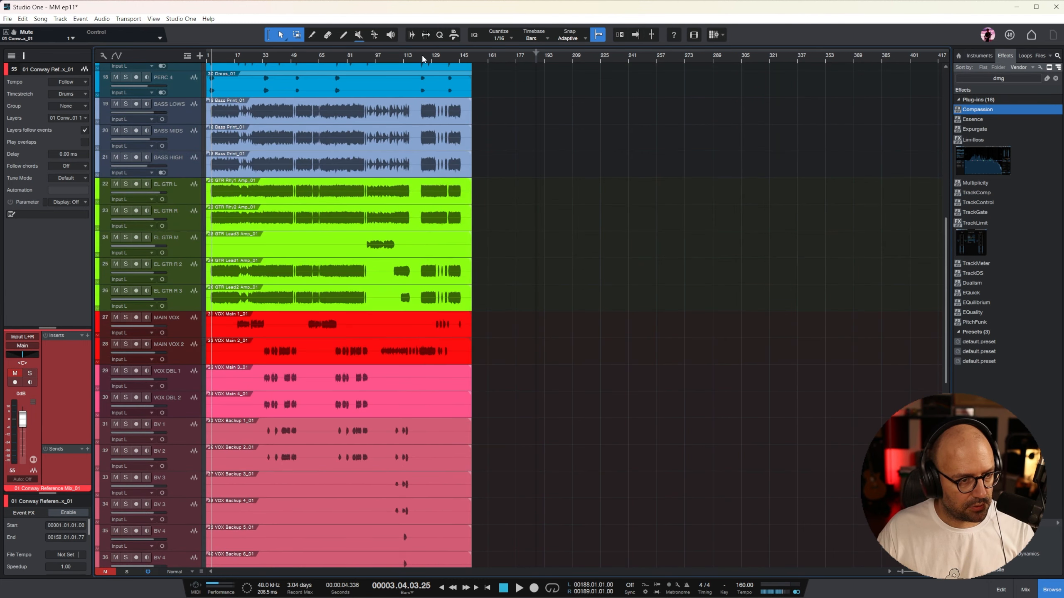
pyautogui.click(422, 54)
pyautogui.press('e')
pyautogui.press('e')
pyautogui.press('e')
pyautogui.press('e')
pyautogui.scroll(15, 587, 201)
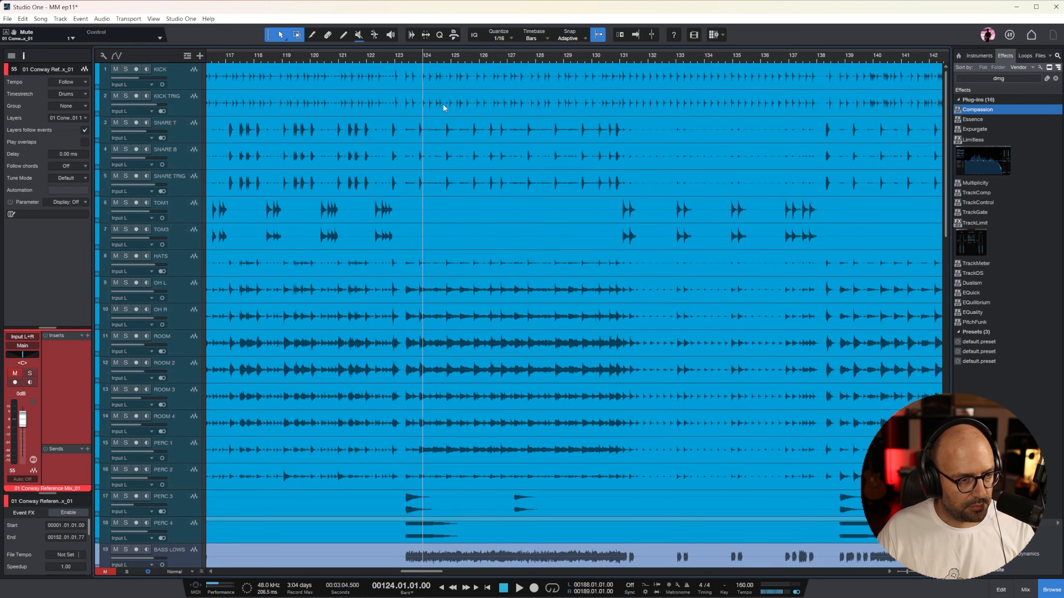
pyautogui.click(408, 57)
pyautogui.press('space')
pyautogui.press('w')
pyautogui.press('w')
pyautogui.scroll(-20, 495, 247)
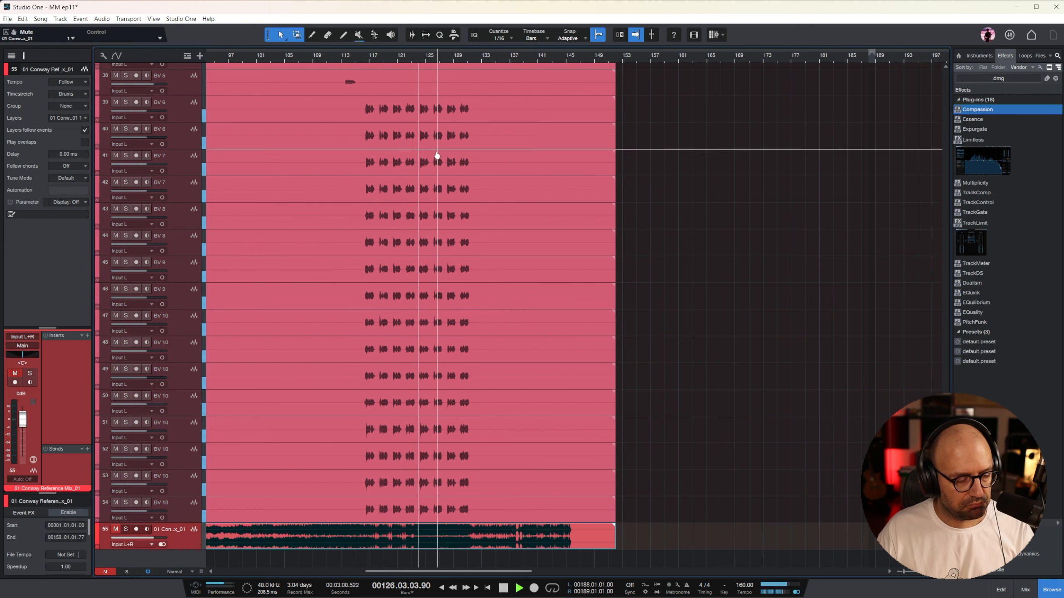
pyautogui.press('space')
# Step: Set up a playback loop from bar 73 to bar 93 and solo the Conway Reference Mix track
pyautogui.press('e')
pyautogui.press('e')
pyautogui.press('w')
pyautogui.press('w')
pyautogui.press('w')
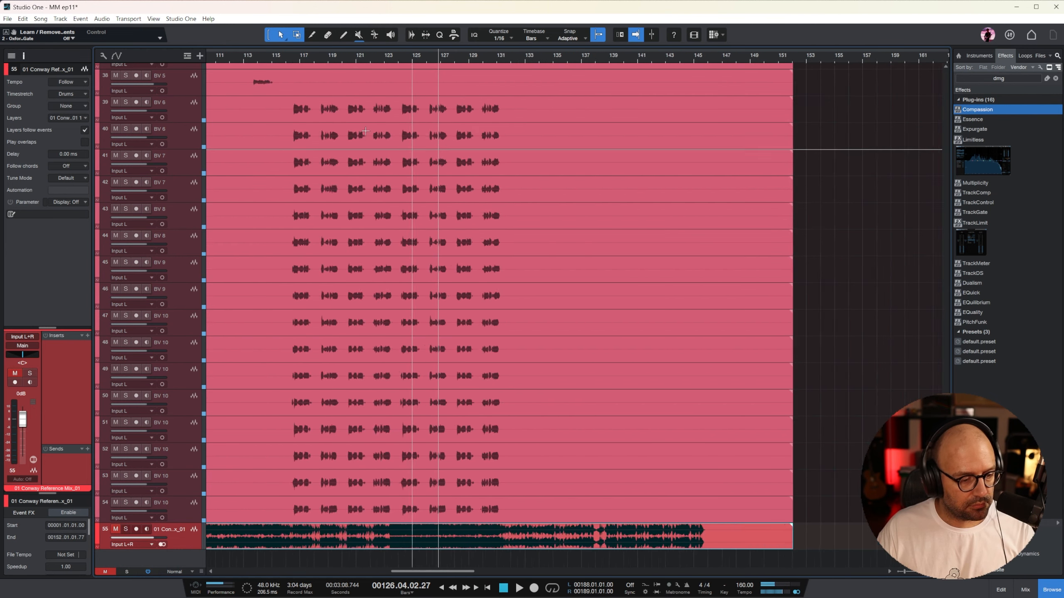
pyautogui.click(242, 58)
pyautogui.press('e')
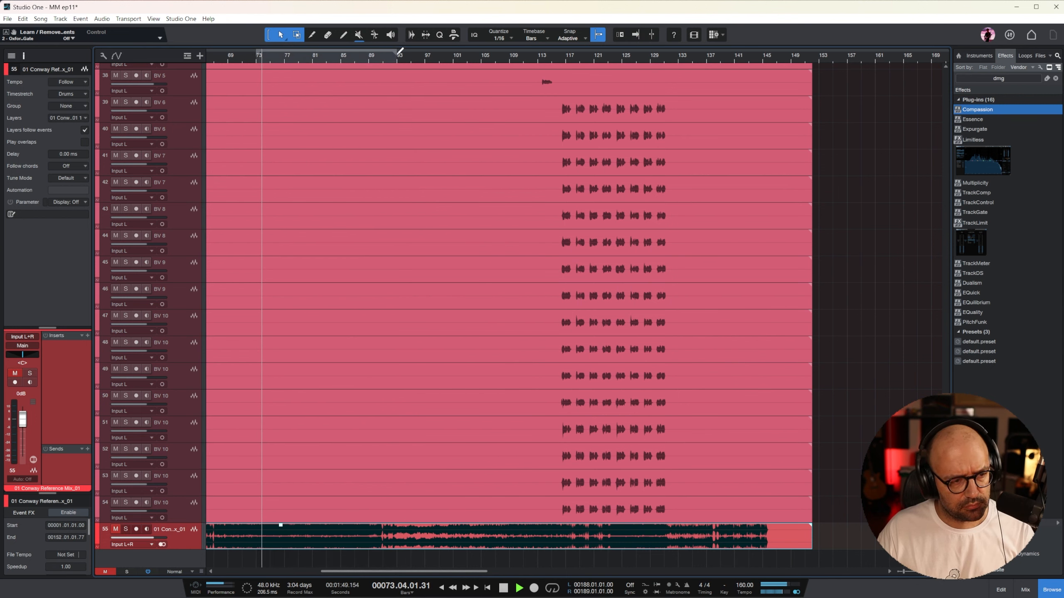
pyautogui.click(551, 589)
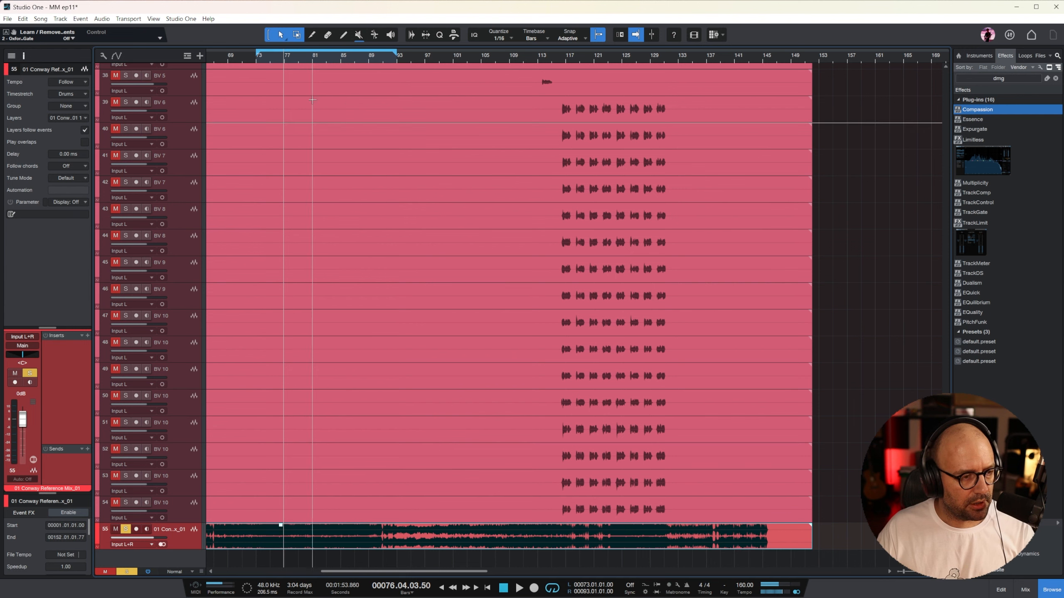
# Step: Play the soloed reference mix and measure its loudness with MasterCheck on the Main output
pyautogui.press('space')
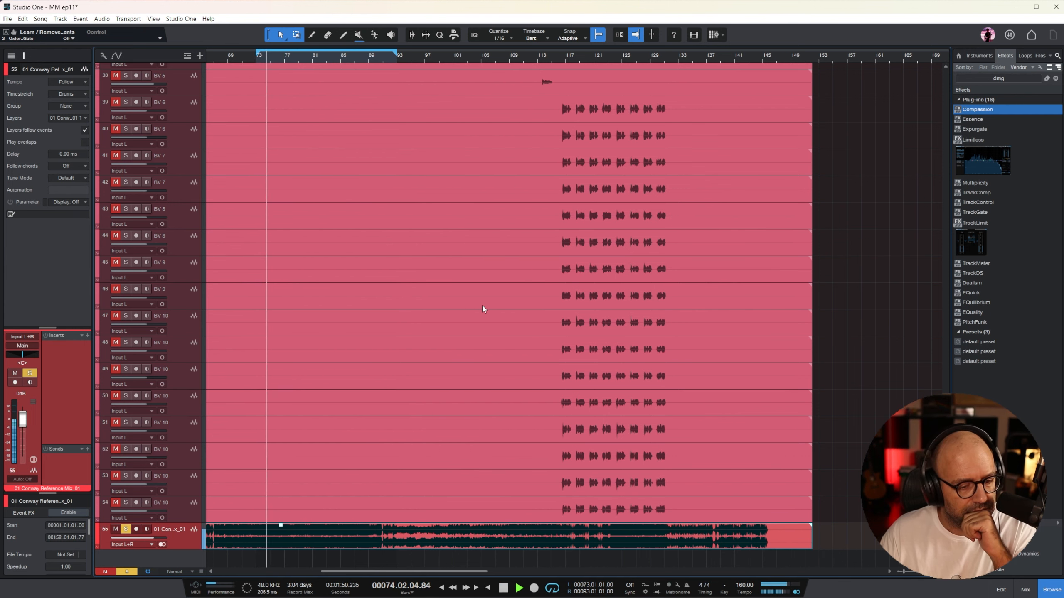
pyautogui.click(1025, 589)
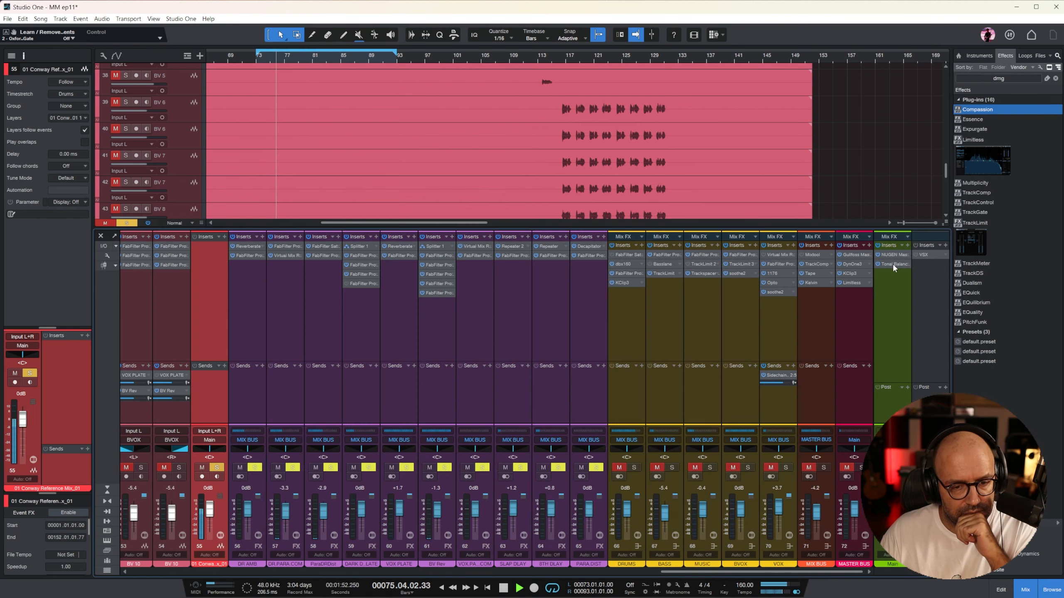
pyautogui.click(891, 254)
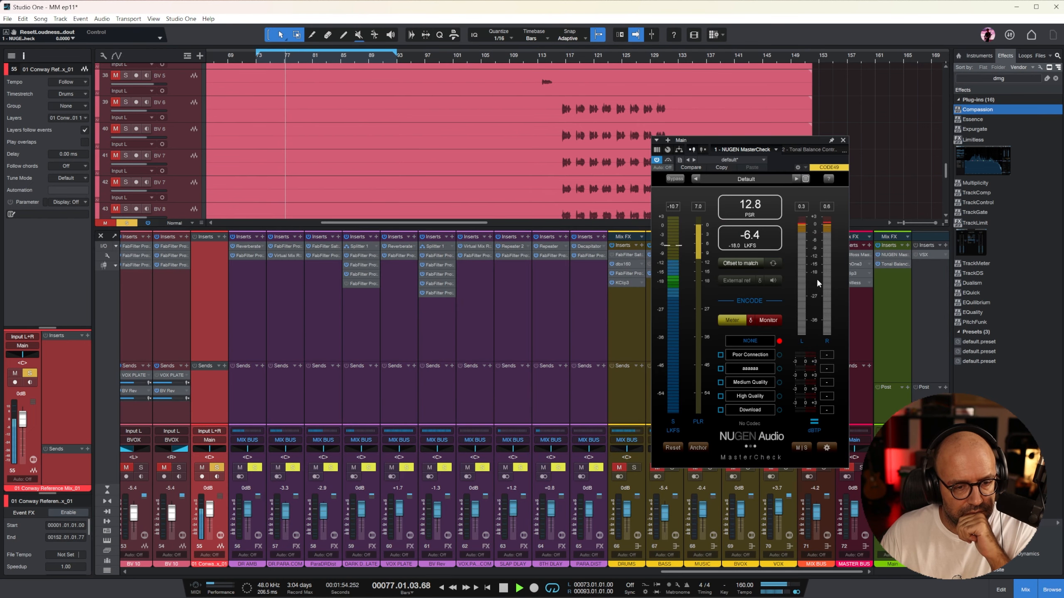
pyautogui.click(843, 141)
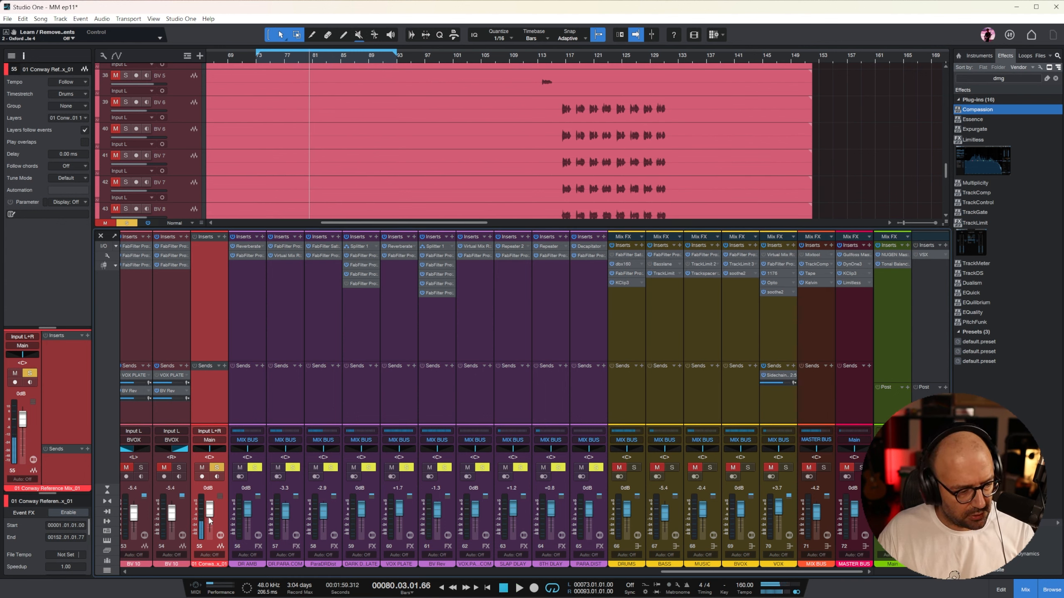
# Step: Unsolo and mute the reference mix, play the song, and raise the MASTER BUS KClip3 input gain to 3.0 dB
pyautogui.scroll(-5, 449, 165)
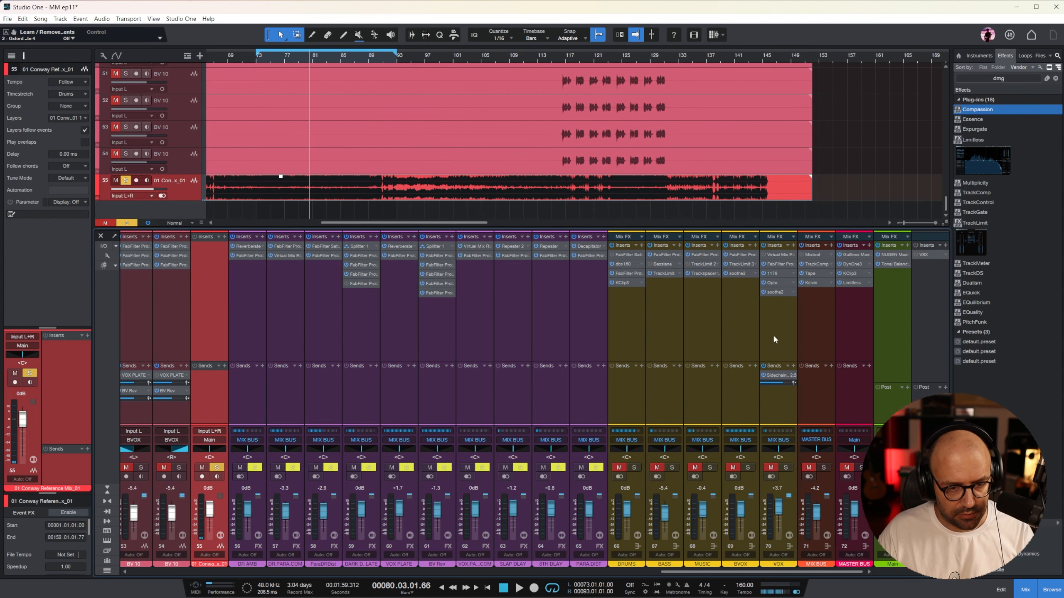
pyautogui.click(850, 273)
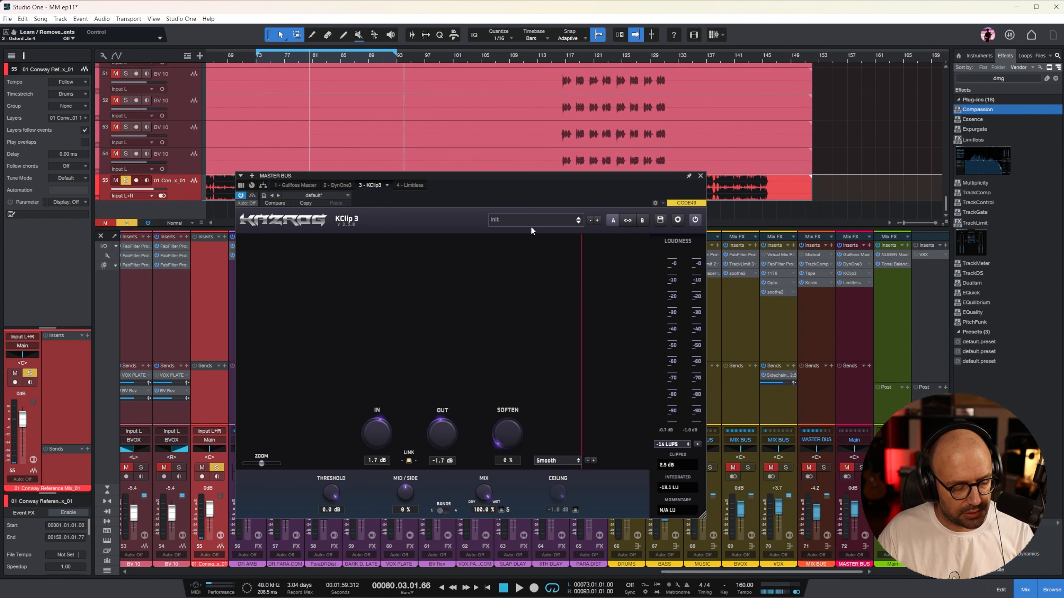
pyautogui.click(217, 467)
pyautogui.click(202, 468)
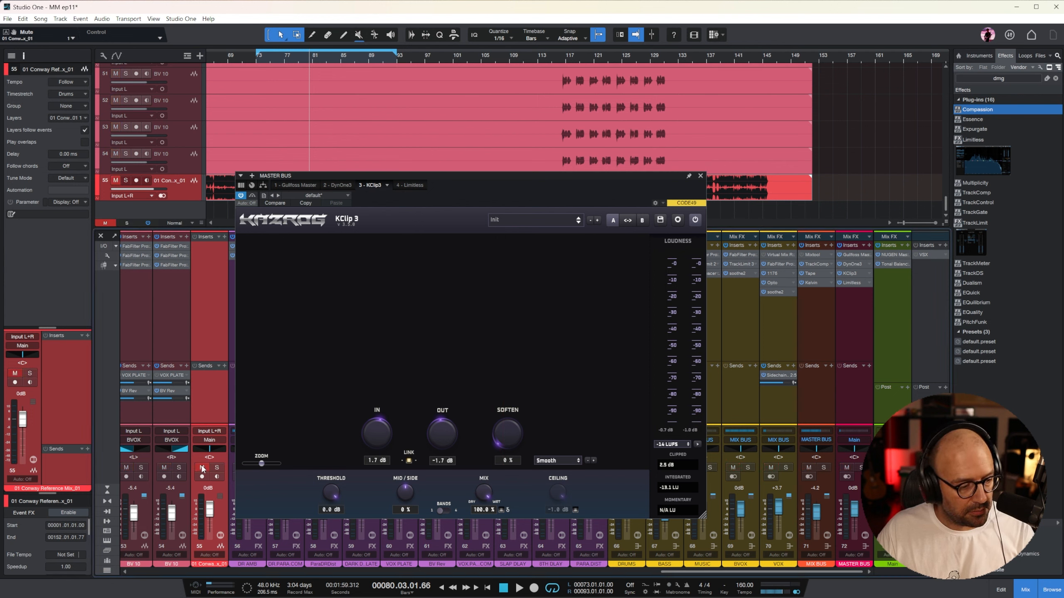
pyautogui.press('space')
pyautogui.moveTo(379, 438); pyautogui.dragTo(381, 433)
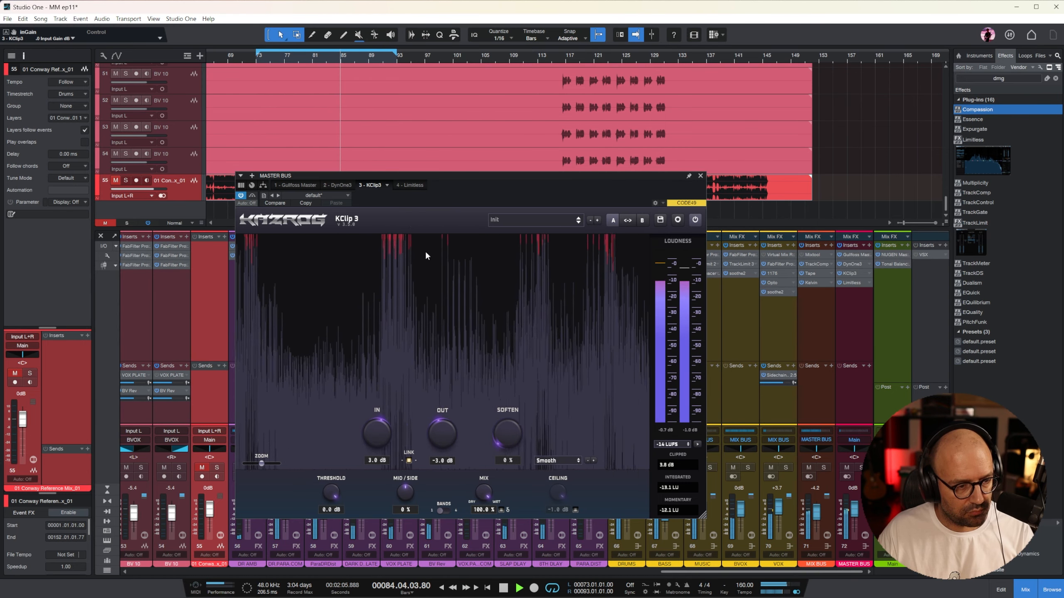
# Step: Check the limiting in Limitless, then replay the loop and measure the mix's loudness and true peak in MasterCheck
pyautogui.click(409, 185)
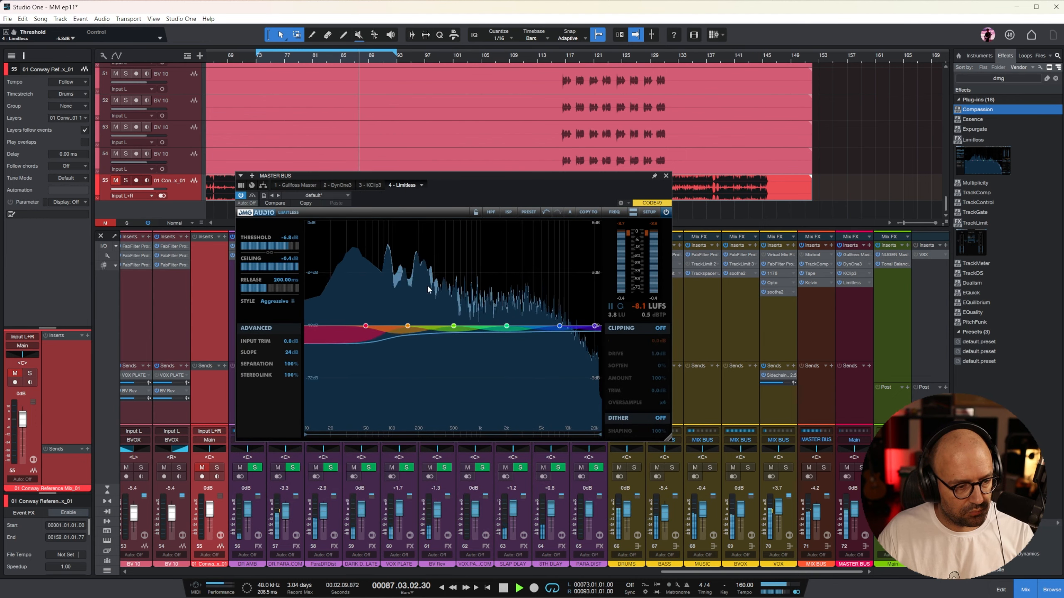
pyautogui.doubleClick(892, 254)
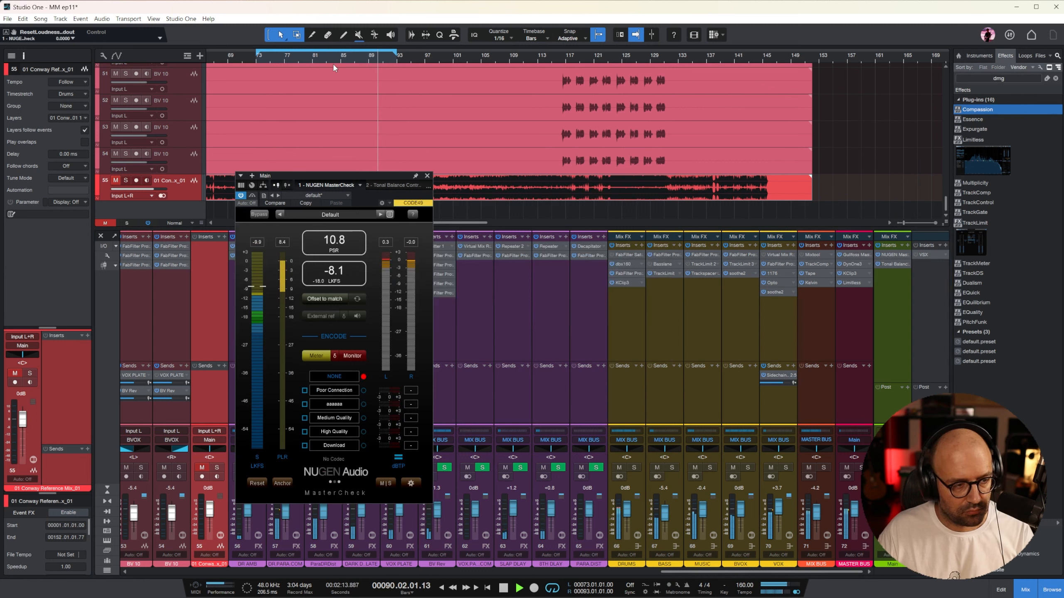
pyautogui.click(315, 59)
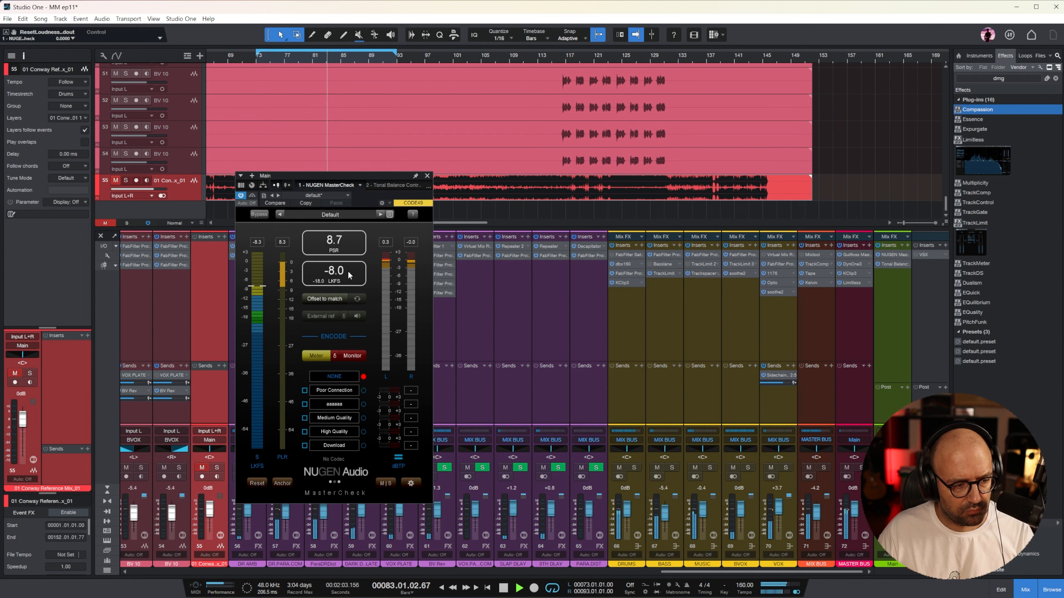
pyautogui.click(387, 243)
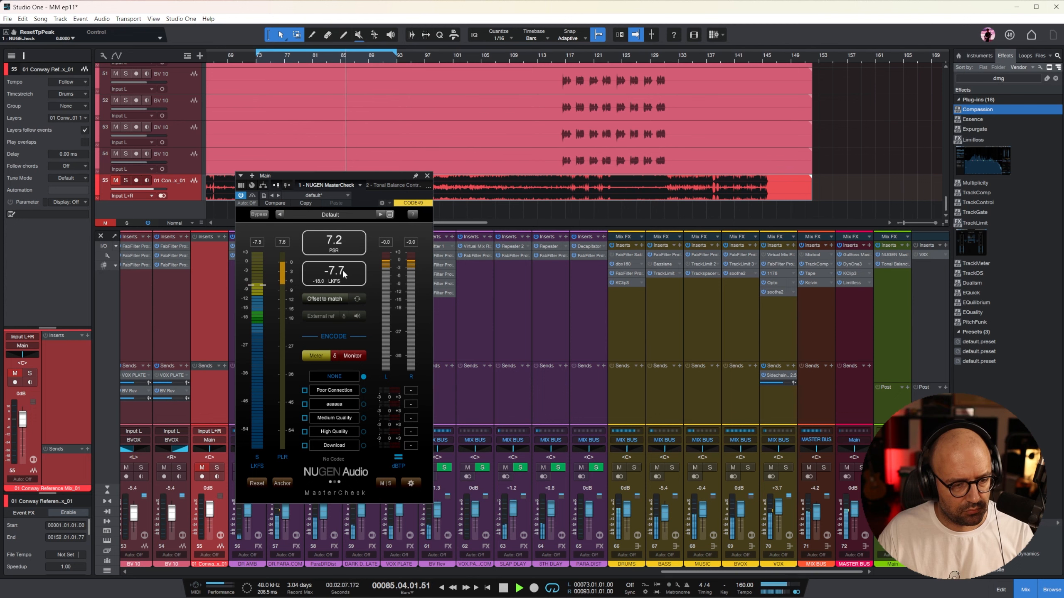
pyautogui.click(427, 176)
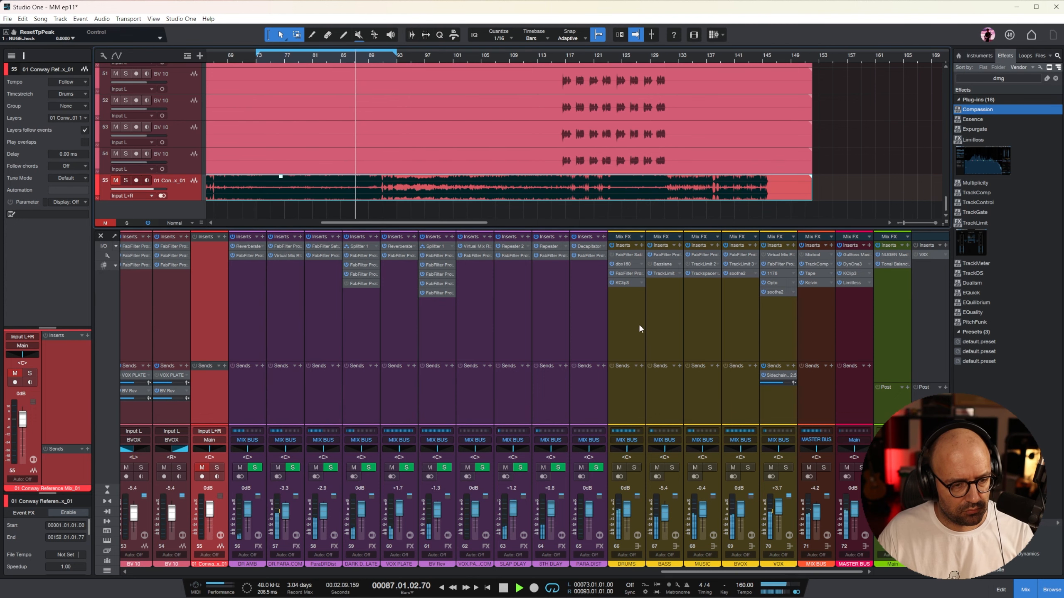
# Step: Reduce the two low-frequency boosts together in the DRUMS bus FabFilter Pro-Q 3 and close the equalizer
pyautogui.click(633, 300)
pyautogui.click(628, 273)
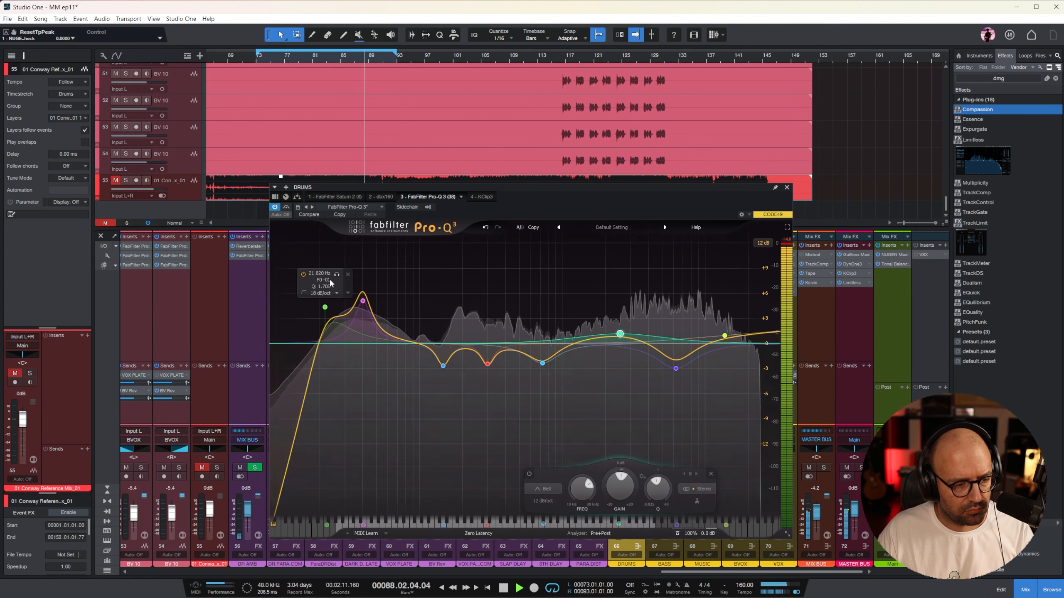
pyautogui.moveTo(363, 301); pyautogui.dragTo(361, 314)
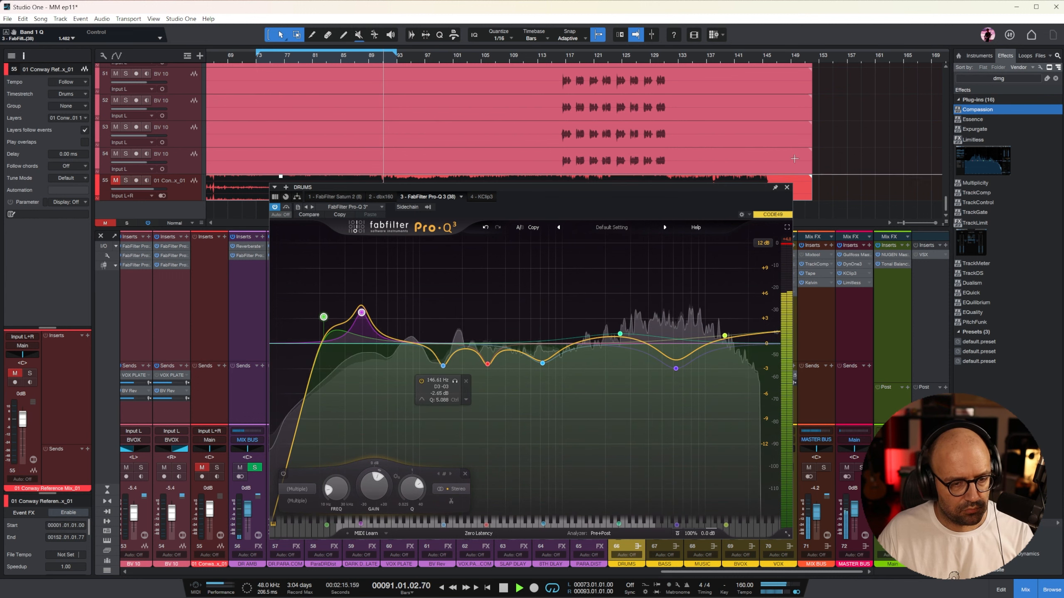
pyautogui.click(787, 188)
# Step: Check the mix in Tonal Balance Control on the Main output, then review the KICK channel's FabFilter Pro-Q 3 curve
pyautogui.click(859, 321)
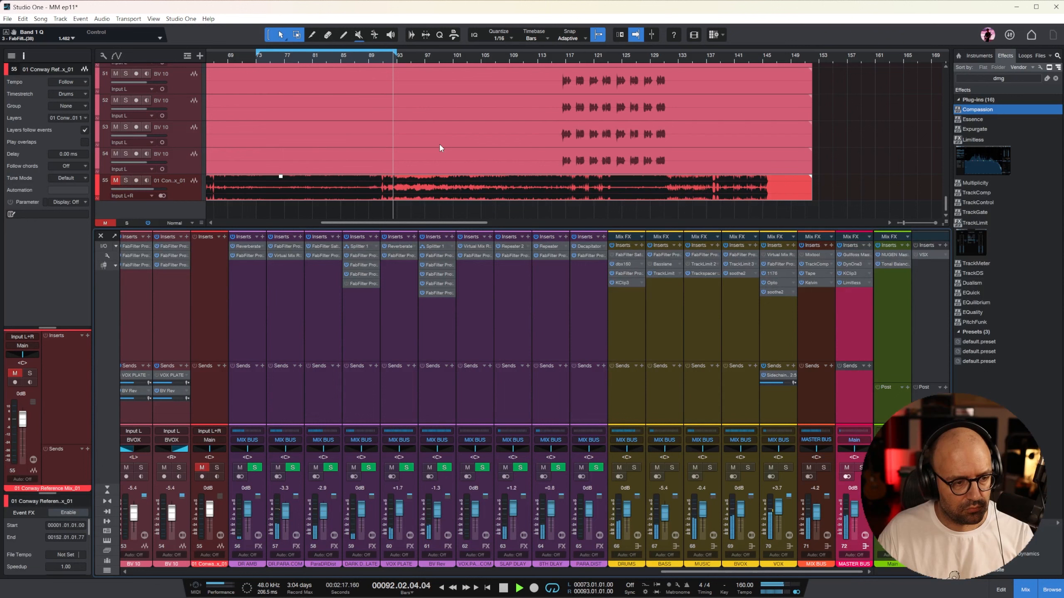
pyautogui.click(888, 264)
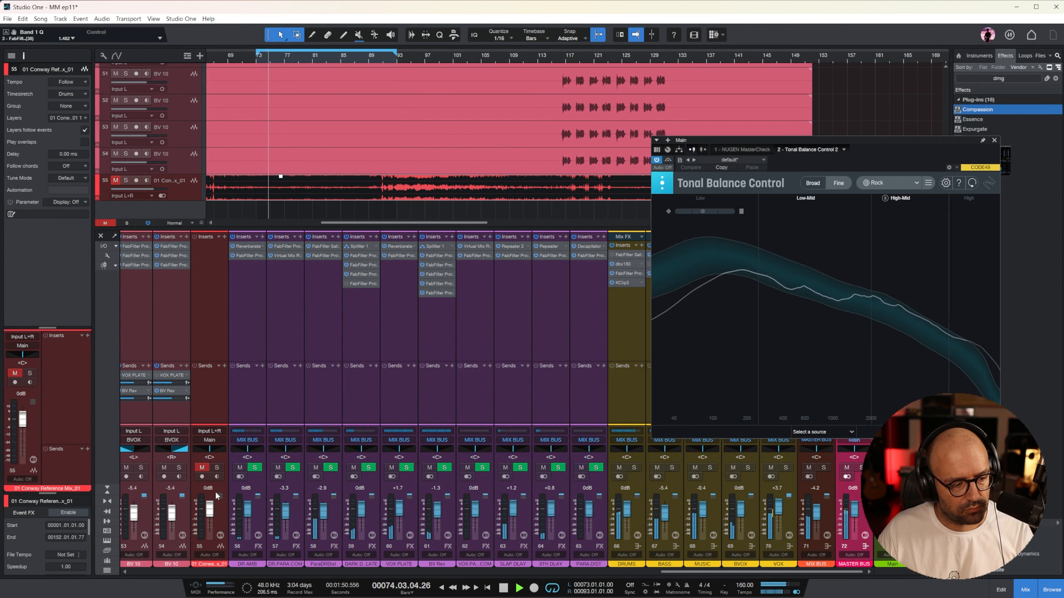
pyautogui.moveTo(671, 572); pyautogui.dragTo(143, 572)
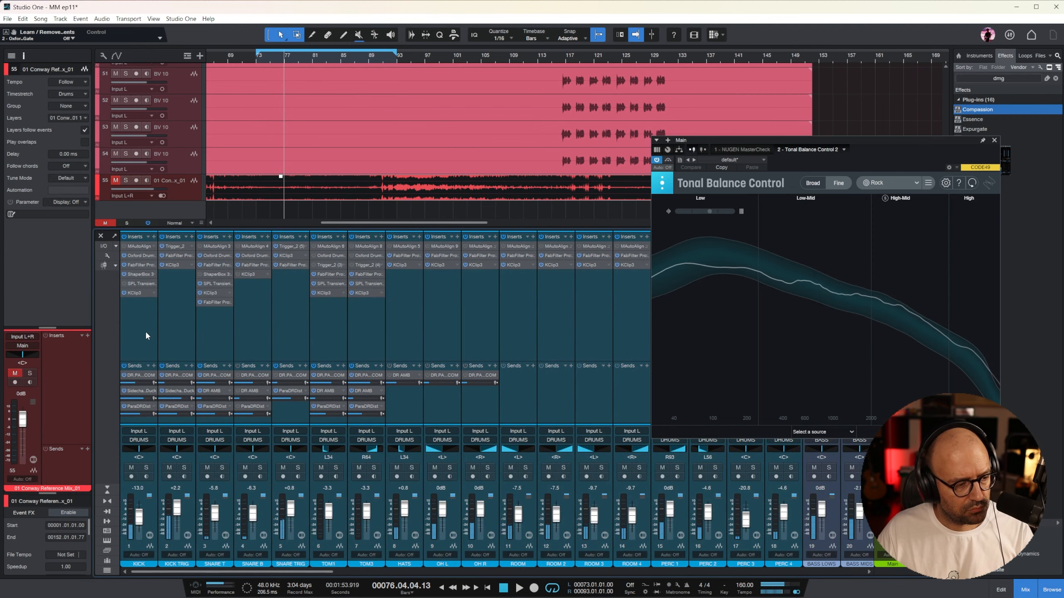
pyautogui.click(147, 335)
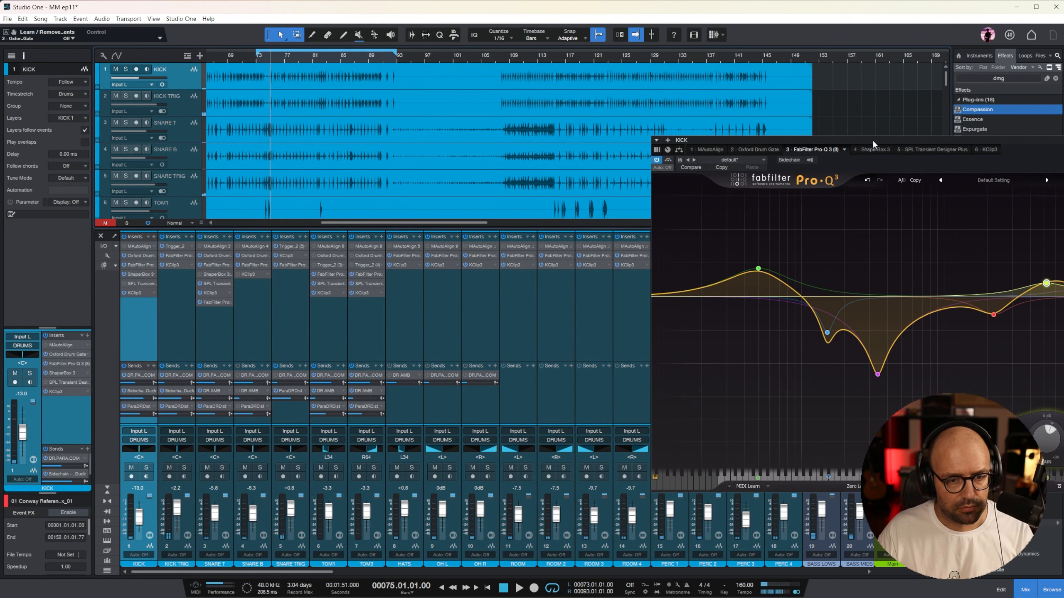
pyautogui.moveTo(873, 142); pyautogui.dragTo(440, 154)
pyautogui.press('space')
pyautogui.press('Escape')
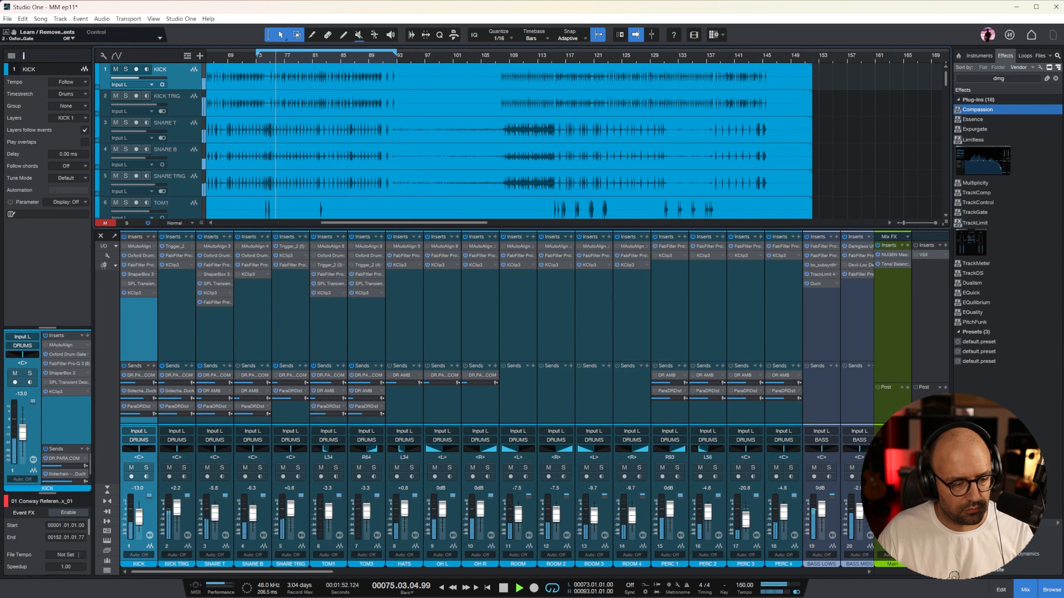
# Step: Recheck the mix's low-end balance in Tonal Balance Control on the Main output, then close it and stop playback
pyautogui.moveTo(144, 572); pyautogui.dragTo(676, 572)
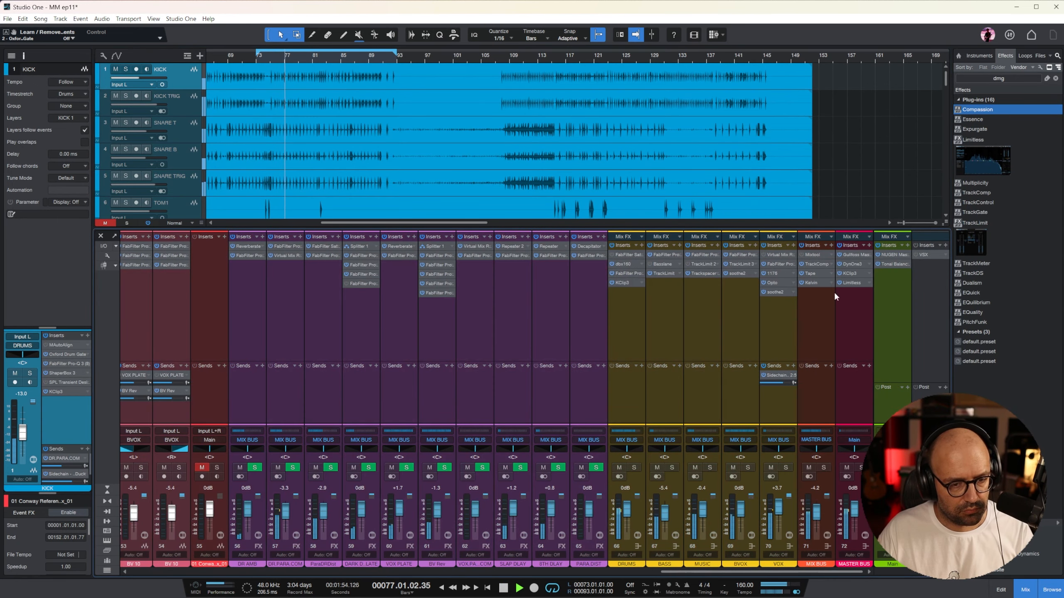
pyautogui.click(888, 263)
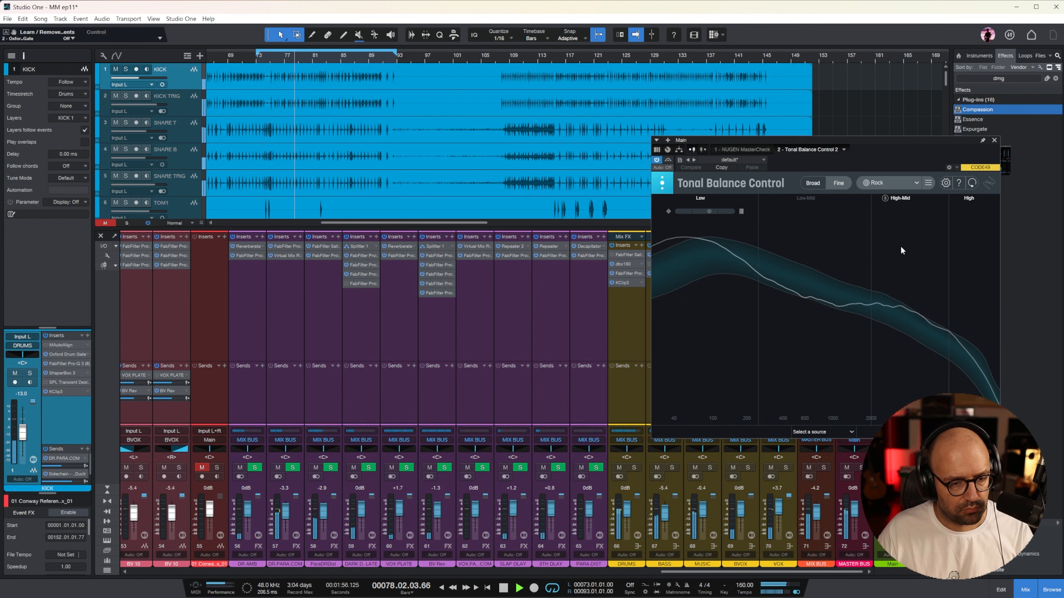
pyautogui.click(994, 140)
pyautogui.press('space')
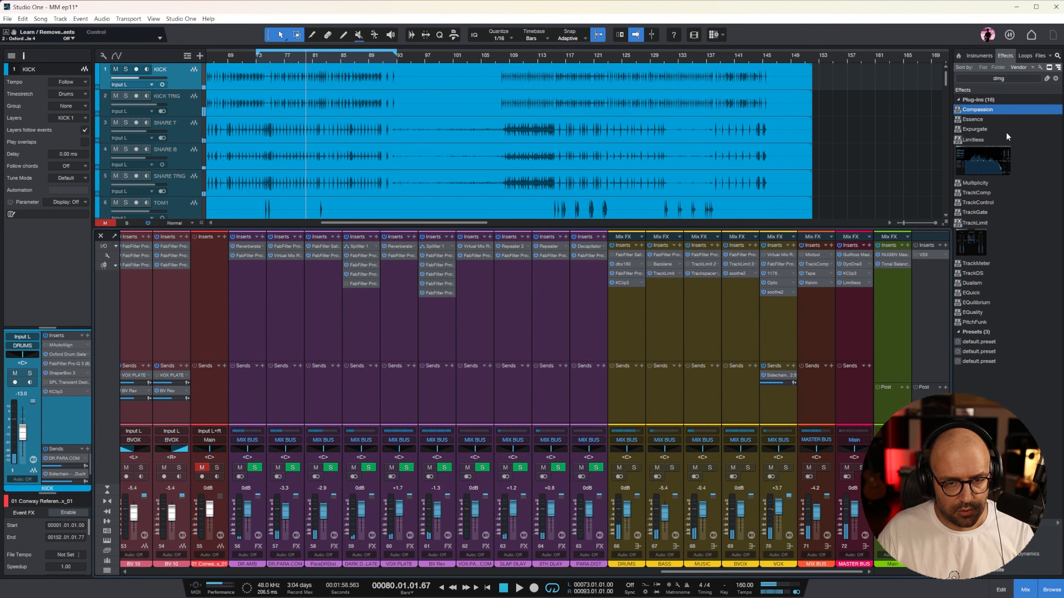
# Step: Add FabFilter Pro-Q 3 at the end of the MIX BUS inserts with a 12 dB/oct low cut near 28 Hz
pyautogui.click(1055, 78)
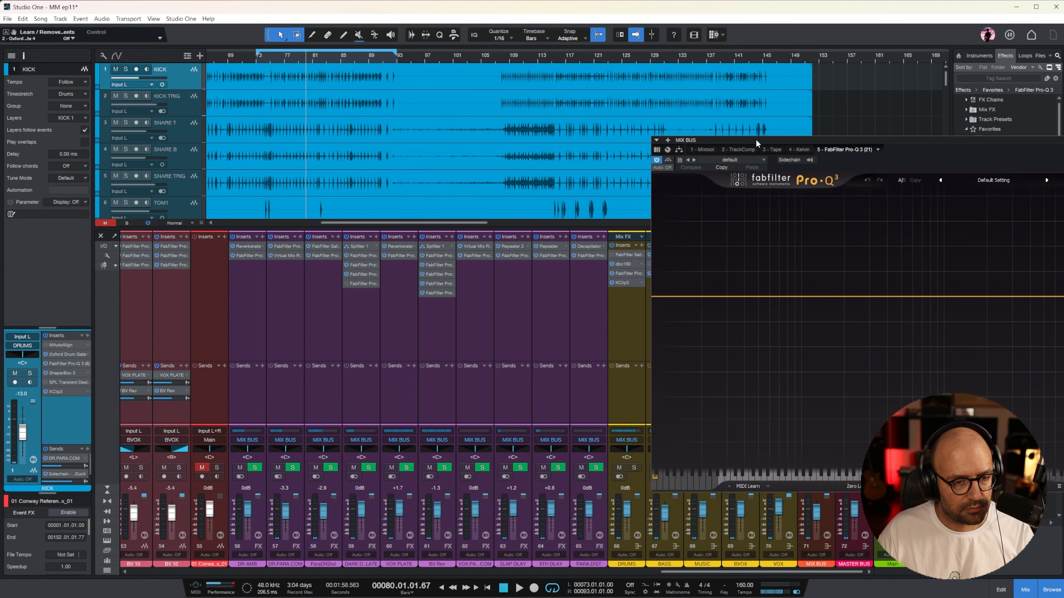
pyautogui.moveTo(364, 298); pyautogui.dragTo(427, 278)
pyautogui.press('space')
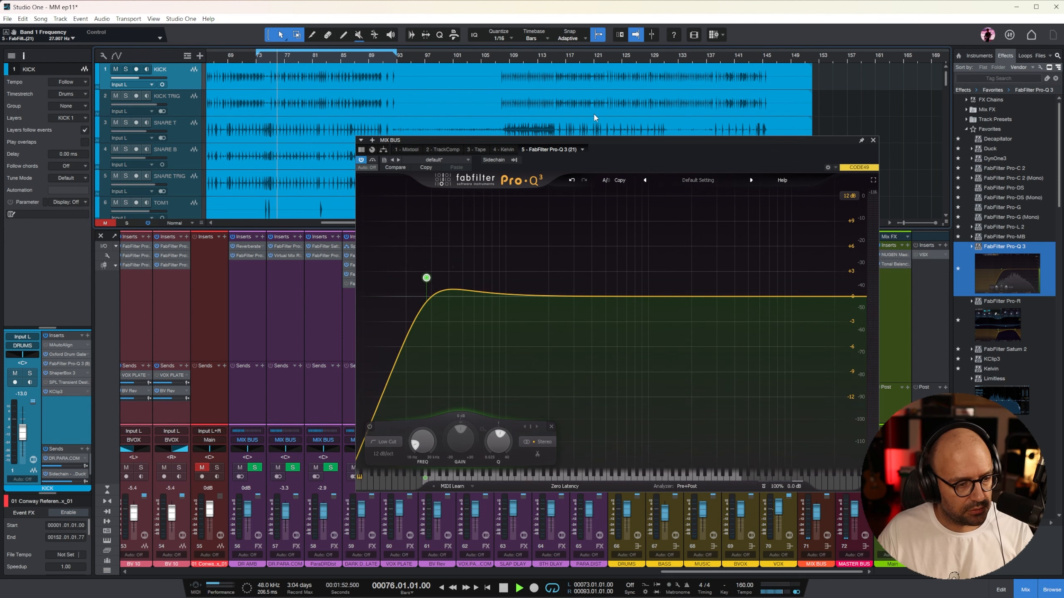
pyautogui.moveTo(427, 278); pyautogui.dragTo(423, 276)
# Step: Add a bell cut of about 1.9 dB near 75 Hz with a Q of about 1.38 in the MIX BUS equalizer and close it
pyautogui.click(488, 312)
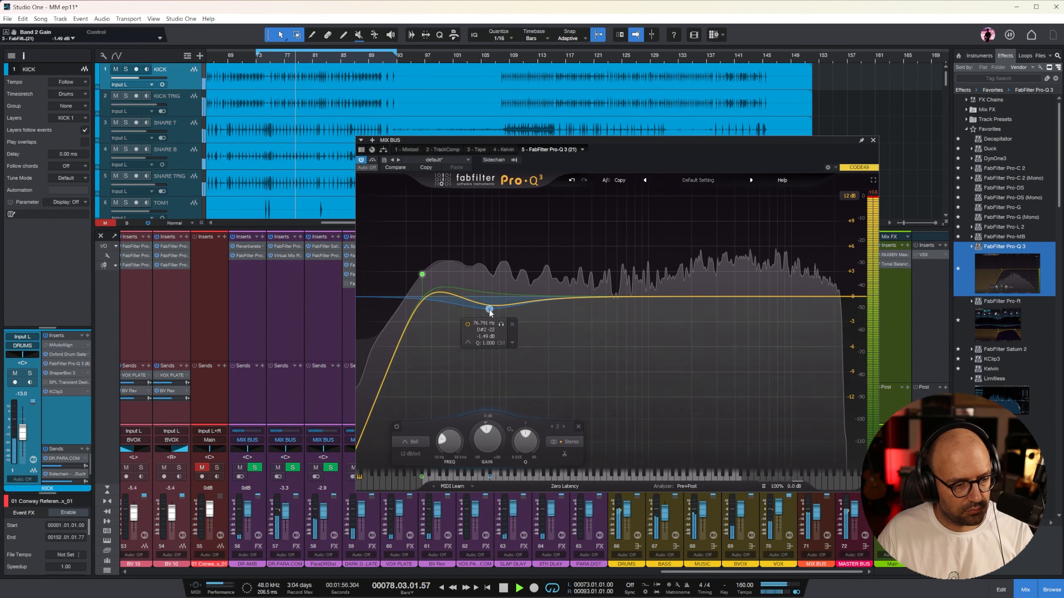
pyautogui.scroll(3, 488, 313)
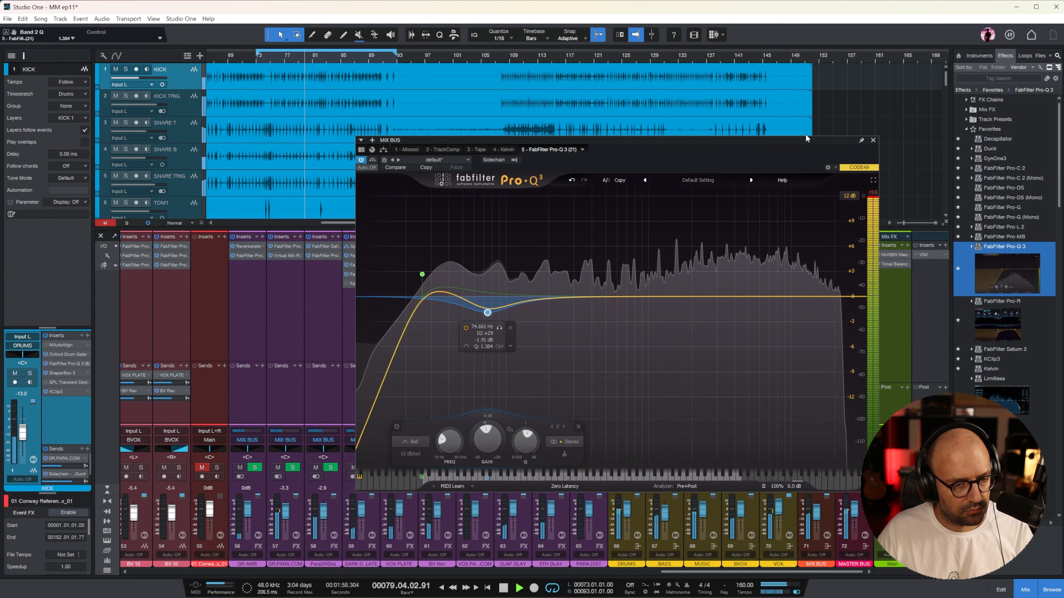
pyautogui.click(873, 140)
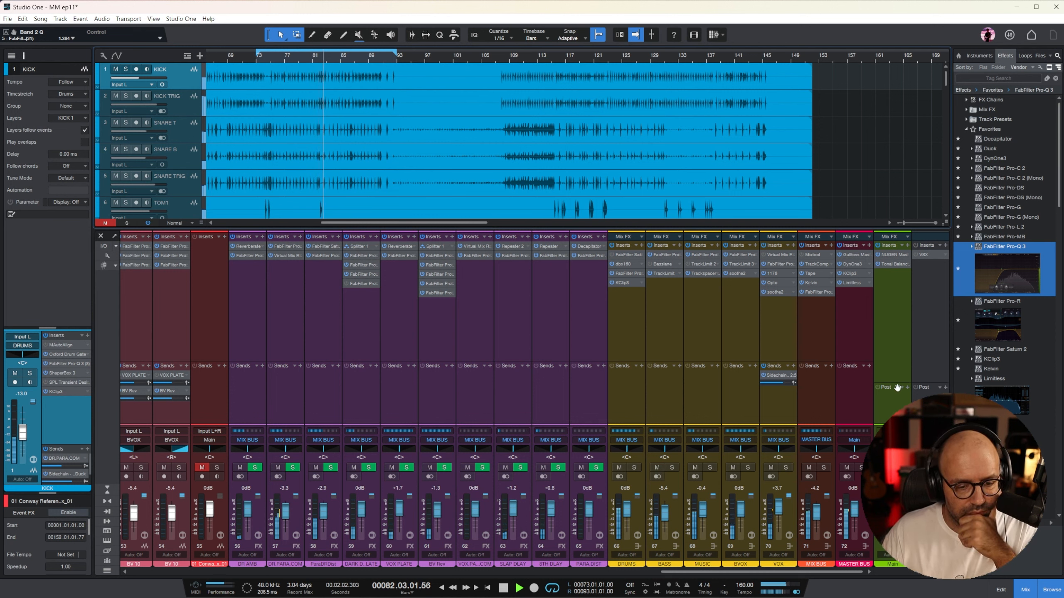
# Step: Reset the loudness reading in MasterCheck on the Main output, measure the playing mix, and close the meter
pyautogui.click(894, 254)
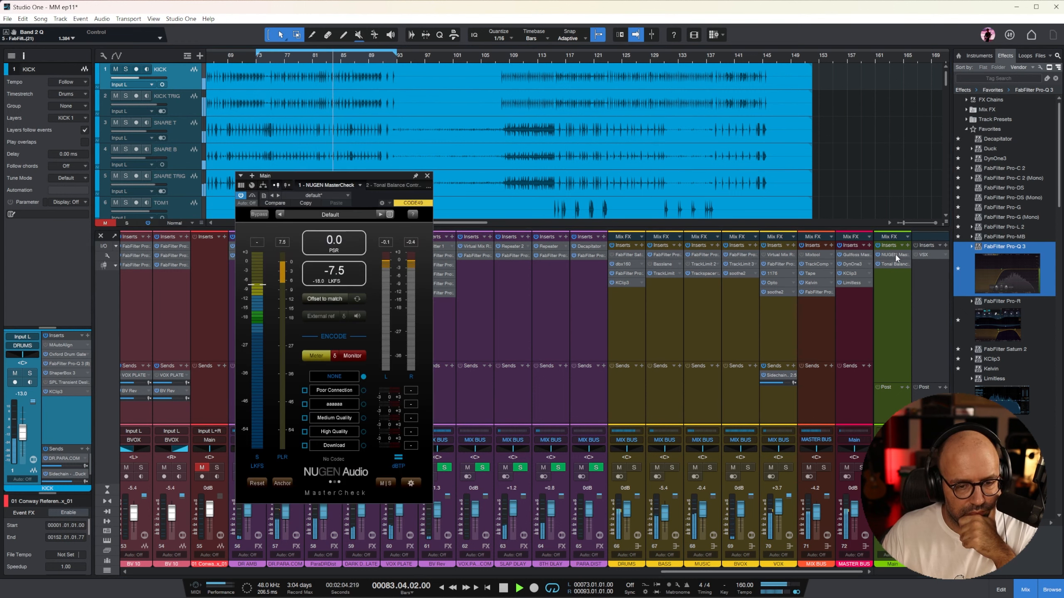
pyautogui.click(321, 274)
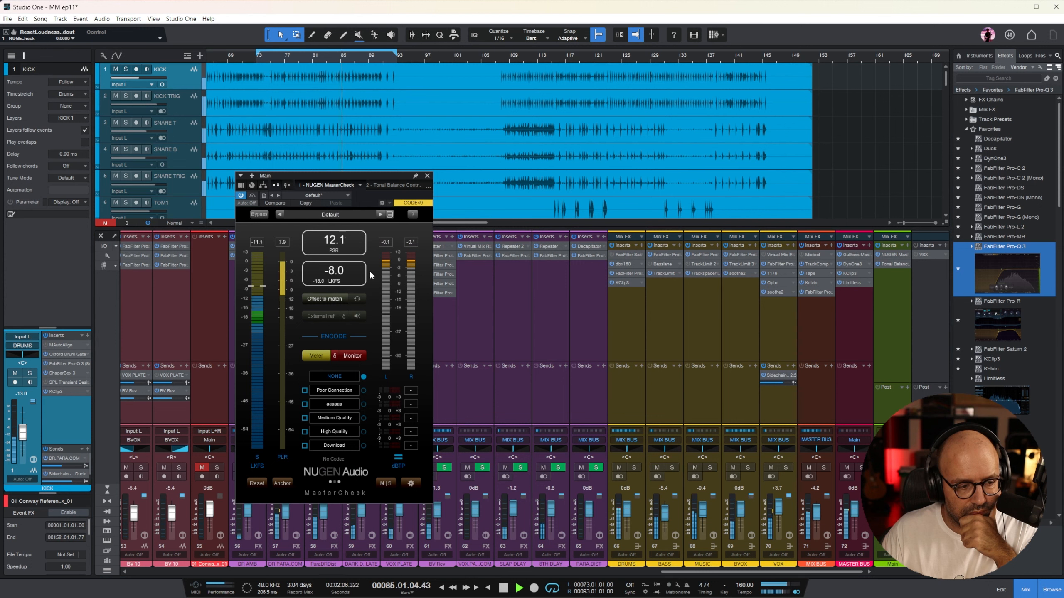
pyautogui.click(427, 176)
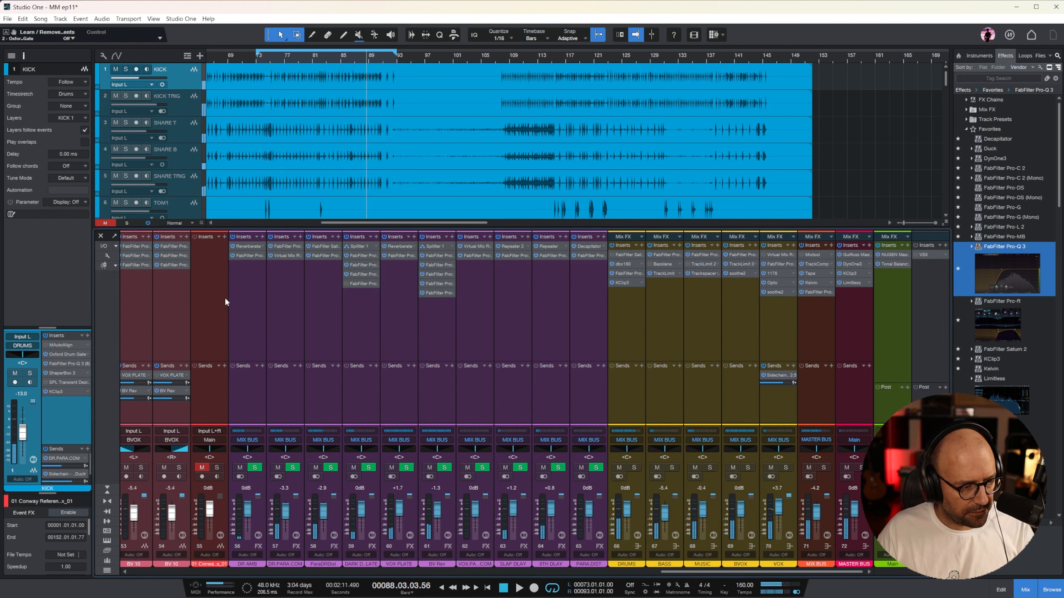
# Step: Solo the reference mix, lower its fader to -1.2 dB, and play it from bar 76
pyautogui.click(225, 301)
pyautogui.click(217, 468)
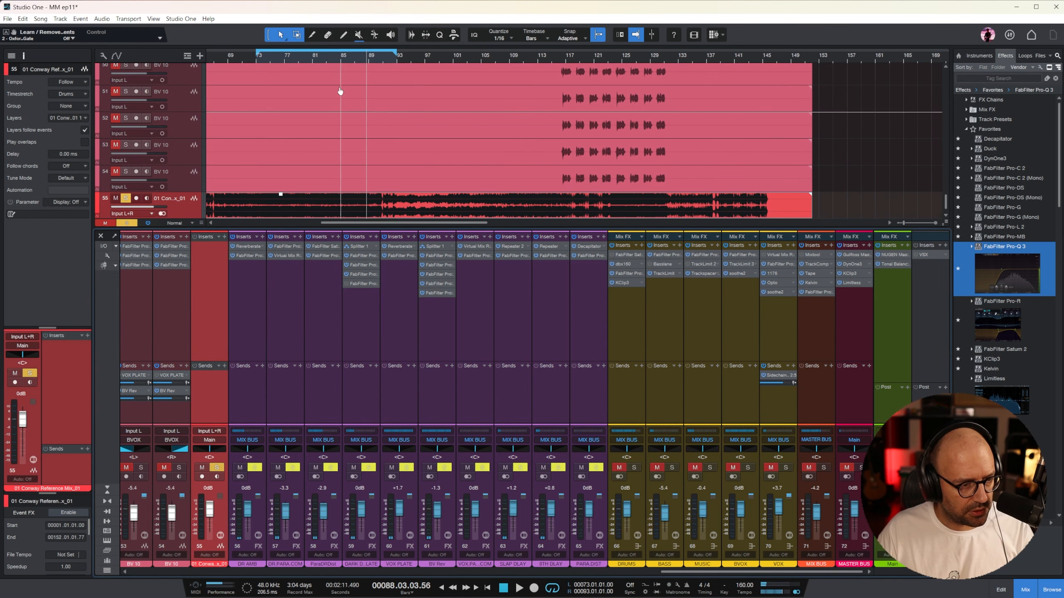
pyautogui.click(278, 61)
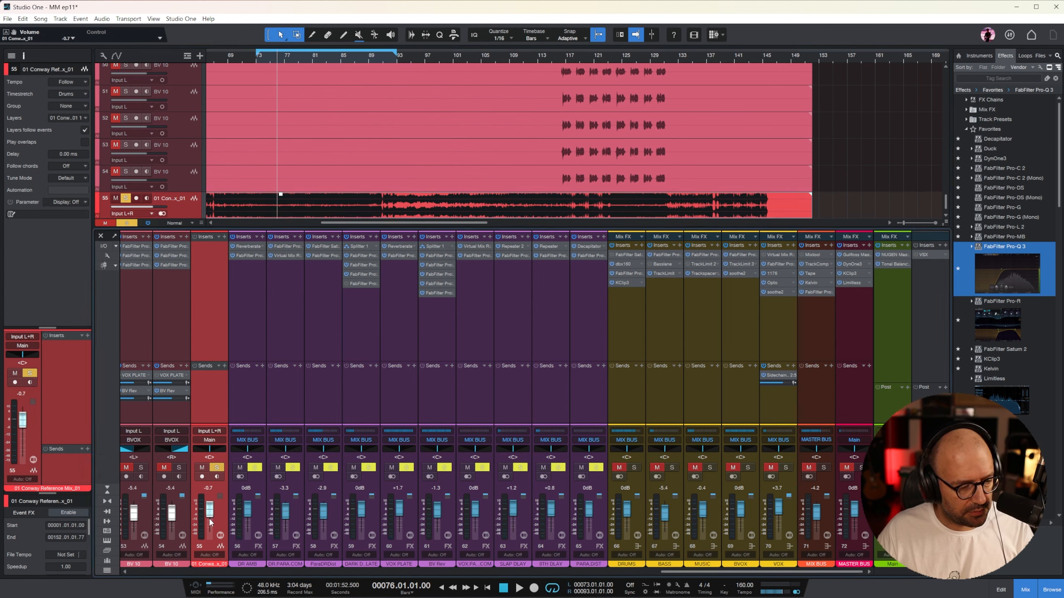
pyautogui.press('space')
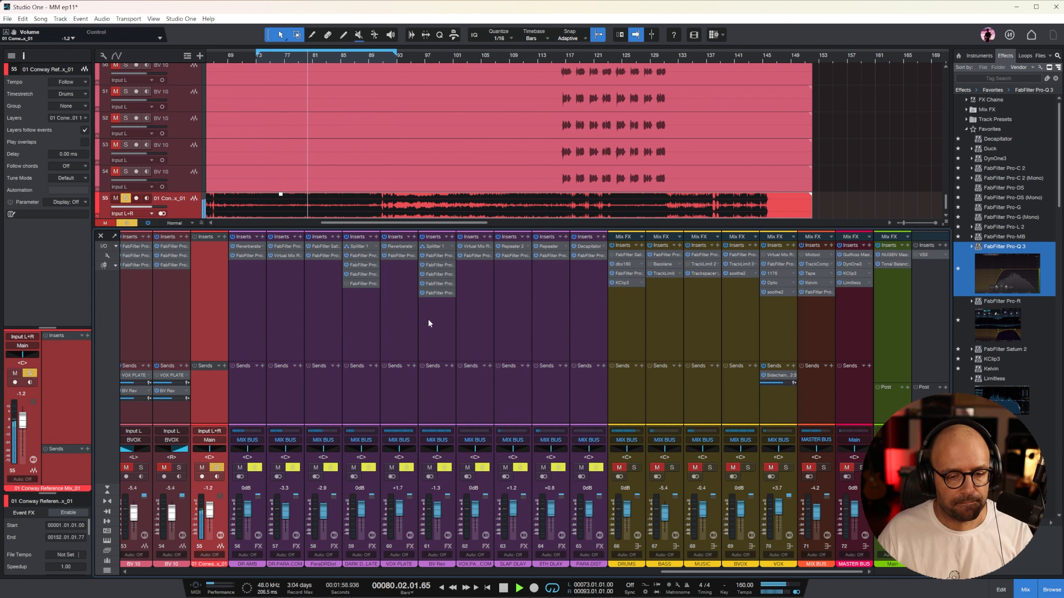
# Step: View the reference mix's curve in Tonal Balance Control, then unsolo and mute the reference to compare the song's curve
pyautogui.click(891, 265)
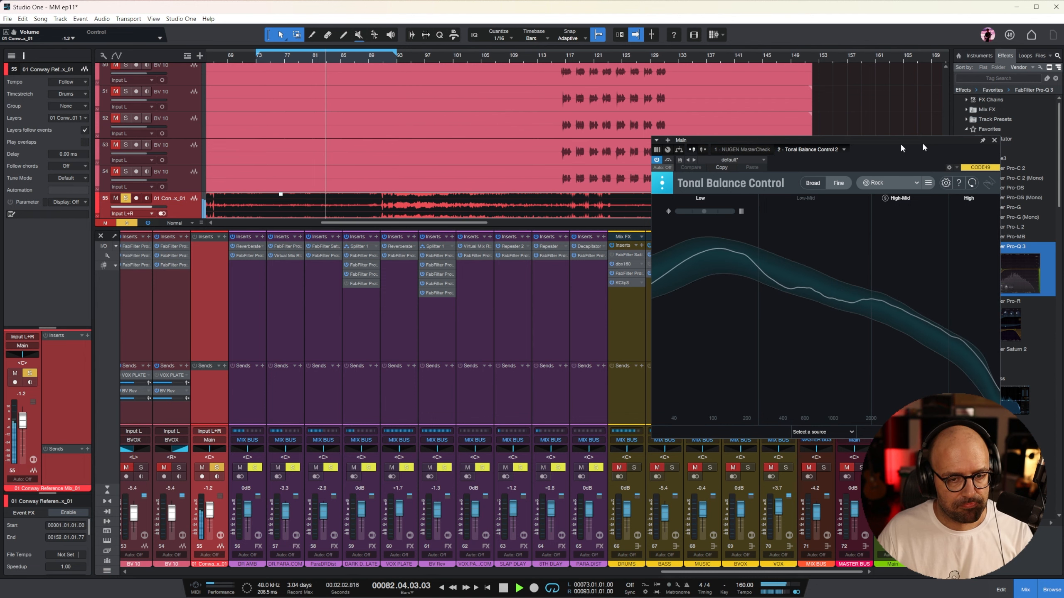
pyautogui.moveTo(932, 144); pyautogui.dragTo(611, 158)
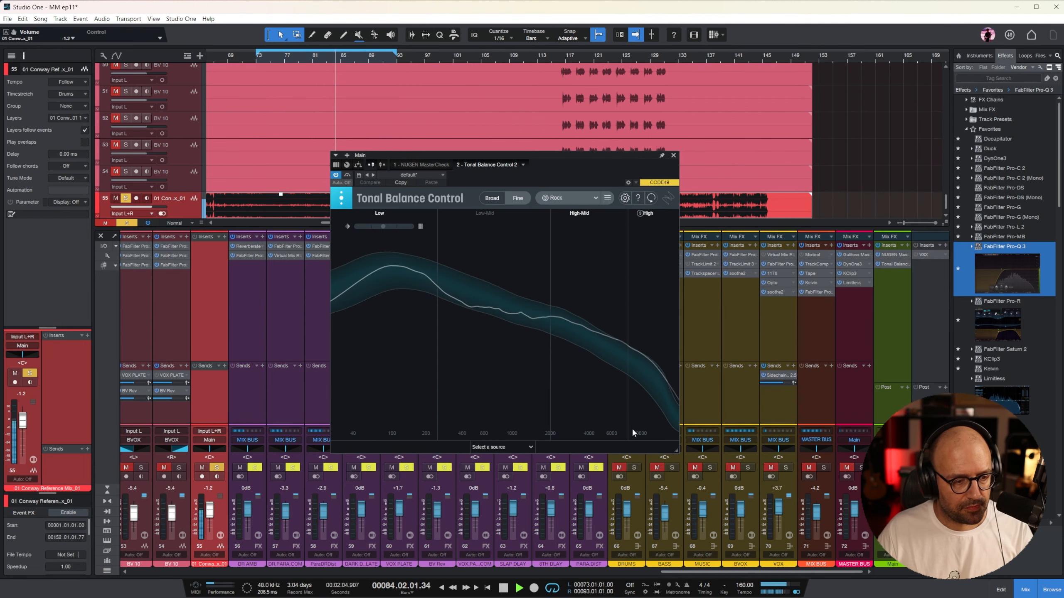
pyautogui.click(216, 467)
pyautogui.click(201, 467)
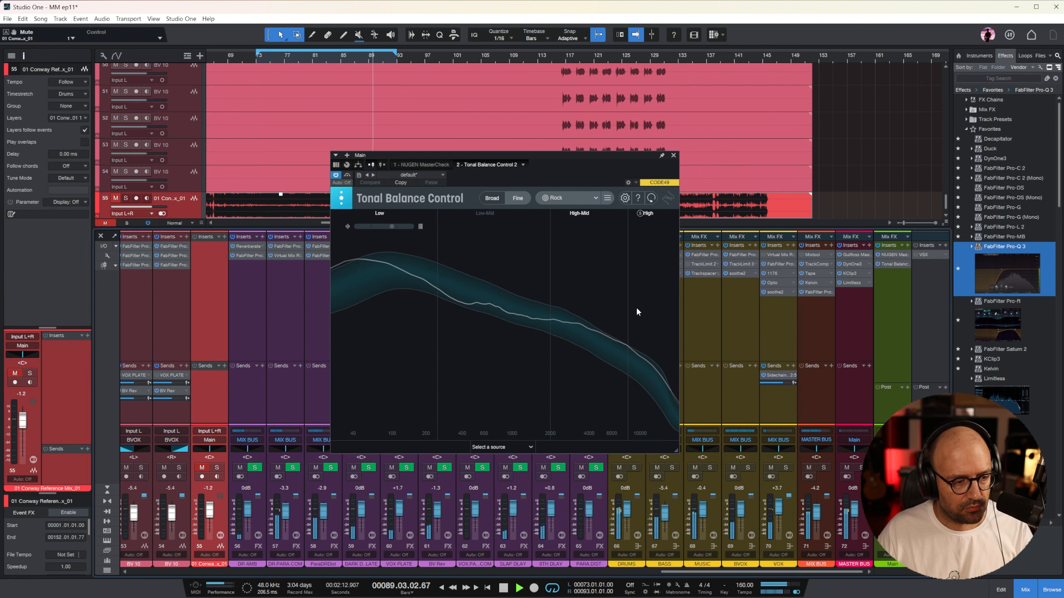
# Step: Shift the low cut and bell cut of the MIX BUS Pro-Q 3 upward together, bringing the low cut to about 37 Hz
pyautogui.click(813, 292)
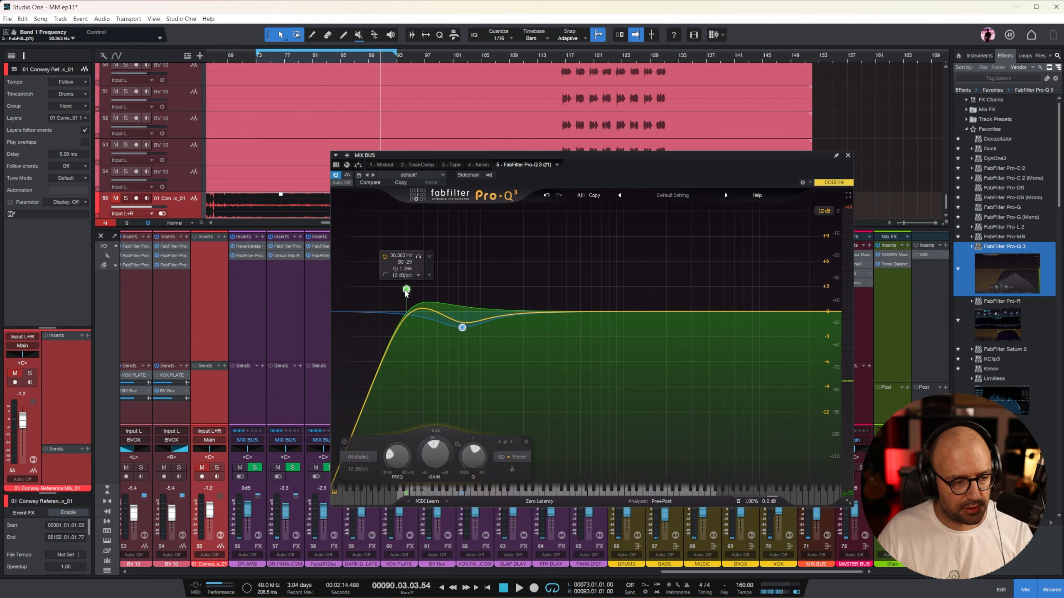
pyautogui.moveTo(396, 289); pyautogui.dragTo(418, 290)
# Step: Reduce the low-frequency boost in the KICK channel's Pro-Q 3 to about +4.67 dB at 51 Hz
pyautogui.hscroll(-10, 157, 308)
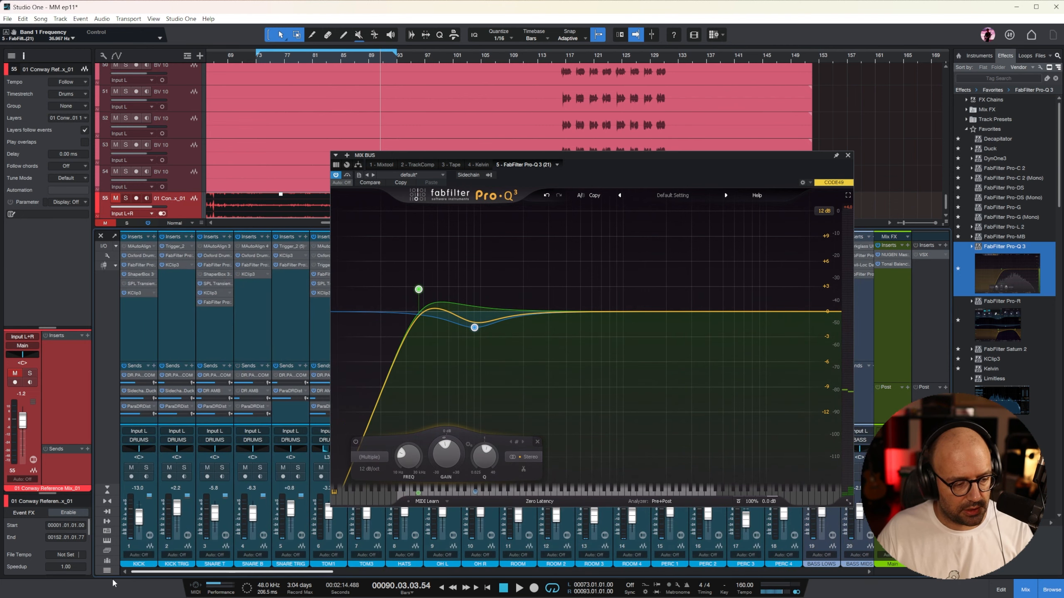
pyautogui.click(139, 265)
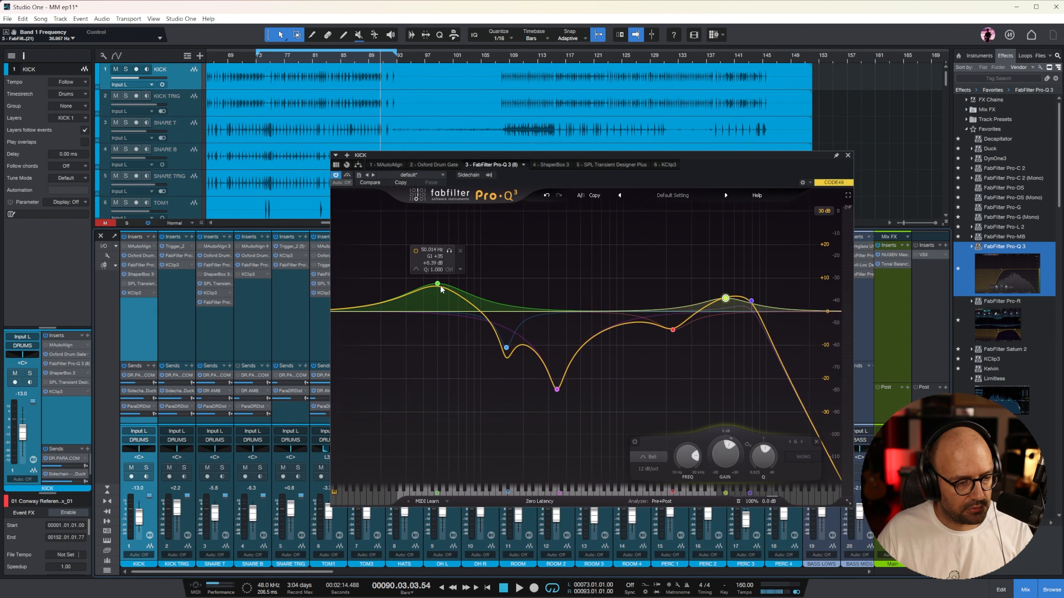
pyautogui.moveTo(436, 296); pyautogui.dragTo(438, 299)
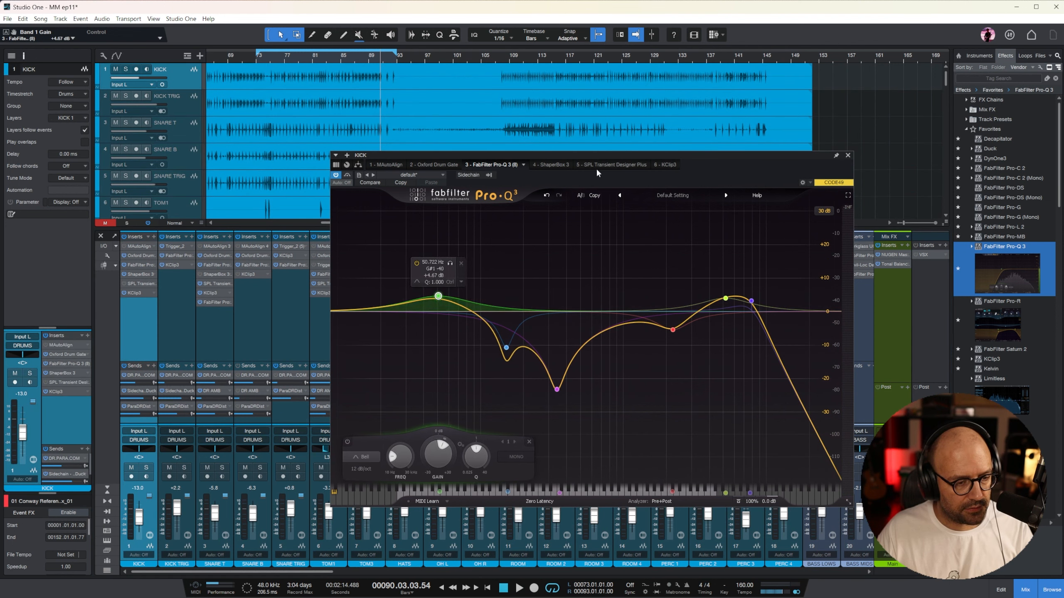
# Step: Pull the lowest band of the KICK TRIG channel's Pro-Q 3 down into a slight cut and close the equalizer
pyautogui.click(168, 304)
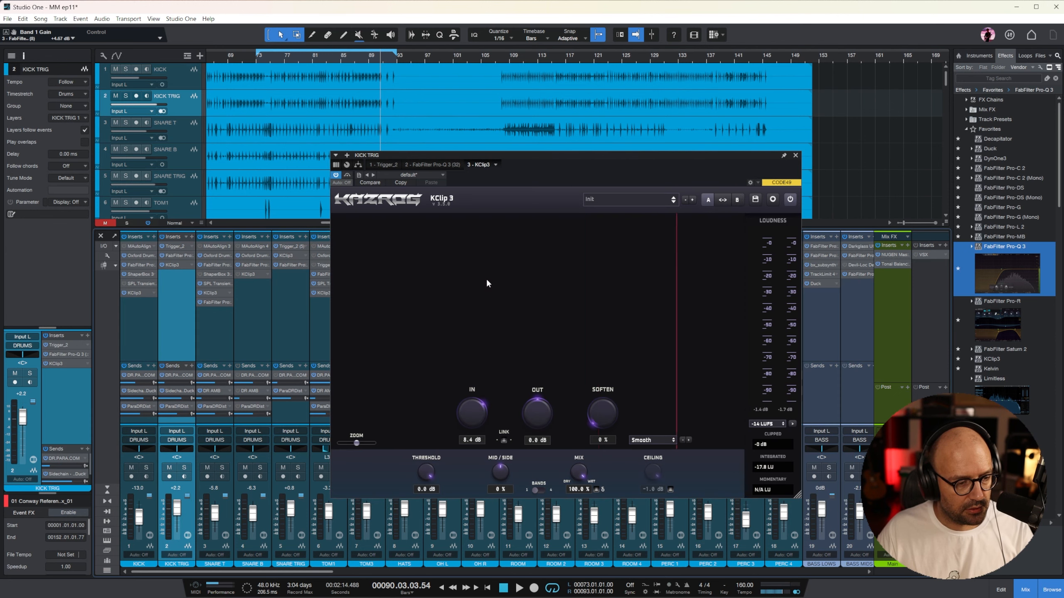
pyautogui.click(423, 166)
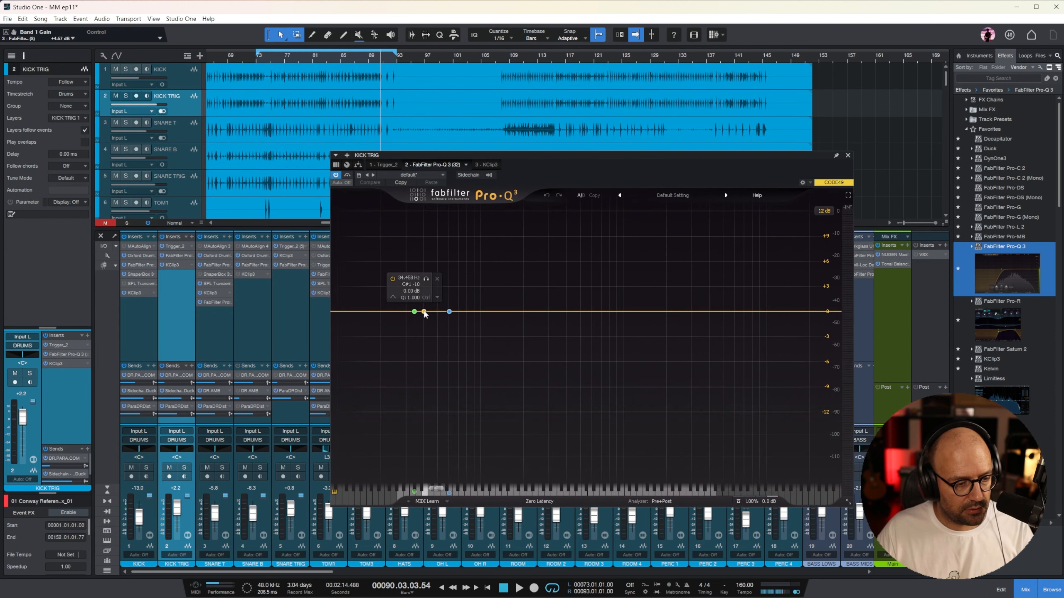
pyautogui.moveTo(415, 314); pyautogui.dragTo(419, 332)
pyautogui.click(848, 156)
# Step: Lower the BASS LOWS fader to -2.1 dB and play the song with the bus channels in view
pyautogui.moveTo(331, 571); pyautogui.dragTo(471, 573)
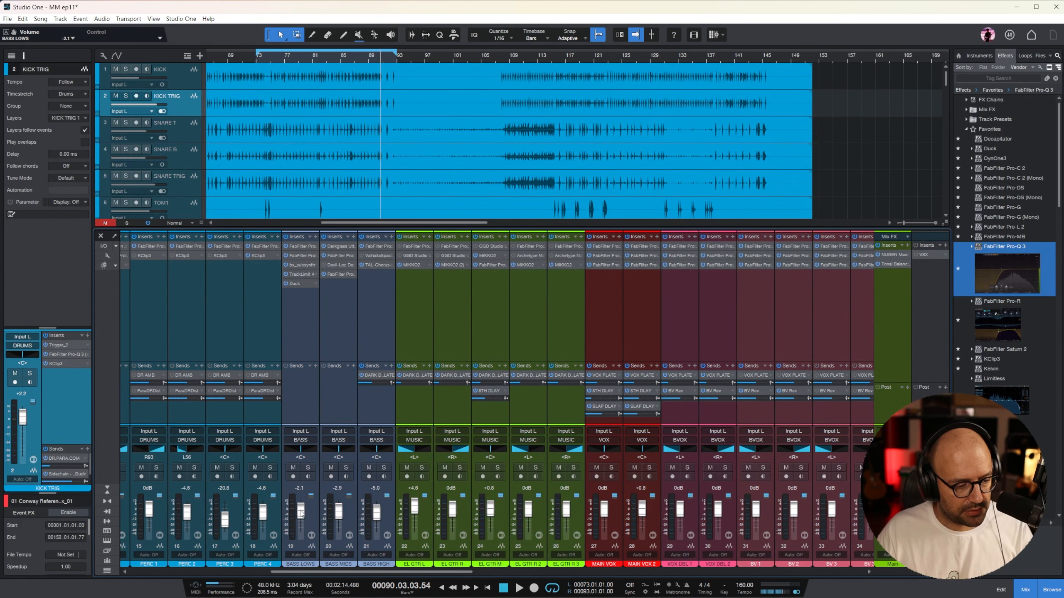
pyautogui.press('space')
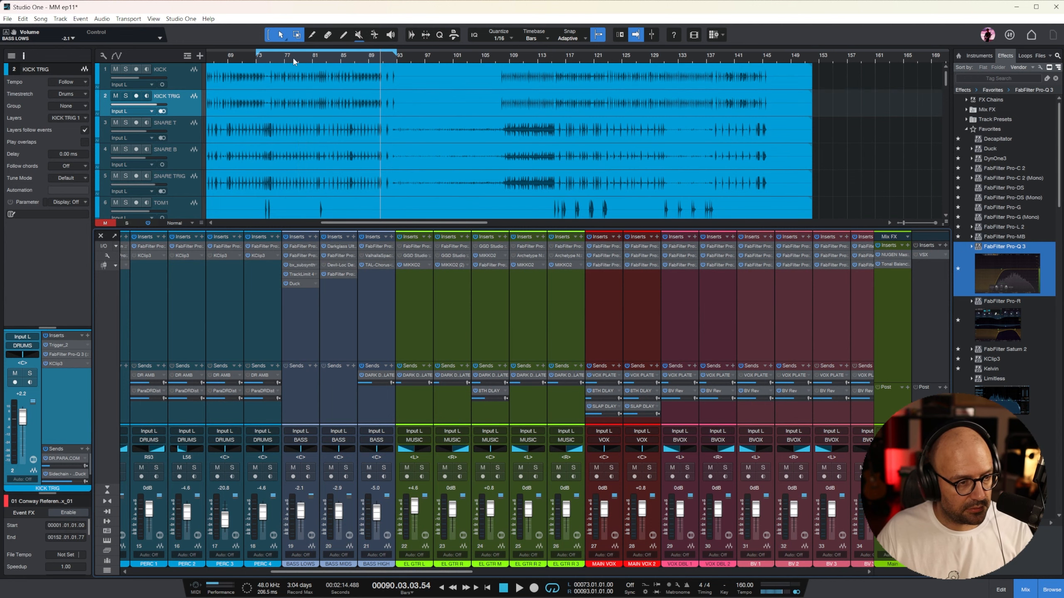
pyautogui.moveTo(427, 572); pyautogui.dragTo(1058, 569)
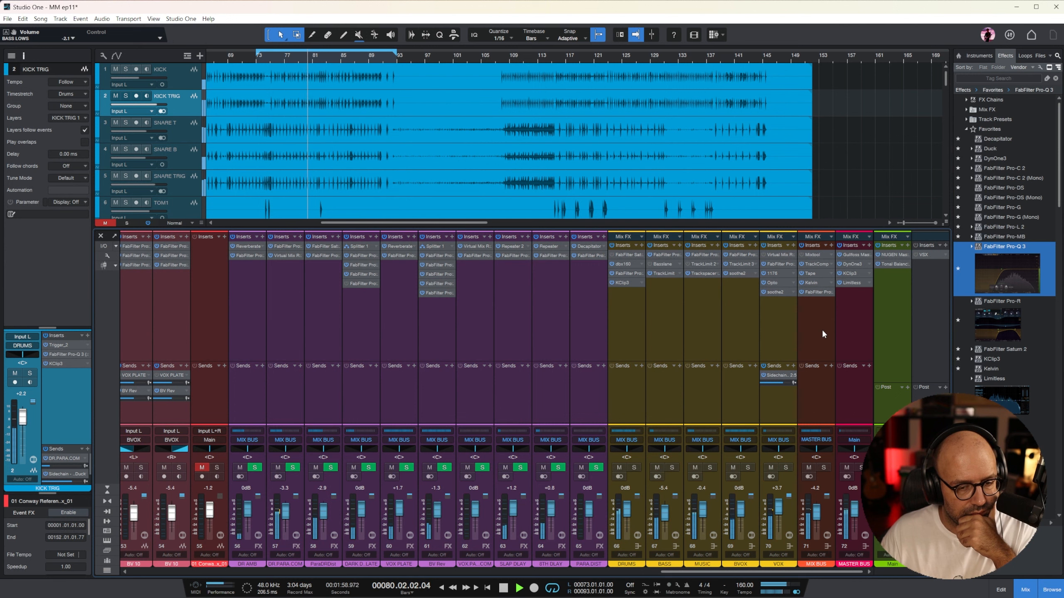
# Step: Compare the playing mix with the soloed reference mix, then return to the mix, select the reference channel, and stop playback
pyautogui.click(891, 294)
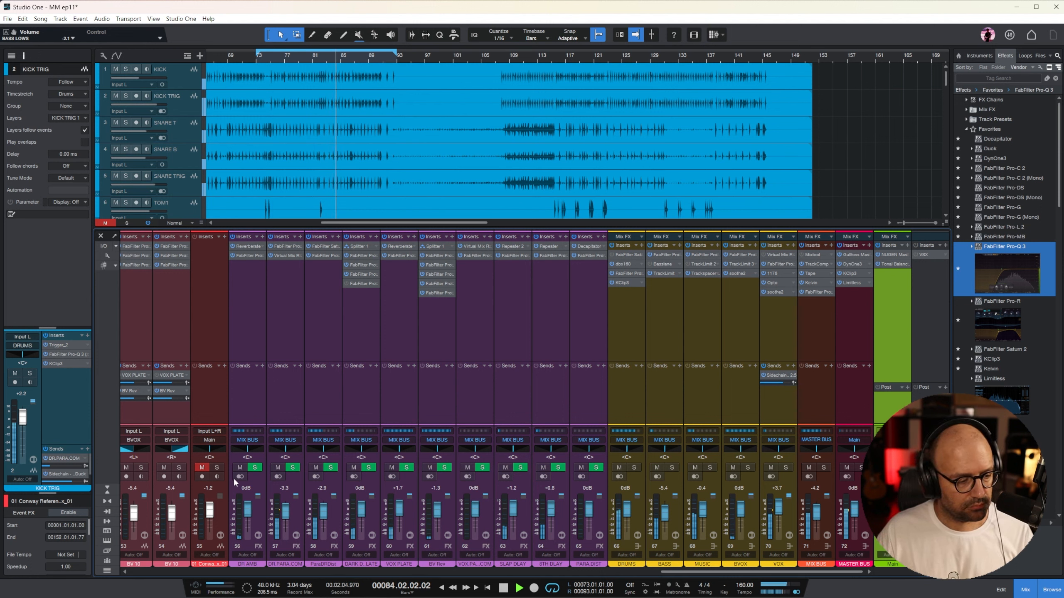
pyautogui.click(201, 468)
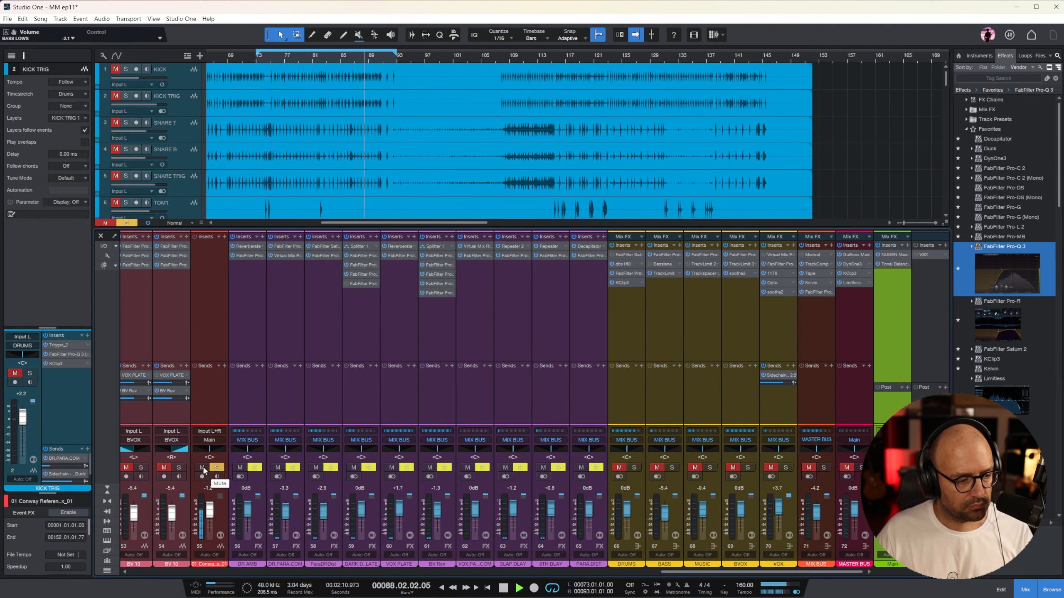
pyautogui.click(201, 468)
pyautogui.click(221, 328)
pyautogui.press('space')
# Step: Move playback back to bar 77 and switch VSX on the Listen Bus to Archon Studio's far-field monitoring
pyautogui.click(287, 61)
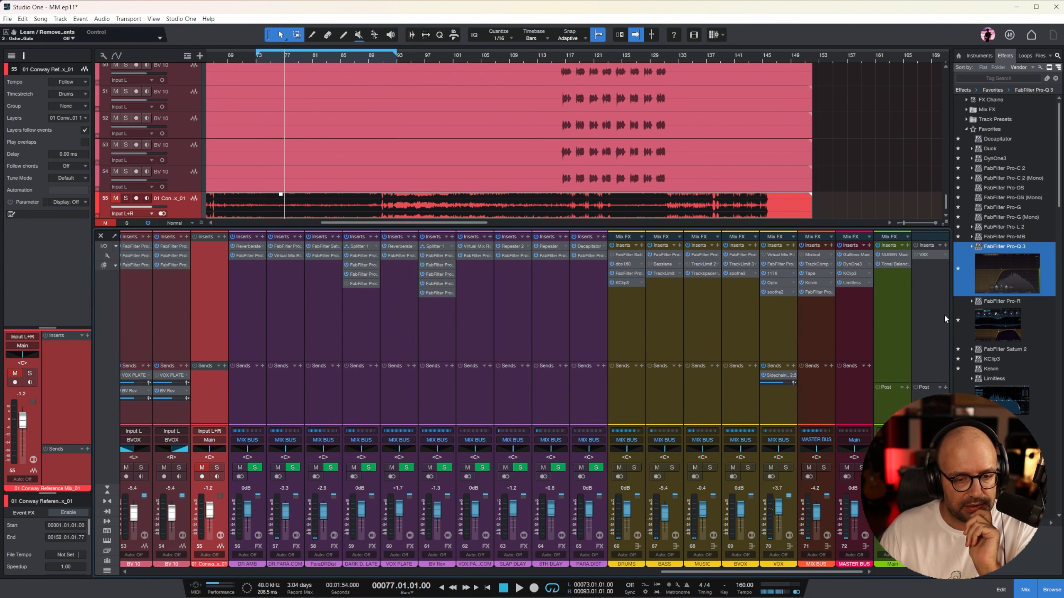
pyautogui.click(929, 257)
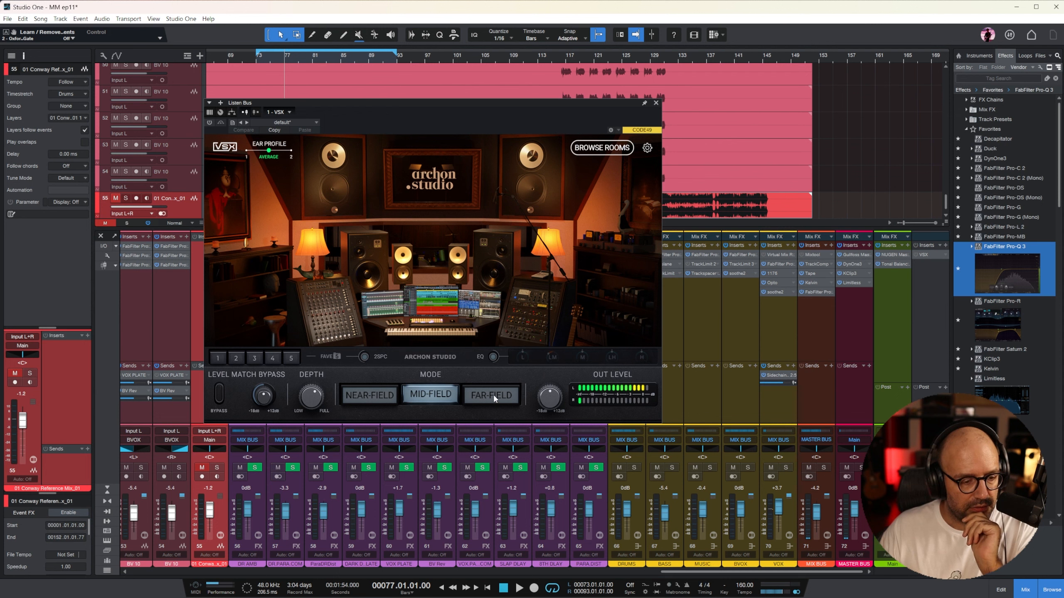
pyautogui.click(495, 396)
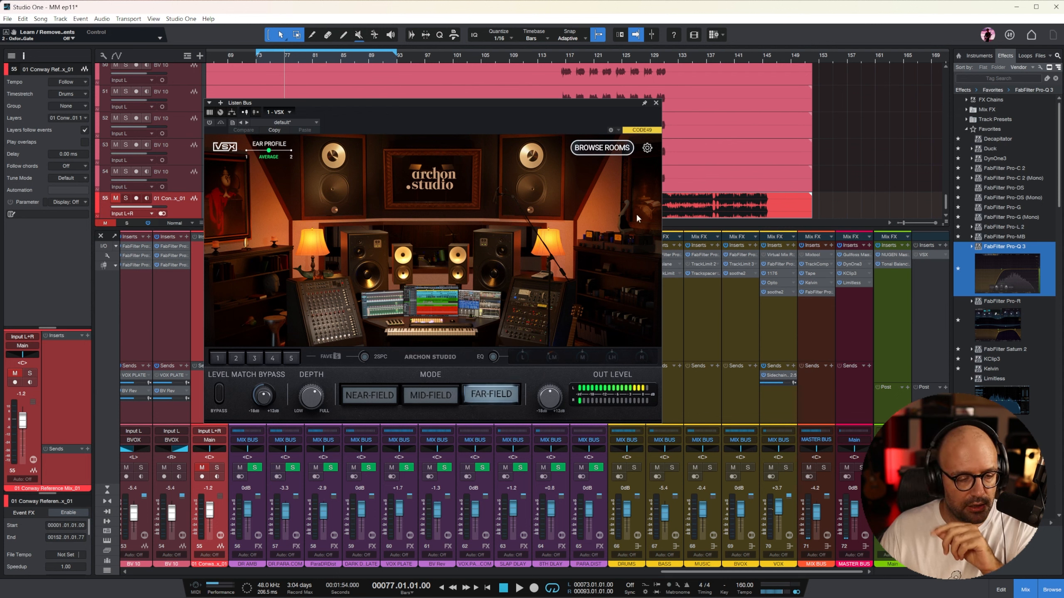
pyautogui.moveTo(548, 106); pyautogui.dragTo(706, 117)
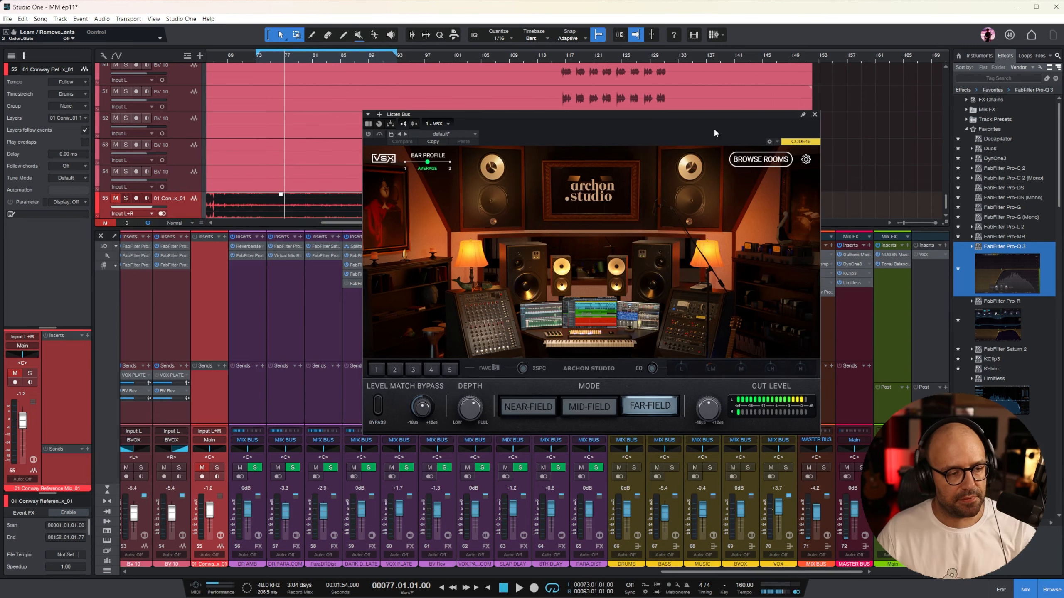
# Step: Play the mix and audition it through other VSX rooms, including Zuma Studios and Mike Dean's Car
pyautogui.press('space')
pyautogui.click(760, 159)
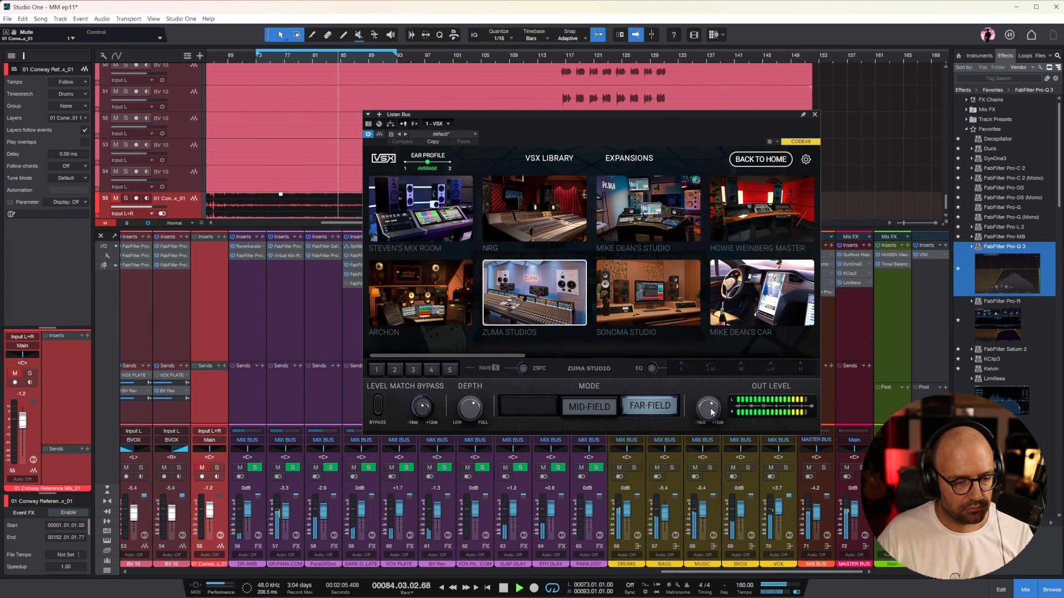
pyautogui.hscroll(2, 752, 235)
pyautogui.click(540, 293)
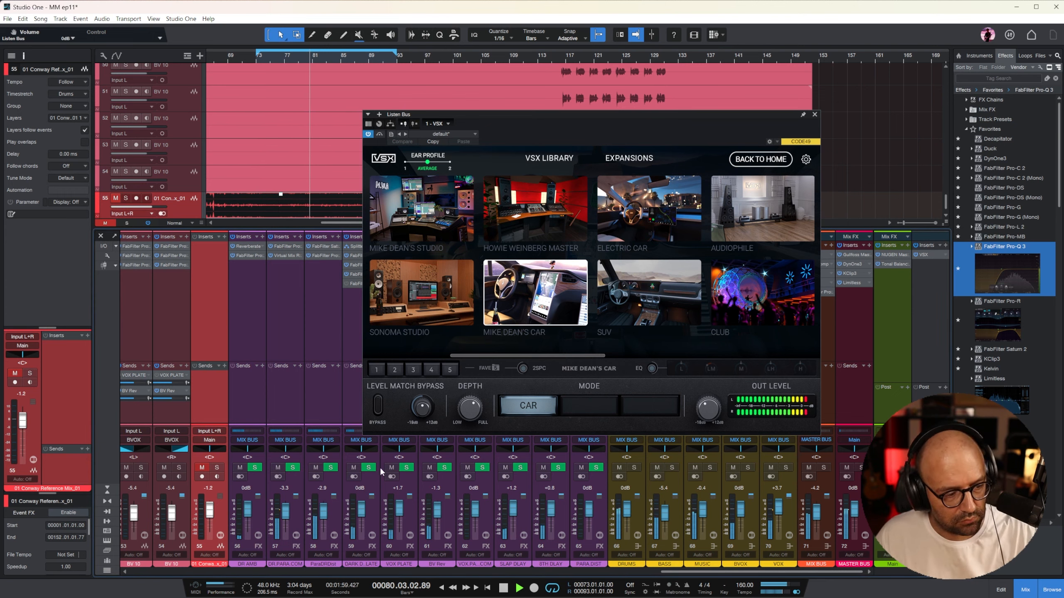
# Step: Adjust the low bell in the DRUMS bus Pro-Q 3 to about +1.31 dB at 56 Hz and close the equalizer
pyautogui.moveTo(586, 115); pyautogui.dragTo(437, 131)
pyautogui.moveTo(711, 572); pyautogui.dragTo(684, 572)
pyautogui.doubleClick(723, 273)
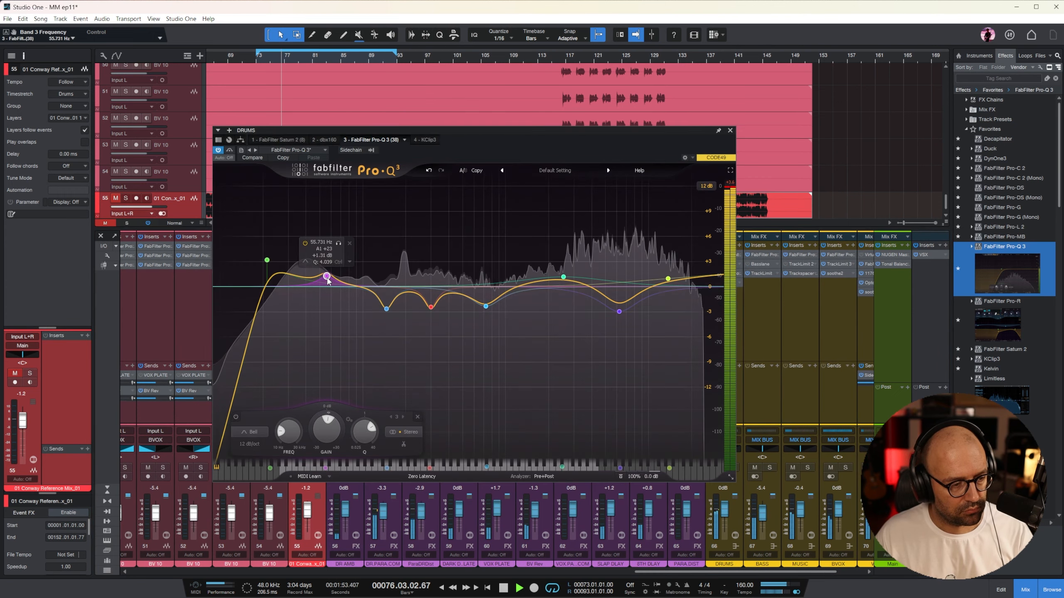
pyautogui.click(729, 131)
# Step: Switch VSX to Steven's Mix Room in far-field mode and solo the reference mix
pyautogui.hscroll(3, 610, 362)
pyautogui.doubleClick(924, 255)
pyautogui.click(498, 229)
pyautogui.click(284, 228)
pyautogui.click(216, 468)
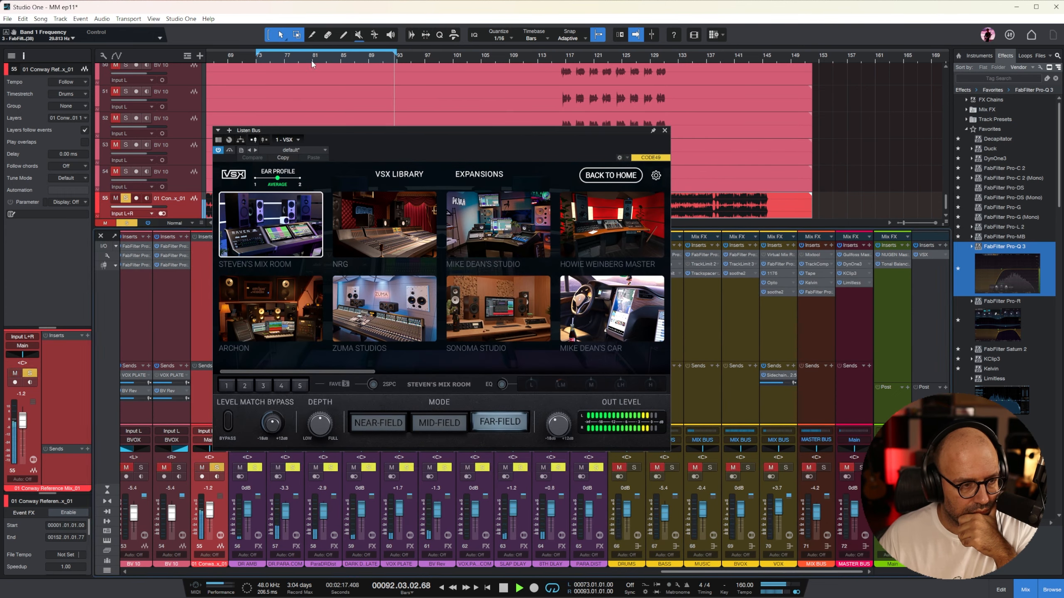
# Step: Toggle VSX on the Listen Bus, set that bus's volume to -2.5 dB, and leave playback stopped at bar 76
pyautogui.click(666, 130)
pyautogui.doubleClick(626, 273)
pyautogui.click(604, 147)
pyautogui.click(915, 255)
pyautogui.press('space')
pyautogui.click(217, 468)
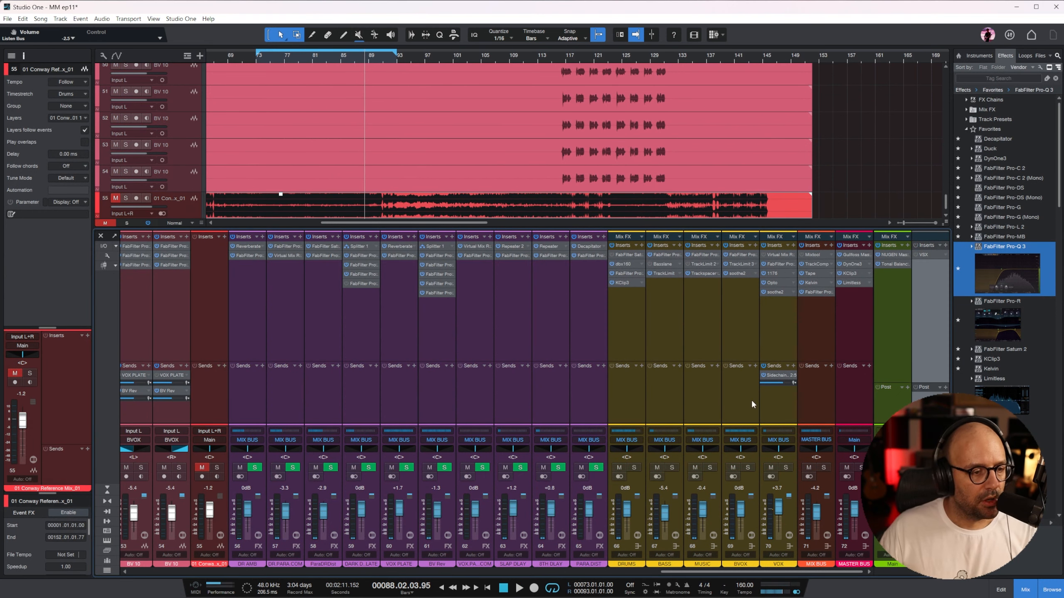
pyautogui.click(276, 58)
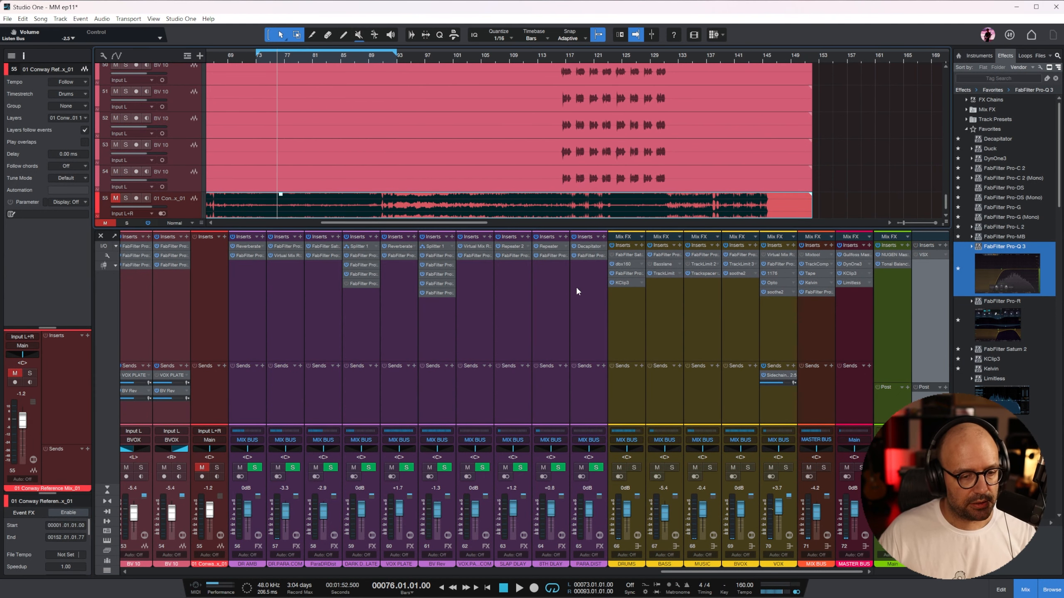
# Step: Play the mix with the DRUMS bus selected, compare it with the soloed reference, and return to the mix
pyautogui.click(623, 332)
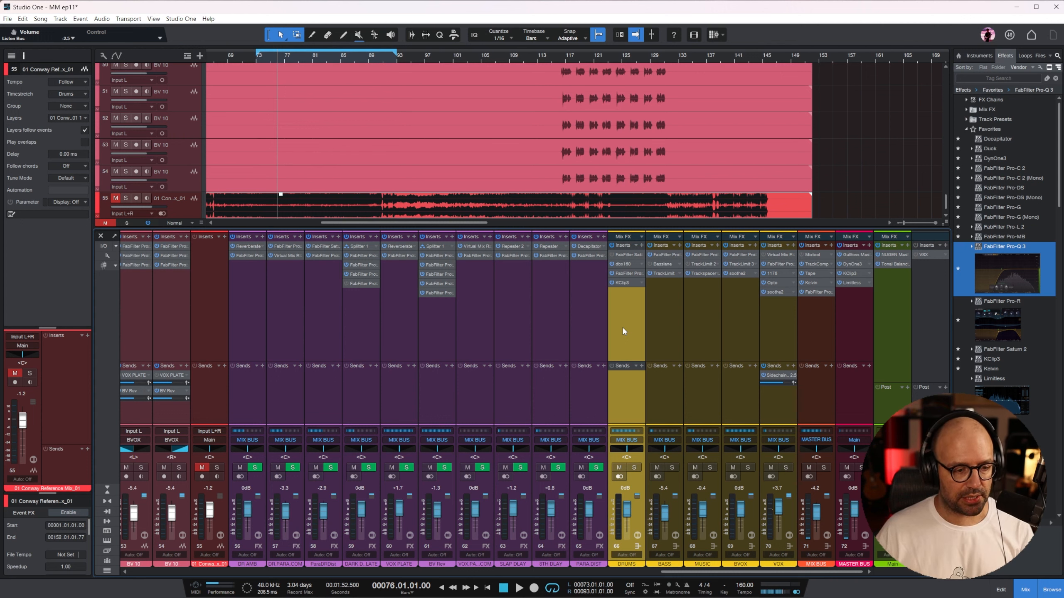
pyautogui.press('space')
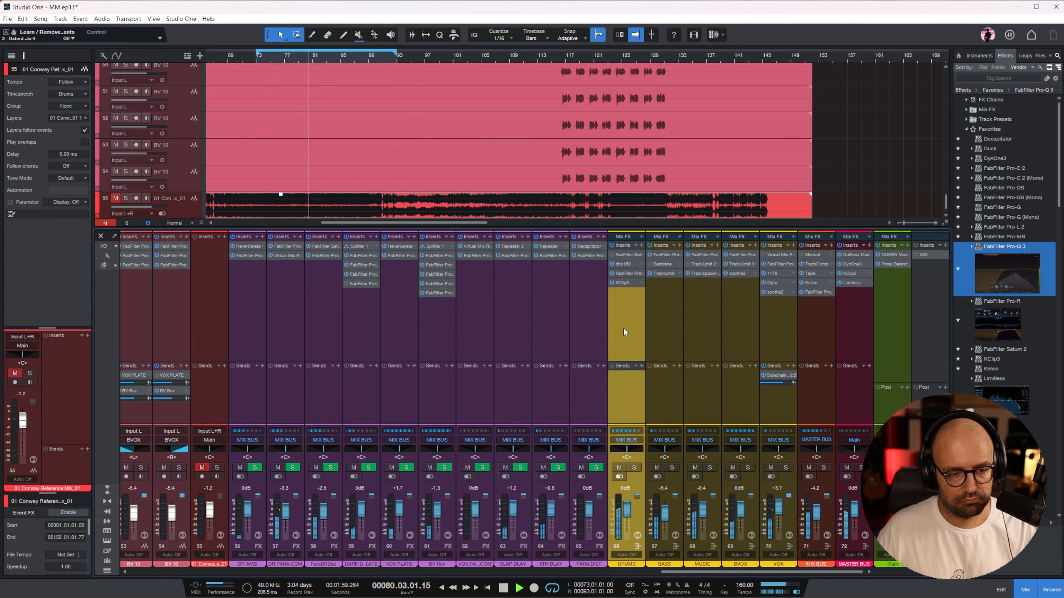
pyautogui.click(217, 468)
pyautogui.click(289, 55)
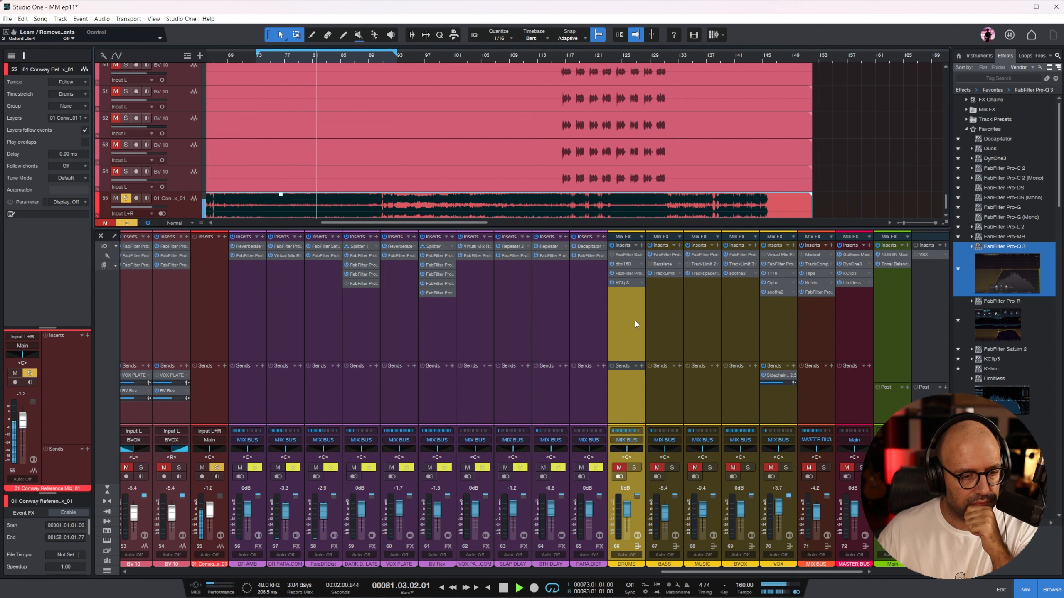
pyautogui.click(201, 468)
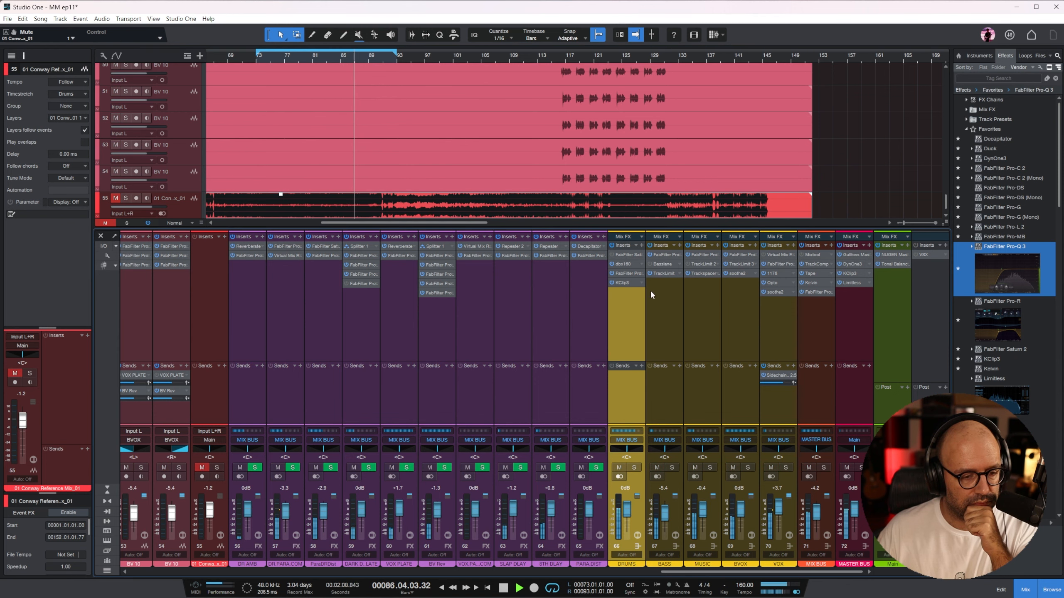
# Step: Set the high cut in the BASS MIDS Pro-Q 3 to about 2075 Hz and raise the channel's fader to -1.3 dB
pyautogui.moveTo(715, 572); pyautogui.dragTo(362, 572)
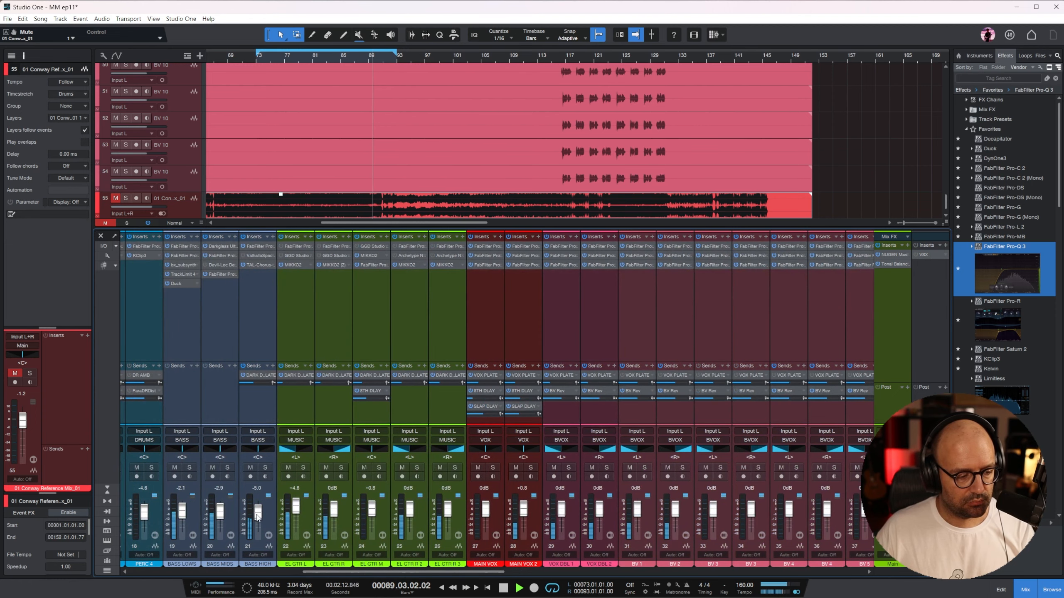
pyautogui.doubleClick(222, 276)
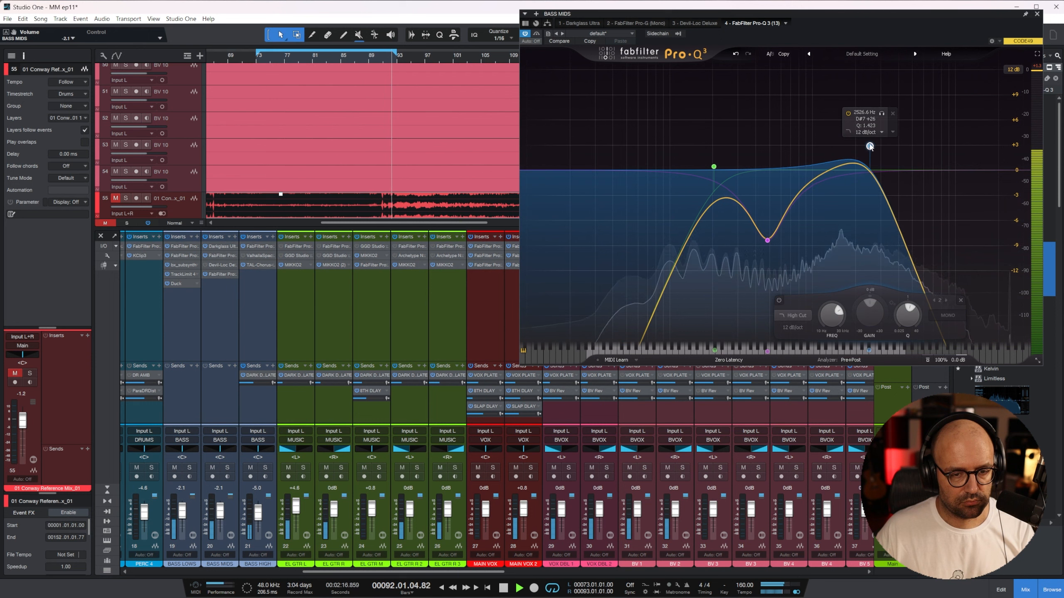
pyautogui.moveTo(870, 148); pyautogui.dragTo(879, 127)
pyautogui.scroll(-1, 874, 111)
pyautogui.scroll(2, 865, 155)
pyautogui.moveTo(878, 125); pyautogui.dragTo(857, 135)
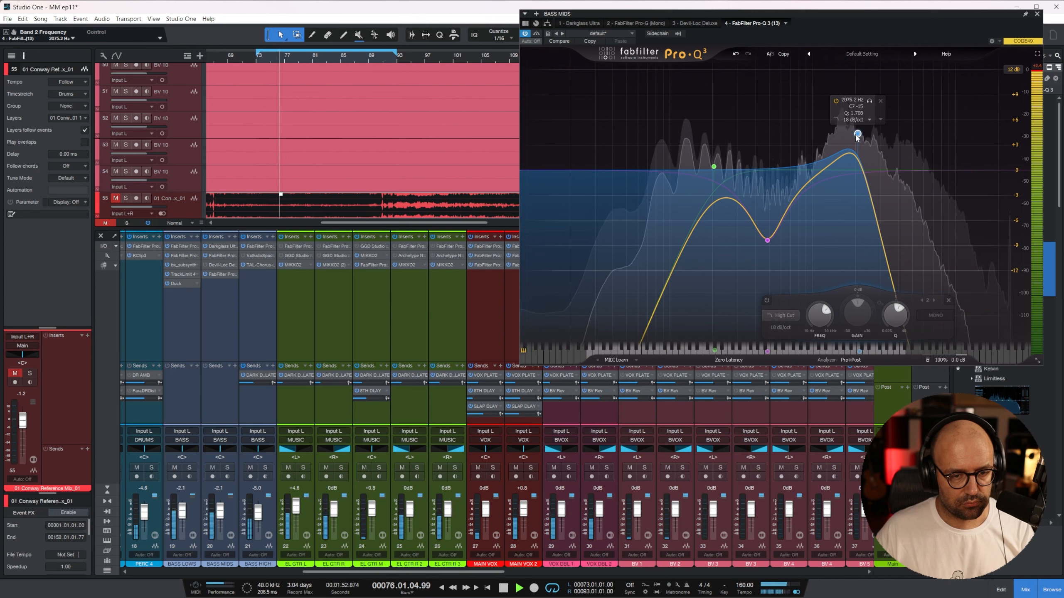
pyautogui.moveTo(221, 517); pyautogui.dragTo(221, 515)
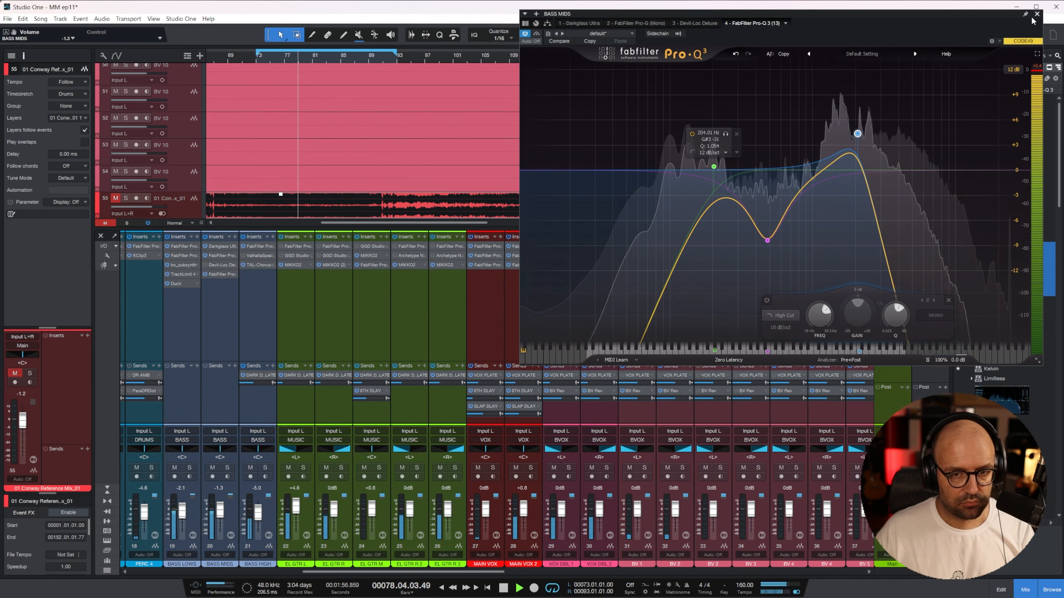
pyautogui.press('Escape')
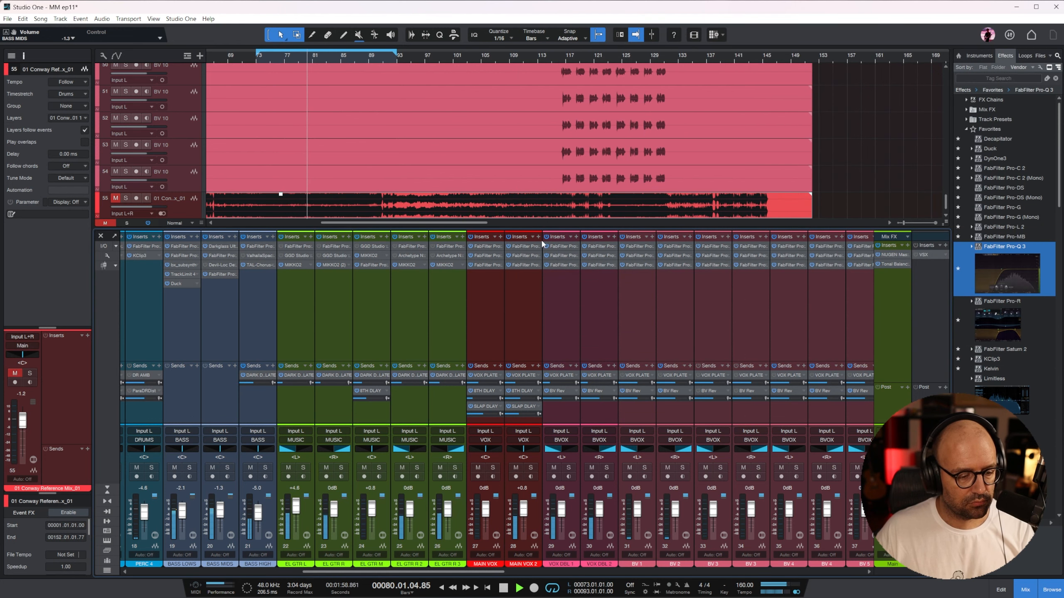
# Step: Insert soothe2 as the last effect on the DRUMS bus
pyautogui.moveTo(414, 223)
pyautogui.mouseDown()
pyautogui.moveTo(904, 225)
pyautogui.moveTo(425, 232)
pyautogui.mouseUp()
pyautogui.press('w')
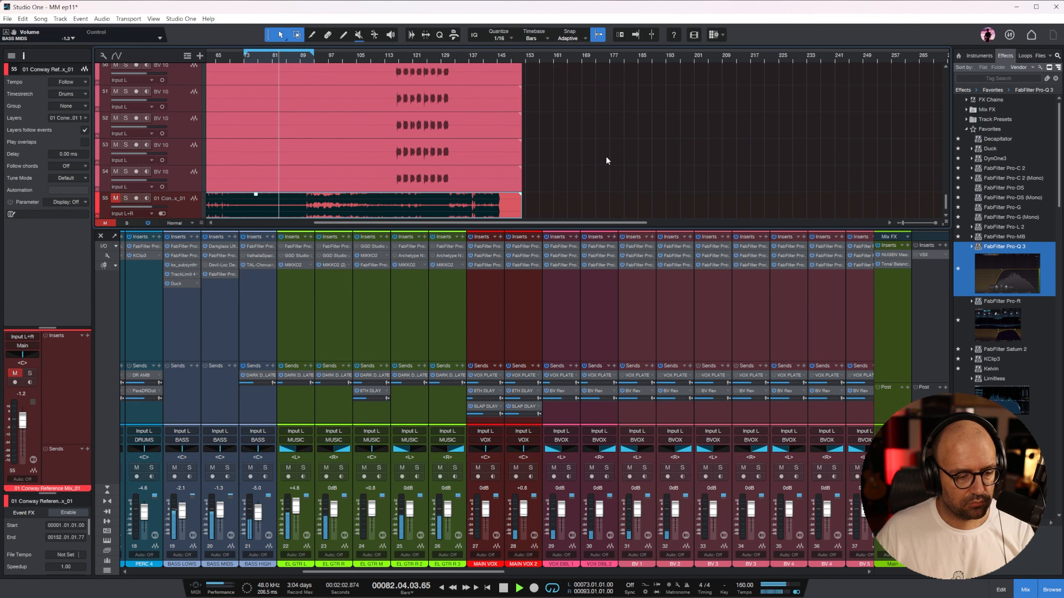
pyautogui.moveTo(479, 573); pyautogui.dragTo(839, 573)
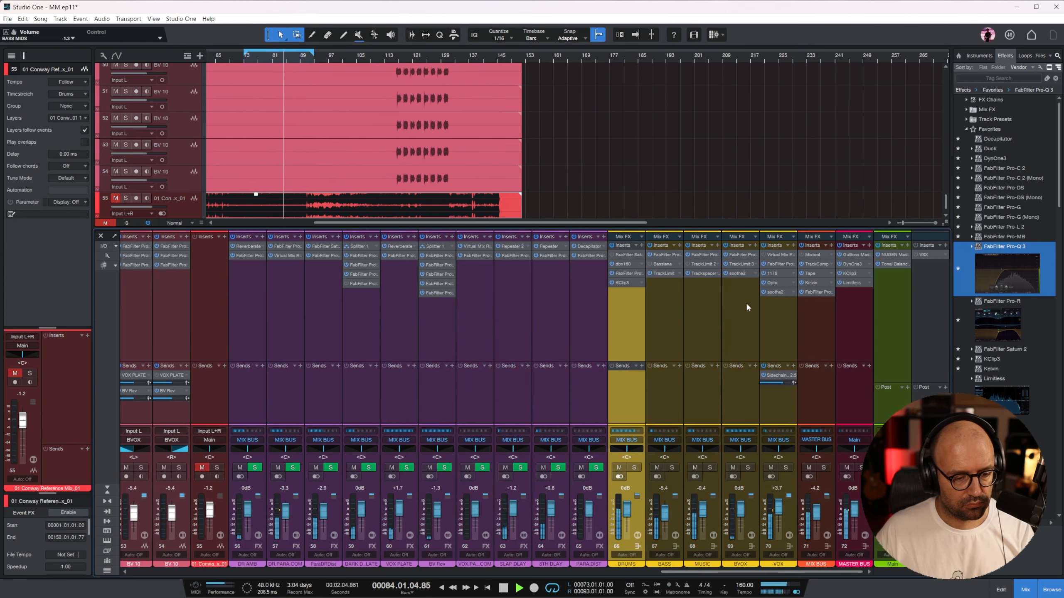
pyautogui.scroll(-4, 1029, 377)
pyautogui.moveTo(1027, 427); pyautogui.dragTo(627, 313)
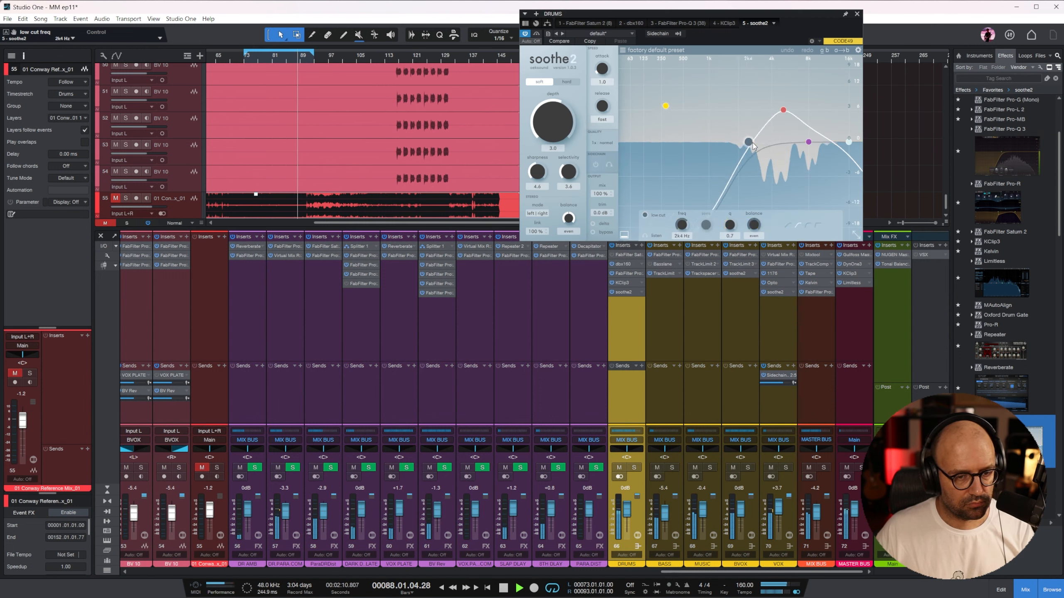
# Step: Shape soothe2's upper bands on the DRUMS bus, setting band 4 to about 7.7 kHz with 1.9 dB sensitivity, and close it
pyautogui.moveTo(783, 110); pyautogui.dragTo(780, 117)
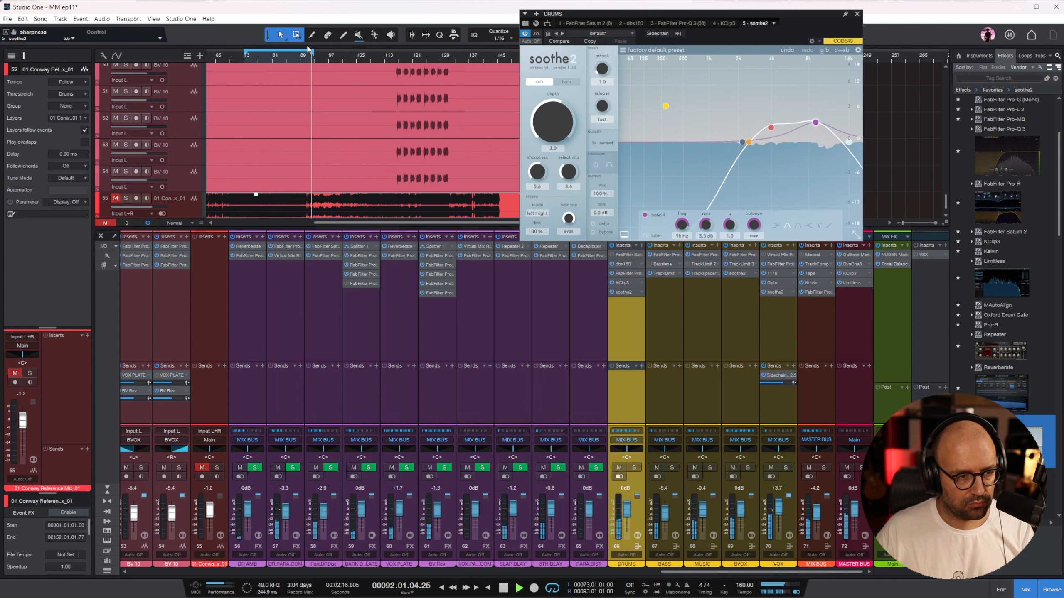
pyautogui.click(252, 60)
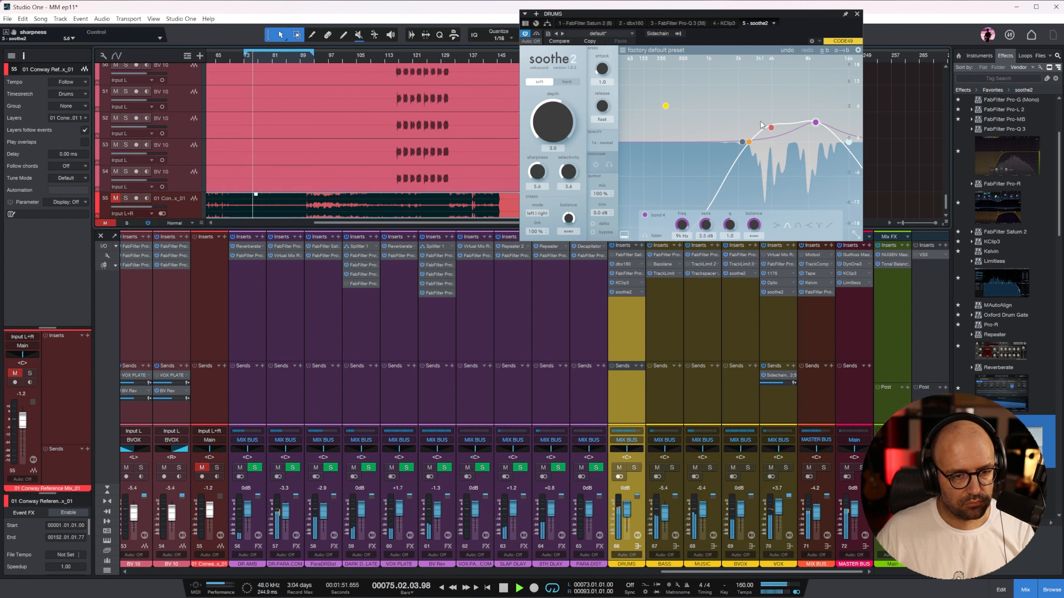
pyautogui.moveTo(816, 124); pyautogui.dragTo(772, 134)
pyautogui.moveTo(852, 146); pyautogui.dragTo(811, 121)
pyautogui.scroll(5, 813, 127)
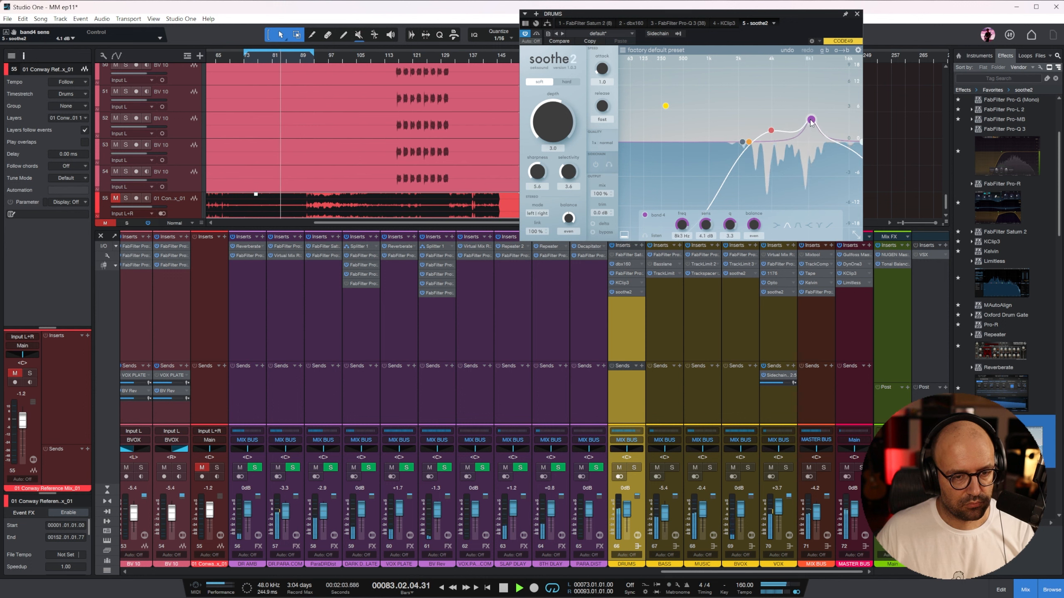
pyautogui.moveTo(811, 125); pyautogui.dragTo(807, 133)
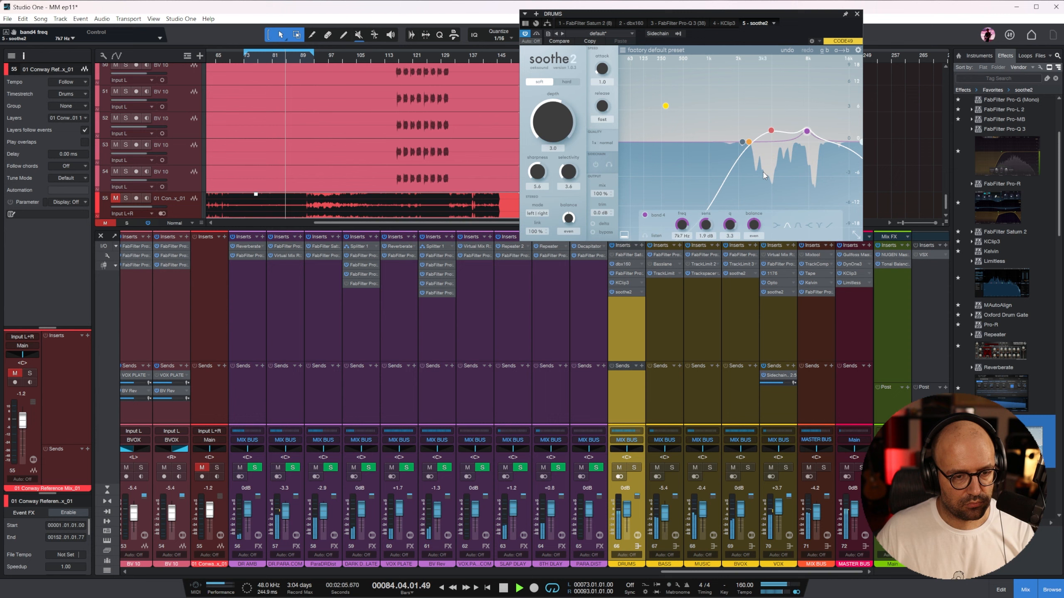
pyautogui.click(857, 13)
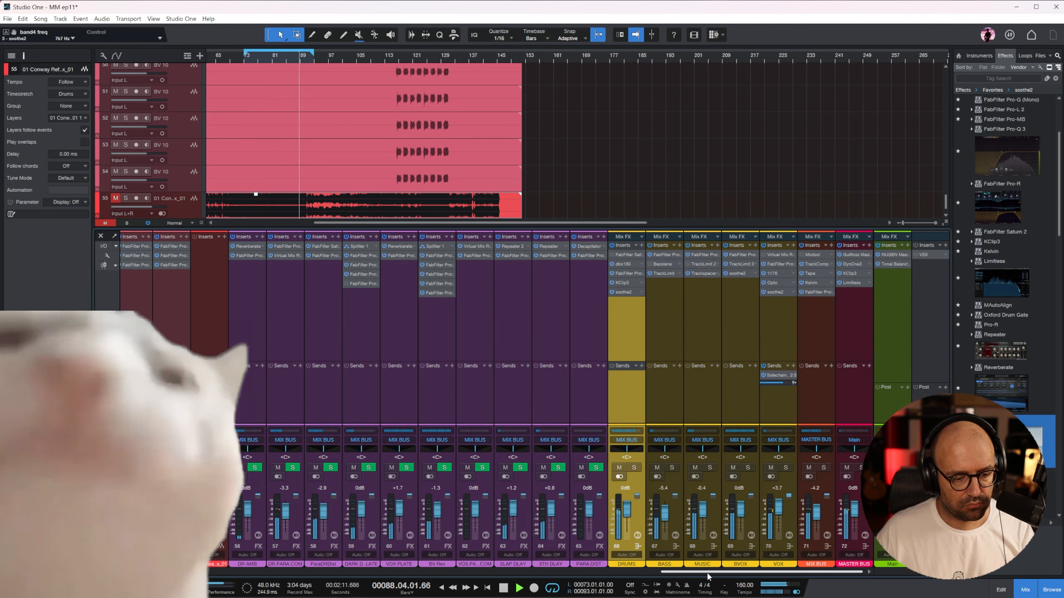
# Step: Set the KICK TRIG channel's fader to 0 dB
pyautogui.moveTo(707, 572); pyautogui.dragTo(176, 572)
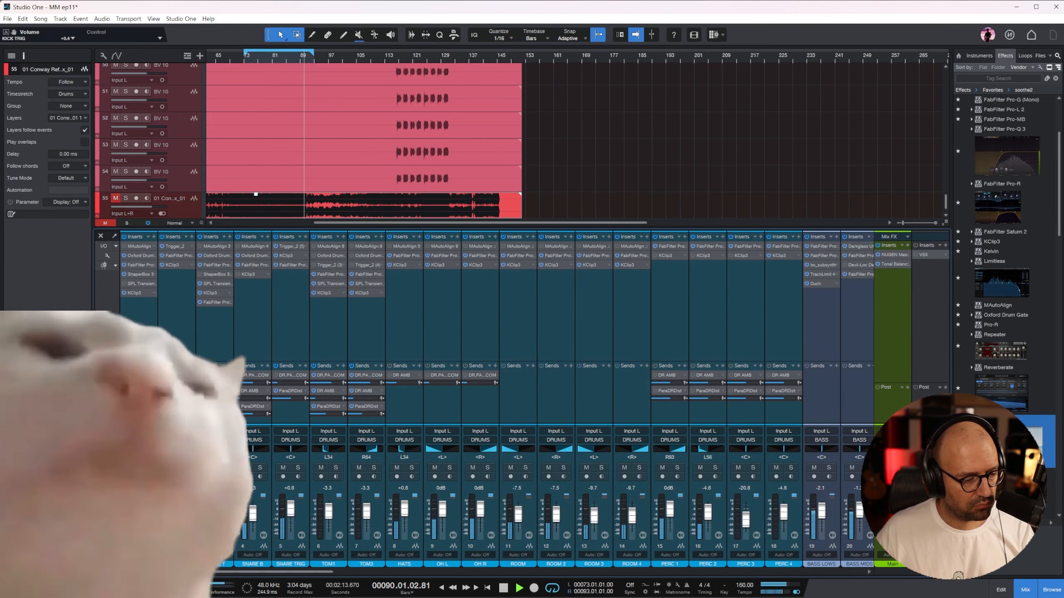
pyautogui.moveTo(176, 509); pyautogui.dragTo(176, 509)
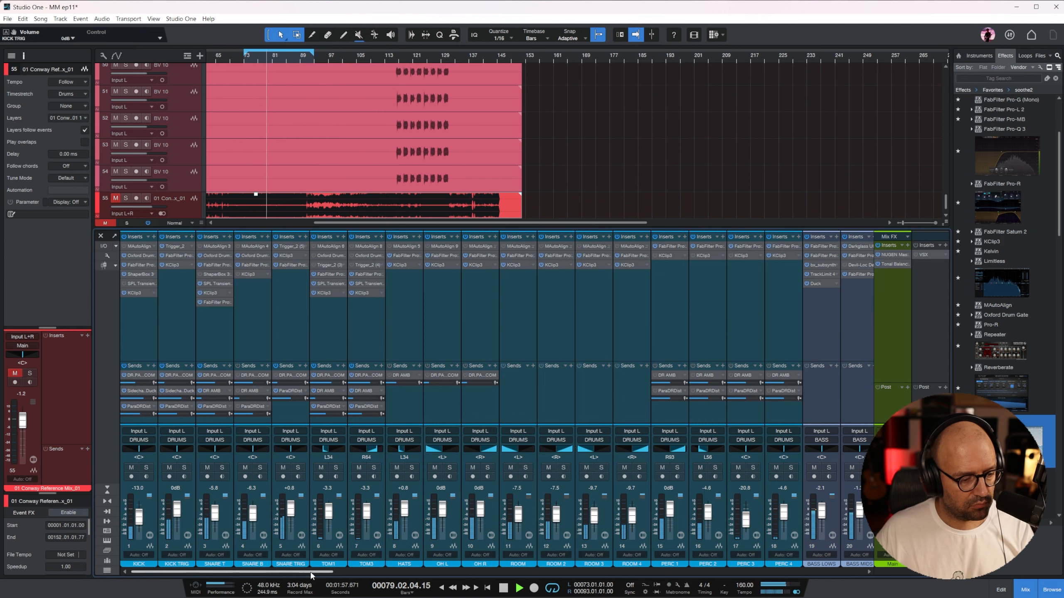
# Step: Check the playing mix's loudness in NUGEN MasterCheck on the Main channel
pyautogui.moveTo(311, 576); pyautogui.dragTo(893, 566)
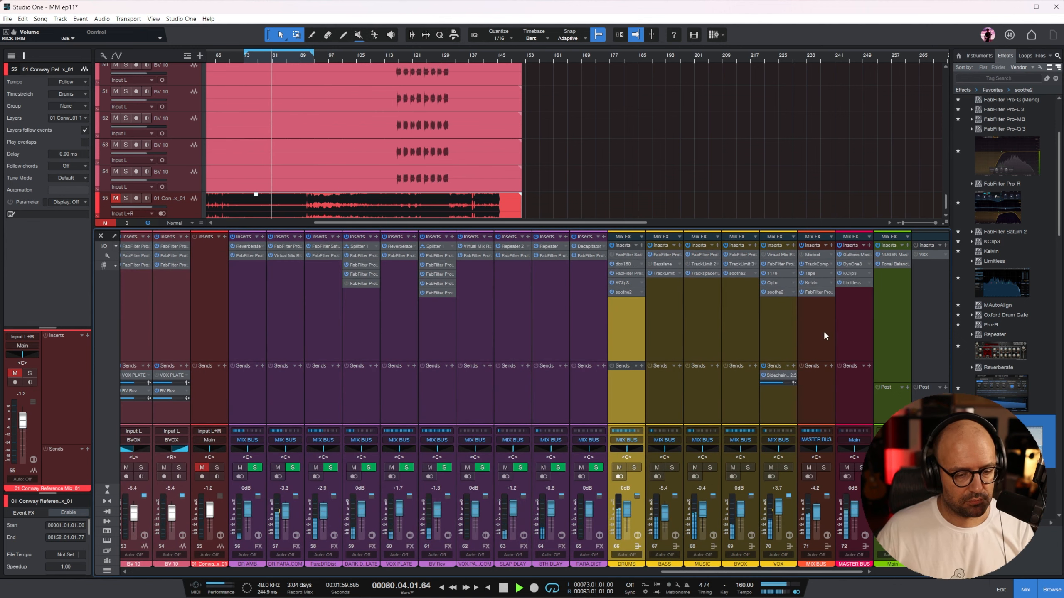
pyautogui.click(886, 331)
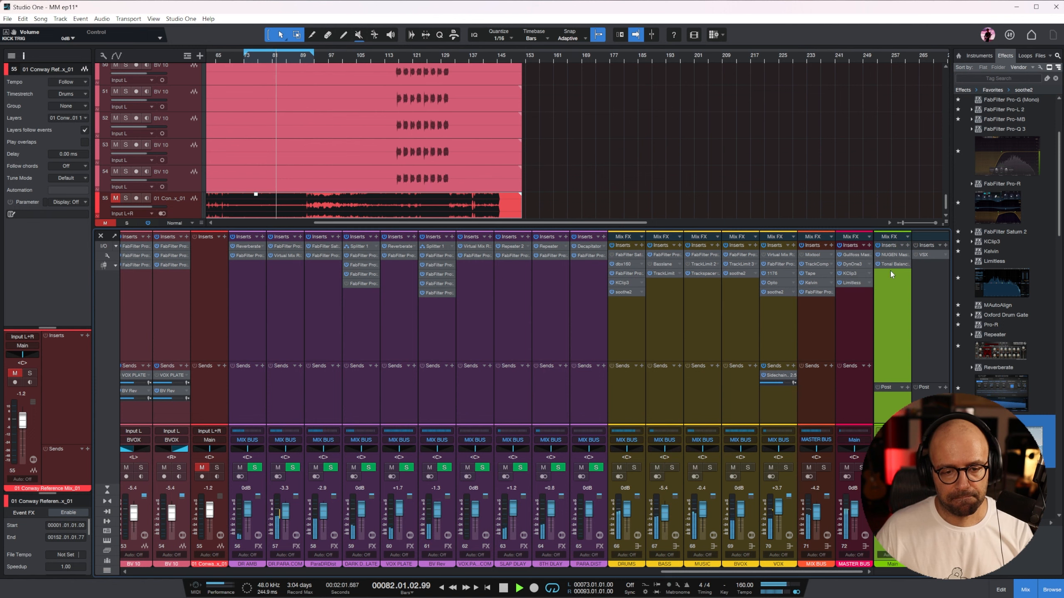
pyautogui.click(894, 255)
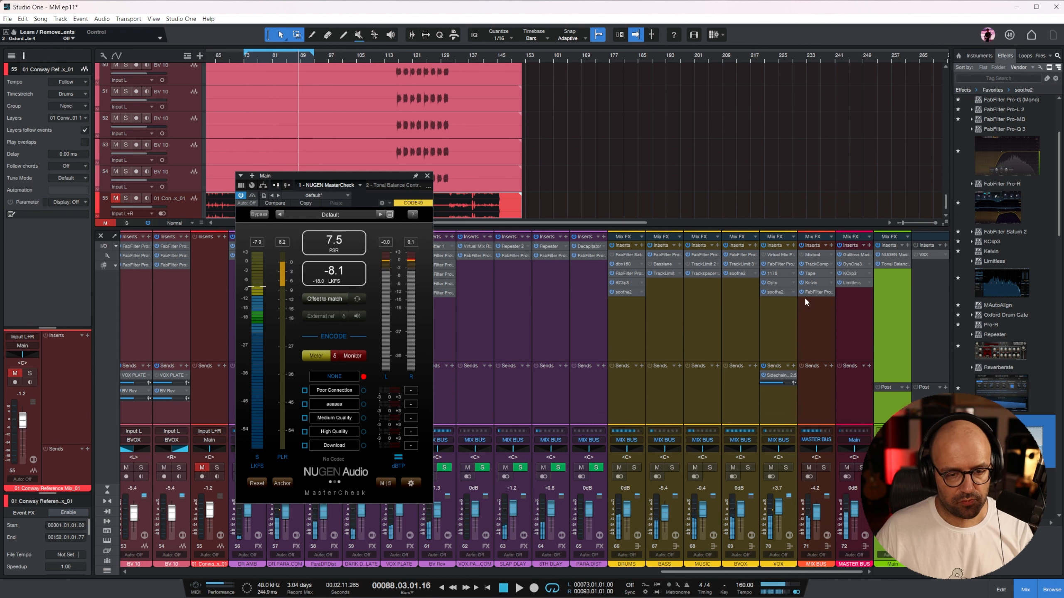
# Step: Bypass Limitless on the MASTER BUS, search the effects for "elevate", and insert Newfangled Elevate on that bus
pyautogui.click(840, 283)
pyautogui.click(1007, 79)
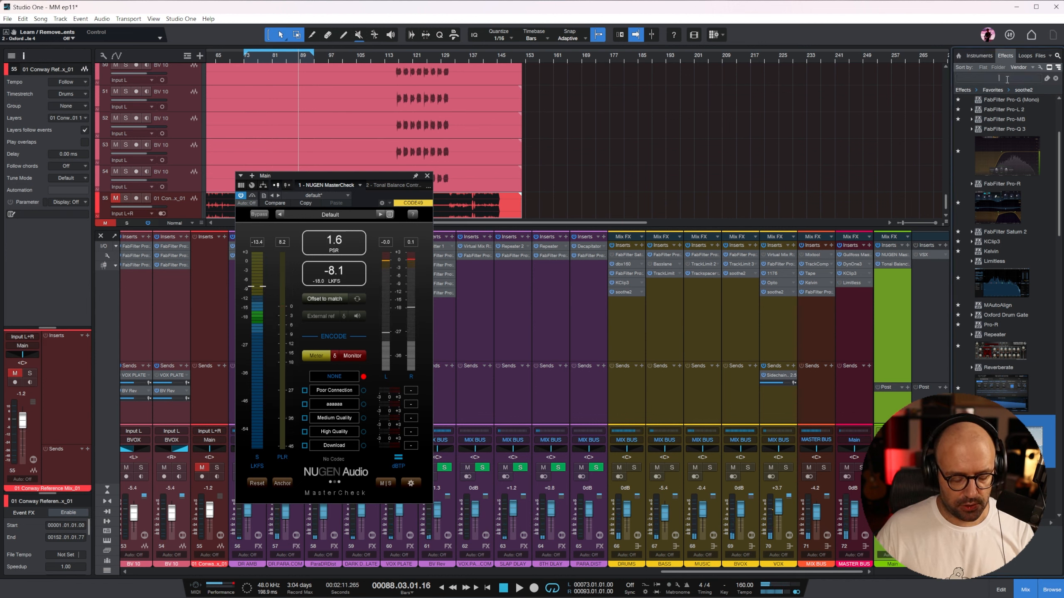
pyautogui.write('elevate')
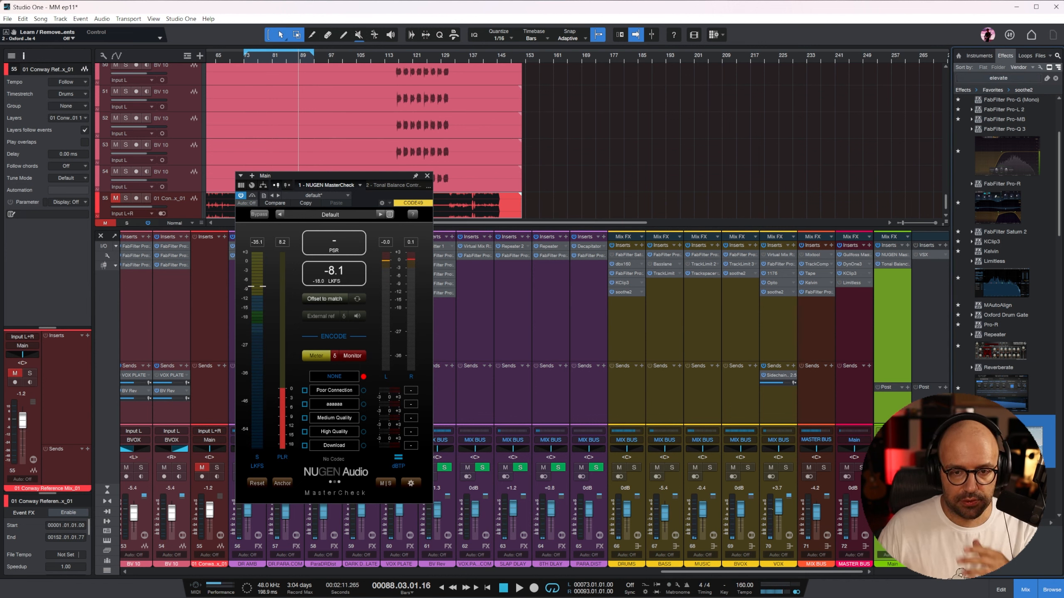
pyautogui.moveTo(985, 111); pyautogui.dragTo(853, 292)
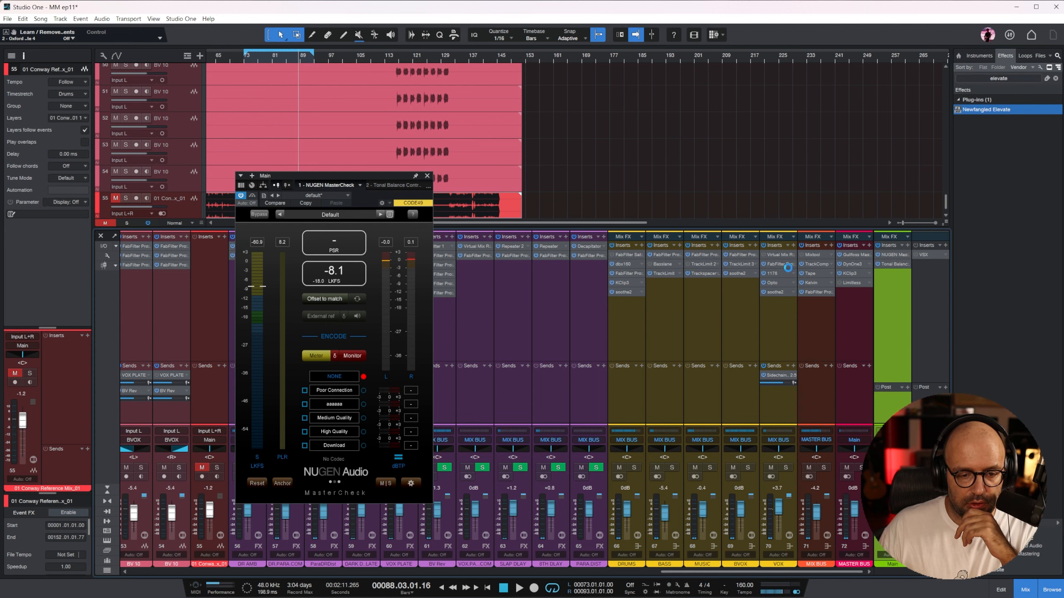
# Step: Play the mix from bar 83 and place the Main channel's NUGEN MasterCheck beside Elevate
pyautogui.click(281, 58)
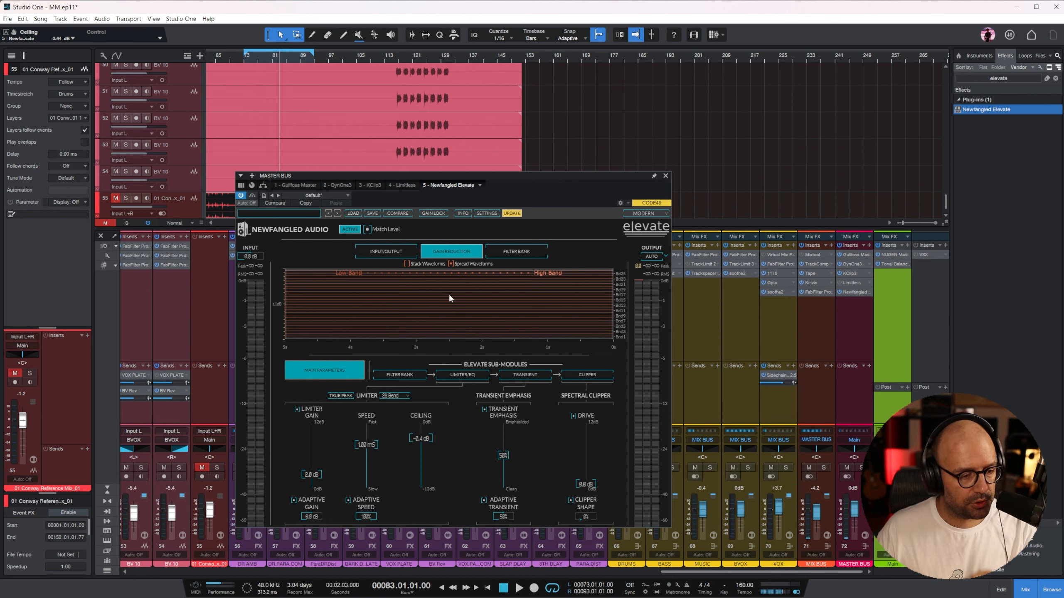
pyautogui.press('space')
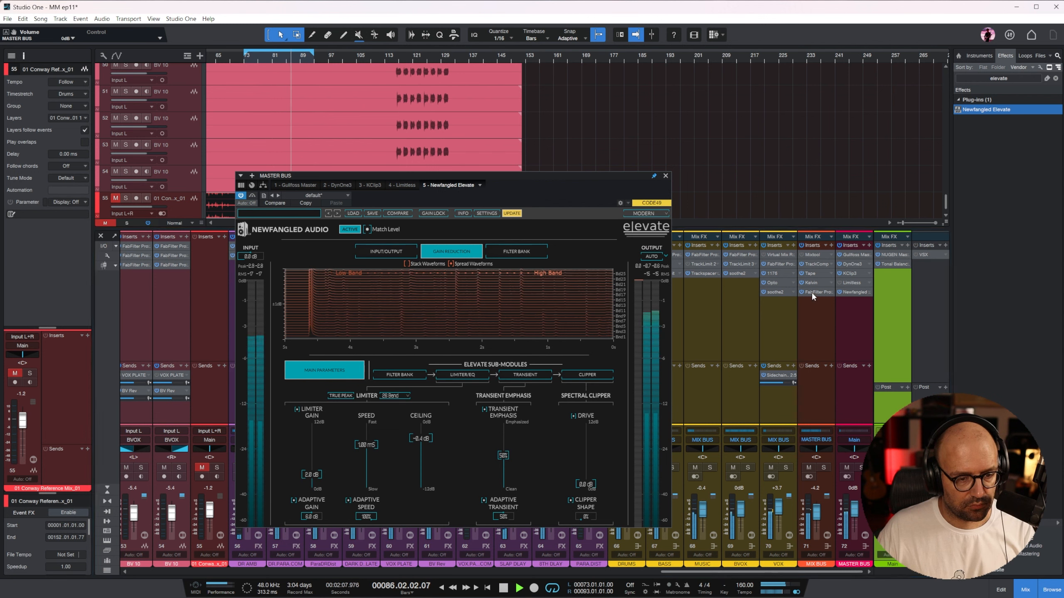
pyautogui.click(886, 254)
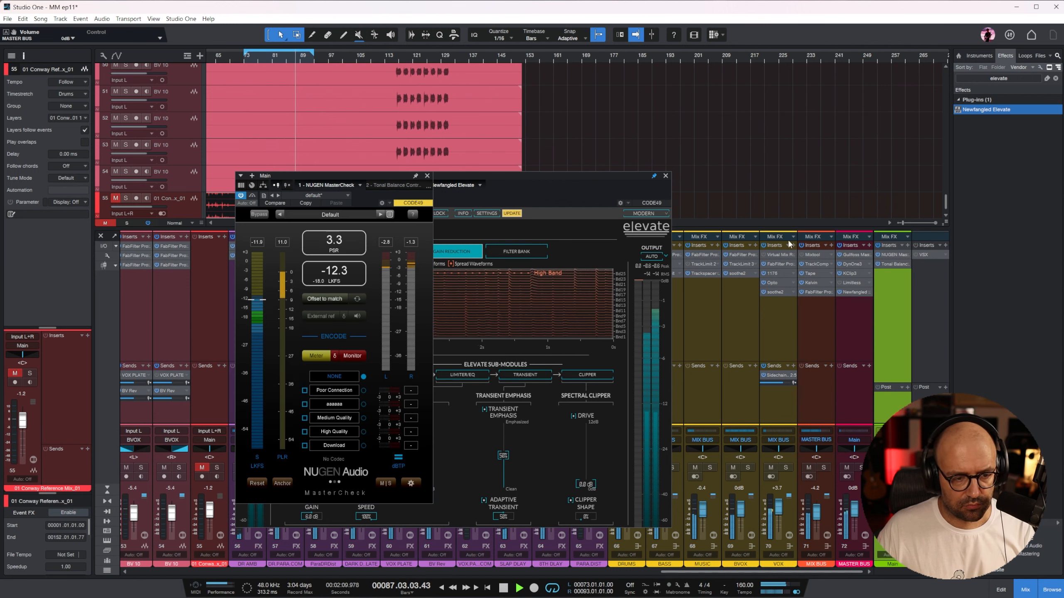
pyautogui.moveTo(371, 180); pyautogui.dragTo(828, 185)
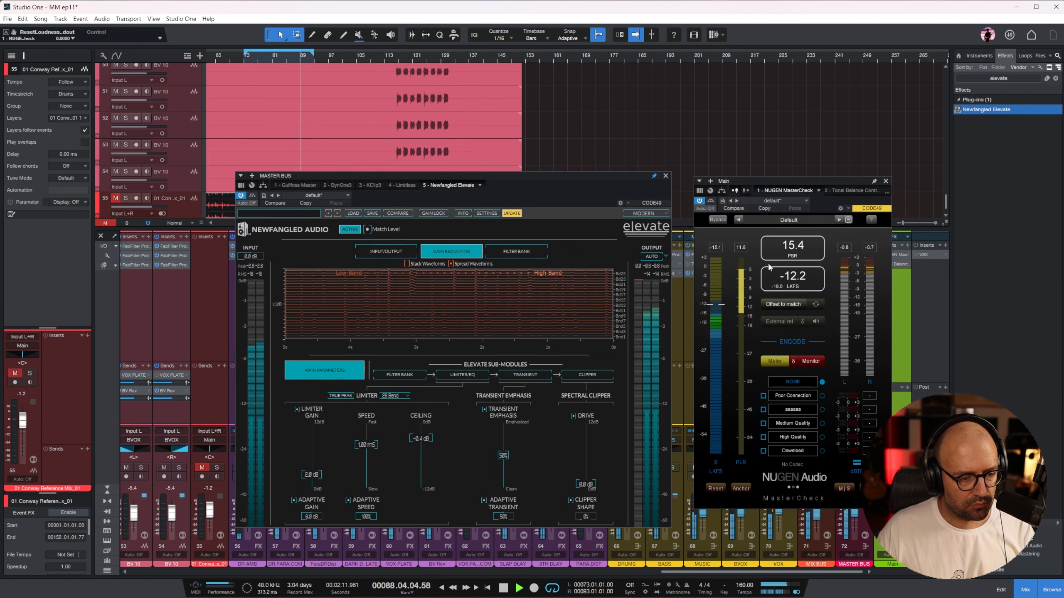
# Step: Raise Elevate's limiter gain to about 8.4 dB on the MASTER BUS, replaying the section and resetting MasterCheck's loudness reading
pyautogui.moveTo(311, 480); pyautogui.dragTo(323, 438)
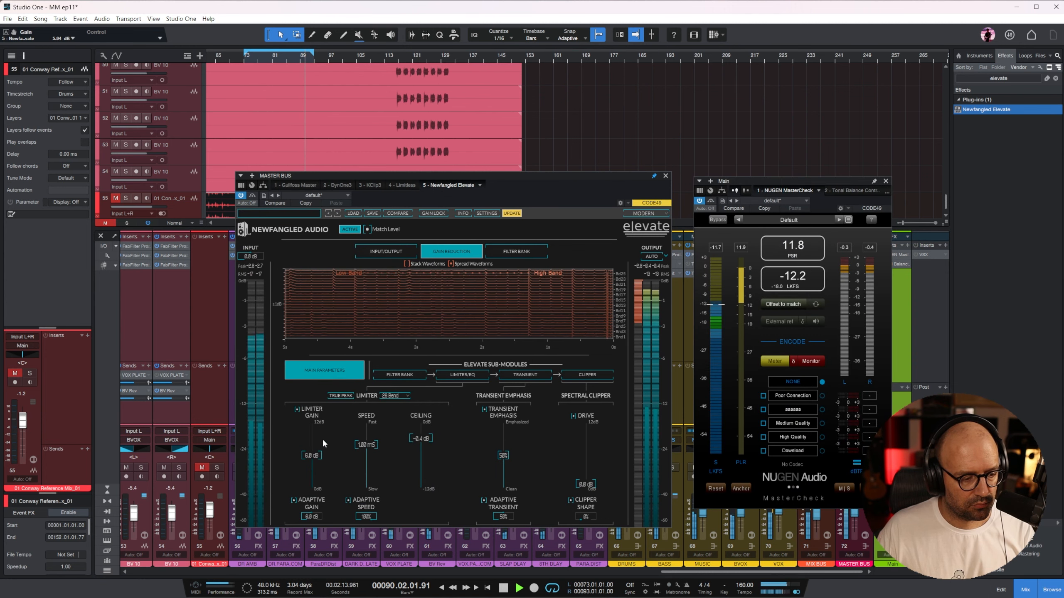
pyautogui.click(261, 61)
pyautogui.click(793, 277)
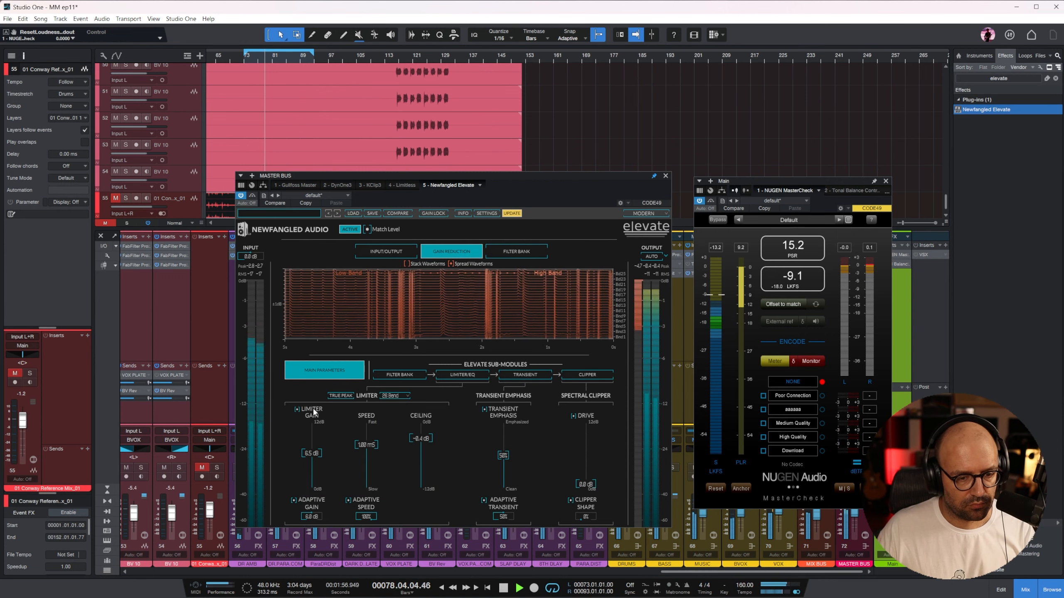
pyautogui.moveTo(314, 446); pyautogui.dragTo(319, 432)
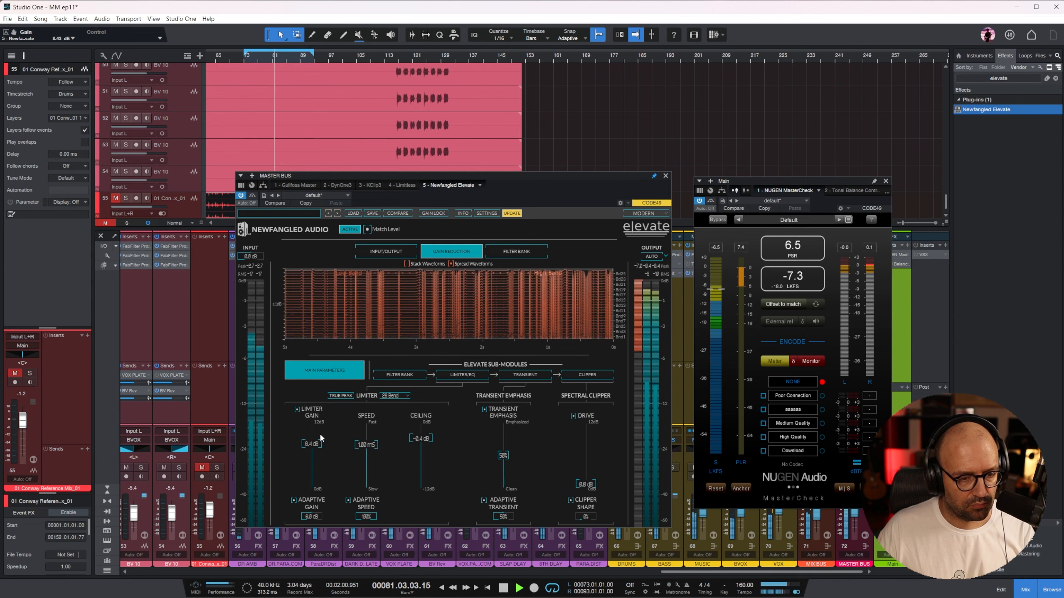
pyautogui.click(788, 280)
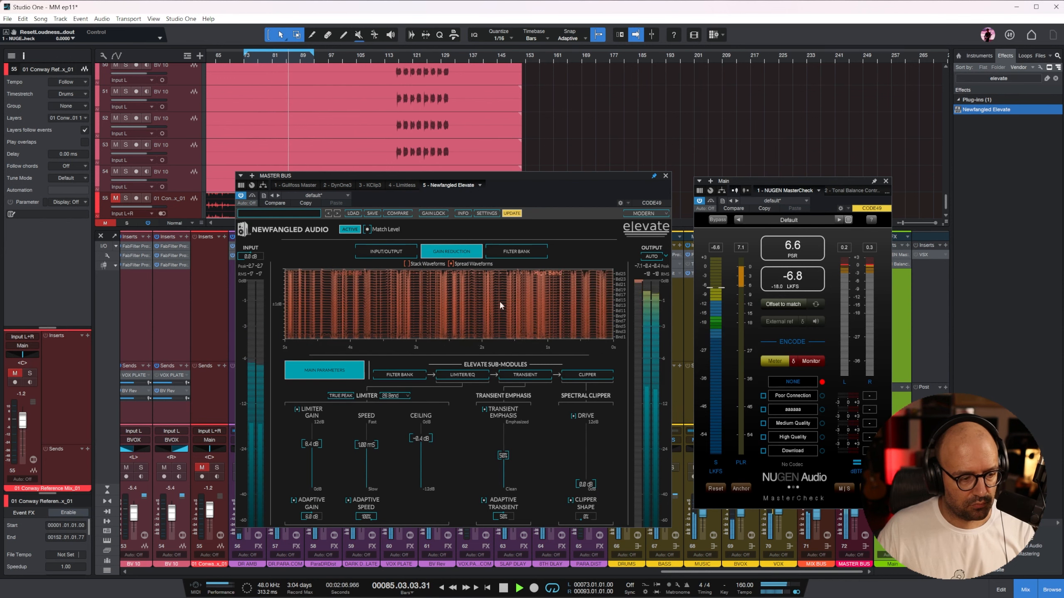
# Step: Set the Conway reference track's fader to 0 dB and solo it to measure its loudness, closing Elevate
pyautogui.keyDown('ctrl'); pyautogui.click(210, 510); pyautogui.keyUp('ctrl')
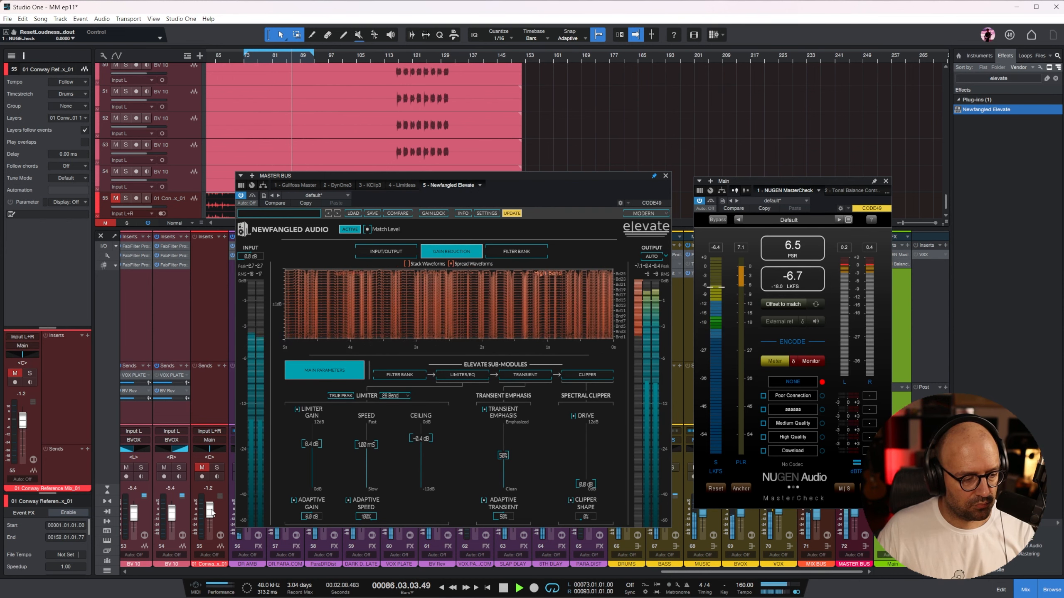
pyautogui.click(216, 467)
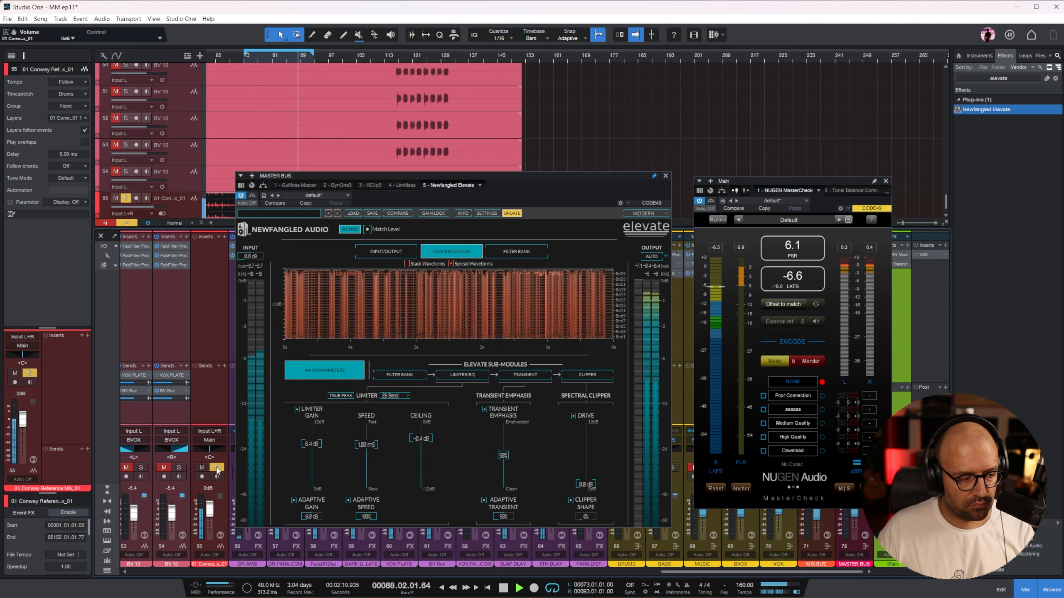
pyautogui.click(715, 488)
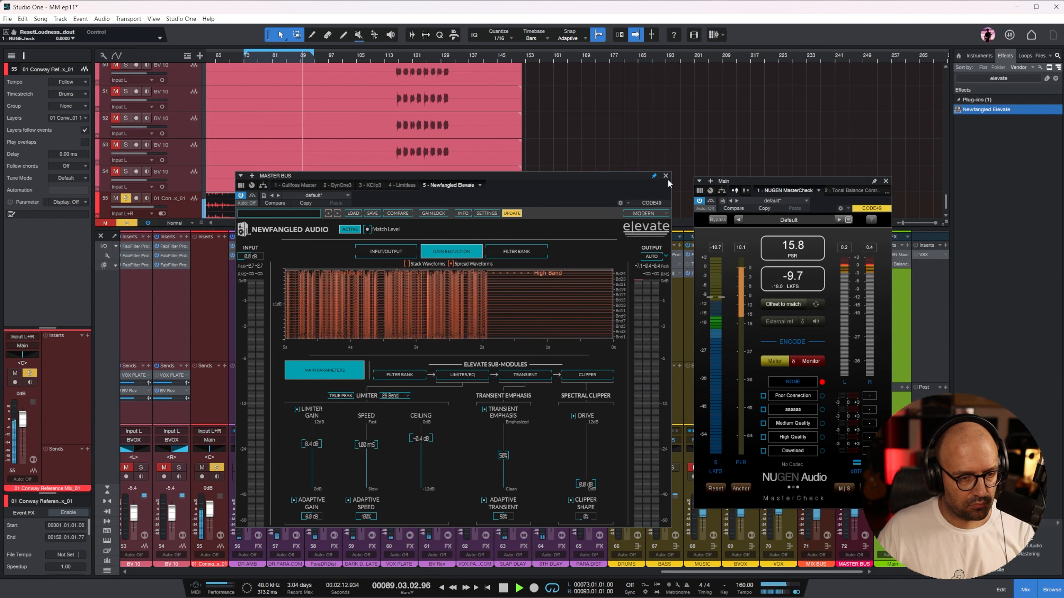
pyautogui.click(666, 176)
pyautogui.click(275, 60)
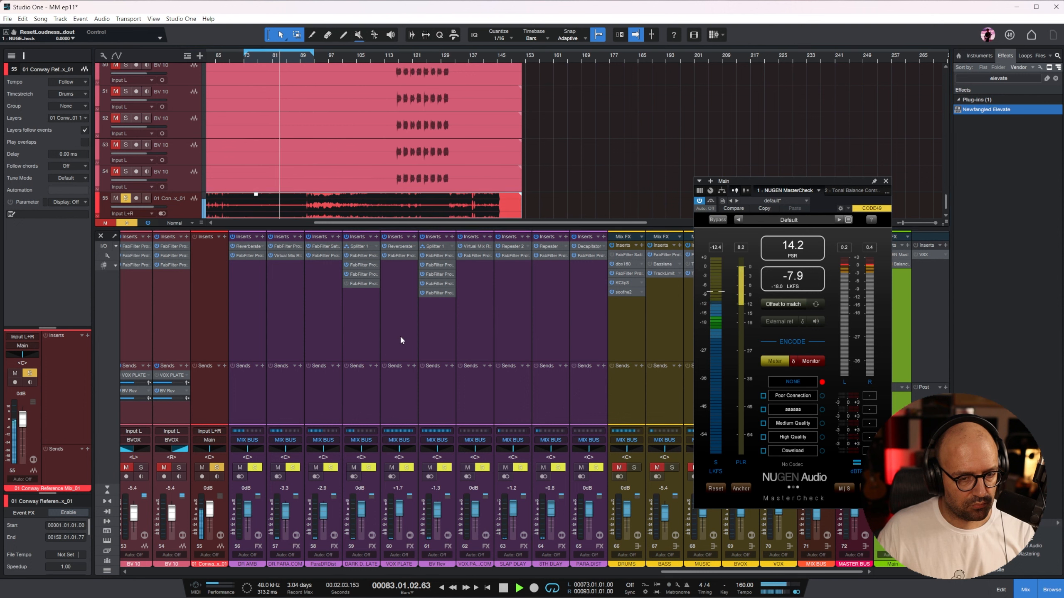
# Step: Mute the reference track, remeasure the full mix's loudness in MasterCheck, and close the meter
pyautogui.click(202, 469)
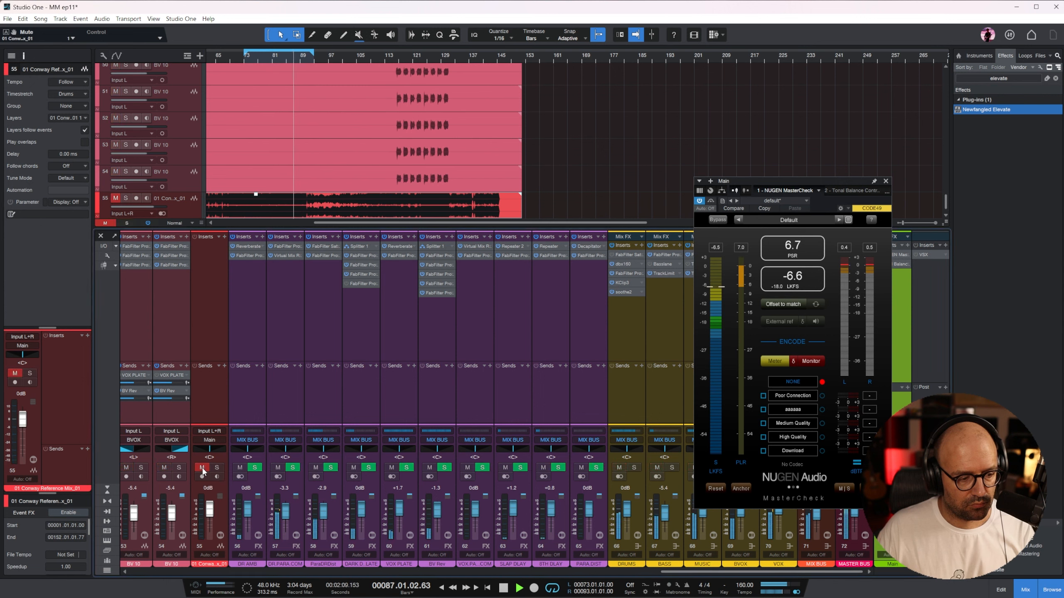
pyautogui.click(794, 280)
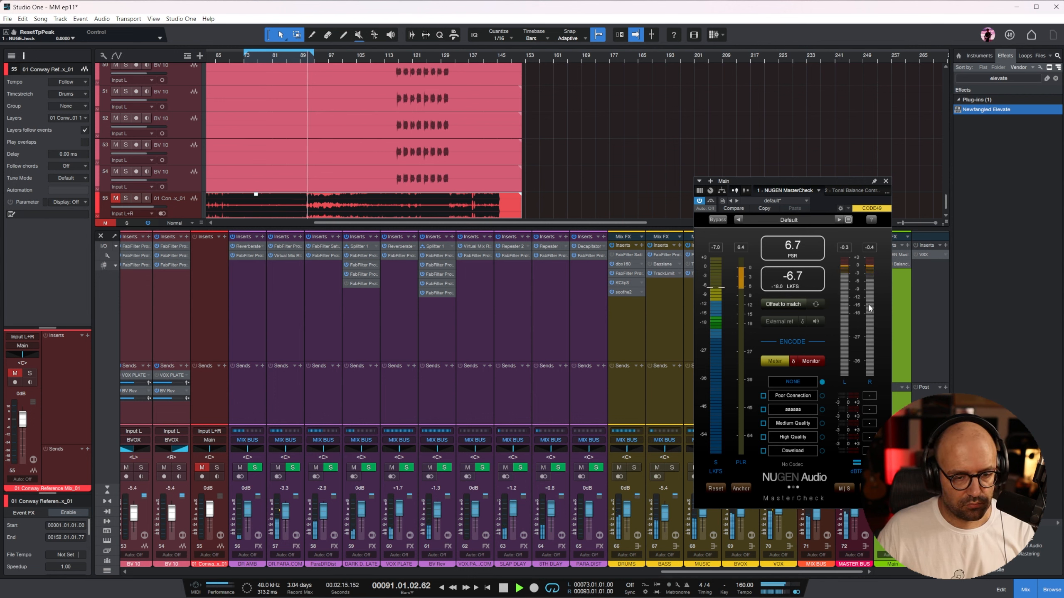
pyautogui.click(885, 181)
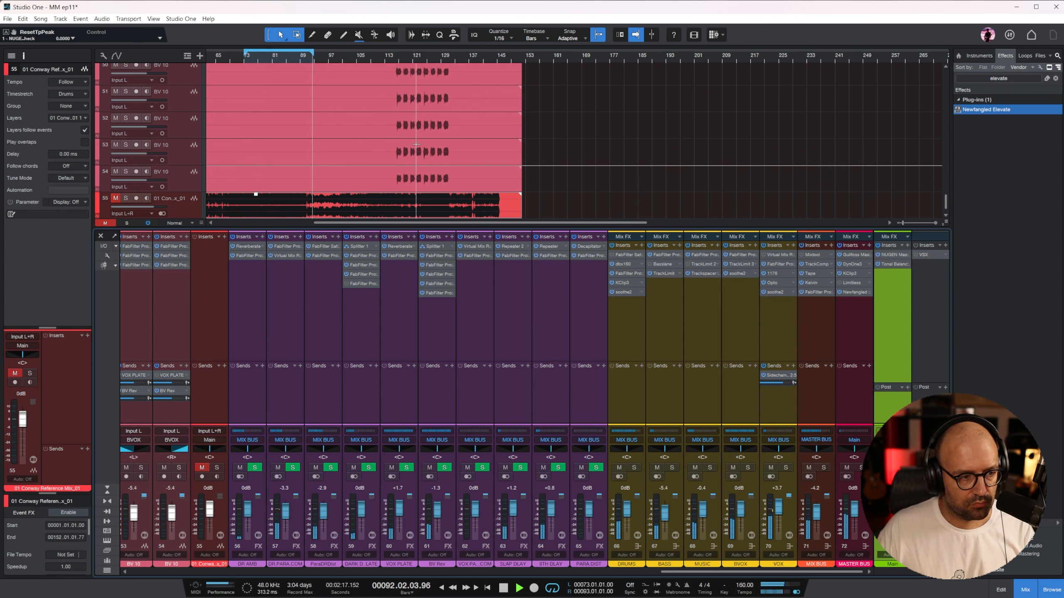
# Step: Replay the mix and enable True Peak on Elevate's limiter on the MASTER BUS
pyautogui.click(267, 205)
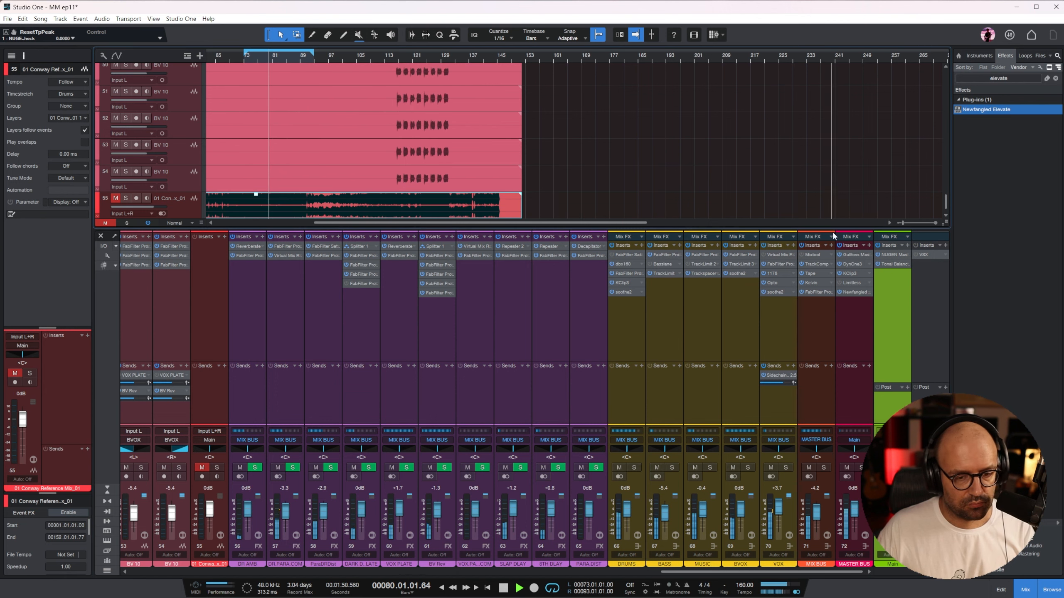
pyautogui.click(856, 290)
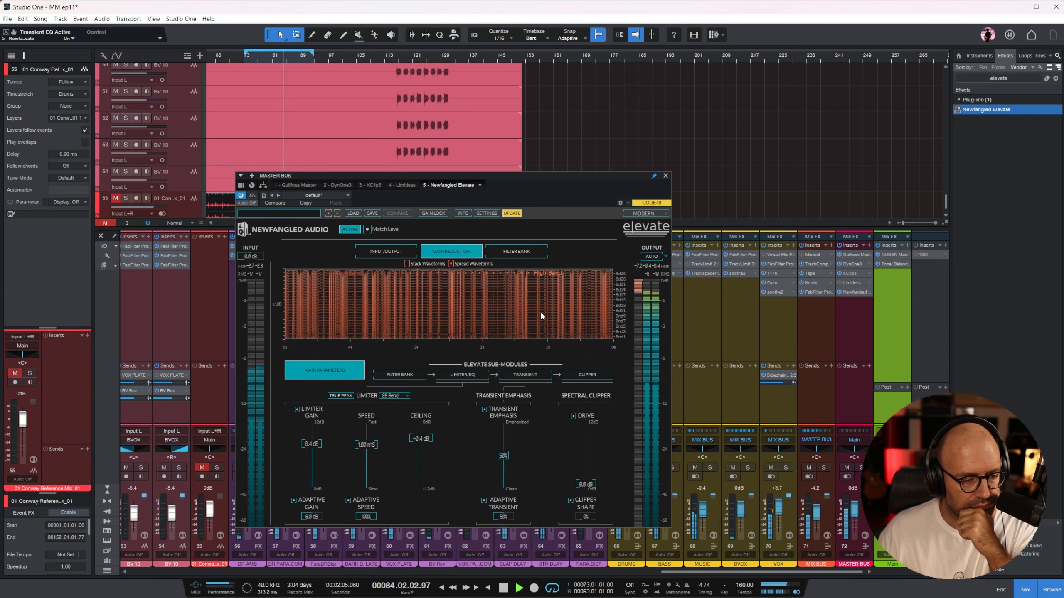
pyautogui.click(340, 395)
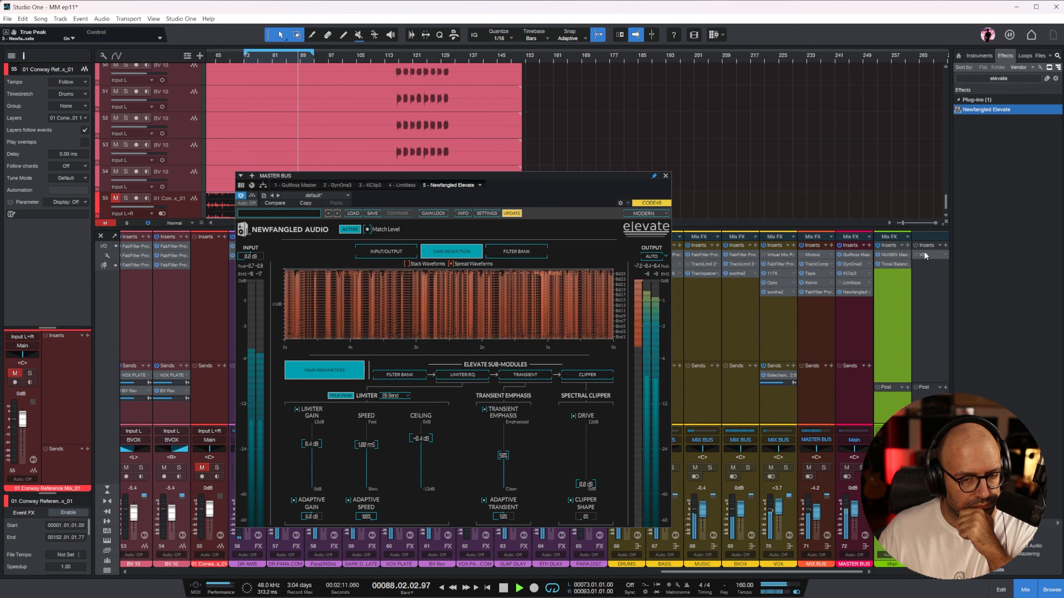
# Step: Measure the mix's loudness in MasterCheck, including the section where the BV 10 vocals enter, and close both plug-in windows
pyautogui.click(894, 255)
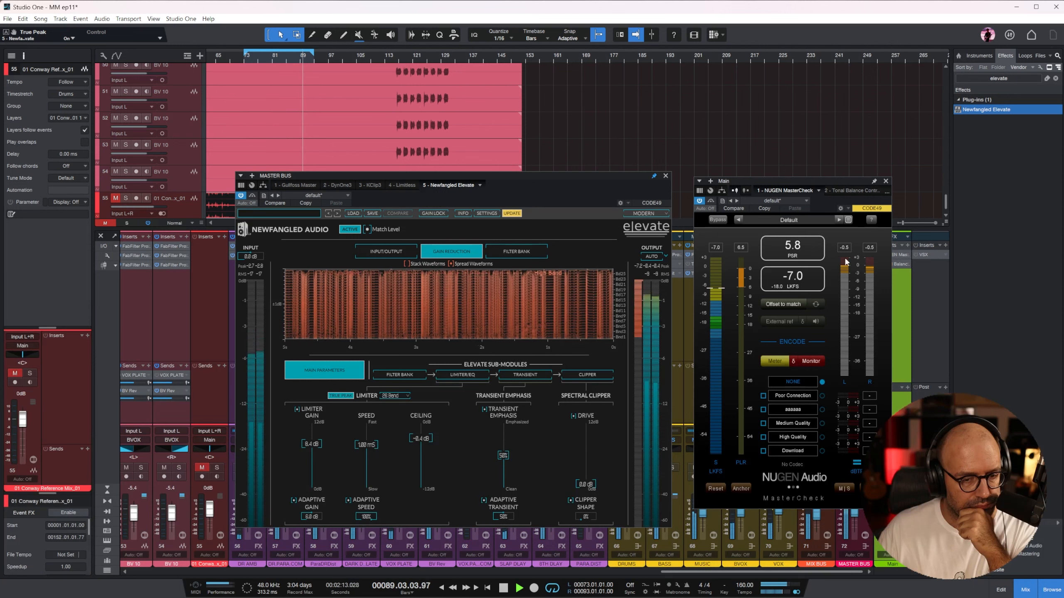
pyautogui.click(806, 274)
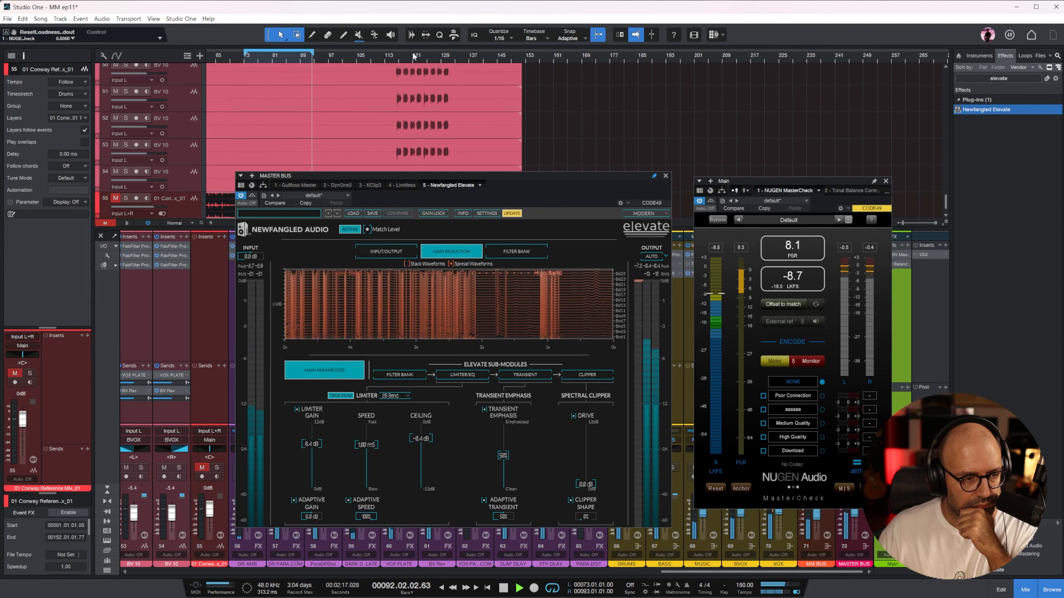
pyautogui.click(397, 56)
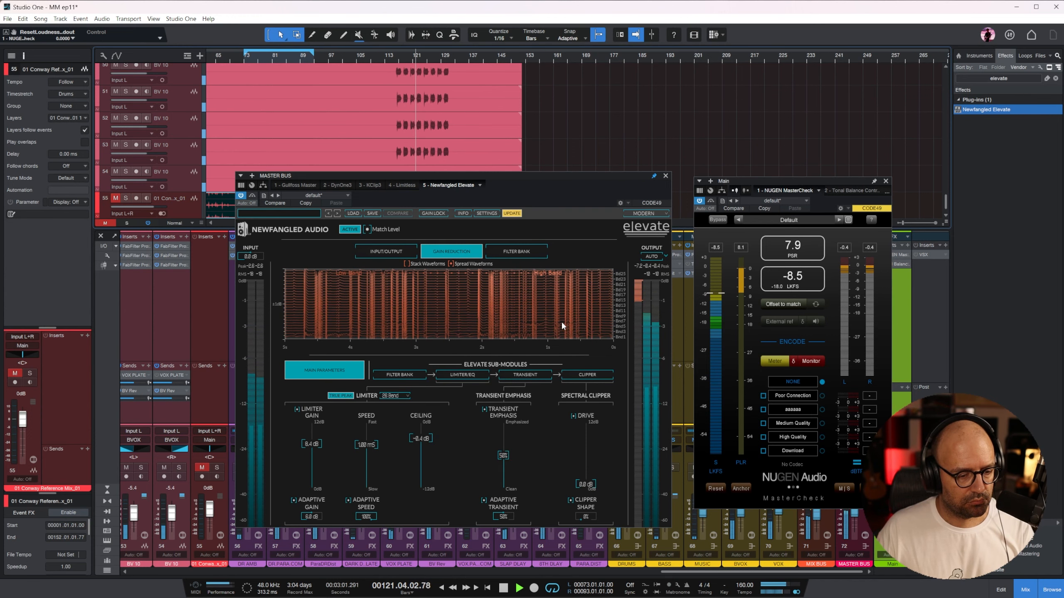
pyautogui.click(664, 175)
pyautogui.click(886, 182)
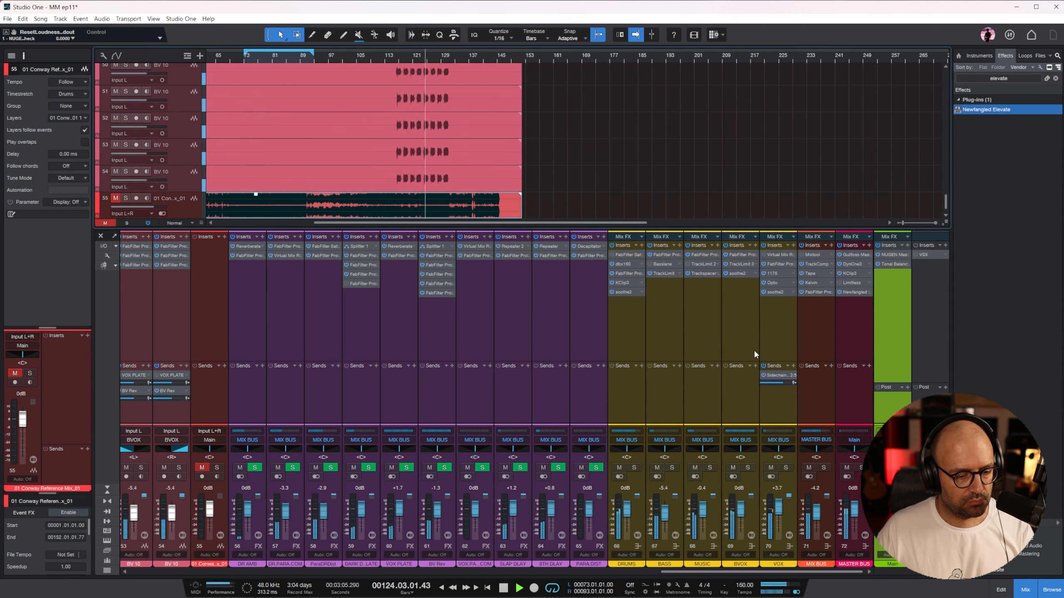
# Step: Lower the MUSIC bus fader to -1.3 dB, select the VOX bus, and stop playback
pyautogui.click(775, 318)
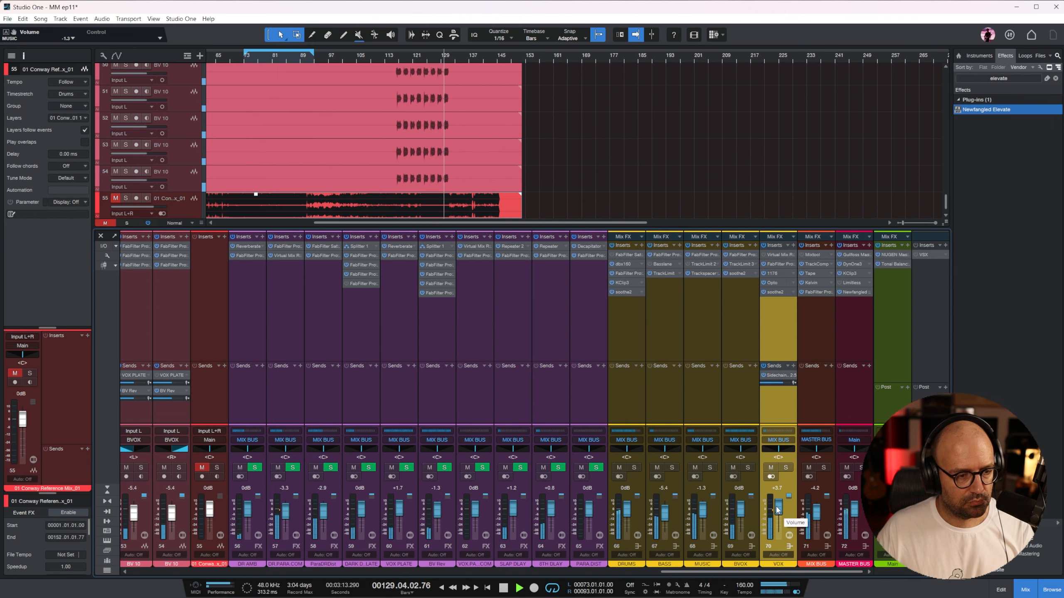
pyautogui.scroll(5, 607, 156)
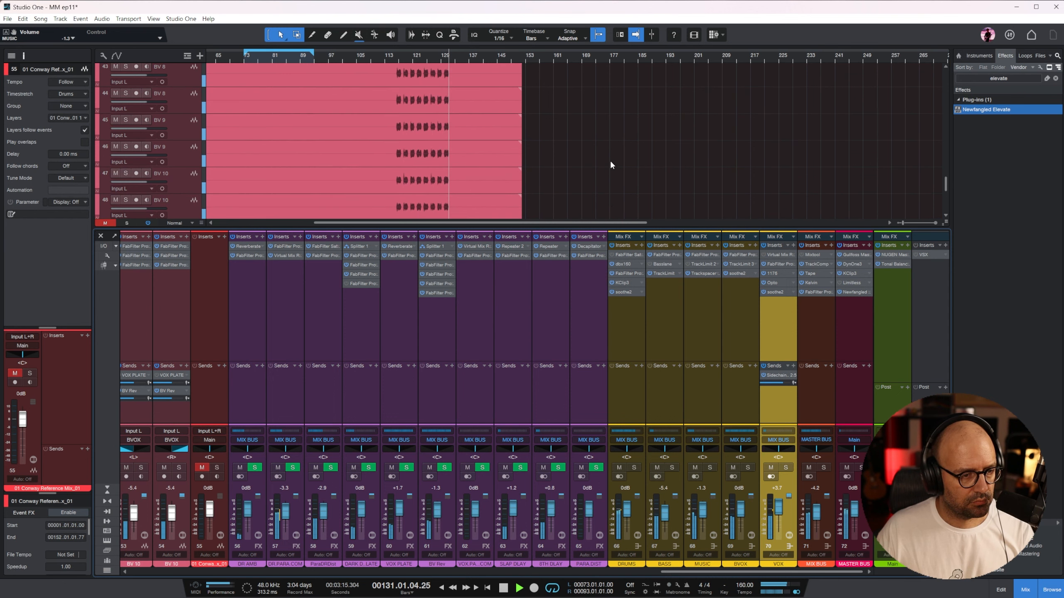
pyautogui.scroll(3, 614, 162)
pyautogui.scroll(3, 614, 162)
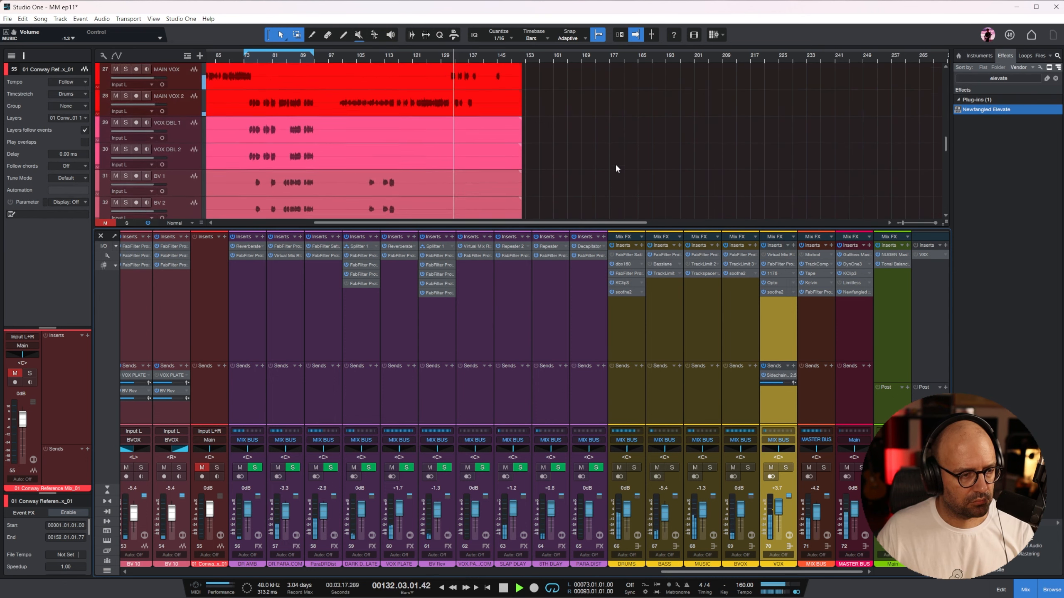
pyautogui.scroll(-2, 610, 151)
pyautogui.scroll(2, 611, 149)
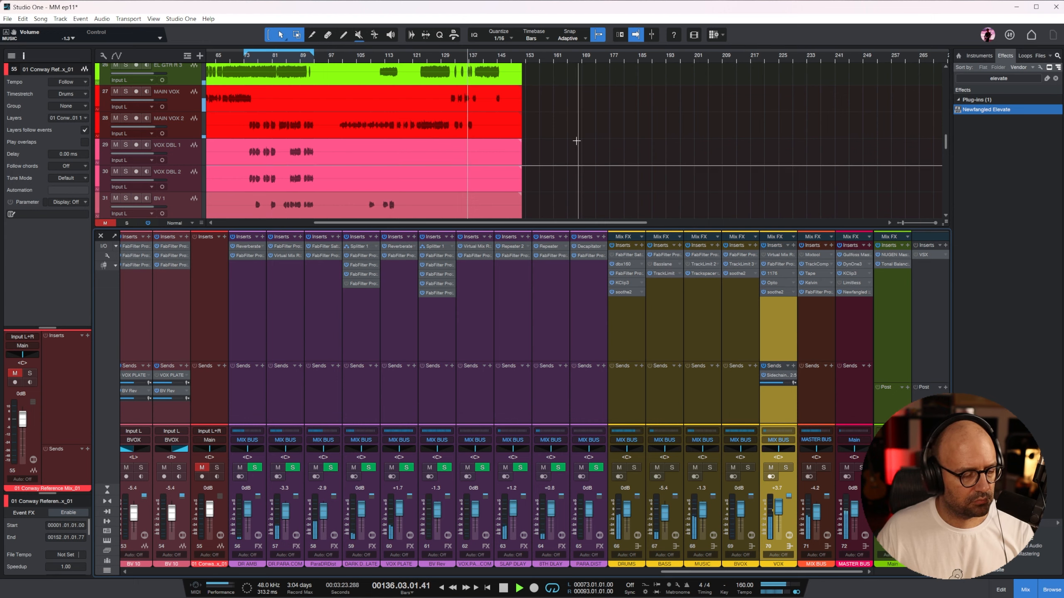
pyautogui.scroll(-10, 580, 139)
pyautogui.press('space')
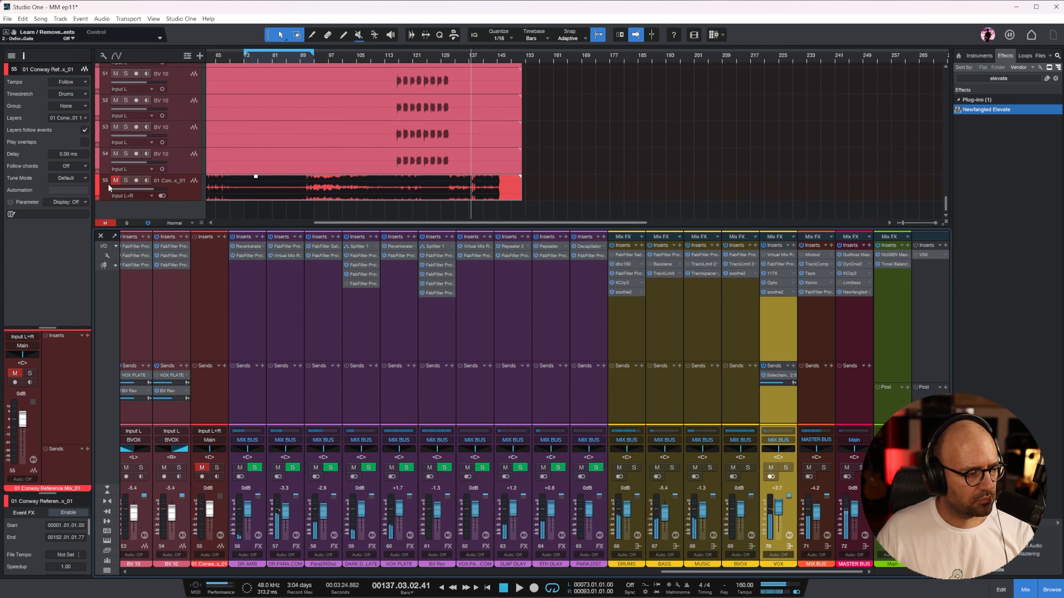
# Step: Compare the soloed reference track with the mix over the song's final section, leaving the reference muted and playback stopped
pyautogui.click(126, 180)
pyautogui.press('e')
pyautogui.press('e')
pyautogui.click(401, 60)
pyautogui.press('space')
pyautogui.press('w')
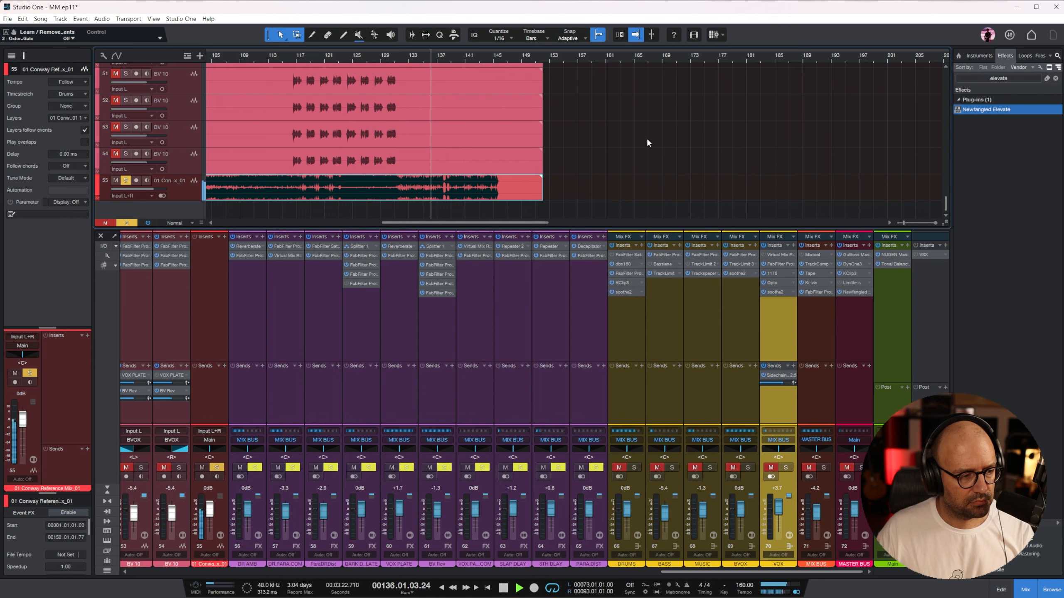
pyautogui.click(116, 180)
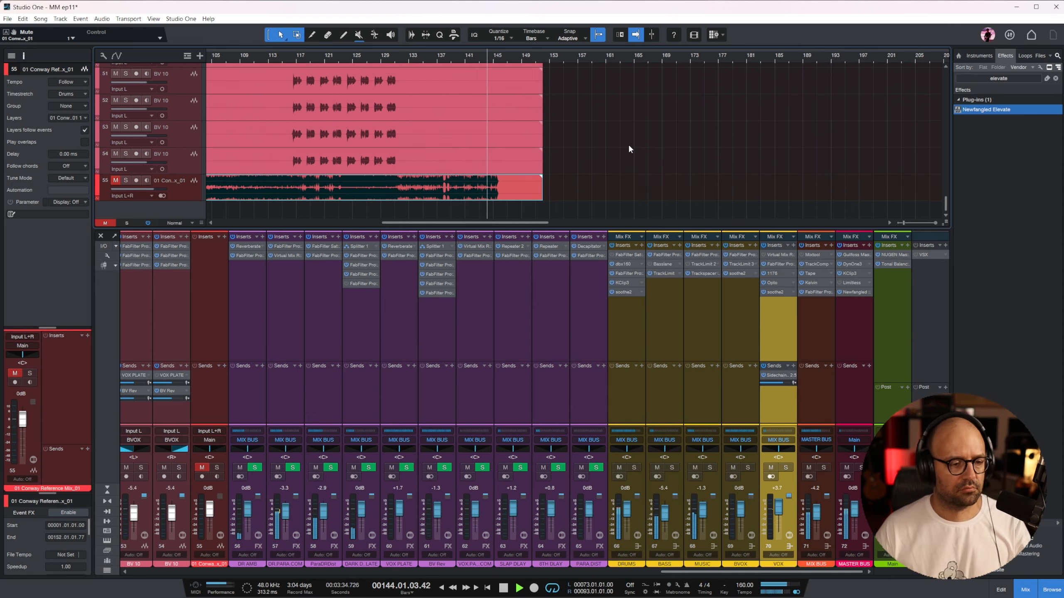
pyautogui.press('space')
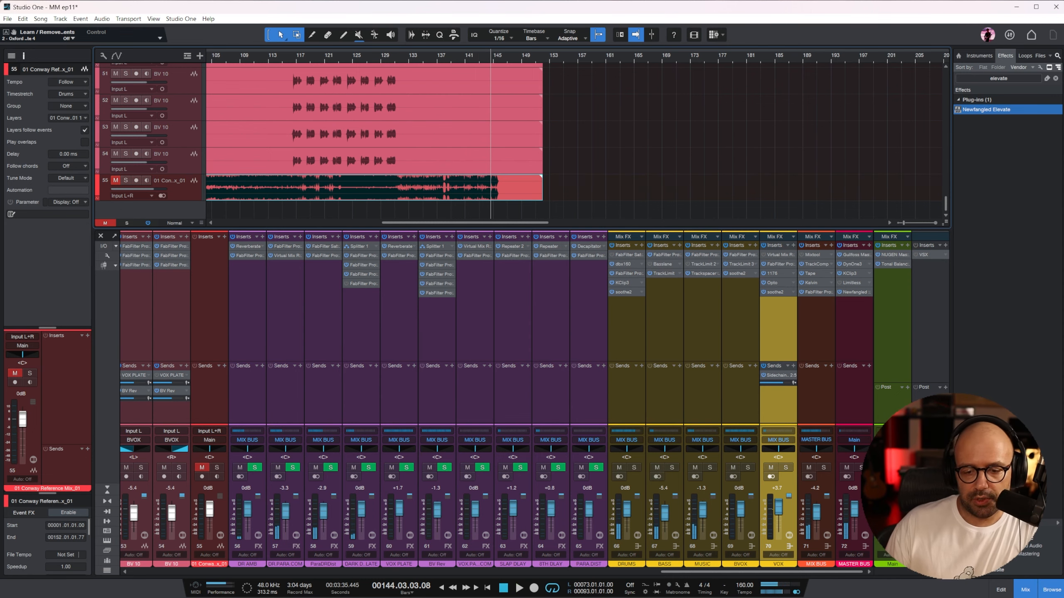